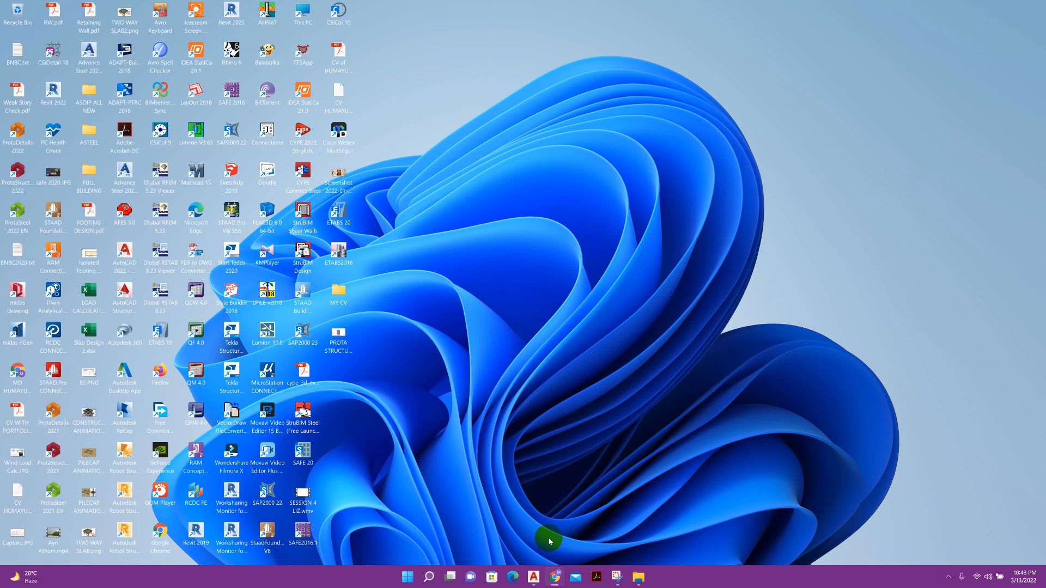
Bring STRUCTURAL PLAN.dwg forward in AutoCAD and look over the basement floor plan.
click(534, 577)
scroll(613, 361, down, 2)
middle_drag(569, 380, 530, 358)
scroll(722, 358, up, 4)
scroll(721, 359, down, 5)
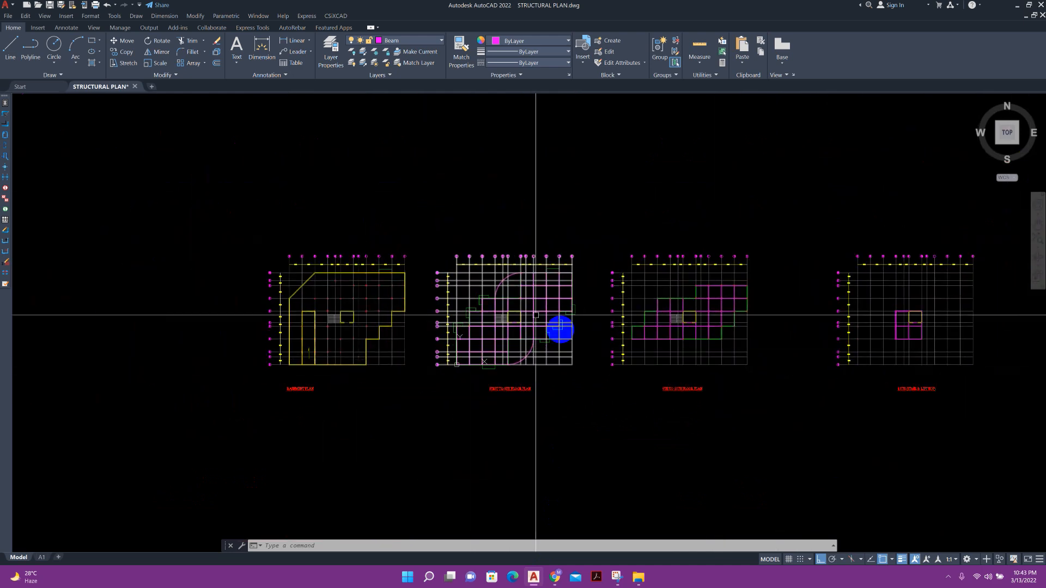
scroll(507, 360, up, 3)
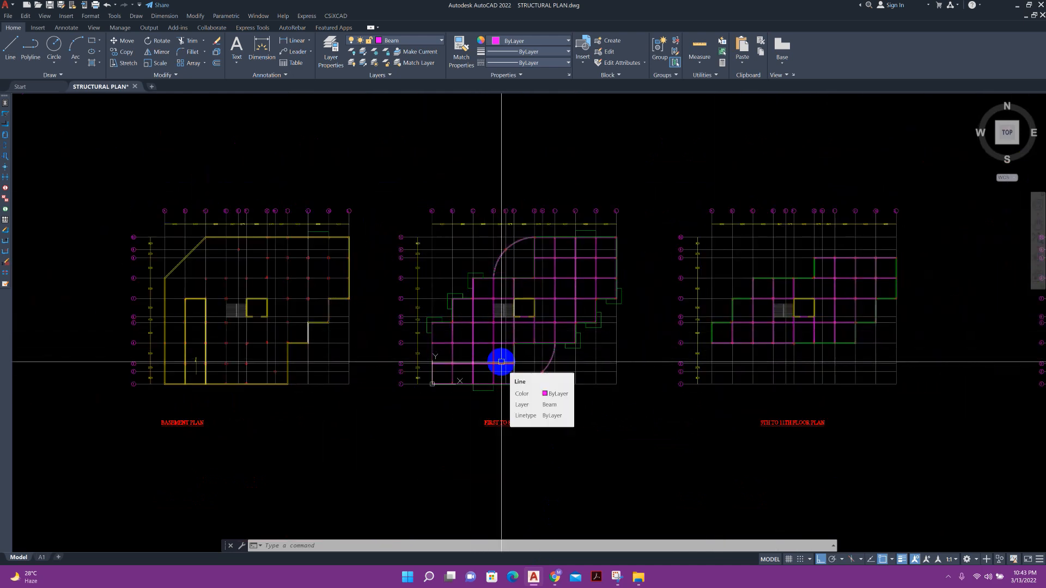
middle_drag(602, 334, 589, 346)
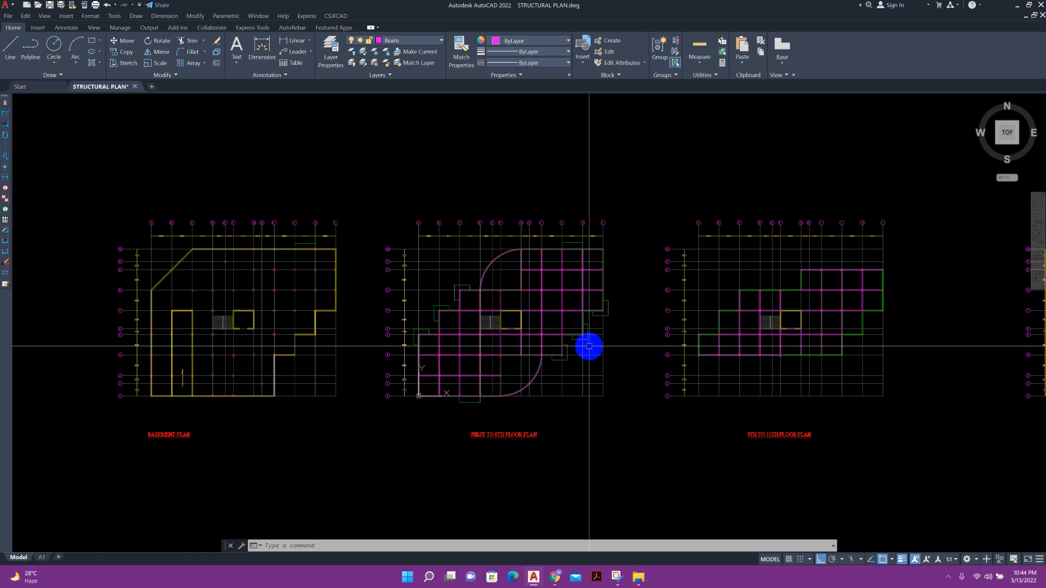
scroll(287, 406, up, 2)
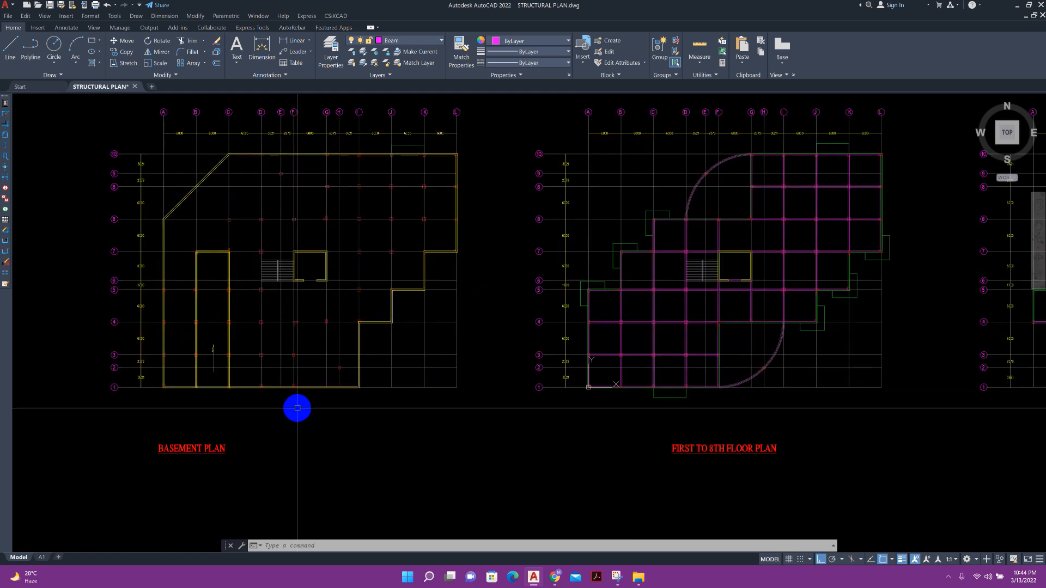
Pan across to inspect the first-to-8th and 9th-to-11th floor plans.
middle_drag(718, 467, 612, 447)
scroll(583, 434, up, 2)
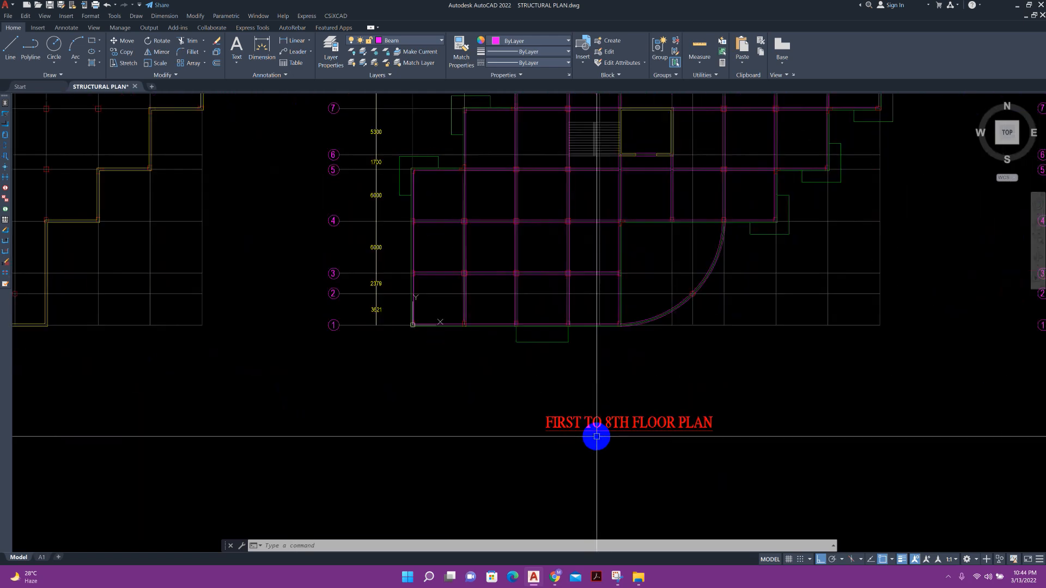
middle_drag(721, 473, 608, 462)
scroll(608, 461, down, 2)
middle_drag(877, 494, 583, 465)
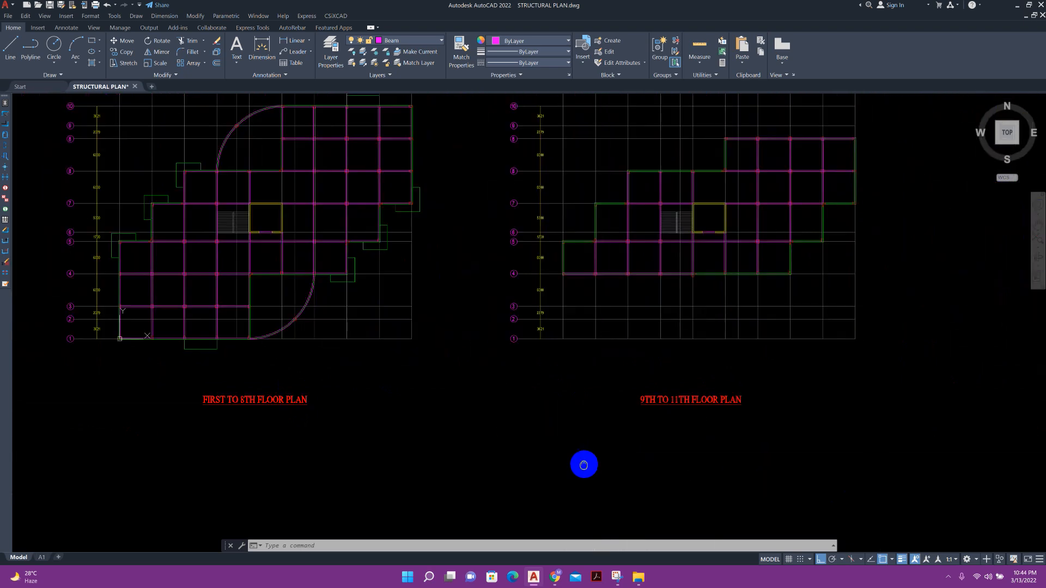
scroll(697, 427, up, 4)
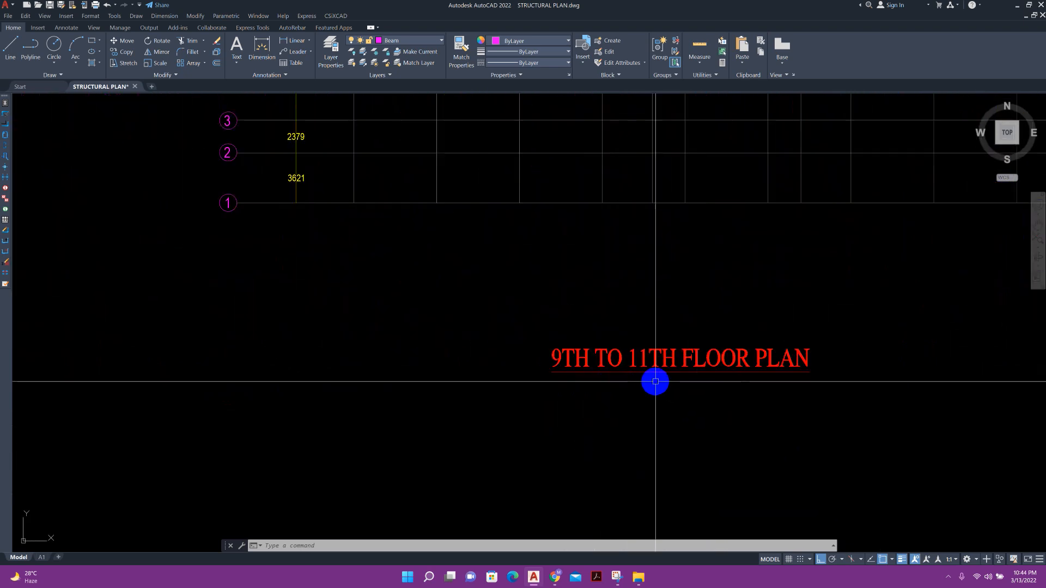
scroll(655, 383, down, 6)
Pan over to the 12th (stair & lift top) floor plan and look it over.
middle_drag(951, 391, 693, 345)
scroll(757, 339, up, 6)
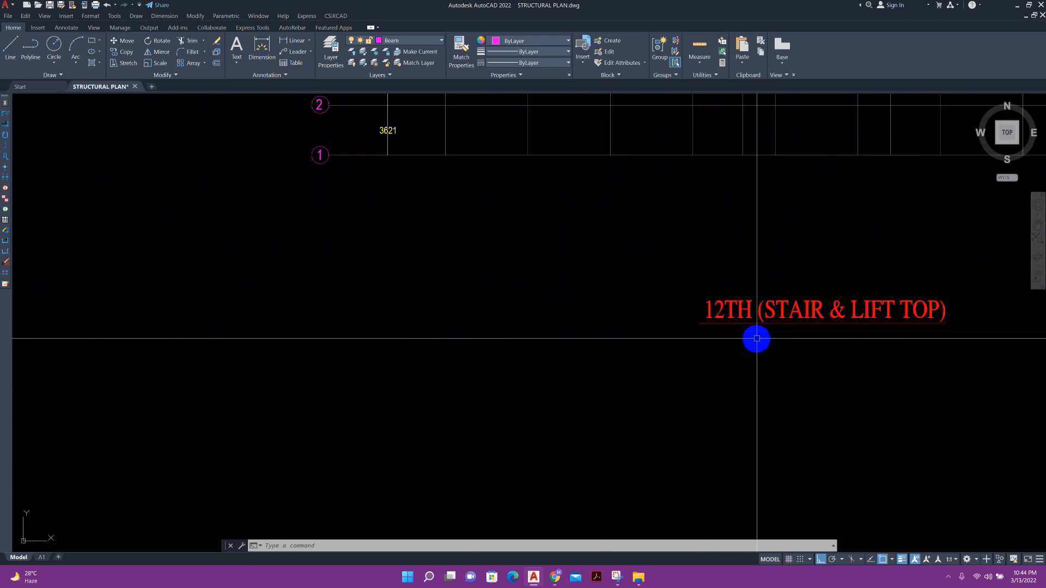
middle_drag(761, 325, 602, 341)
scroll(602, 338, up, 2)
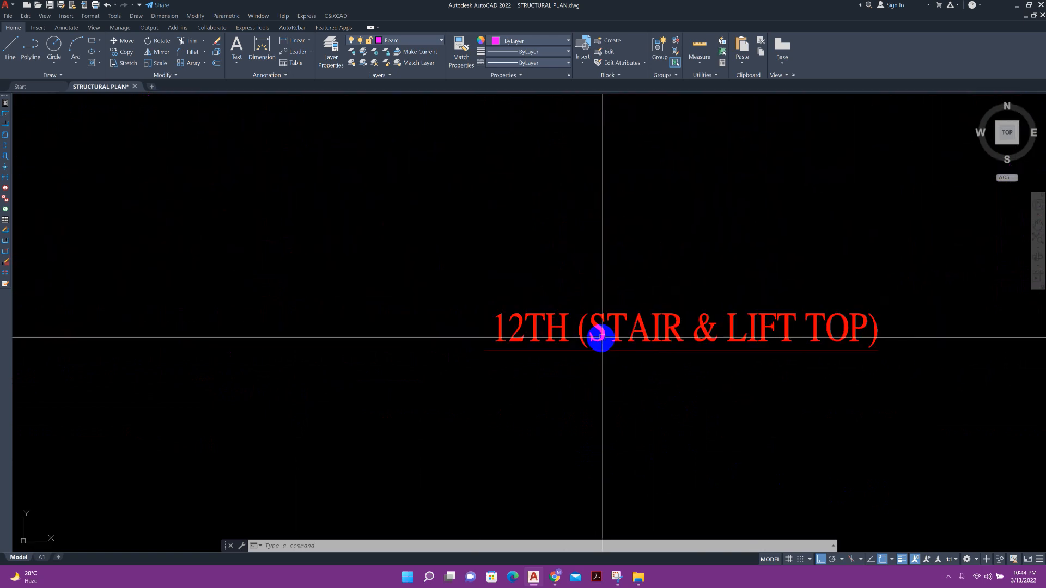
scroll(642, 343, down, 8)
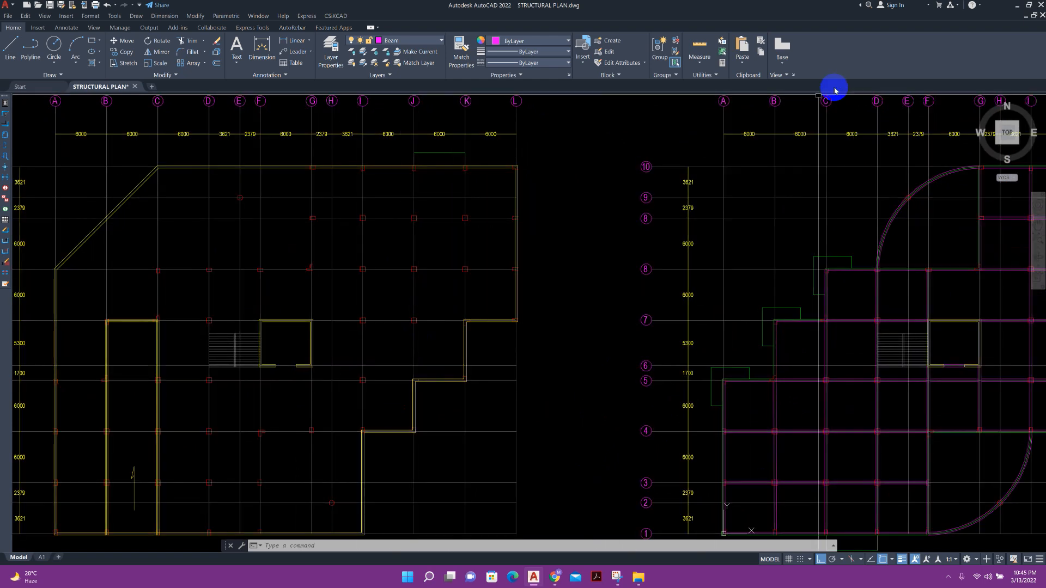
Minimize AutoCAD and launch ProtaStructure 2022 as administrator.
click(1017, 8)
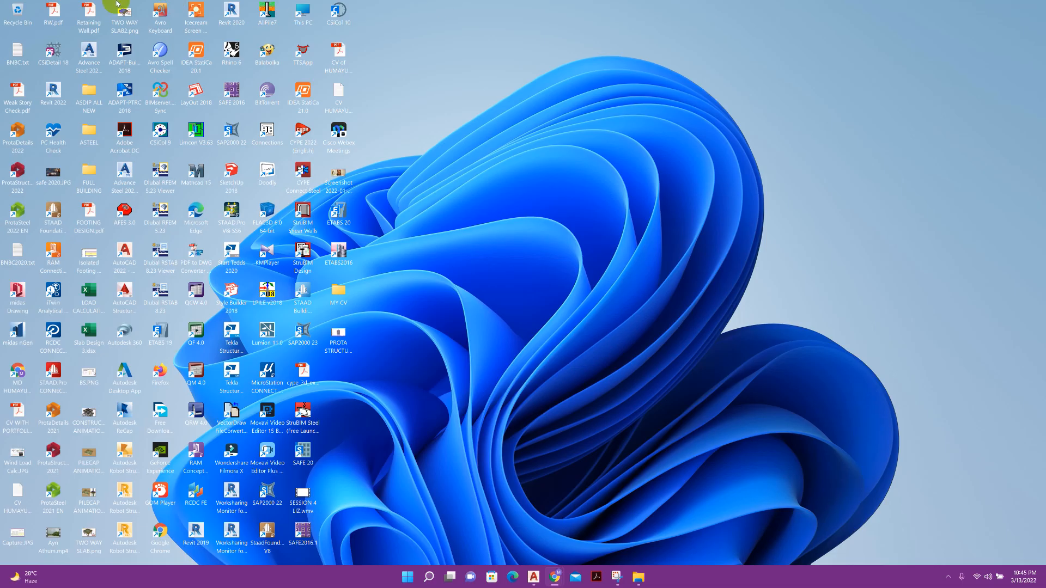
right_click(28, 175)
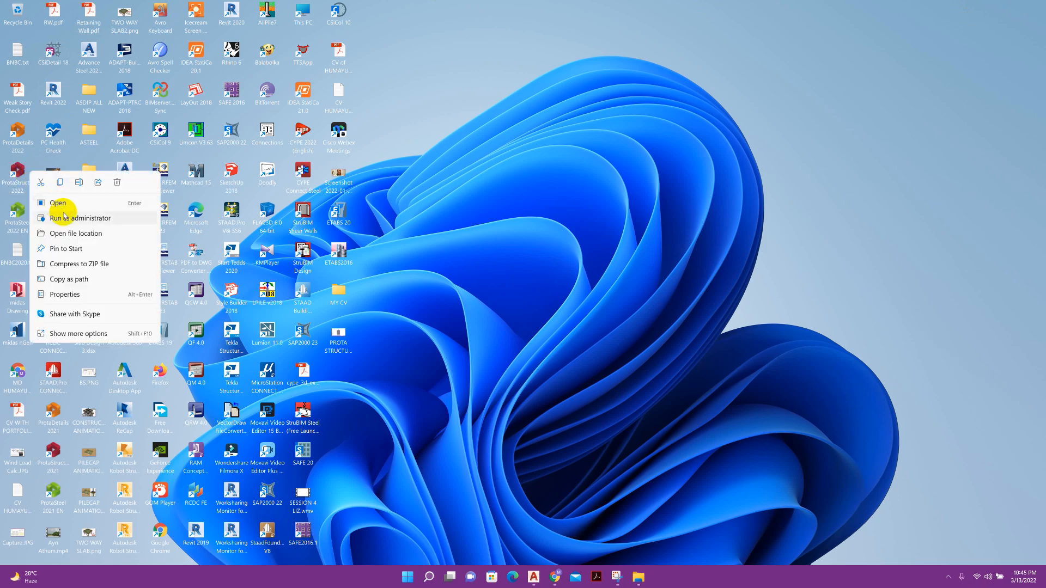
click(60, 218)
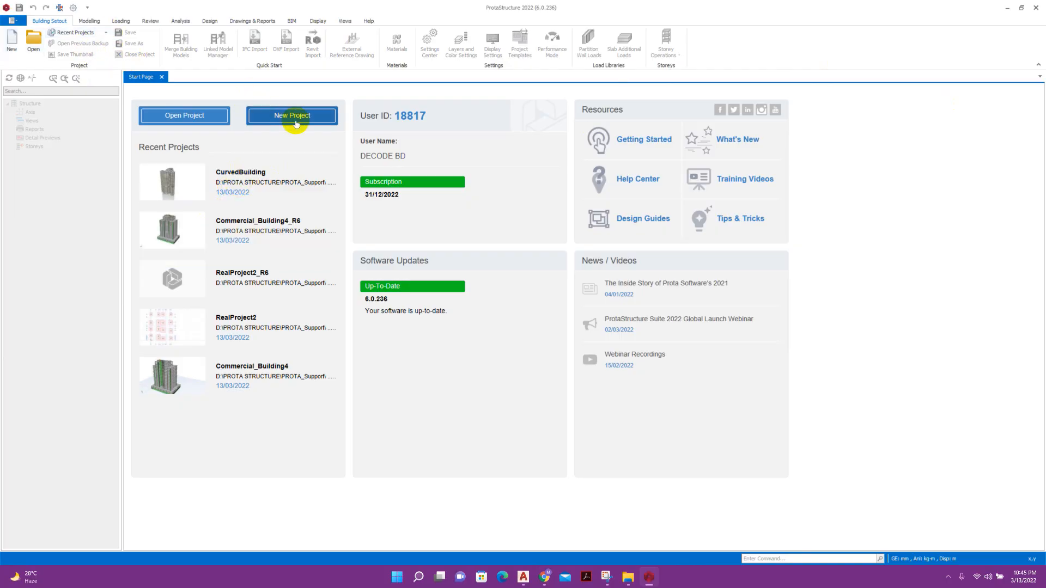
Create new project TUTORIALPROTA2022 from the Thailand (ACI318, IBC) template.
click(300, 121)
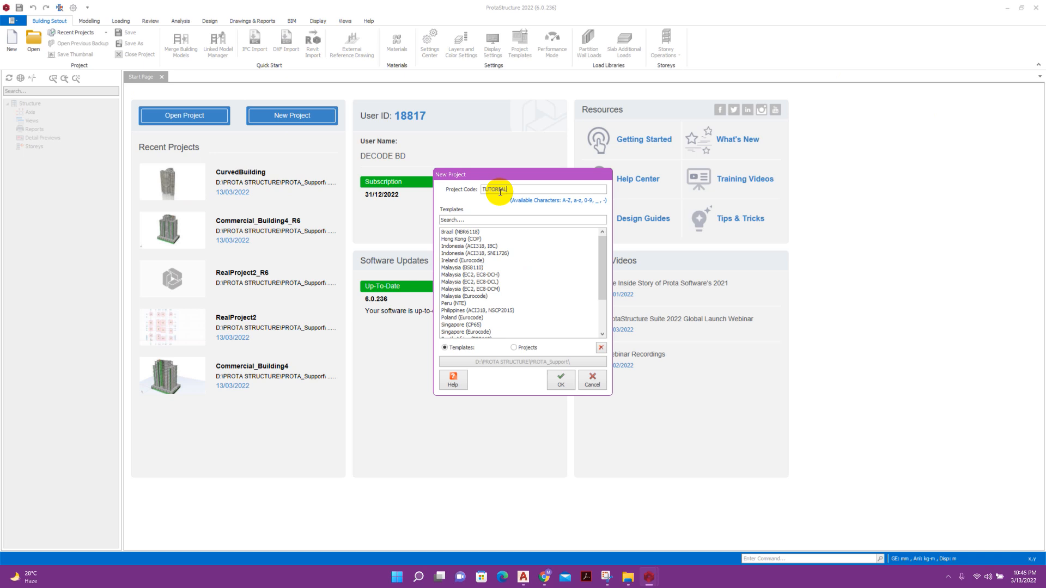
text(2022)
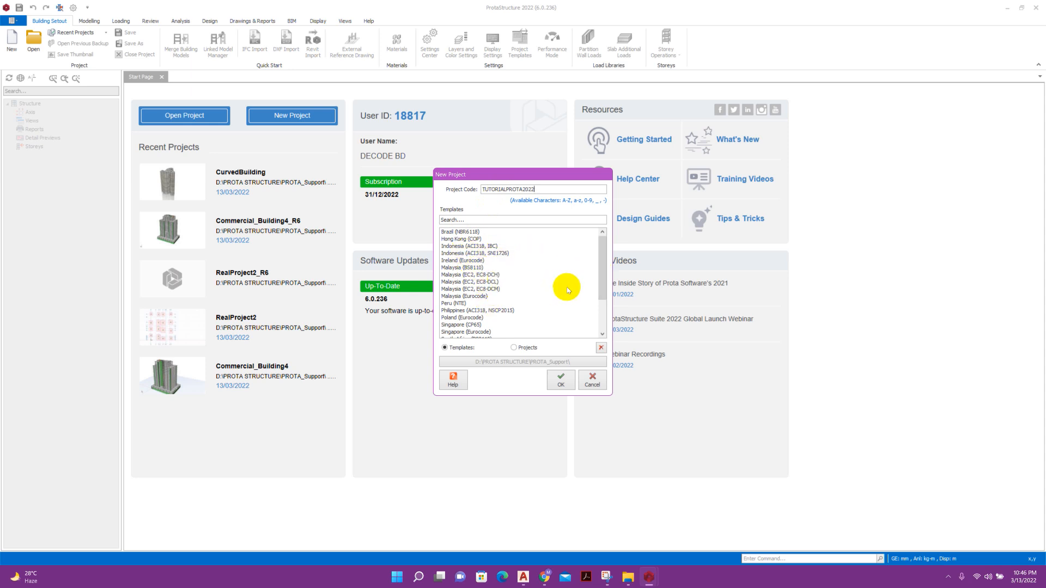
scroll(600, 295, down, 2)
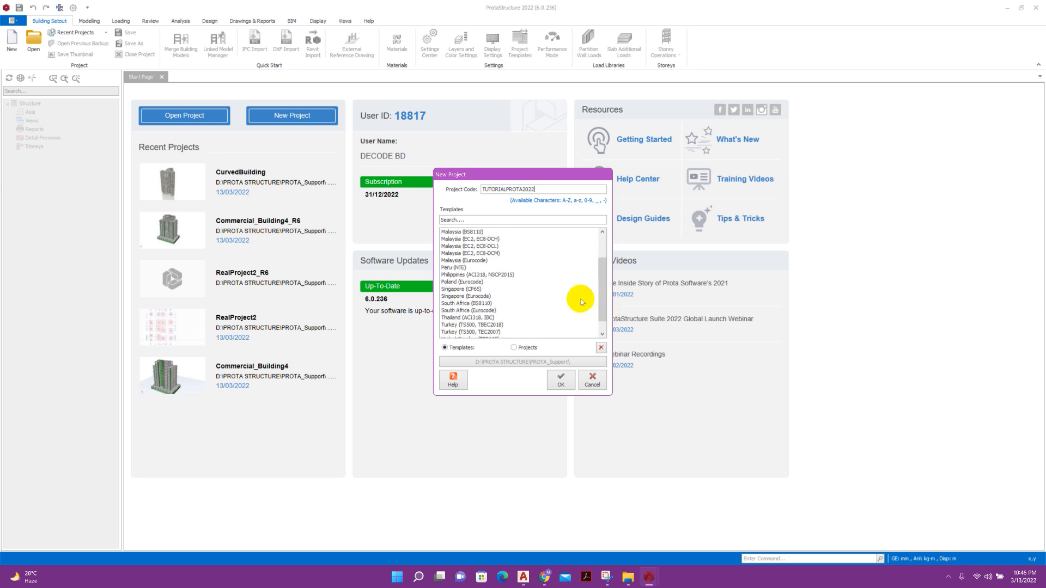
click(479, 318)
scroll(493, 326, down, 1)
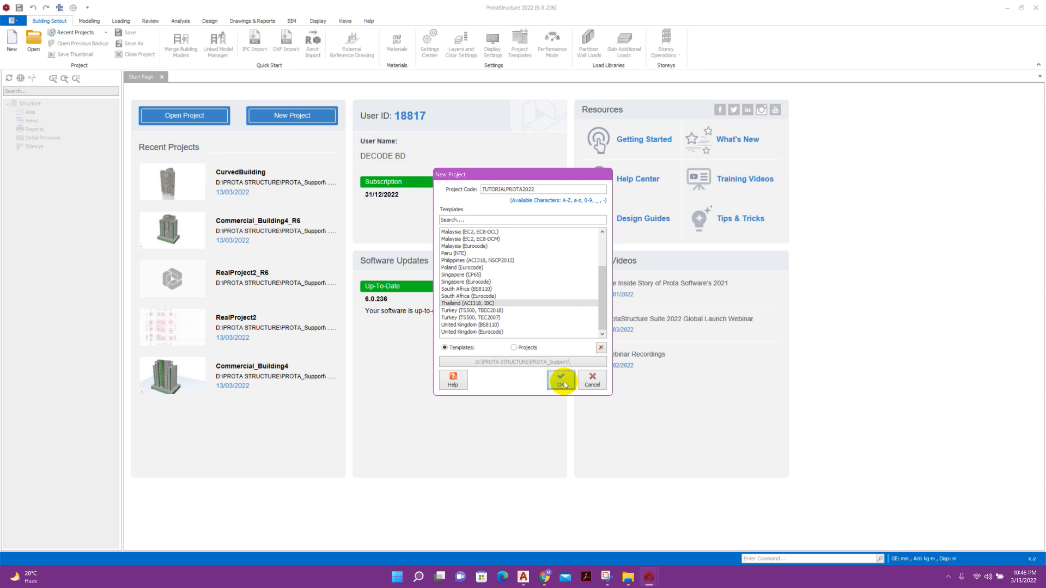
click(563, 381)
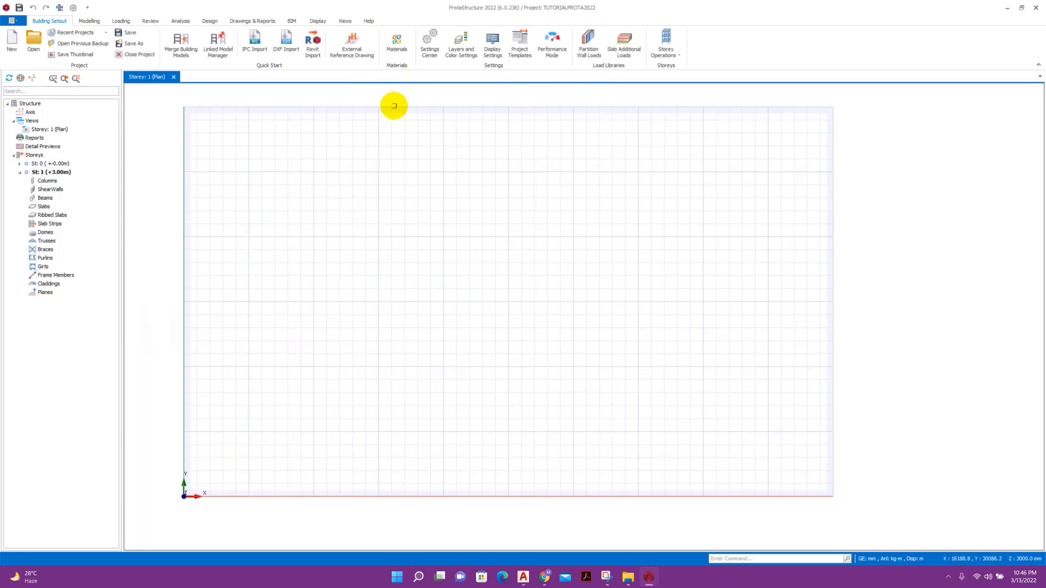
Set the project's wind load code to ASCE7 (2010) in the Settings Center codes.
click(428, 43)
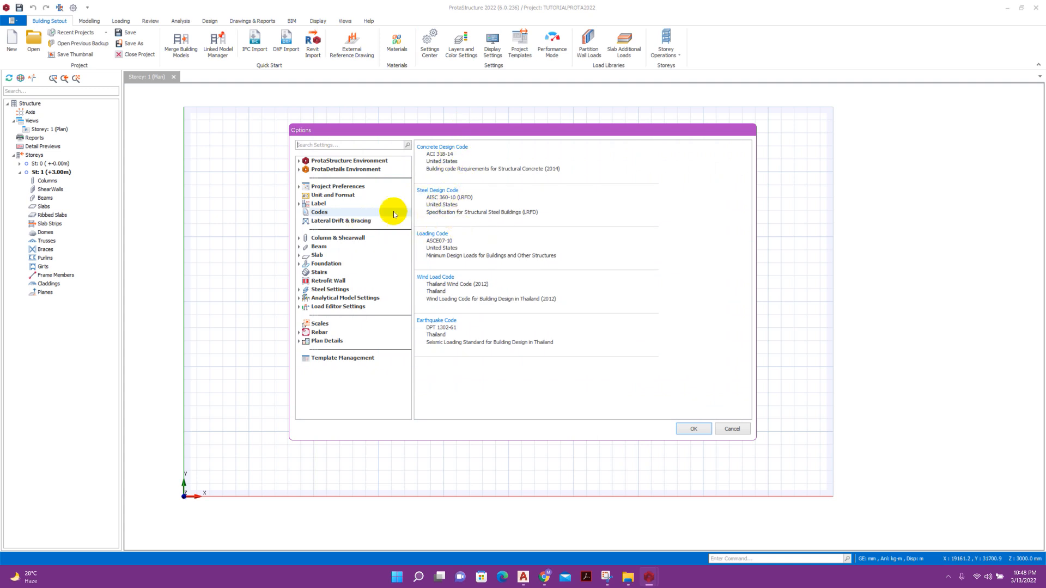
click(442, 284)
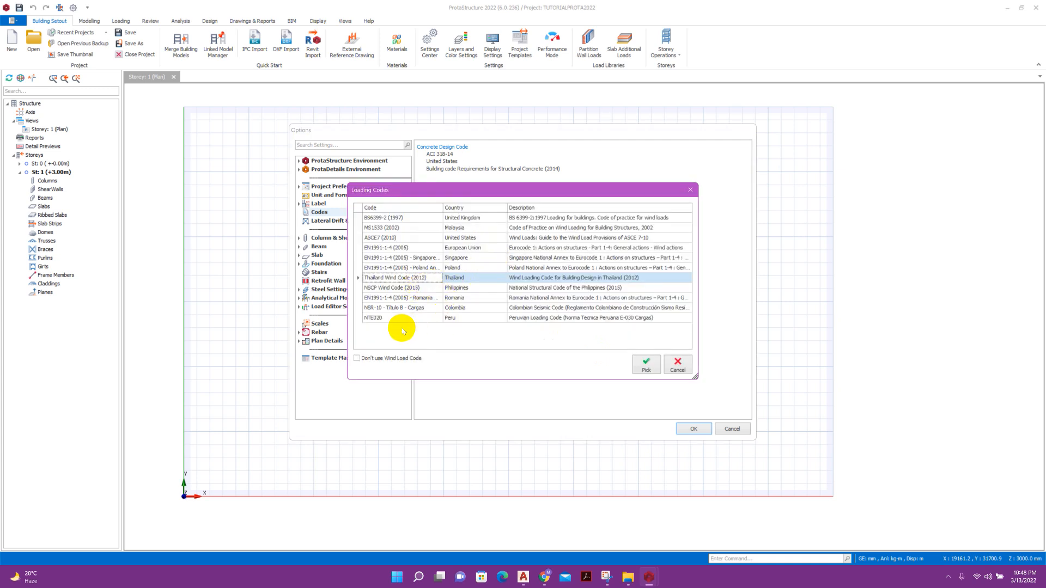
click(417, 238)
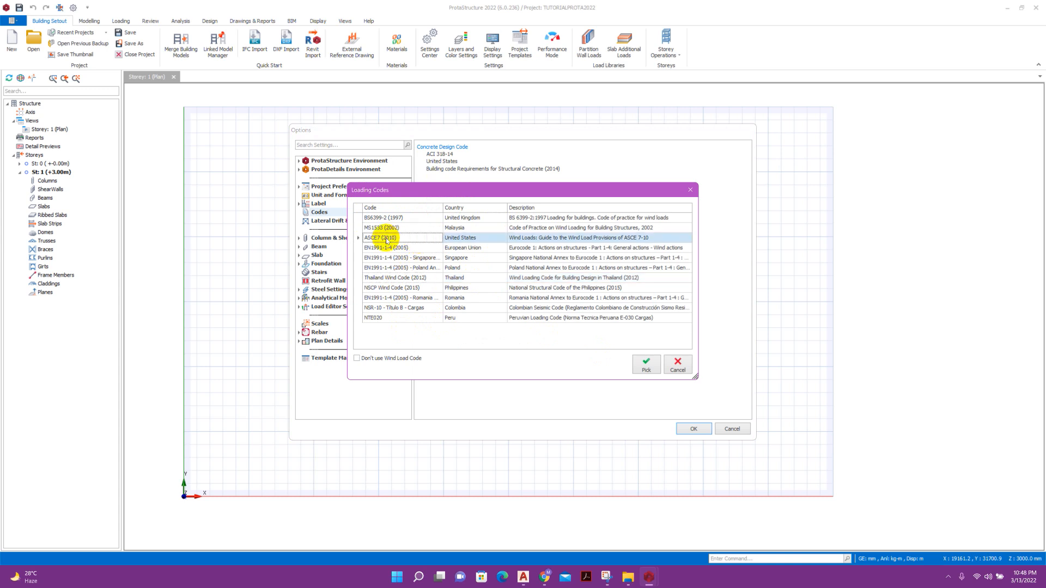
click(644, 363)
Set the earthquake code to IBC and save, accepting deletion of wind load calculations.
double_click(436, 329)
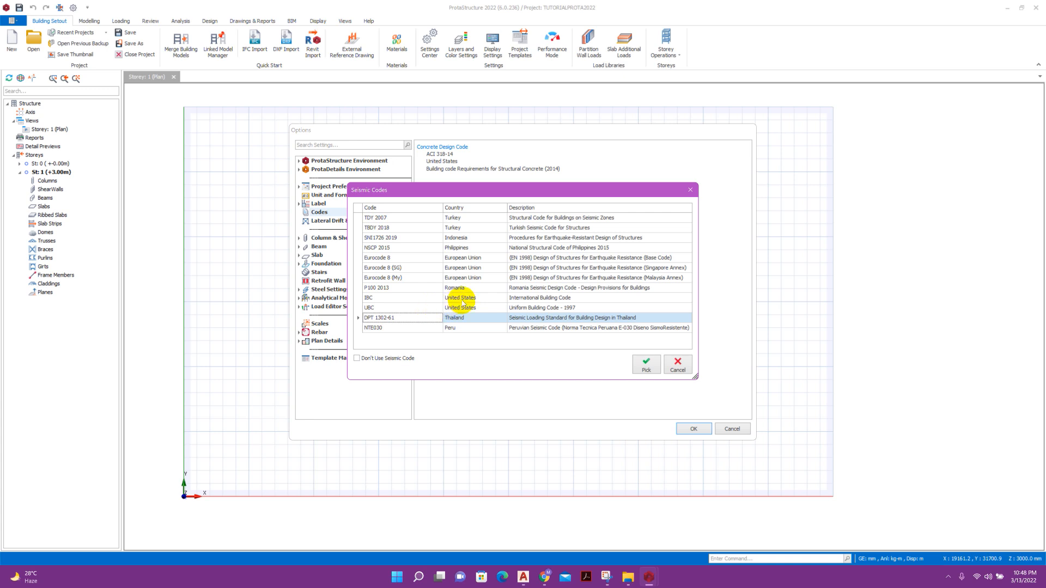
click(413, 299)
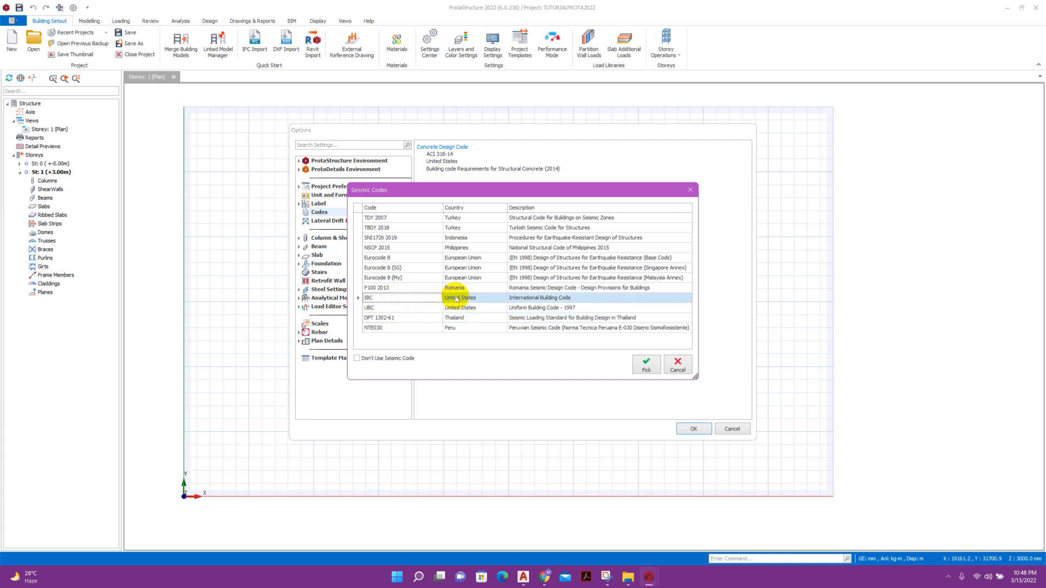
click(406, 307)
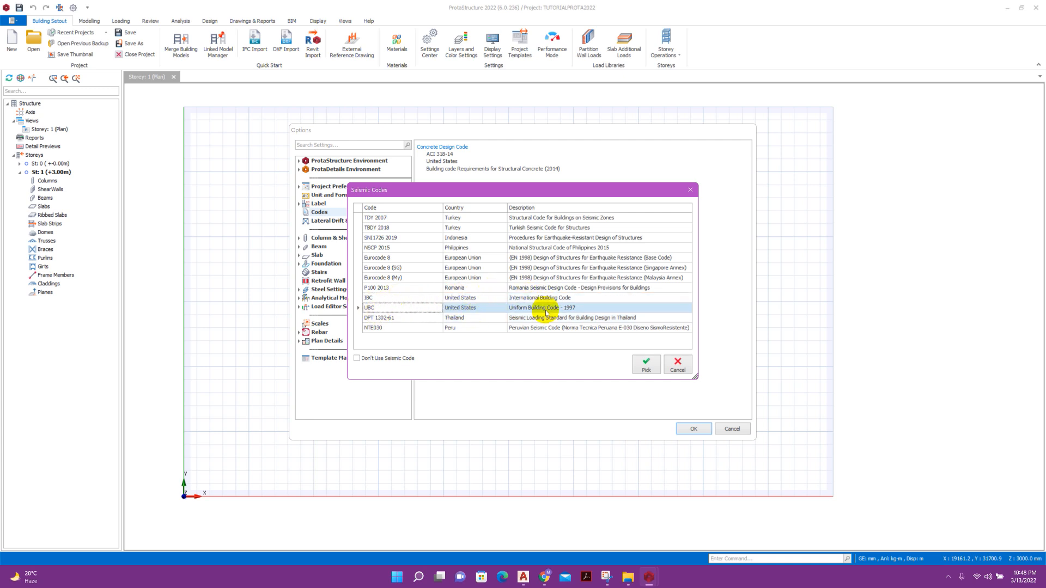
click(558, 298)
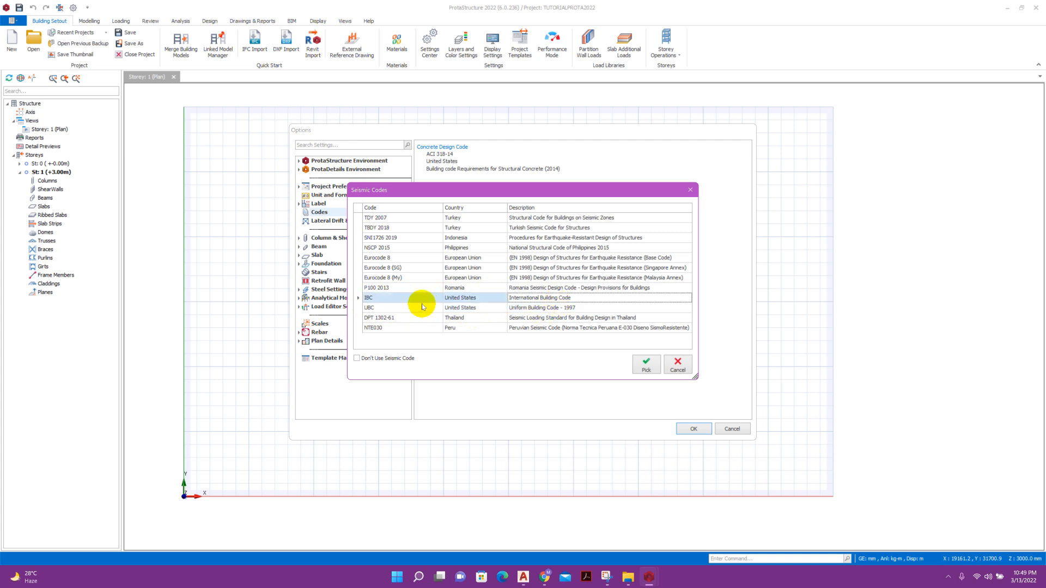
click(644, 364)
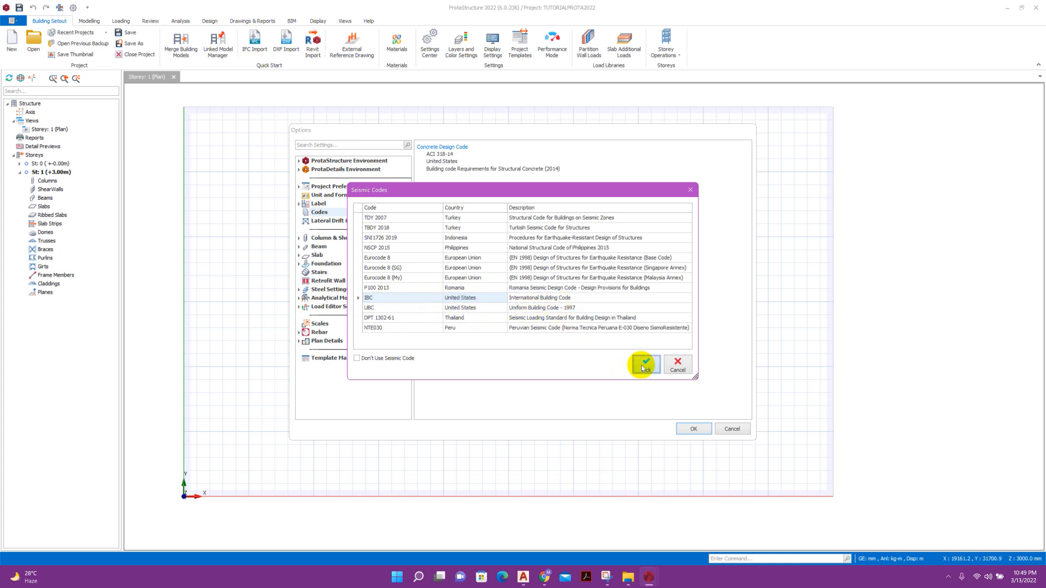
click(693, 430)
click(557, 321)
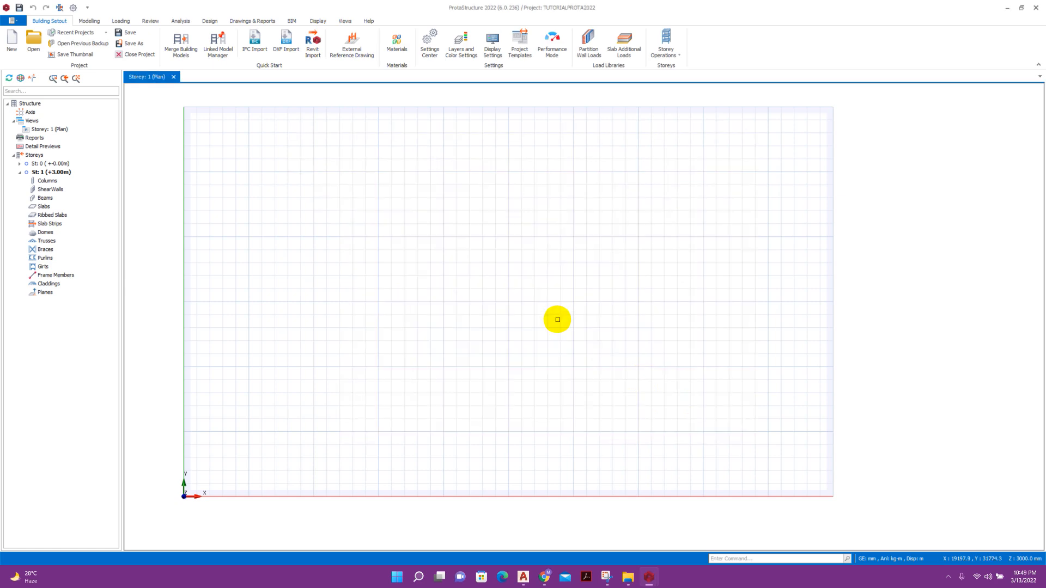
Return to STRUCTURAL PLAN.dwg and window-select the lift-core walls.
click(524, 578)
scroll(367, 226, up, 6)
scroll(404, 244, up, 4)
click(411, 231)
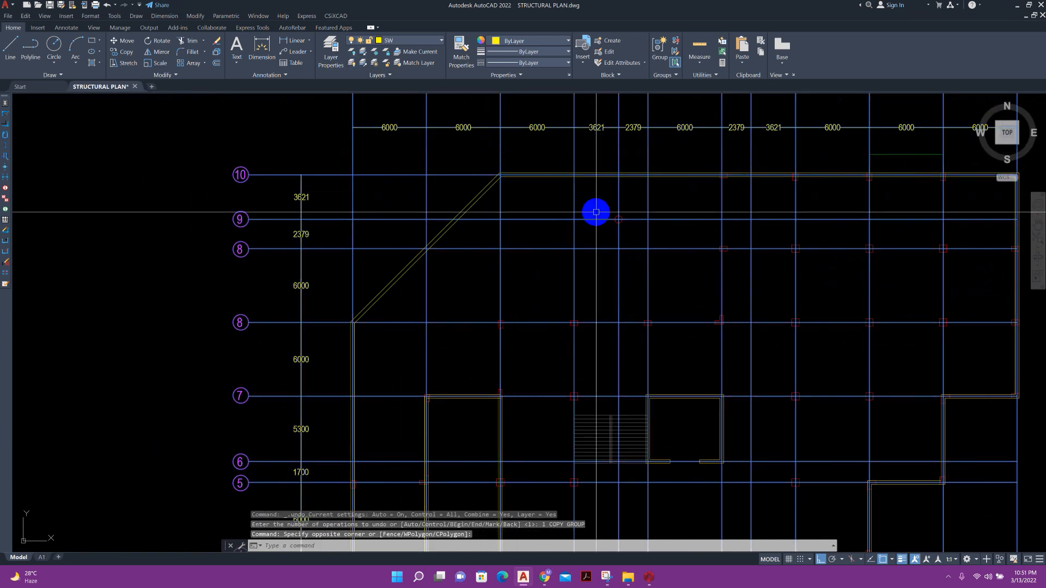
scroll(596, 245, up, 5)
click(458, 293)
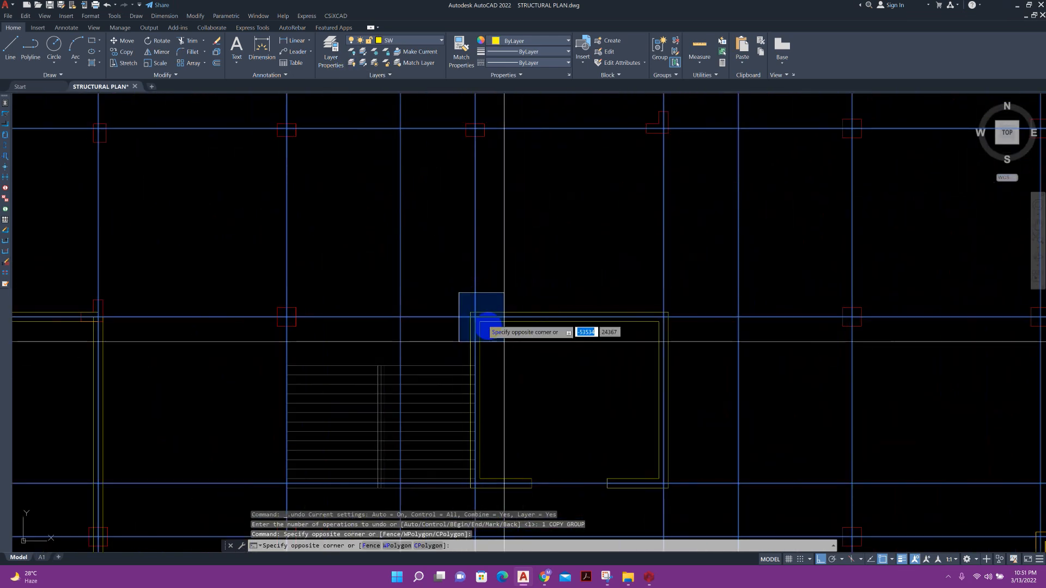
middle_drag(703, 497, 703, 431)
click(703, 430)
Copy the core walls from corner L/10 onto the matching column corner of the grid plan.
click(123, 53)
scroll(382, 284, down, 6)
scroll(628, 136, up, 7)
scroll(732, 163, up, 4)
click(668, 178)
scroll(669, 169, down, 10)
scroll(726, 168, down, 4)
scroll(547, 169, up, 4)
scroll(561, 152, up, 4)
scroll(446, 227, down, 6)
scroll(401, 210, up, 5)
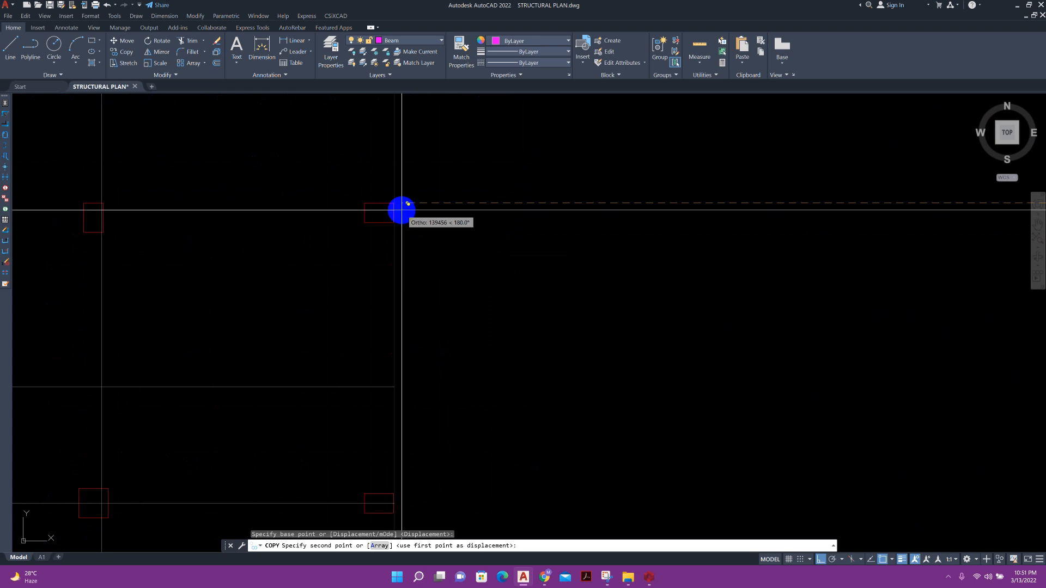
click(401, 210)
scroll(495, 345, down, 5)
key(Escape)
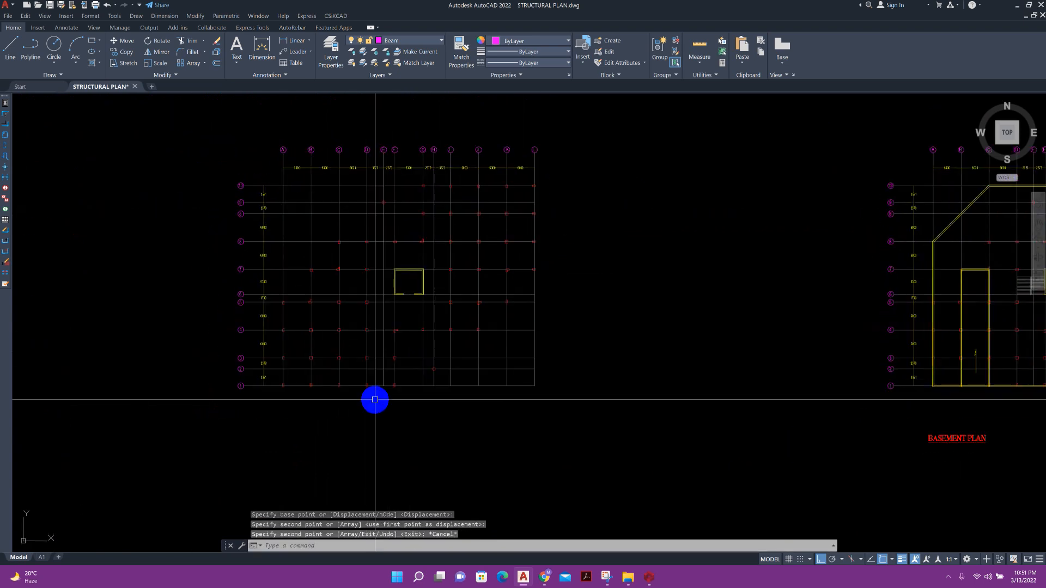
Explode the grid plan block into separate lines with X.
scroll(298, 250, up, 4)
click(266, 212)
click(234, 178)
scroll(313, 246, down, 4)
scroll(251, 254, up, 4)
text(x)
key(Return)
Erase the left vertical grid line and the top dimension row.
scroll(392, 245, down, 4)
click(362, 177)
click(374, 396)
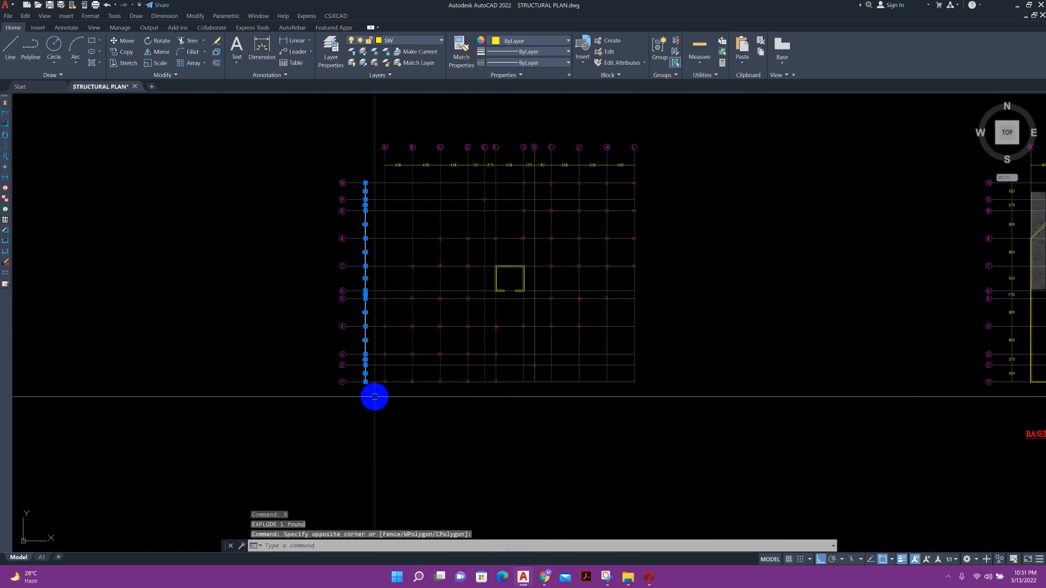
key(Delete)
scroll(381, 149, up, 2)
click(366, 163)
click(789, 190)
key(Delete)
Copy the whole cleaned grid plan to the clipboard and start a new blank drawing.
scroll(627, 182, down, 4)
middle_drag(625, 201, 596, 240)
click(684, 371)
click(440, 200)
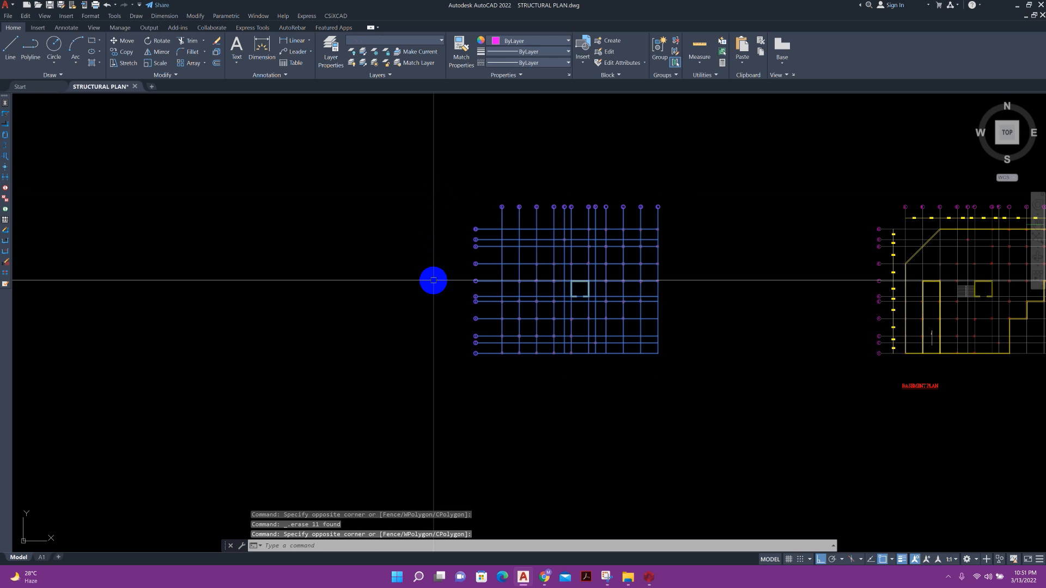
key(ctrl+c)
click(152, 87)
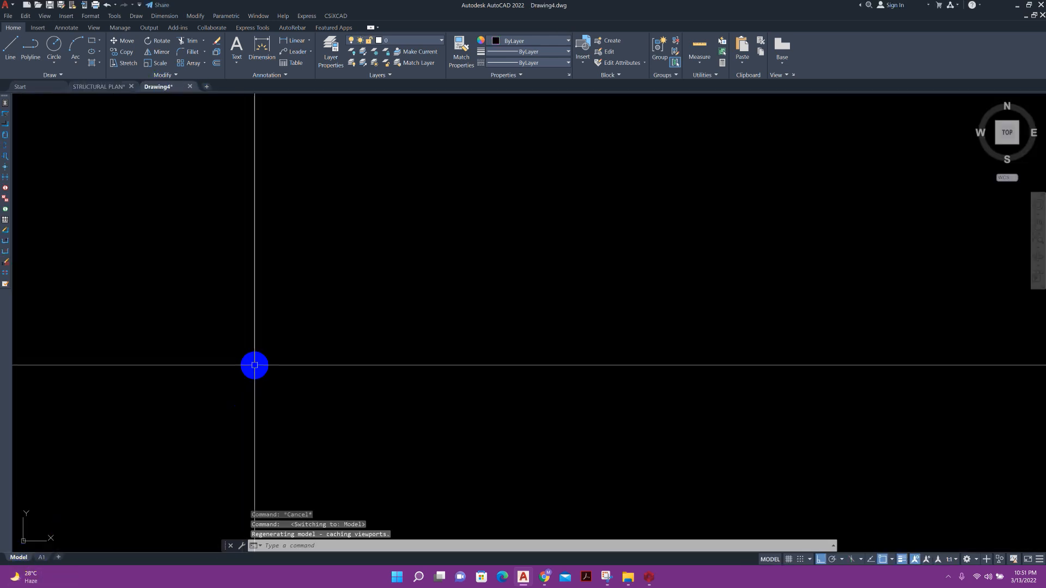
Paste the grid plan at 0,0 and draw a helper line starting from the origin.
key(ctrl+v)
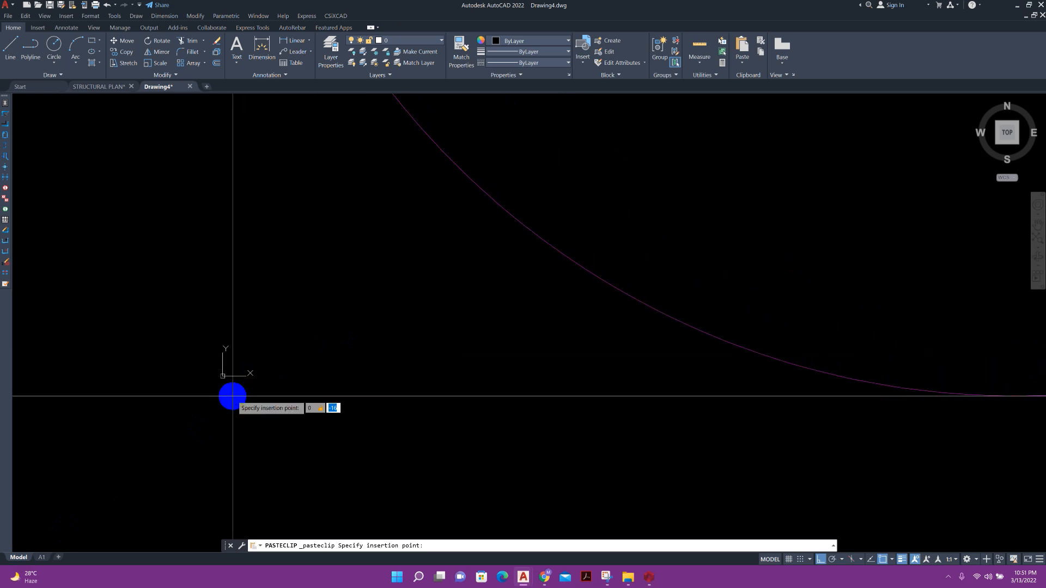
key(Return)
scroll(419, 313, down, 20)
scroll(469, 294, up, 6)
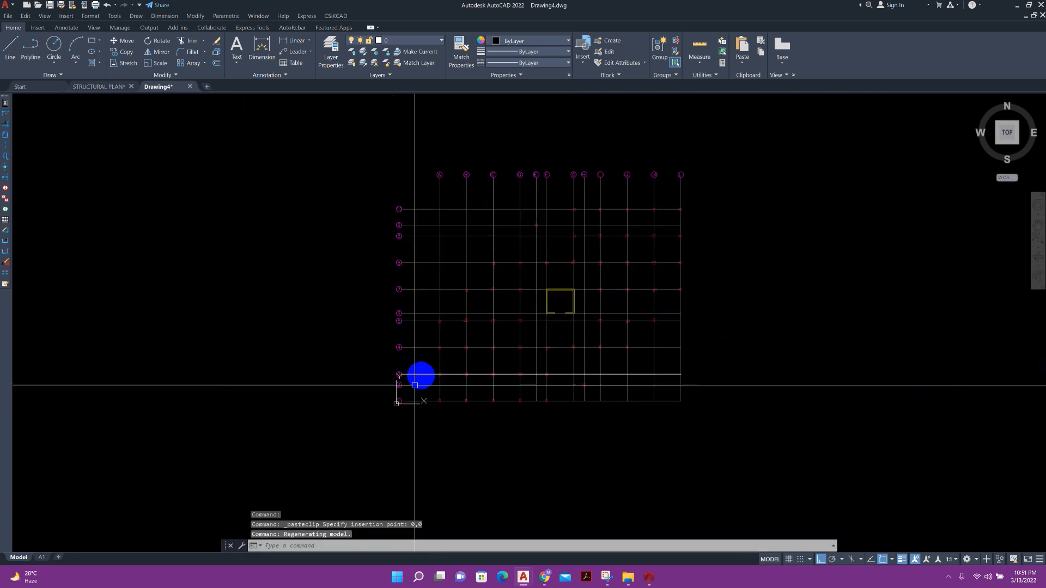
click(10, 46)
scroll(392, 399, up, 5)
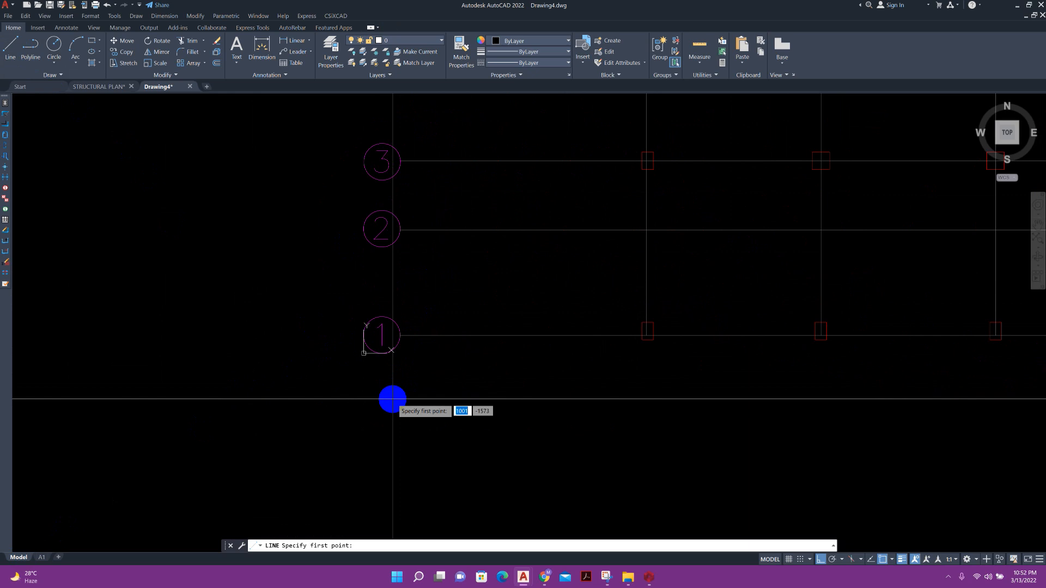
text(0)
key(Return)
scroll(229, 376, down, 8)
click(61, 389)
key(Escape)
scroll(213, 261, down, 4)
Move the grid plan so corner A-1 sits at the origin, then delete the helper line.
click(202, 188)
click(381, 337)
text(m)
key(Return)
scroll(245, 305, up, 14)
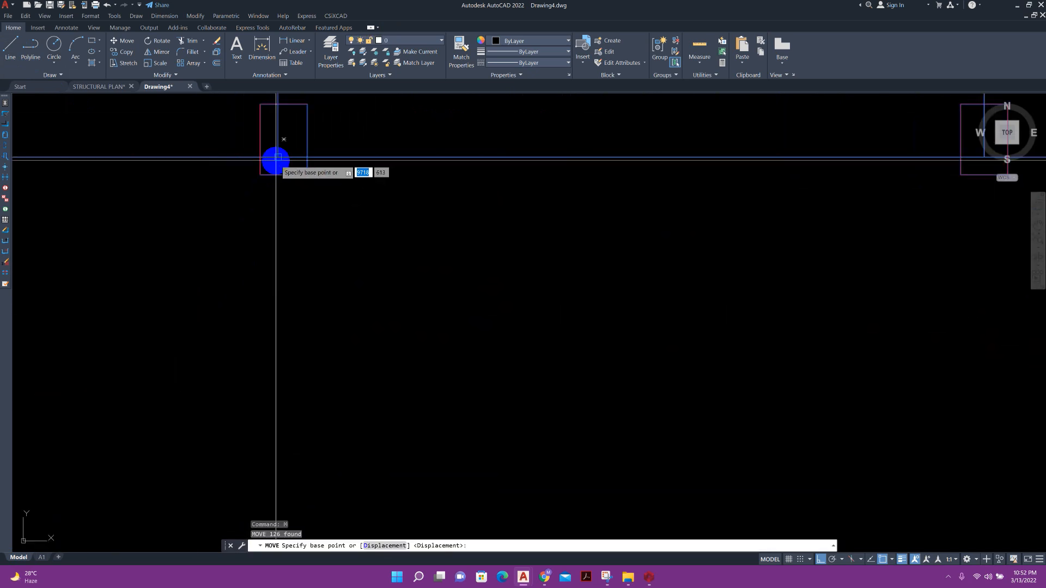
click(276, 160)
scroll(277, 164, down, 10)
click(228, 303)
key(Delete)
scroll(463, 240, up, 3)
middle_drag(456, 243, 434, 280)
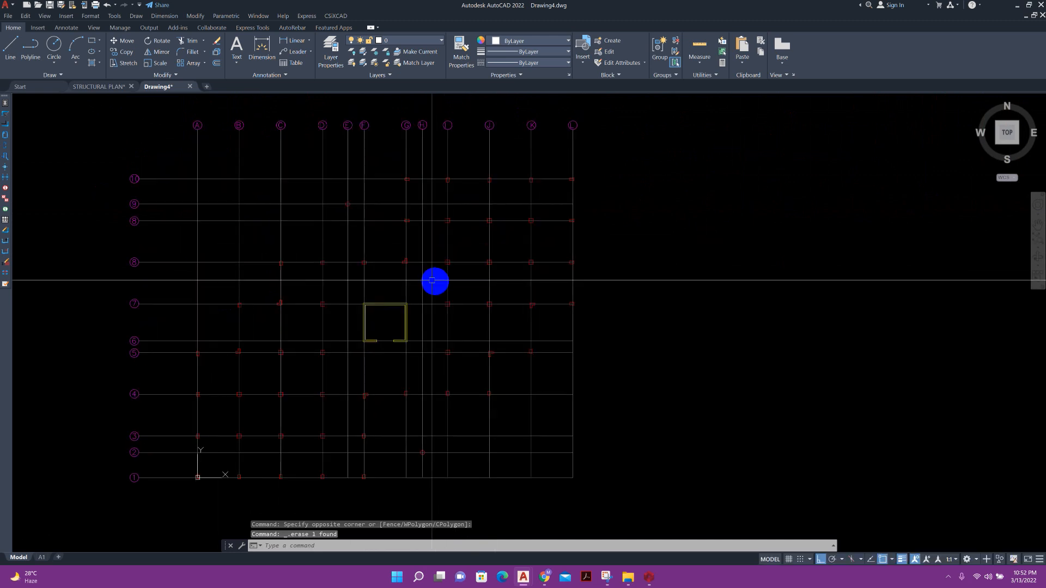
Save the drawing as COL AND SW in AutoCAD 2013 DXF format.
click(14, 9)
click(39, 121)
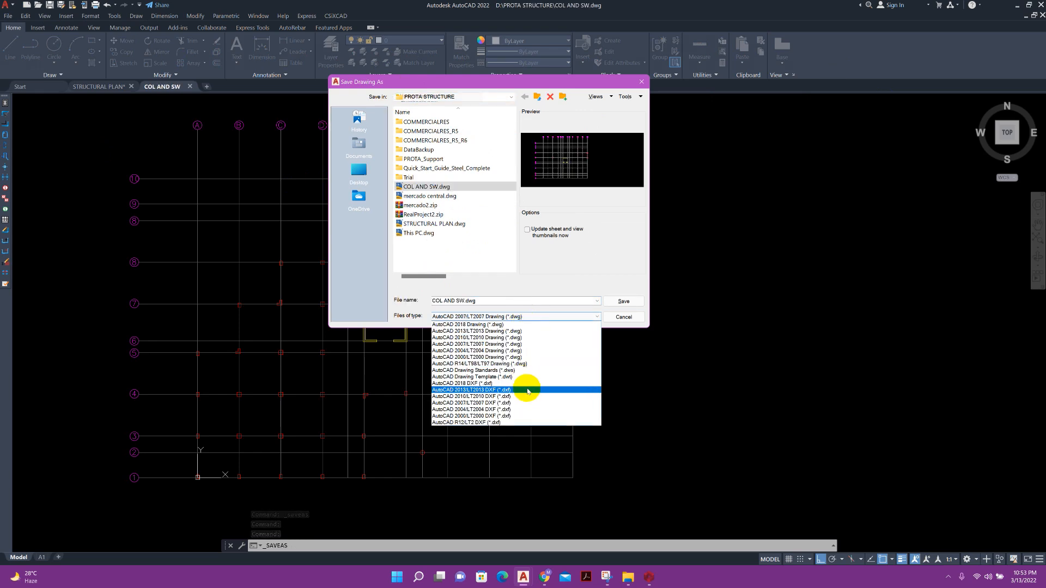
click(527, 391)
click(606, 301)
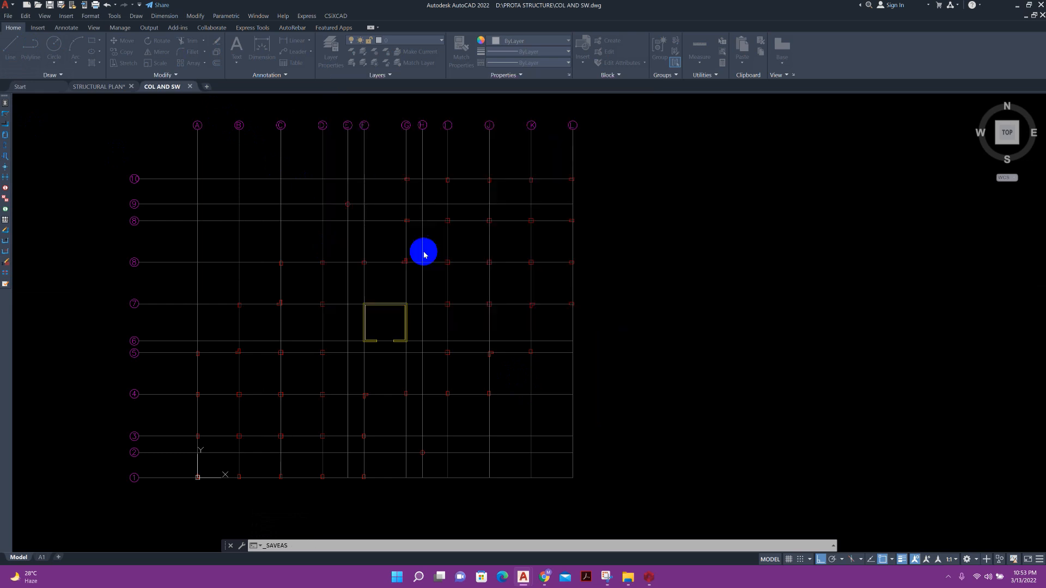
Close the COL AND SW drawing tab and switch to ProtaStructure.
click(198, 89)
click(529, 306)
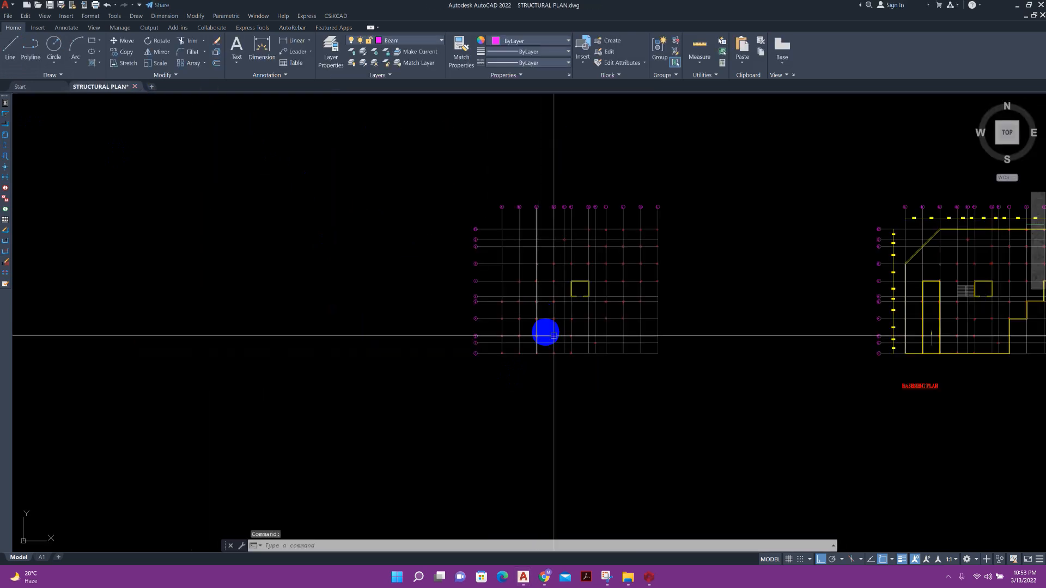
click(650, 576)
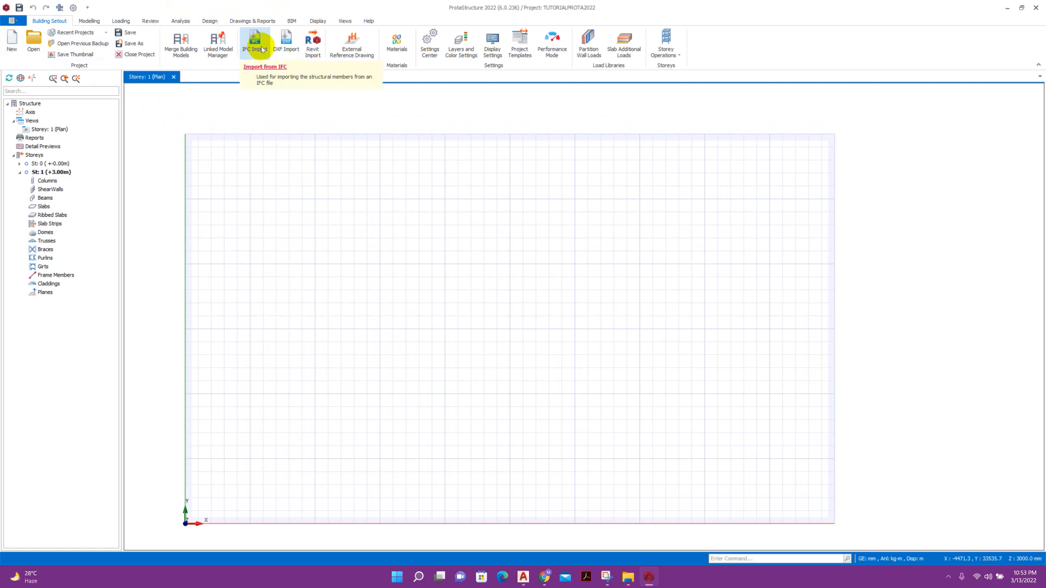
Load COL AND SW.dxf into the DXF Import dialog.
click(286, 49)
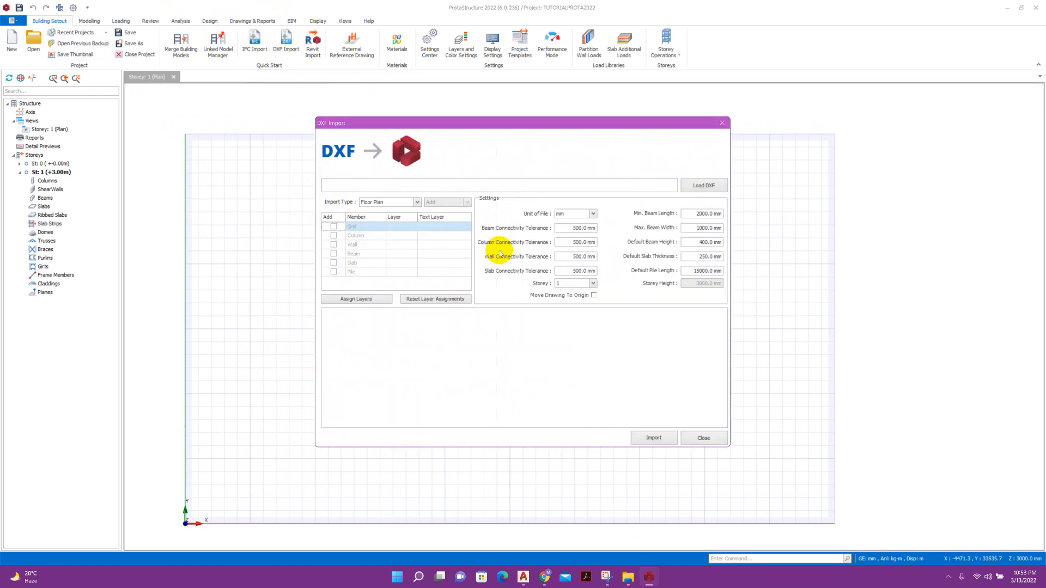
click(687, 187)
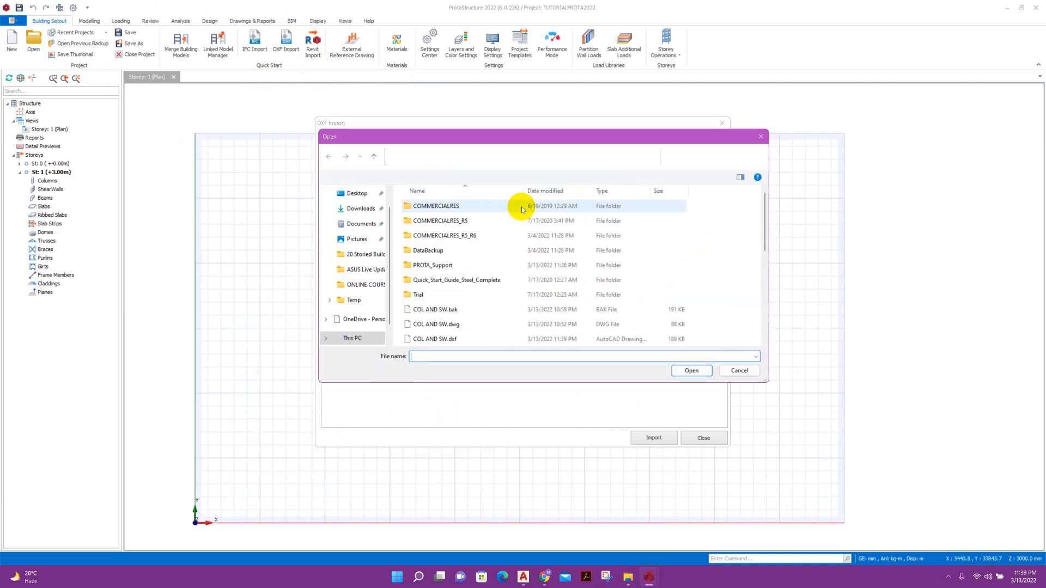
scroll(455, 299, down, 3)
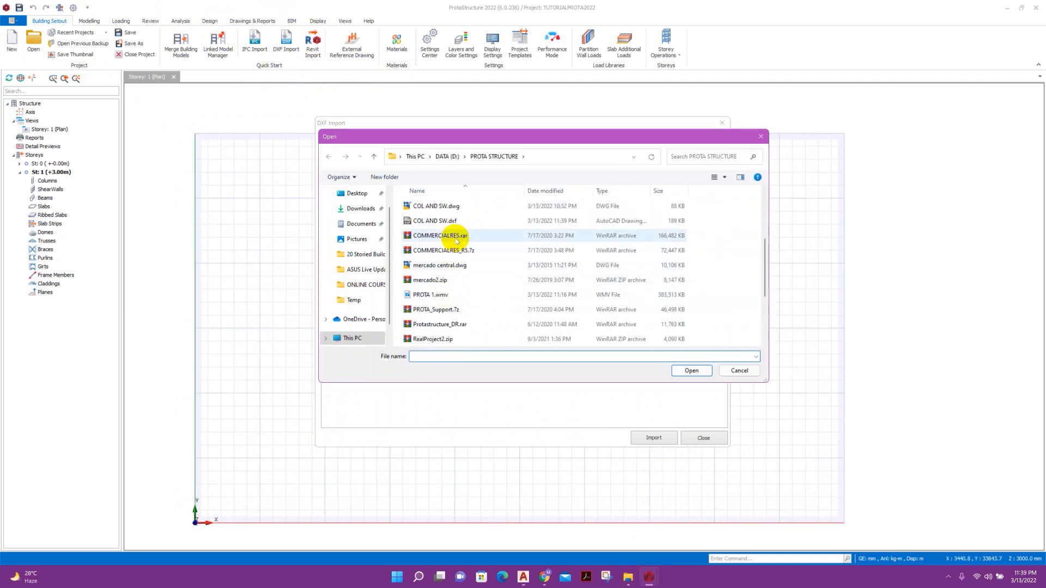
click(457, 221)
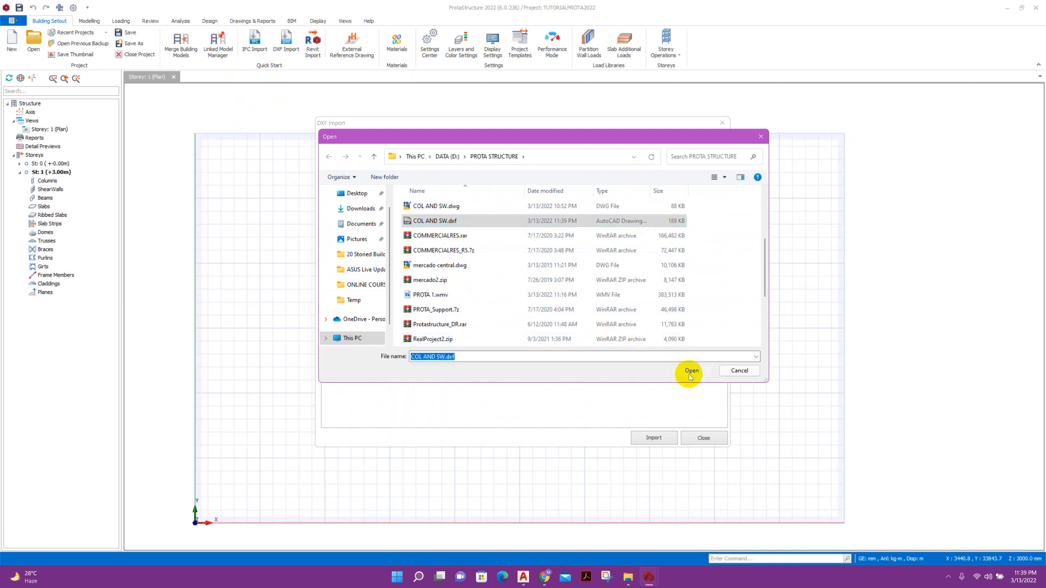
click(691, 370)
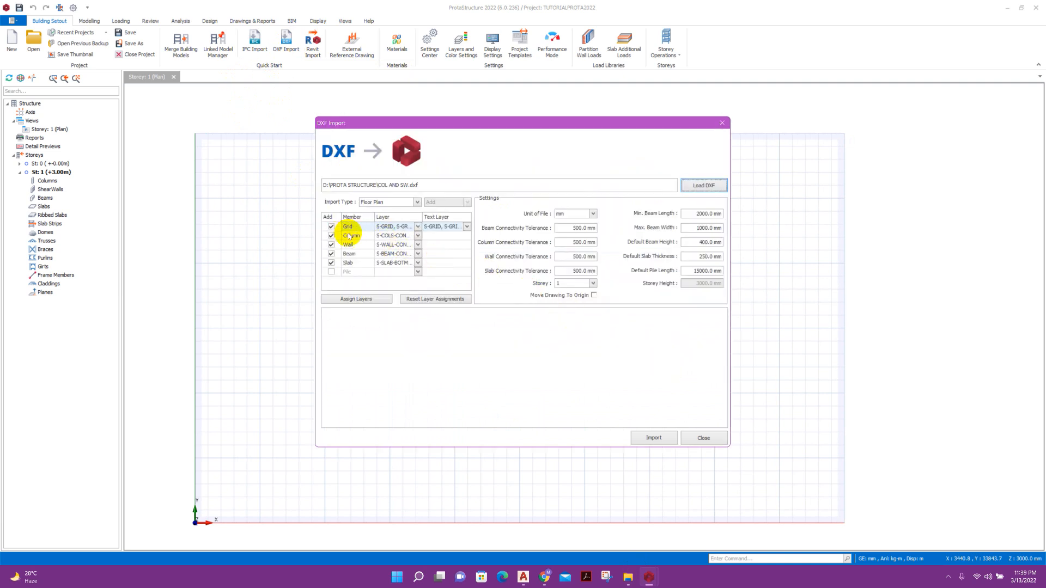
Assign the Grid layer to grid lines and the Column layer to columns.
click(418, 227)
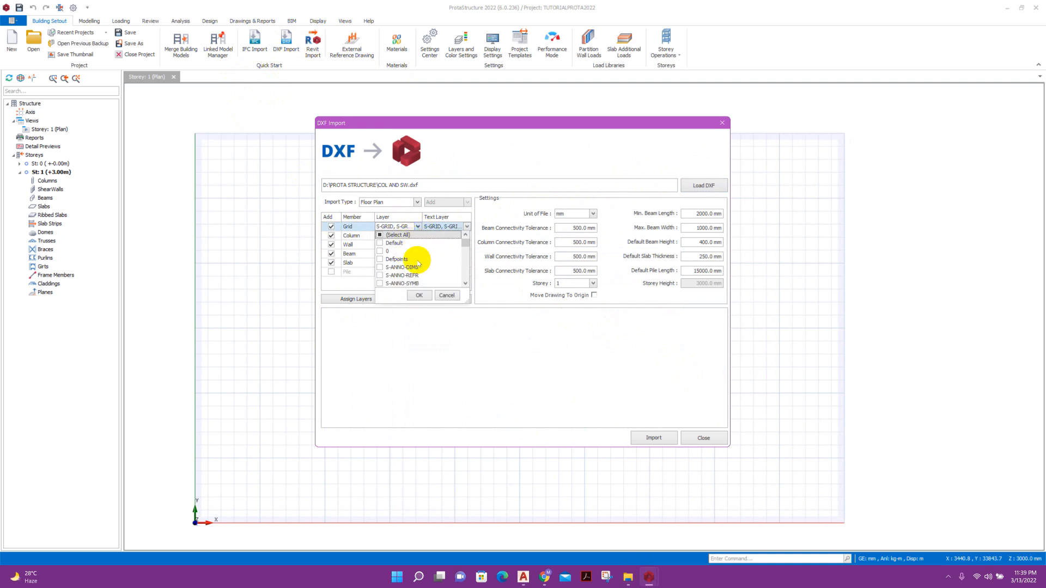
scroll(418, 264, down, 3)
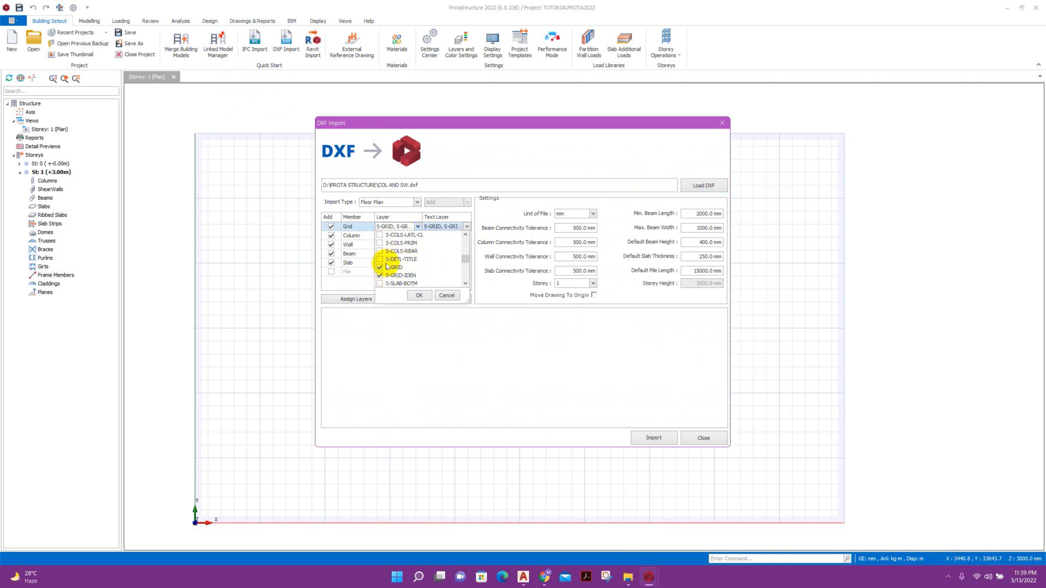
scroll(382, 272, up, 3)
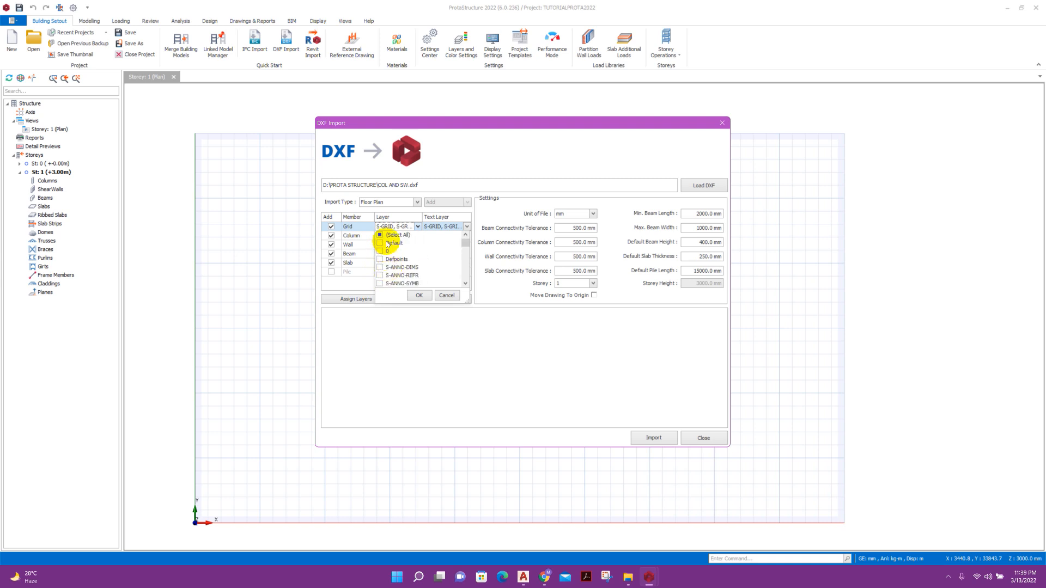
scroll(384, 256, down, 4)
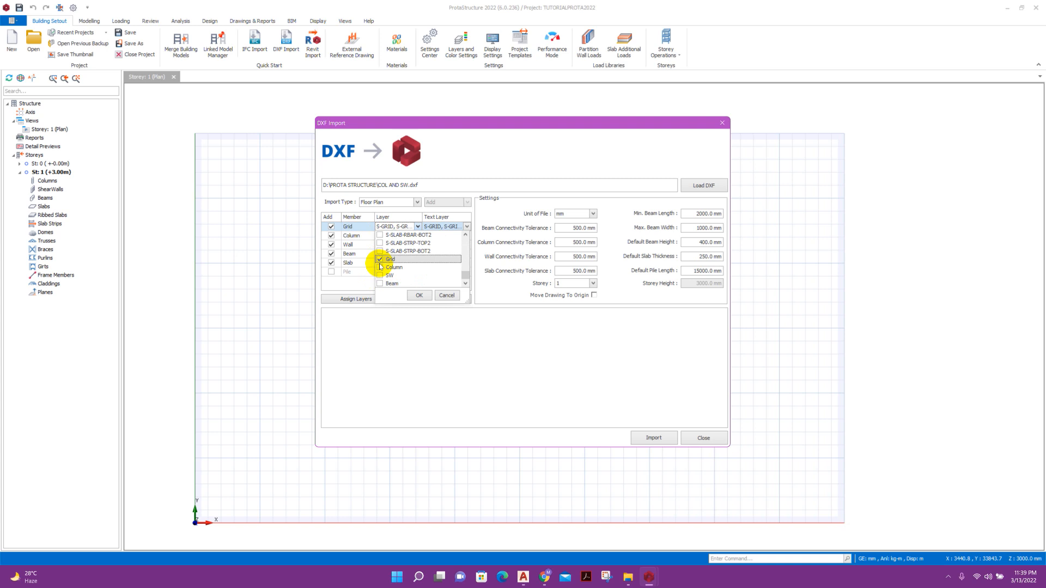
click(418, 295)
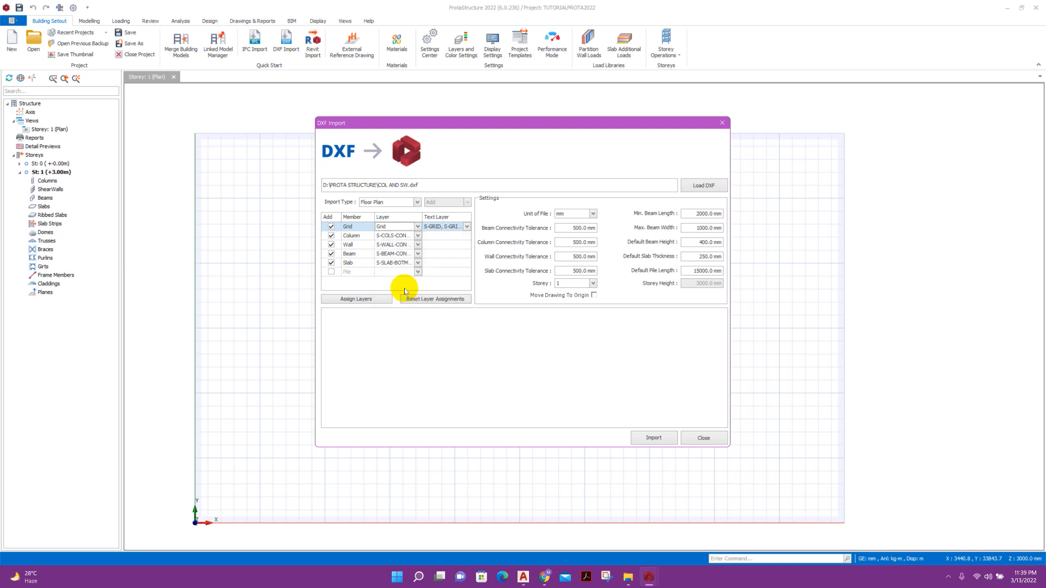
click(396, 237)
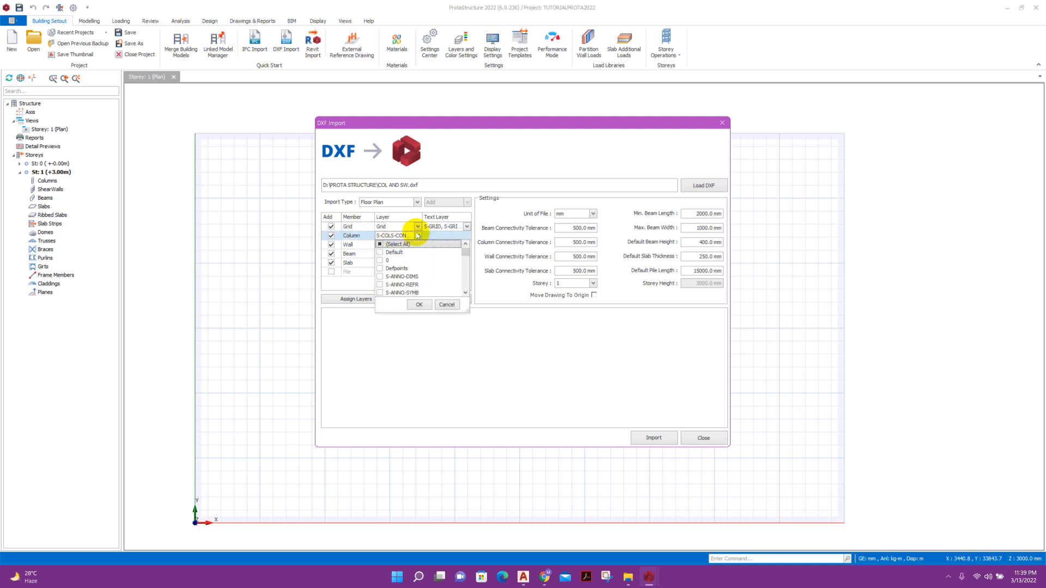
scroll(392, 262, down, 10)
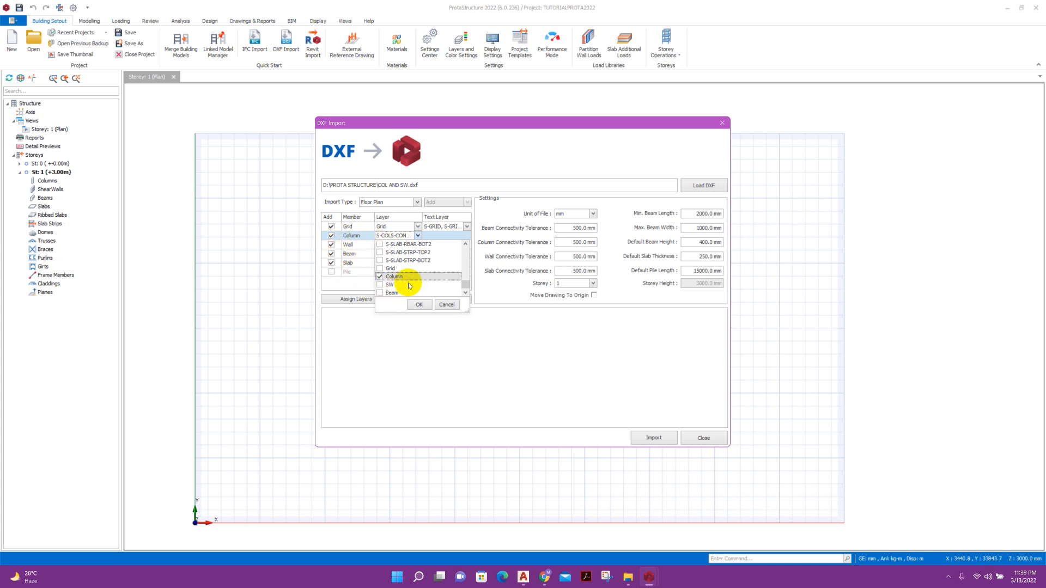
click(420, 305)
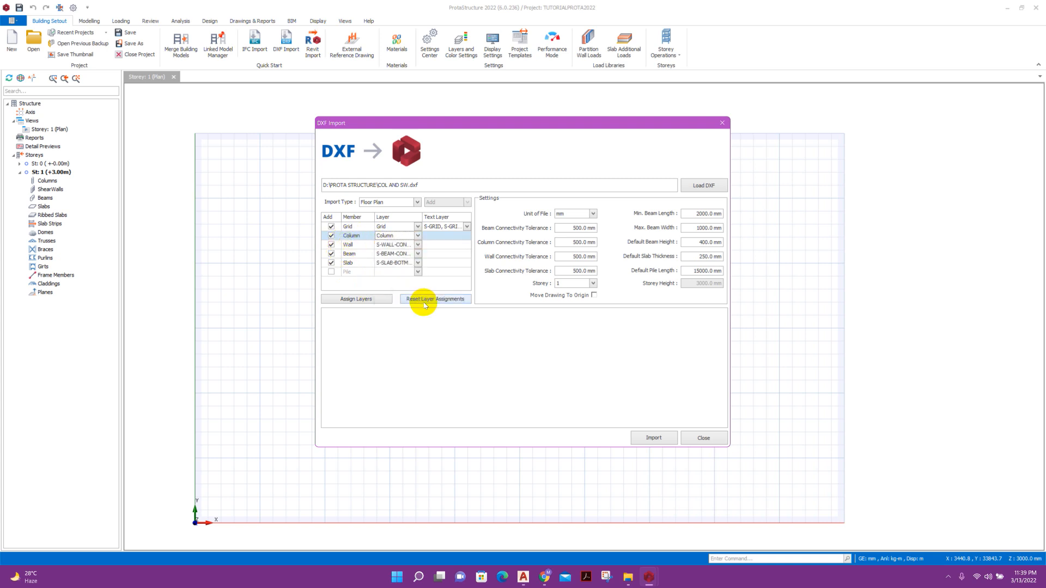
Clear the wall layer list and take walls only from the SW layer.
click(401, 245)
scroll(403, 284, down, 3)
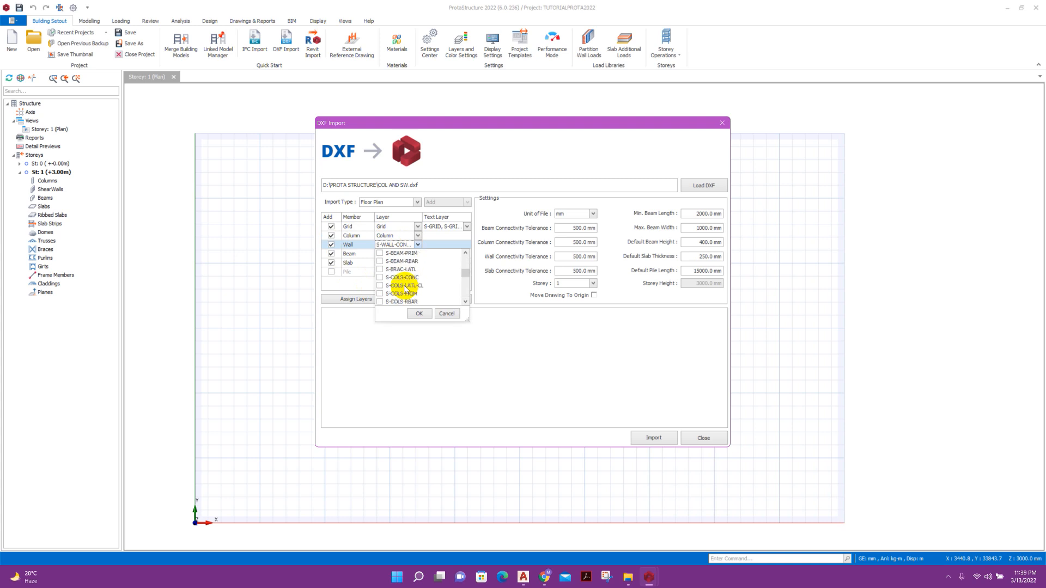
scroll(404, 287, up, 3)
click(383, 253)
scroll(397, 293, down, 2)
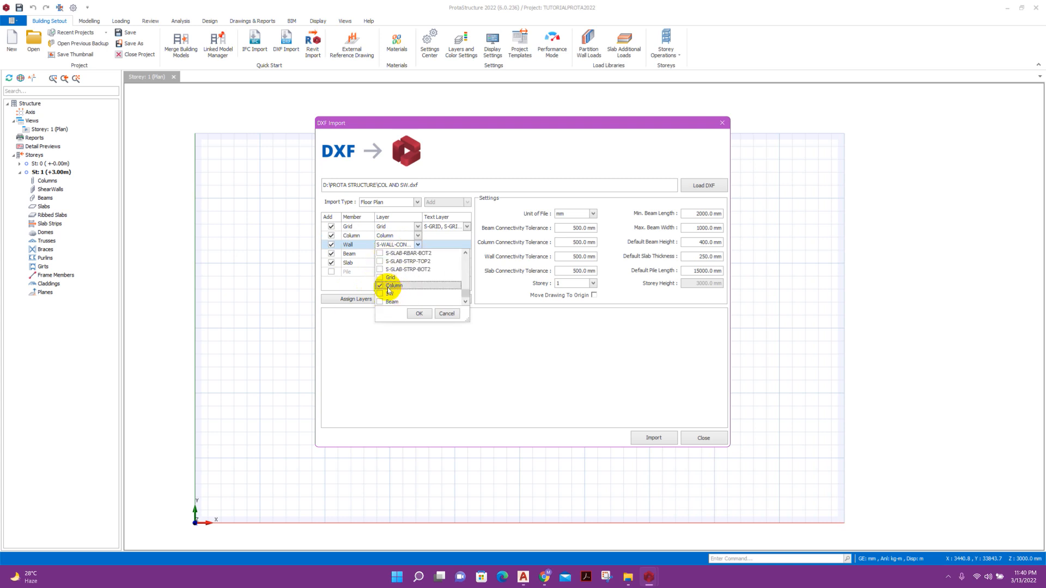
click(389, 294)
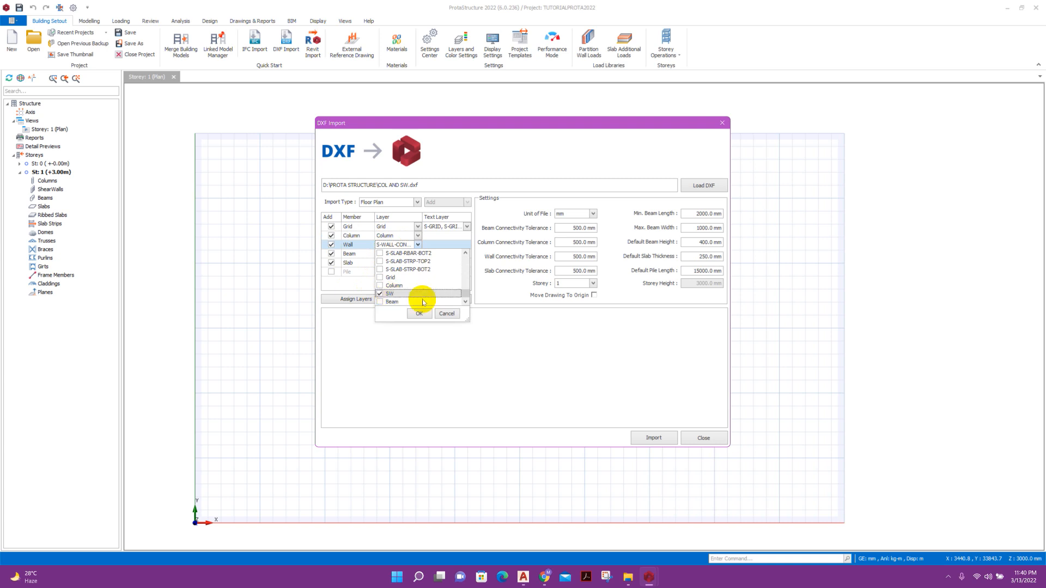
click(416, 315)
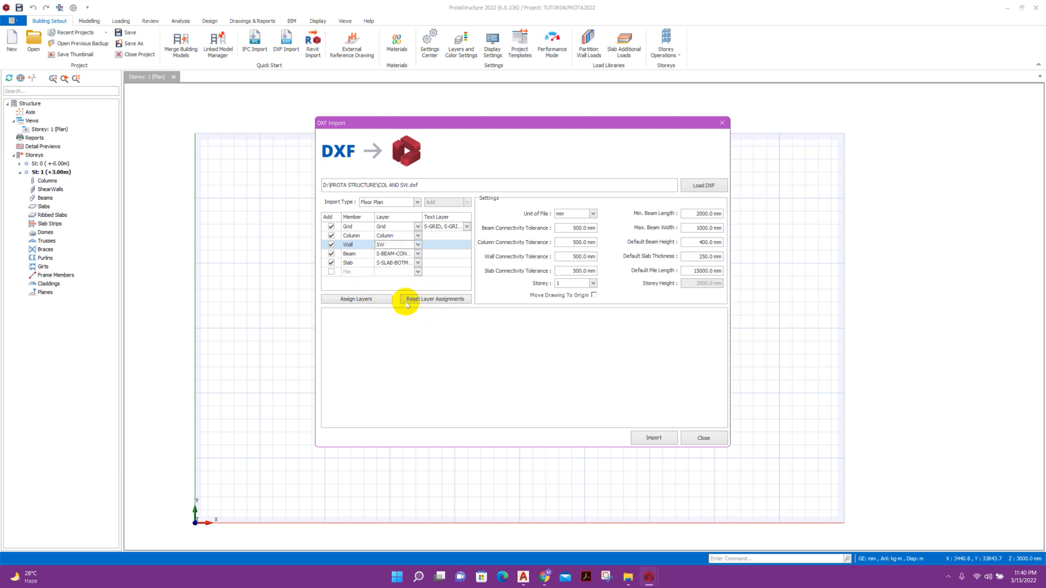
Exclude beams and slabs, keep file unit at mm, and import into Storey 1.
click(331, 253)
click(331, 262)
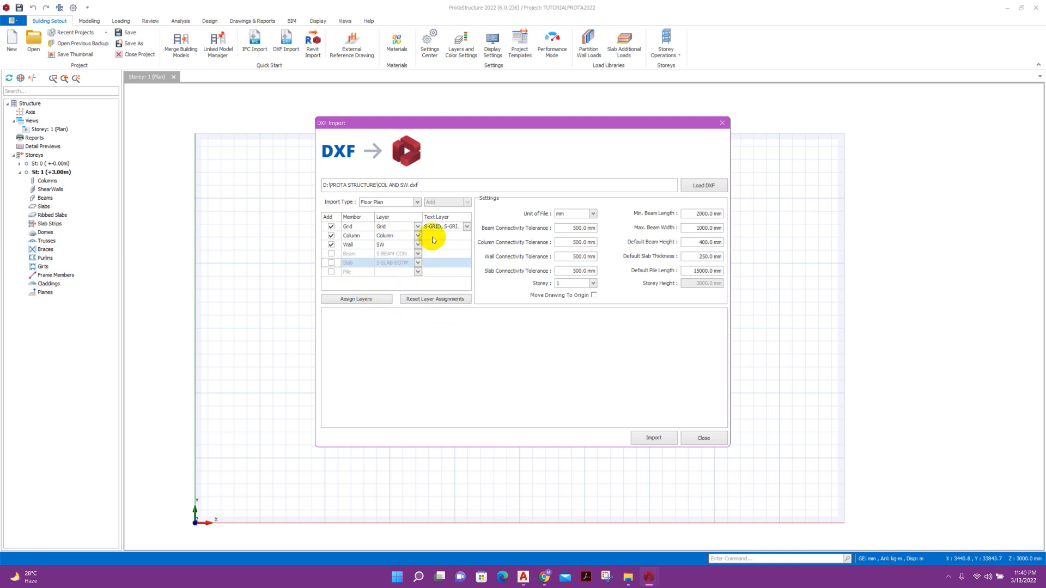
click(580, 214)
click(560, 223)
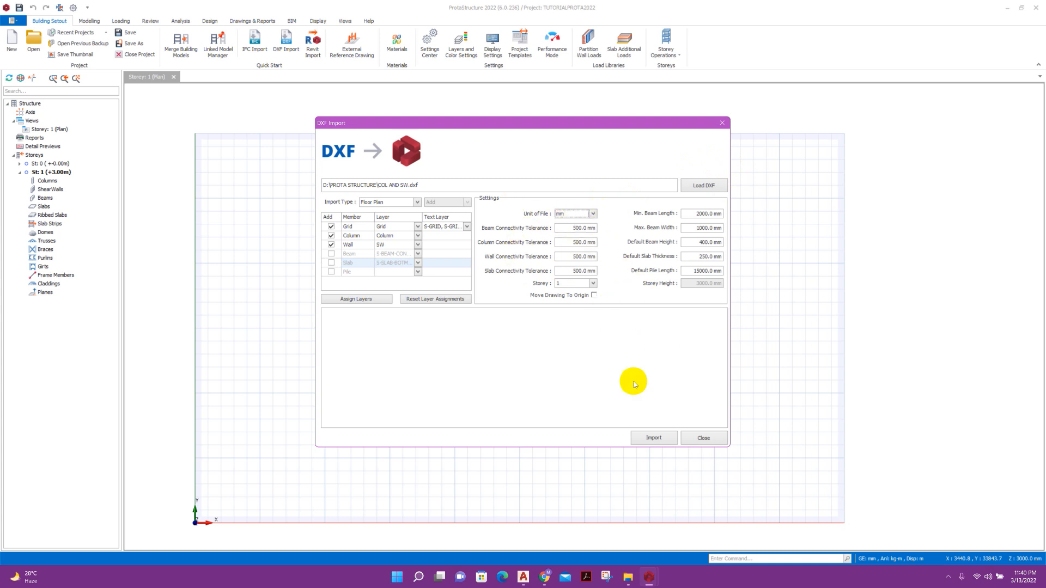
click(656, 435)
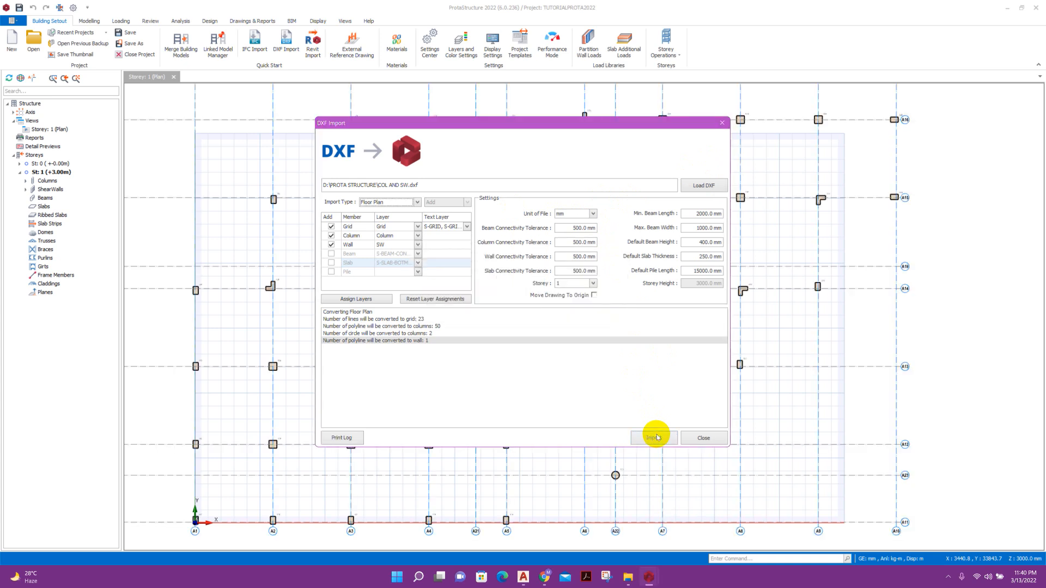
Close DXF Import and delete the imported square wall 1W1 from the storey 1 plan.
click(702, 438)
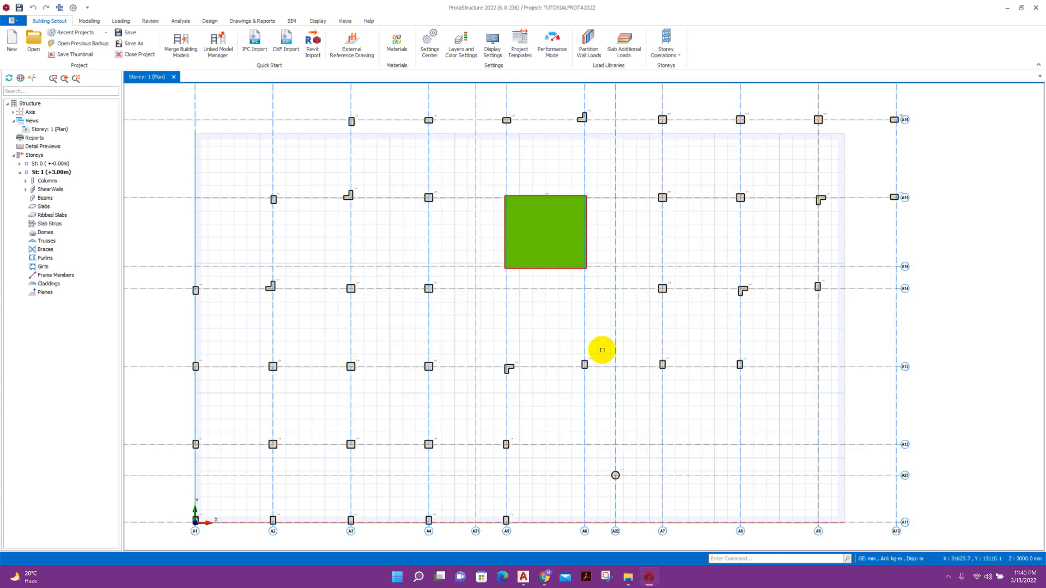
scroll(602, 338, down, 2)
scroll(582, 294, up, 4)
scroll(580, 269, down, 3)
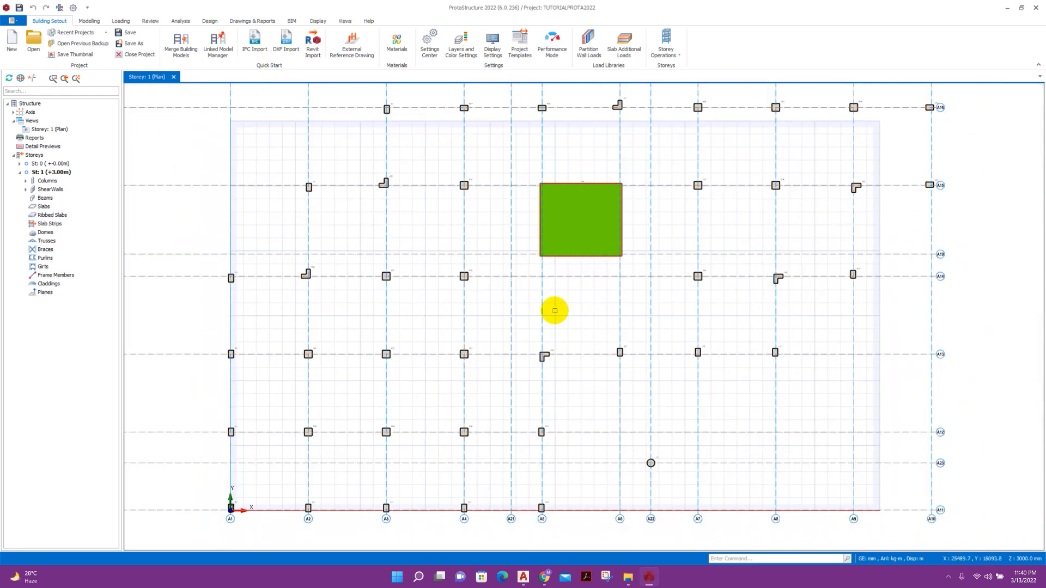
scroll(550, 327, down, 1)
scroll(539, 362, up, 1)
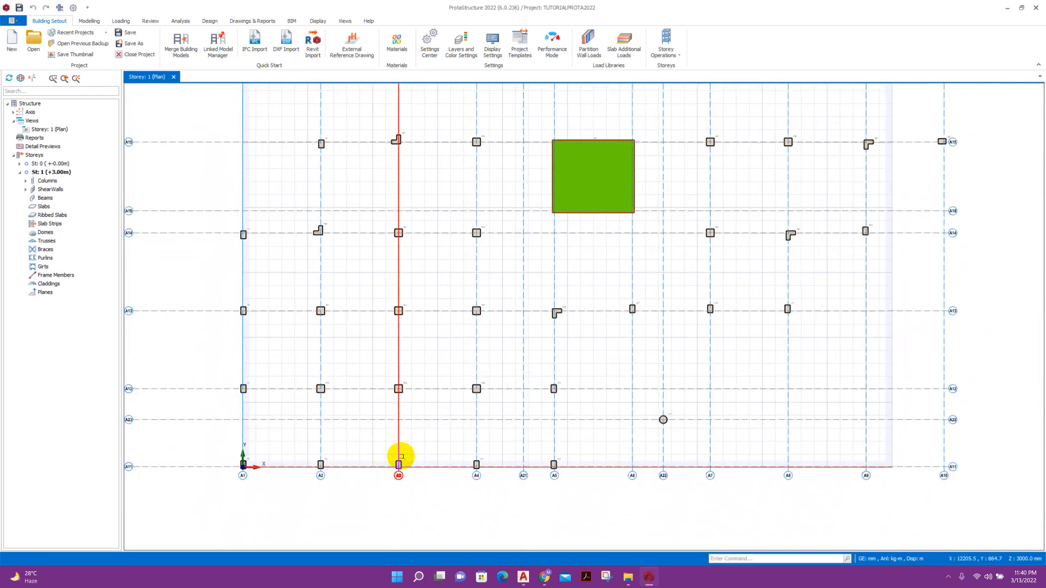
scroll(588, 194, up, 4)
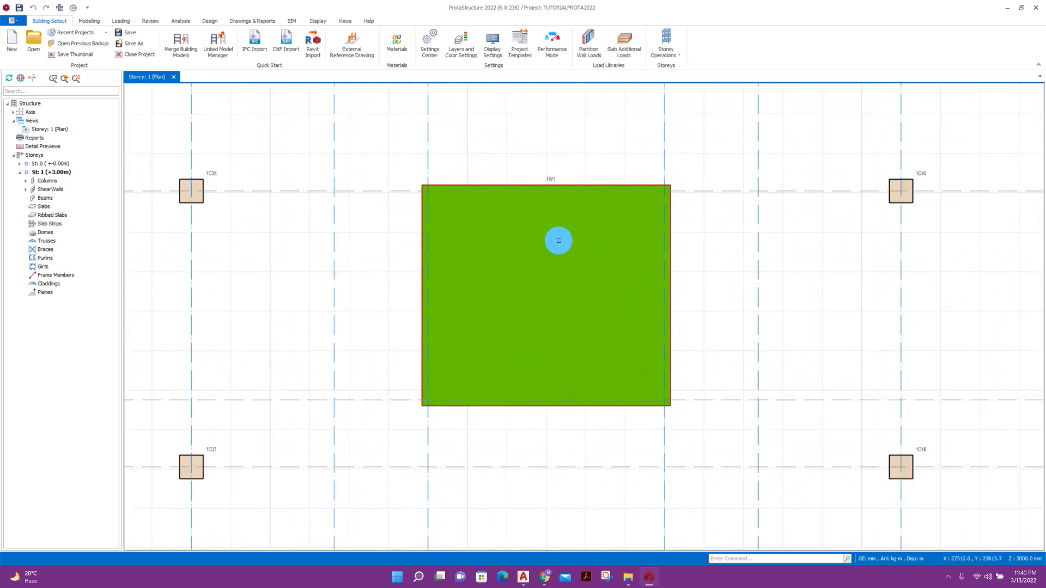
click(591, 403)
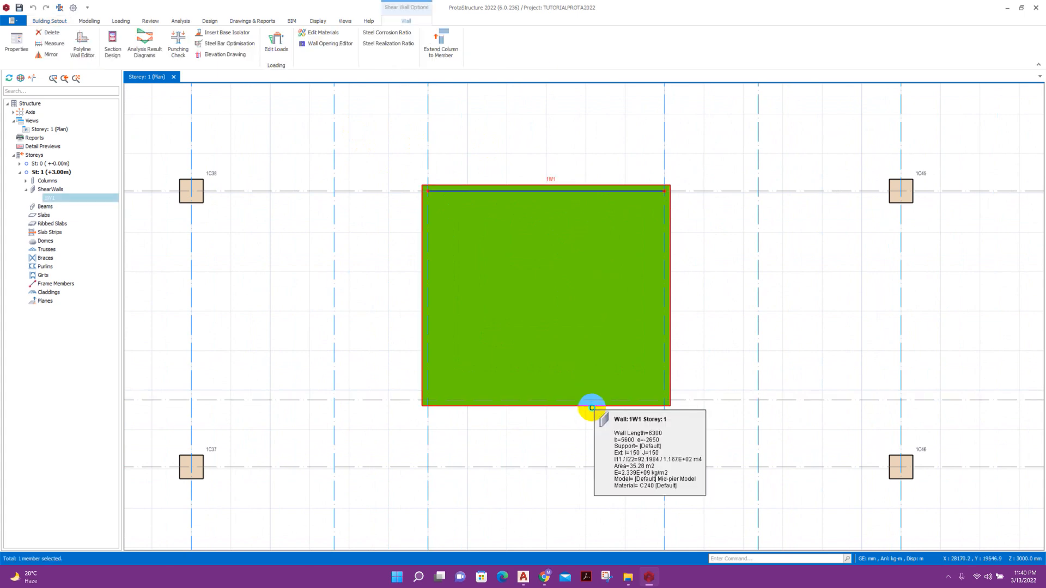
right_click(592, 408)
click(628, 100)
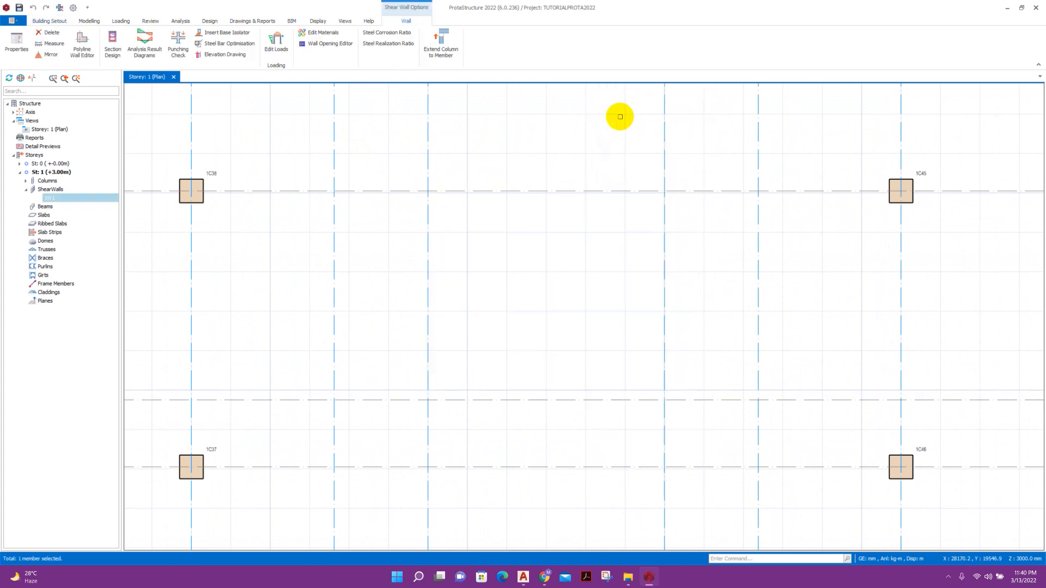
Select axis A5 and start an Offset Axis from it.
scroll(542, 286, down, 3)
click(472, 207)
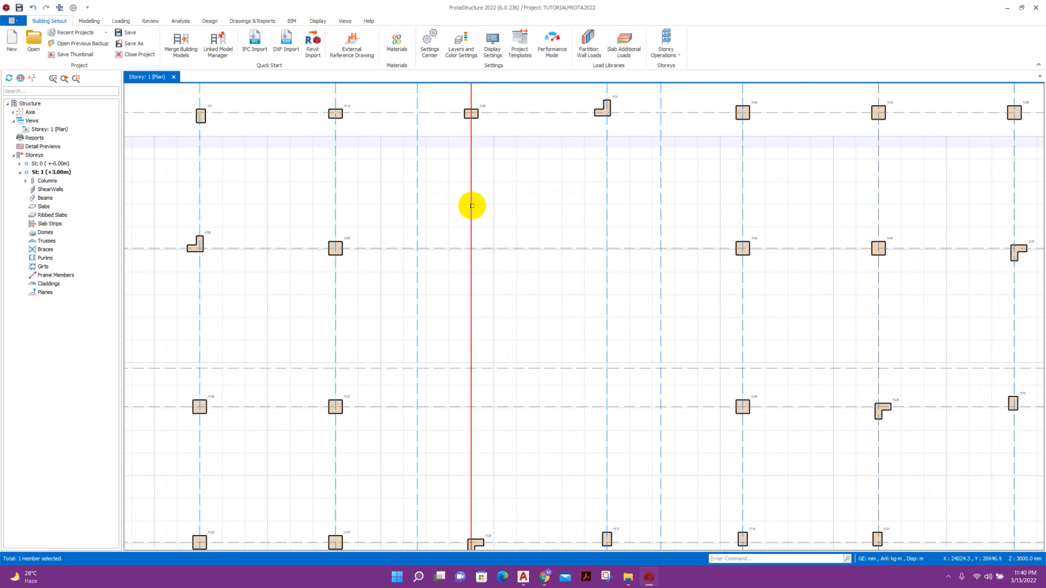
right_click(472, 207)
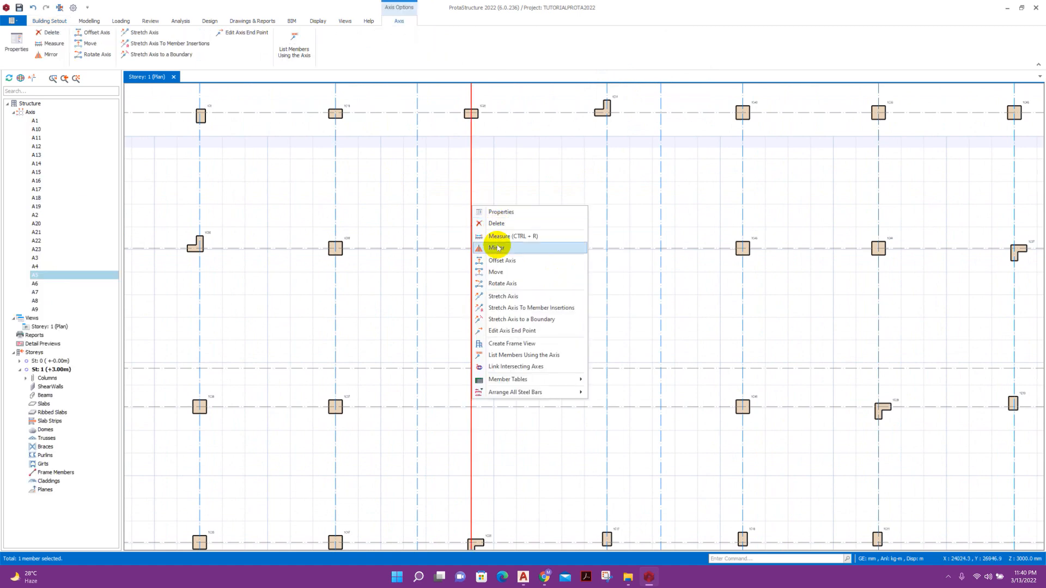
click(502, 262)
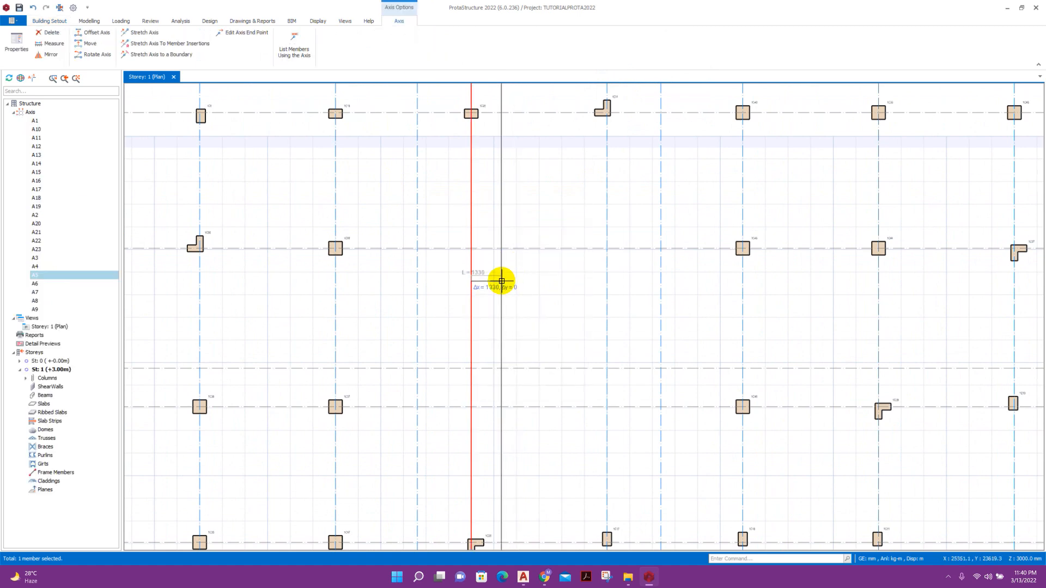
scroll(509, 292, up, 2)
In AutoCAD, measure the beam-edge gap with DIMLINEAR (1800), cancel it, and return to ProtaStructure.
click(524, 577)
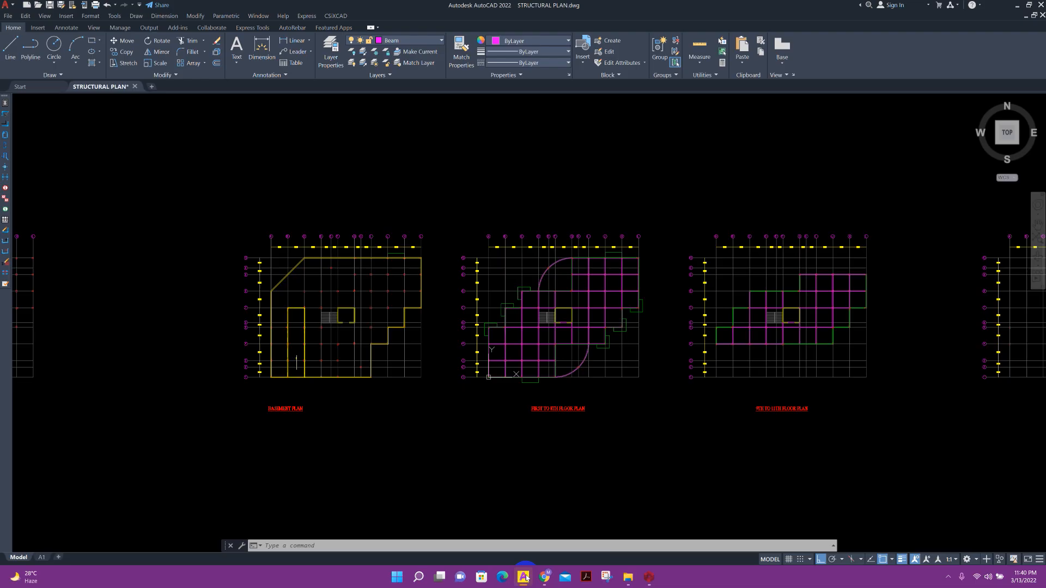
scroll(332, 343, up, 8)
middle_drag(389, 238, 449, 301)
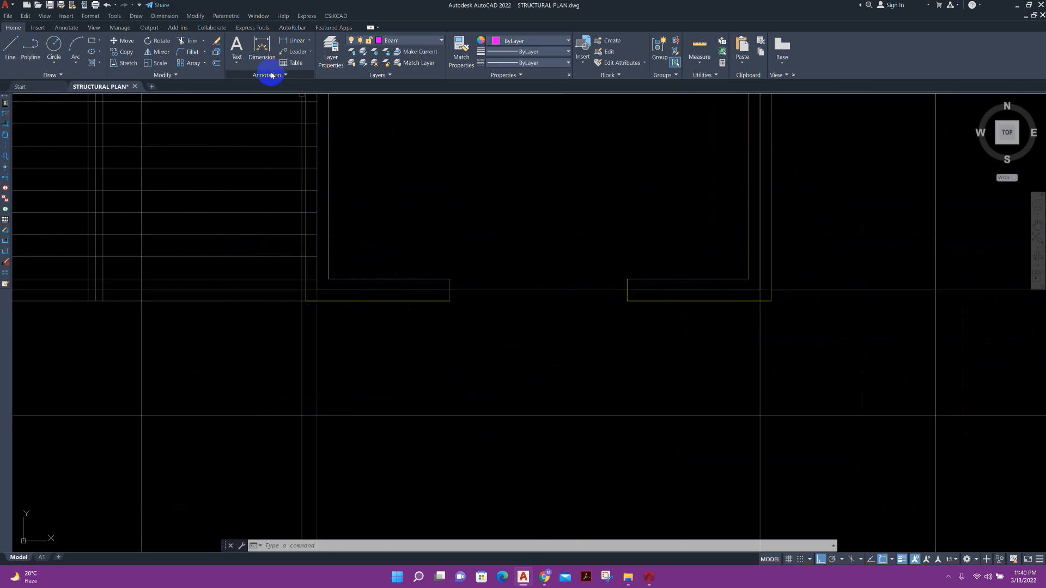
click(287, 49)
click(327, 290)
click(438, 289)
scroll(422, 275, up, 4)
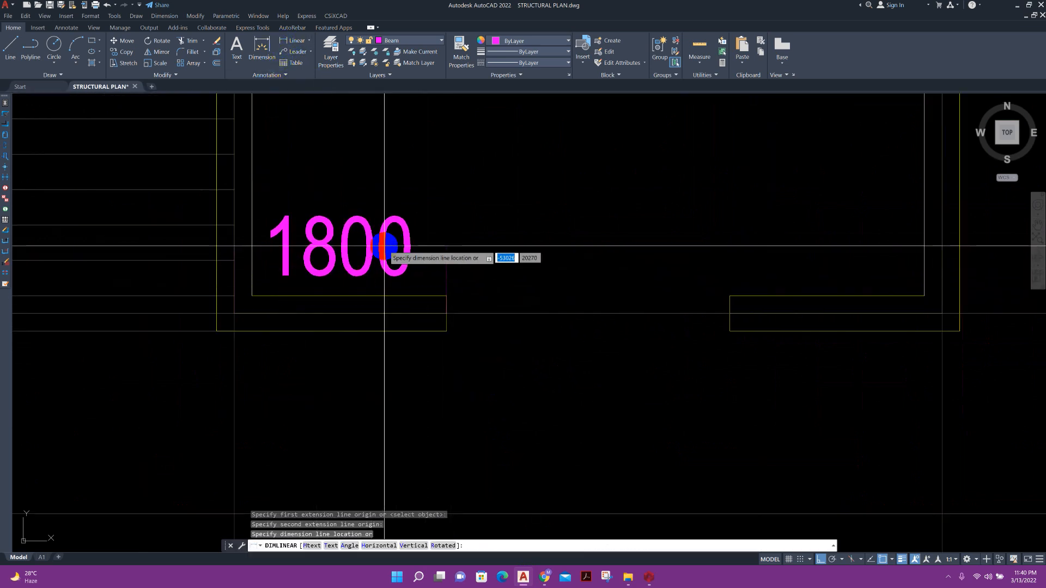
scroll(383, 246, down, 2)
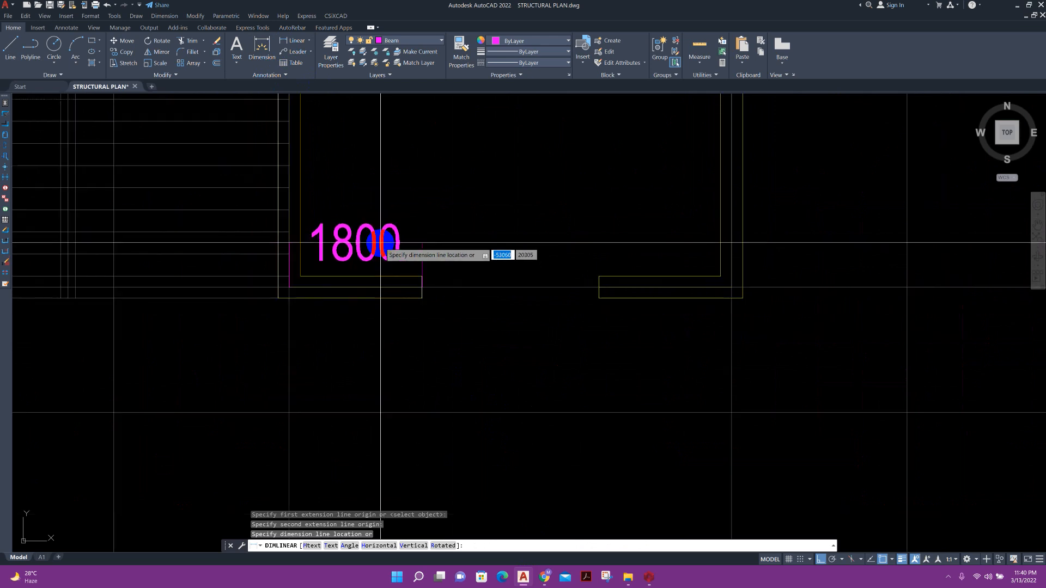
key(Escape)
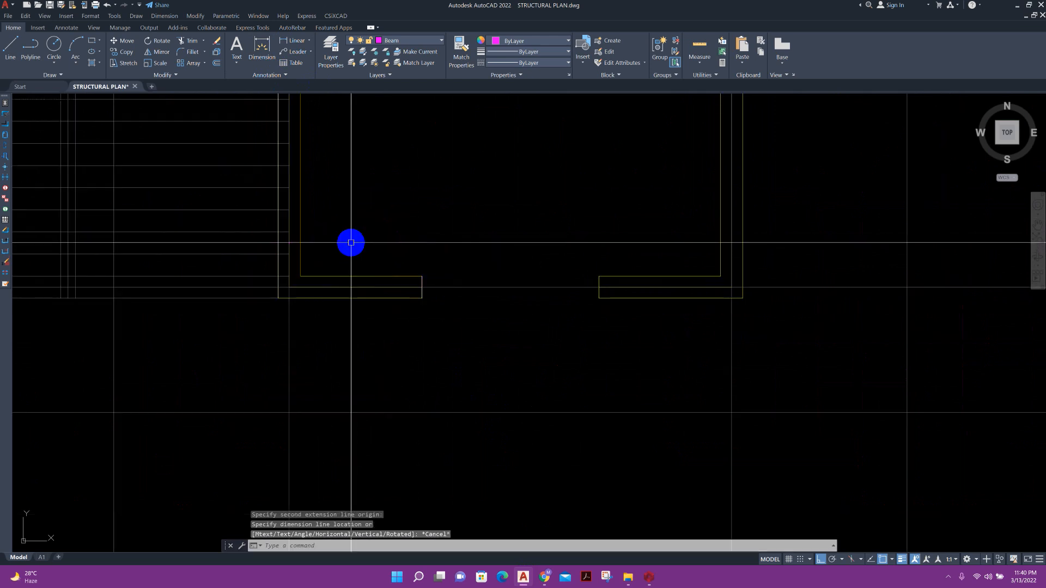
click(646, 576)
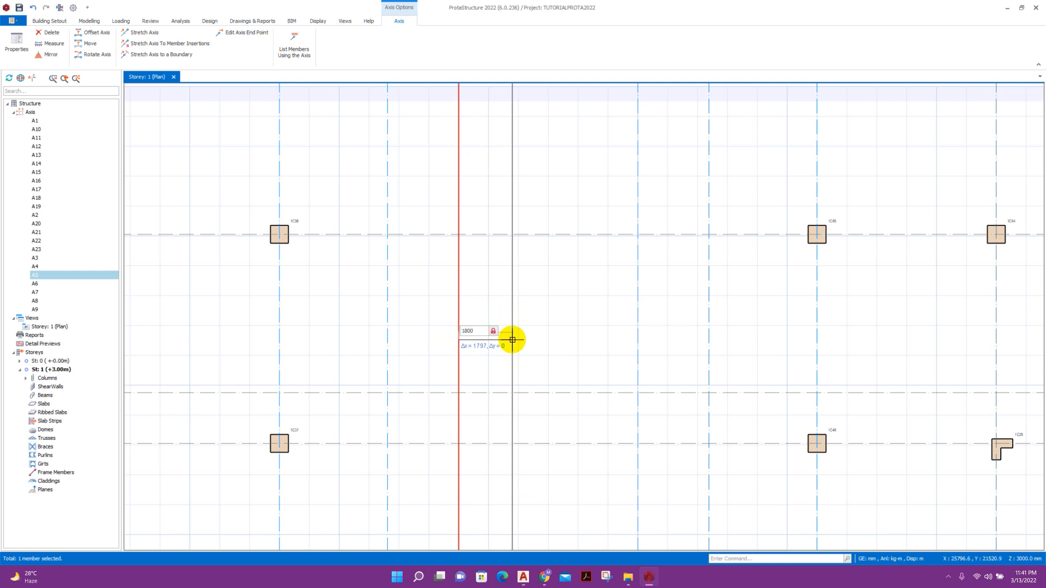
Place axis A24 1800 from A5 and stretch axis A25 -1800 from A6.
key(Return)
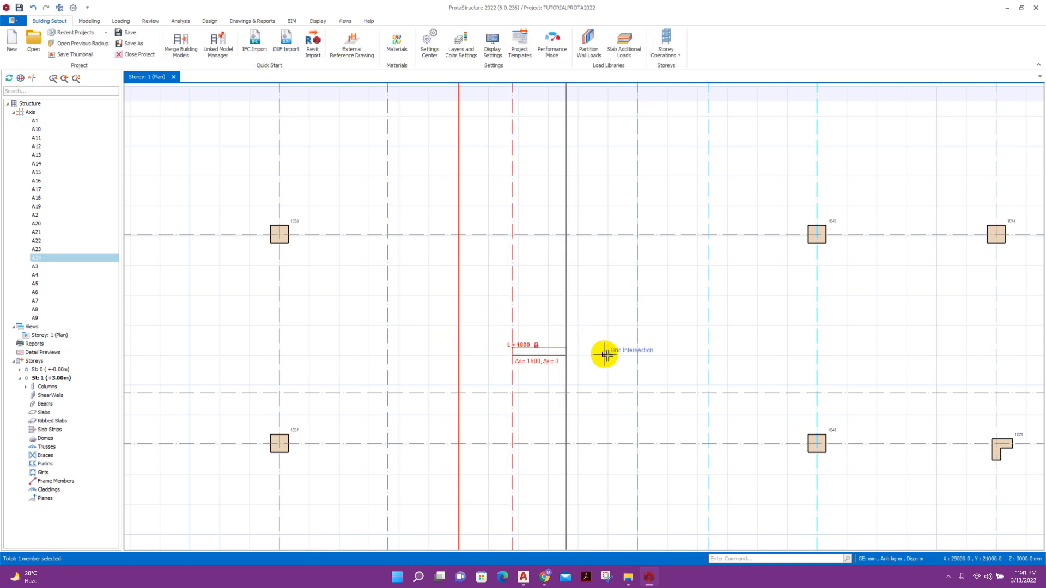
click(638, 354)
right_click(638, 355)
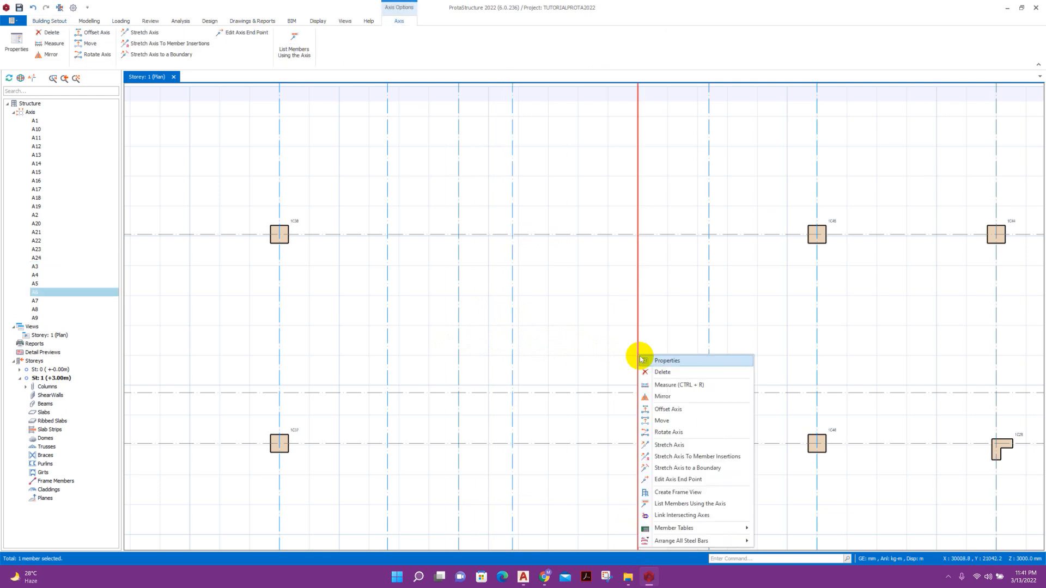
click(667, 445)
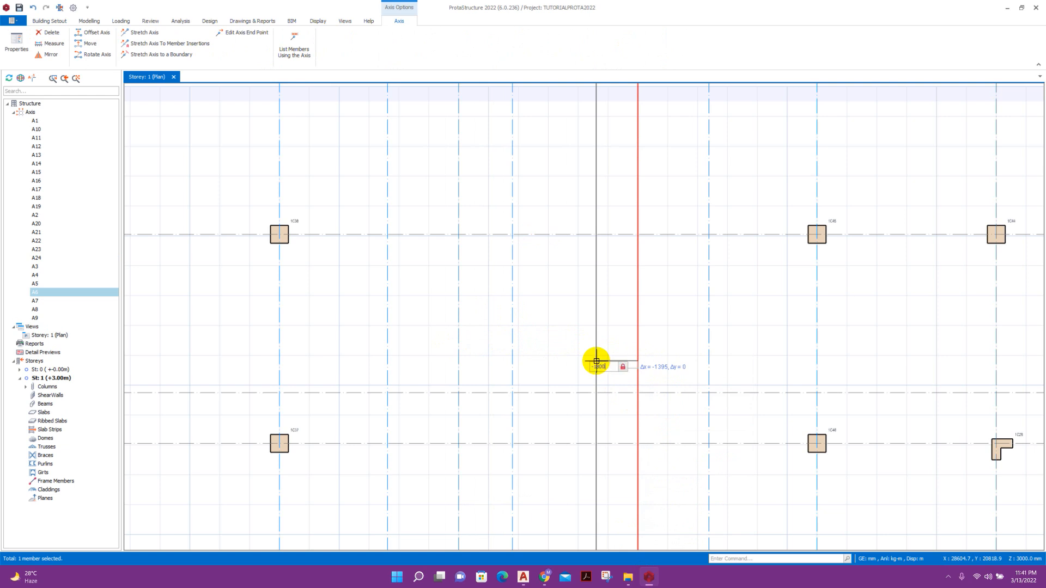
key(Return)
scroll(599, 349, down, 2)
key(Escape)
scroll(572, 330, down, 2)
key(Escape)
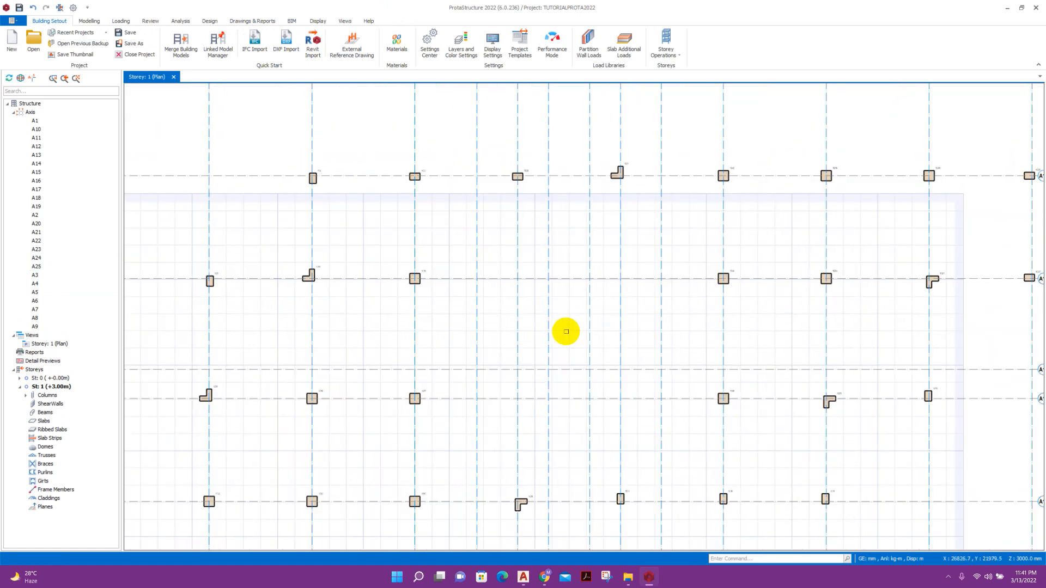
scroll(566, 331, up, 2)
Draw core walls 1W2–1W6 between axis intersections, ending with 1W5 on the right and 1W6 along the bottom.
click(90, 21)
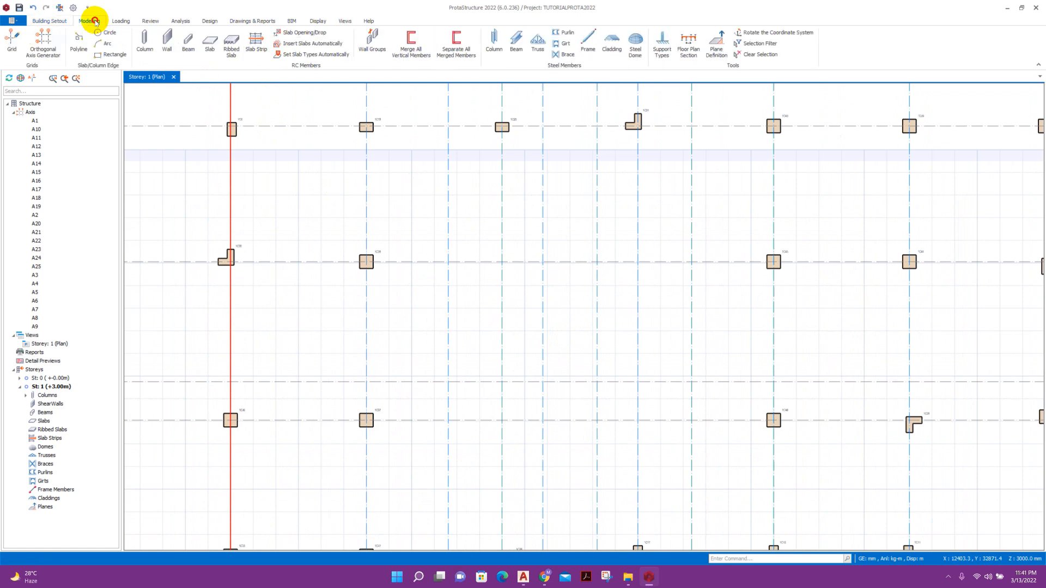
click(165, 42)
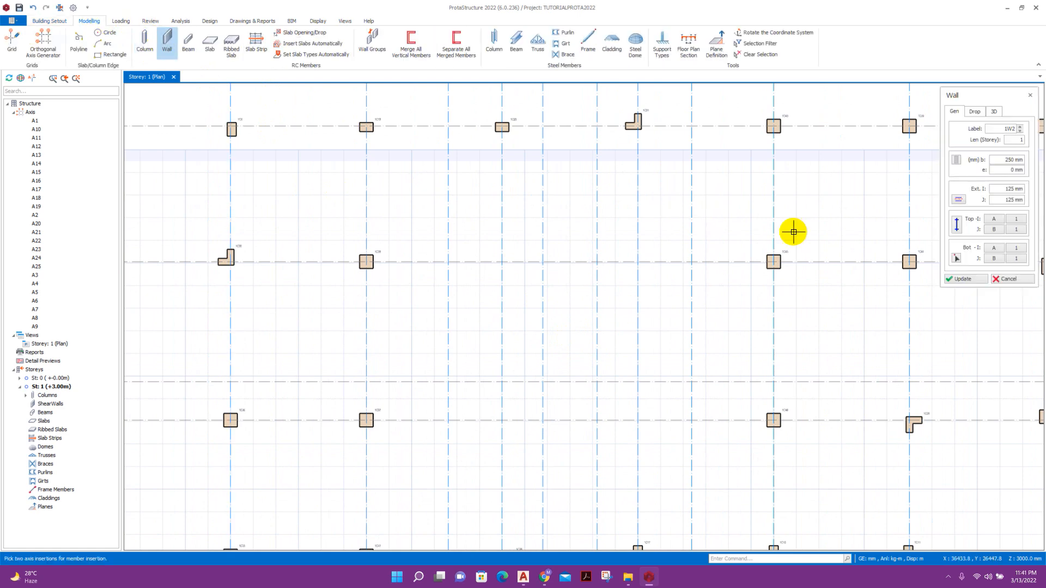
double_click(1013, 160)
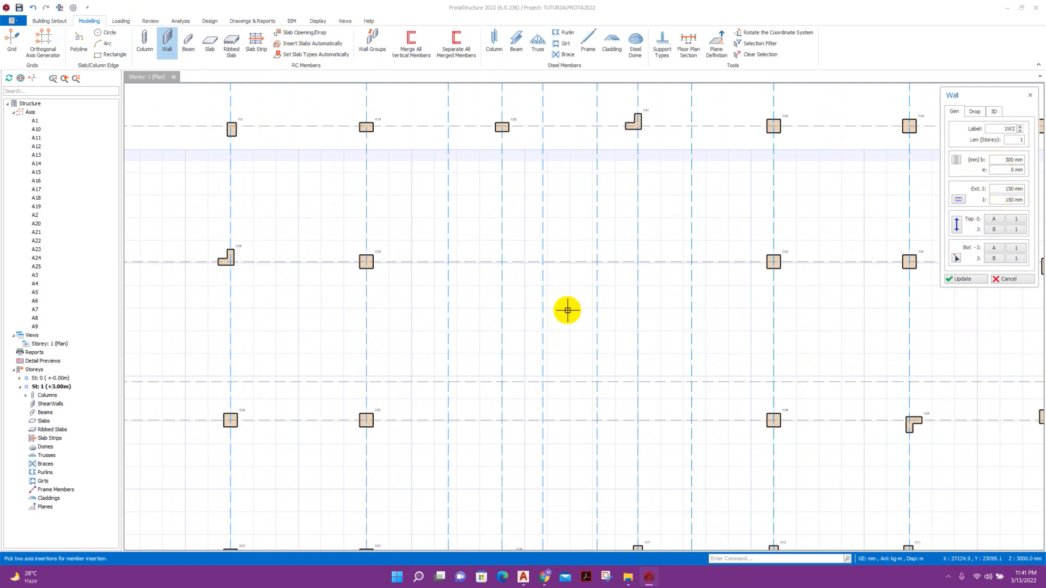
click(543, 383)
click(502, 383)
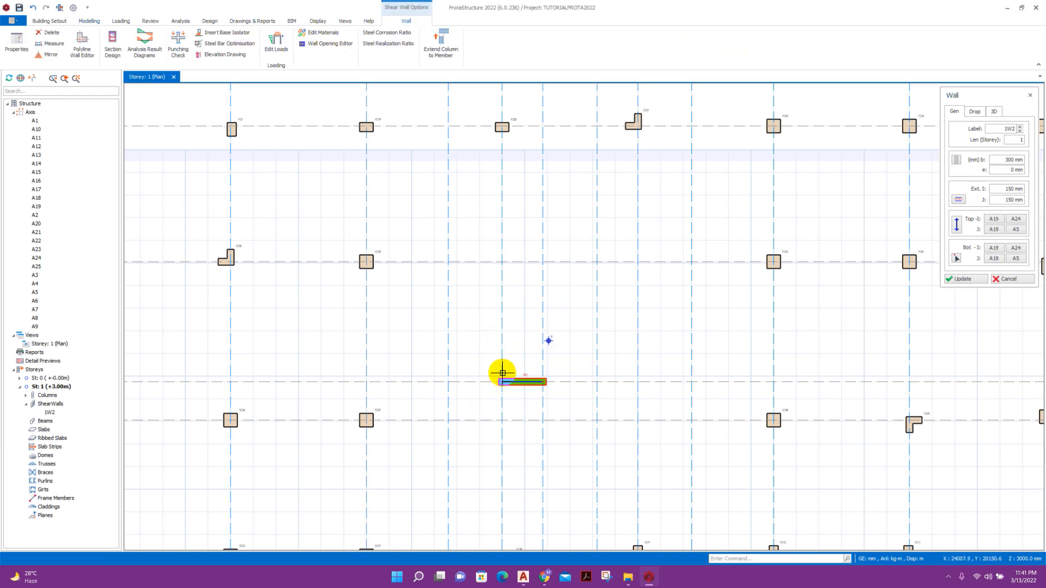
click(501, 262)
click(638, 263)
click(638, 383)
click(596, 382)
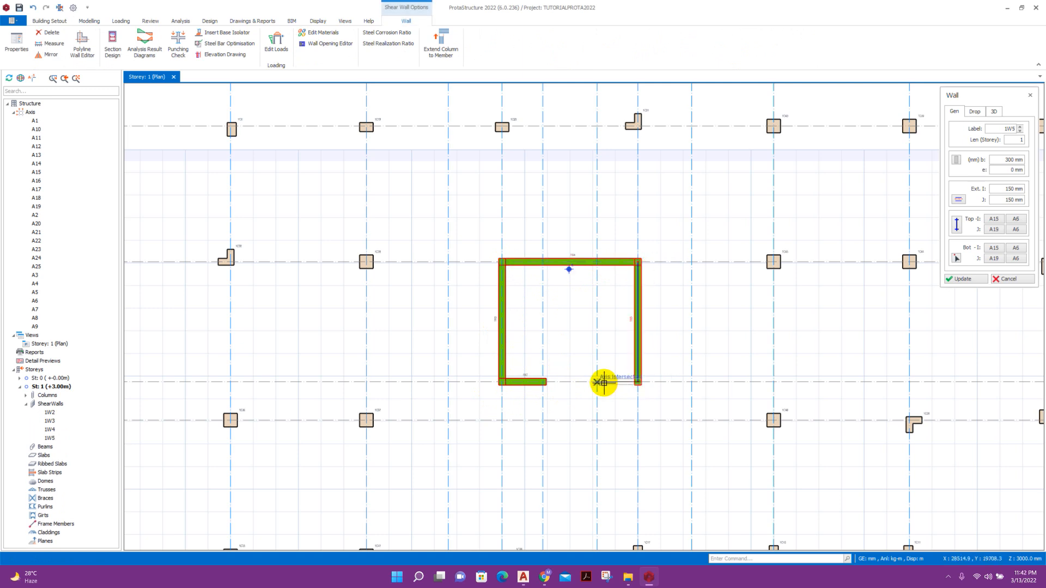
click(1009, 279)
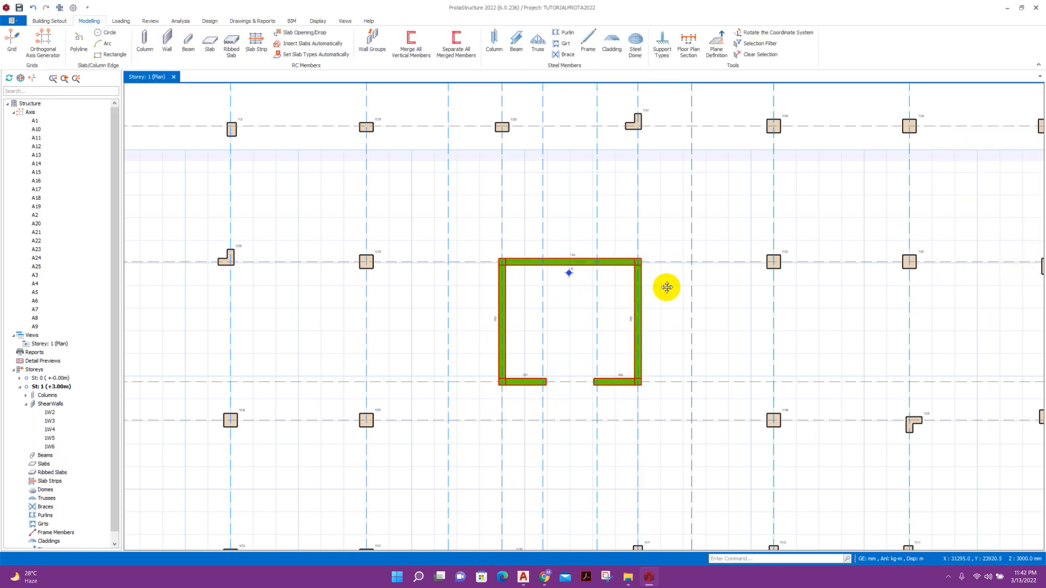
Window-select the five core walls and merge them into the single shear wall 1W4C.
scroll(662, 289, up, 3)
scroll(469, 305, up, 1)
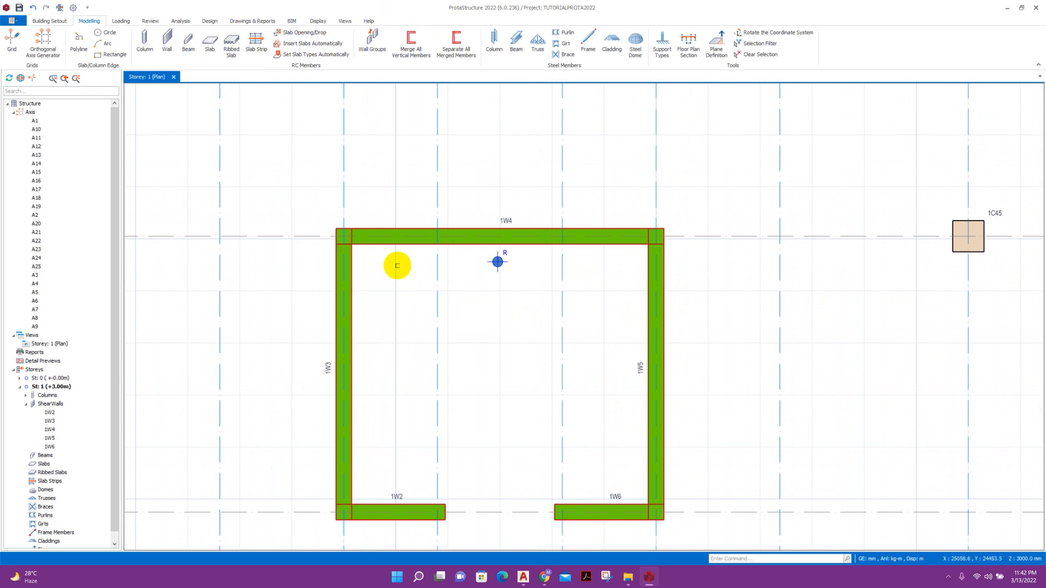
scroll(622, 233, down, 1)
scroll(622, 233, down, 1)
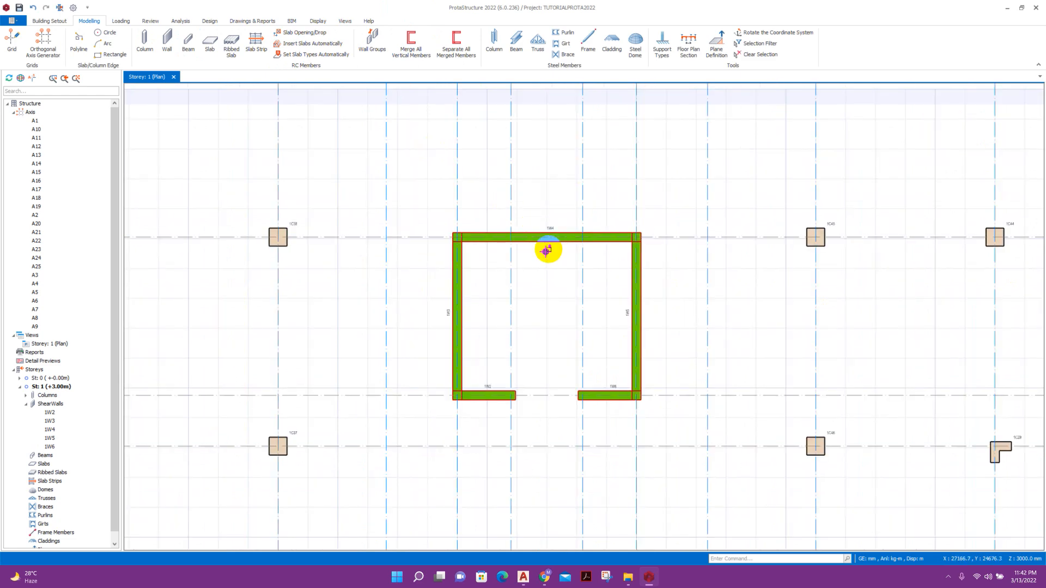
scroll(485, 261, up, 1)
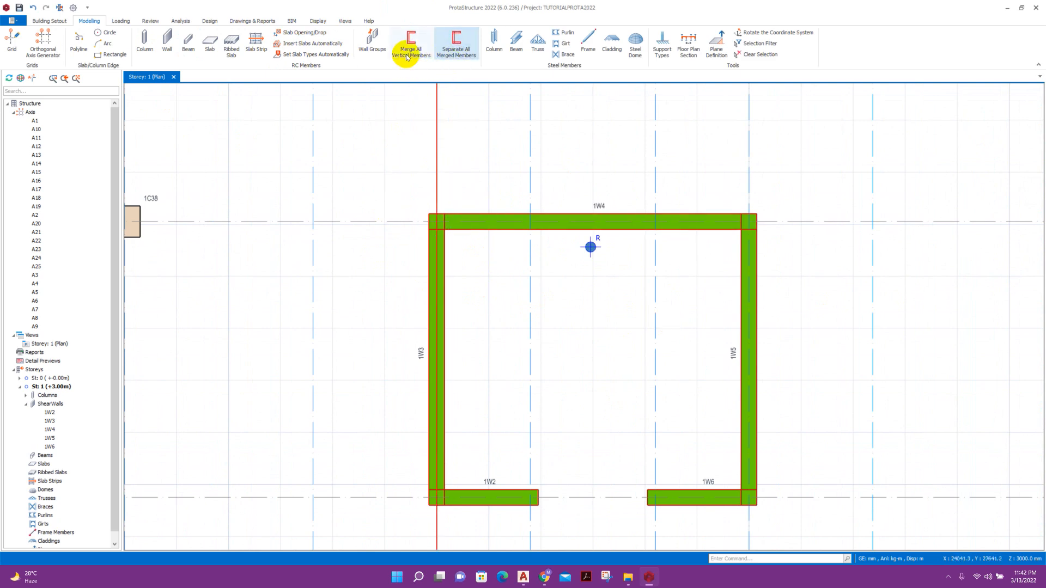
scroll(429, 188, down, 2)
drag(398, 176, 628, 380)
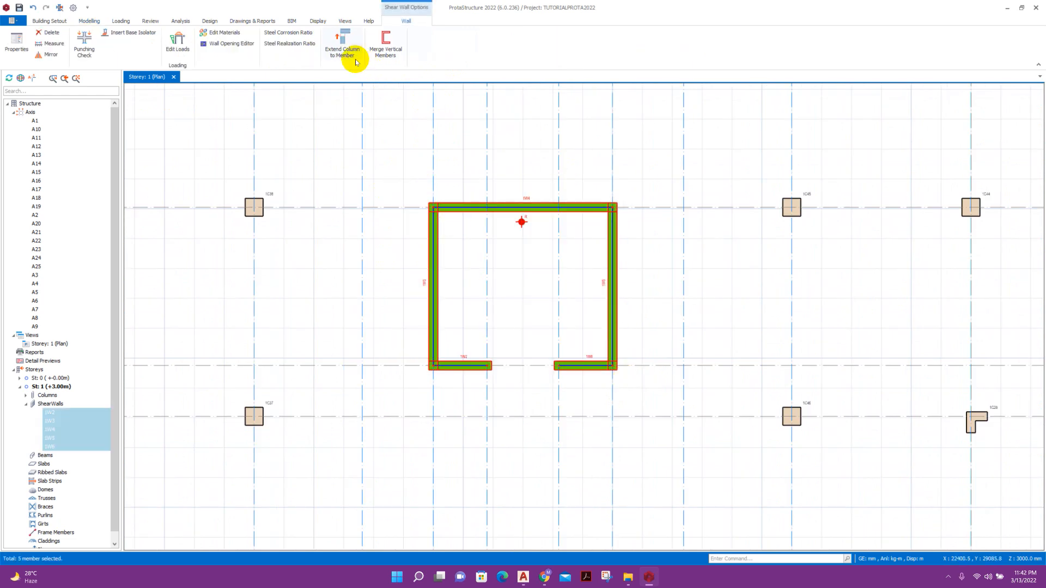
click(390, 55)
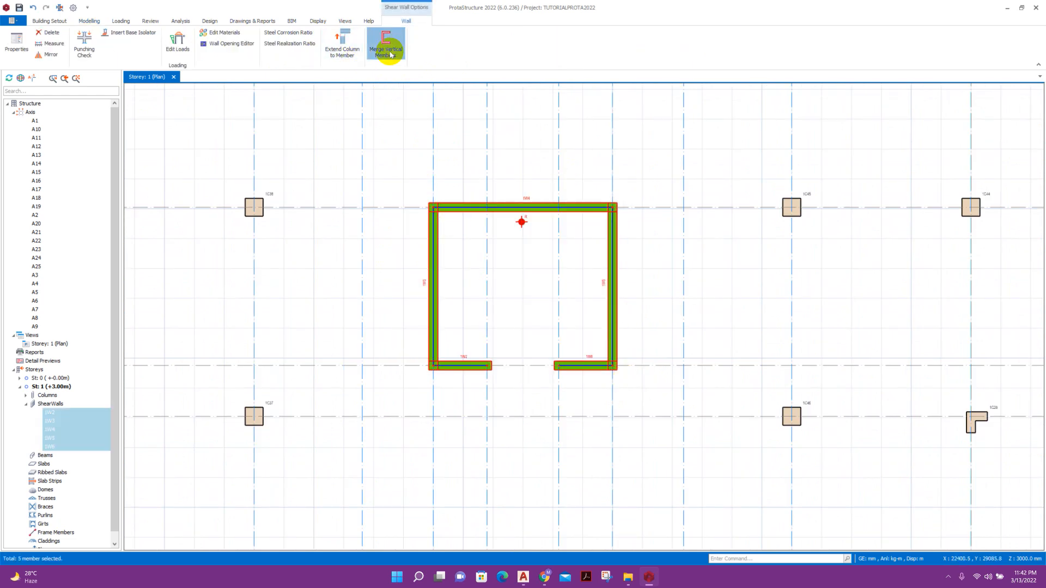
scroll(470, 208, up, 2)
click(461, 216)
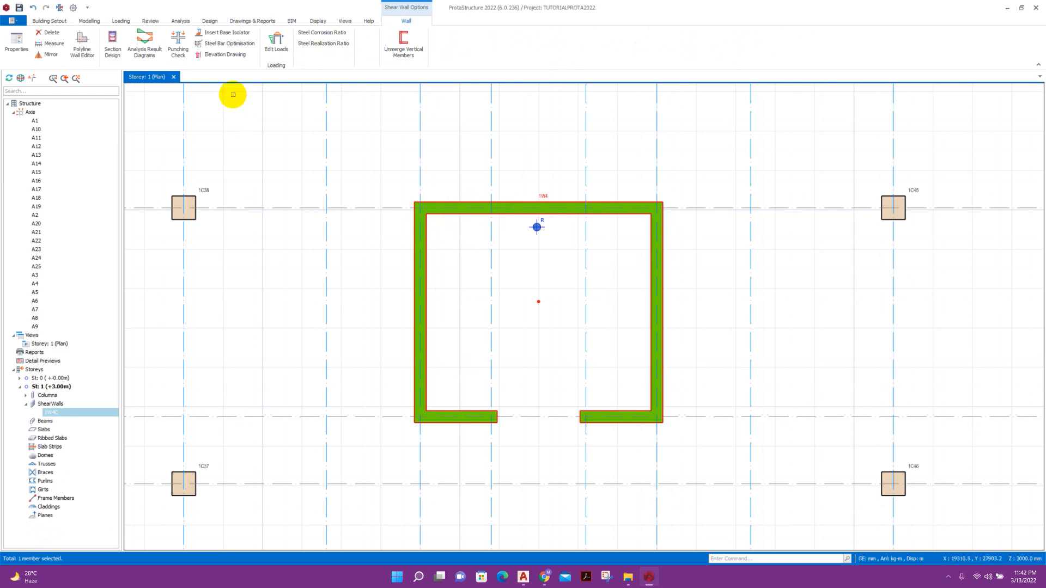
Create a 3D view of storey 1 and orbit it to a front-facing angle.
right_click(53, 350)
right_click(38, 342)
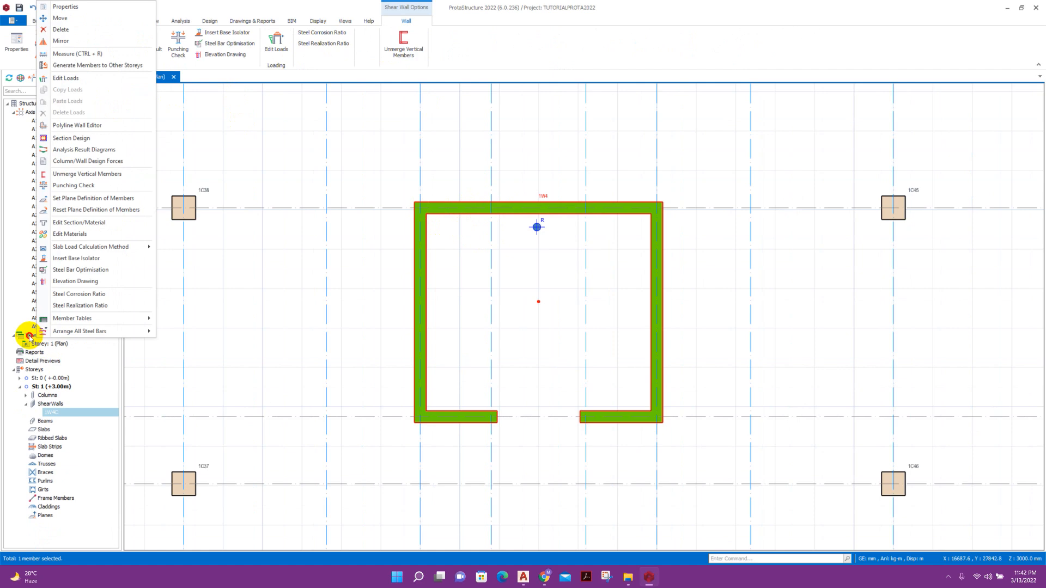
click(30, 336)
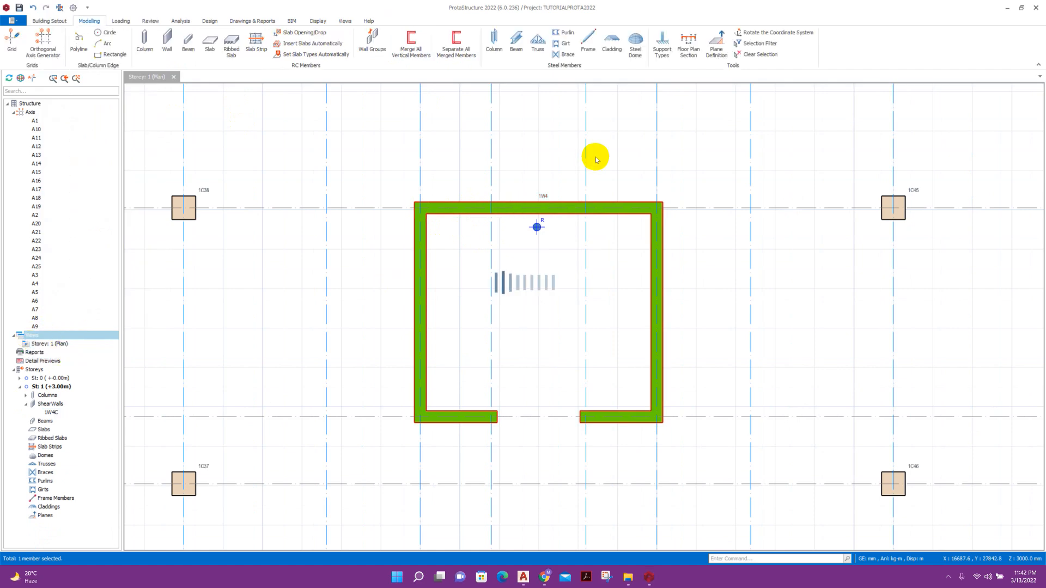
middle_drag(648, 265, 638, 301)
scroll(621, 283, up, 3)
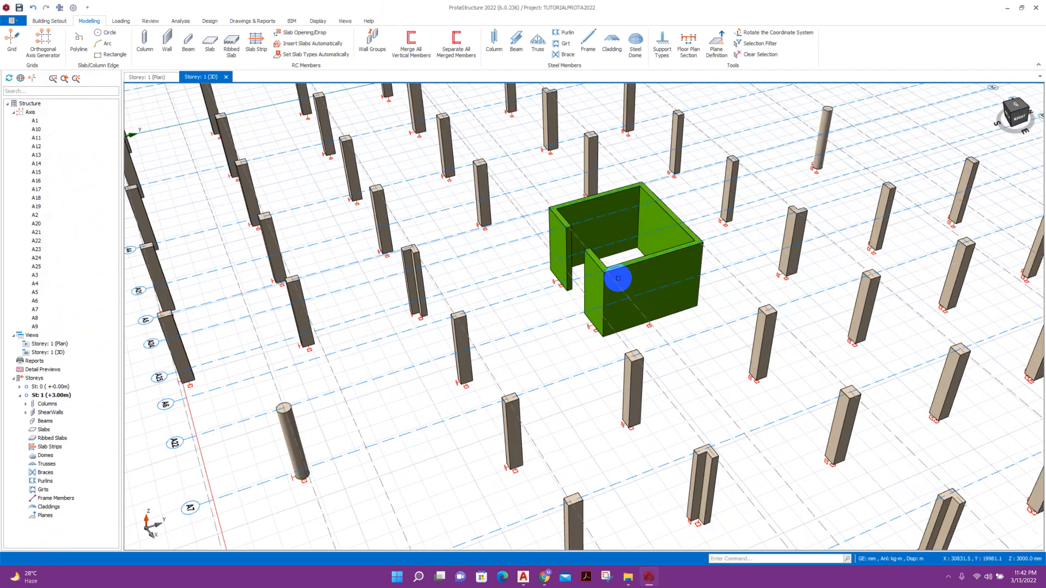
click(624, 274)
scroll(654, 280, down, 1)
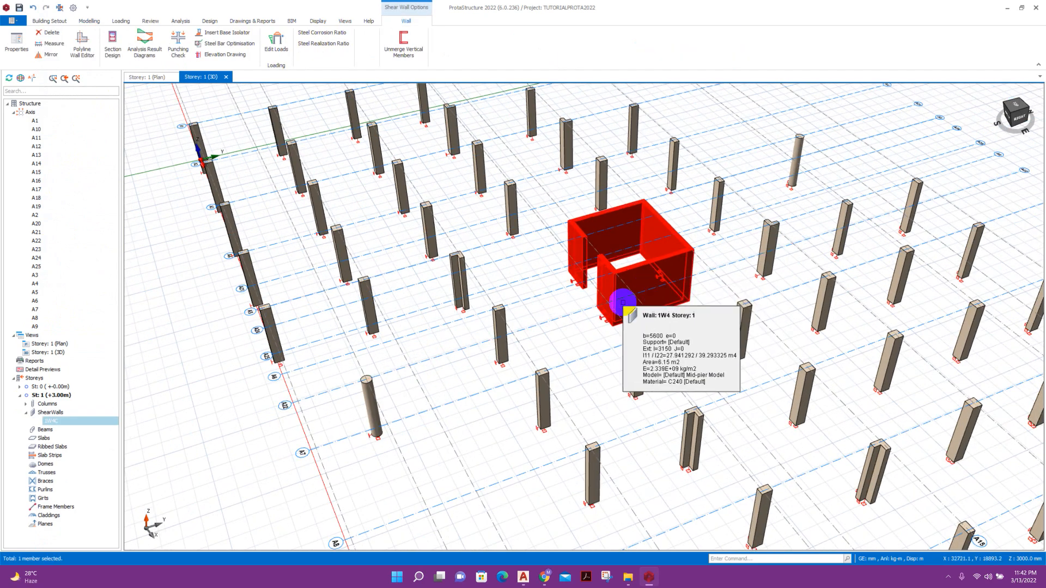
scroll(623, 303, up, 1)
key(Escape)
scroll(672, 251, down, 2)
mouse_move(597, 331)
middle_down()
mouse_move(630, 343)
mouse_move(626, 327)
mouse_move(595, 348)
middle_up()
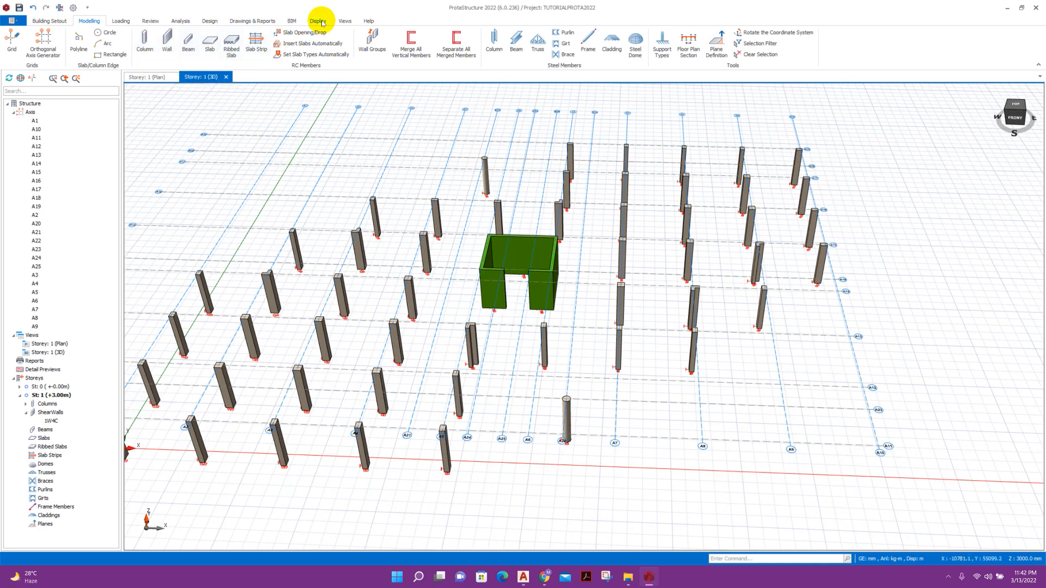
Tile the plan and 3D views vertically side by side.
click(341, 20)
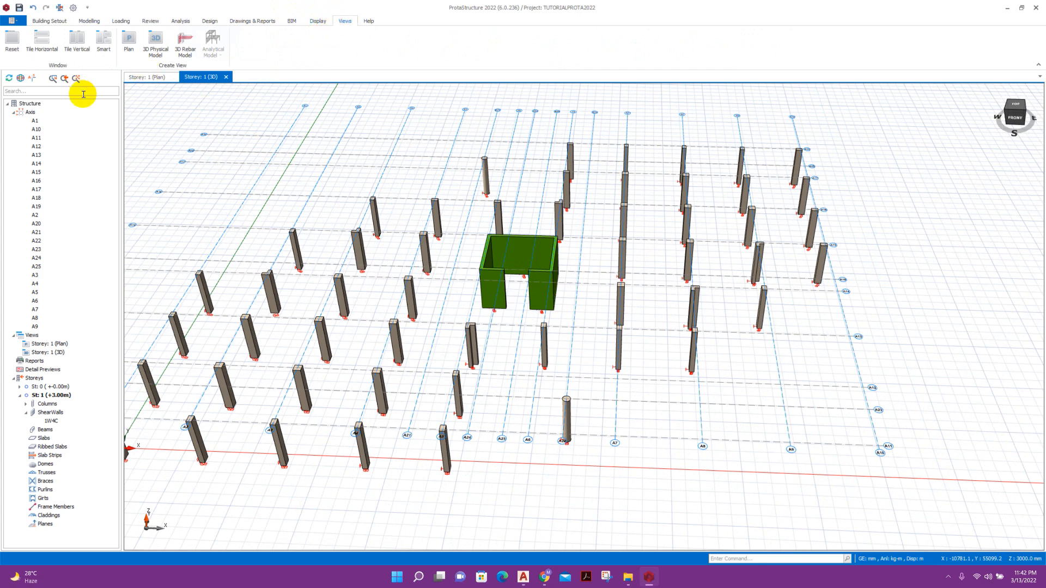
click(78, 42)
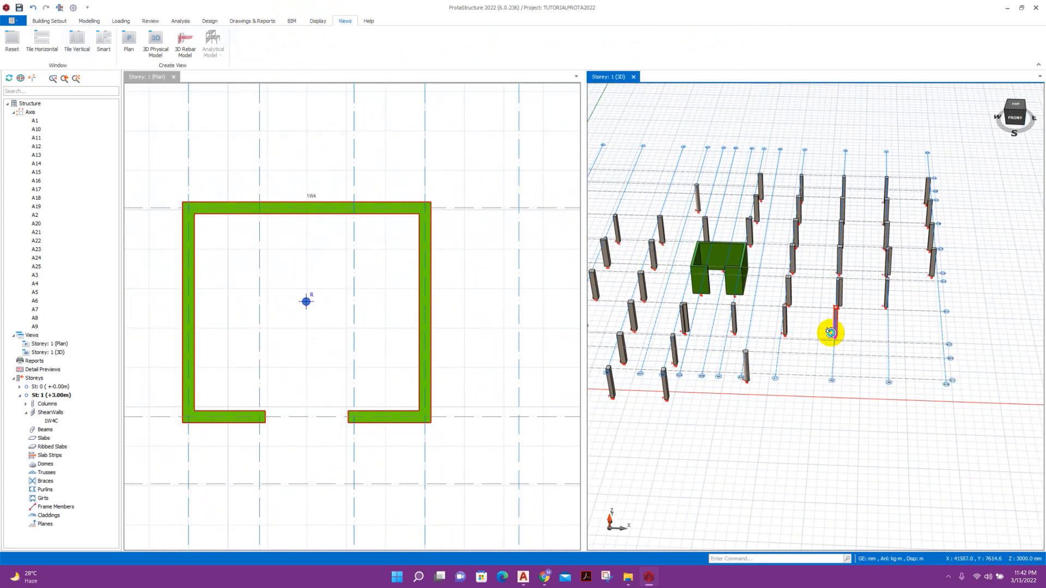
middle_drag(831, 333, 772, 341)
scroll(425, 303, down, 3)
scroll(478, 234, down, 2)
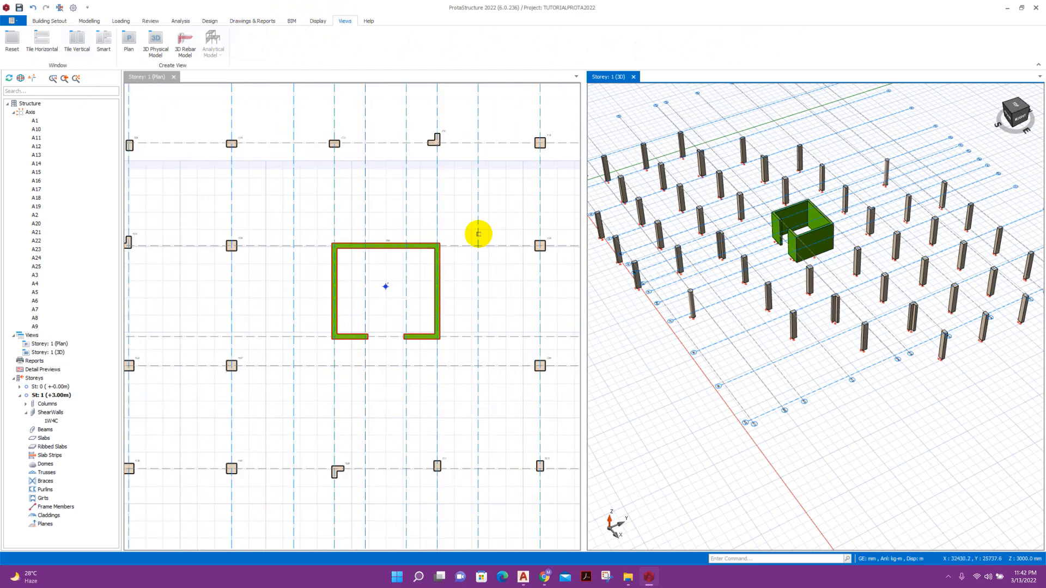
scroll(443, 194, up, 3)
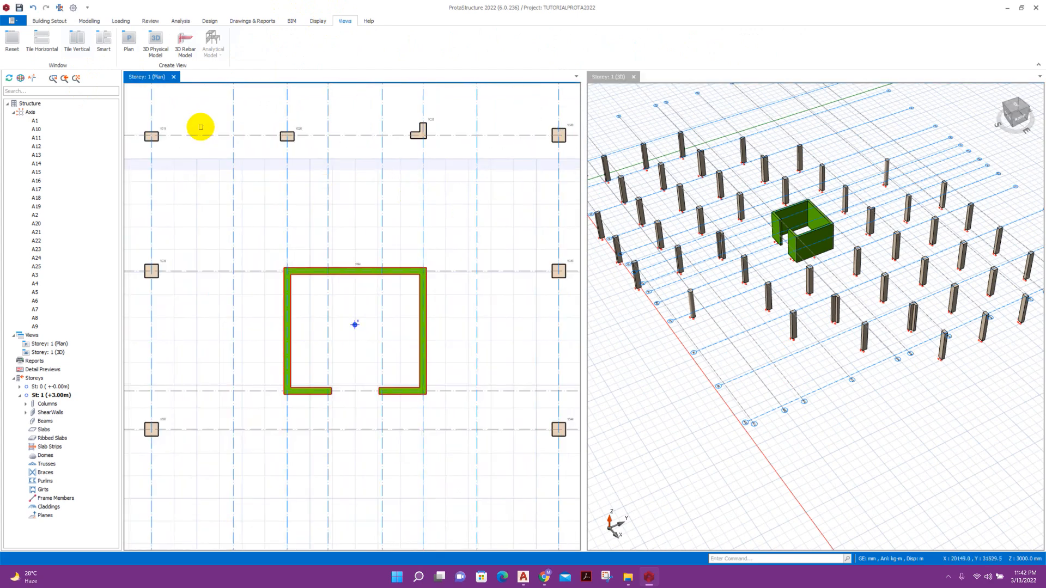
scroll(439, 235, down, 2)
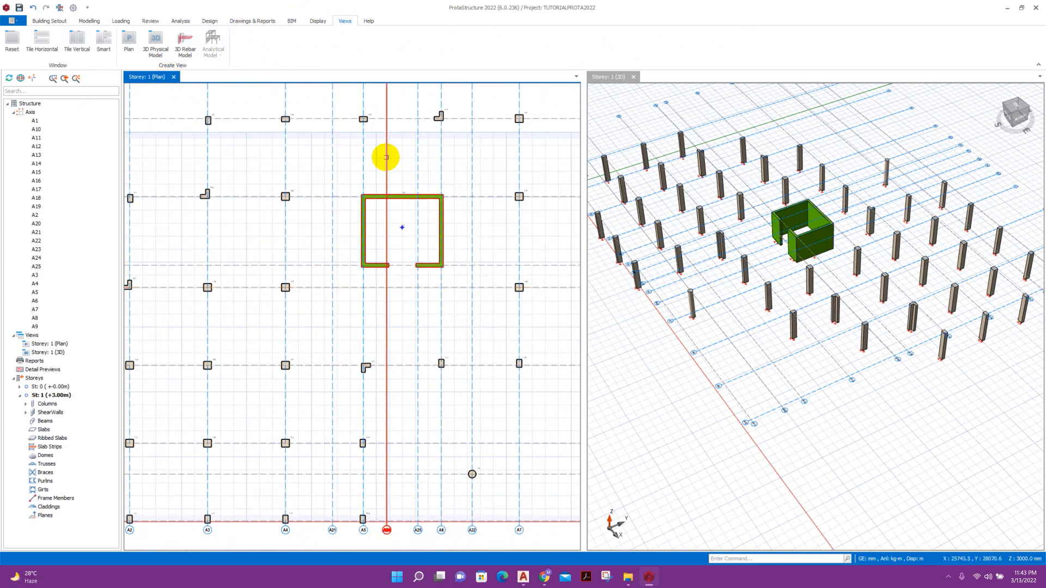
Turn off the grid in the 3D view's Scene Settings under Visual Interrogation.
click(322, 24)
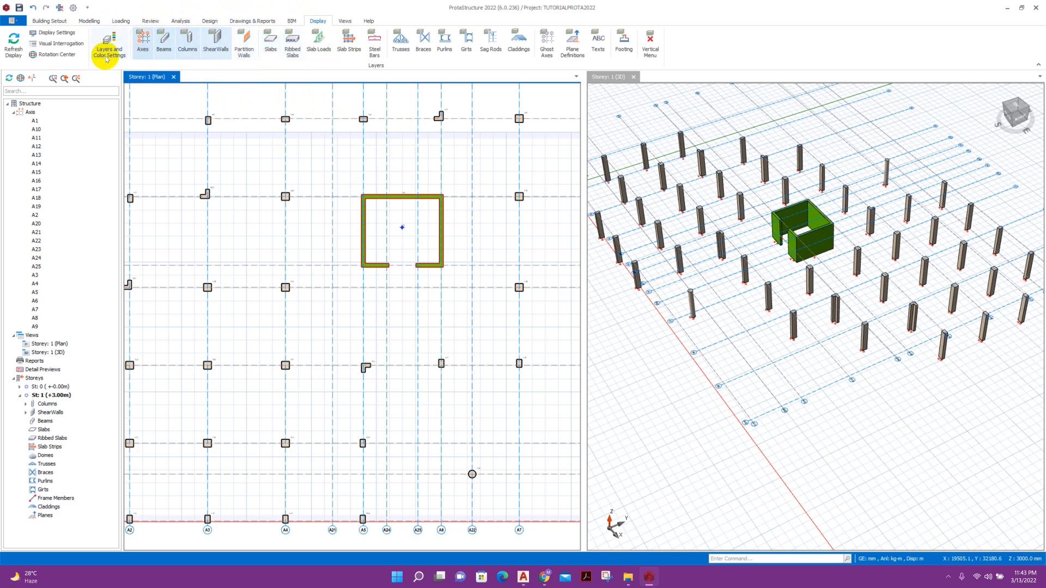
click(60, 44)
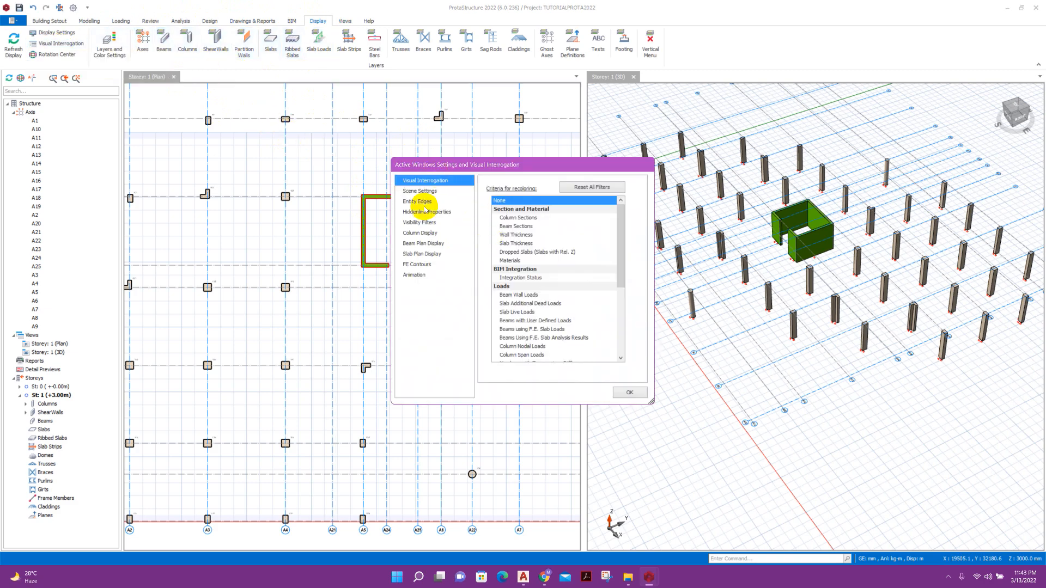
click(420, 190)
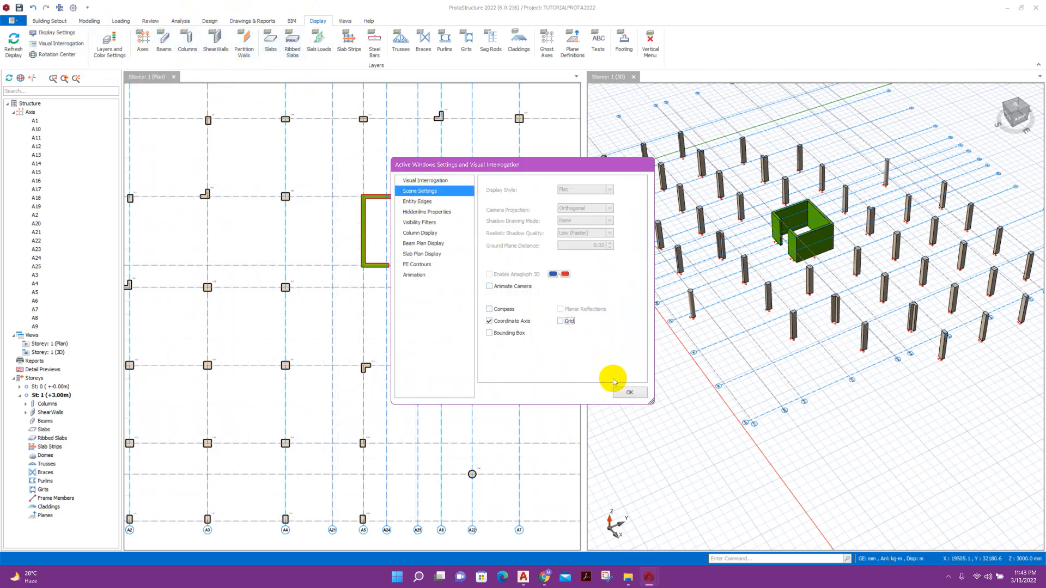
click(629, 393)
middle_drag(642, 383, 829, 365)
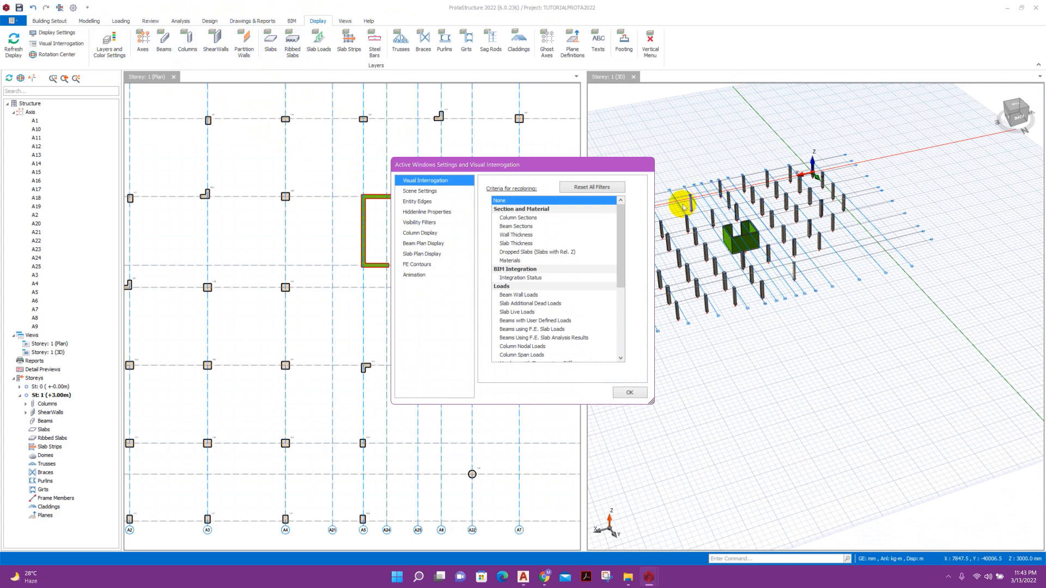
click(432, 192)
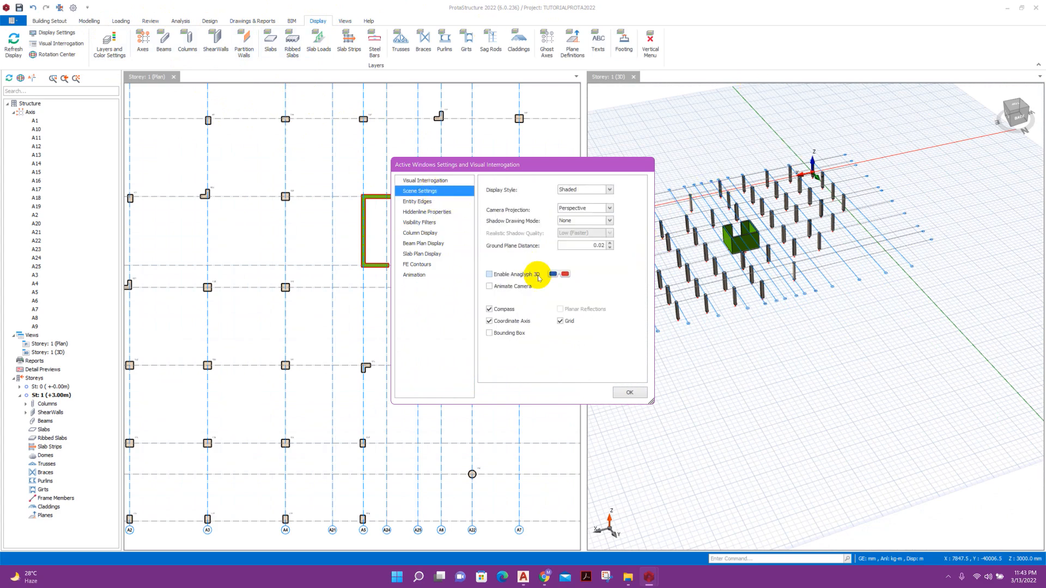
click(570, 321)
click(627, 393)
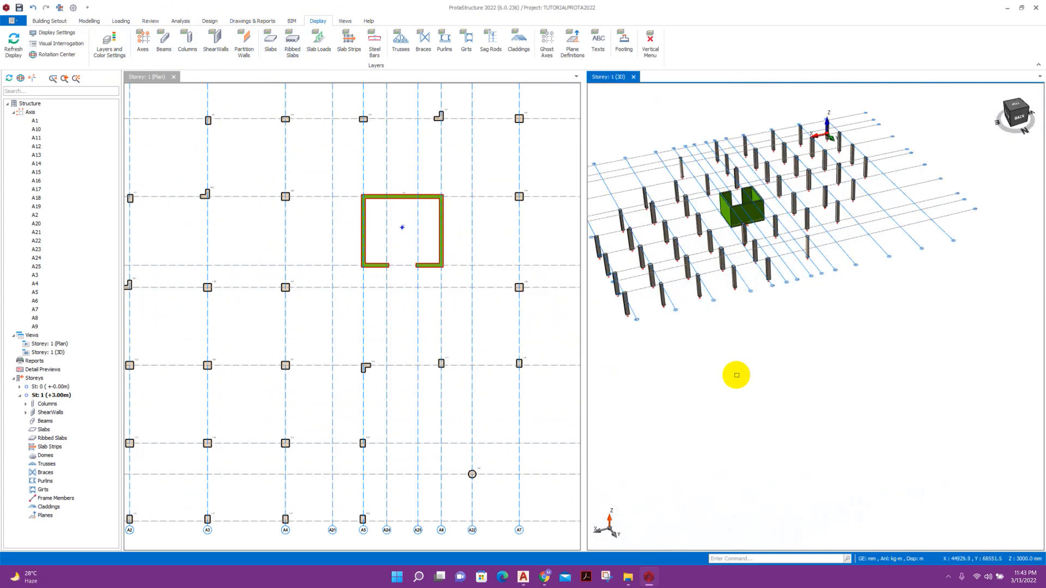
Orbit the 3D model once more, then switch to the AutoCAD structural plan.
middle_drag(811, 354, 802, 370)
scroll(305, 256, down, 4)
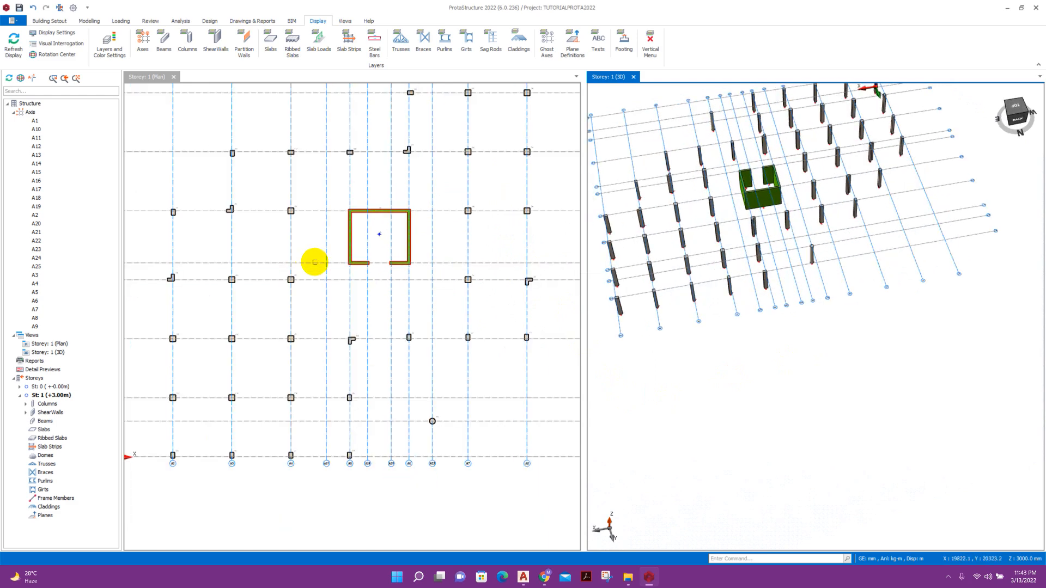
scroll(399, 325, down, 2)
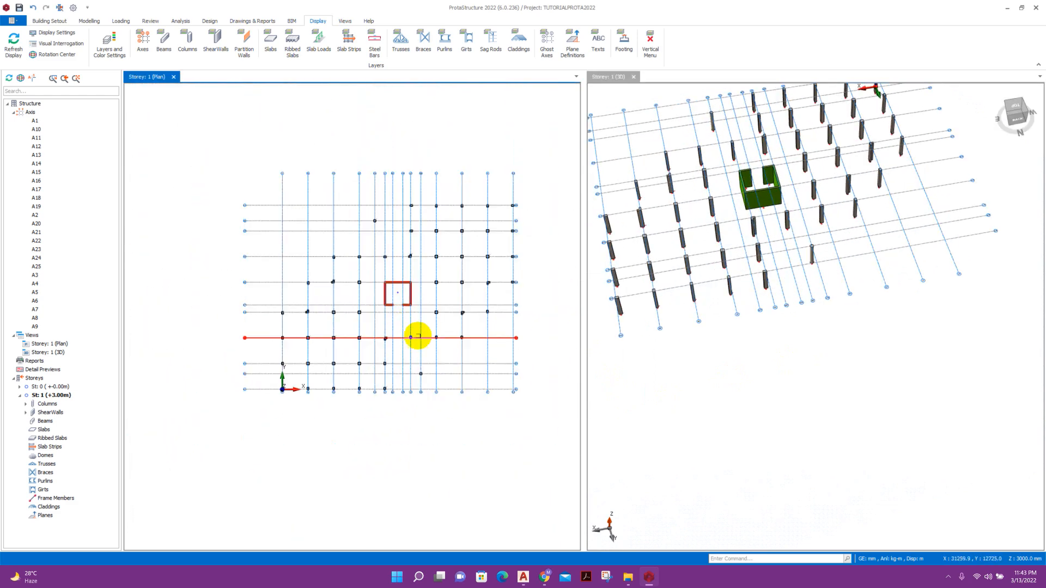
click(523, 577)
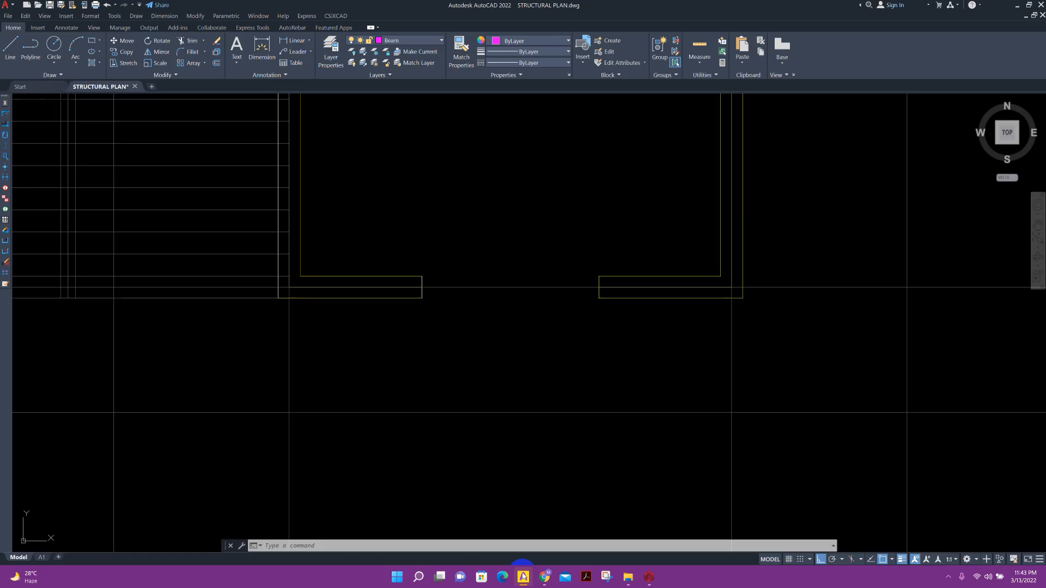
scroll(499, 371, down, 5)
scroll(525, 368, down, 3)
scroll(497, 451, up, 5)
scroll(614, 406, down, 5)
scroll(482, 263, up, 3)
scroll(482, 262, up, 1)
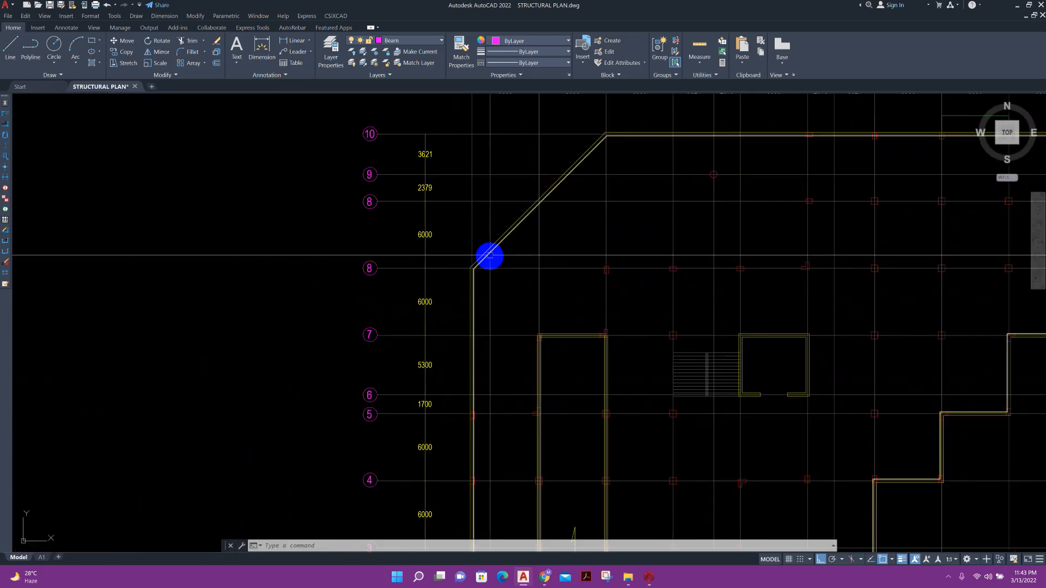
scroll(490, 273, down, 3)
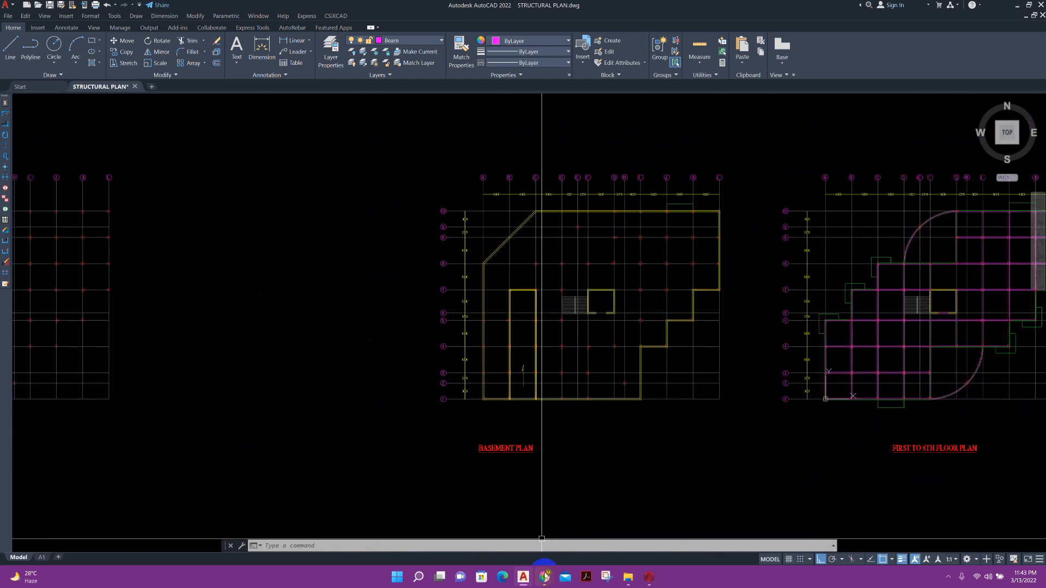
click(648, 576)
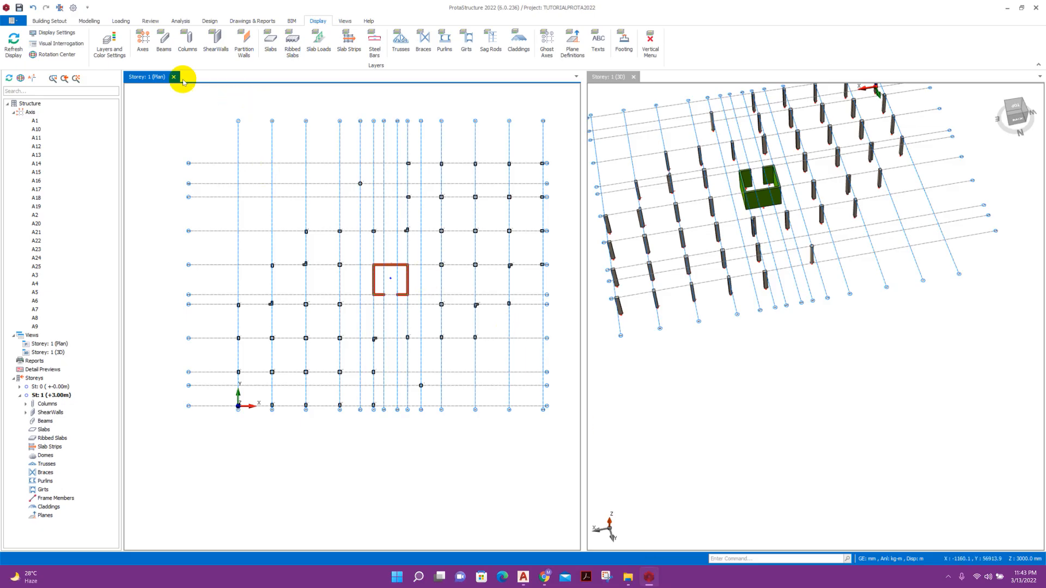
Start the Wall tool with wall thickness b set to 400 mm.
click(96, 23)
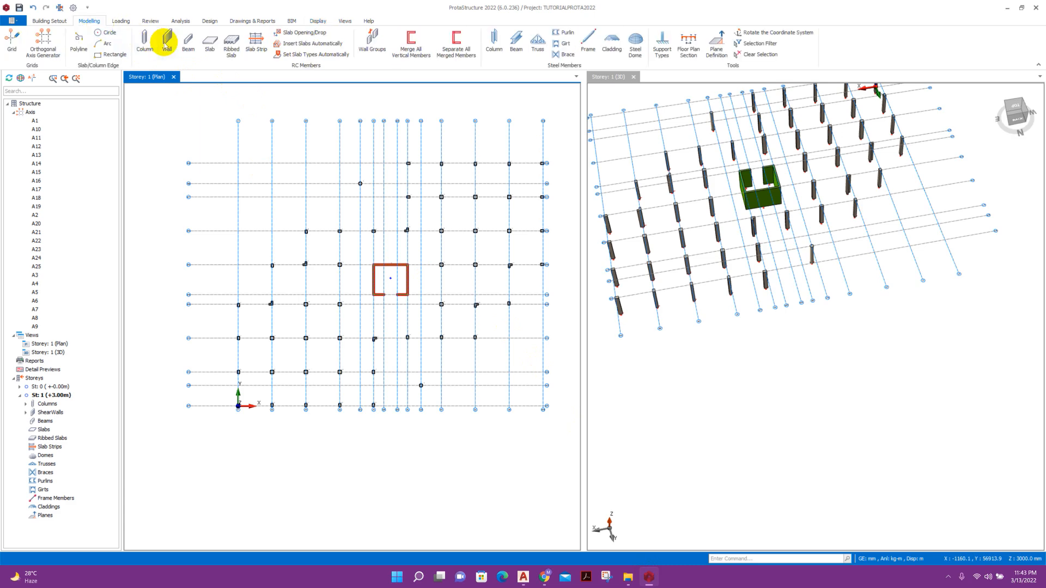
click(166, 42)
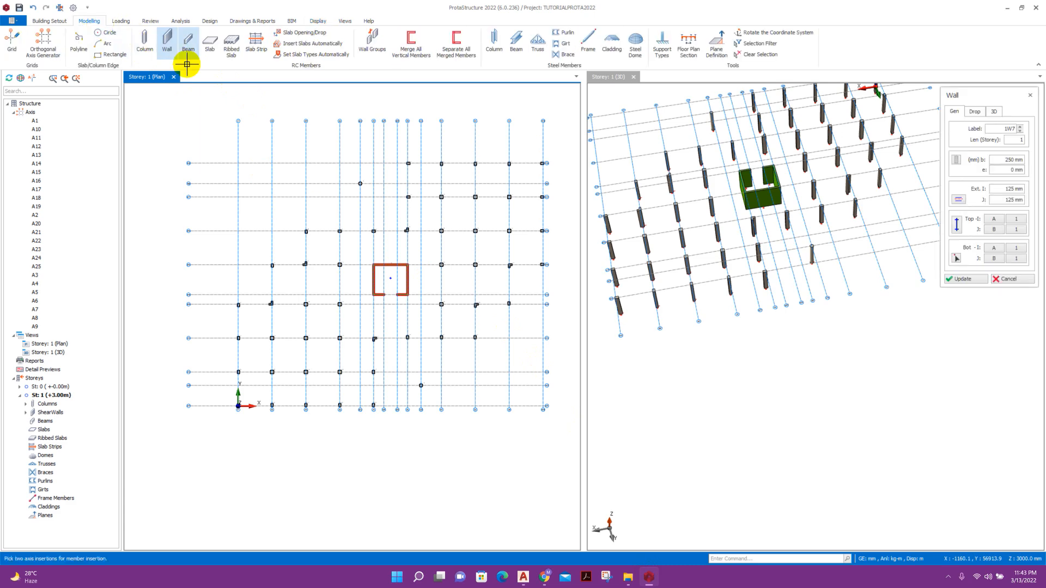
double_click(1009, 160)
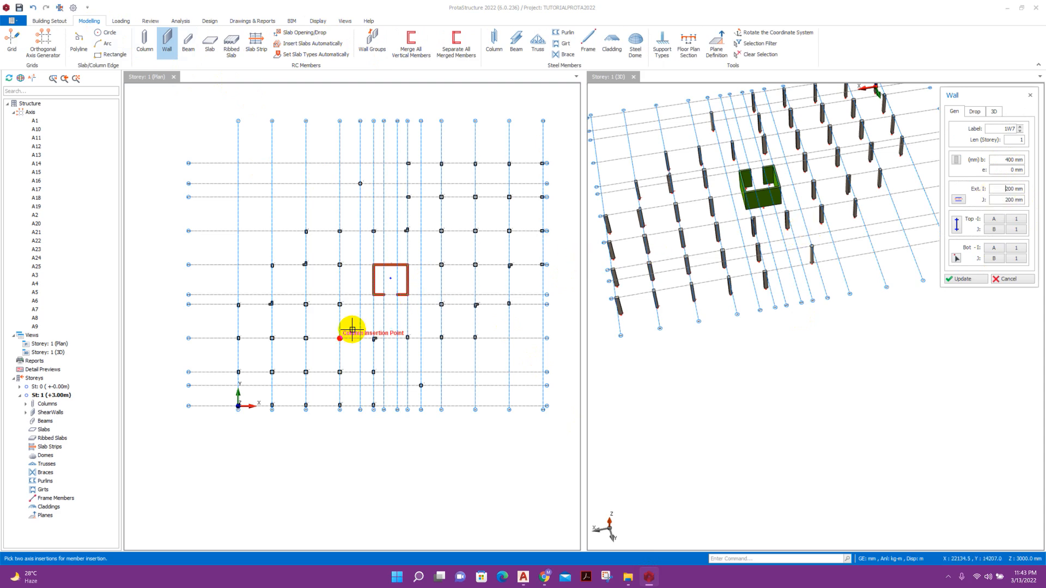
scroll(330, 404, up, 2)
scroll(462, 421, up, 3)
scroll(462, 421, down, 3)
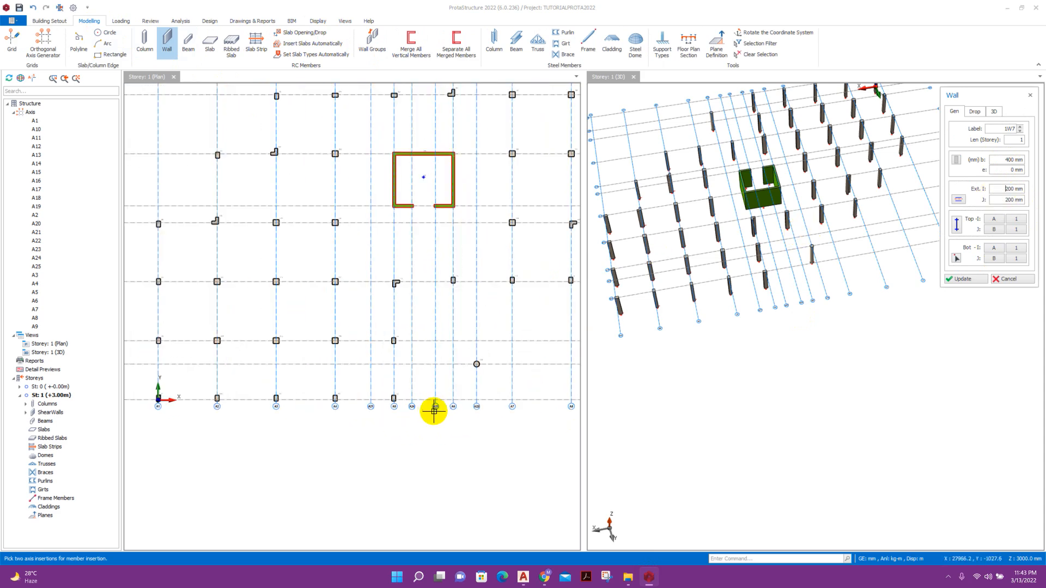
Draw wall 1W7 along the bottom axis from A7 to the A1 corner.
click(507, 399)
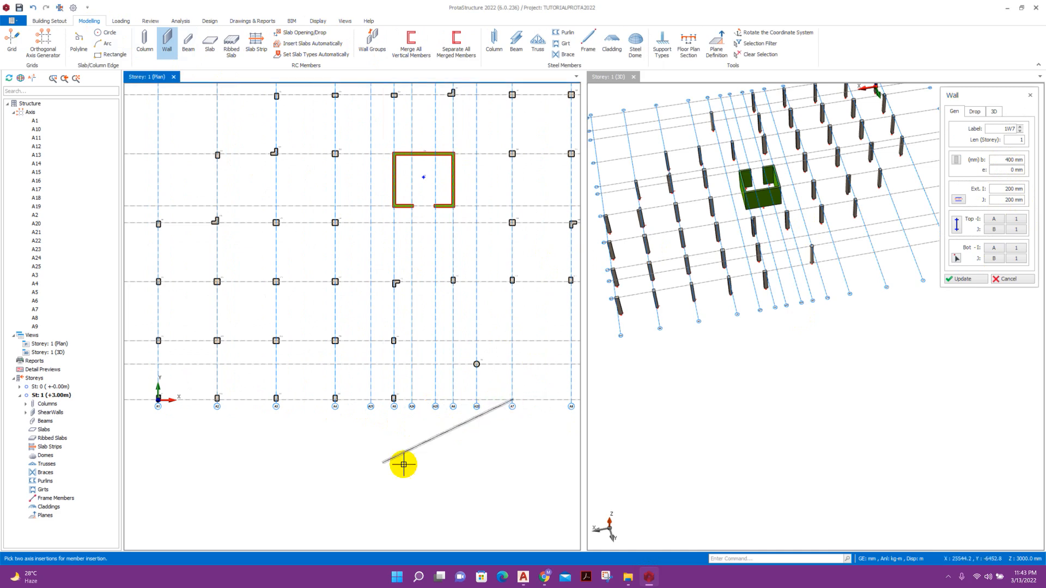
middle_drag(283, 448, 399, 434)
scroll(275, 389, up, 9)
click(281, 352)
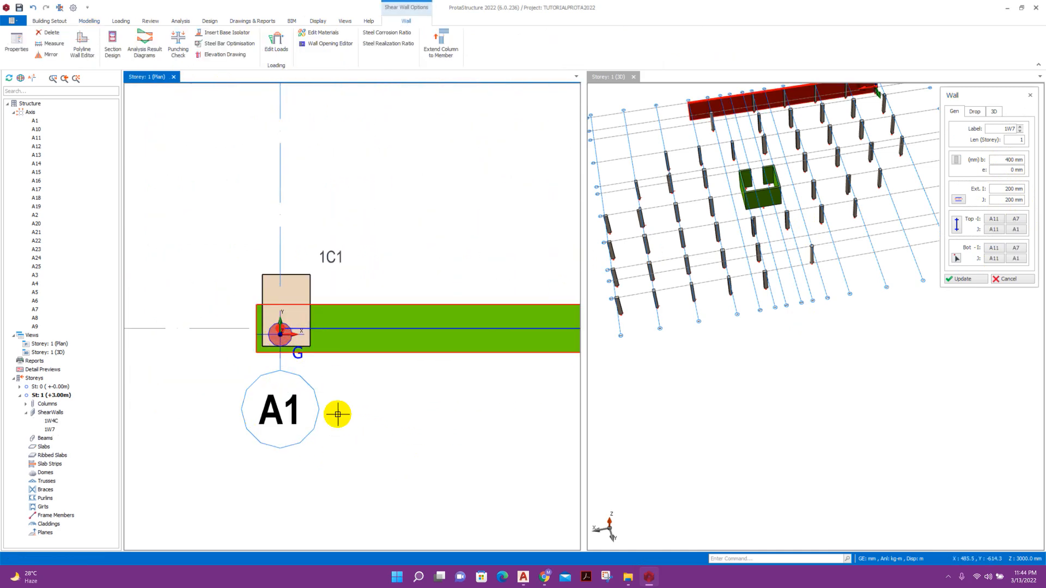
scroll(299, 420, down, 4)
scroll(299, 435, up, 3)
scroll(327, 463, down, 3)
scroll(349, 471, down, 5)
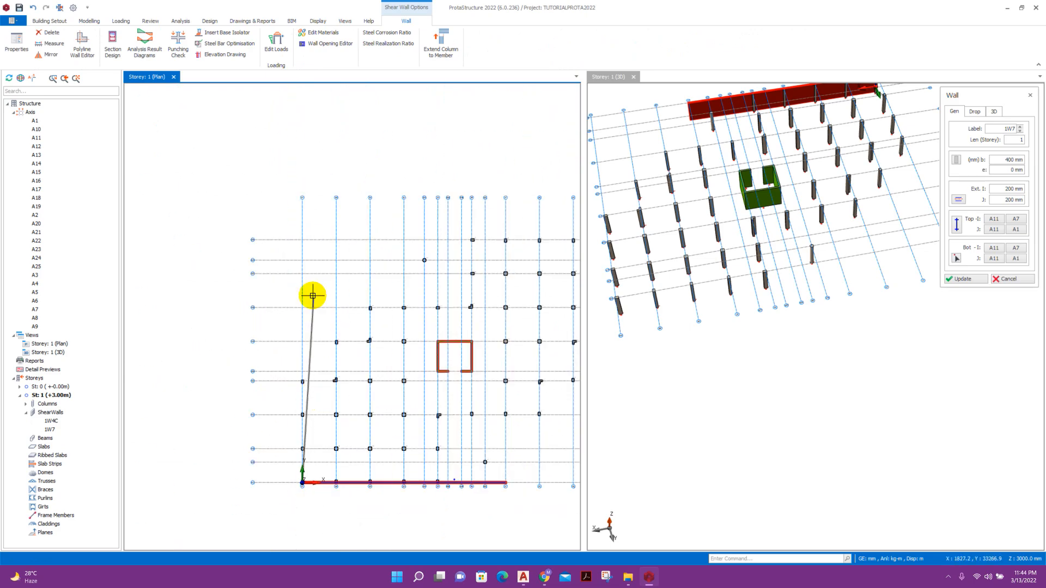
click(523, 576)
click(523, 576)
scroll(309, 345, up, 3)
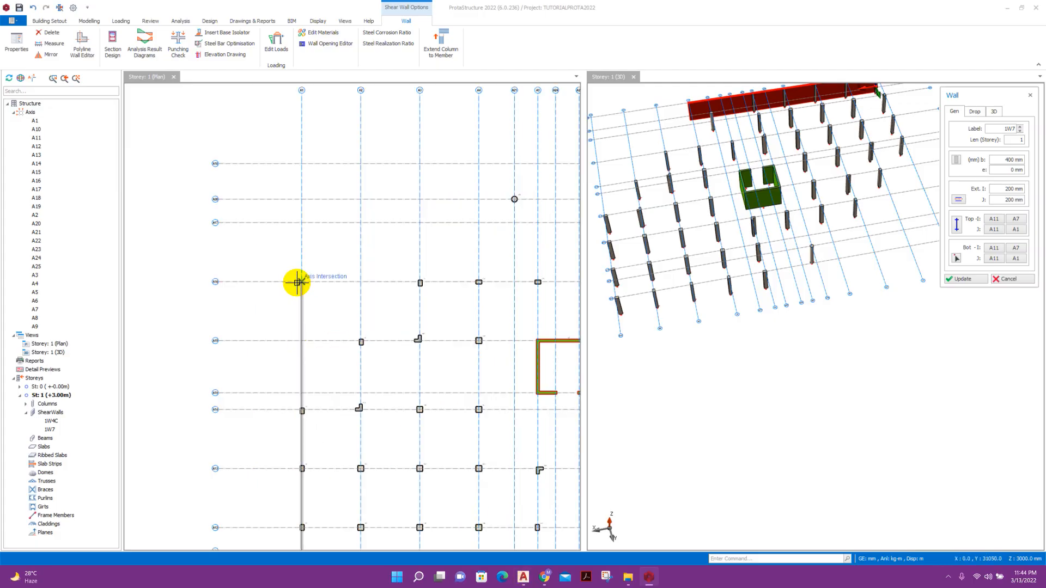
Draw wall 1W8 up axis A1, dismissing the no-common-axis warnings from diagonal attempts.
click(298, 281)
scroll(299, 301, down, 2)
click(390, 200)
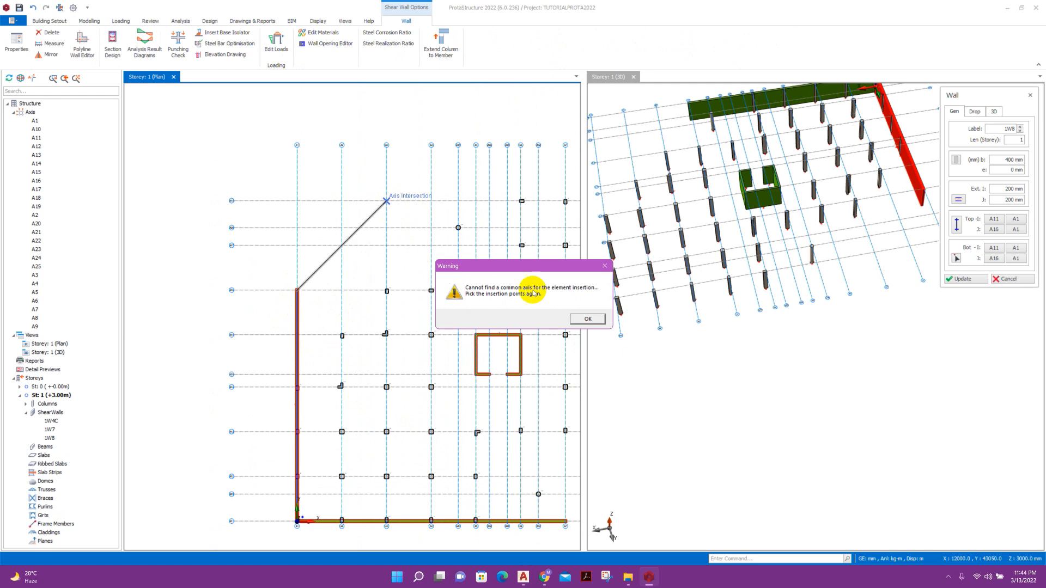
click(578, 318)
scroll(298, 291, up, 3)
click(298, 292)
scroll(278, 351, down, 3)
scroll(377, 246, up, 2)
click(373, 231)
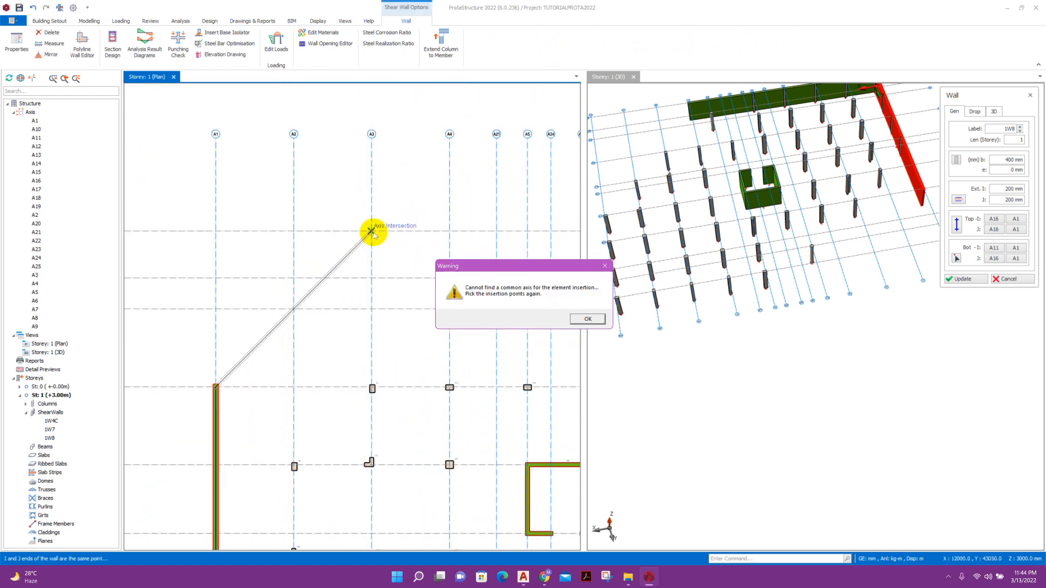
click(579, 319)
scroll(366, 316, down, 4)
Check the AutoCAD reference plan, then return to the ProtaStructure model.
click(523, 577)
scroll(527, 229, up, 5)
scroll(527, 229, down, 4)
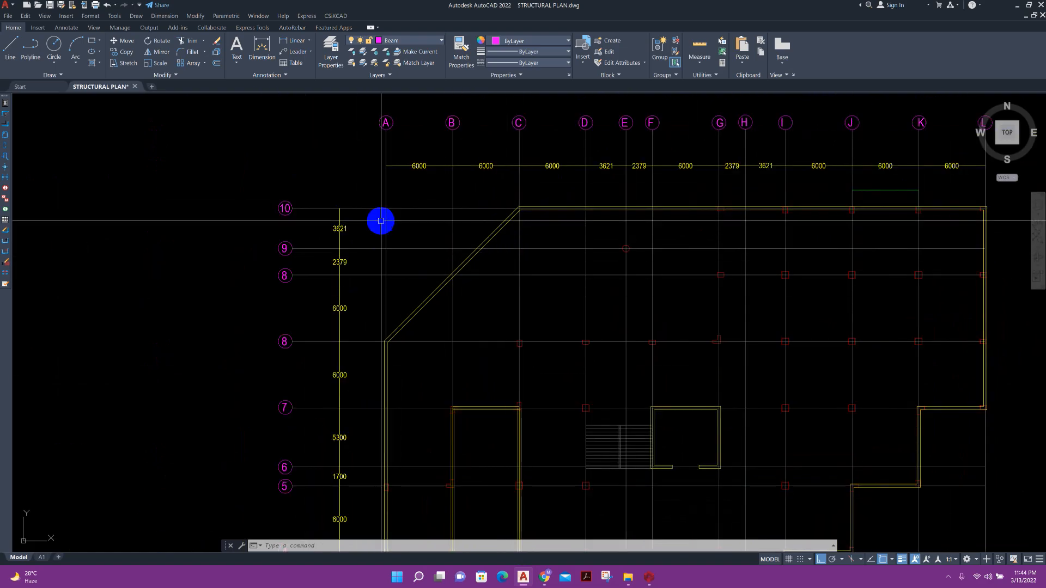
key(alt+Tab)
scroll(299, 353, up, 3)
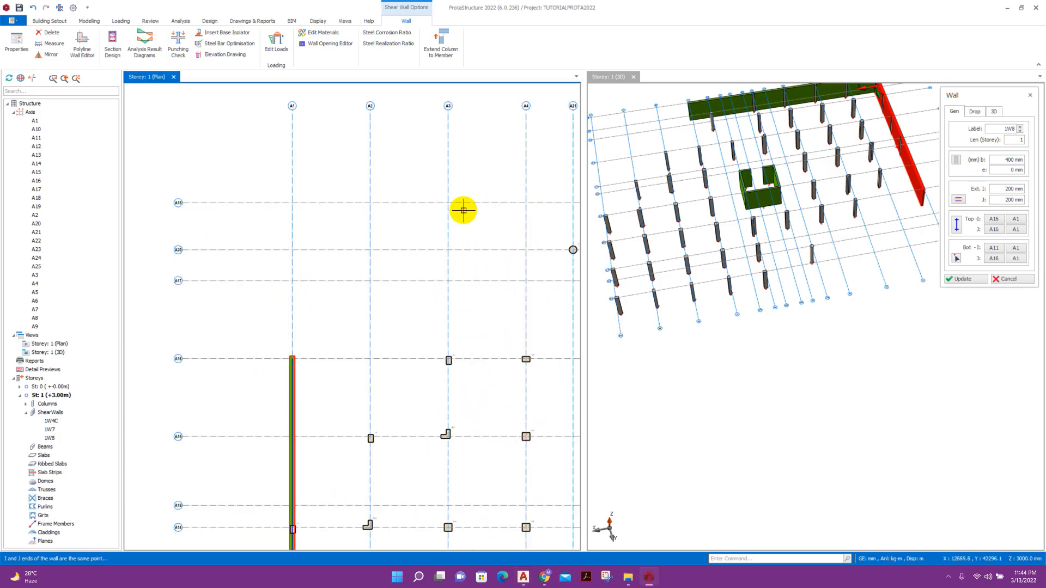
Add a diagonal grid axis running from A1/A16 to A3/A18.
click(87, 21)
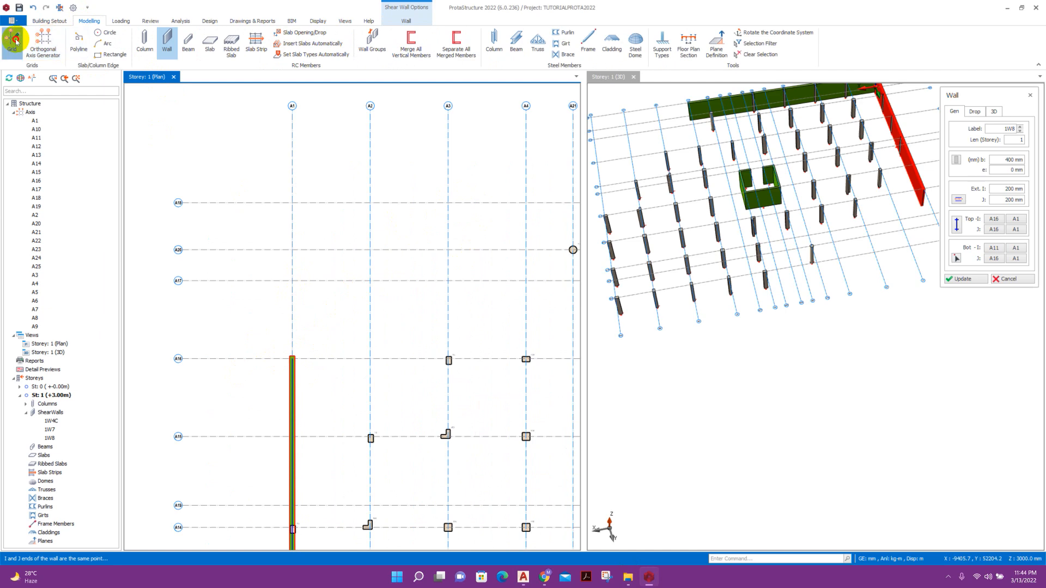
click(11, 40)
click(292, 359)
click(451, 202)
Draw diagonal wall 1W9 from A1/A16 to A3/A18 and dismiss the warning.
click(167, 41)
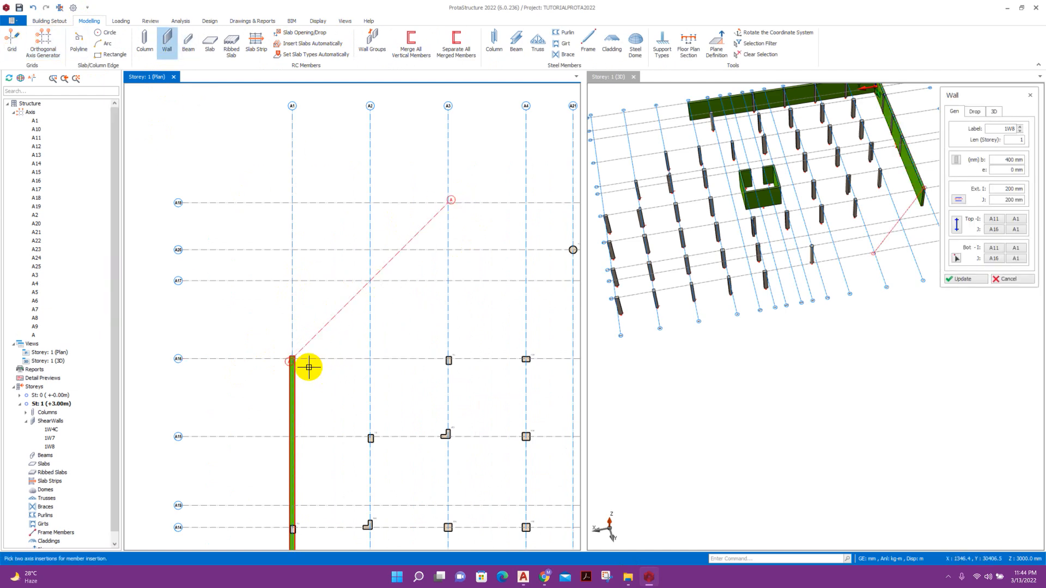
click(297, 361)
scroll(318, 397, down, 2)
scroll(403, 309, up, 2)
scroll(403, 306, up, 1)
click(434, 233)
scroll(207, 307, down, 4)
drag(265, 269, 525, 295)
click(579, 320)
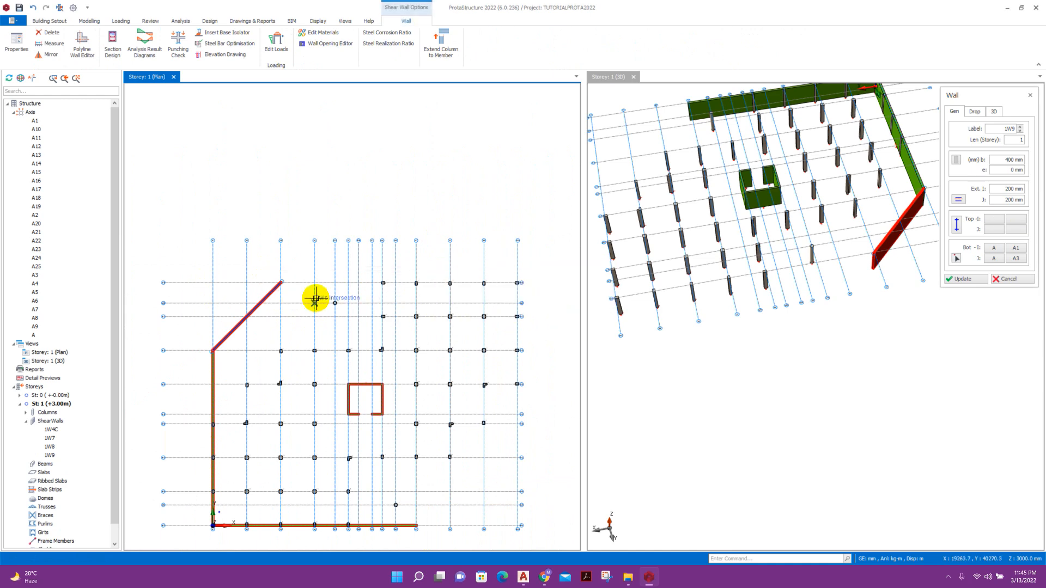
Run the top walls along axis A18 and place wall 1W12 along A15.
scroll(215, 320, up, 5)
click(485, 292)
scroll(469, 324, down, 3)
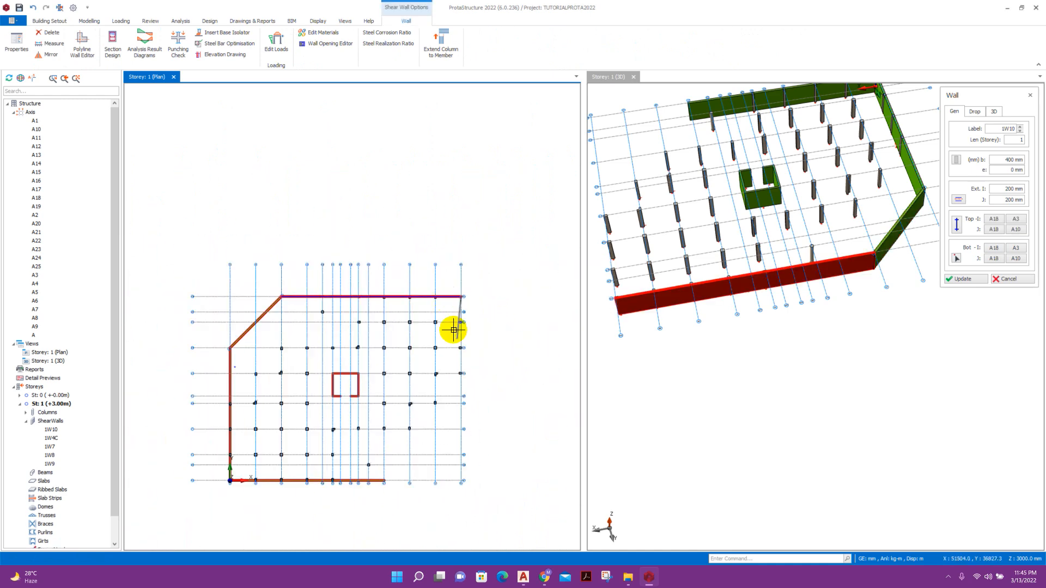
scroll(455, 337, up, 3)
click(463, 325)
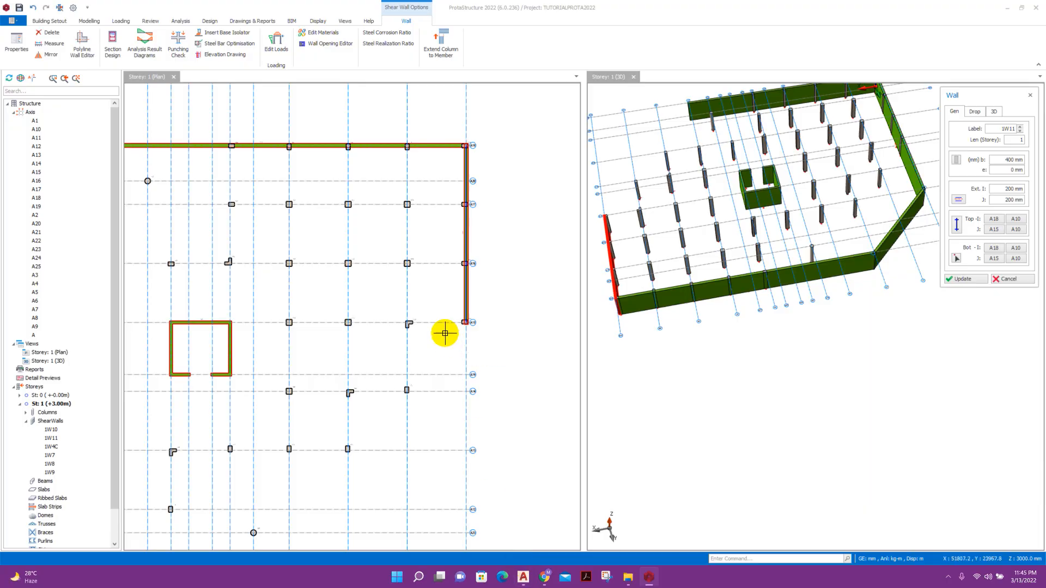
scroll(431, 333, up, 3)
click(375, 322)
Close the stepped right side with walls 1W13–1W17 via A14, A8, A13, A7 to A4.
click(376, 323)
middle_drag(390, 466, 412, 333)
click(402, 308)
click(396, 310)
click(299, 311)
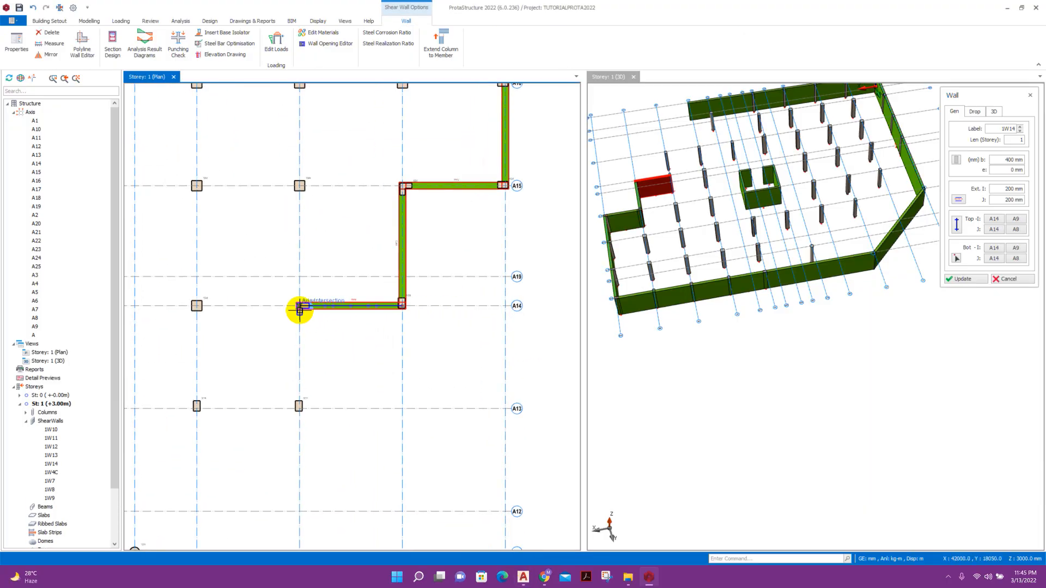
click(299, 408)
scroll(289, 435, down, 3)
click(197, 409)
click(315, 464)
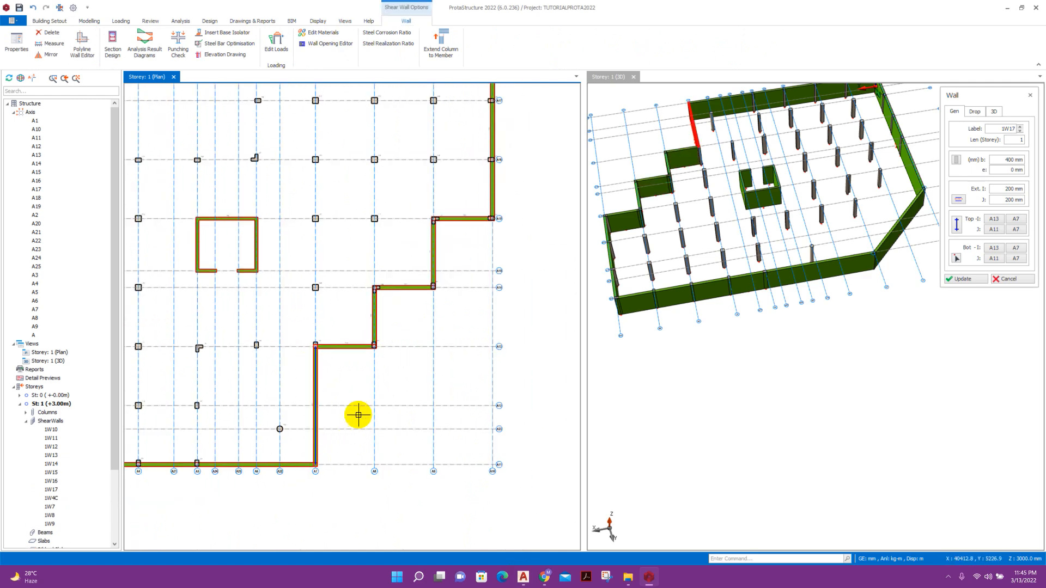
key(Escape)
Window-select every member on the storey 1 plan.
scroll(450, 348, down, 5)
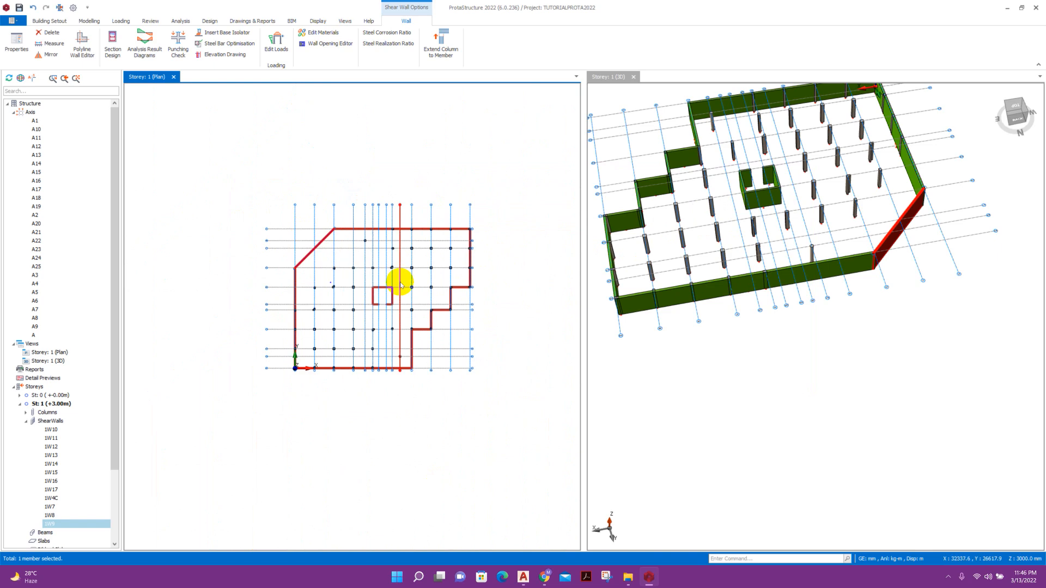
scroll(280, 227, up, 2)
scroll(273, 215, down, 2)
drag(273, 214, 491, 384)
scroll(460, 334, up, 3)
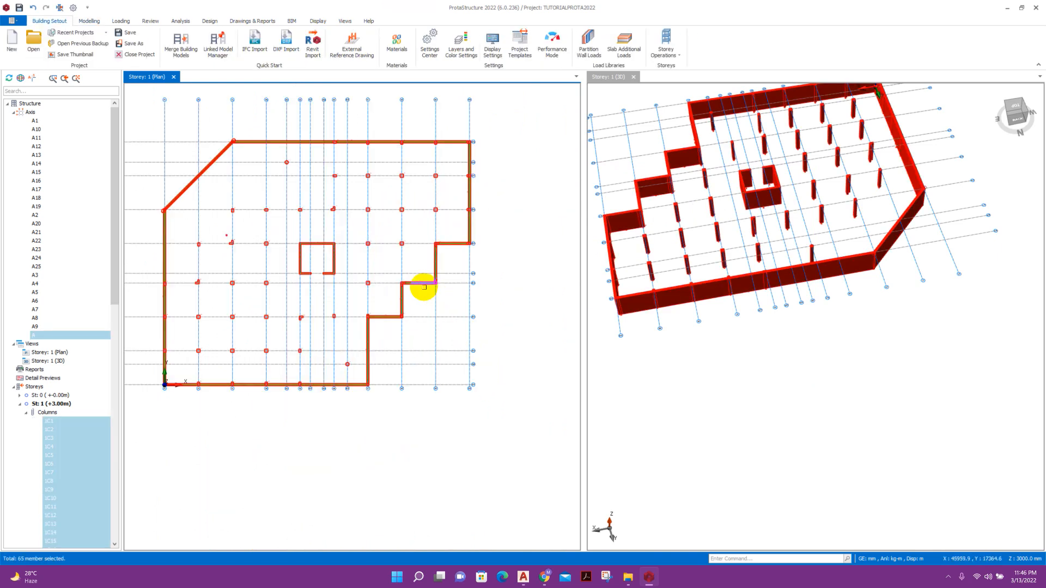
Set Analysis Model to Basement Wall (Meshed) for all walls in the Wall Table, then select the core wall.
right_click(424, 286)
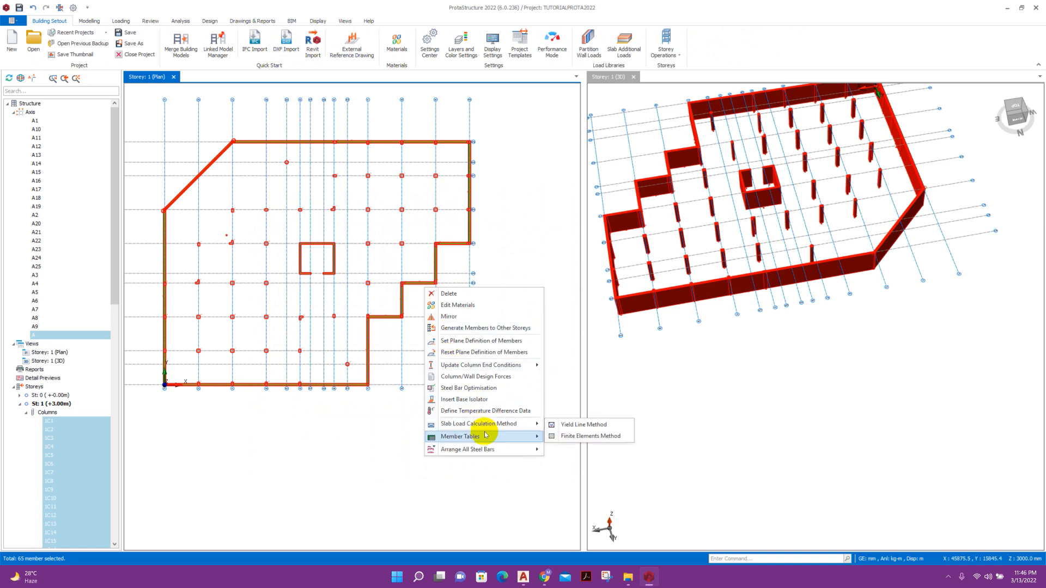
mouse_move(483, 436)
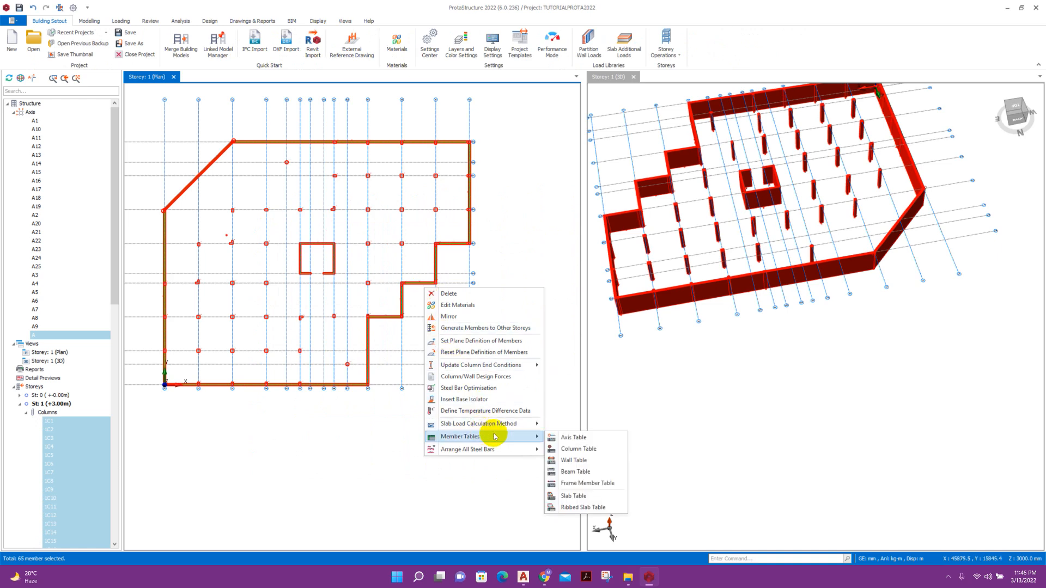
click(571, 460)
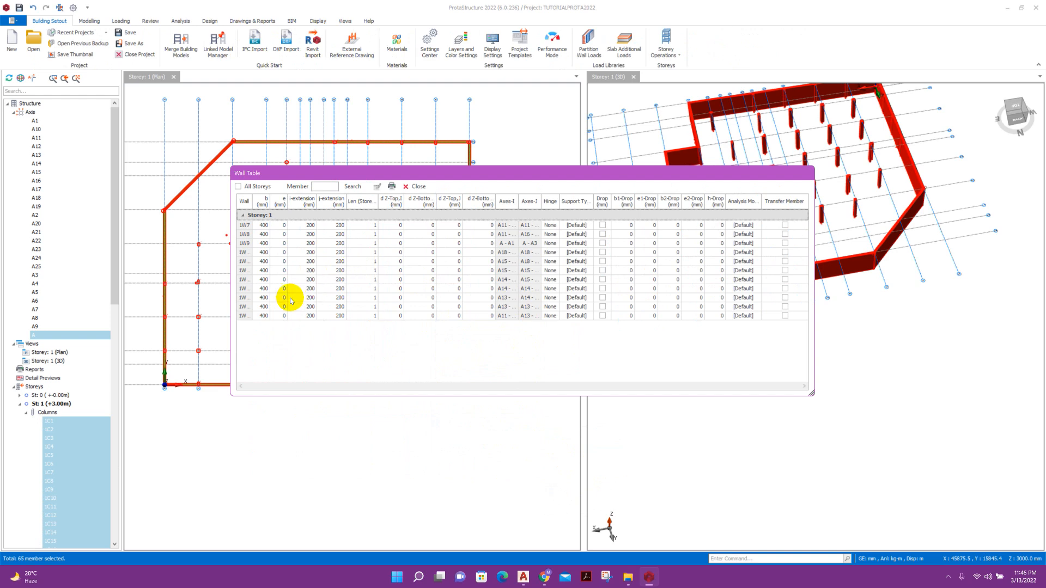
click(739, 220)
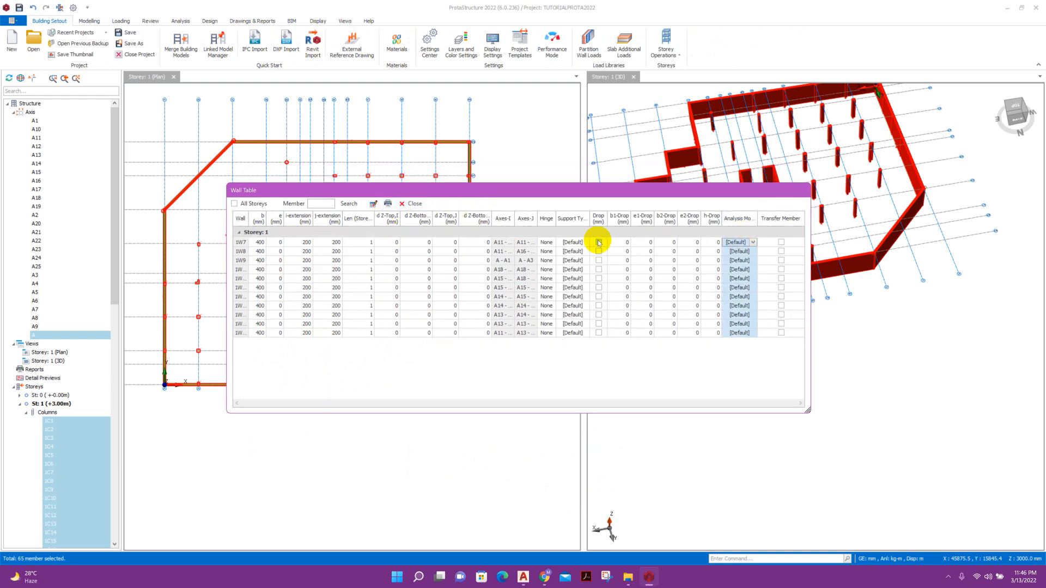
click(373, 204)
click(517, 290)
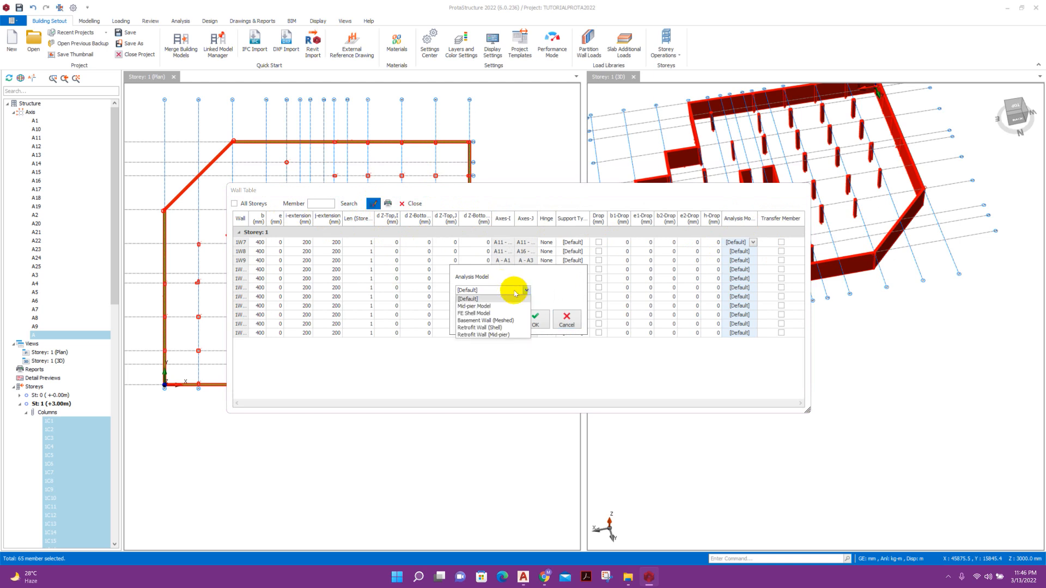
click(503, 321)
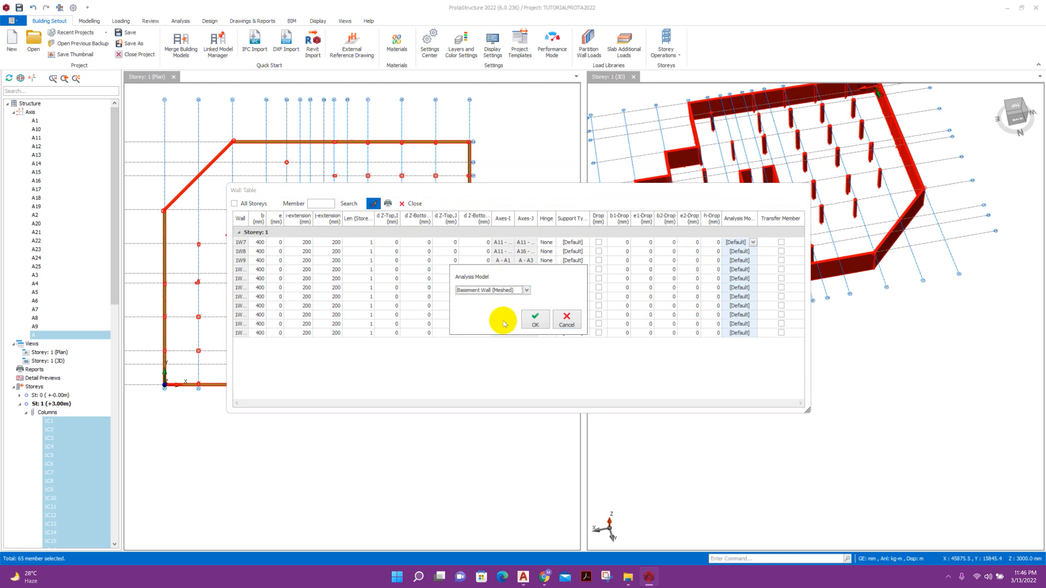
click(537, 319)
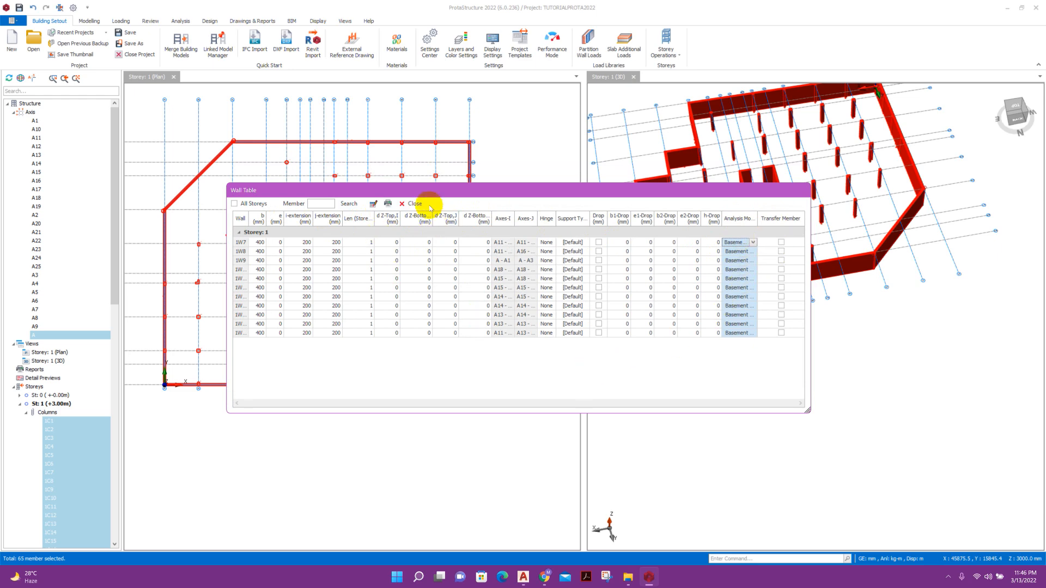
click(411, 203)
scroll(322, 287, up, 3)
scroll(364, 238, up, 3)
click(364, 238)
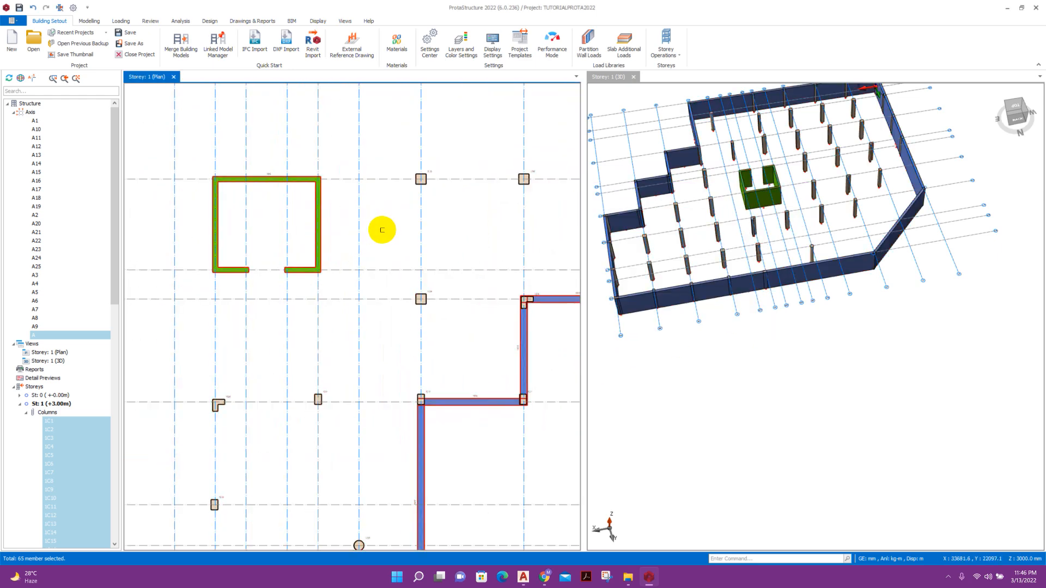
right_click(320, 216)
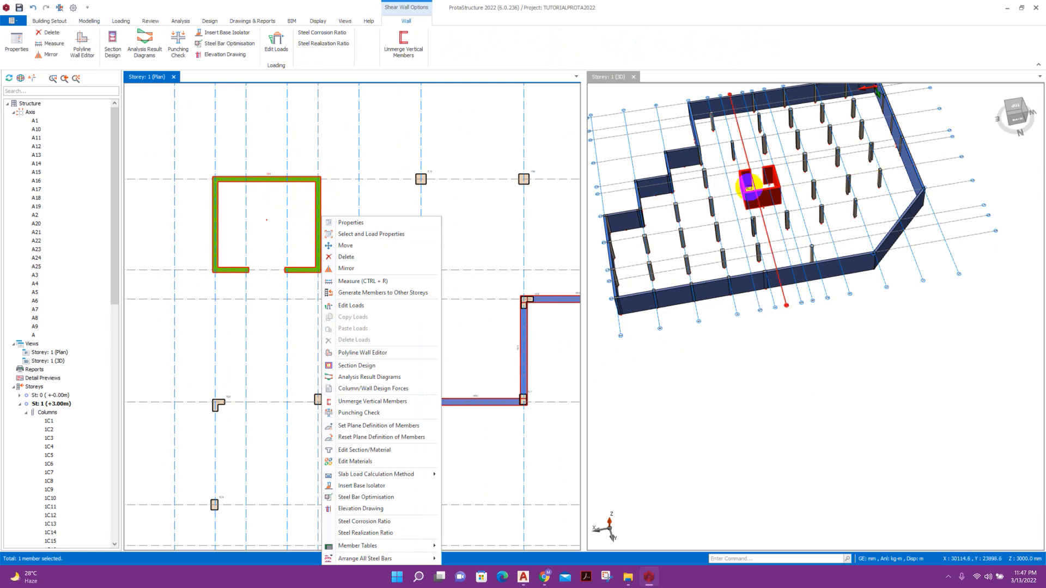
mouse_move(768, 194)
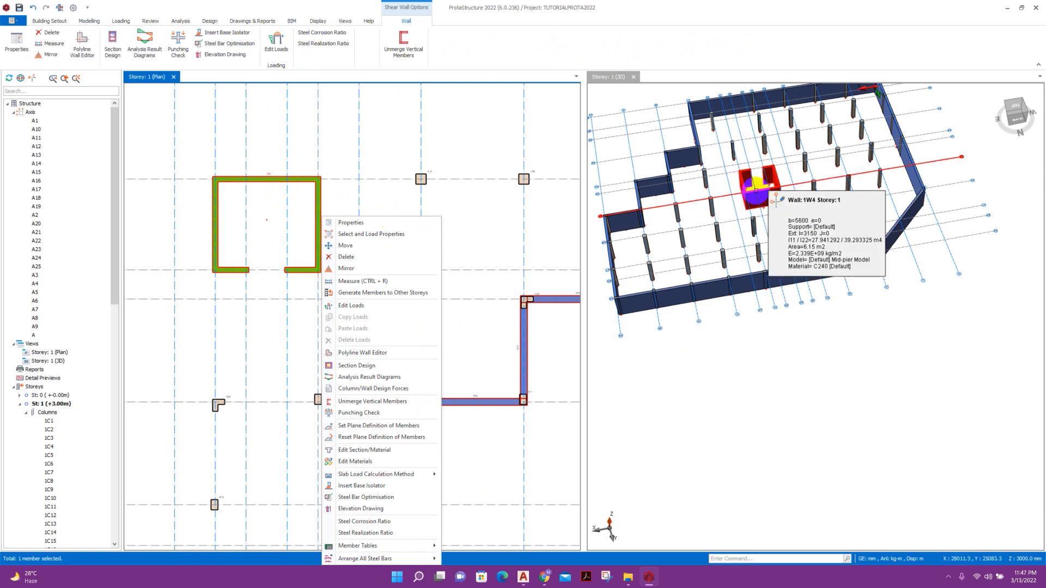
click(770, 198)
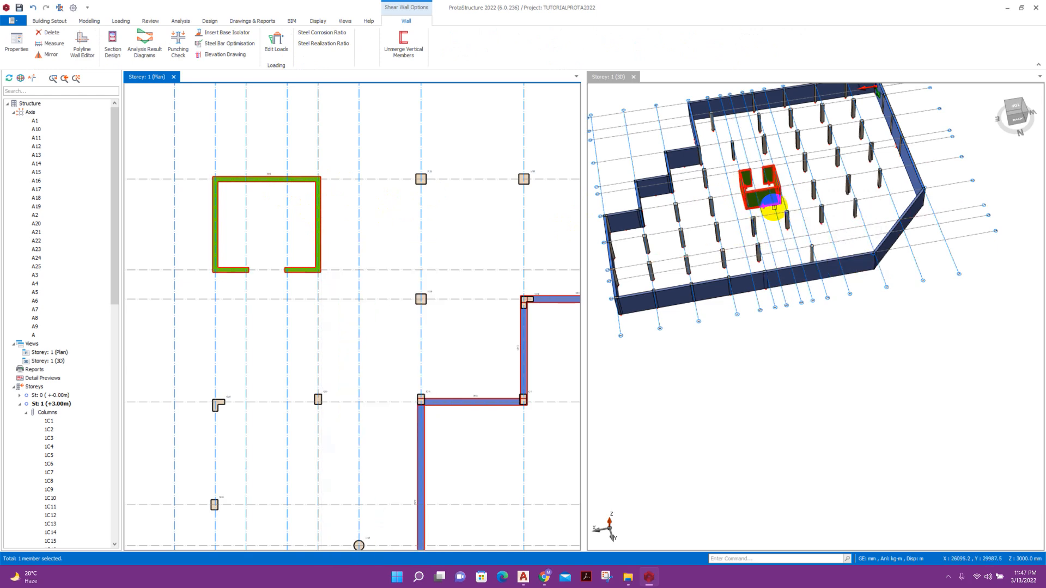
right_click(773, 198)
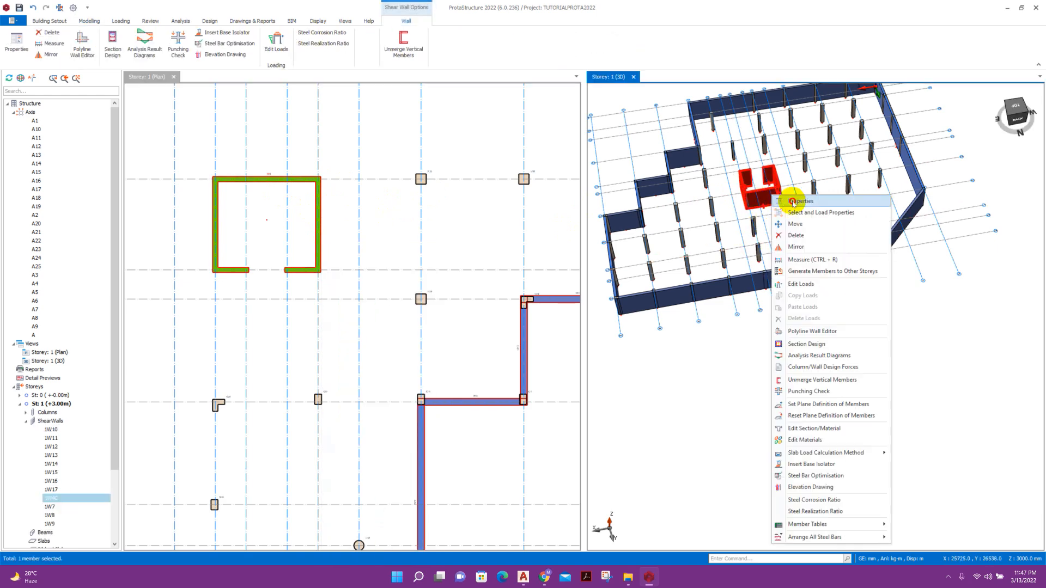
click(321, 203)
right_click(321, 202)
click(343, 208)
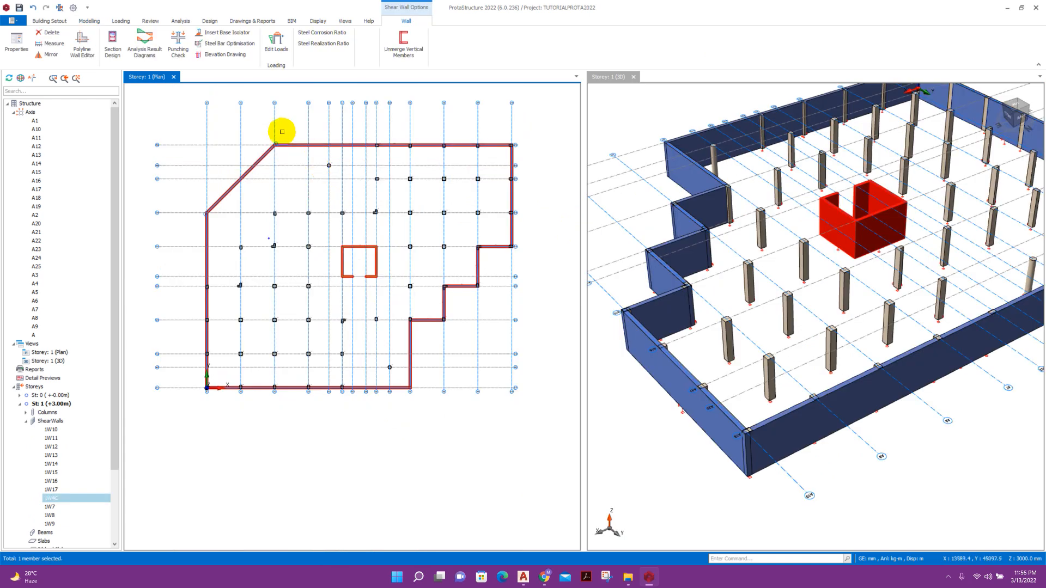
middle_drag(280, 129, 280, 165)
click(49, 20)
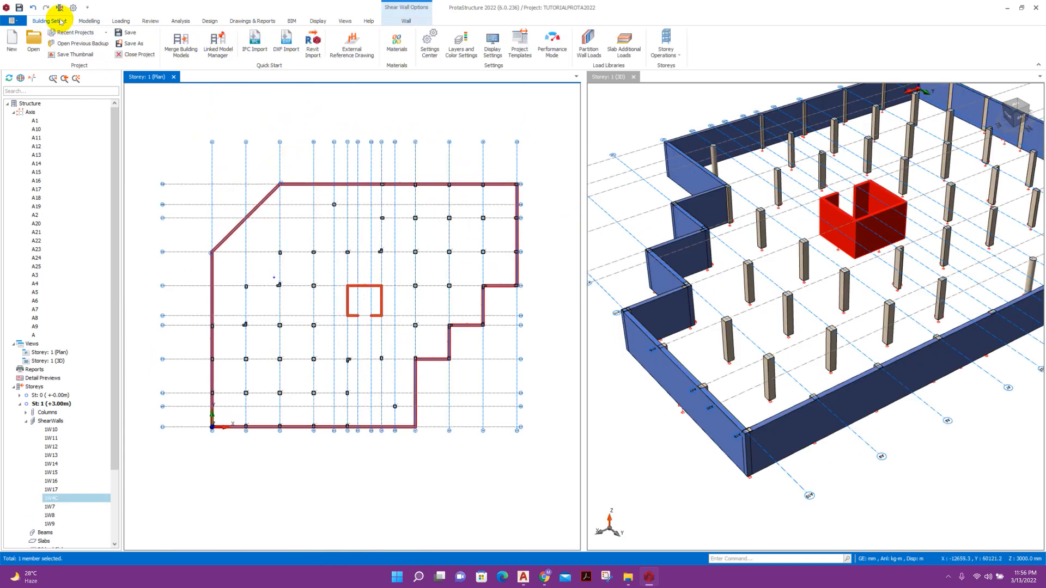
Edit Storey 1's level to 300 and accept the irreversible-change warning.
click(666, 43)
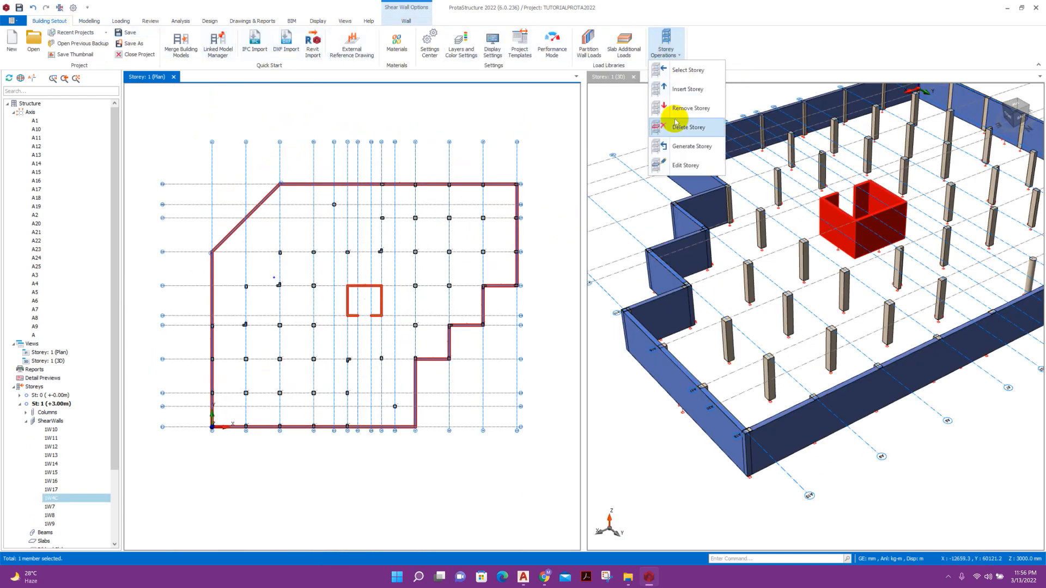
click(685, 163)
click(360, 216)
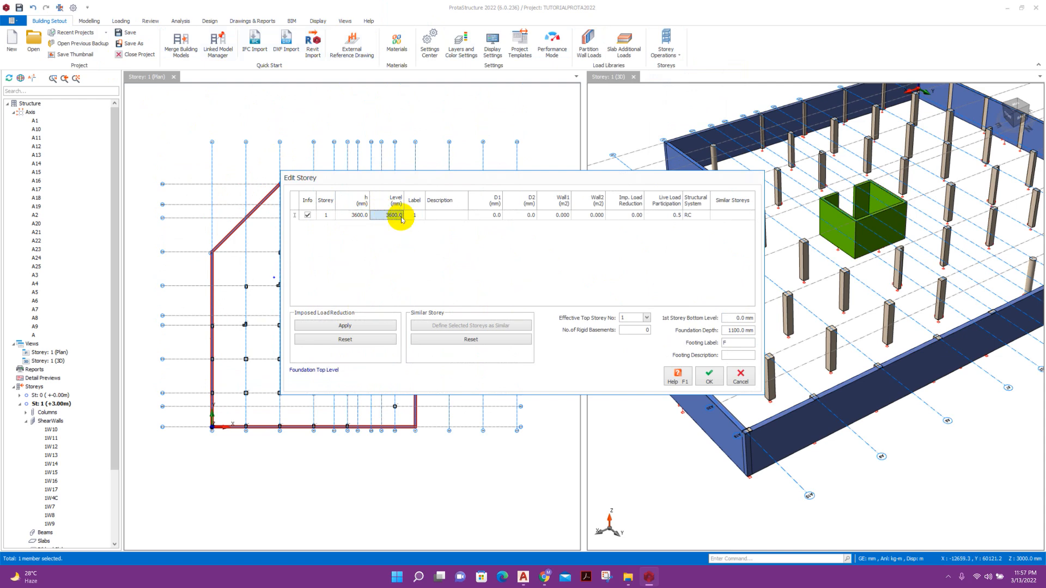
text(300)
click(709, 377)
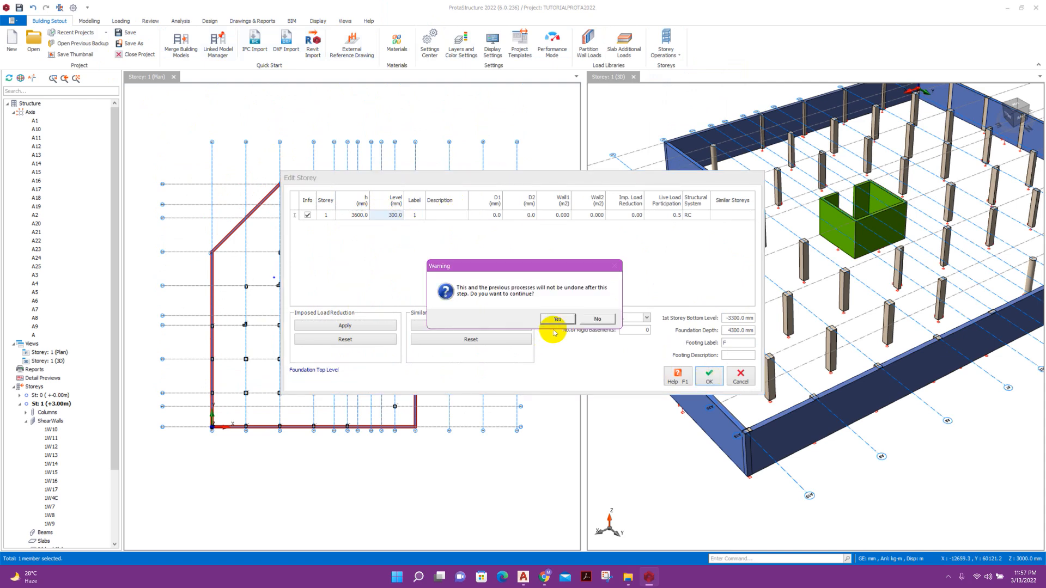
click(557, 321)
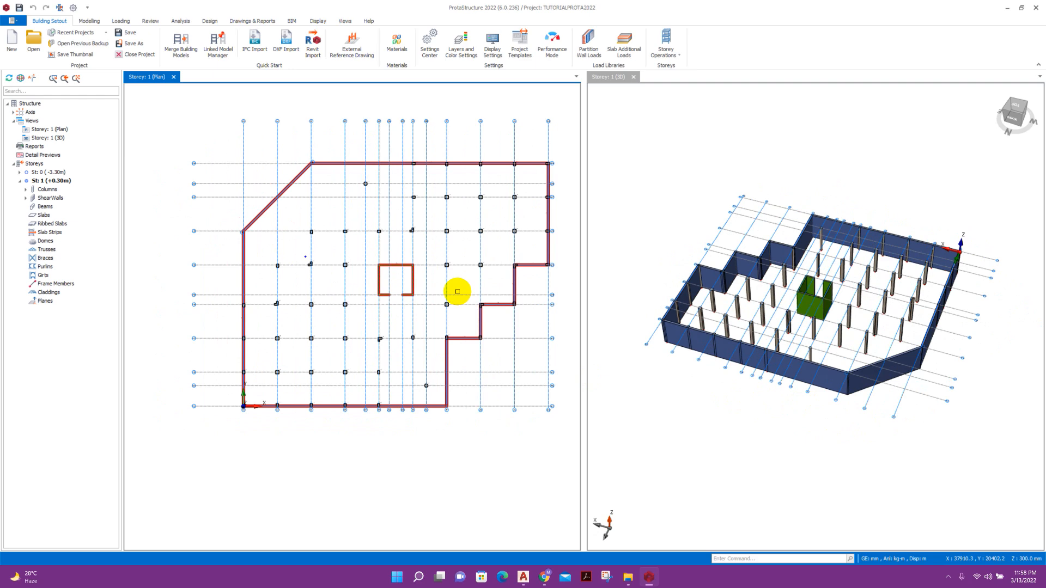
scroll(366, 186, up, 3)
scroll(270, 217, down, 3)
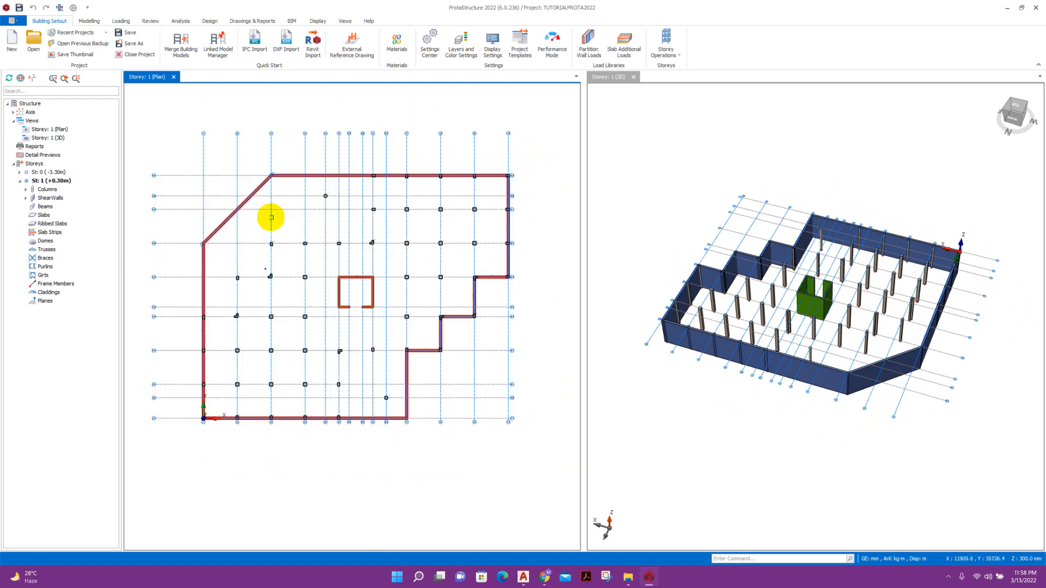
Auto-insert 300 x 600 mm beams on all storey 1 grid lines by windowing the plan.
scroll(330, 249, up, 2)
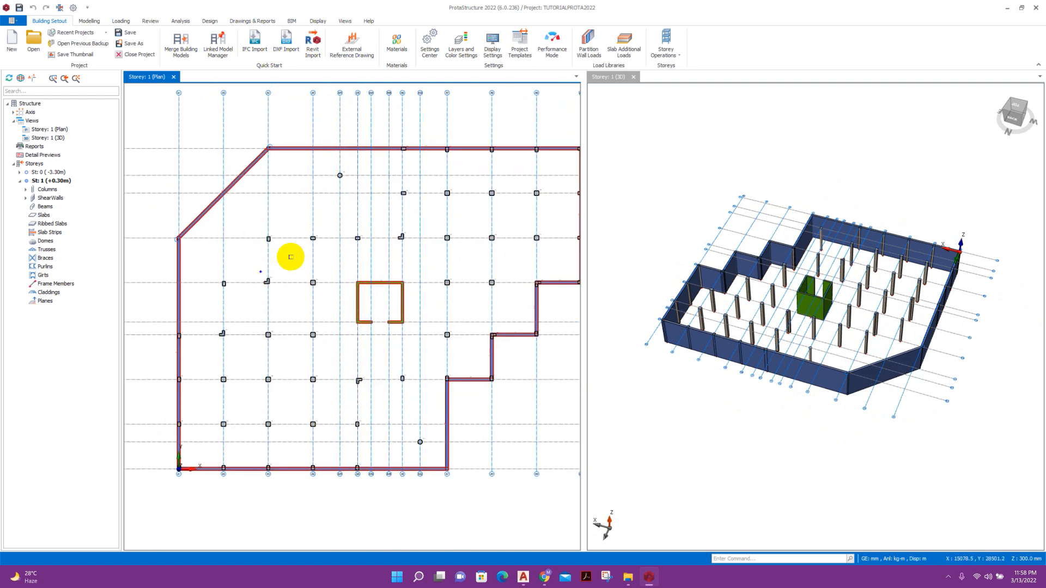
click(89, 21)
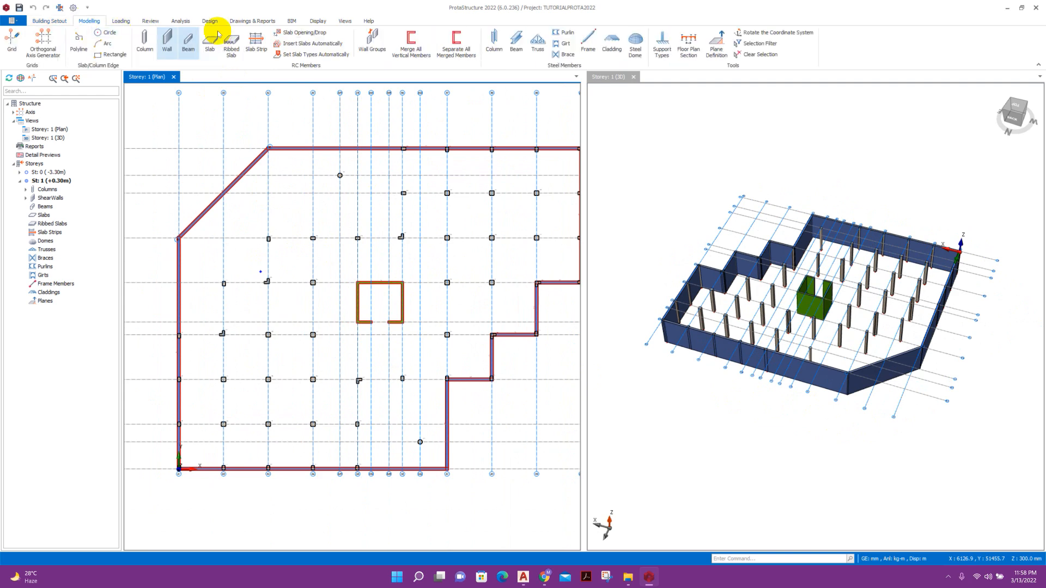
click(188, 42)
scroll(249, 205, down, 3)
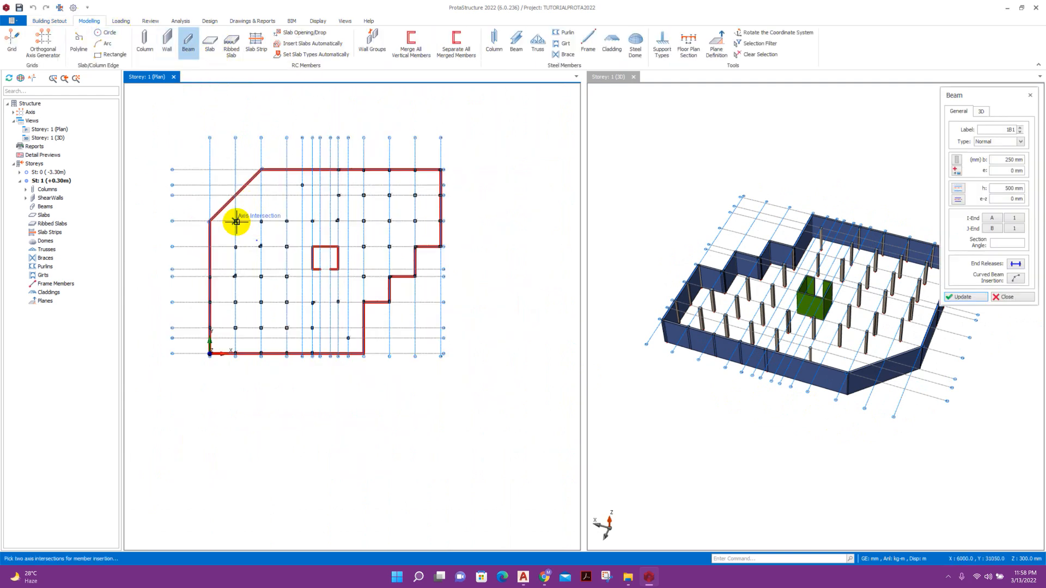
scroll(236, 221, up, 3)
scroll(228, 225, down, 2)
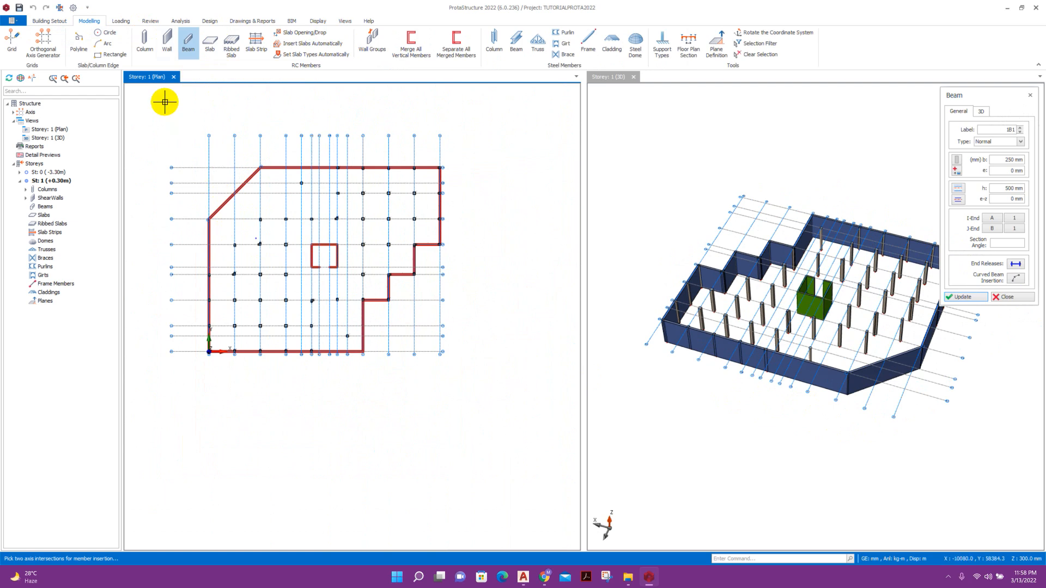
drag(1012, 159, 995, 160)
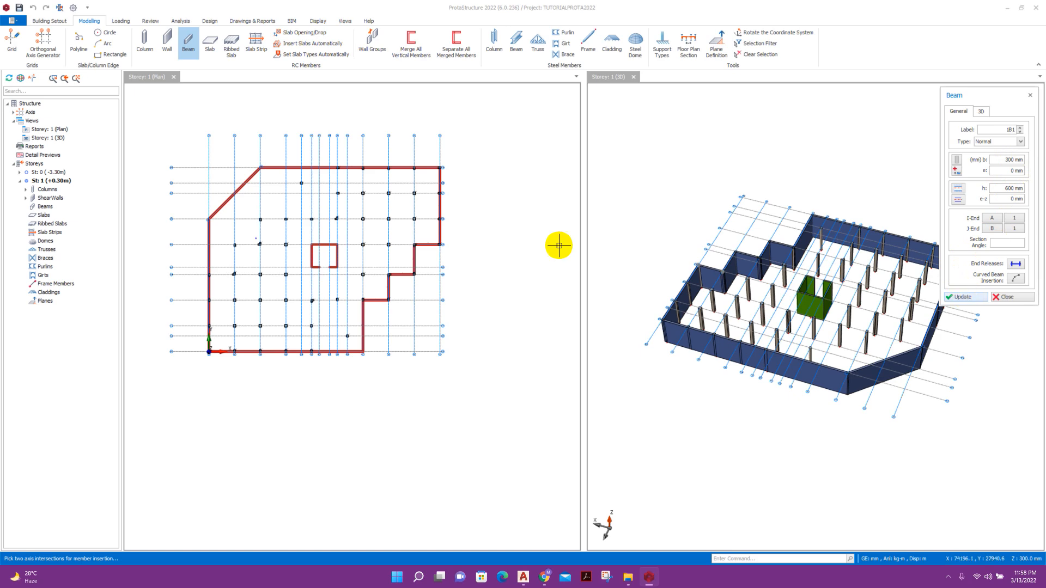
middle_drag(311, 202, 347, 191)
scroll(321, 198, up, 1)
scroll(249, 158, down, 1)
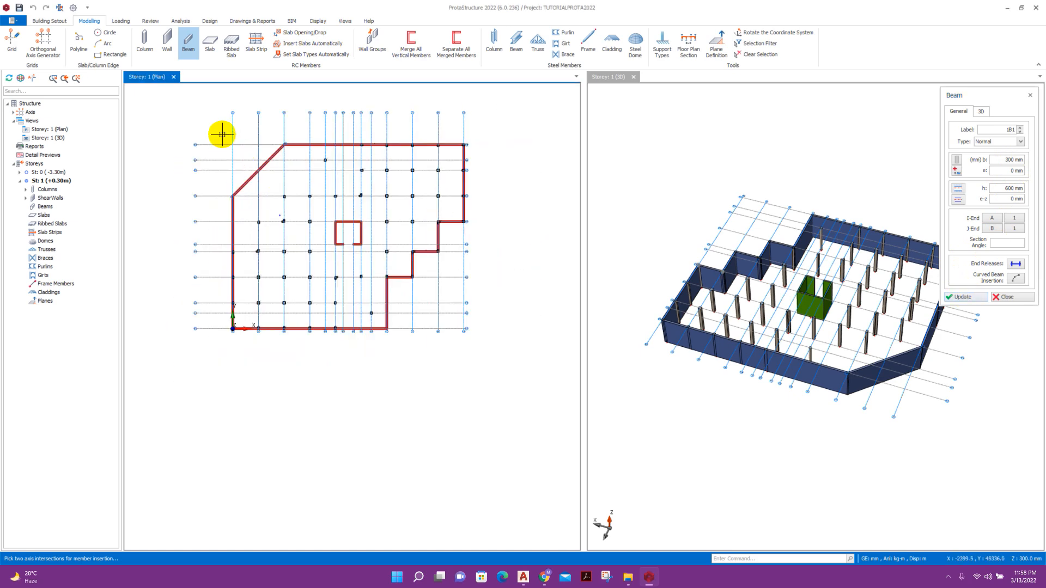
drag(219, 127, 476, 340)
click(547, 318)
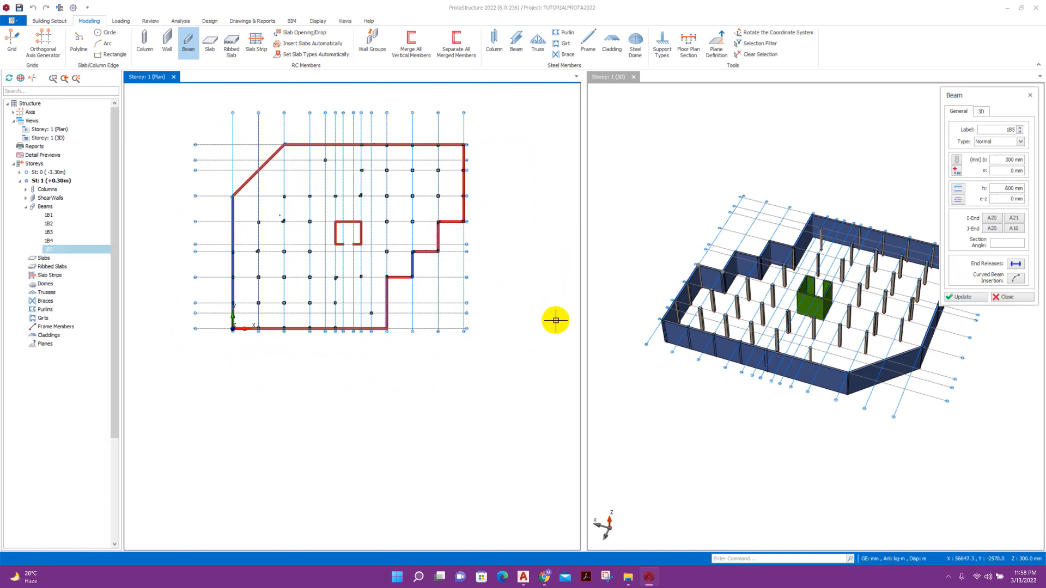
Delete the unwanted edge, horizontal and vertical beams, including 1B1.
scroll(303, 216, up, 3)
scroll(358, 254, down, 3)
scroll(221, 169, up, 6)
key(Escape)
click(277, 202)
key(Delete)
middle_drag(316, 158, 268, 253)
click(311, 257)
key(Delete)
click(360, 224)
key(Delete)
middle_drag(222, 204, 157, 250)
click(313, 260)
key(Delete)
click(297, 218)
key(Delete)
scroll(427, 306, down, 3)
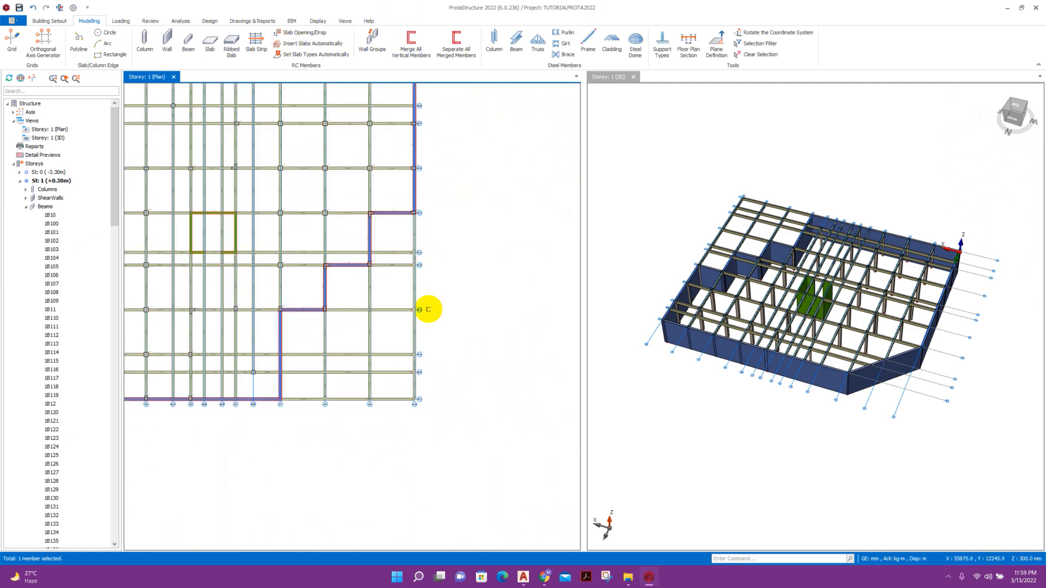
Delete a horizontal beam and two windowed groups of unwanted members, filtering to beams only.
scroll(381, 309, up, 3)
key(Delete)
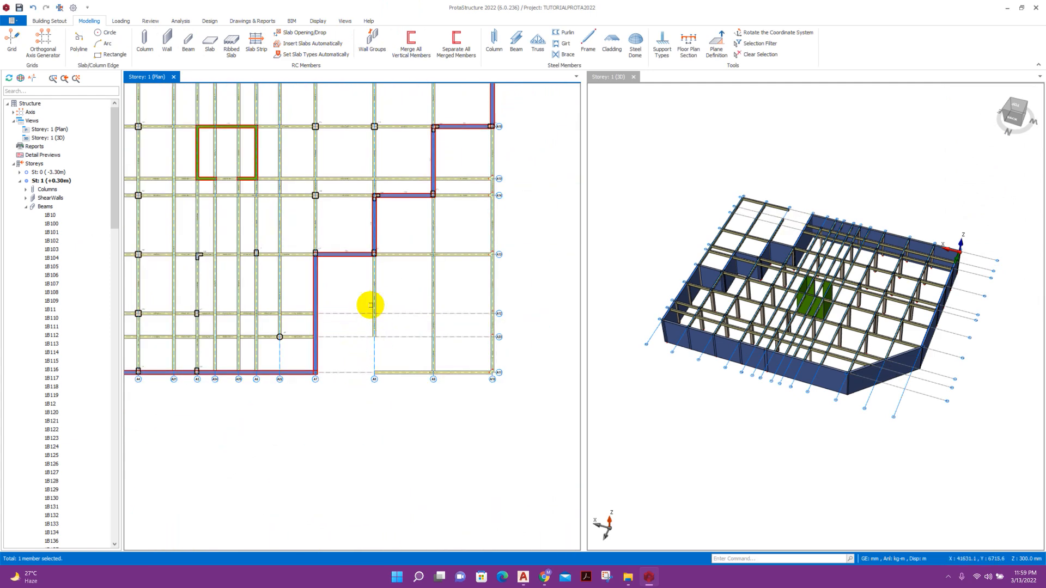
scroll(365, 294, up, 2)
scroll(353, 218, down, 2)
drag(343, 204, 511, 386)
key(Delete)
click(494, 184)
click(526, 388)
middle_drag(524, 258, 480, 338)
drag(354, 175, 471, 338)
key(Delete)
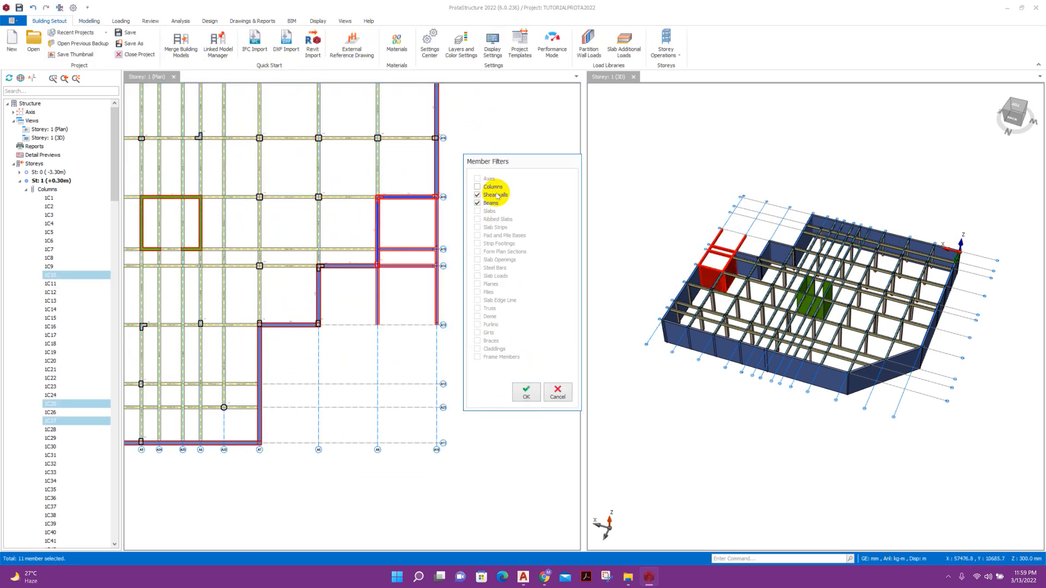
click(526, 392)
Delete the short beams beside the green core and a nearby group of beams.
scroll(439, 245, down, 3)
scroll(411, 243, up, 4)
scroll(344, 286, down, 2)
scroll(344, 286, up, 3)
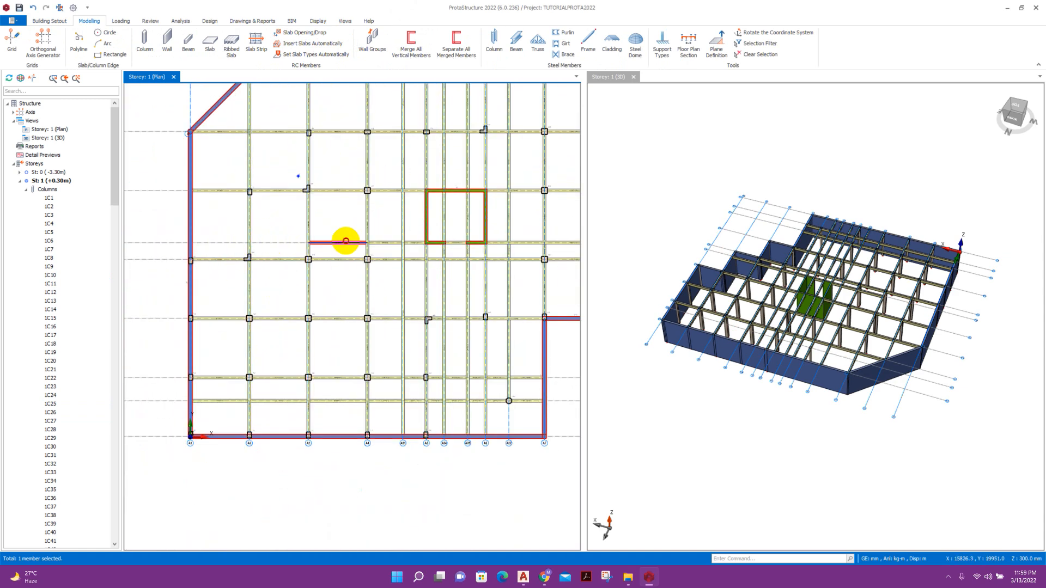
scroll(476, 260, down, 3)
scroll(367, 261, up, 4)
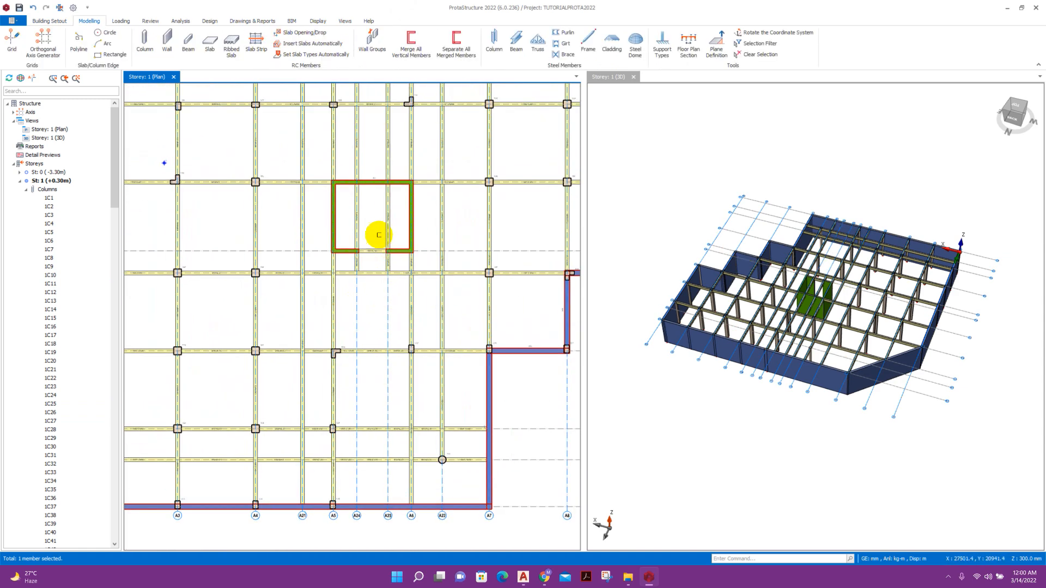
click(357, 258)
click(378, 236)
key(Delete)
scroll(378, 236, down, 2)
drag(330, 141, 394, 259)
key(Delete)
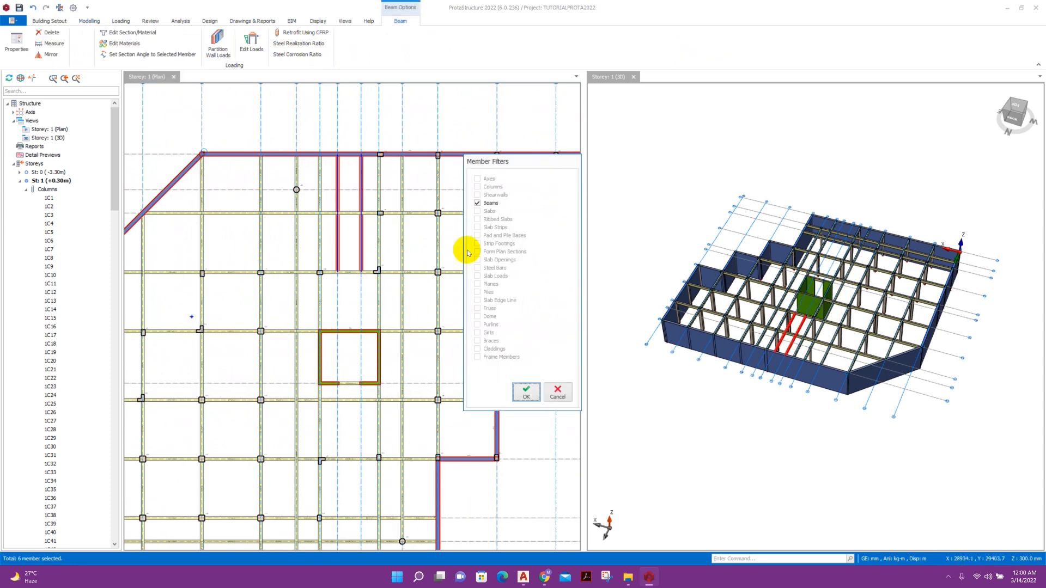
click(527, 393)
Delete the beams along axis A5, keeping only beams in the deletion filter.
scroll(408, 278, down, 3)
middle_drag(408, 278, 445, 265)
scroll(375, 156, up, 3)
scroll(369, 125, down, 3)
drag(366, 106, 387, 366)
key(Delete)
click(526, 392)
scroll(376, 179, up, 2)
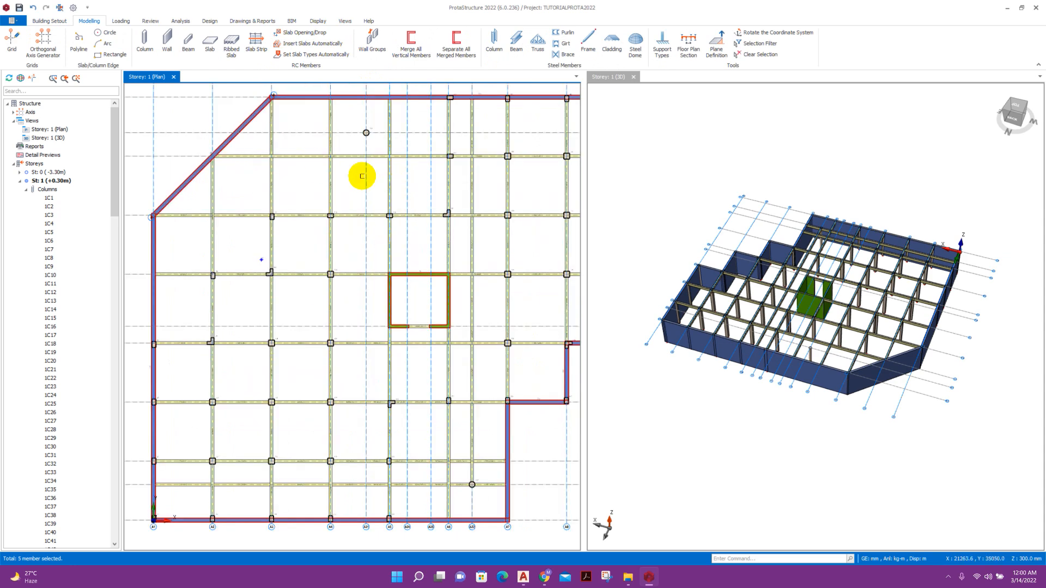
Start a beam at the circular column, then abandon it by closing the beam settings.
key(b)
scroll(425, 152, up, 3)
click(366, 132)
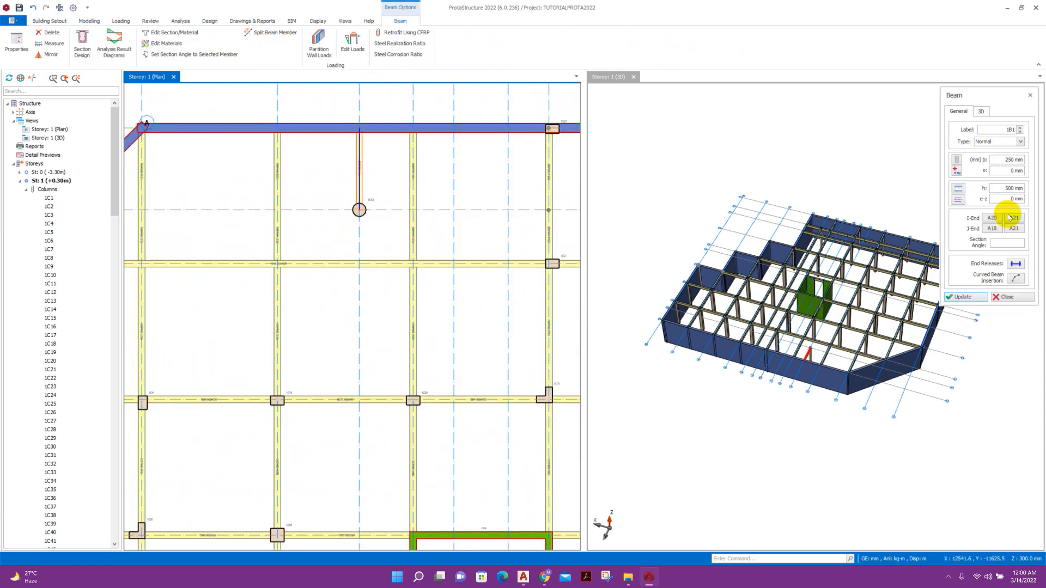
drag(1015, 161, 977, 162)
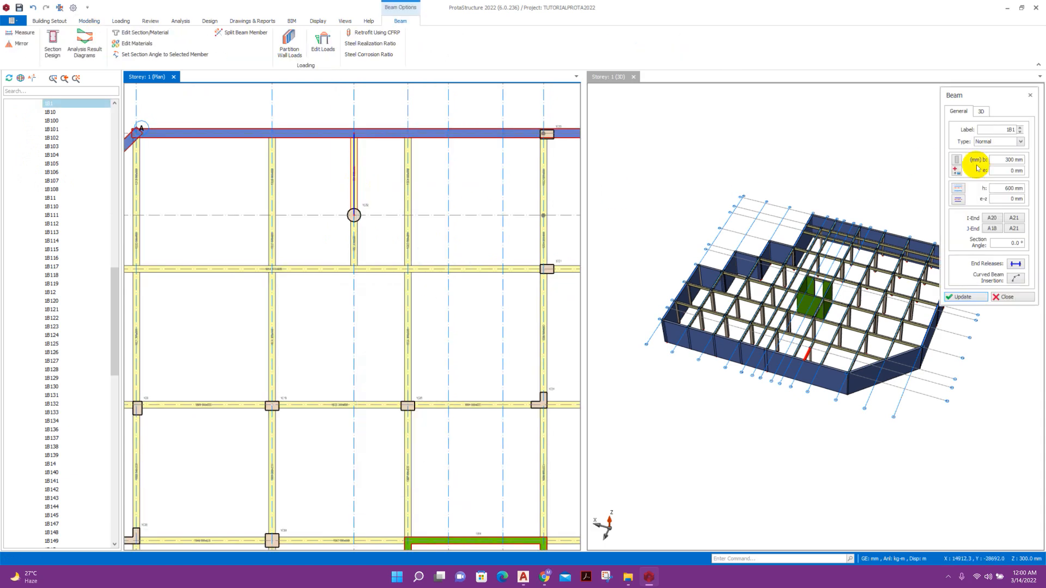
click(962, 298)
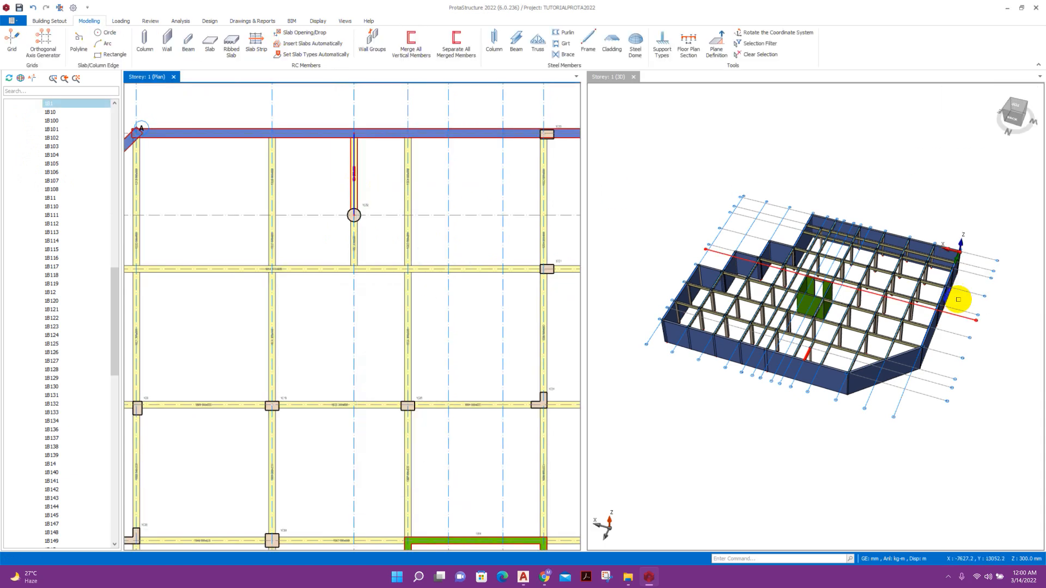
Delete the three unwanted beams near A22/A7 in the lower-right part of the plan.
scroll(368, 213, down, 3)
scroll(386, 321, down, 3)
scroll(412, 399, up, 3)
scroll(412, 395, up, 1)
middle_drag(400, 390, 407, 339)
scroll(406, 334, down, 1)
click(401, 308)
key(Delete)
scroll(403, 349, up, 3)
click(438, 290)
key(Delete)
click(381, 290)
key(Delete)
Delete the extra vertical beam on the right side of the plan.
scroll(461, 329, up, 2)
scroll(401, 327, down, 4)
drag(393, 159, 417, 376)
key(Delete)
middle_drag(427, 397, 427, 350)
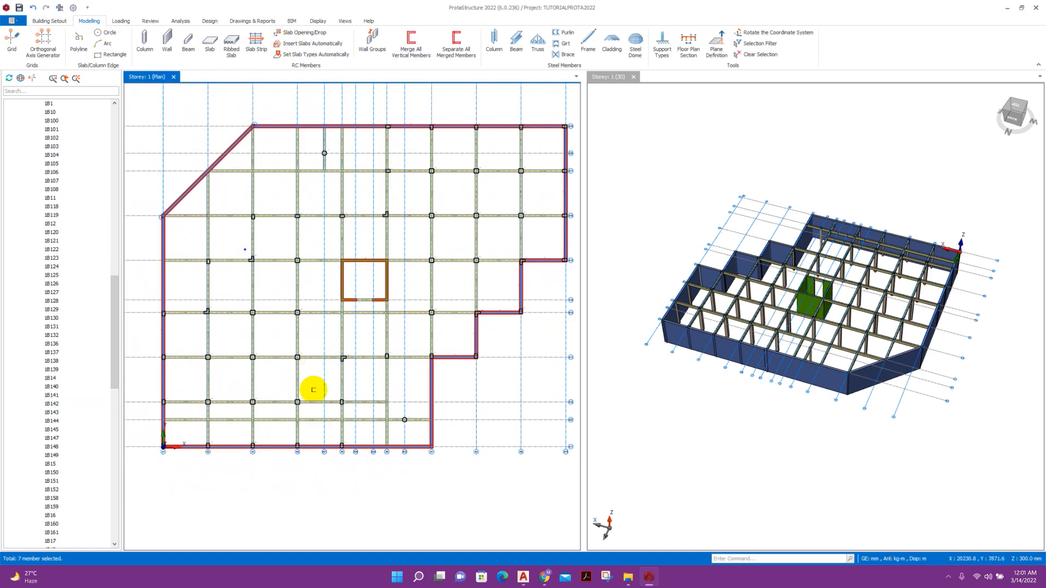
Delete the lower horizontal beam, selecting only beams through the member type filter.
middle_drag(298, 389, 316, 357)
drag(167, 377, 410, 392)
click(528, 394)
key(Delete)
middle_drag(431, 206, 406, 270)
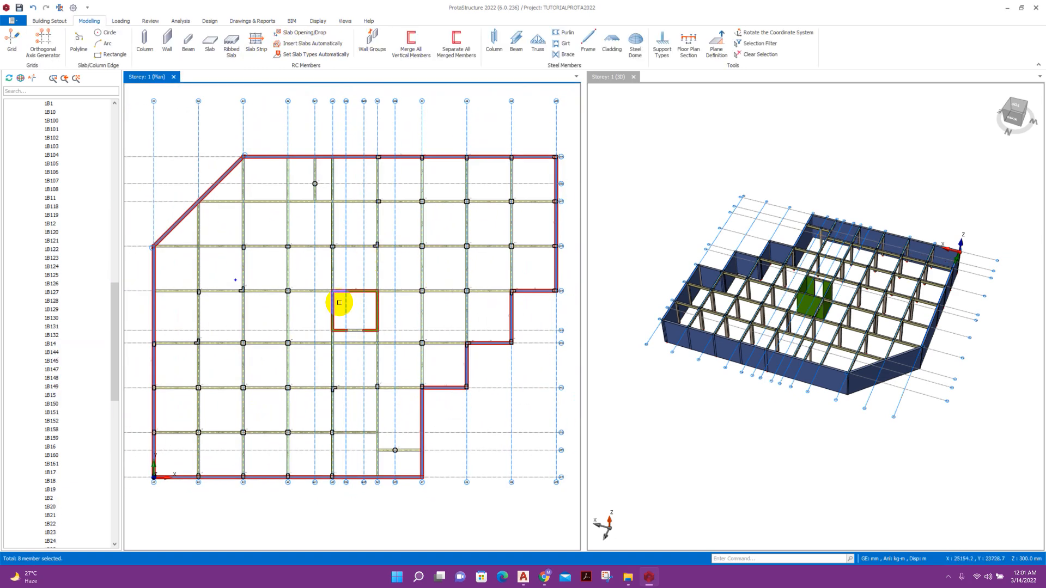
scroll(196, 264, up, 3)
scroll(278, 276, down, 3)
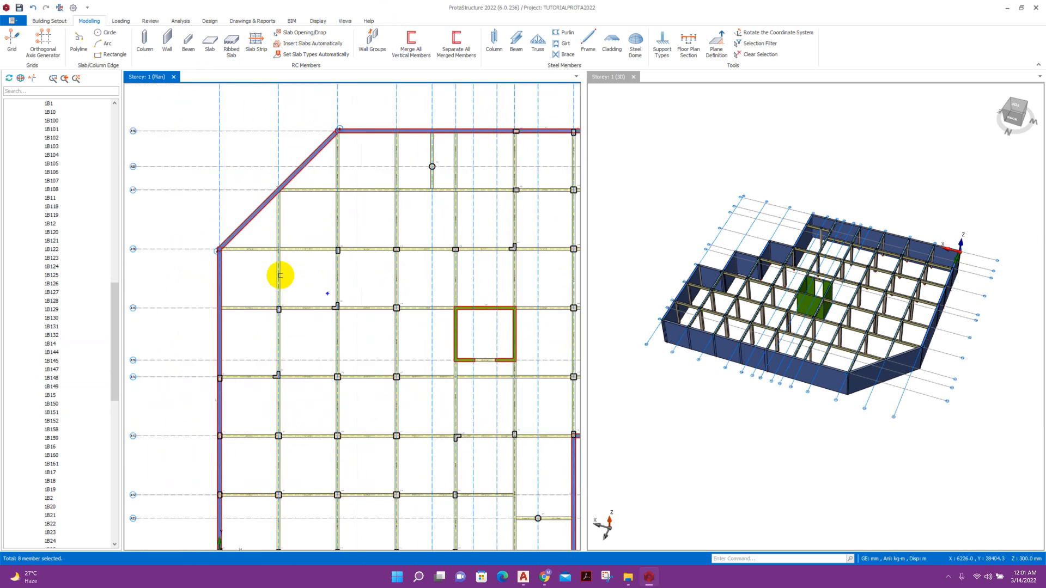
scroll(279, 258, up, 3)
scroll(279, 258, up, 2)
click(145, 41)
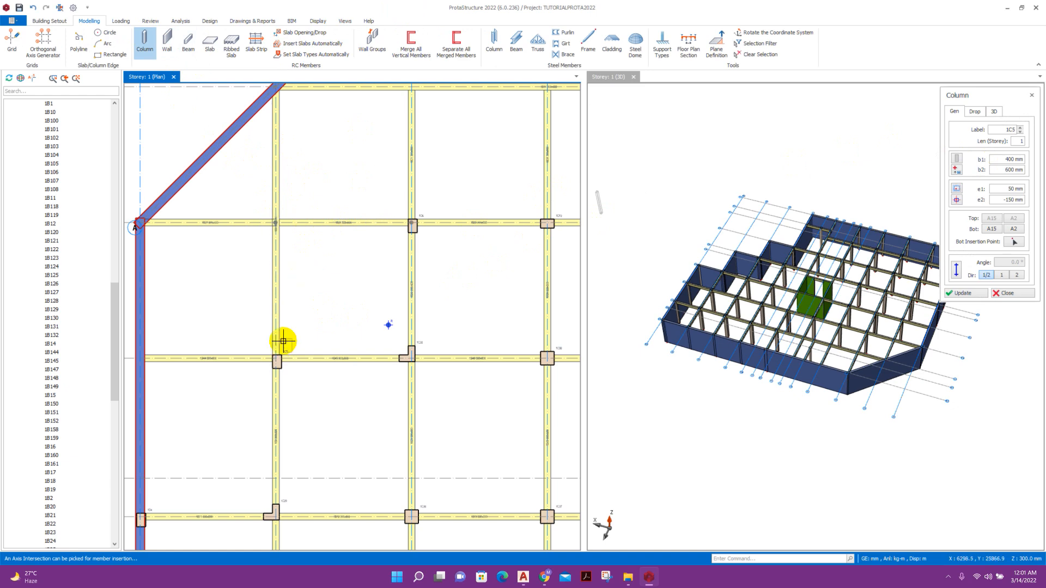
Place columns 1C53 and 1C54 at the two beam intersections near the diagonal corner.
click(278, 225)
key(Escape)
scroll(328, 275, down, 3)
middle_drag(386, 179, 297, 165)
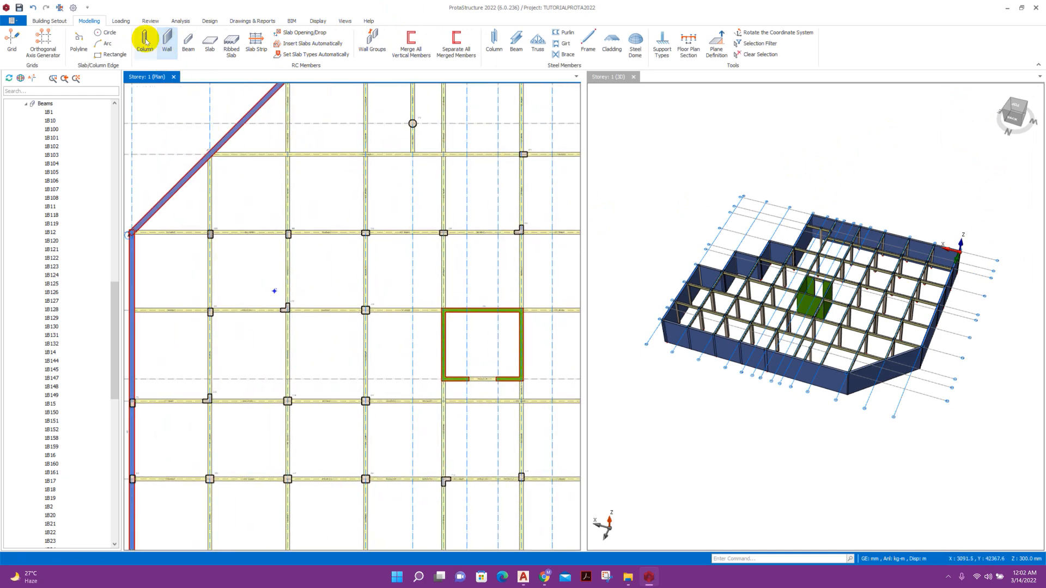
click(144, 41)
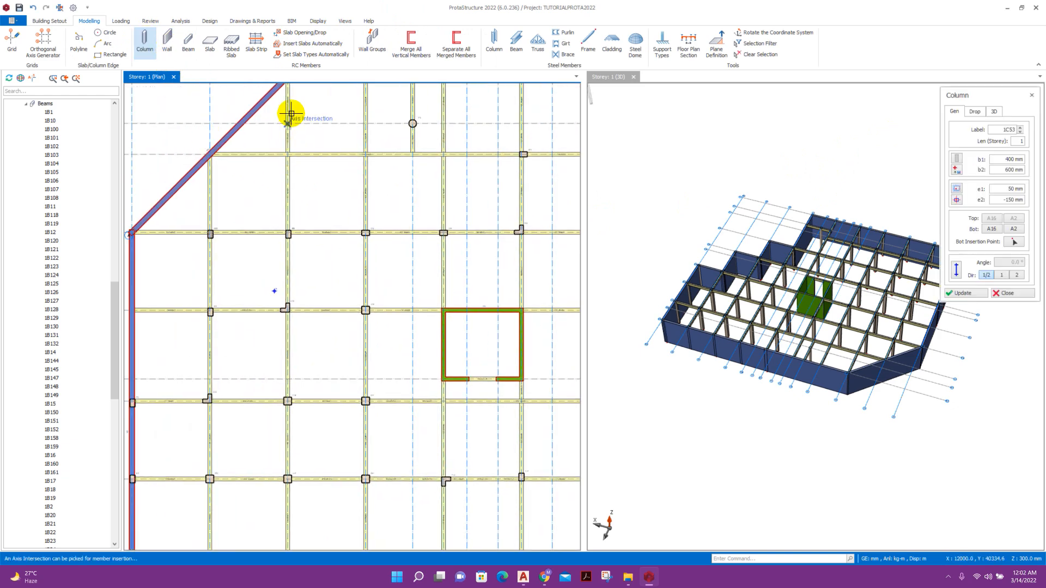
click(292, 156)
scroll(350, 273, down, 3)
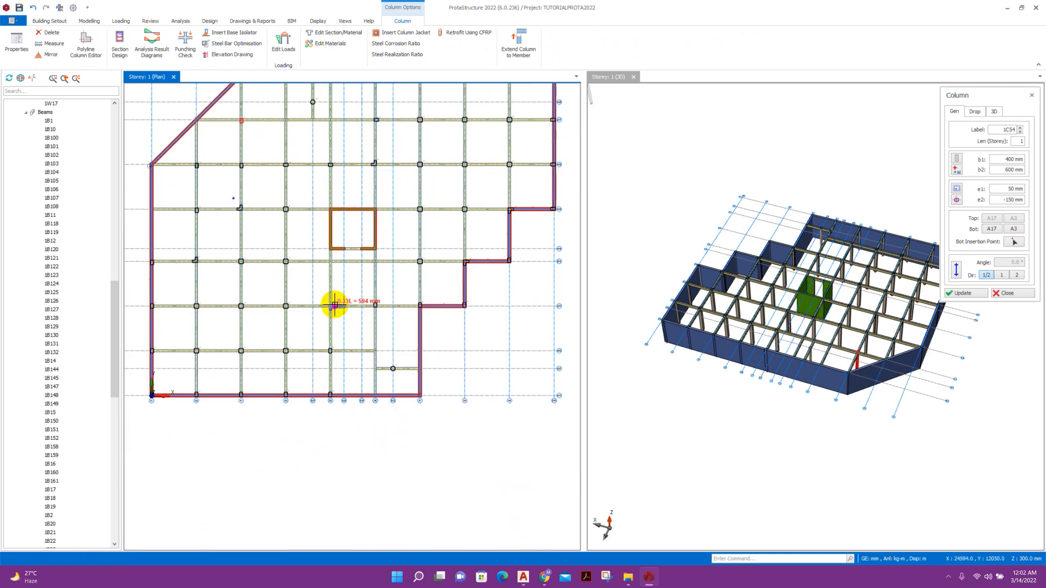
scroll(398, 366, up, 2)
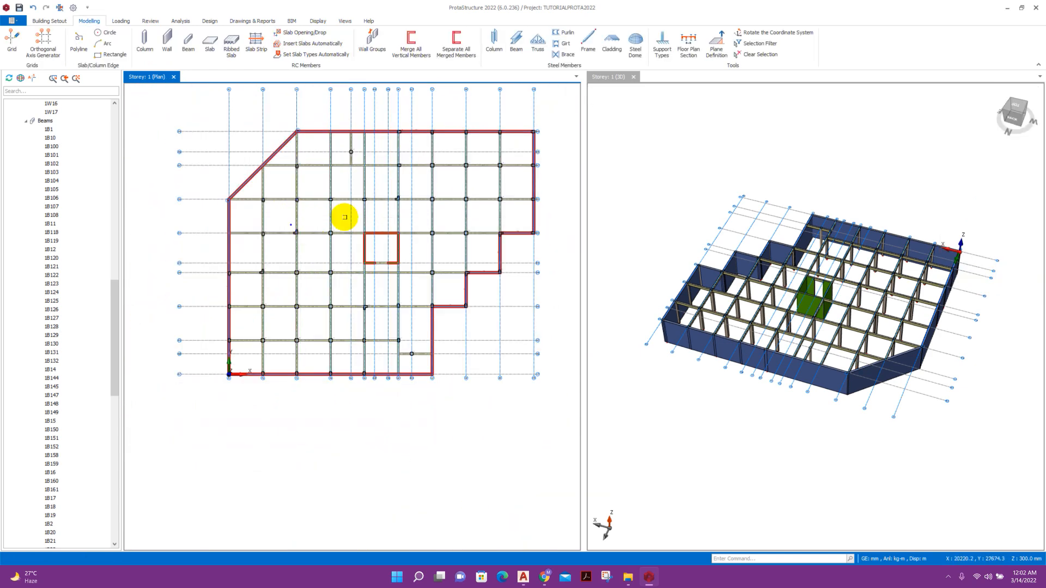
scroll(358, 175, up, 2)
scroll(254, 196, down, 2)
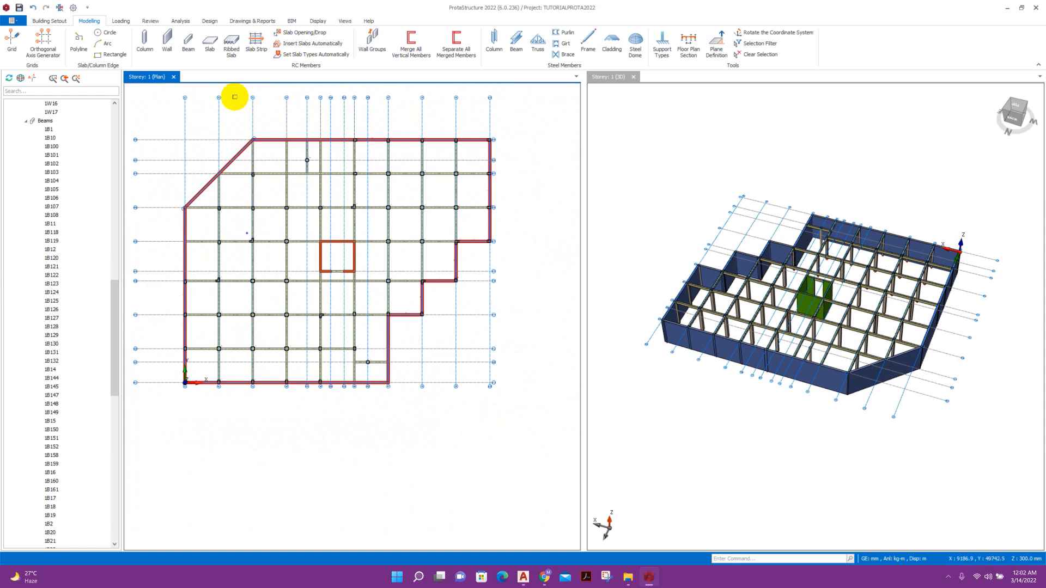
click(210, 41)
Open the Loading Generator from the Load Combination Editor and turn off automatic pattern loads.
click(553, 320)
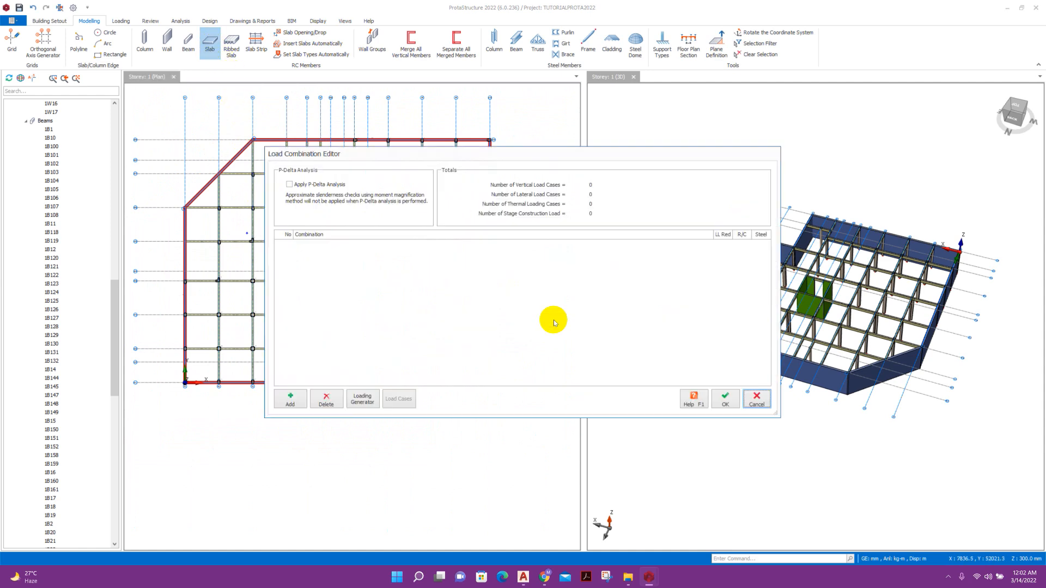
drag(376, 153, 388, 161)
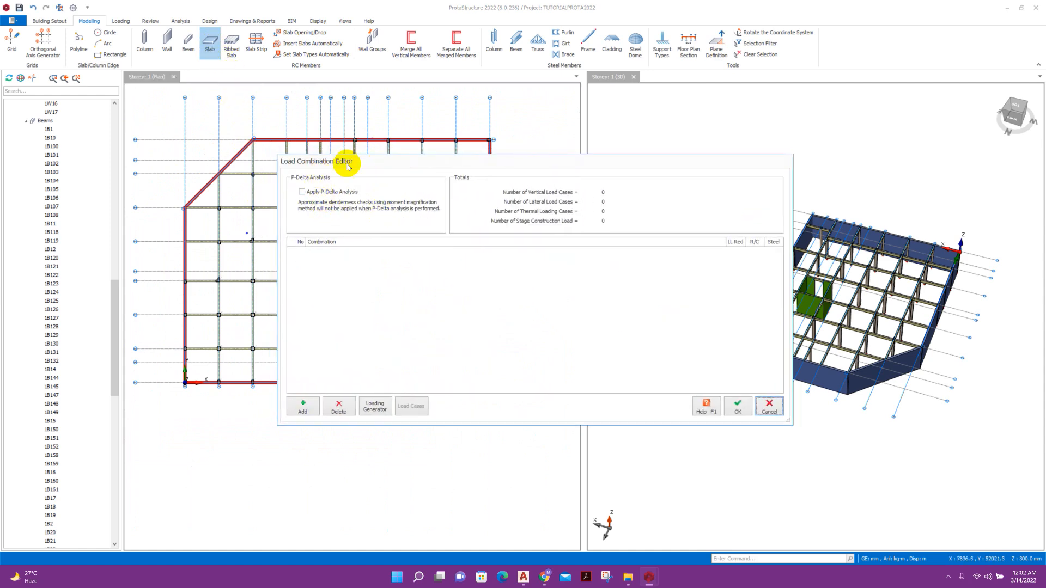
click(374, 408)
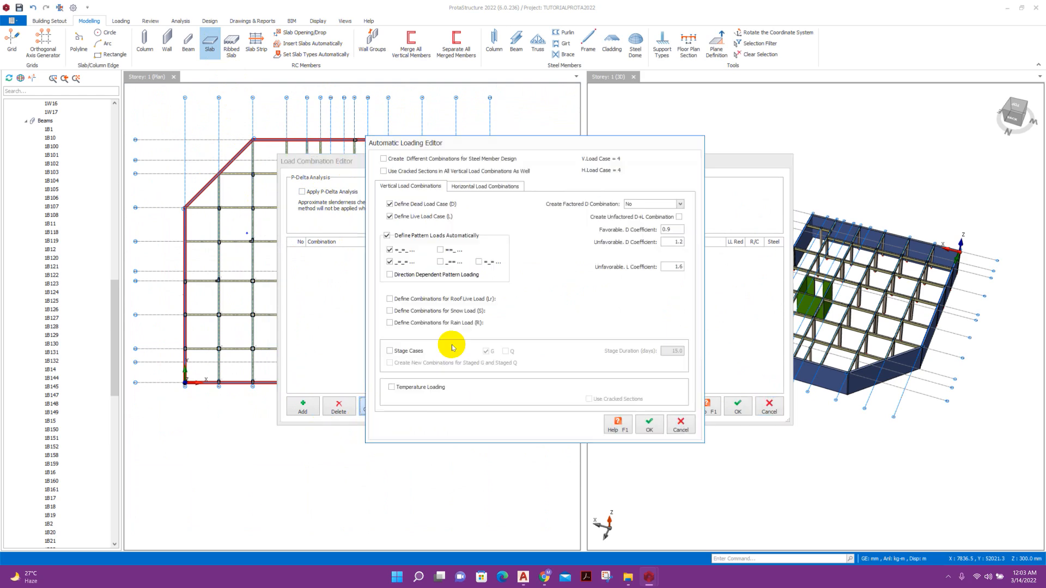
click(408, 238)
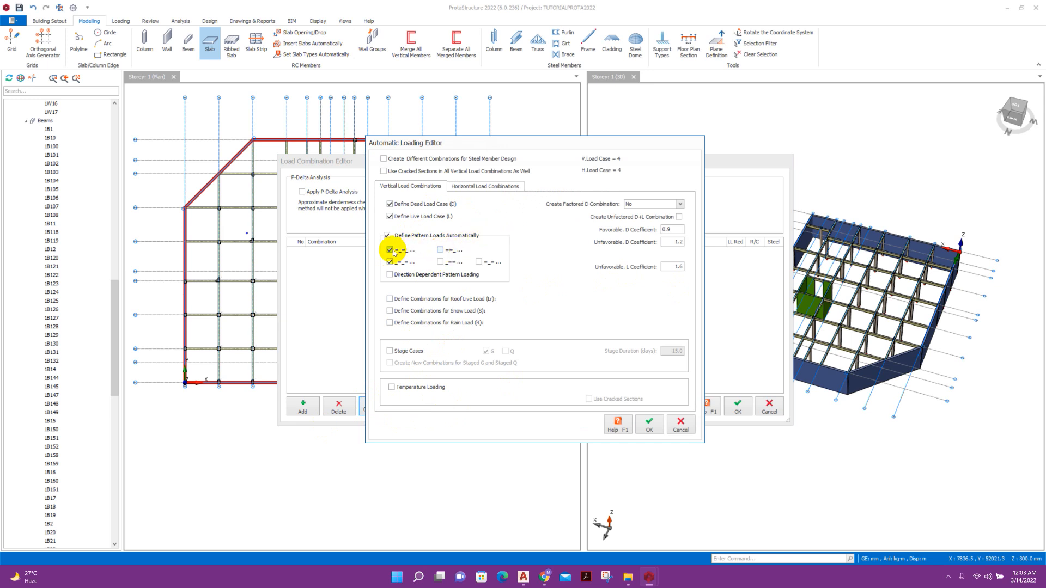
click(406, 237)
click(387, 236)
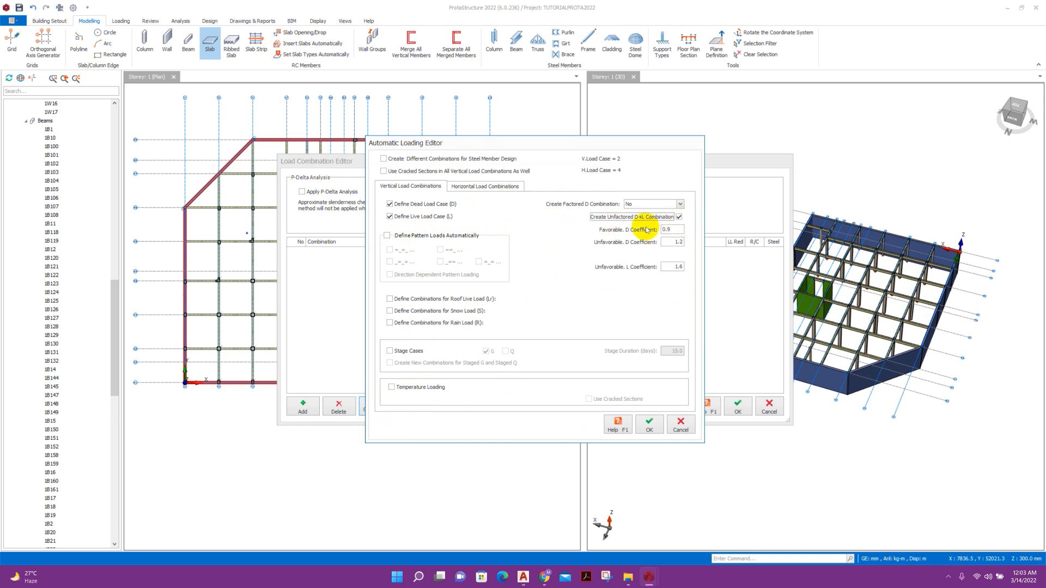
Use Modal Response Spectrum with all symmetric seismic combinations, include wind, and generate.
click(502, 189)
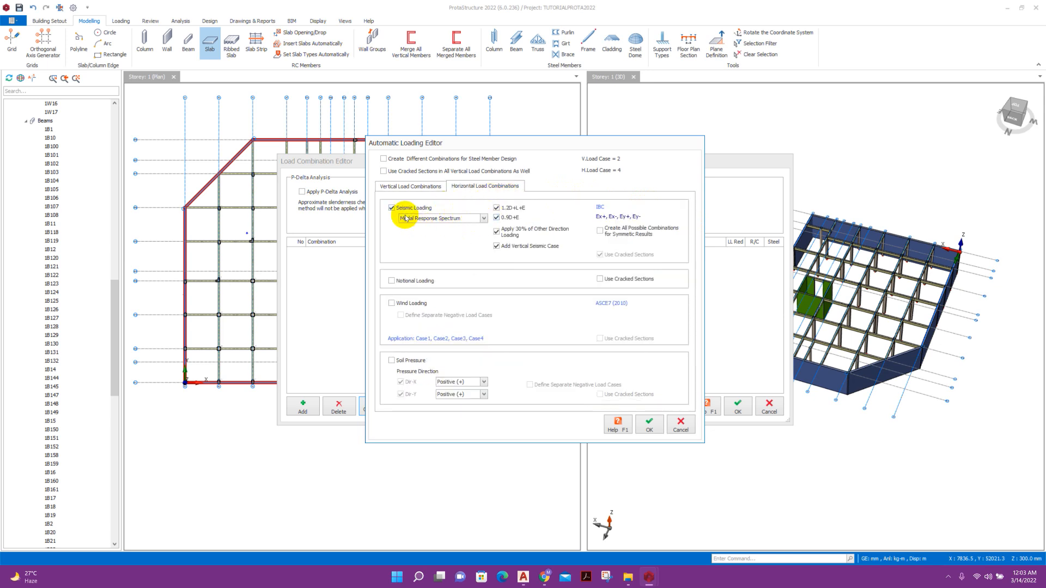
click(464, 219)
click(442, 233)
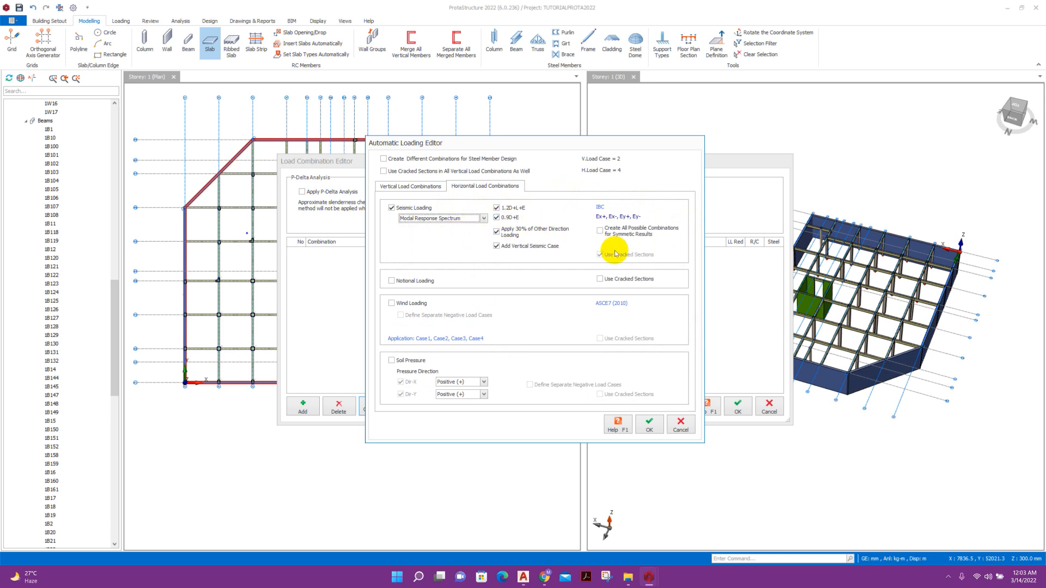
click(599, 231)
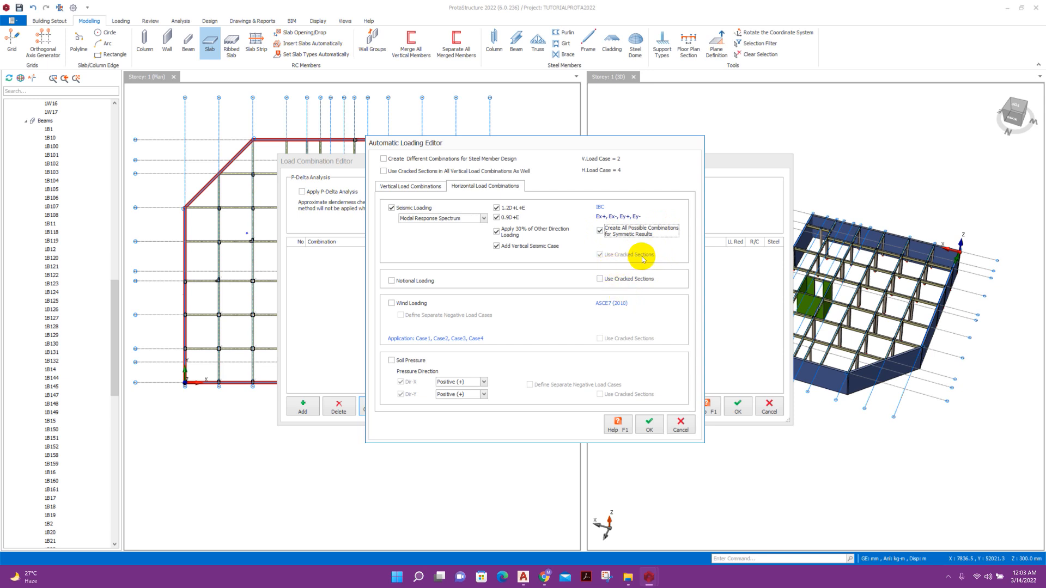
click(417, 304)
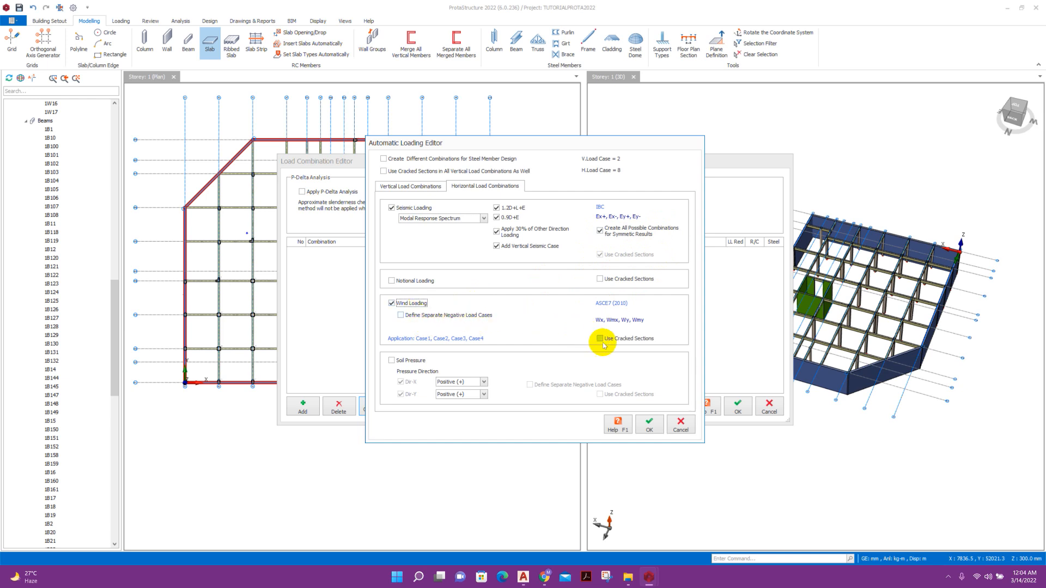
click(649, 423)
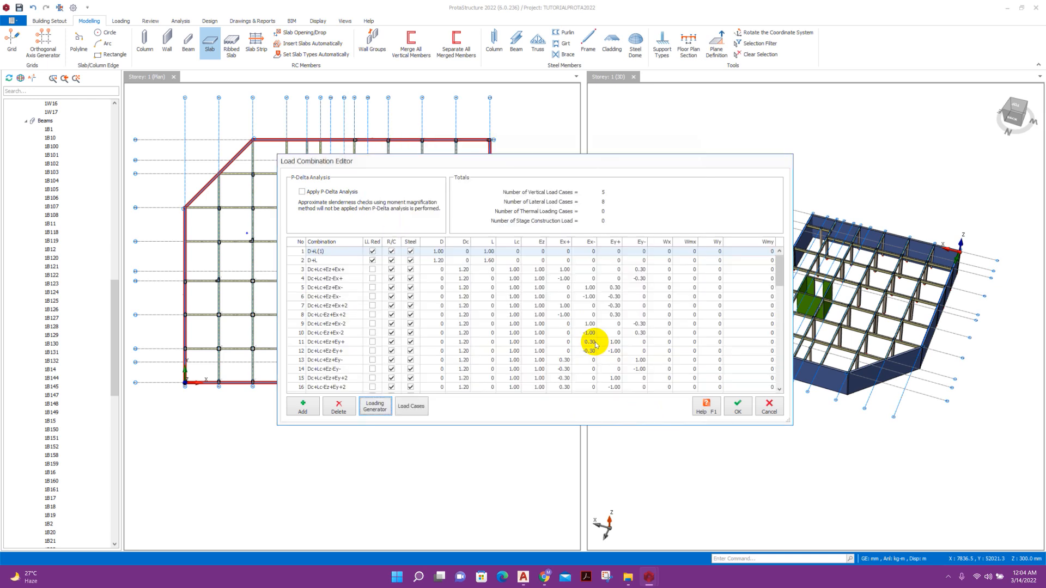
Enable P-Delta analysis and accept the load combinations.
scroll(590, 327, down, 10)
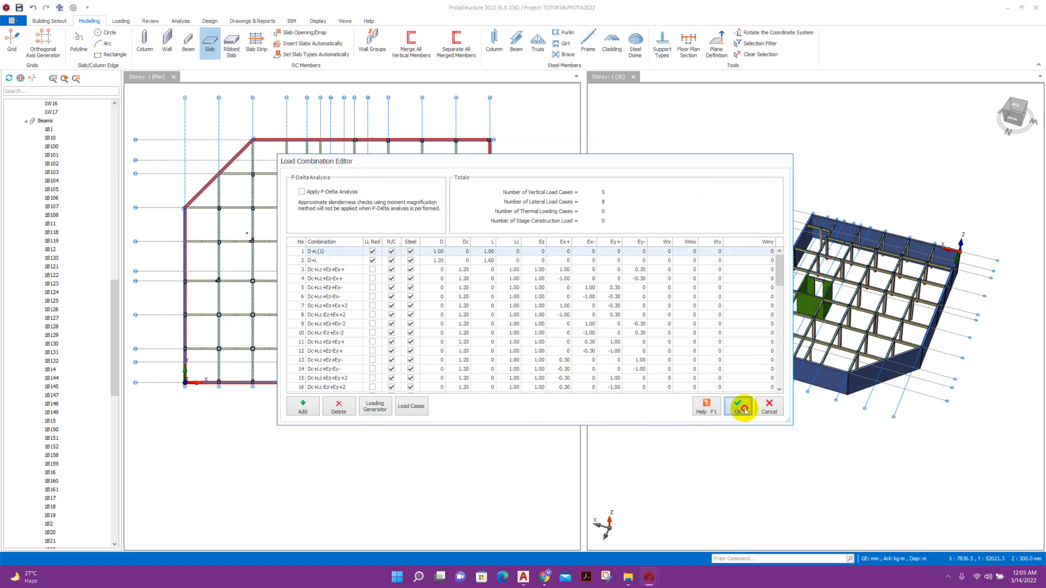
click(345, 192)
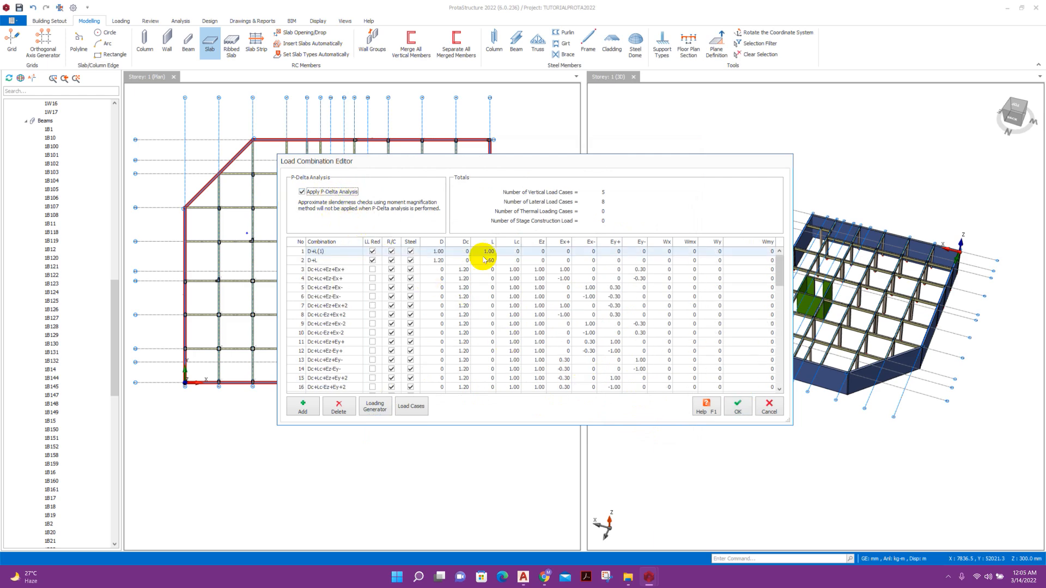
click(738, 406)
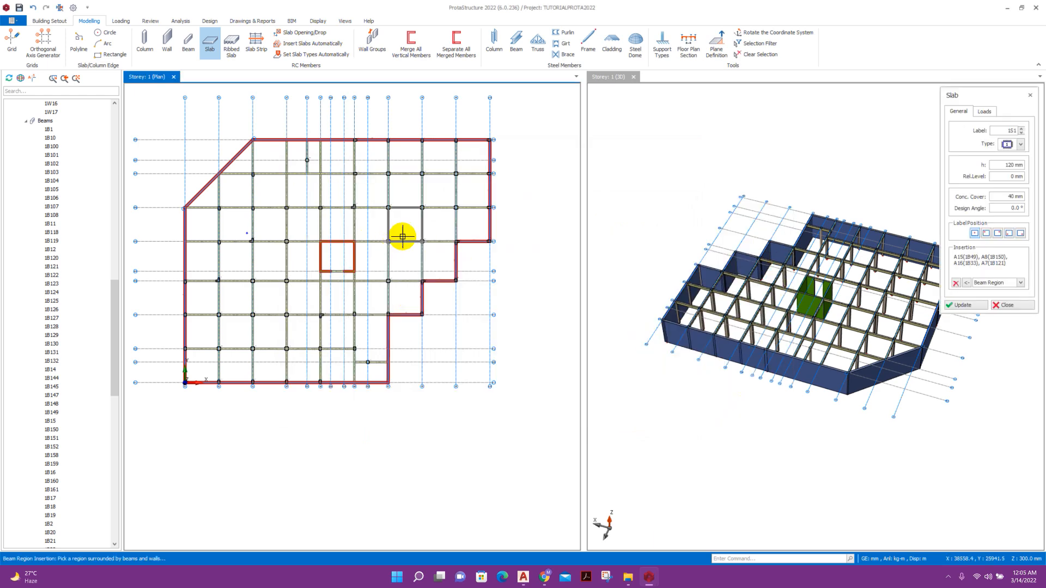
Edit the slab thickness, place a trial slab in the upper-right bay, then undo it.
middle_drag(470, 241, 481, 265)
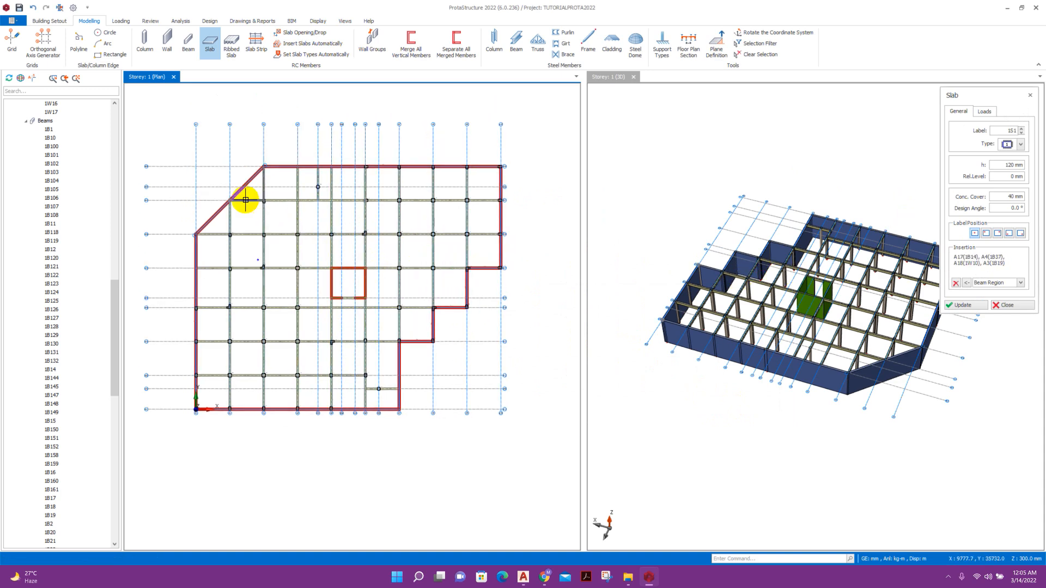
scroll(245, 198, down, 2)
click(1006, 165)
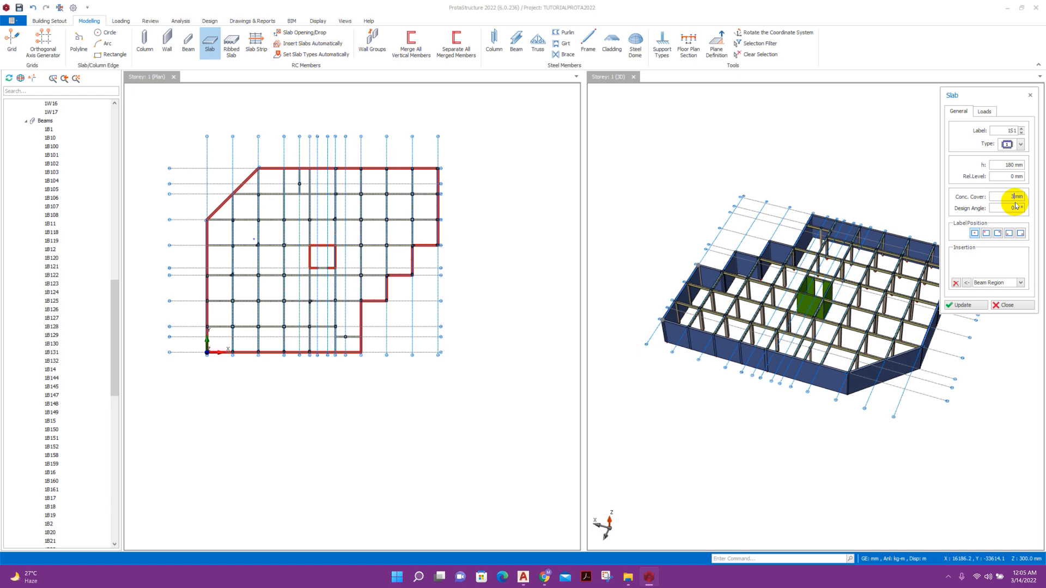
text(30)
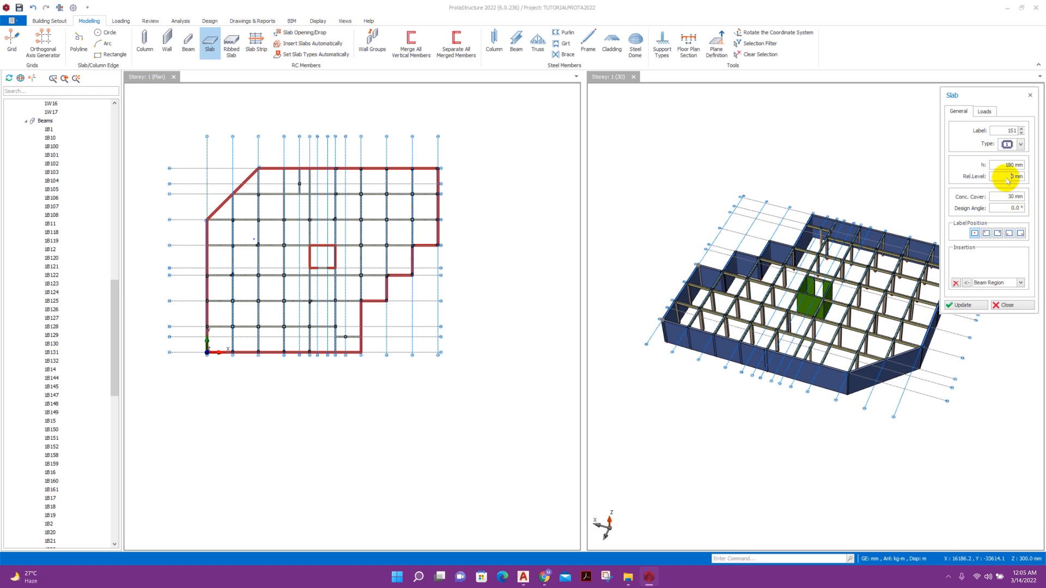
scroll(423, 205, up, 3)
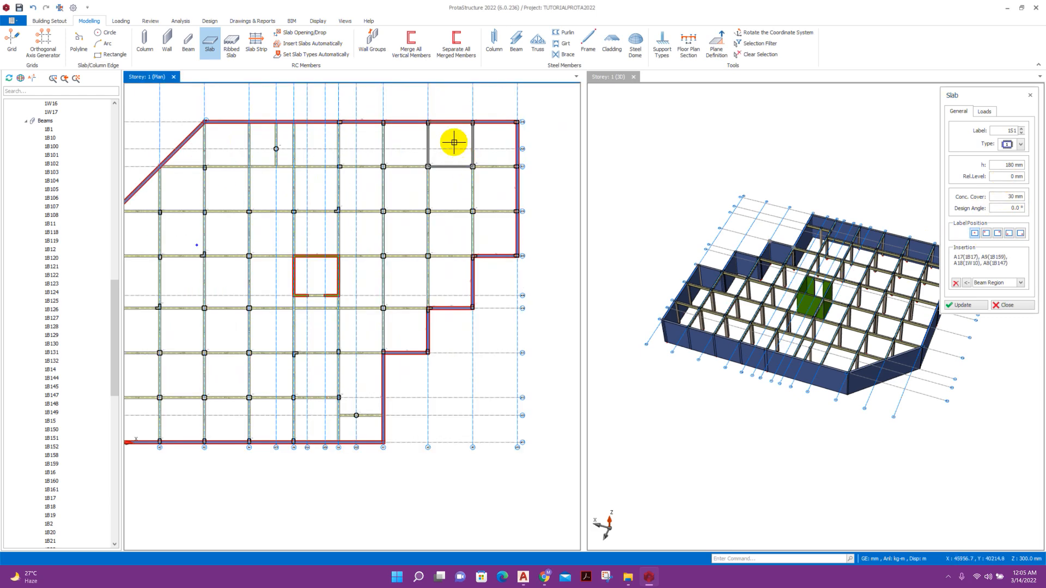
click(457, 195)
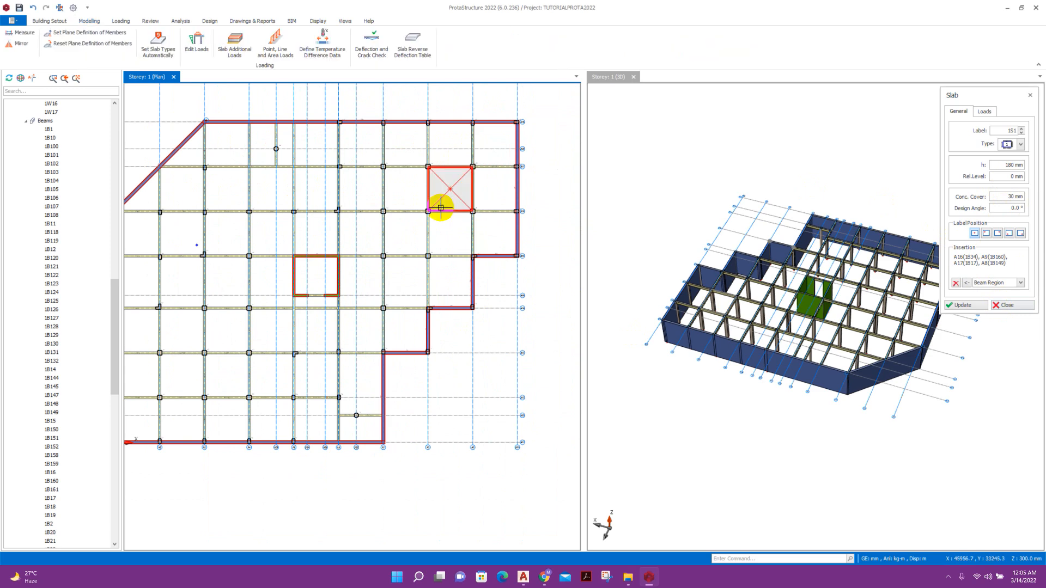
click(33, 8)
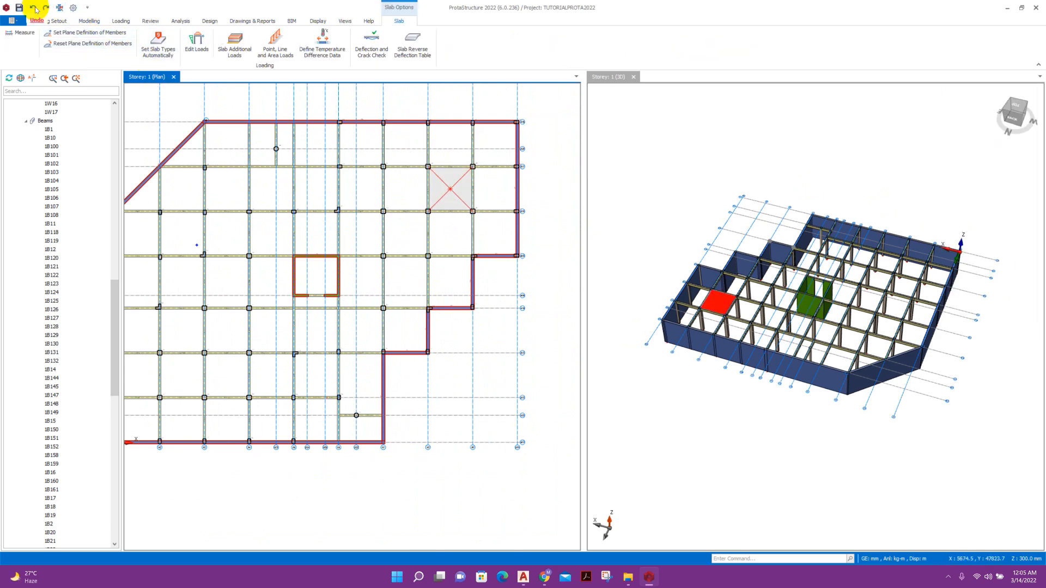
Set slab thickness to 180 mm, close slab settings, and window-select all storey 1 members.
scroll(502, 228, down, 3)
click(210, 44)
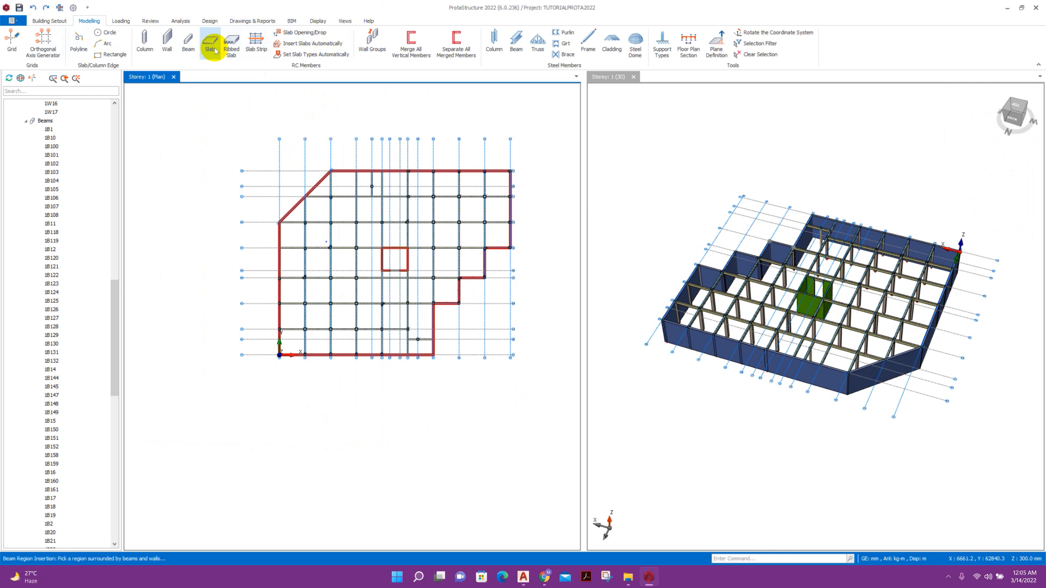
double_click(1011, 164)
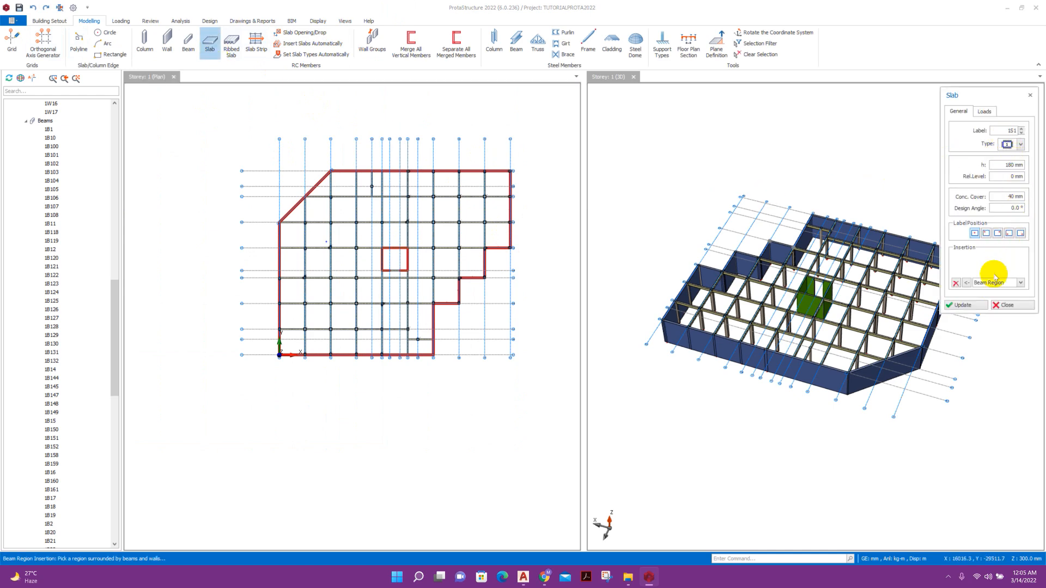
click(1007, 305)
scroll(512, 229, up, 2)
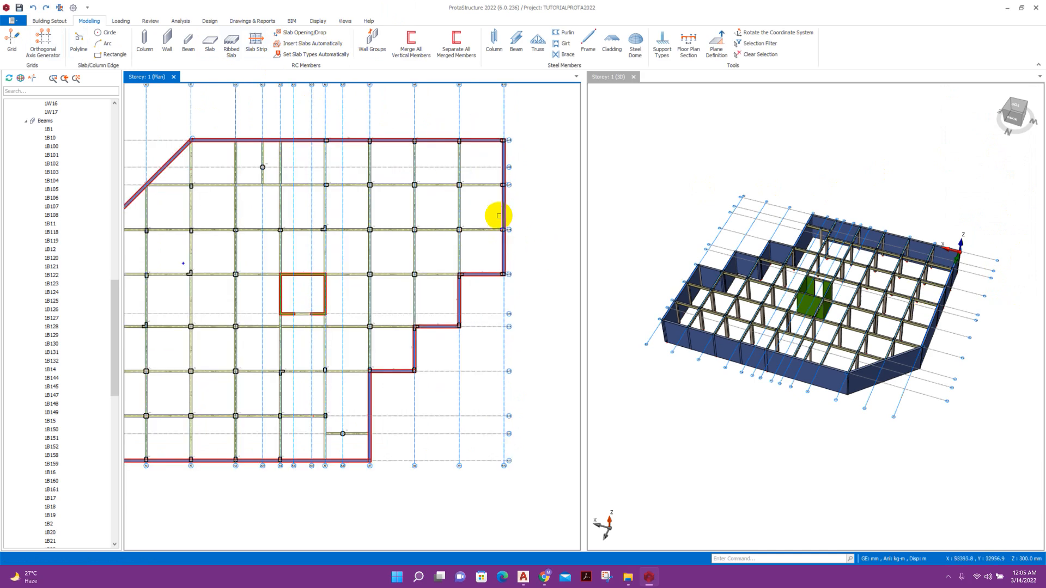
scroll(505, 215, down, 1)
drag(182, 151, 507, 402)
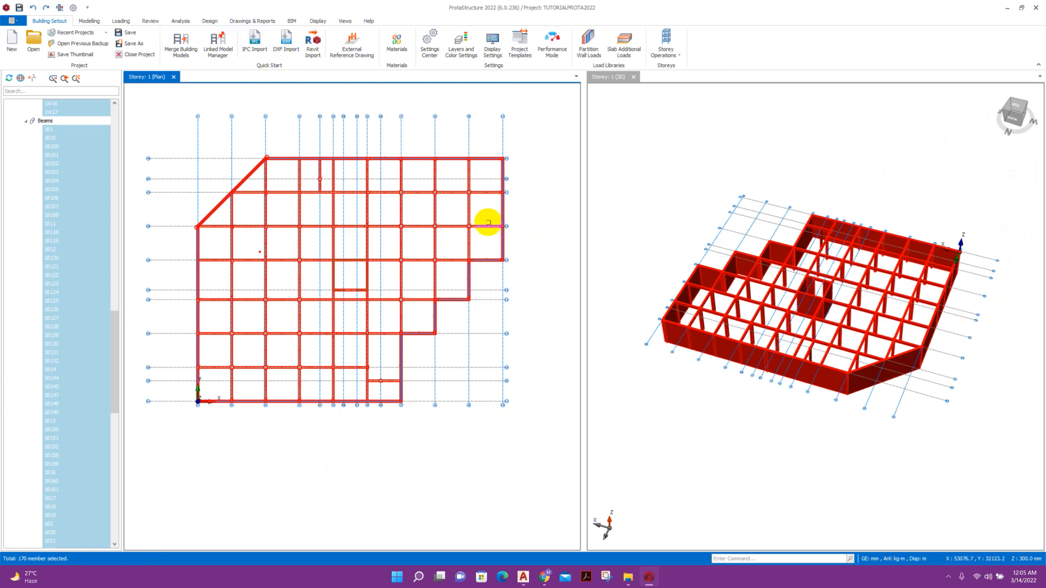
Automatically insert 180 mm slabs with 35 mm cover into all enclosed storey 1 bays.
click(90, 20)
click(209, 41)
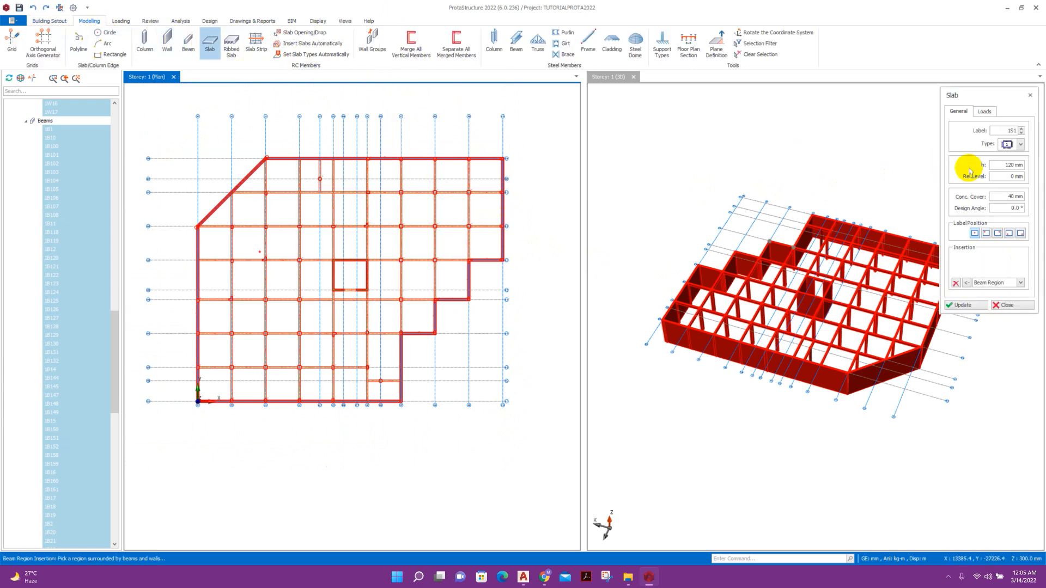
click(1009, 164)
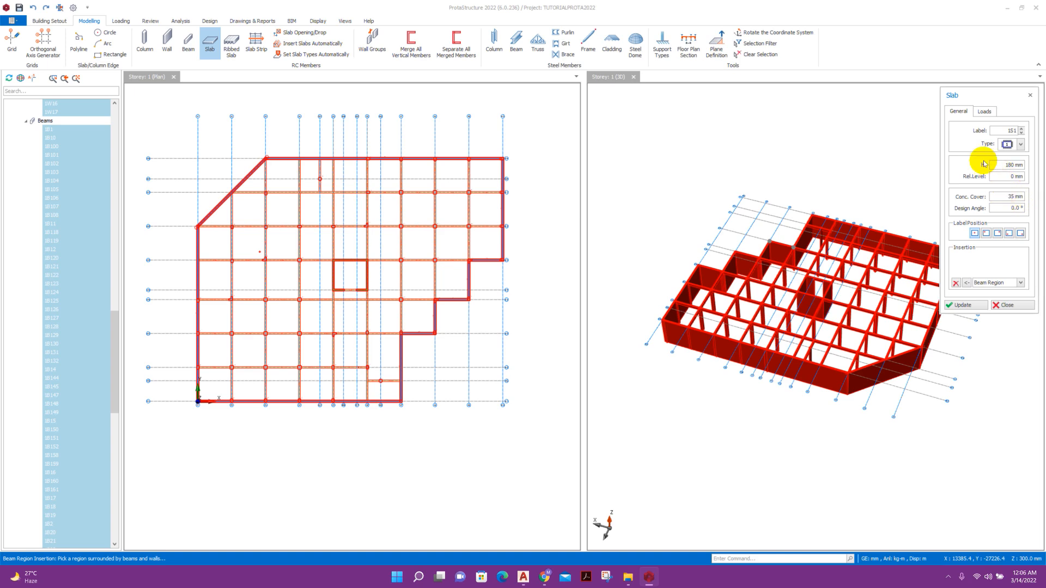
click(315, 45)
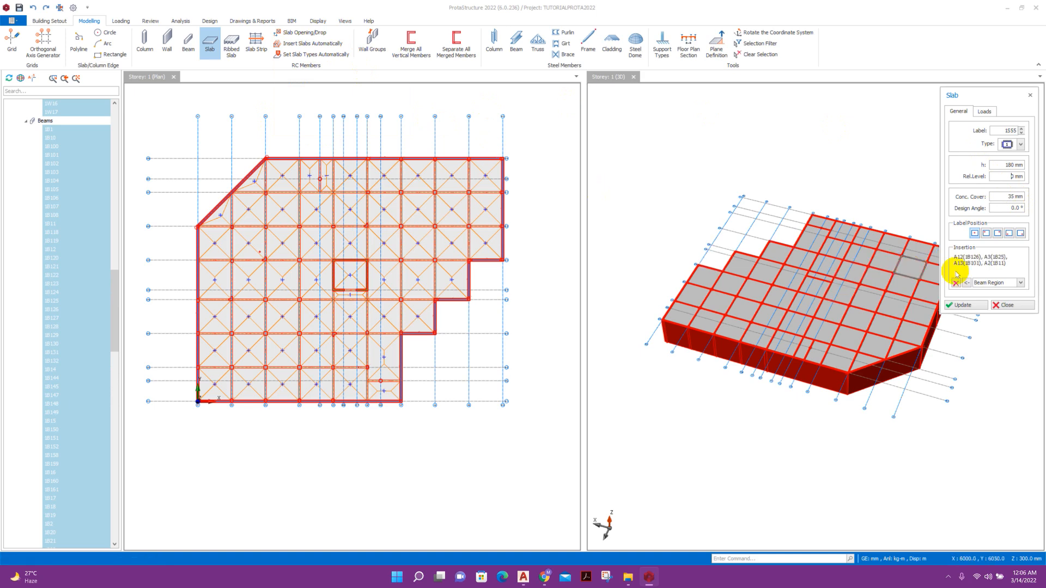
click(1003, 306)
Delete the slab covering the central lift-core opening.
scroll(346, 252, up, 5)
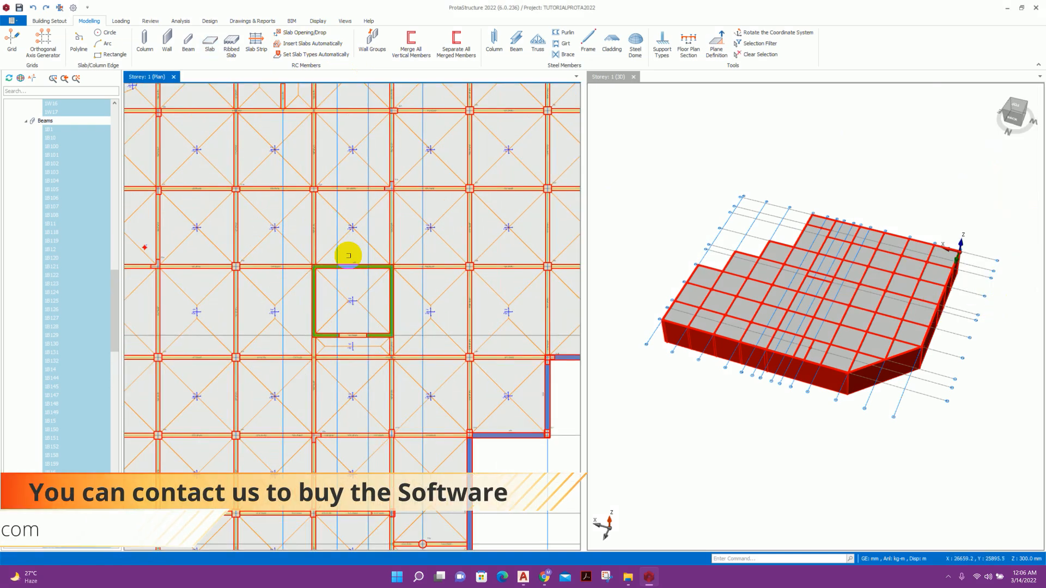
click(355, 303)
key(Delete)
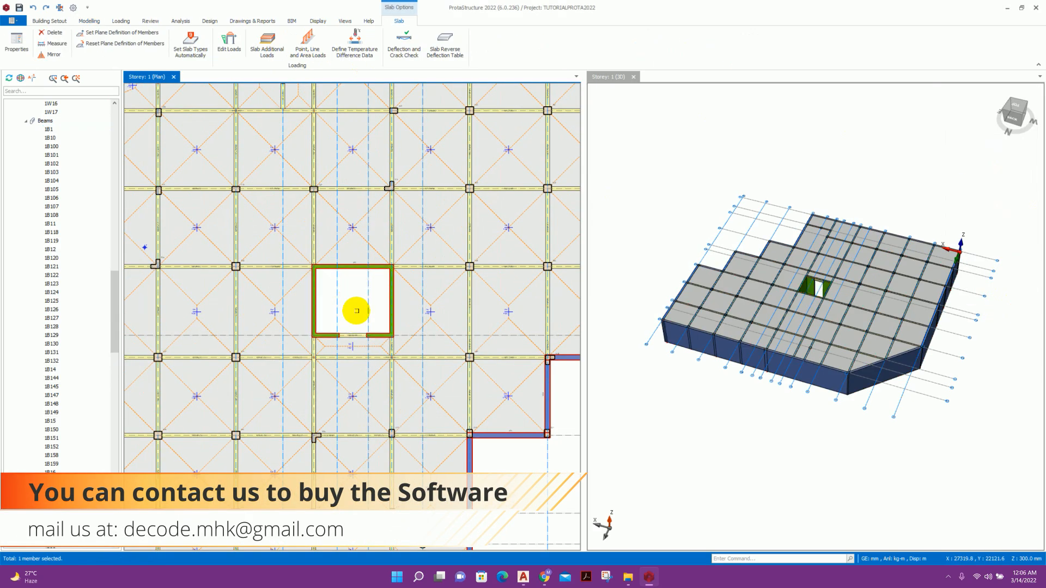
scroll(385, 299, down, 5)
middle_drag(385, 299, 376, 273)
click(297, 212)
drag(187, 145, 537, 423)
right_click(438, 267)
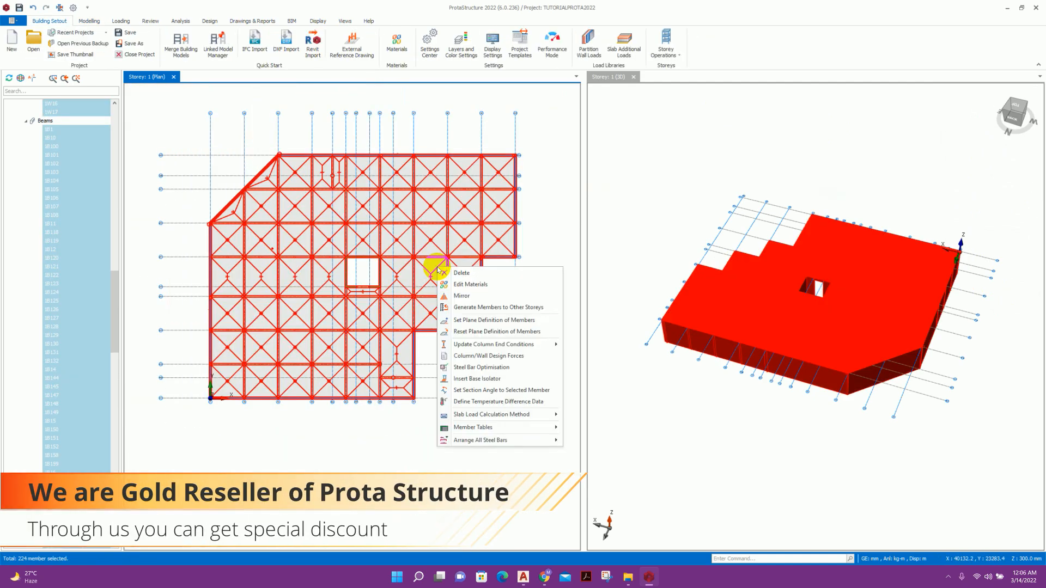
mouse_move(497, 427)
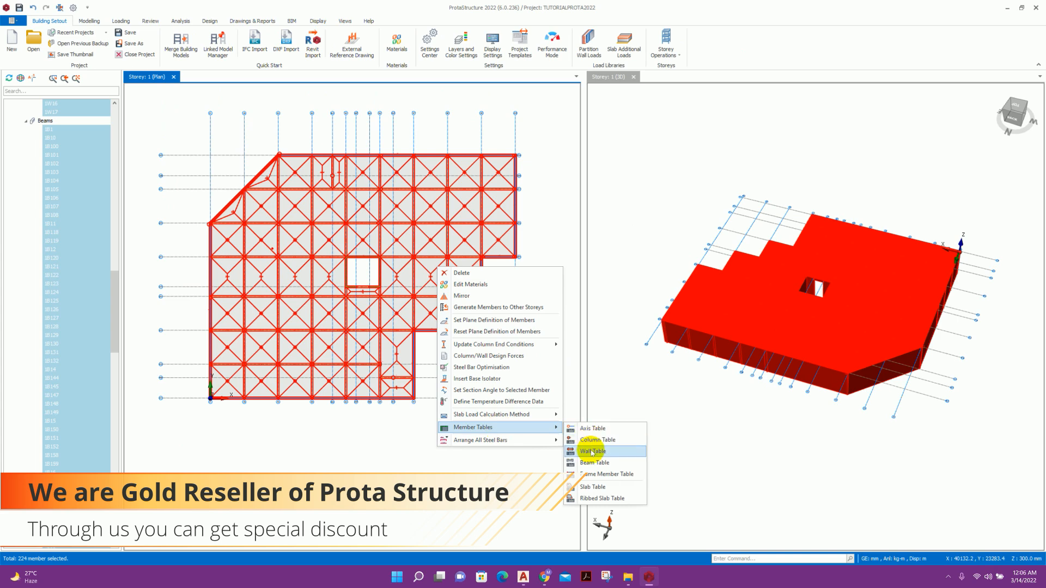
click(594, 487)
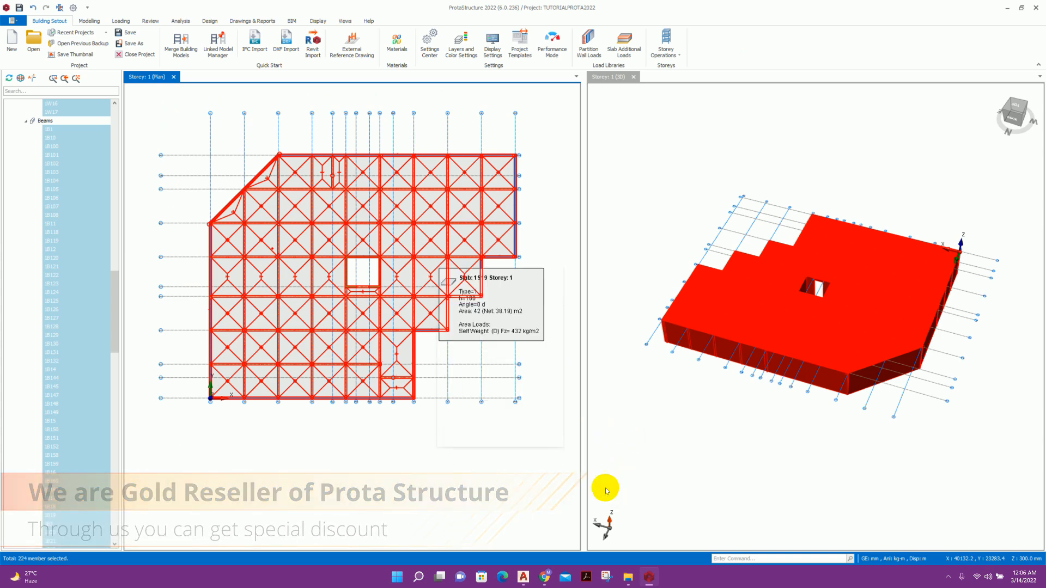
drag(626, 192, 701, 175)
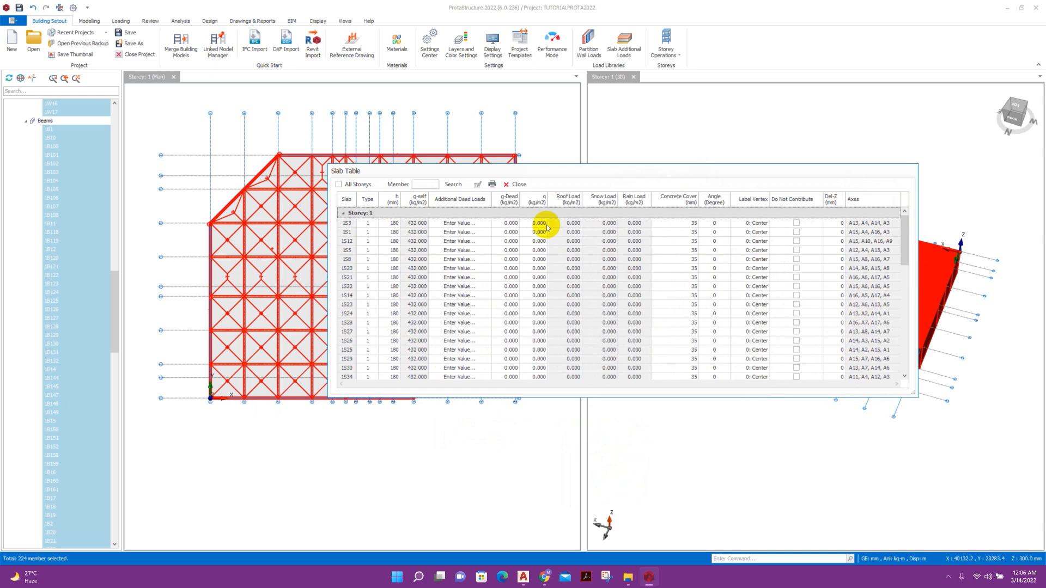
click(508, 202)
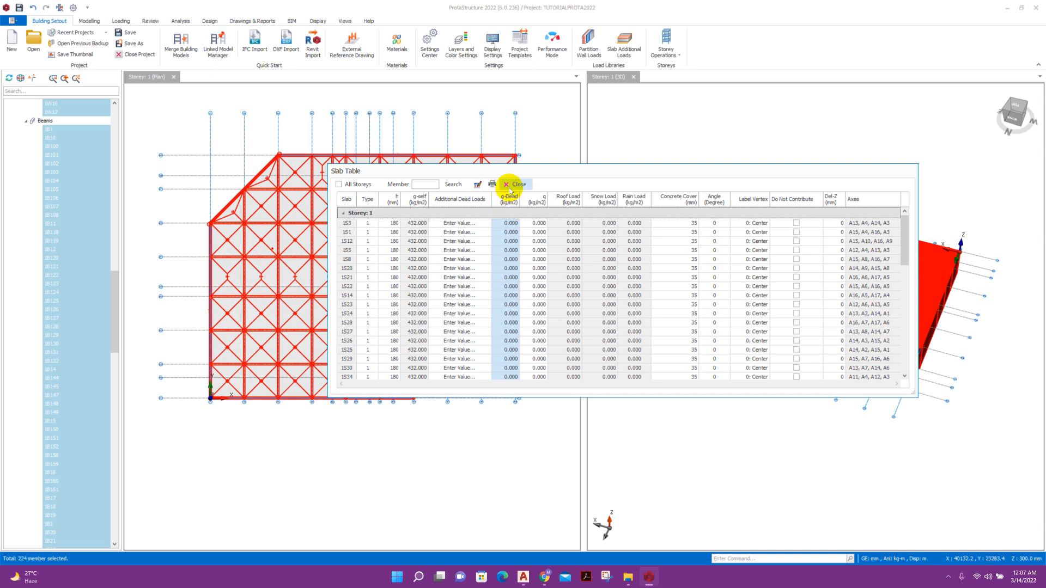
click(510, 189)
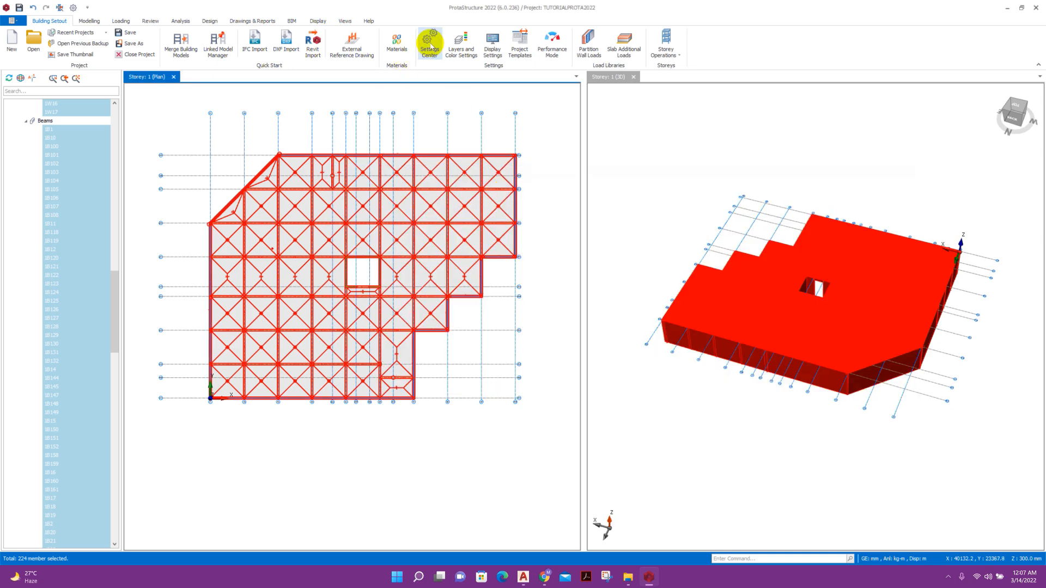
Switch Unit and Format settings to the SI system, loading its default units.
click(429, 41)
click(328, 196)
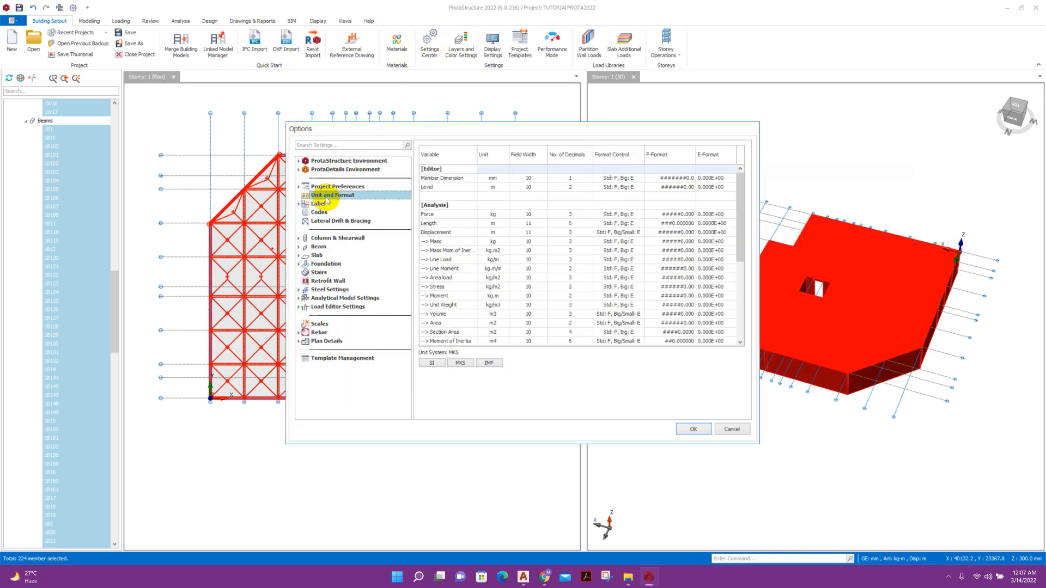
click(432, 363)
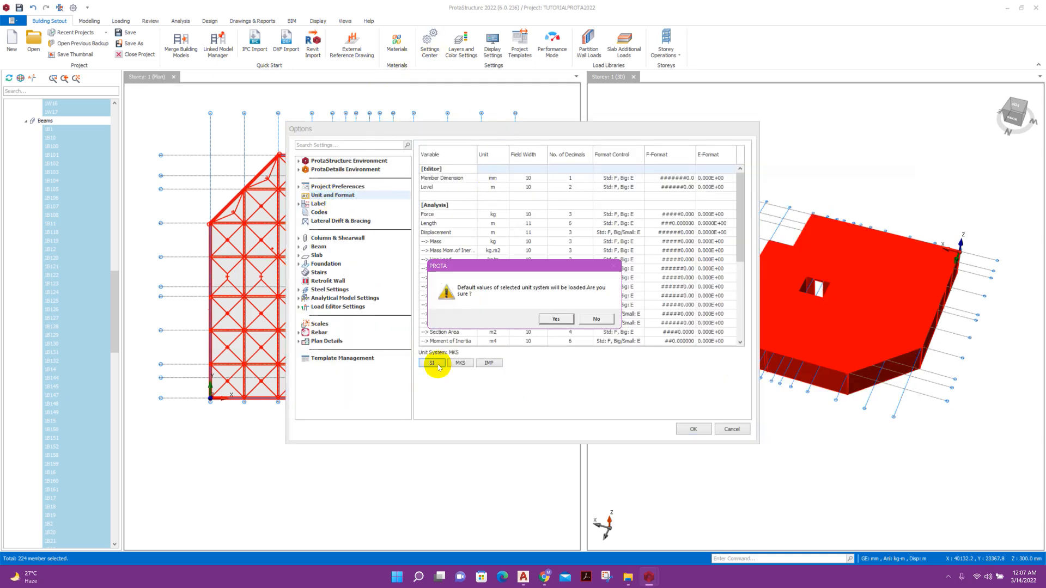
click(556, 319)
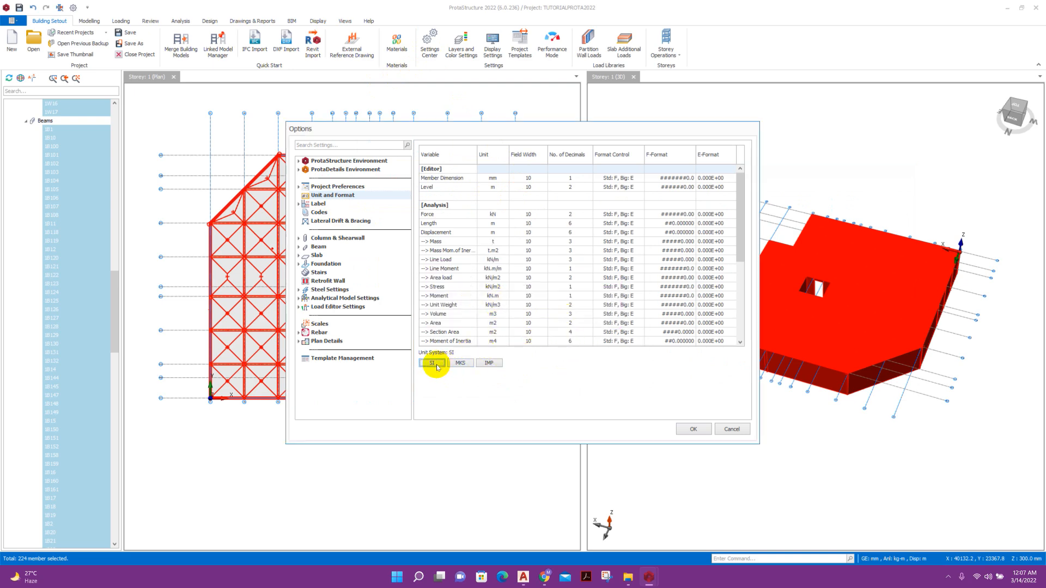
click(688, 429)
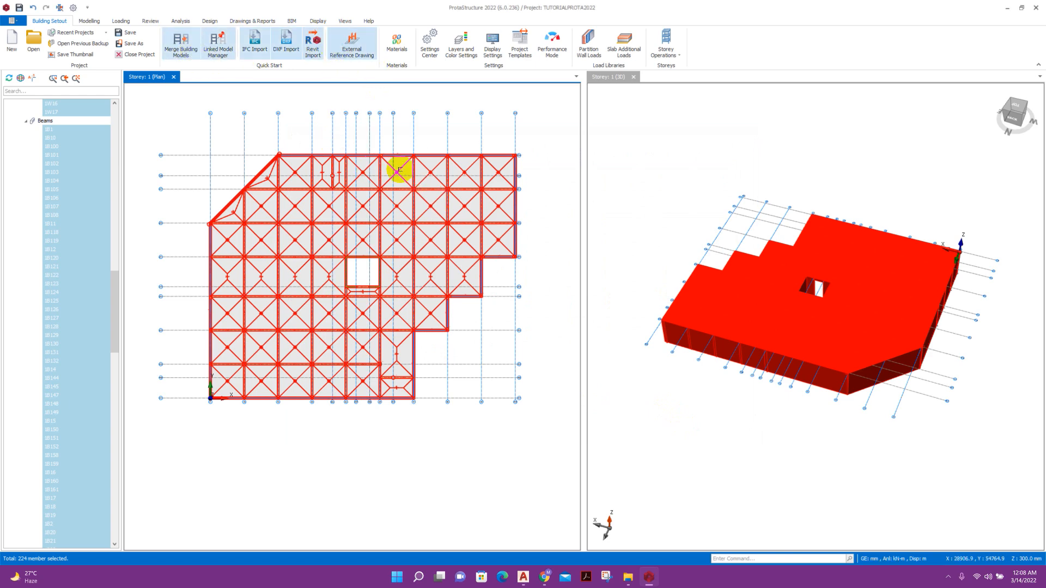
Open the Slab Table and set the g-Dead load of all slabs to 2 kN/m2.
right_click(474, 219)
mouse_move(536, 380)
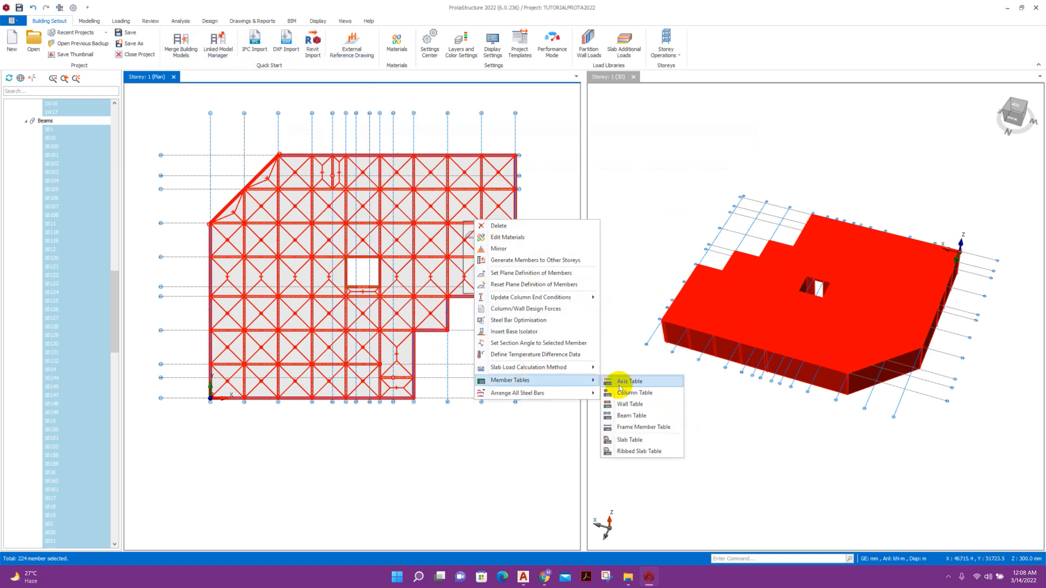
click(631, 440)
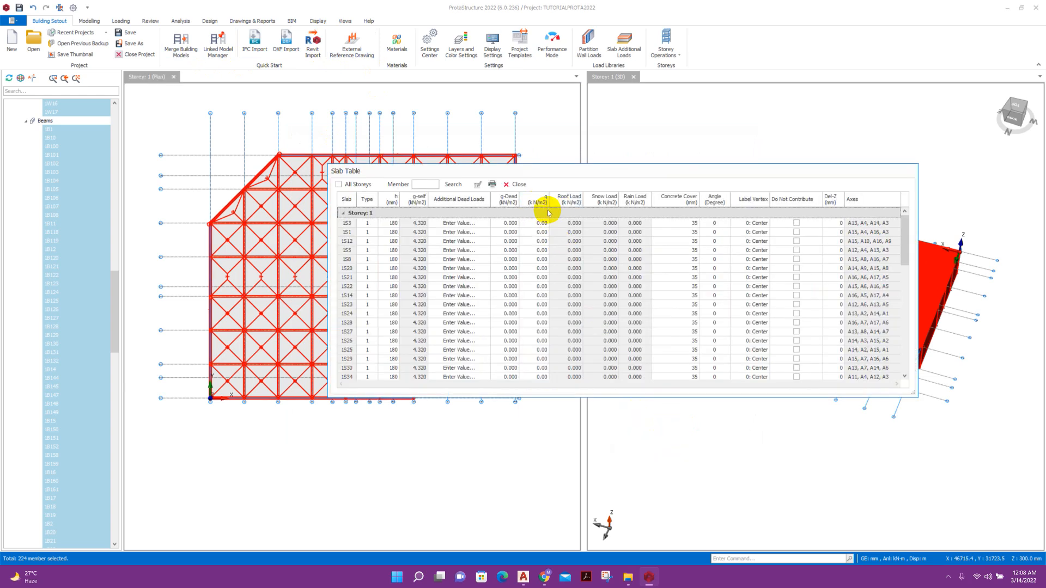
click(502, 205)
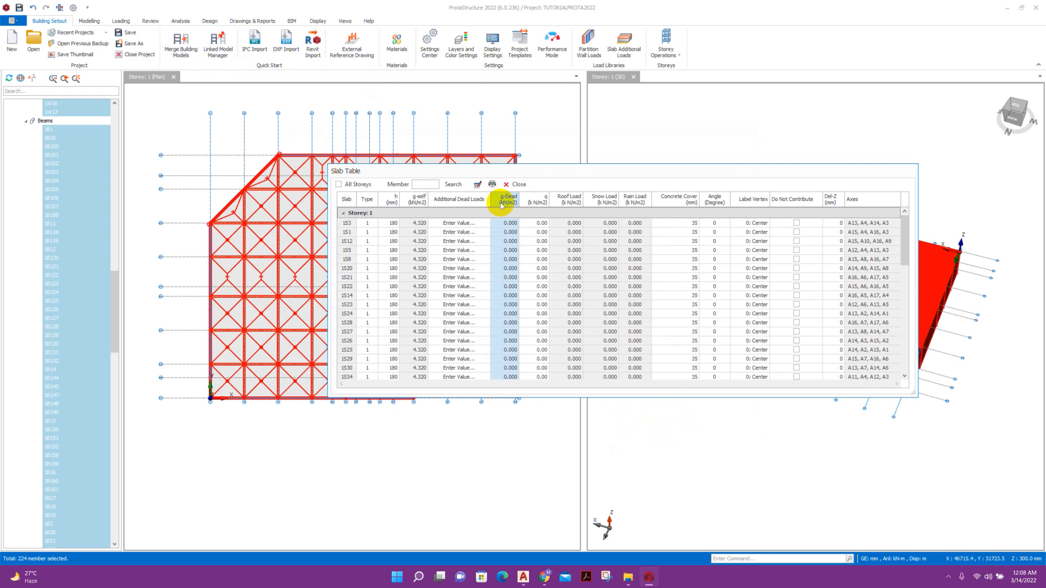
click(477, 183)
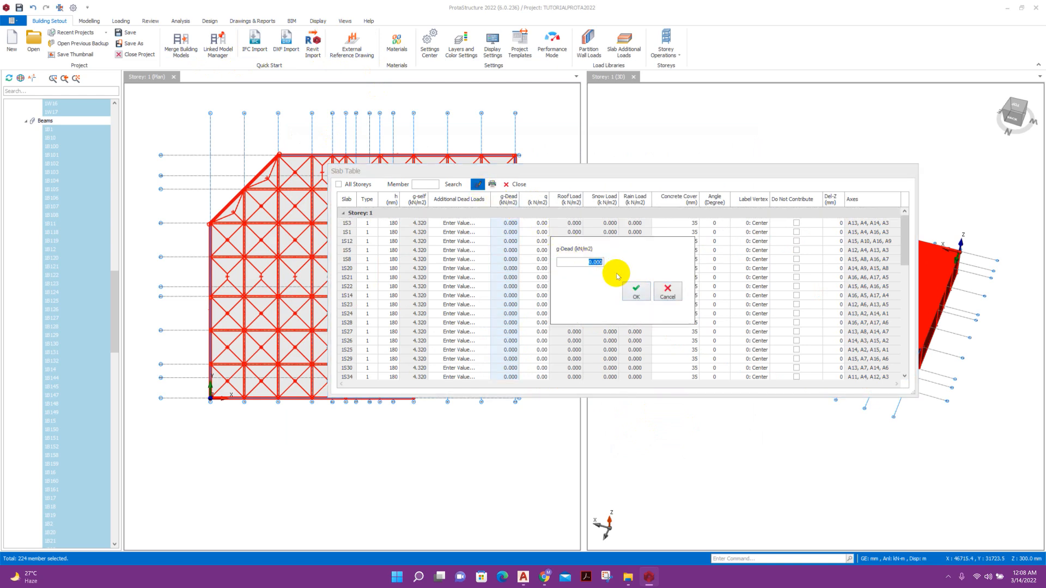
click(636, 291)
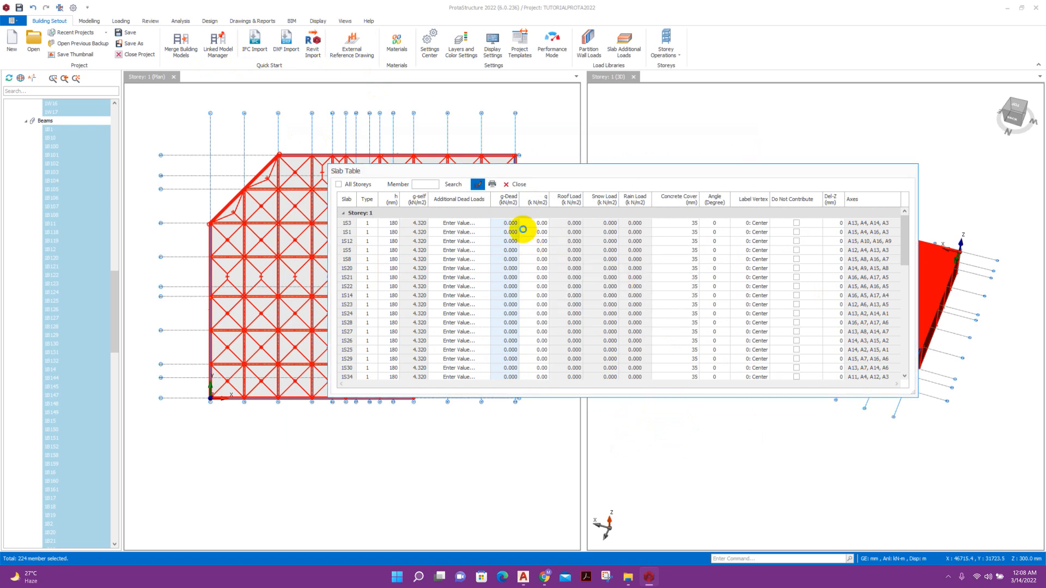
Set the q live load of all slabs to 2 kN/m2 and close the table.
click(537, 204)
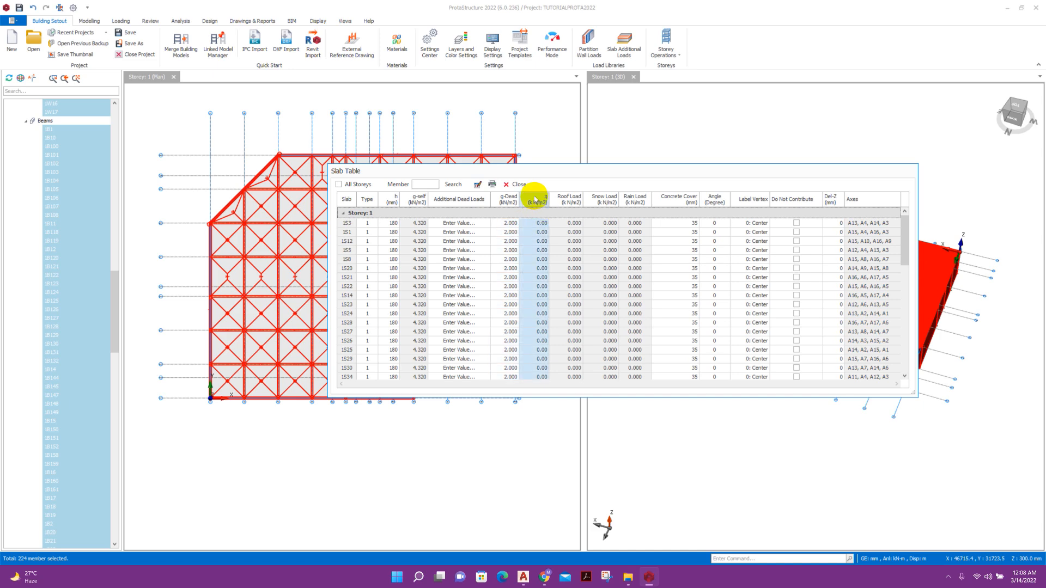
click(477, 186)
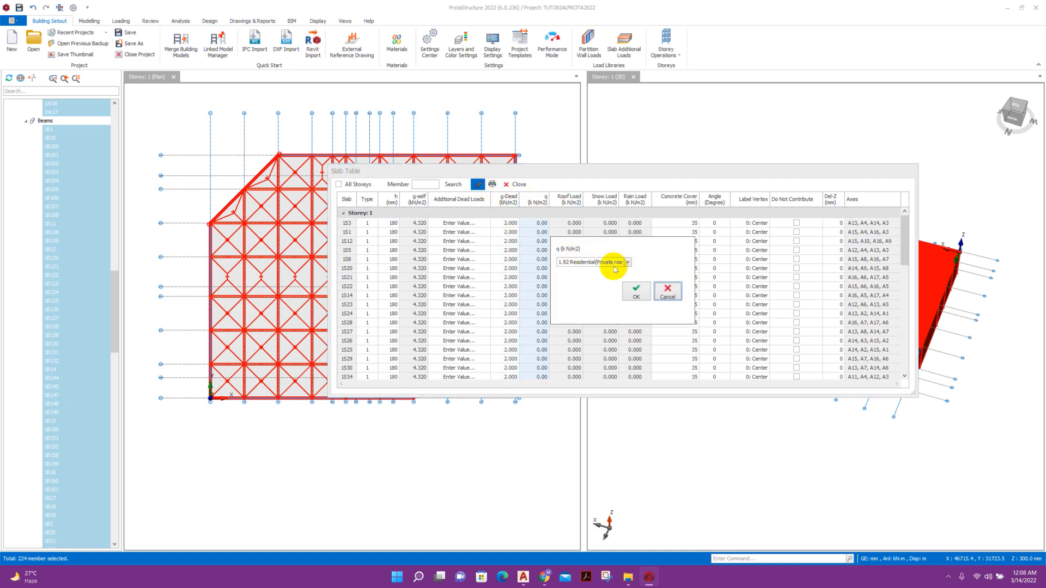
click(627, 263)
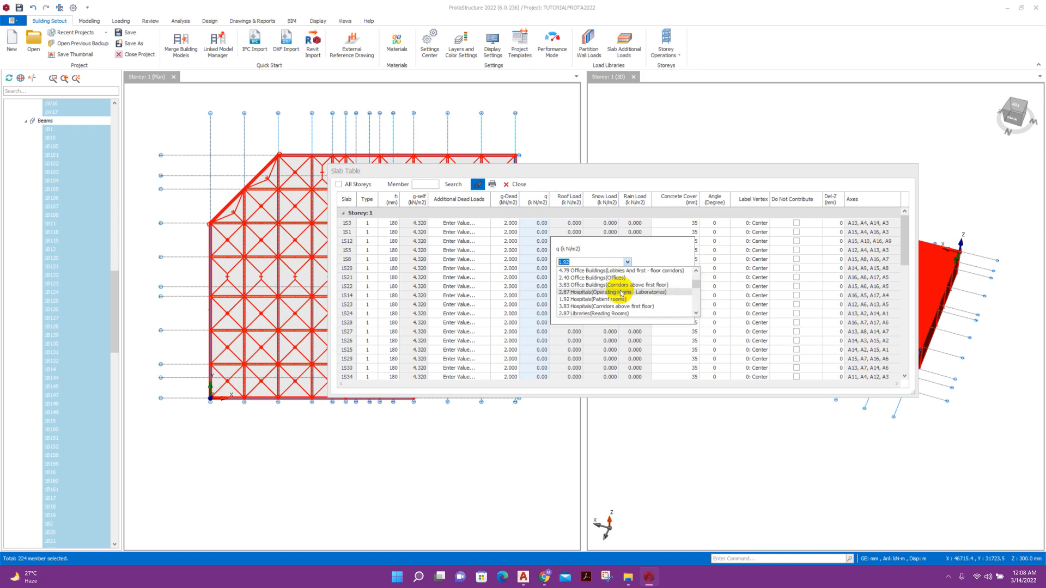
click(563, 262)
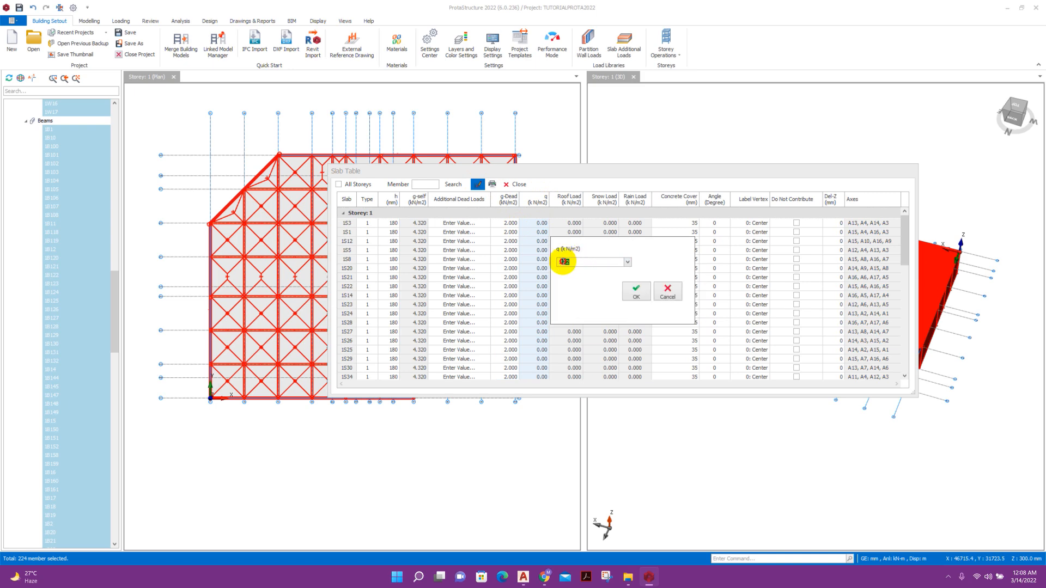
text(2.)
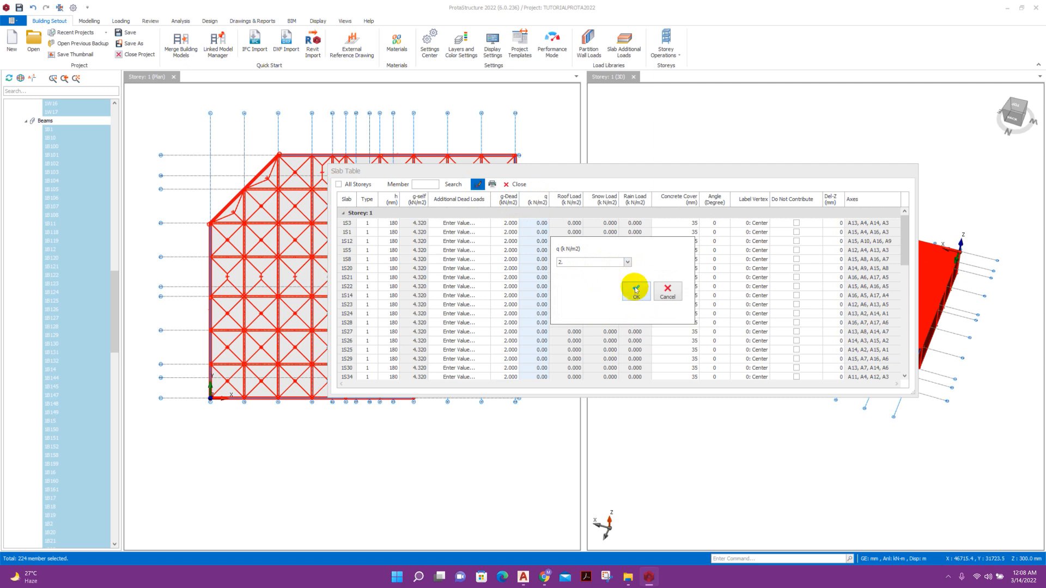
click(635, 292)
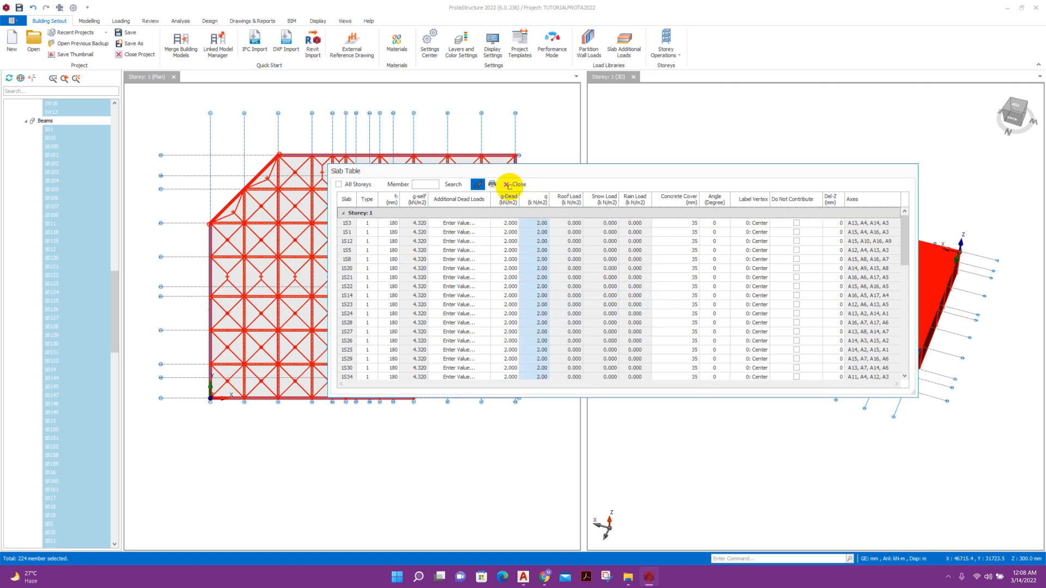
click(512, 186)
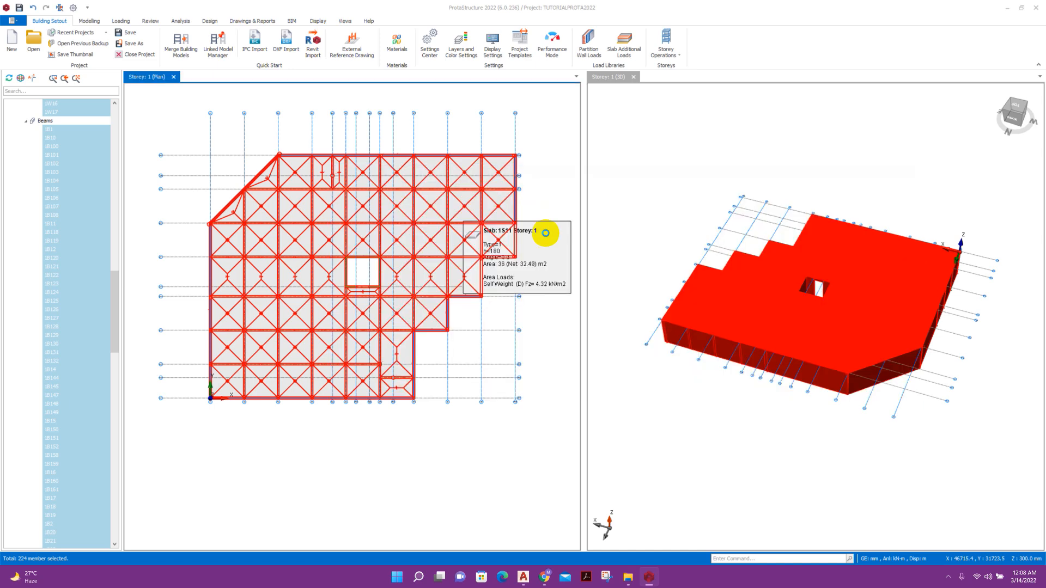
Window-select all storey 1 members and automatically assign slab types (Types 1–4) to every slab.
scroll(469, 245, down, 2)
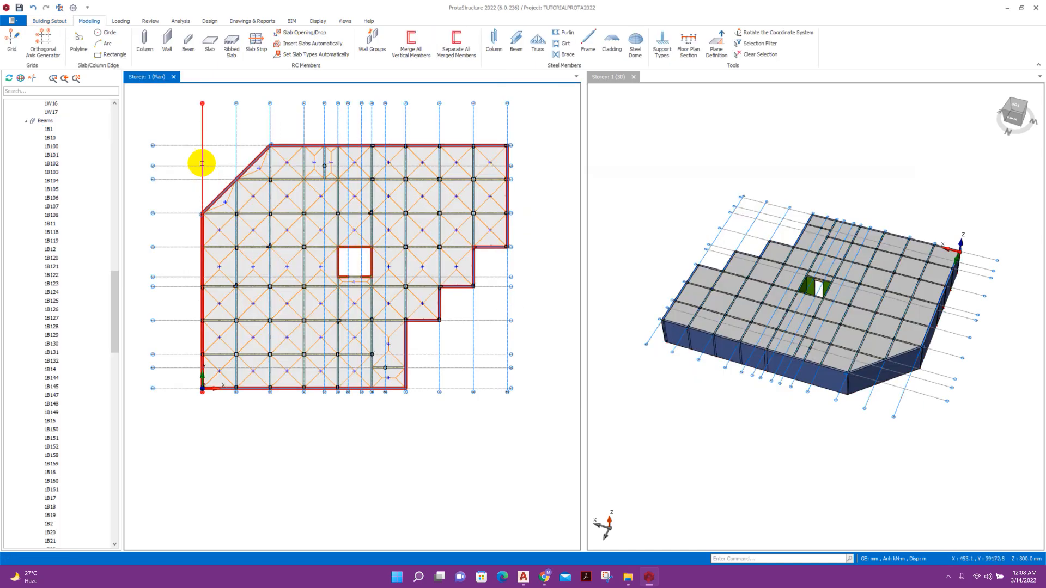
drag(187, 140, 531, 349)
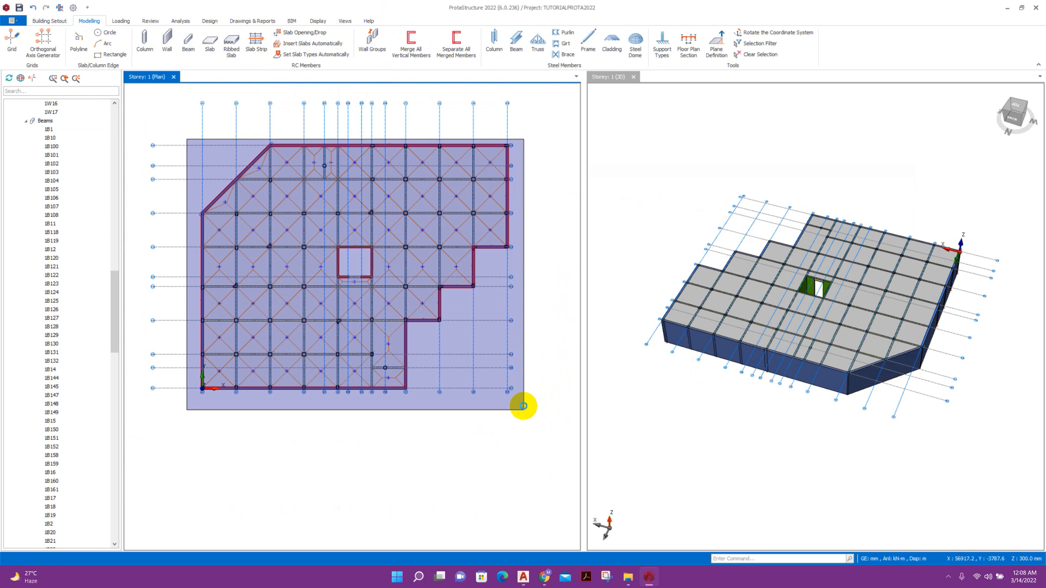
drag(523, 406, 520, 402)
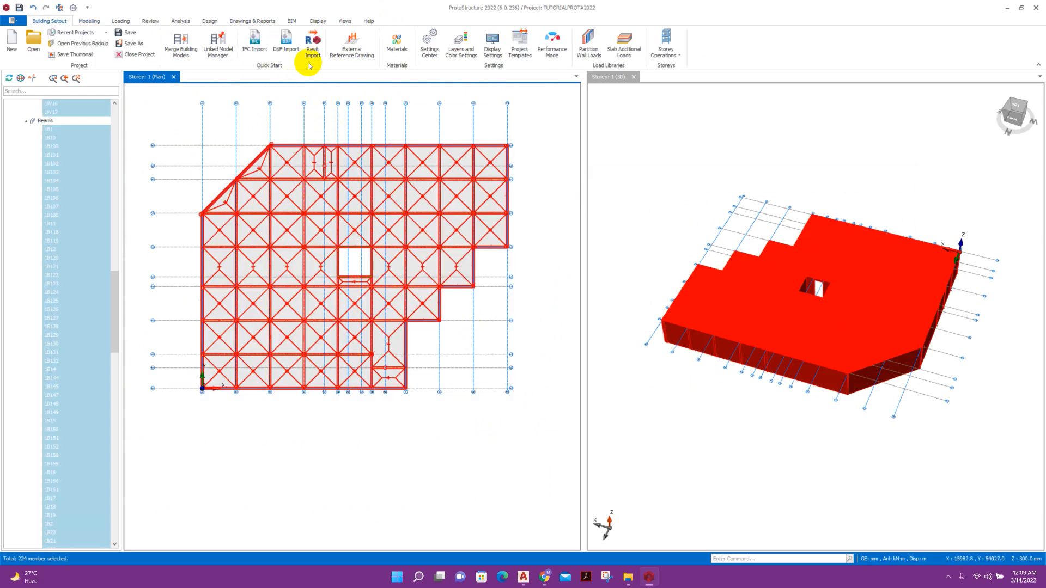
click(89, 21)
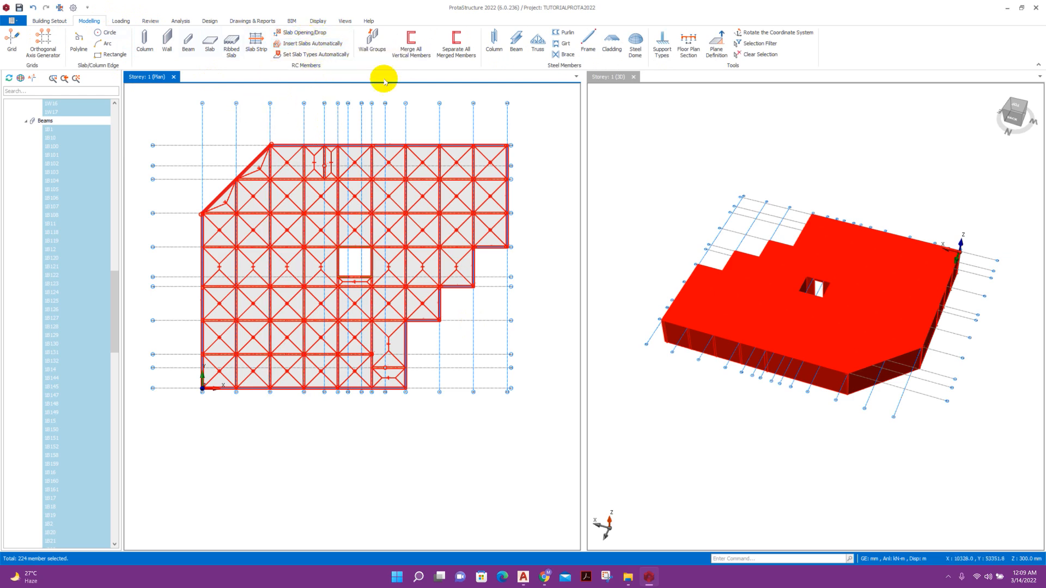
click(323, 55)
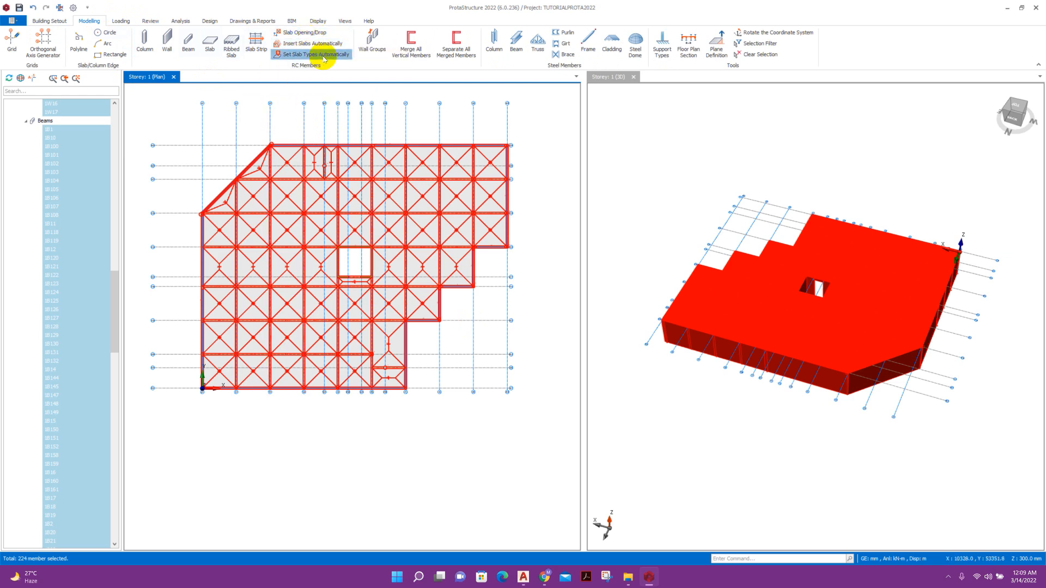
click(556, 347)
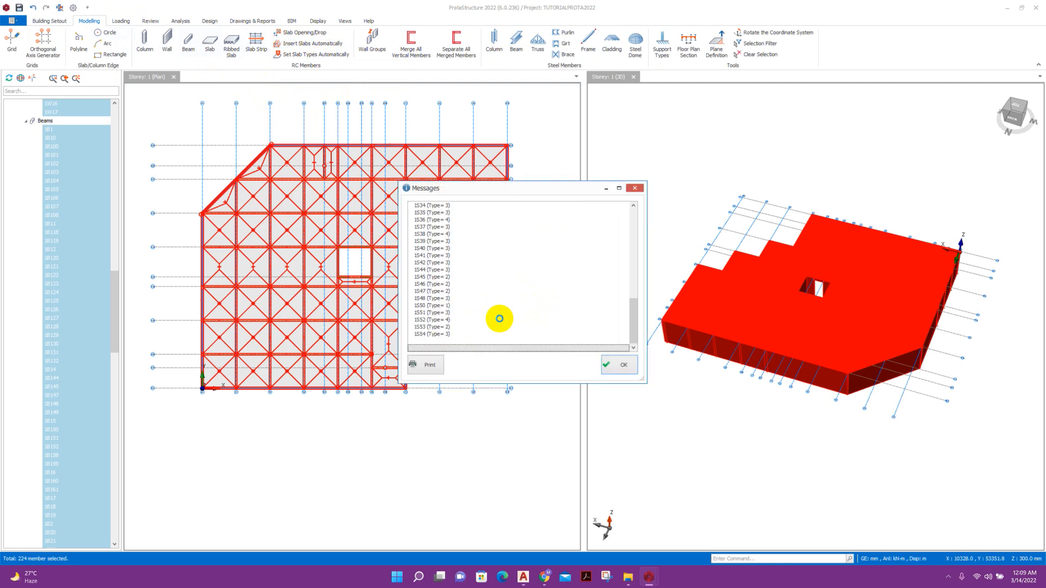
click(620, 364)
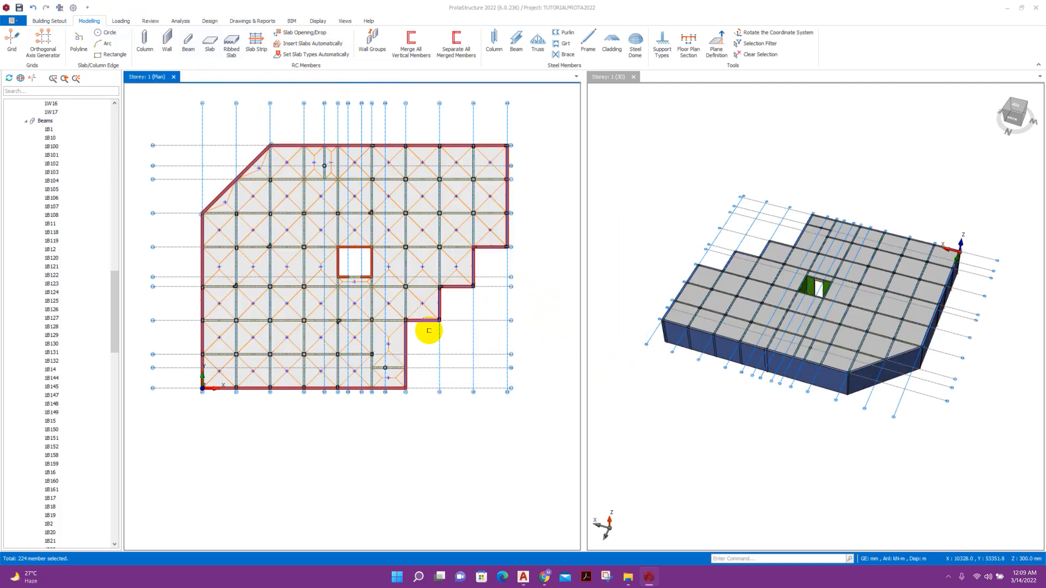
Recentre the storey 1 plan and clear the member selection.
middle_drag(473, 302, 475, 334)
scroll(444, 316, up, 2)
scroll(444, 316, down, 2)
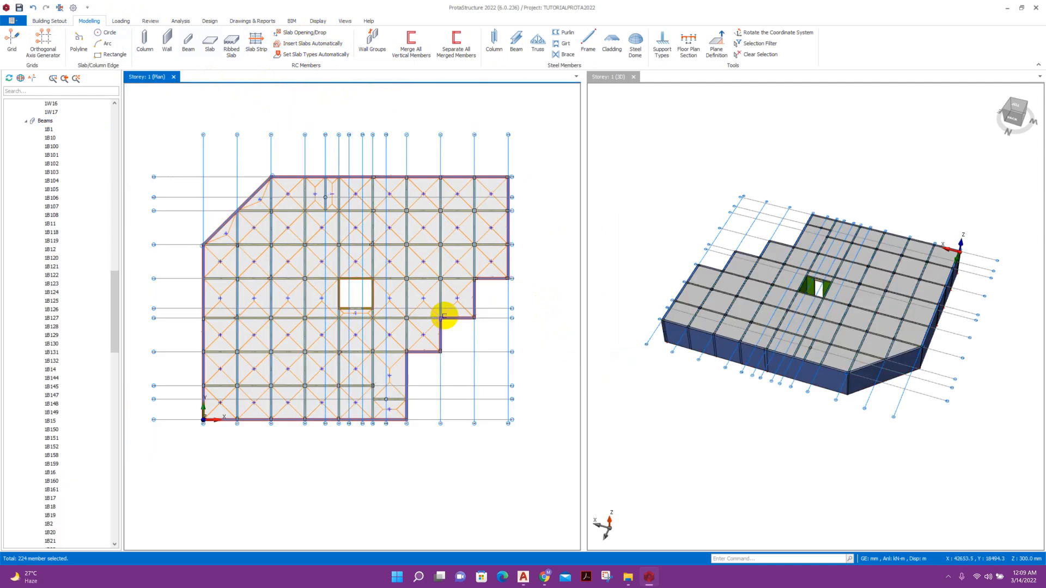
click(716, 359)
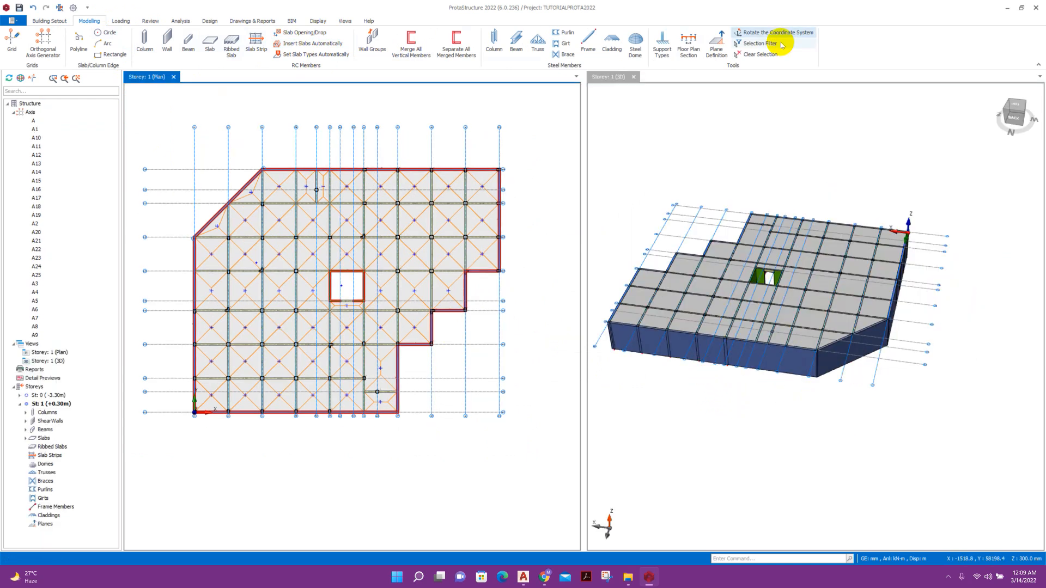
click(64, 23)
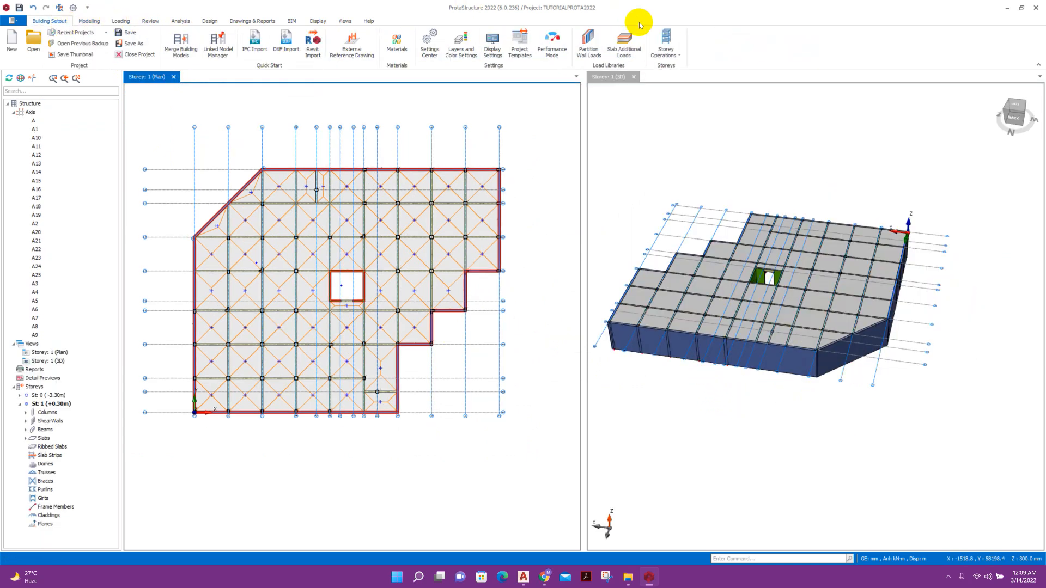
Bring up the Add Storey prompt from Storey Operations > Insert Storey.
click(666, 43)
click(707, 150)
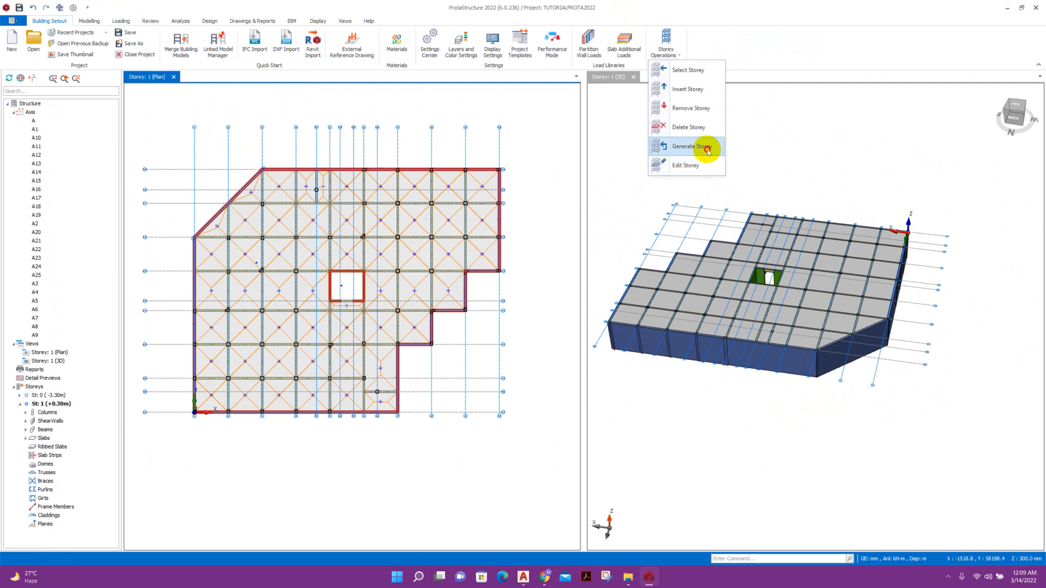
click(695, 94)
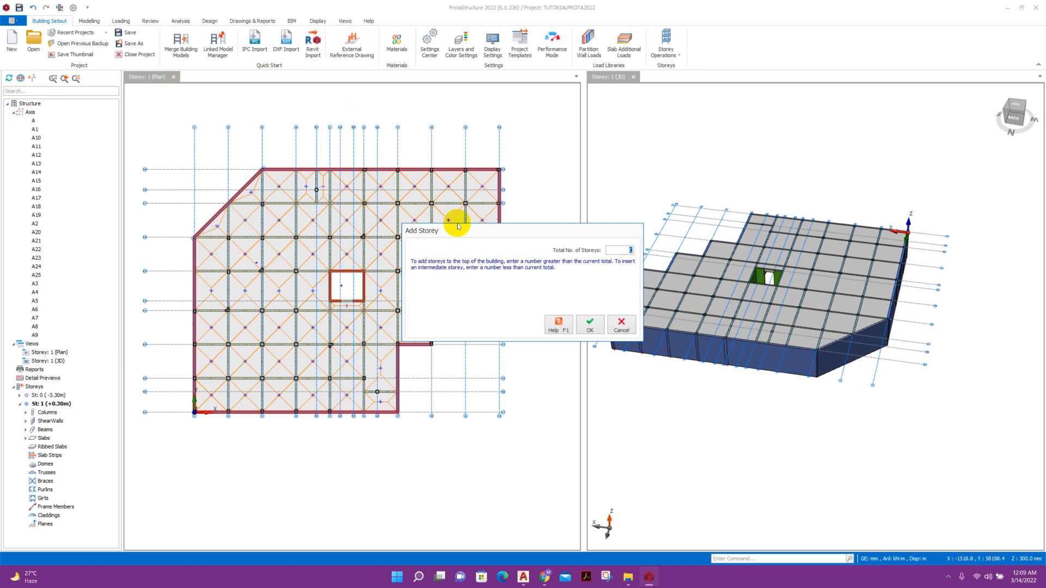
Switch to the AutoCAD STRUCTURAL PLAN showing the FIRST TO 8TH FLOOR PLAN.
click(523, 580)
scroll(632, 374, down, 5)
scroll(574, 374, up, 2)
scroll(390, 379, up, 3)
scroll(355, 427, up, 4)
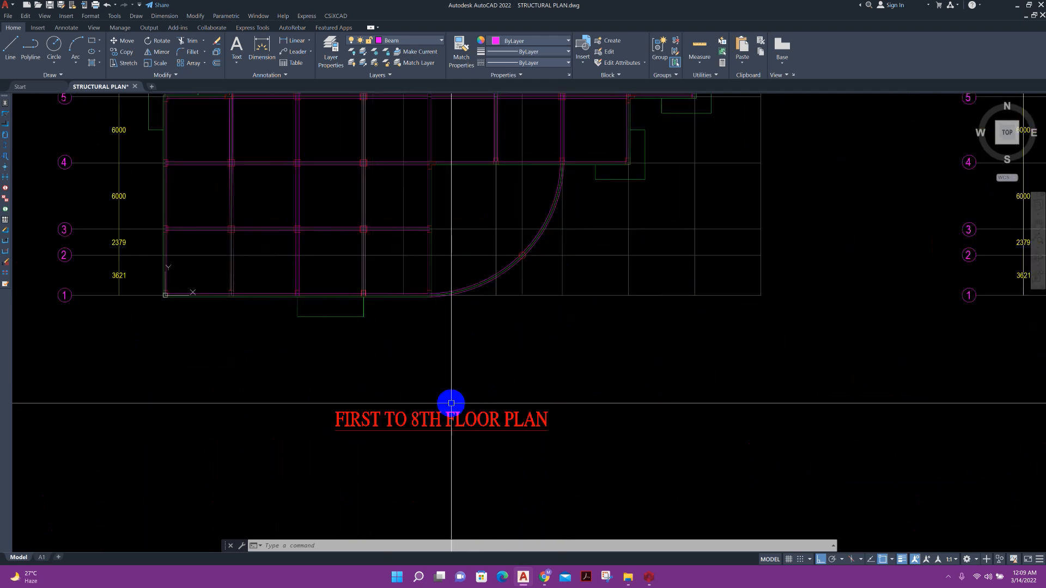
Zoom in on the FIRST TO 8TH FLOOR PLAN title, then return to ProtaStructure's Add Storey prompt.
scroll(454, 433, up, 4)
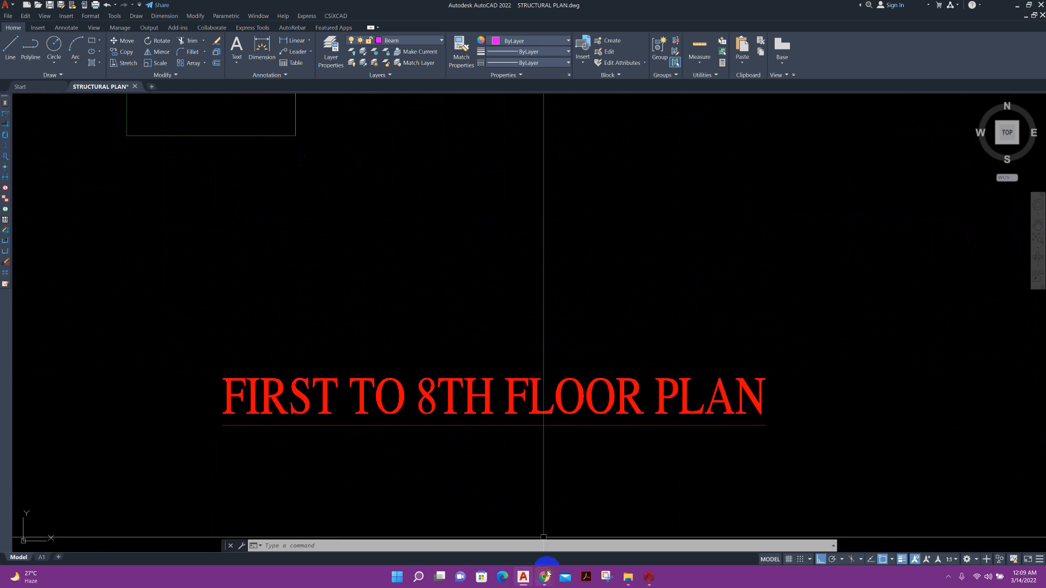
click(649, 577)
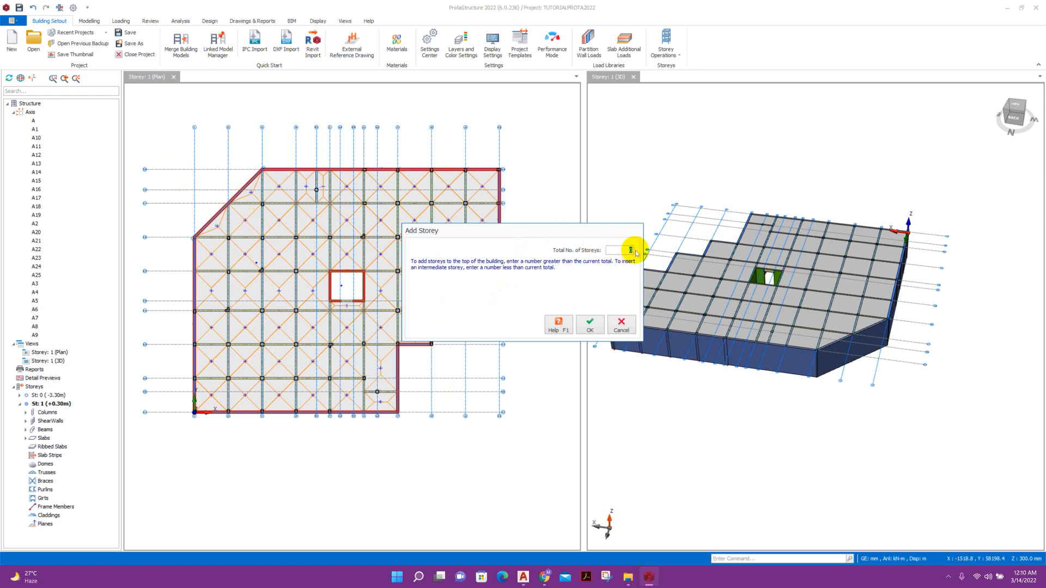
Set the building's total number of storeys to 9 and accept the warning.
click(591, 327)
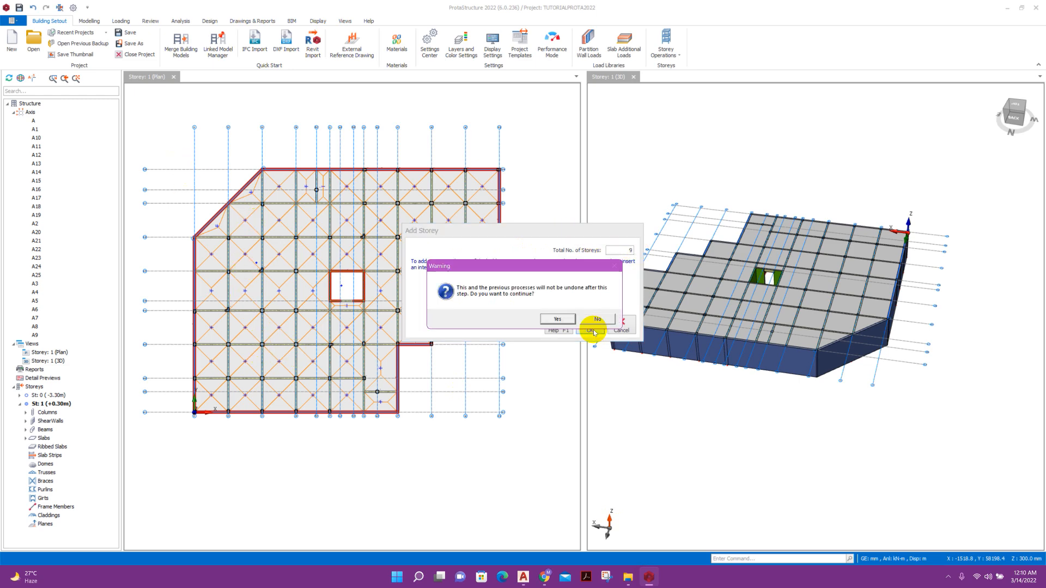
click(556, 320)
scroll(412, 288, down, 3)
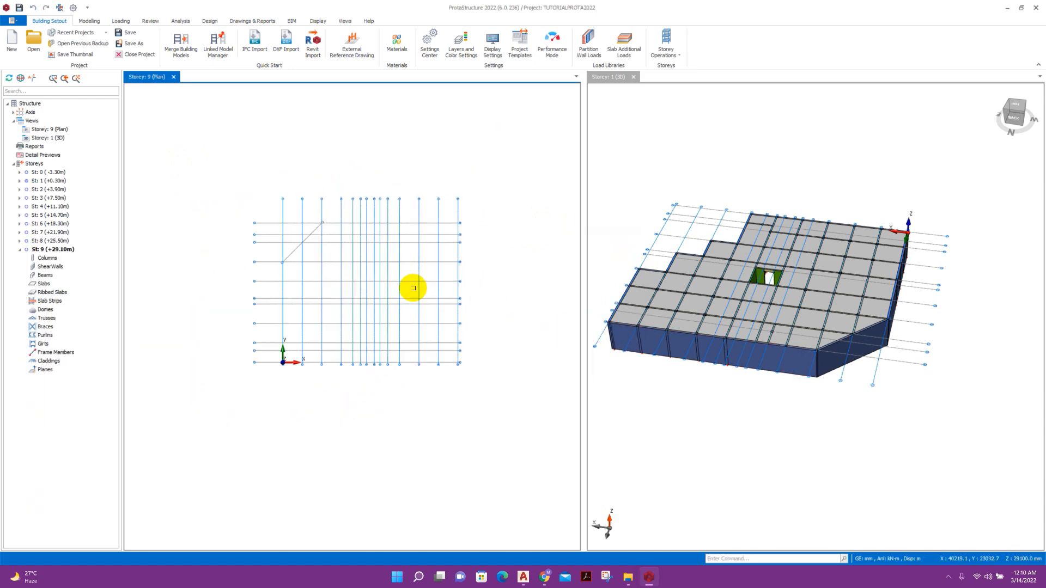
Generate storey 2 from storey 1, copying its columns, walls, beams and slabs.
click(679, 57)
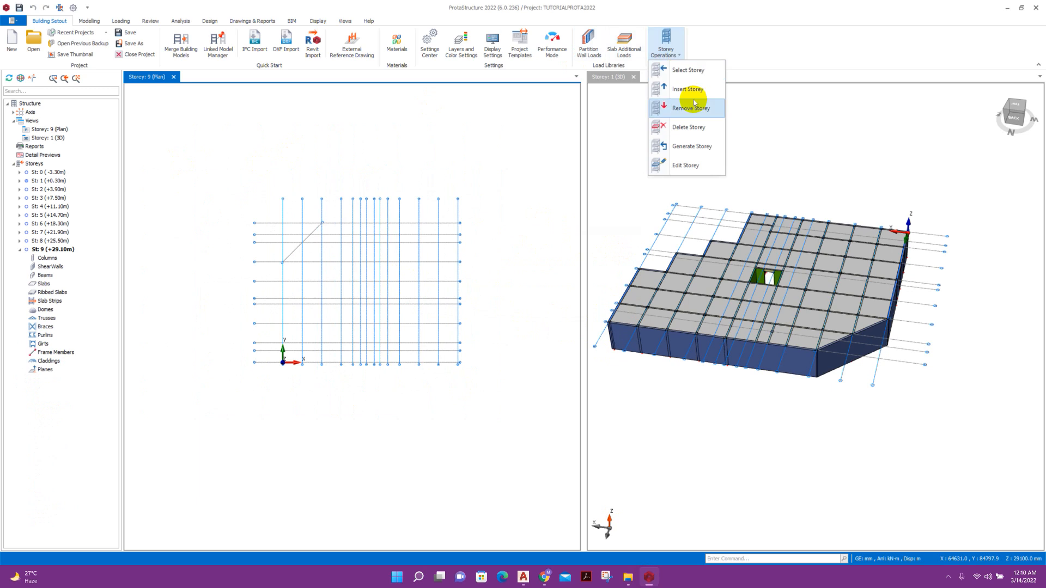
click(701, 147)
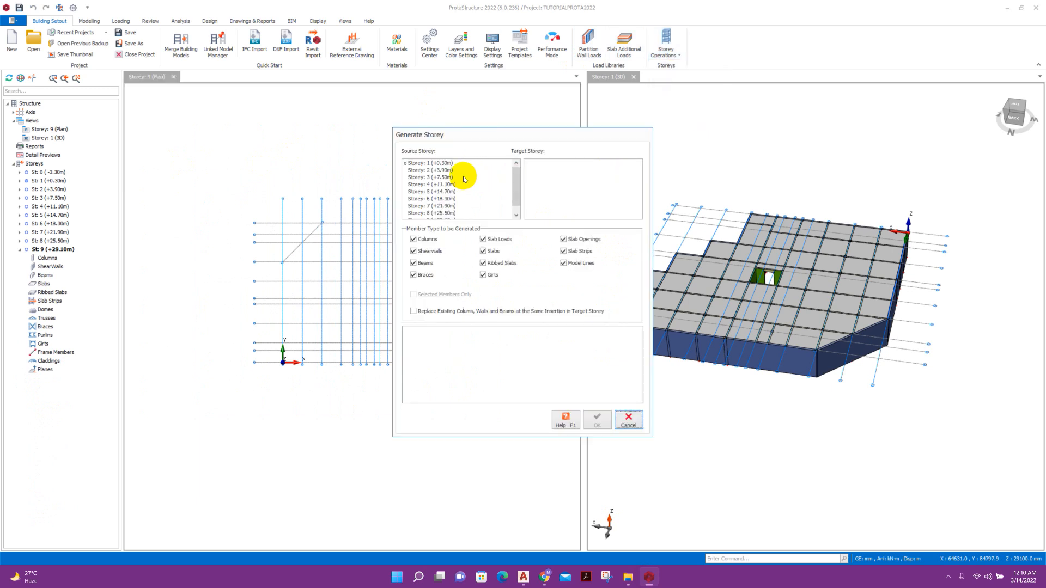
click(439, 163)
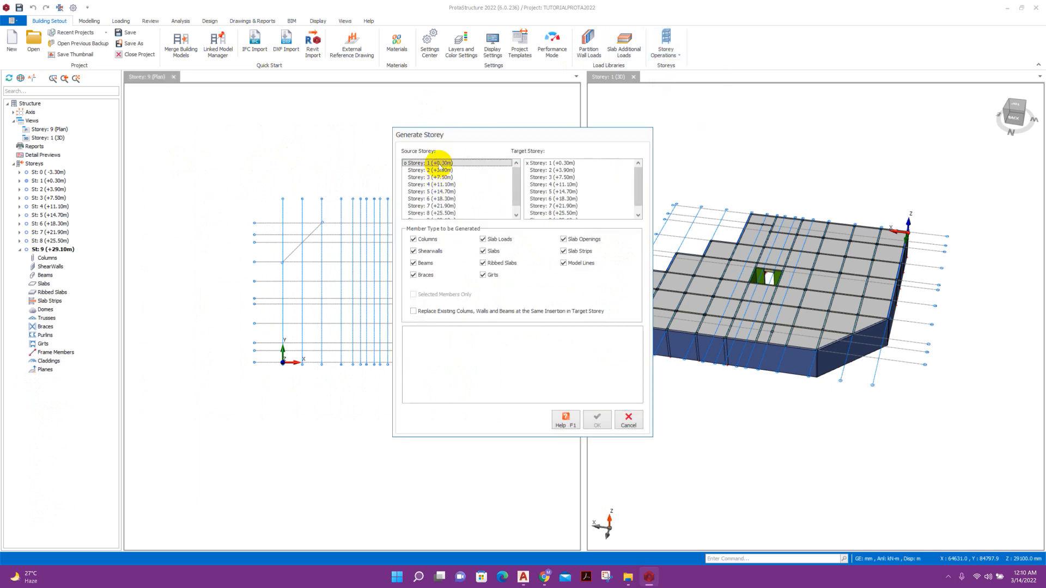
click(552, 170)
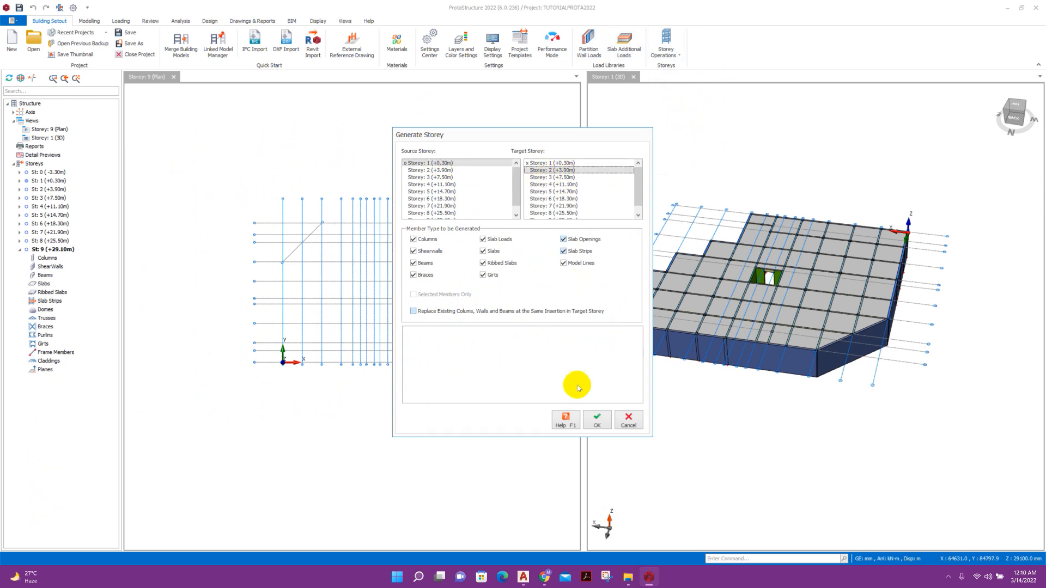
click(596, 421)
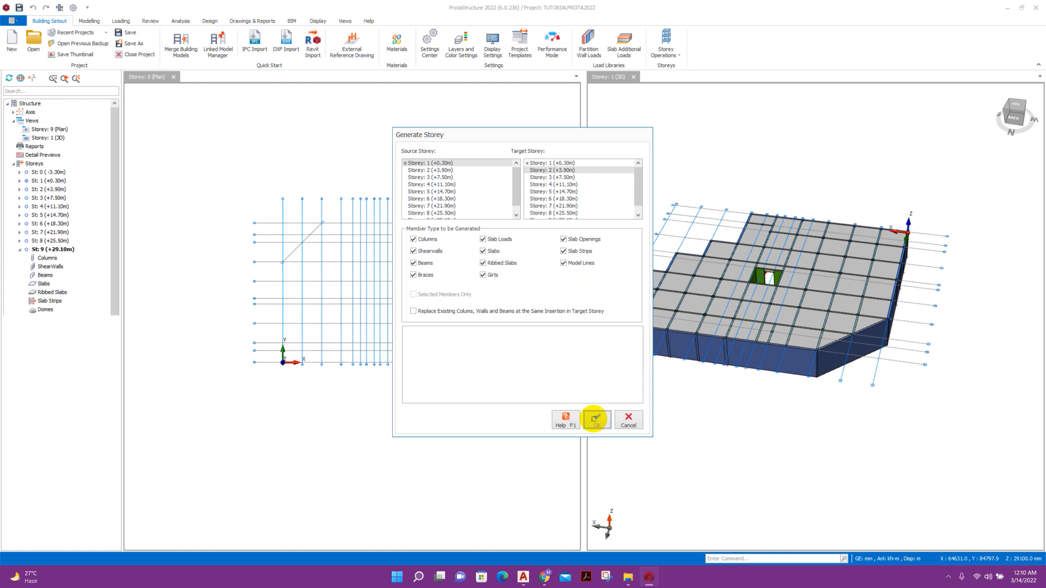
click(629, 423)
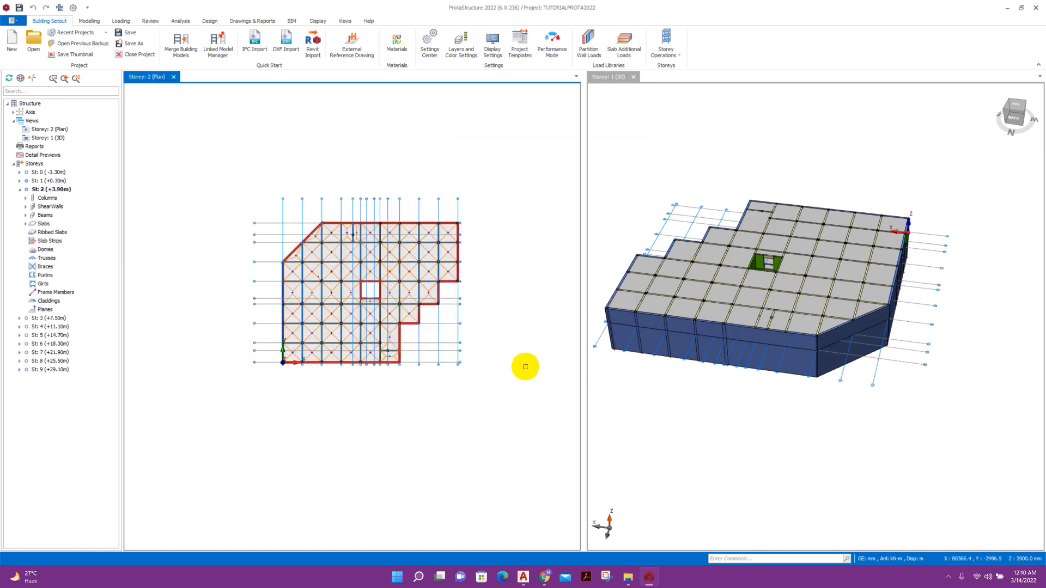
Window-select the storey 2 plan and show Member Filters for axes, columns, walls, beams and slabs.
scroll(344, 309, up, 2)
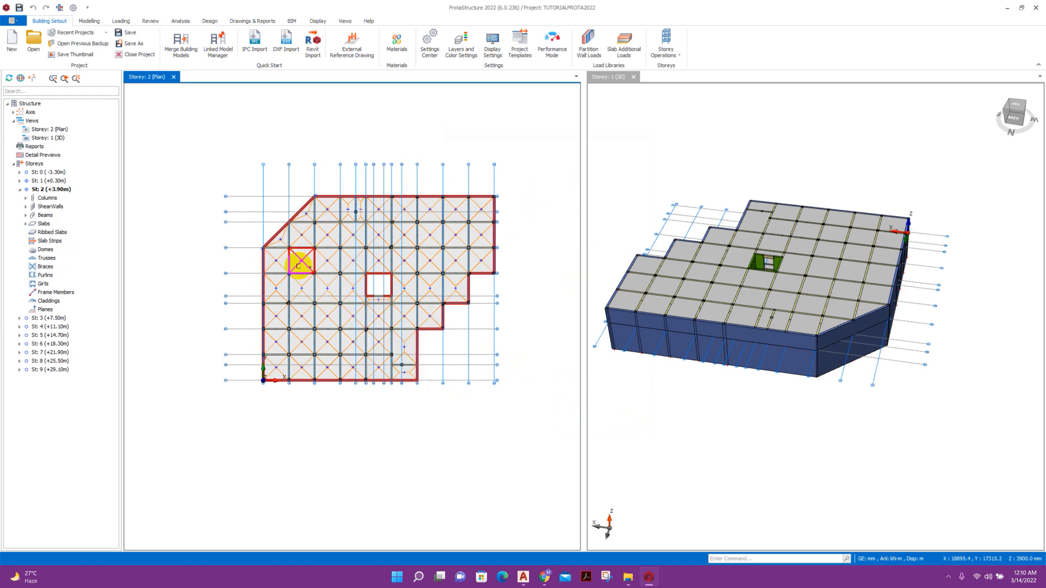
drag(245, 174, 480, 319)
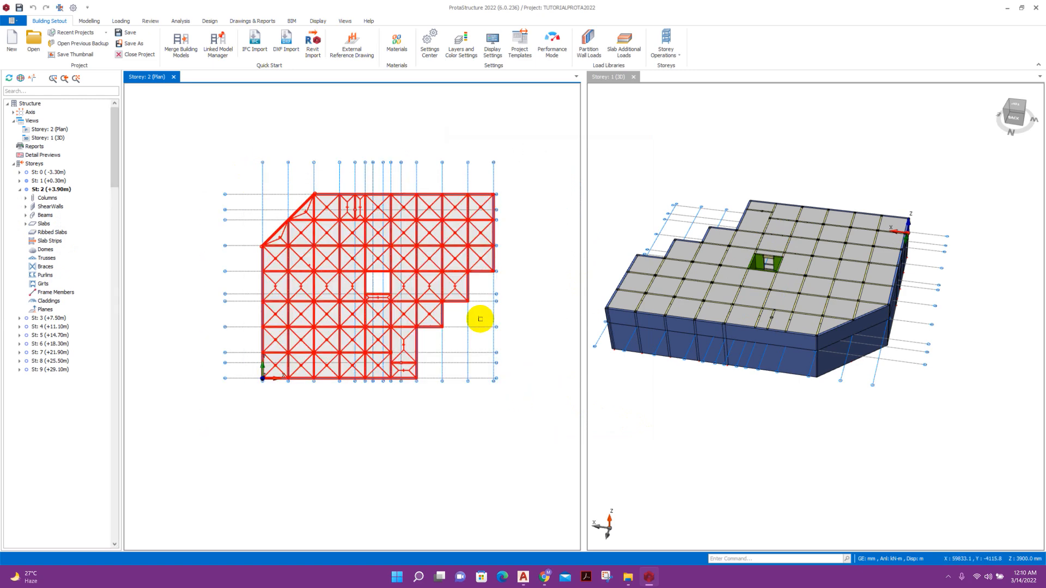
right_click(478, 272)
click(480, 276)
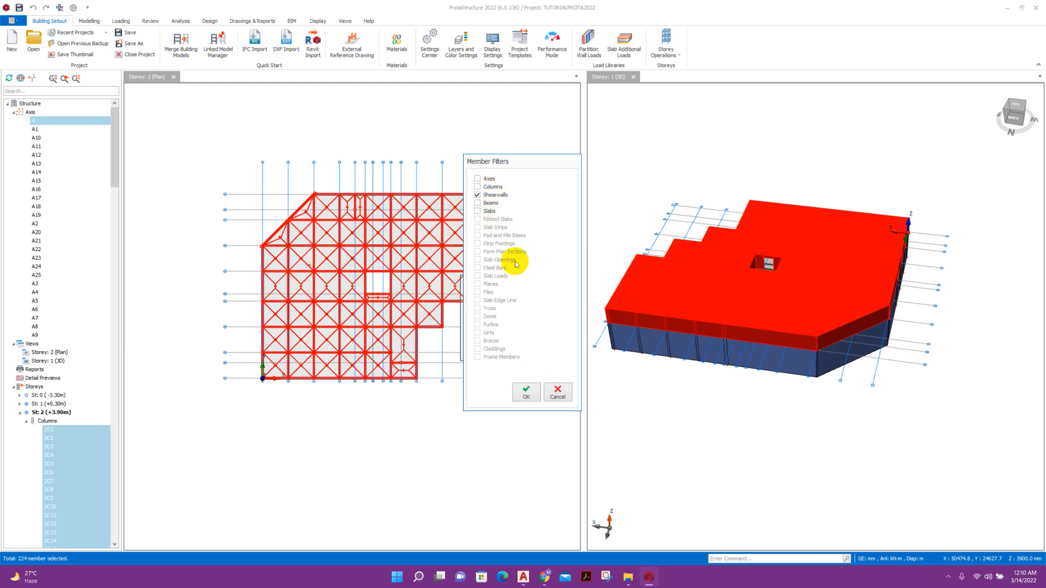
Delete the slabs lying outside the floor outline, including the triangular corner slab.
click(527, 392)
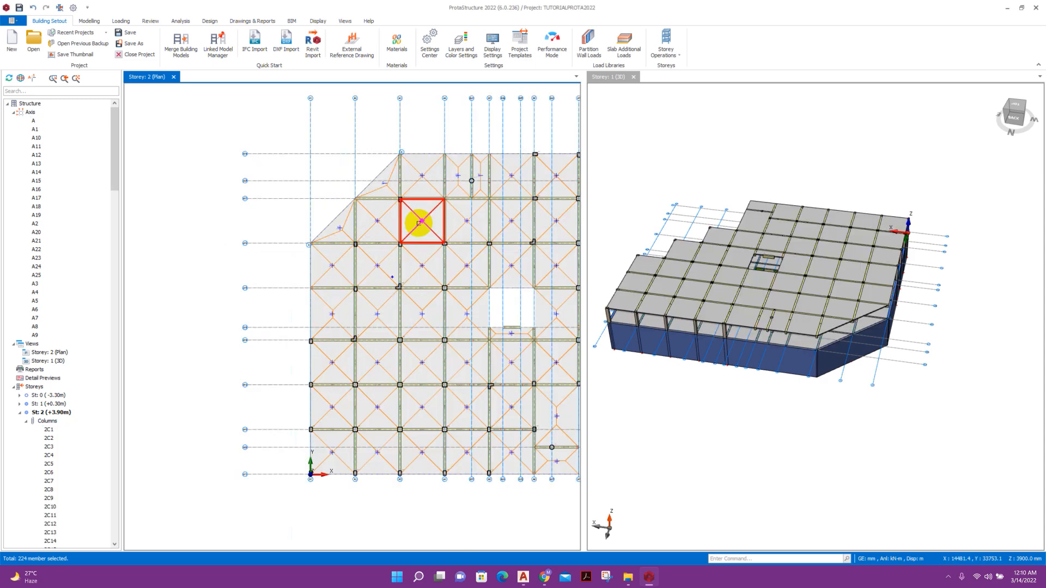
click(420, 221)
key(Delete)
click(381, 218)
key(Delete)
click(385, 187)
key(Delete)
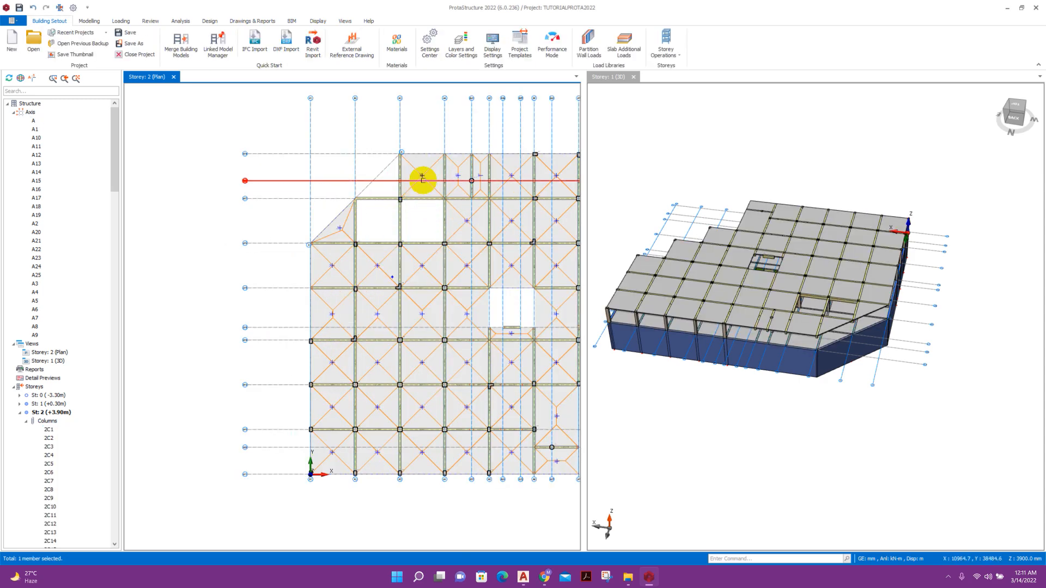
key(Delete)
Window-select the top-left and left bay members and delete the 24 filtered members.
drag(411, 225, 339, 159)
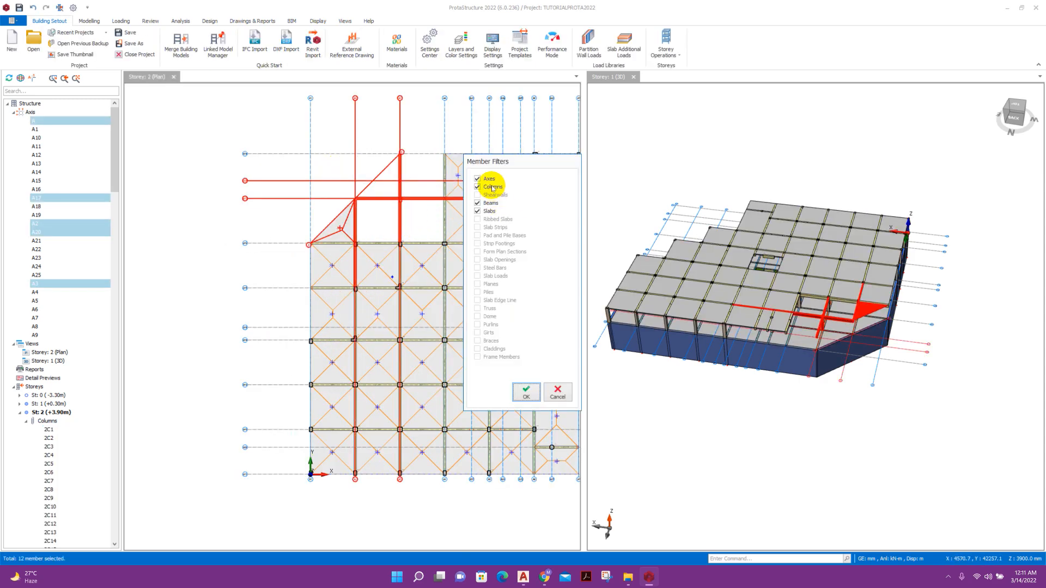
drag(343, 490, 294, 226)
click(524, 392)
scroll(490, 428, up, 5)
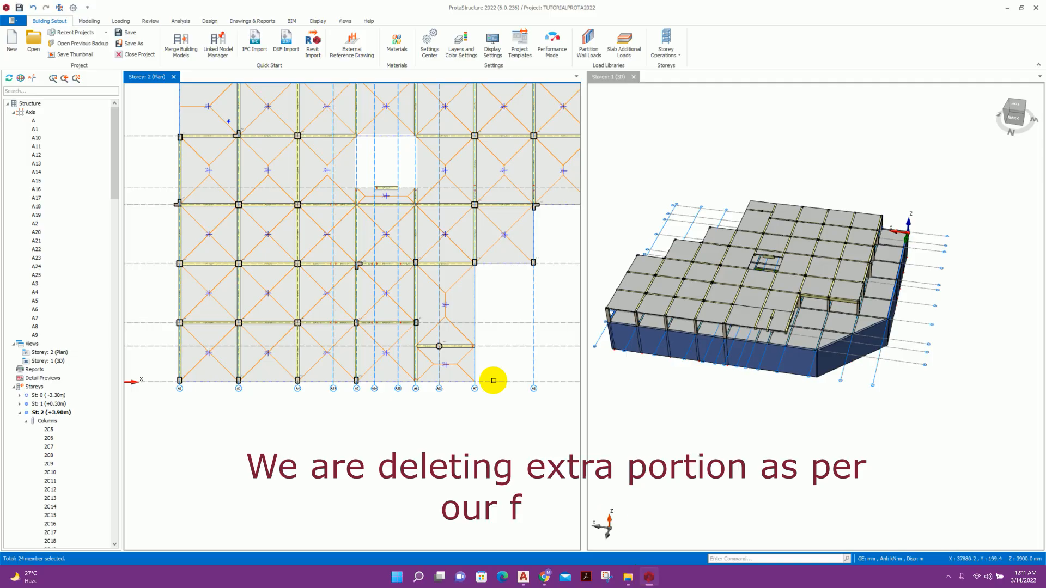
scroll(493, 380, down, 5)
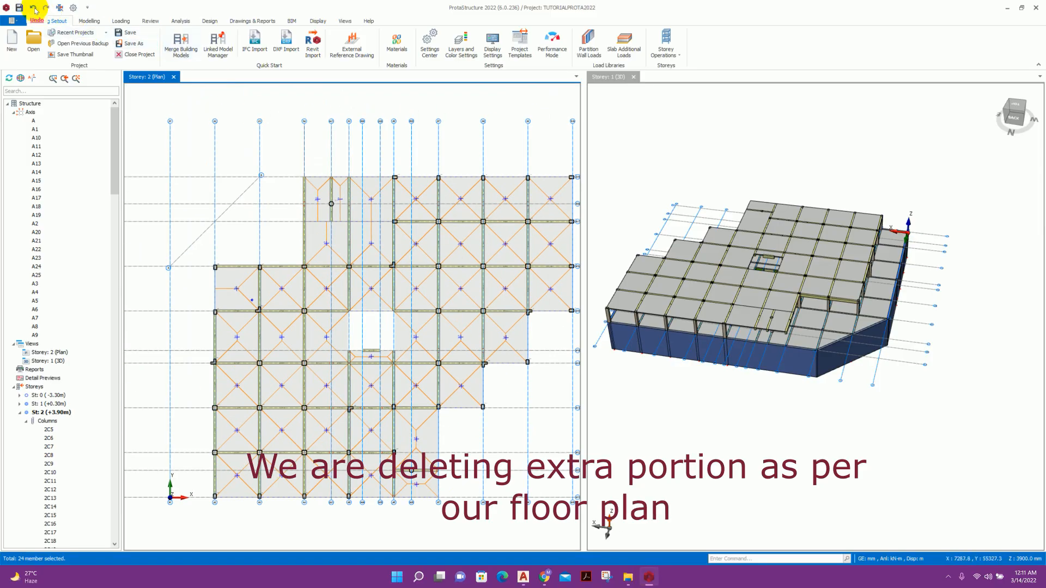
Undo two deletions, redo one, and delete another corner slab.
click(33, 8)
click(34, 10)
scroll(186, 237, up, 3)
middle_drag(186, 237, 235, 205)
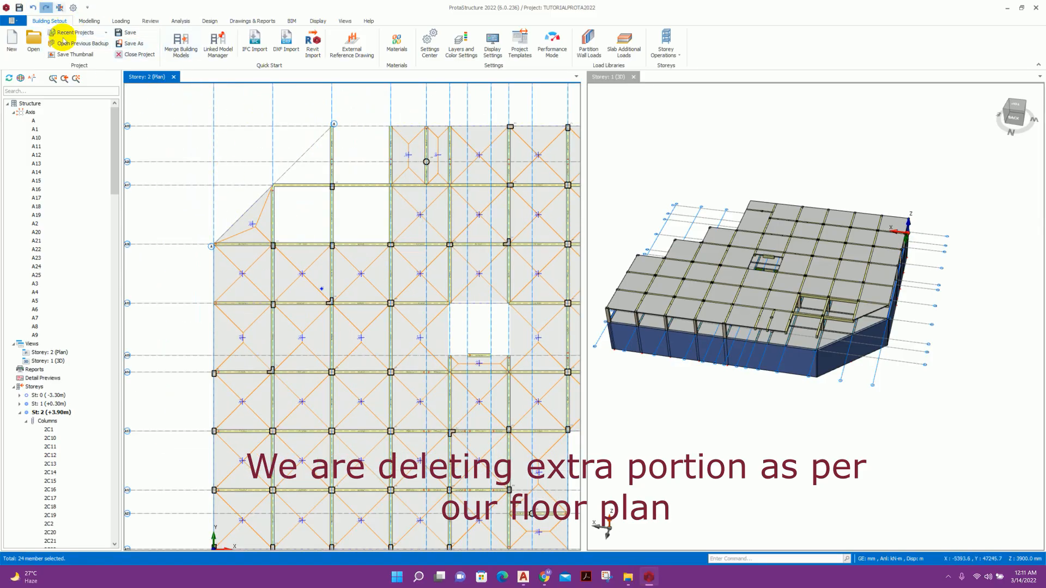
click(46, 8)
click(243, 276)
key(Delete)
Delete the two leftover beams on axes A15 and A16 with a beams-only filter, plus a stray slab.
right_click(246, 316)
click(252, 325)
drag(253, 325, 242, 232)
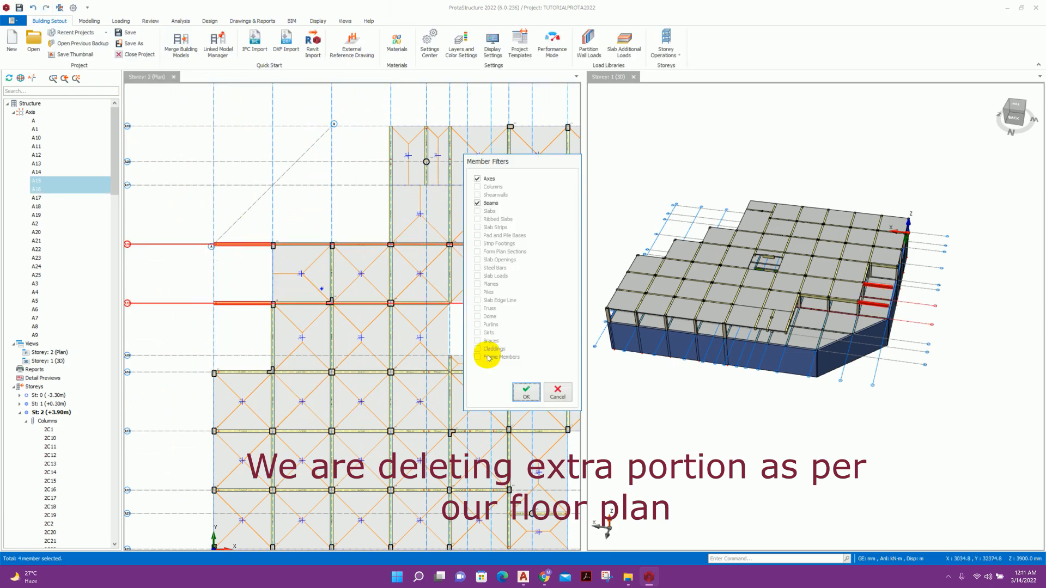
click(480, 178)
click(526, 391)
key(Delete)
click(345, 305)
key(Delete)
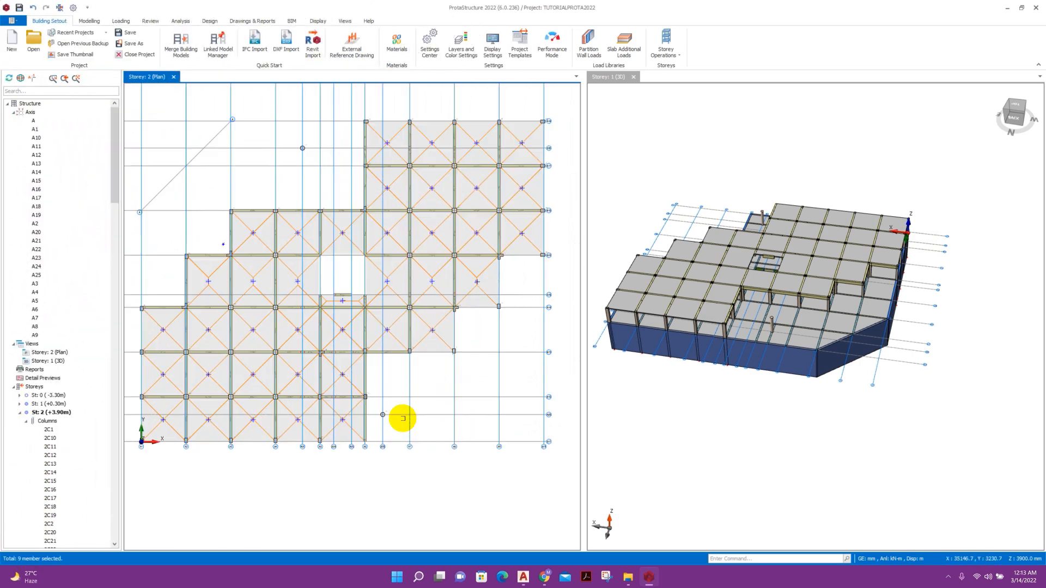
Select a leftover edge member, recentre the floor plan, and start Modelling > Beam.
click(368, 390)
scroll(345, 287, up, 3)
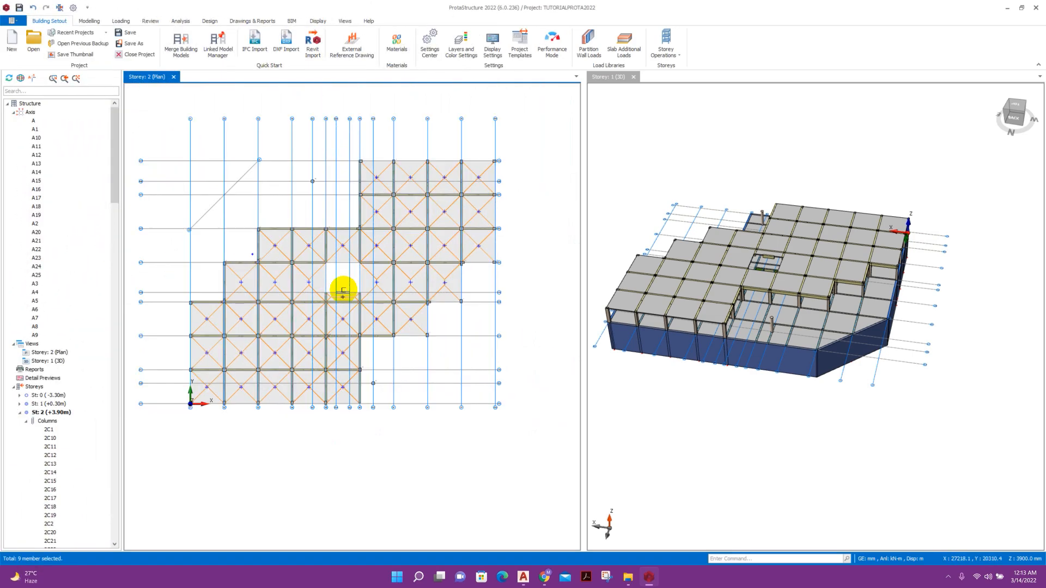
scroll(720, 260, up, 5)
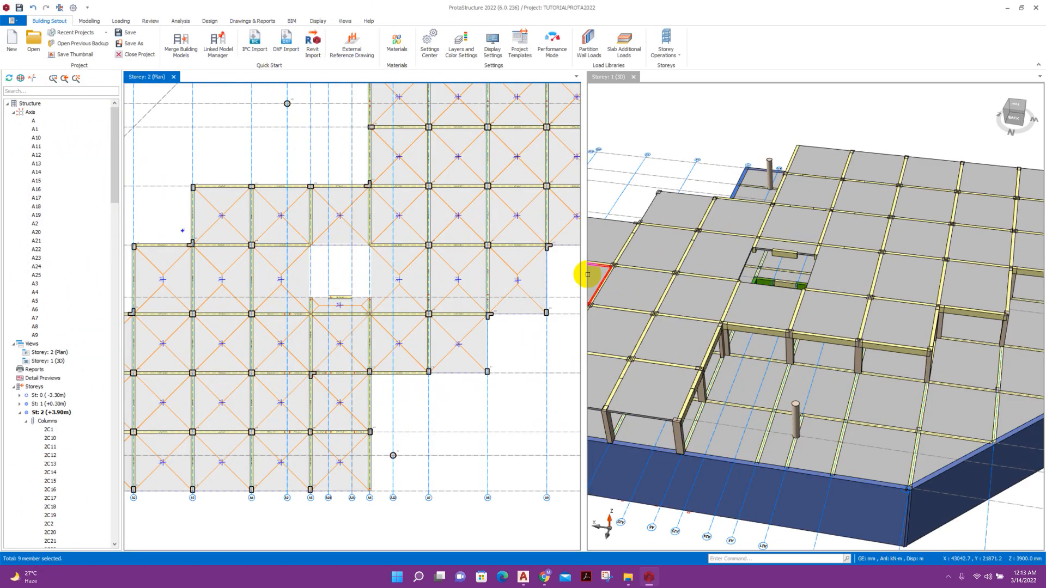
scroll(348, 259, down, 2)
middle_drag(330, 310, 355, 270)
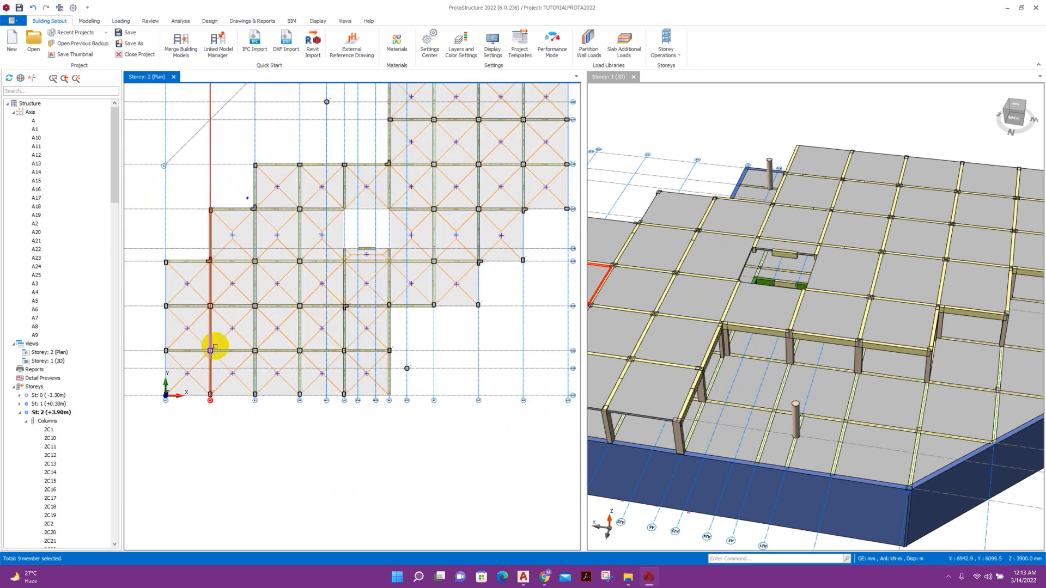
click(89, 21)
click(187, 42)
scroll(212, 263, down, 1)
Set the beam section to 300 × 600 mm in the Beam panel.
scroll(178, 272, up, 3)
double_click(1000, 161)
text(30)
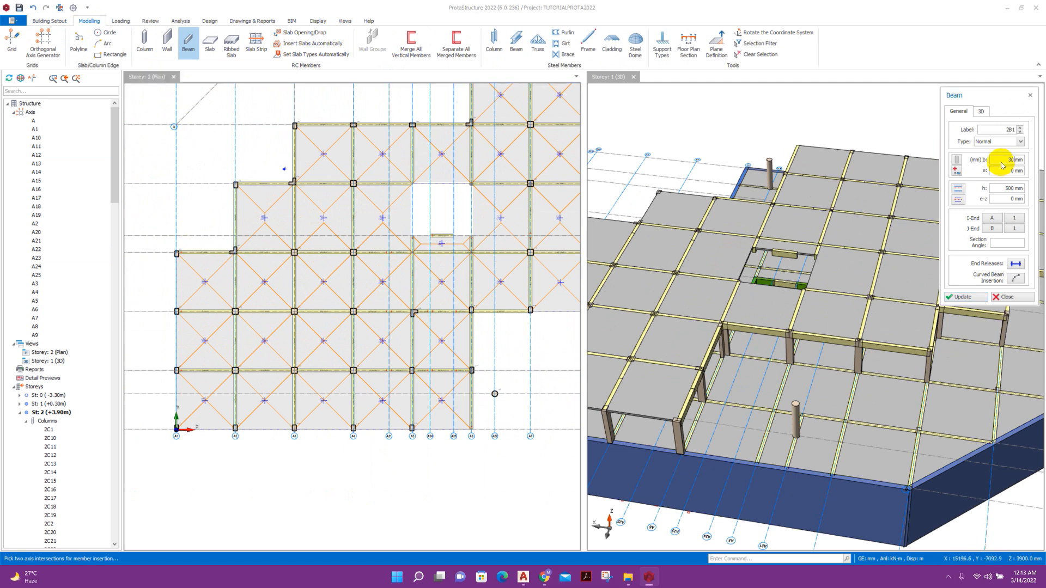
text(6)
scroll(209, 243, down, 2)
scroll(178, 243, up, 2)
Draw beams along axis A1 and the bottom axis, accepting both storey warnings.
drag(178, 245, 213, 439)
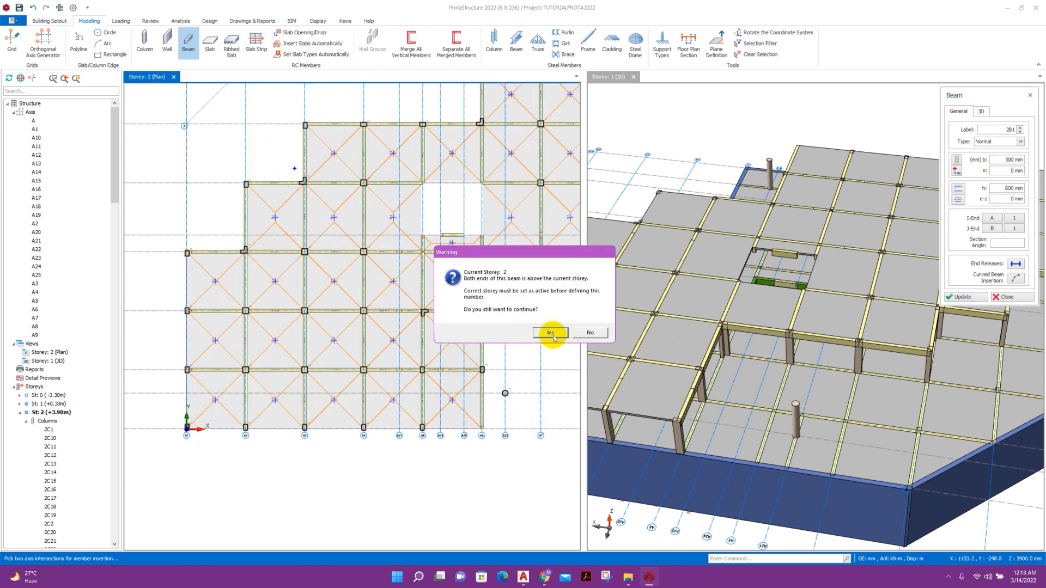
click(552, 336)
scroll(244, 384, down, 1)
scroll(717, 371, down, 2)
scroll(267, 398, up, 1)
drag(146, 365, 416, 389)
click(541, 331)
scroll(439, 392, up, 2)
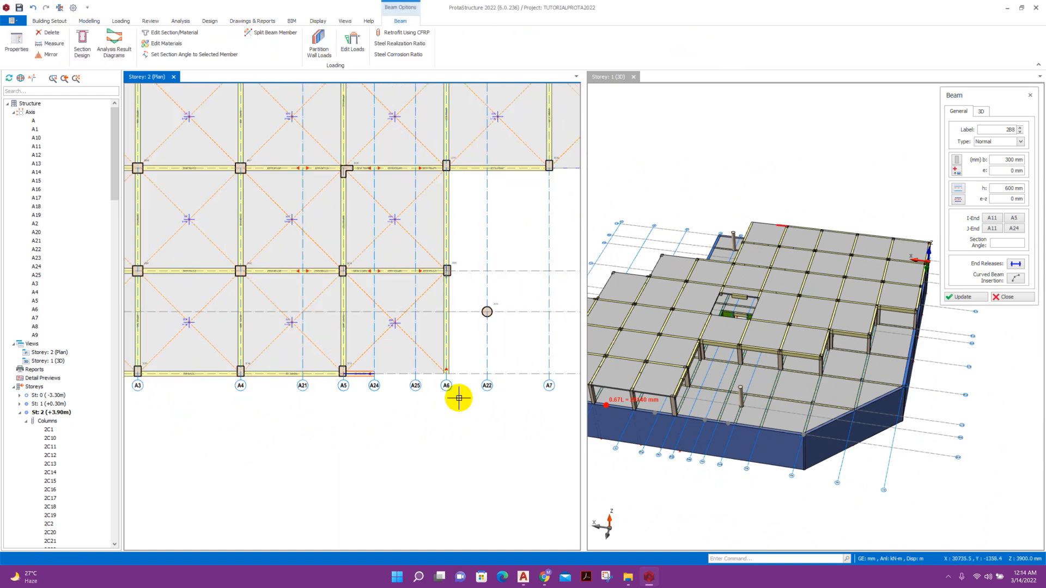
scroll(402, 392, down, 2)
key(Escape)
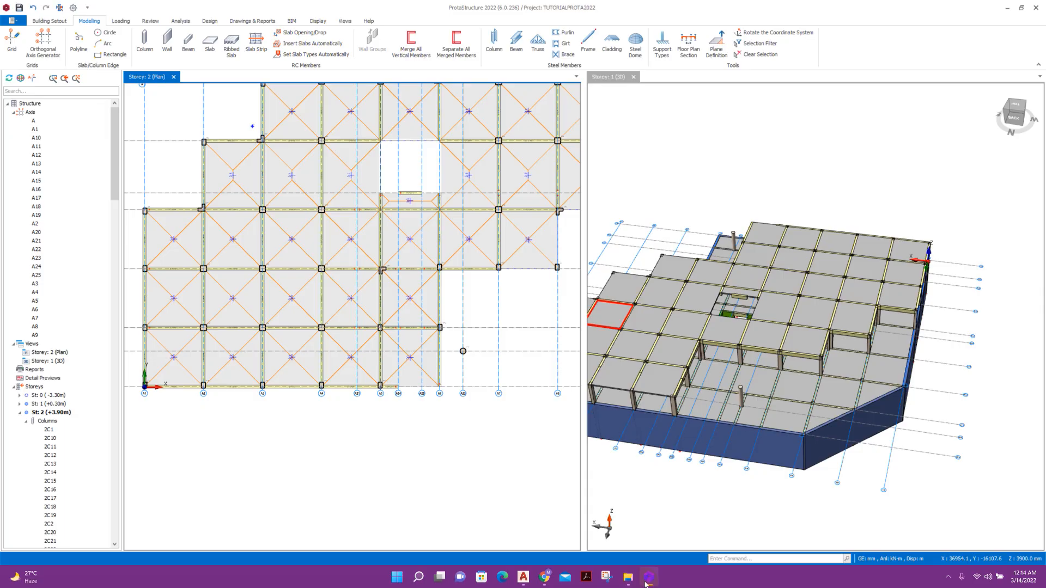
Delete the notch beam and the notch-area members, excluding axes in Member Filters.
scroll(407, 334, up, 1)
key(Delete)
drag(463, 437, 385, 264)
key(Delete)
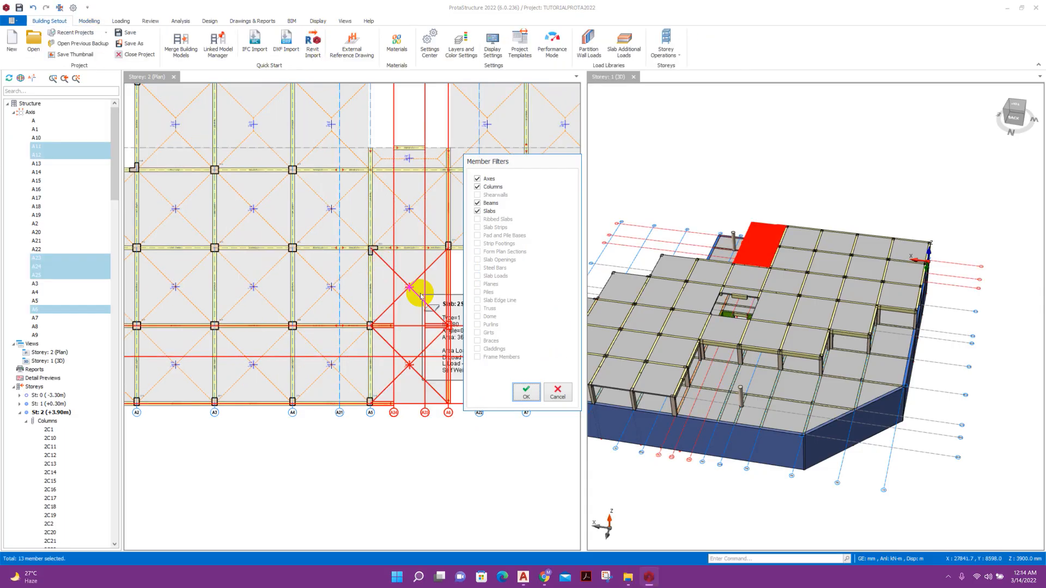
click(494, 181)
click(535, 388)
Draw 250 × 500 mm beams from axis A7 to A8 and up along A8.
scroll(422, 307, down, 2)
scroll(420, 305, up, 1)
middle_drag(459, 327, 438, 382)
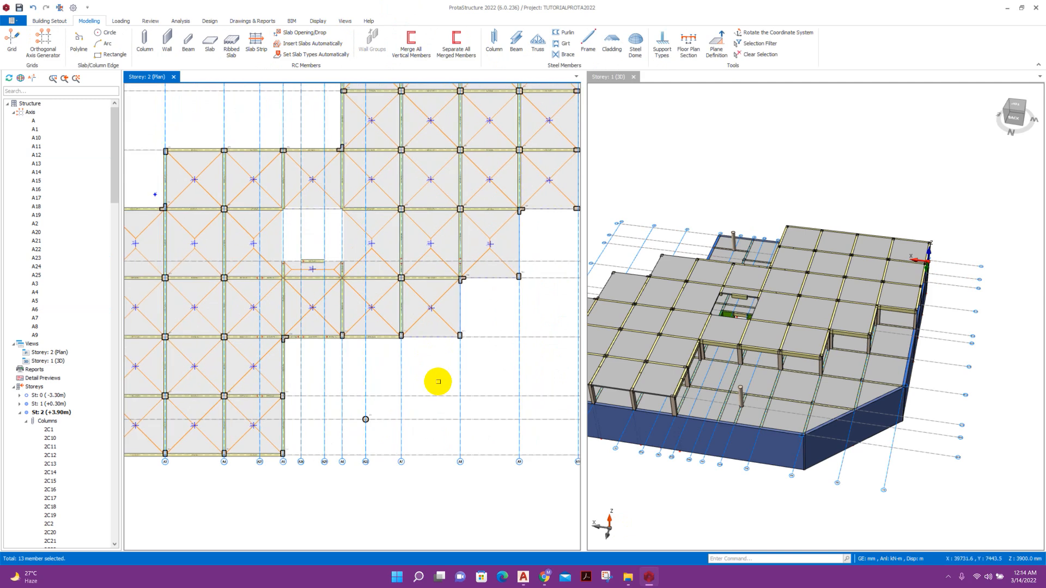
scroll(459, 351, up, 1)
click(191, 46)
scroll(391, 334, up, 1)
drag(380, 331, 481, 330)
drag(482, 331, 483, 230)
Continue the edge beams toward and along axis A10, then across the top edge to A6.
middle_drag(528, 302, 356, 338)
drag(311, 264, 413, 146)
drag(413, 146, 514, 145)
scroll(481, 294, down, 3)
drag(495, 231, 495, 98)
drag(496, 98, 317, 96)
click(317, 95)
key(Escape)
key(Escape)
middle_drag(282, 266, 371, 233)
scroll(741, 314, up, 5)
click(731, 305)
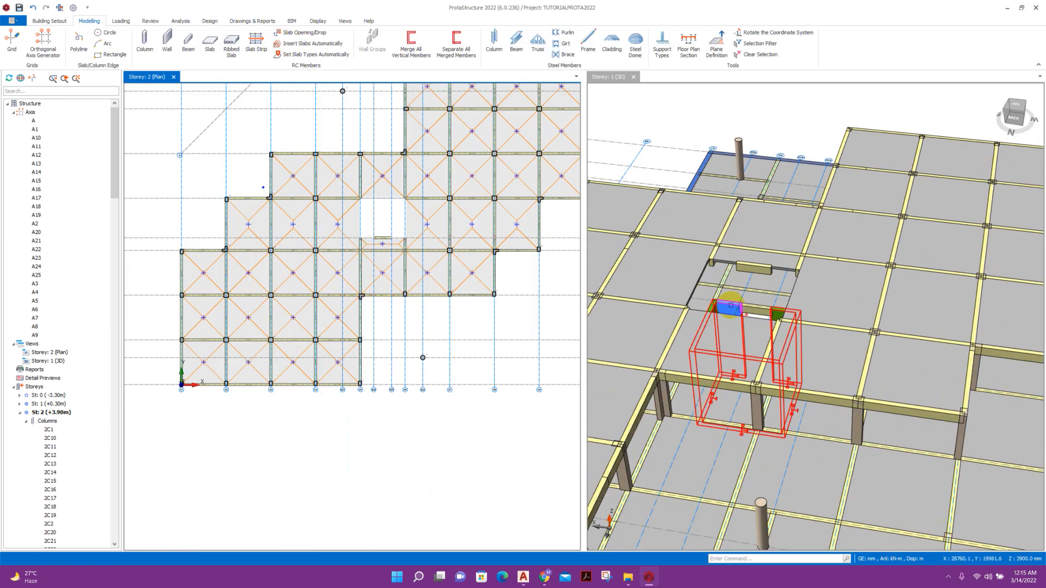
Generate core wall 1W4 from storey 1 onto storey 2, confirming the warning.
click(727, 308)
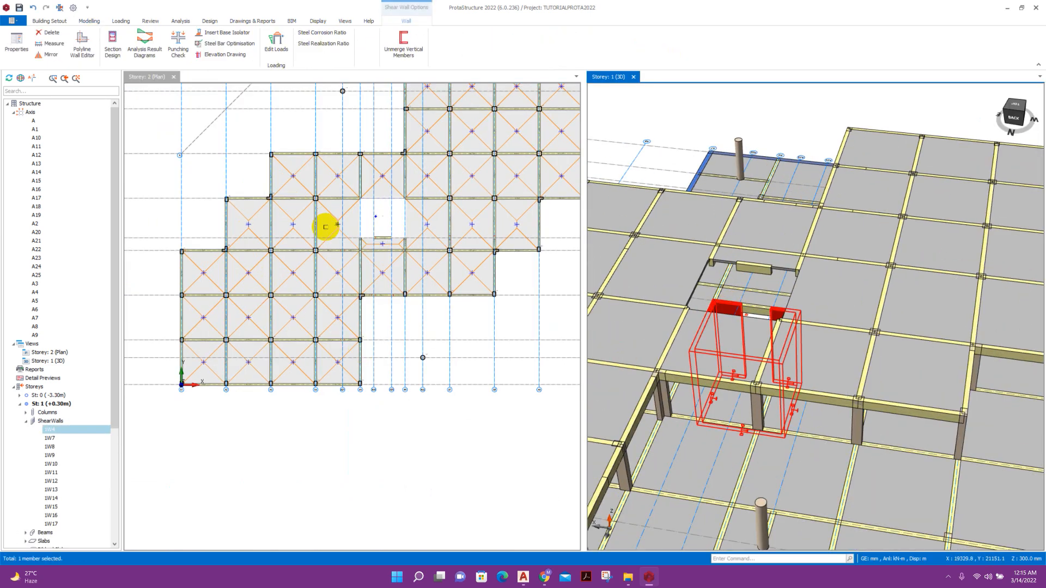
click(81, 24)
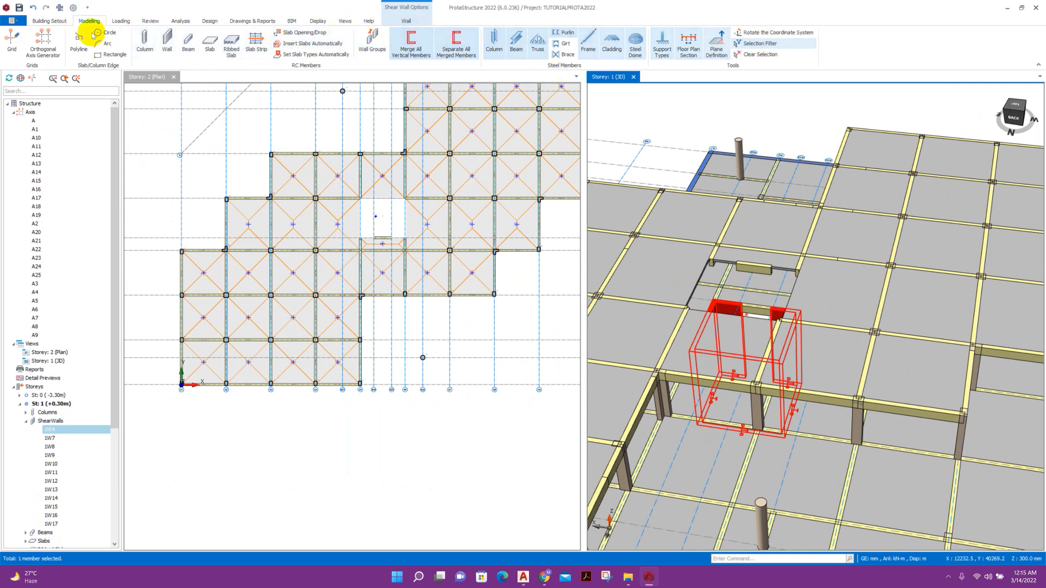
click(49, 21)
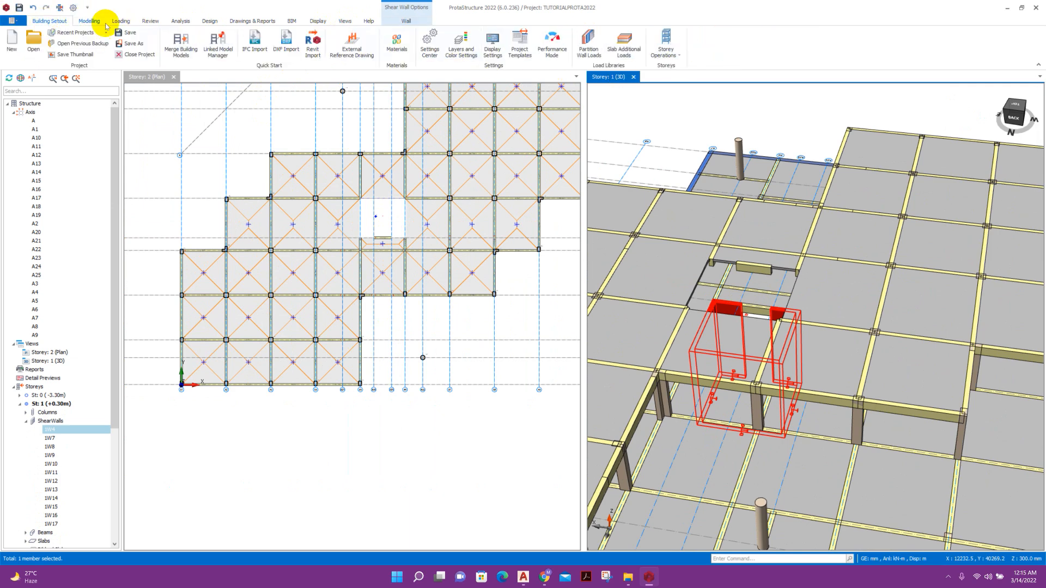
click(666, 46)
click(696, 147)
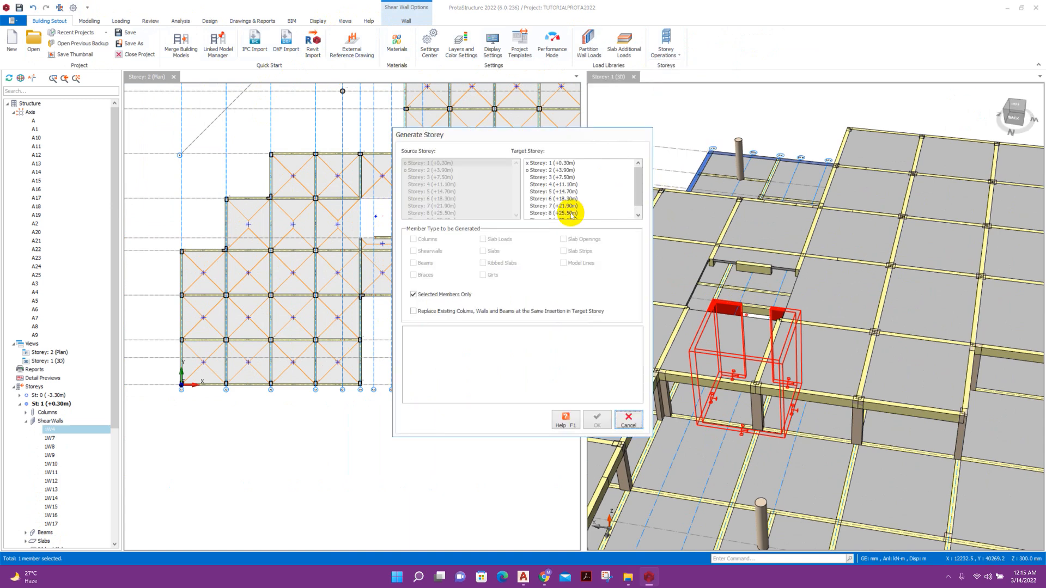
click(555, 170)
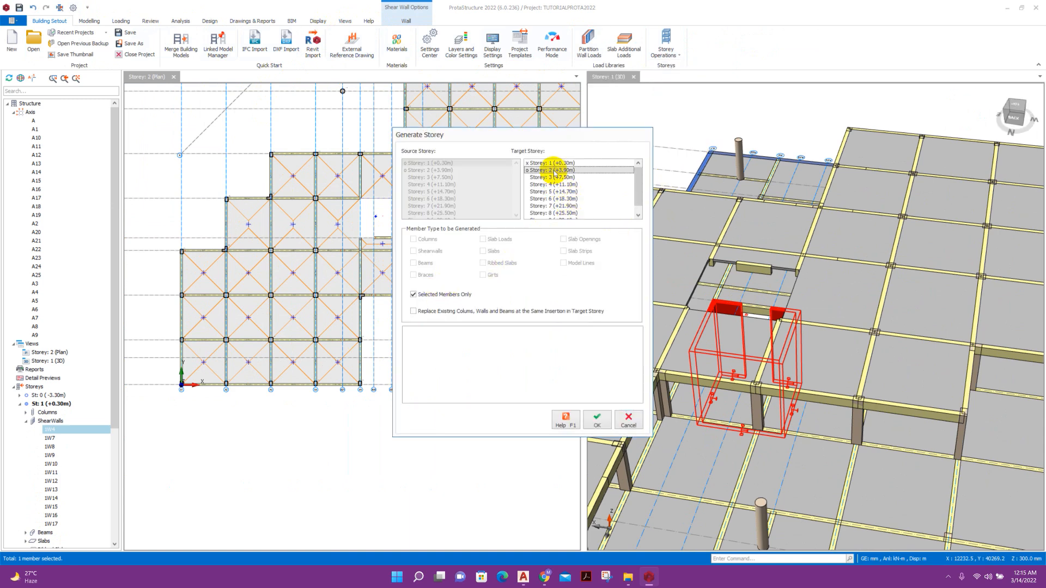
click(596, 419)
click(558, 318)
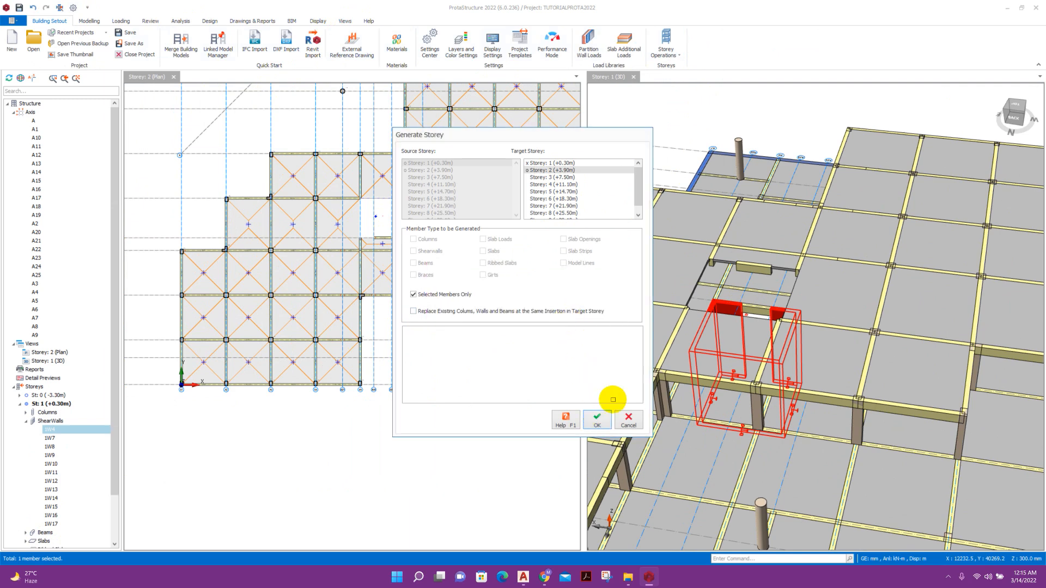
click(628, 424)
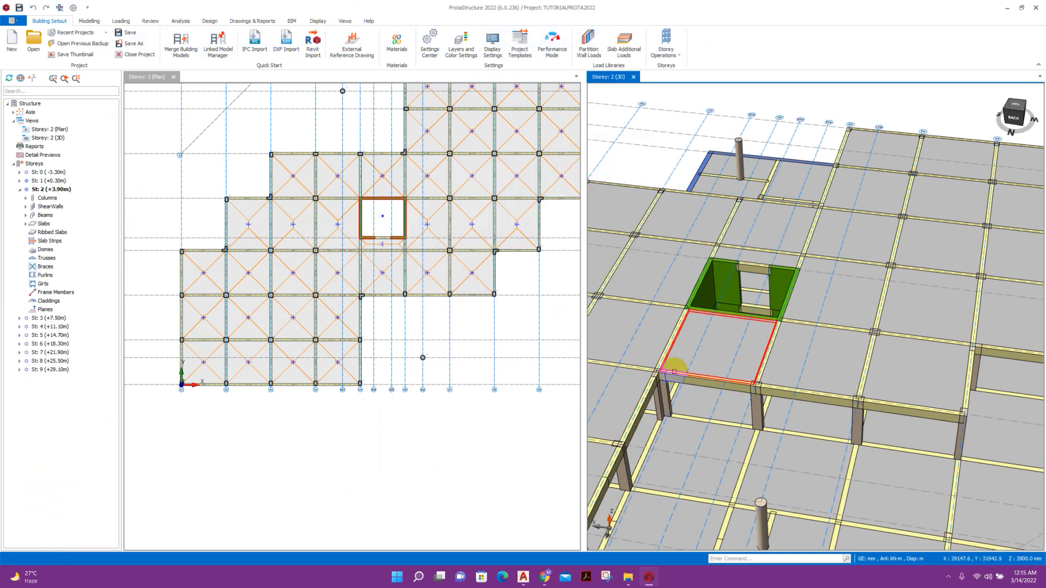
Orbit the 3D model to check the generated core walls from the front.
scroll(720, 238, down, 7)
middle_drag(834, 413, 800, 413)
scroll(828, 322, up, 4)
middle_drag(839, 381, 755, 413)
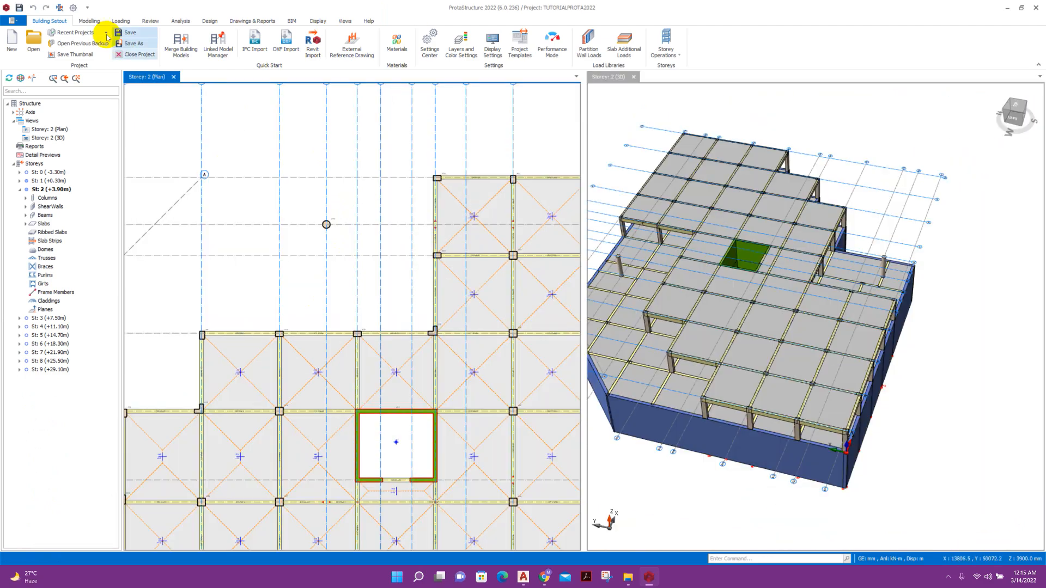
click(89, 21)
Draw a curved beam following the top-left arc axis.
click(188, 39)
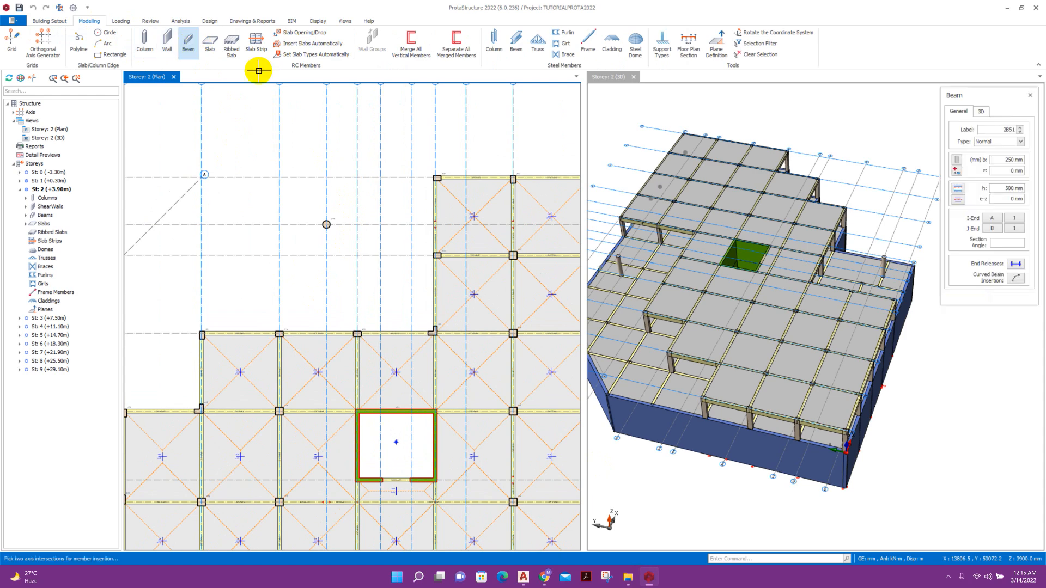
click(1015, 280)
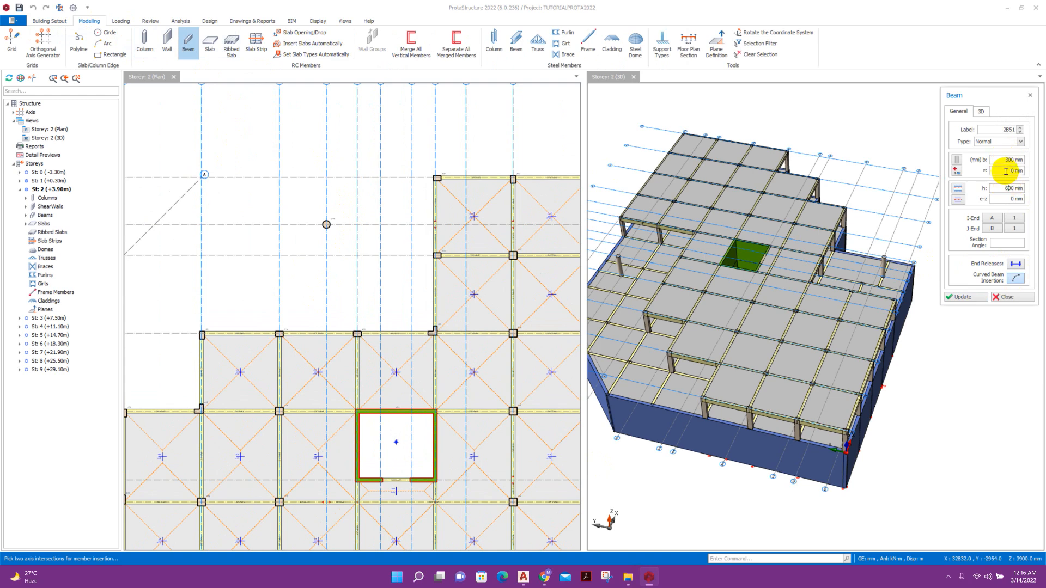
click(279, 335)
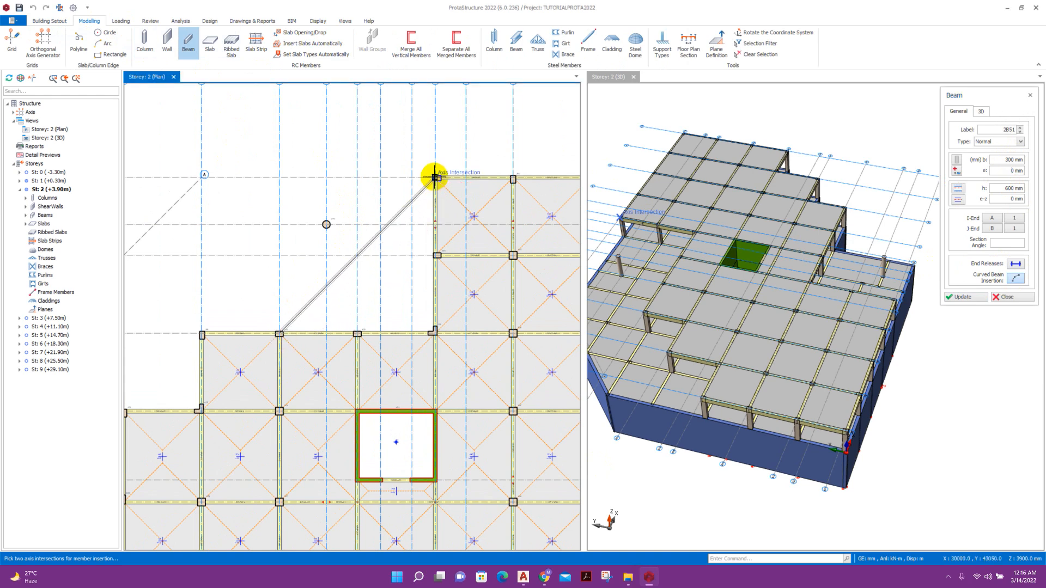
scroll(435, 177, up, 5)
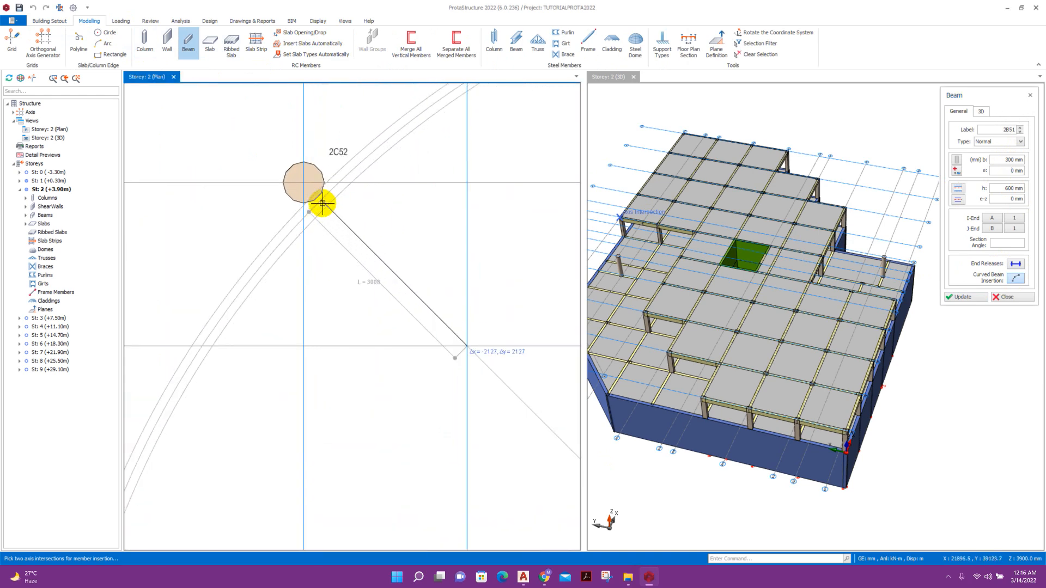
click(303, 185)
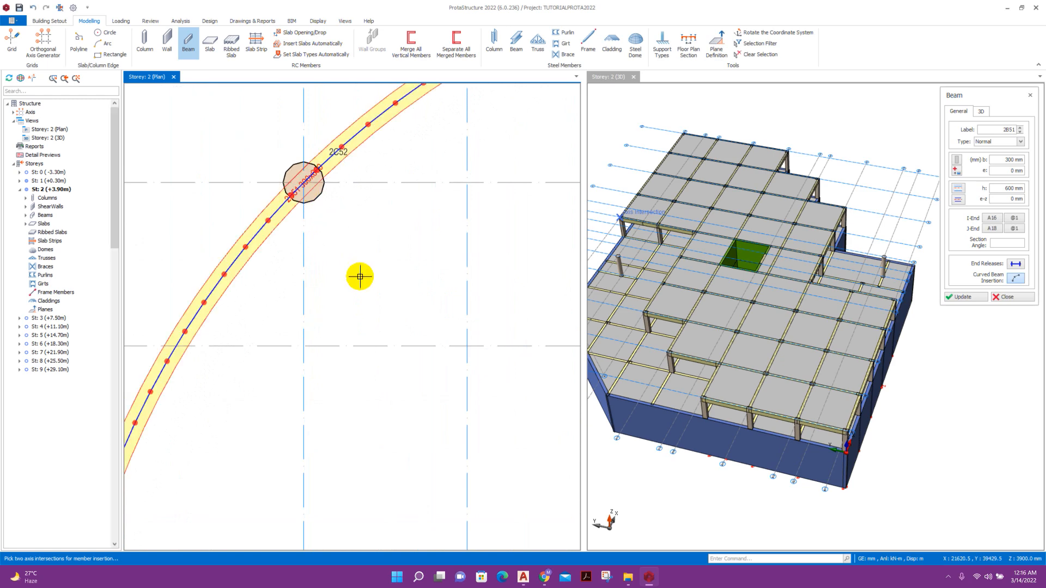
scroll(324, 240, down, 3)
scroll(416, 227, down, 3)
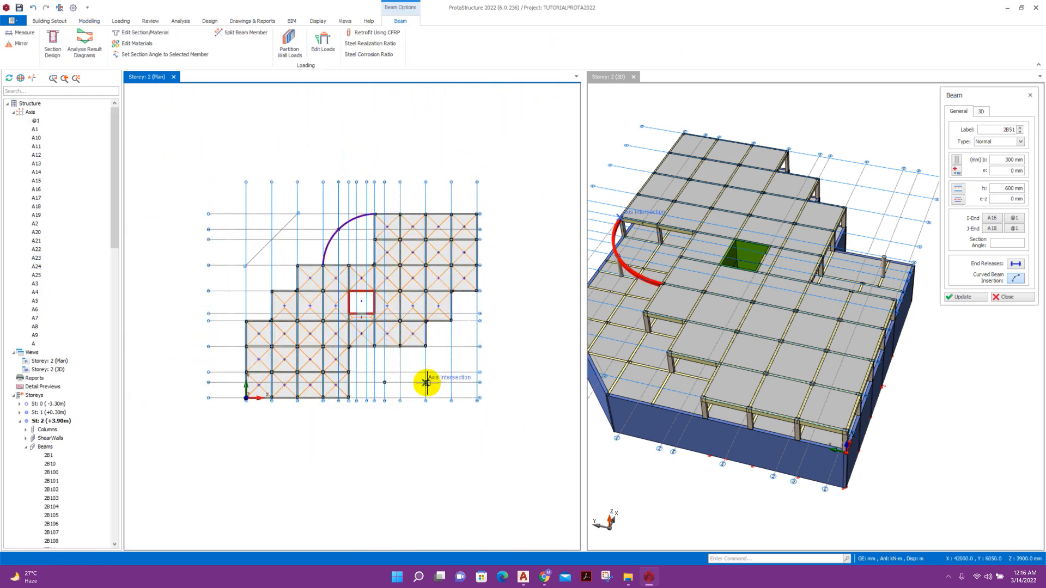
scroll(297, 415, up, 5)
Draw a curved beam from the A5 column corner to A7 along the lower arc axis.
click(255, 391)
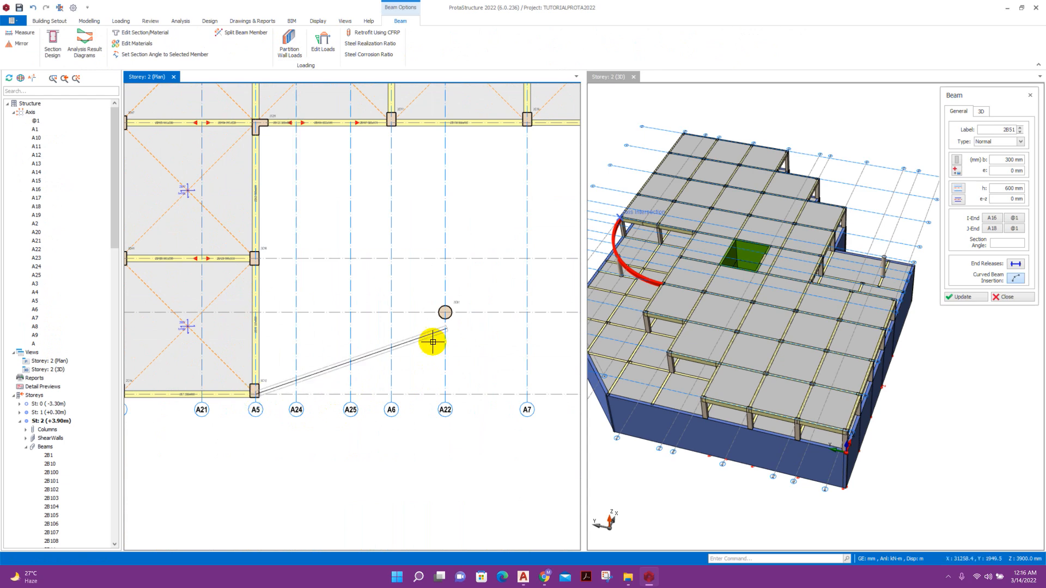
click(526, 126)
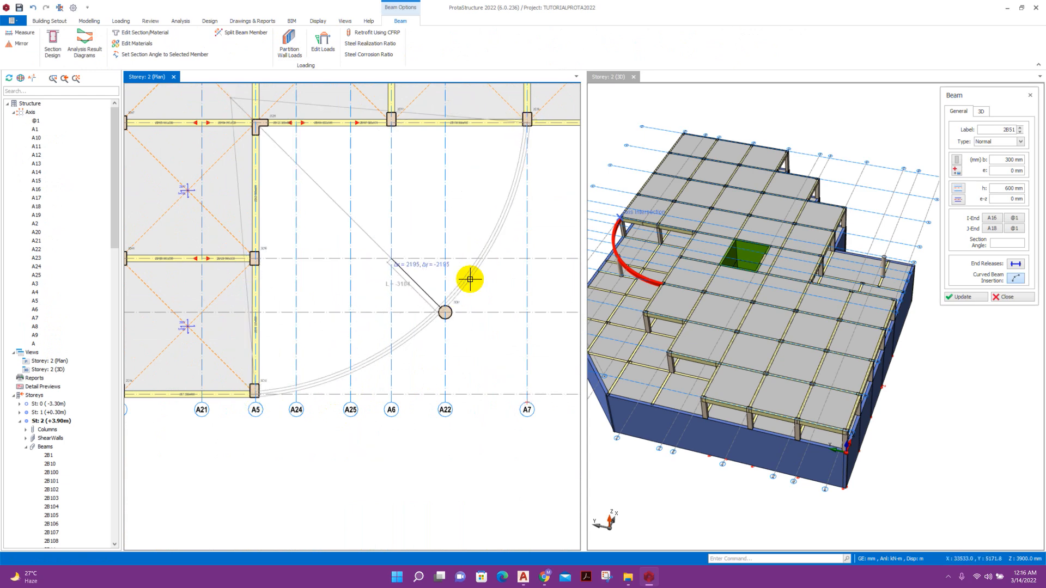
click(484, 329)
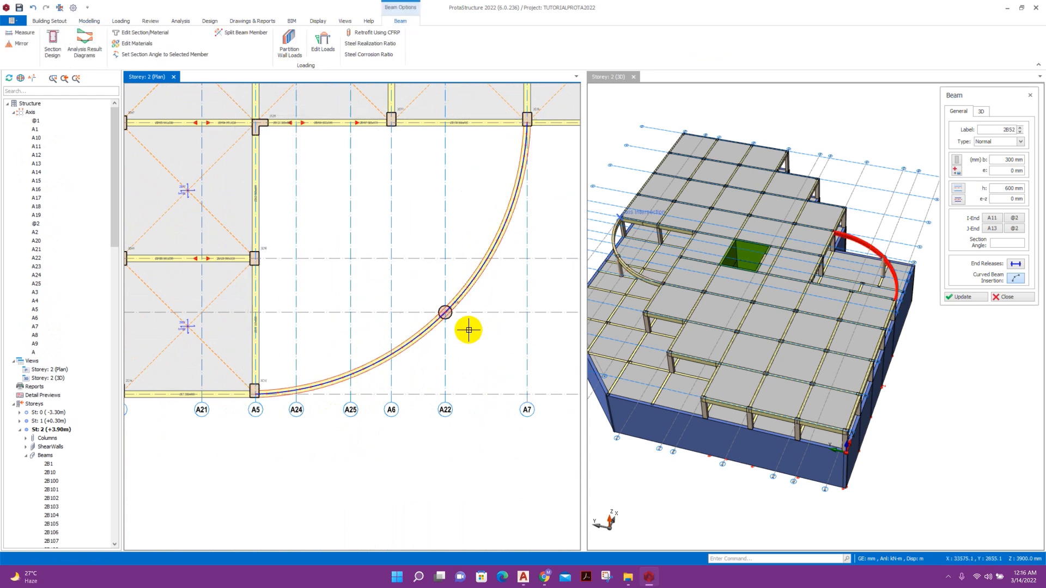
scroll(445, 301, down, 2)
scroll(444, 302, down, 3)
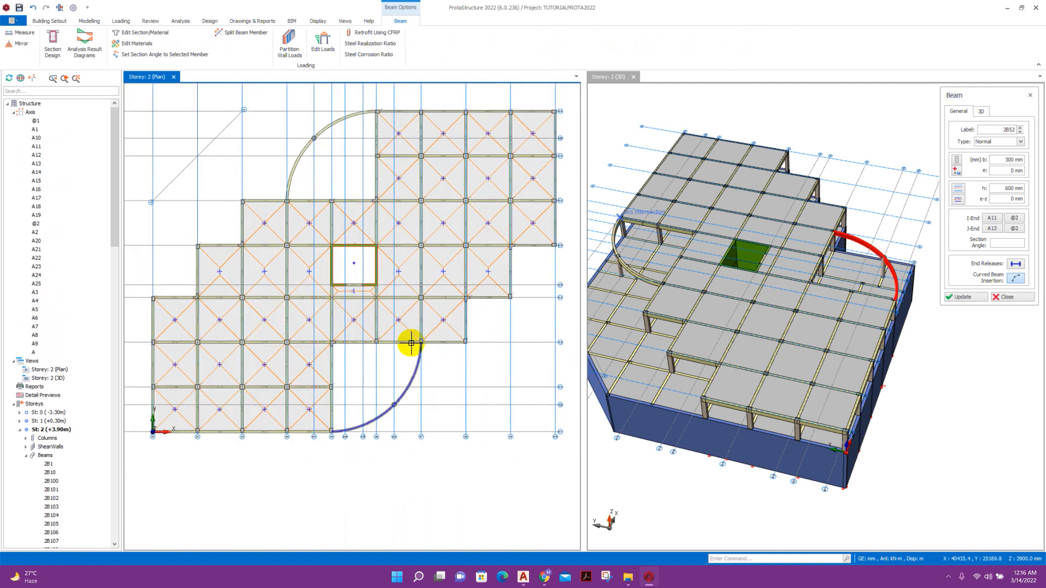
click(1005, 297)
scroll(338, 243, up, 2)
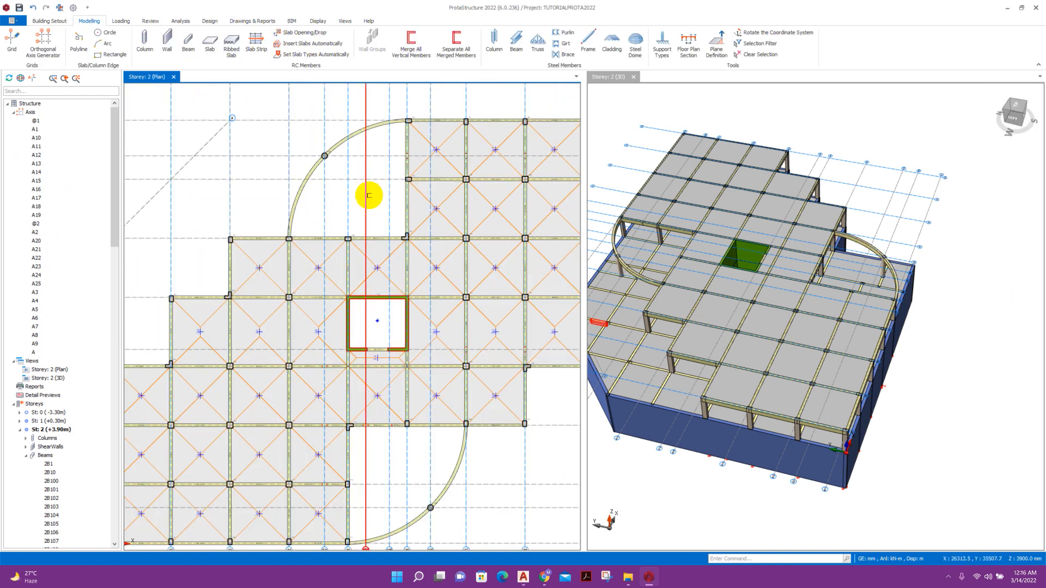
Set slab thickness 200 mm and cover 35, and fill the top-left quarter-circle region.
click(207, 44)
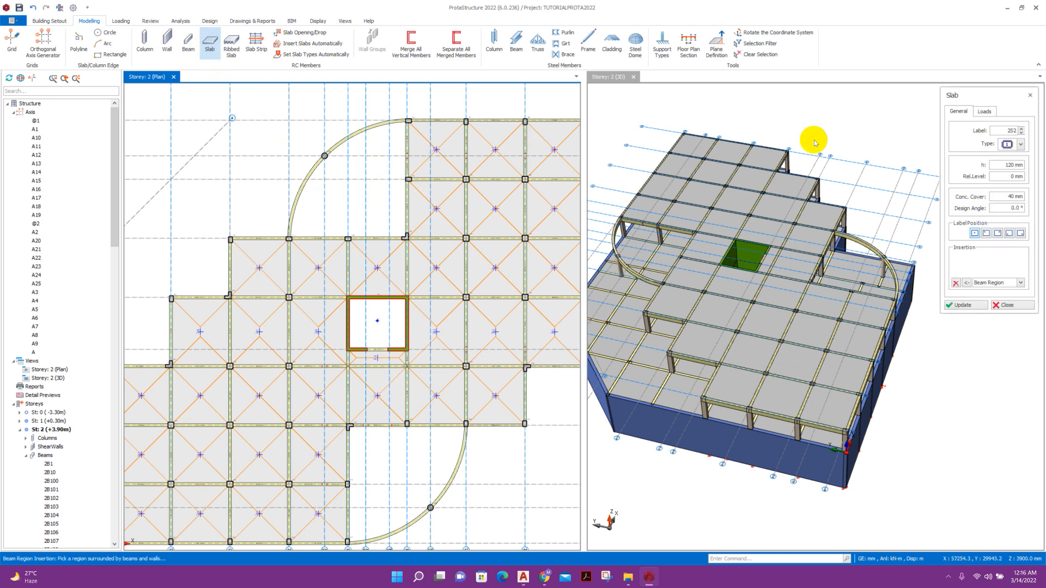
drag(1015, 164, 997, 163)
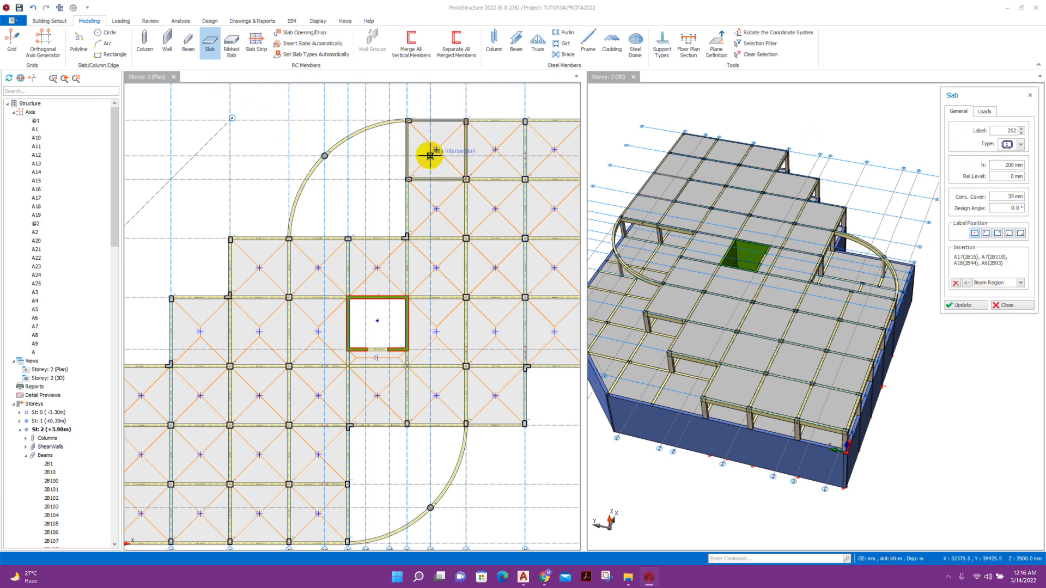
click(351, 195)
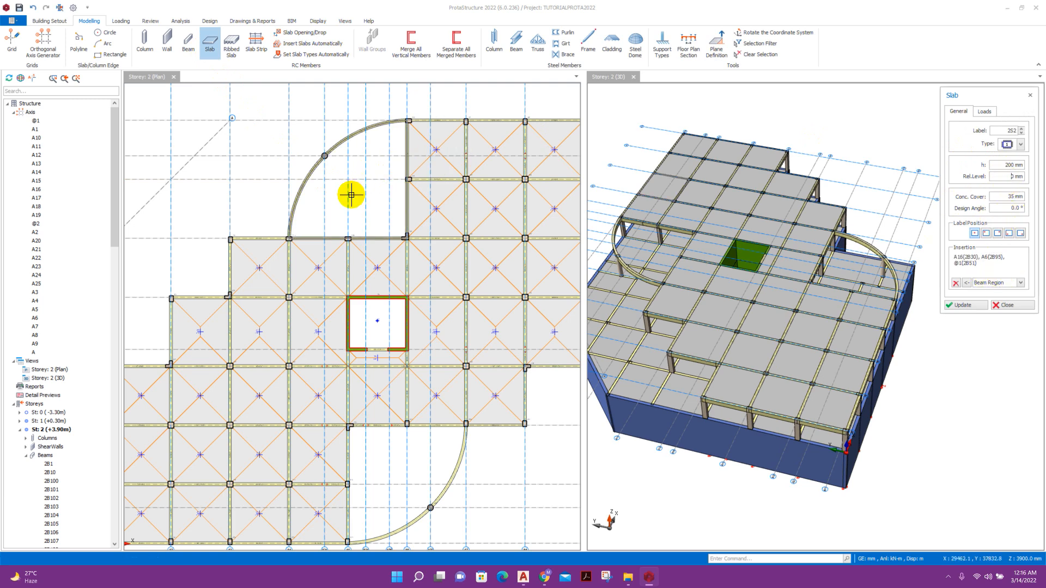
click(376, 206)
scroll(362, 341, up, 3)
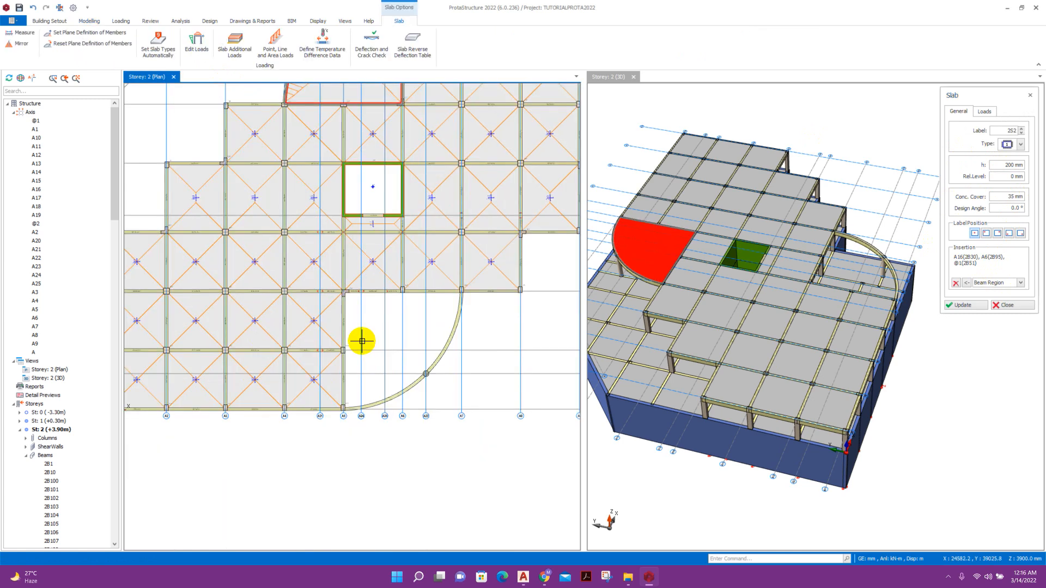
Add a slab in the lower-right quarter-circle region and orbit to review both curved slabs.
click(375, 340)
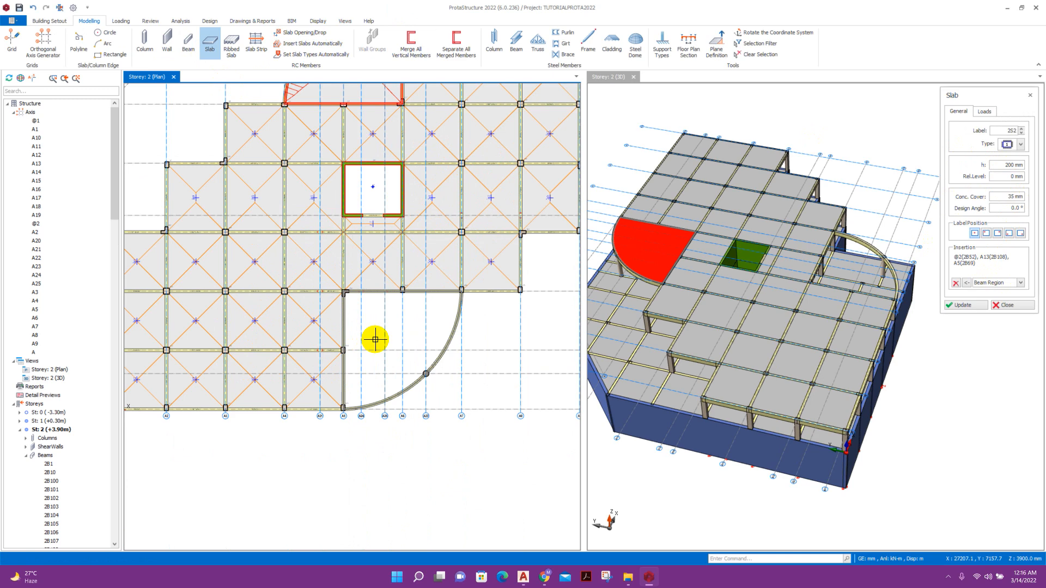
click(1000, 240)
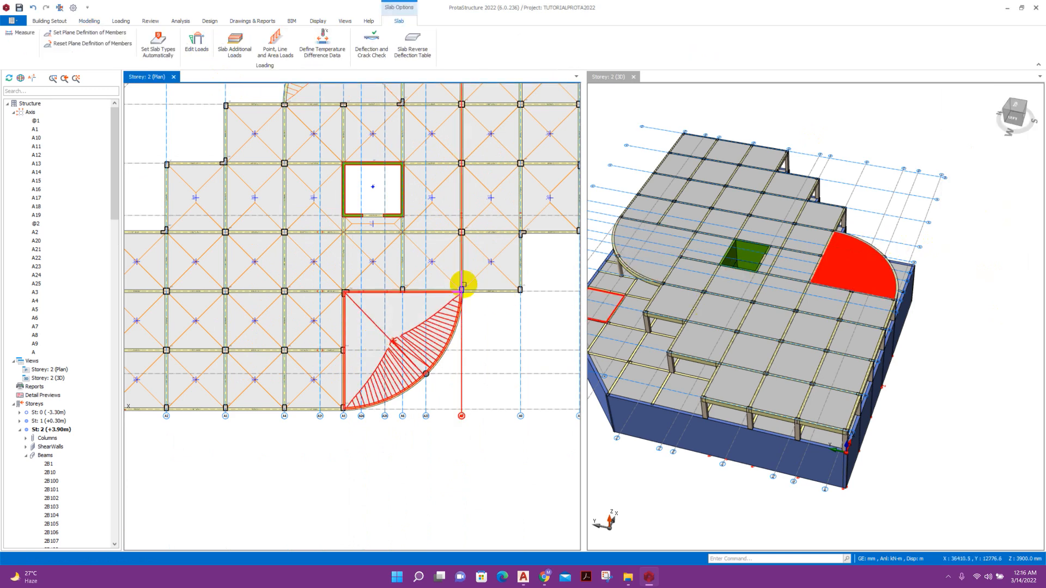
scroll(462, 284, down, 3)
click(471, 384)
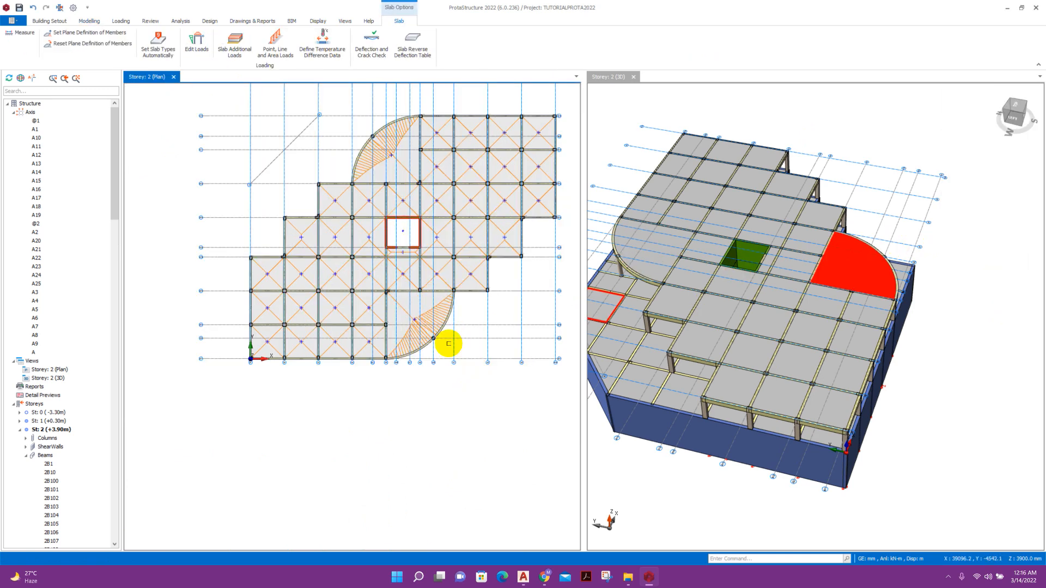
middle_drag(449, 280, 427, 305)
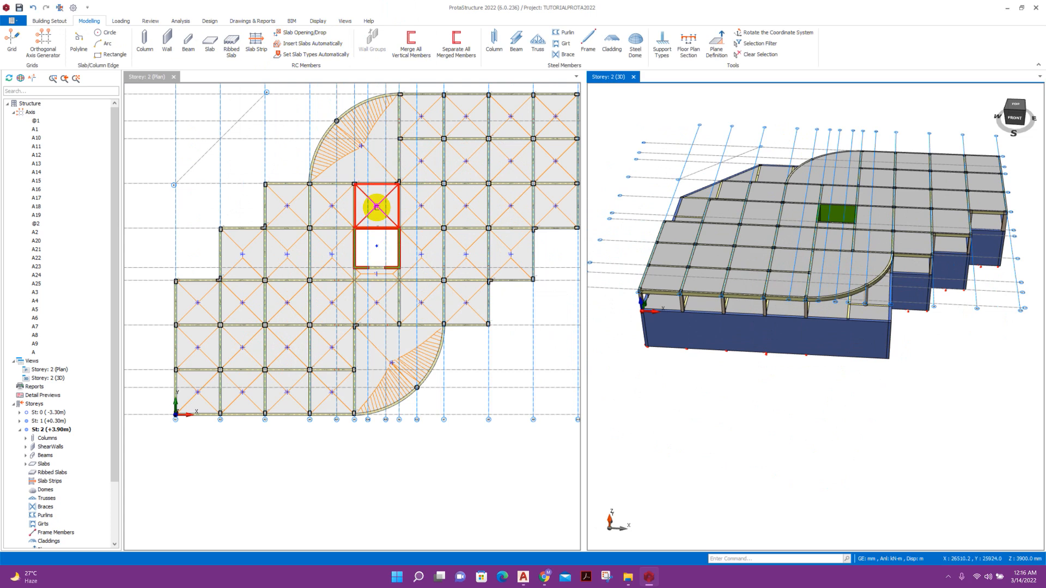
scroll(334, 218, down, 2)
click(373, 225)
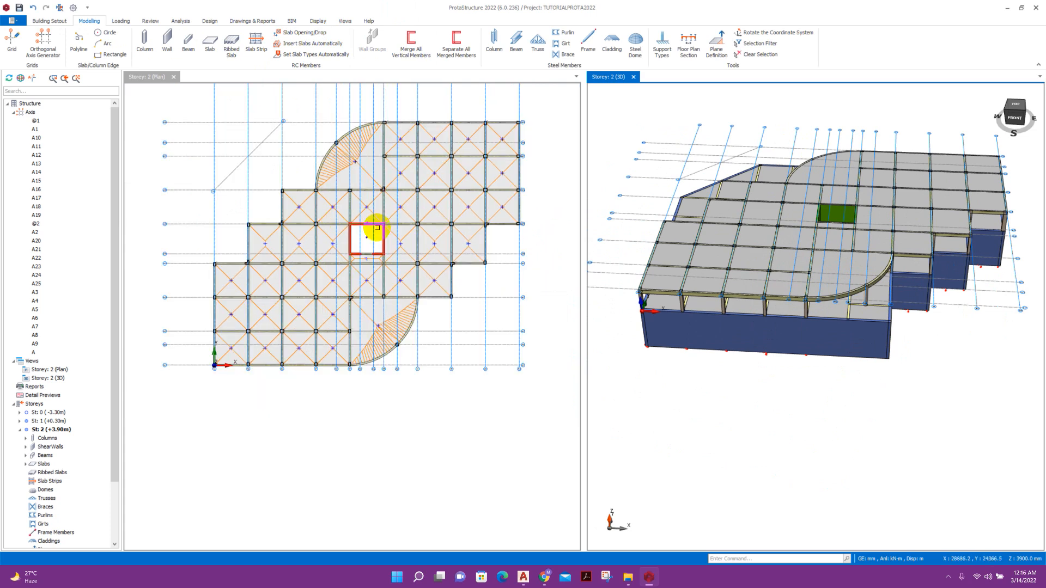
click(522, 579)
scroll(500, 310, down, 4)
Measure a linear distance from the beam corner with DIMLINEAR, then cancel it.
scroll(440, 364, up, 4)
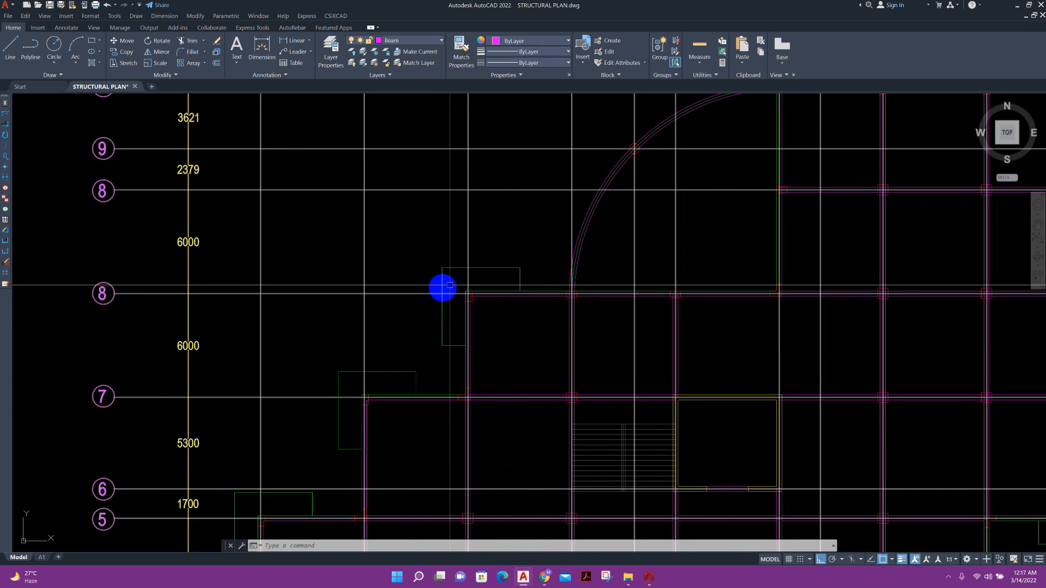
scroll(471, 302, up, 2)
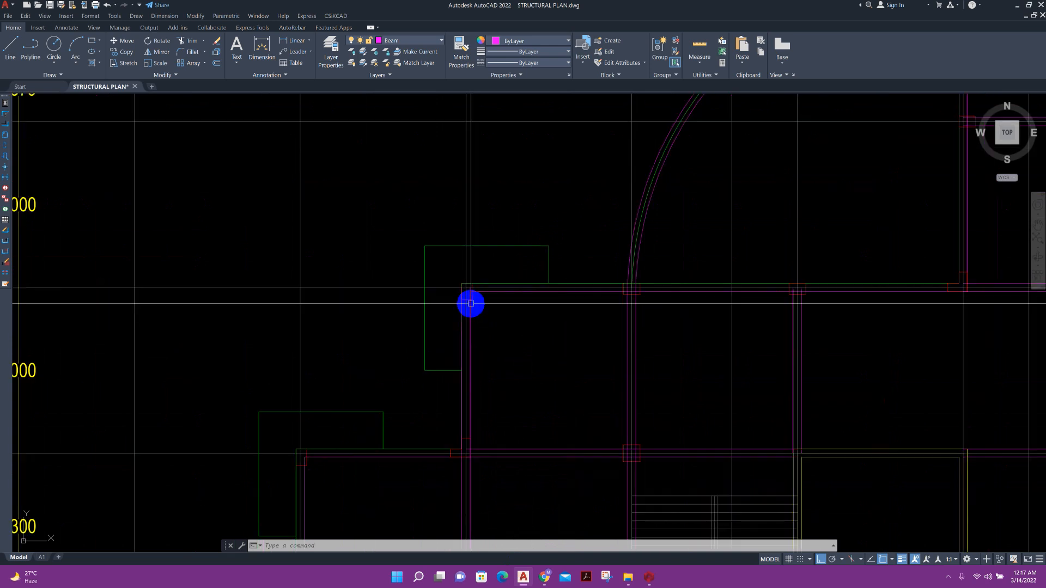
click(307, 44)
scroll(517, 241, up, 2)
click(568, 250)
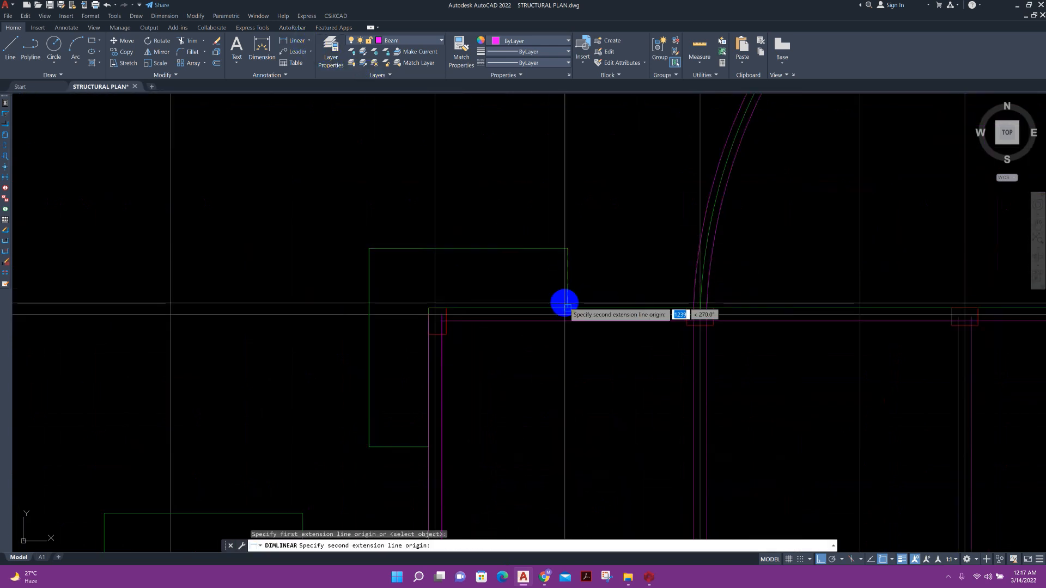
click(568, 314)
scroll(597, 278, up, 2)
key(Escape)
scroll(598, 277, down, 4)
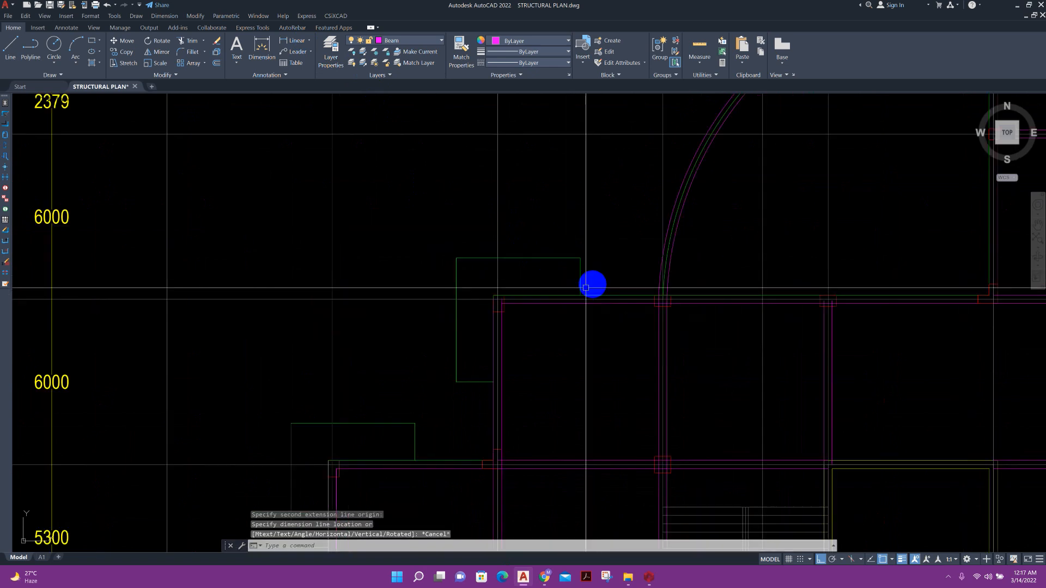
scroll(507, 334, down, 2)
scroll(488, 369, up, 4)
Measure the grid-line-to-beam-edge offsets, reading 3000 mm, and return to ProtaStructure.
key(Return)
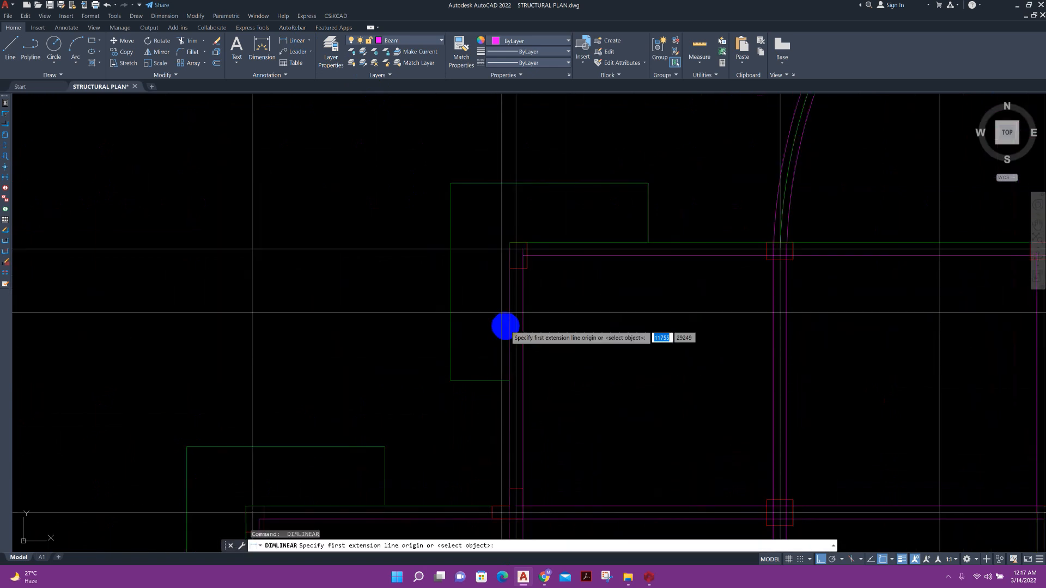
click(457, 250)
click(451, 380)
key(Escape)
key(Return)
click(517, 183)
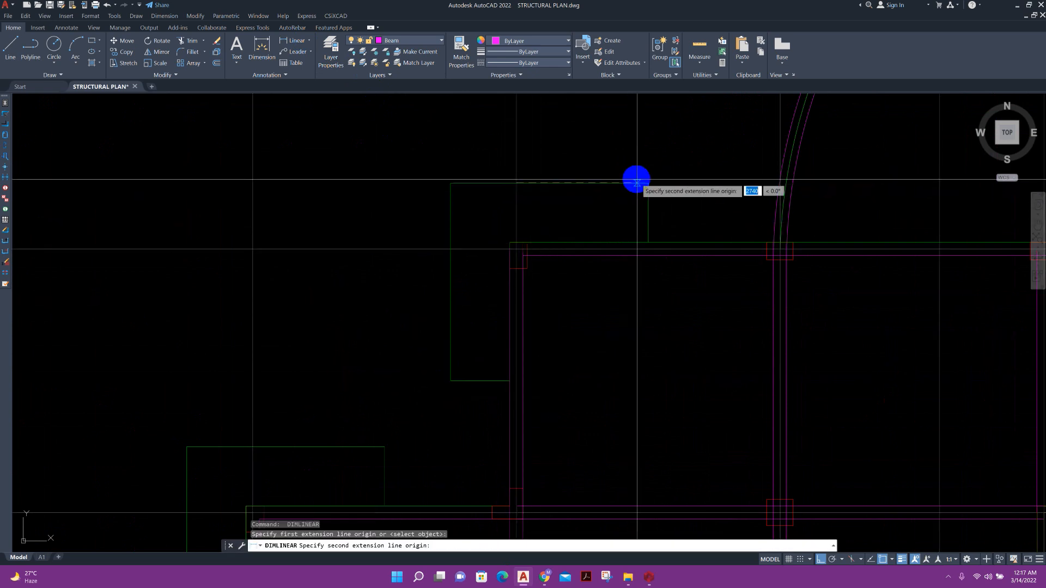
click(637, 179)
key(Escape)
scroll(627, 185, down, 3)
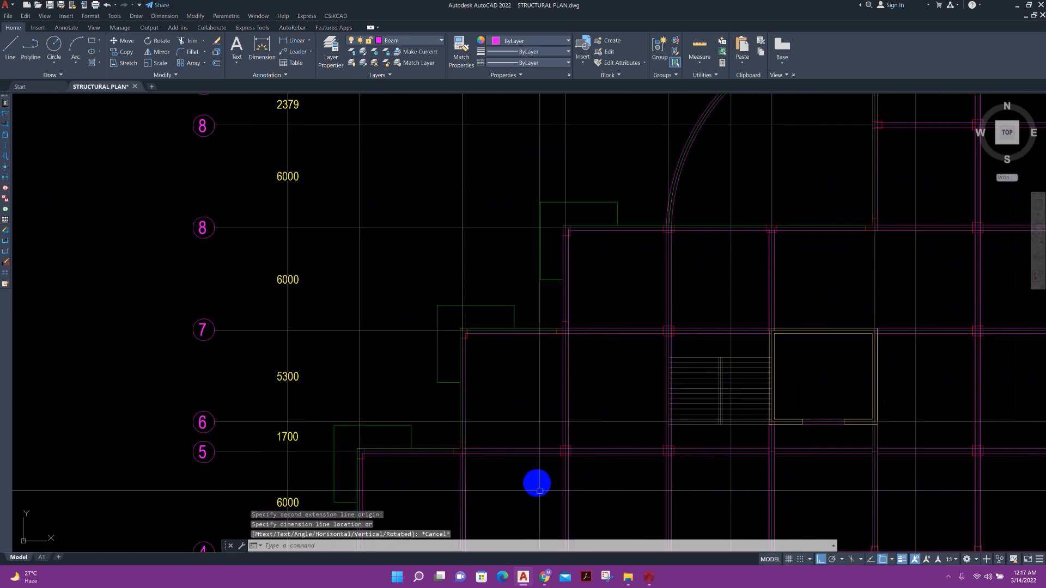
click(648, 577)
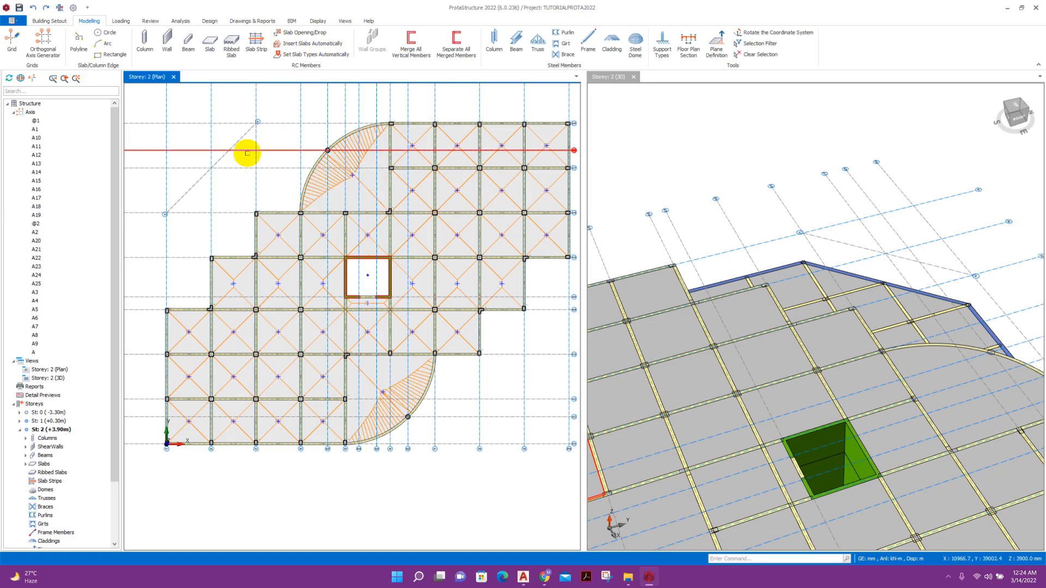
scroll(247, 153, up, 3)
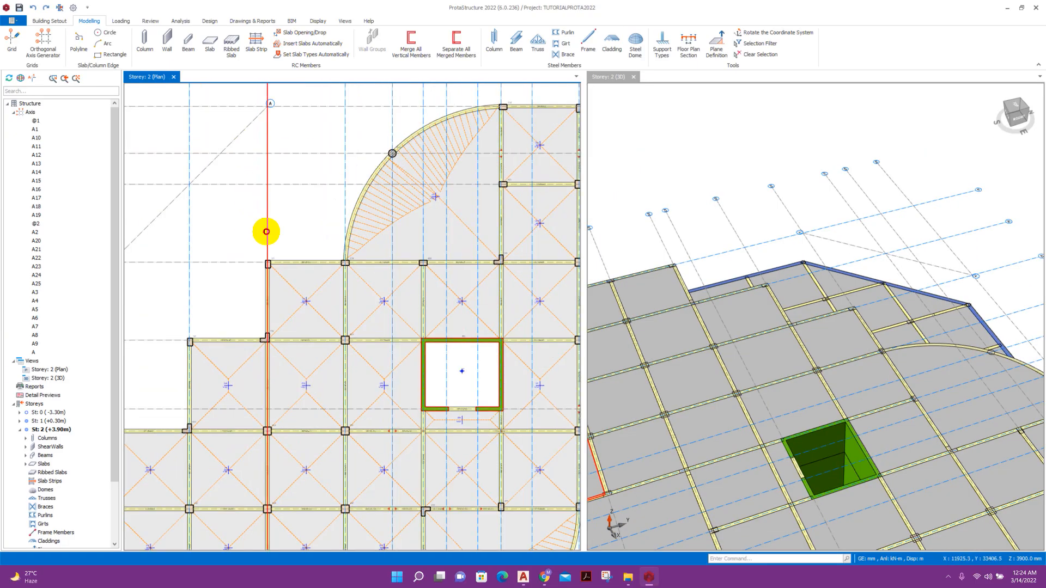
Offset axis A3 by 3000 mm using the axis Move option.
right_click(275, 251)
click(321, 302)
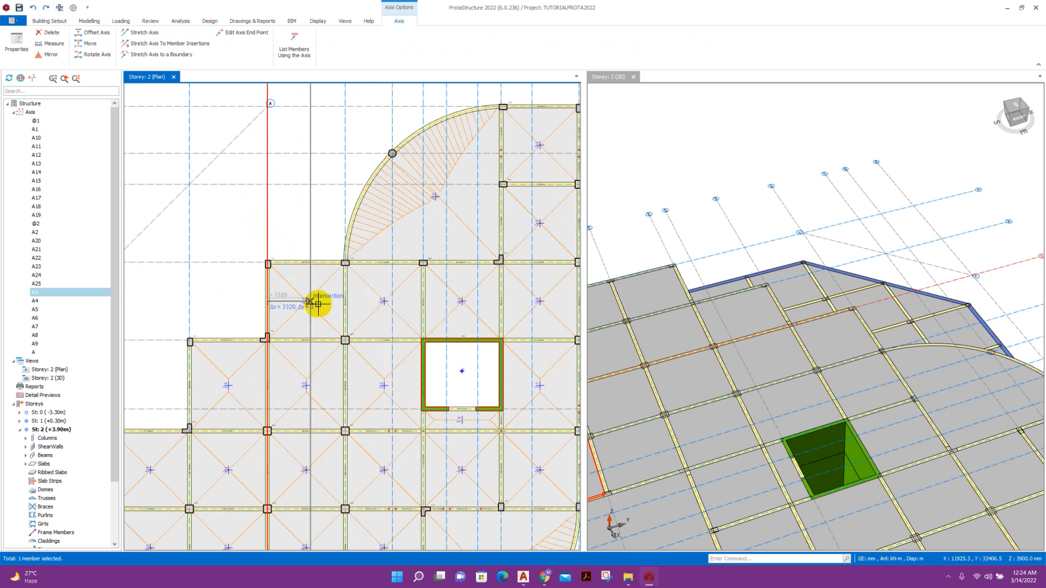
scroll(298, 236, up, 2)
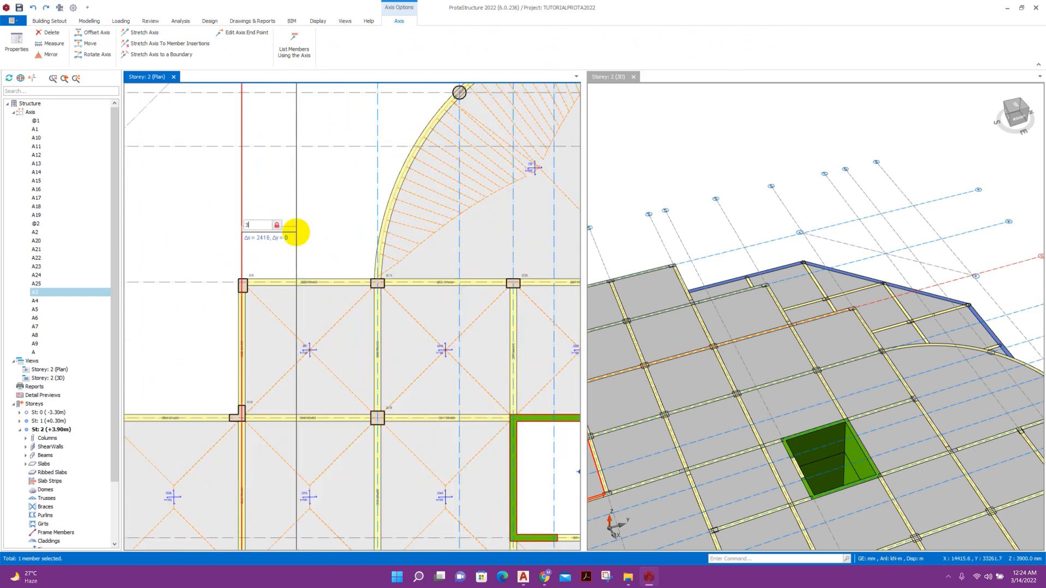
key(Return)
Move the horizontal grid axis by -3000 mm to create axis A27 below it.
middle_drag(210, 290, 339, 241)
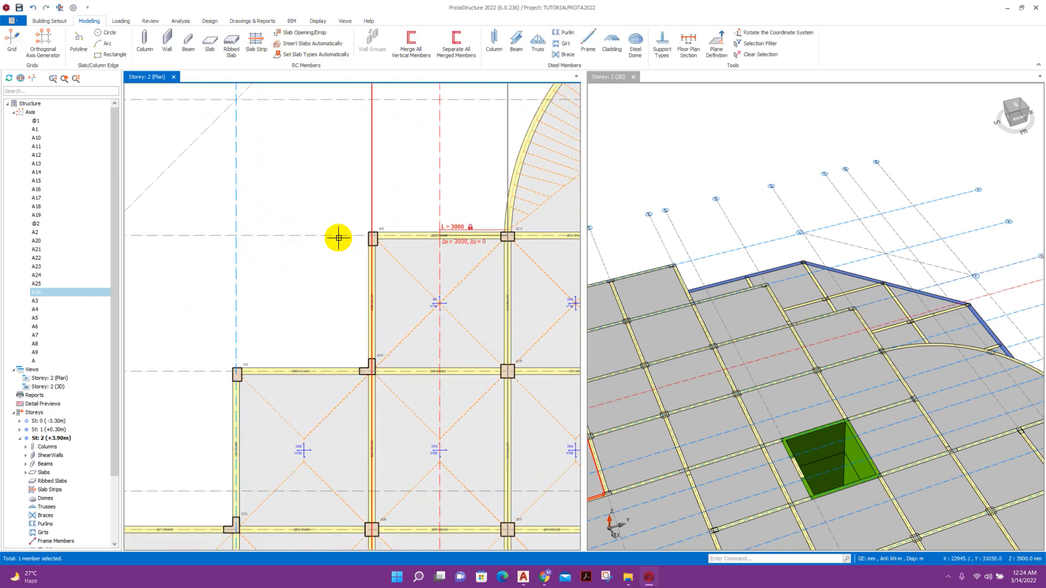
click(338, 236)
scroll(338, 234, down, 2)
right_click(334, 252)
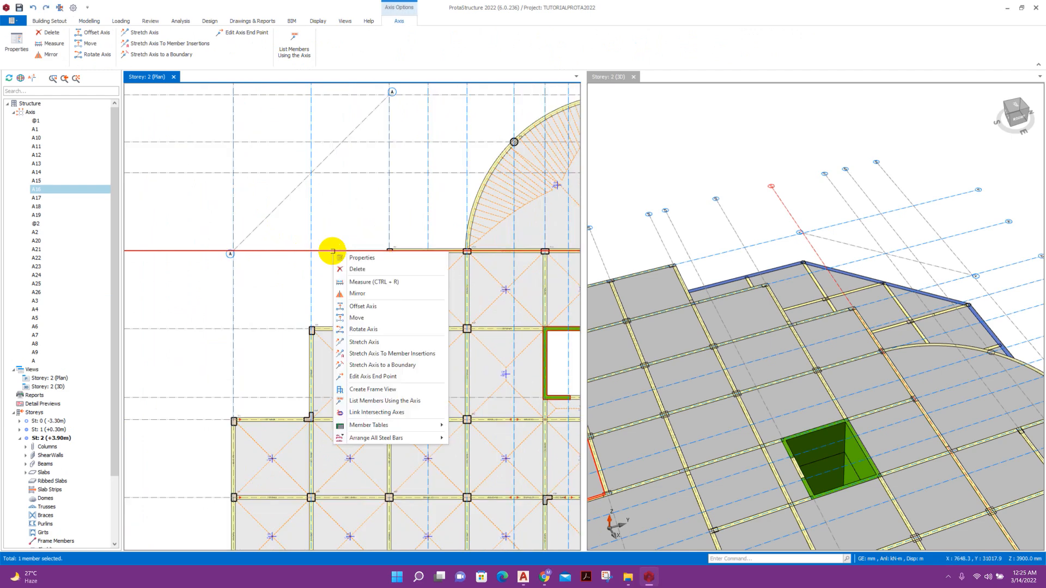
click(359, 318)
scroll(348, 278, up, 3)
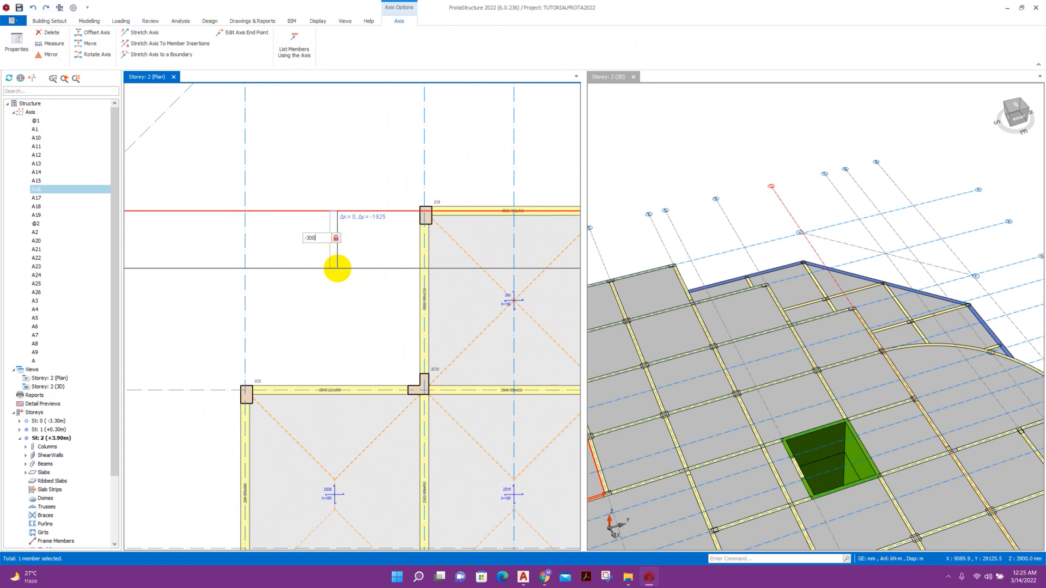
text(-3000)
key(Return)
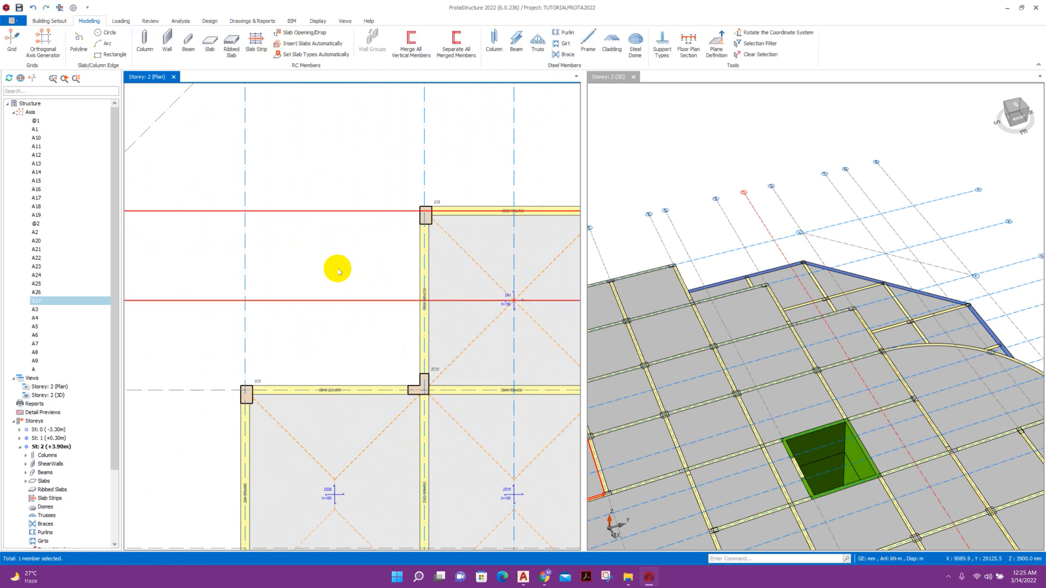
scroll(354, 263, down, 2)
key(Escape)
middle_drag(369, 255, 357, 264)
scroll(357, 264, up, 1)
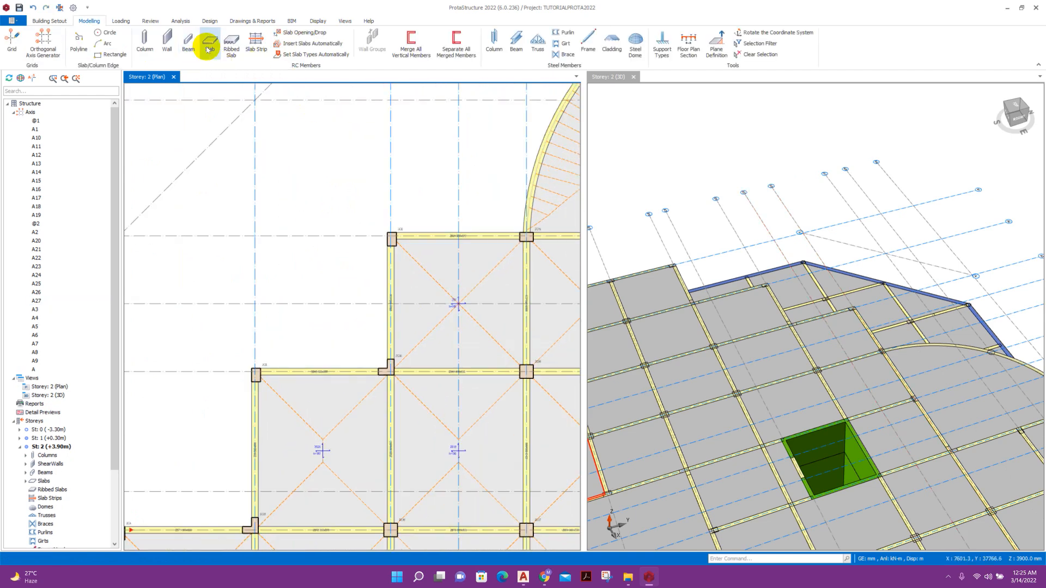
Start the Slab tool, set the slab type to cantilever and show its Cantilever dimension settings.
click(207, 48)
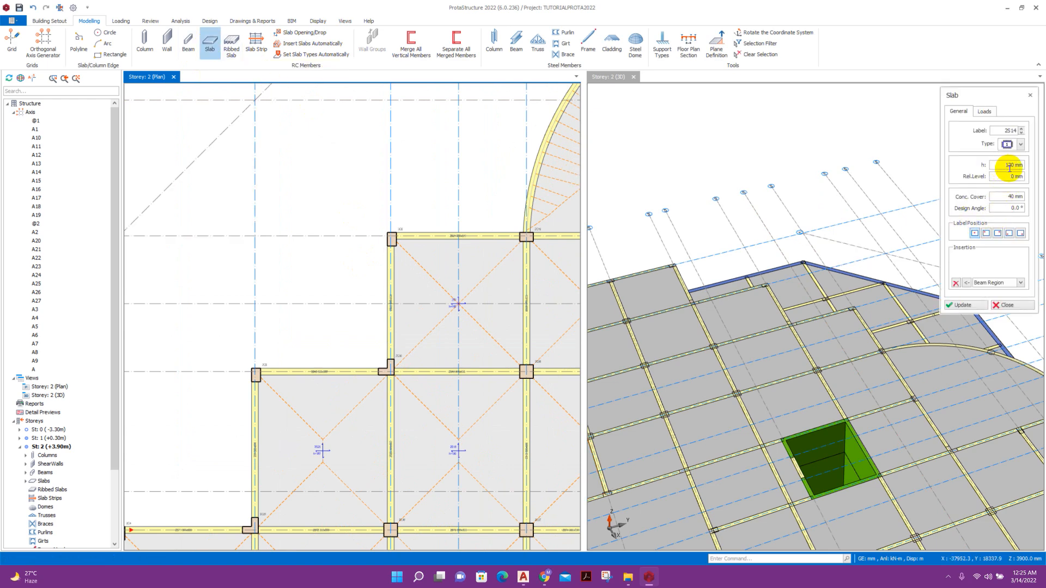
click(1020, 144)
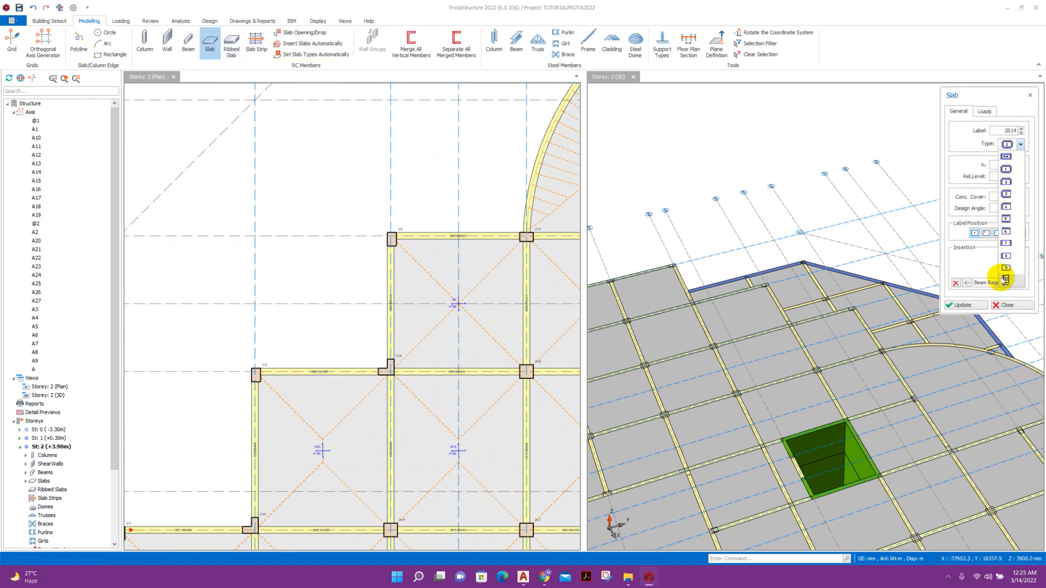
click(1008, 281)
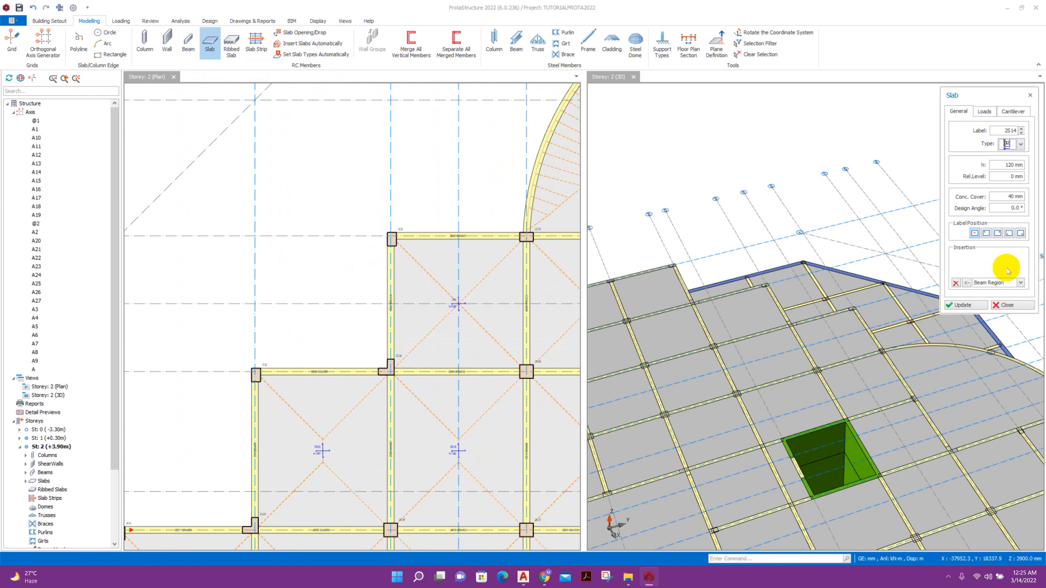
click(1018, 112)
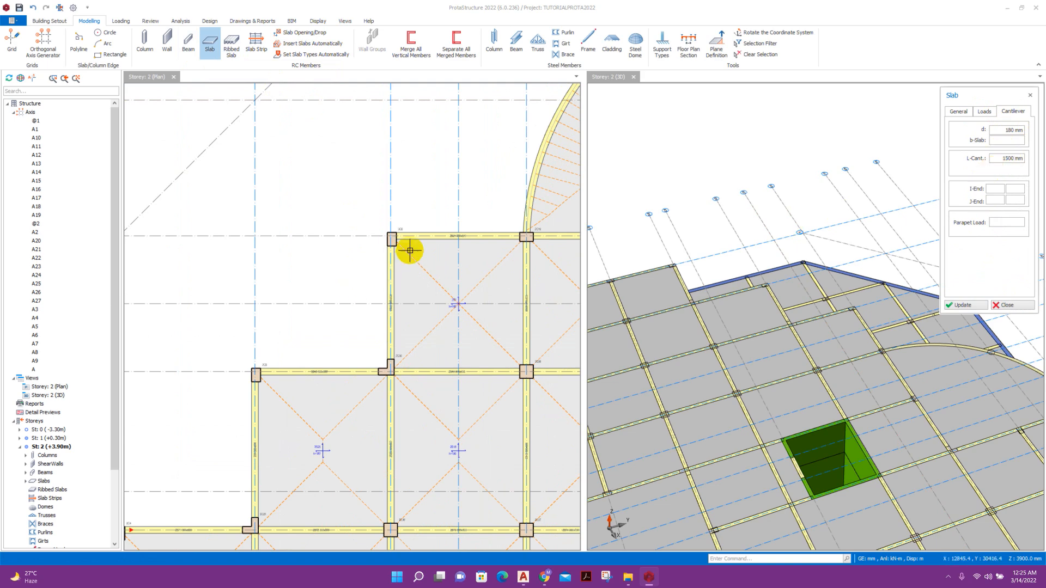
scroll(408, 256, up, 1)
Place cantilever 2S14 above the beam and cantilever 2S21 left of column 2C6.
click(385, 233)
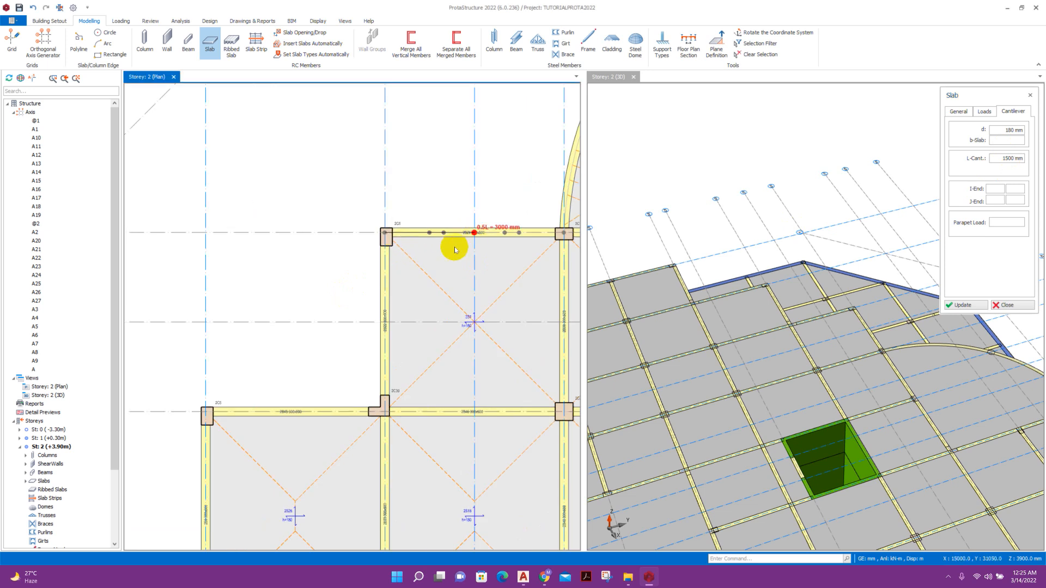
click(425, 215)
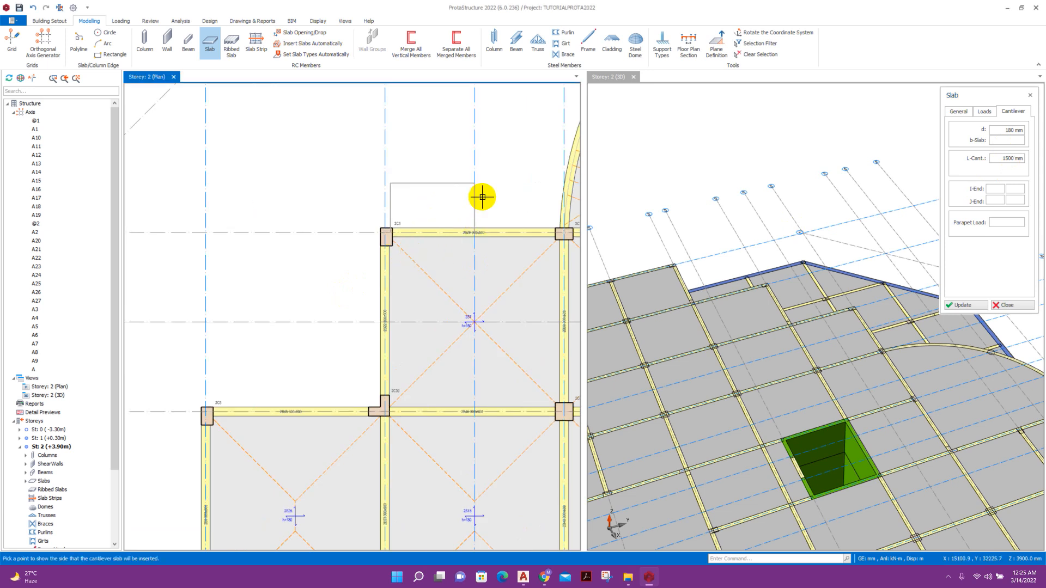
click(300, 254)
click(386, 236)
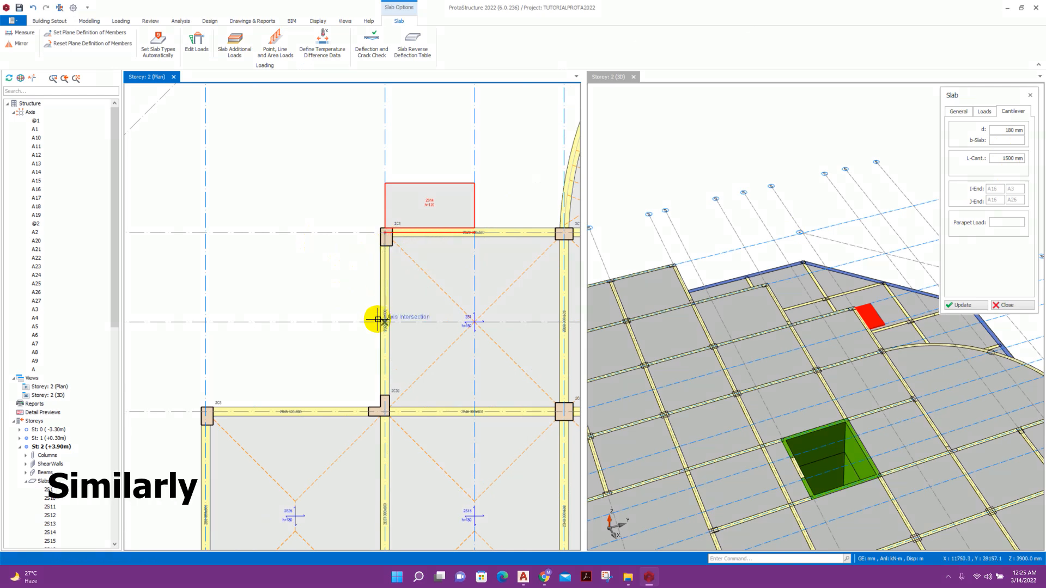
click(385, 322)
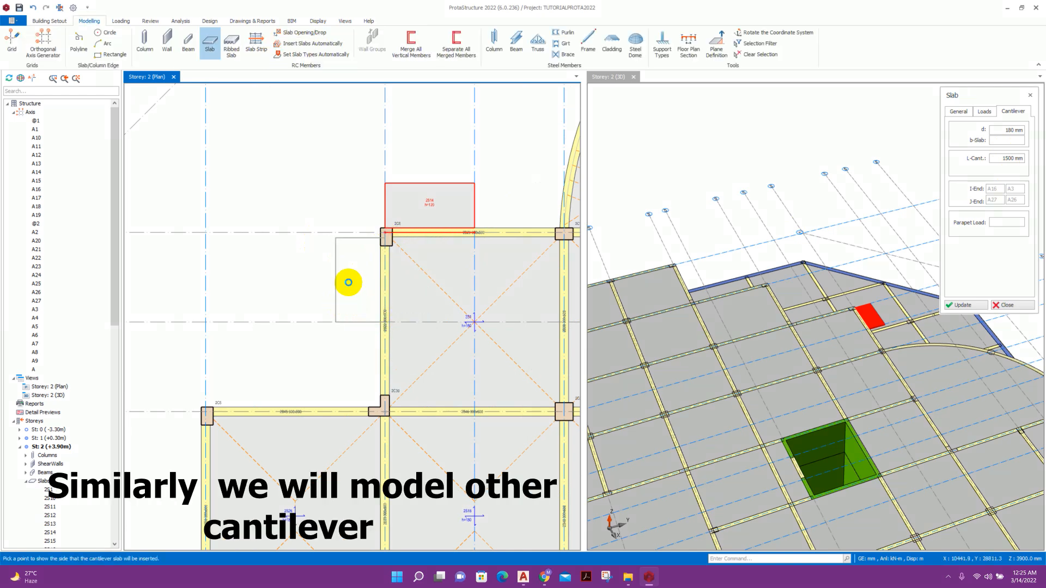
click(347, 280)
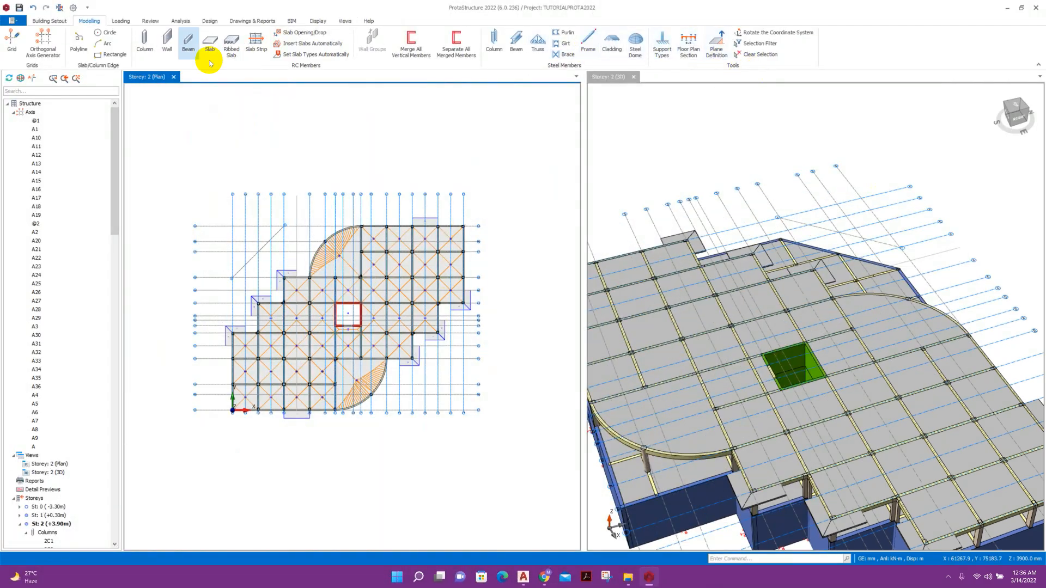
In the Edit Storey table, define storeys 2 to 9 as similar and apply the change.
click(49, 21)
click(670, 50)
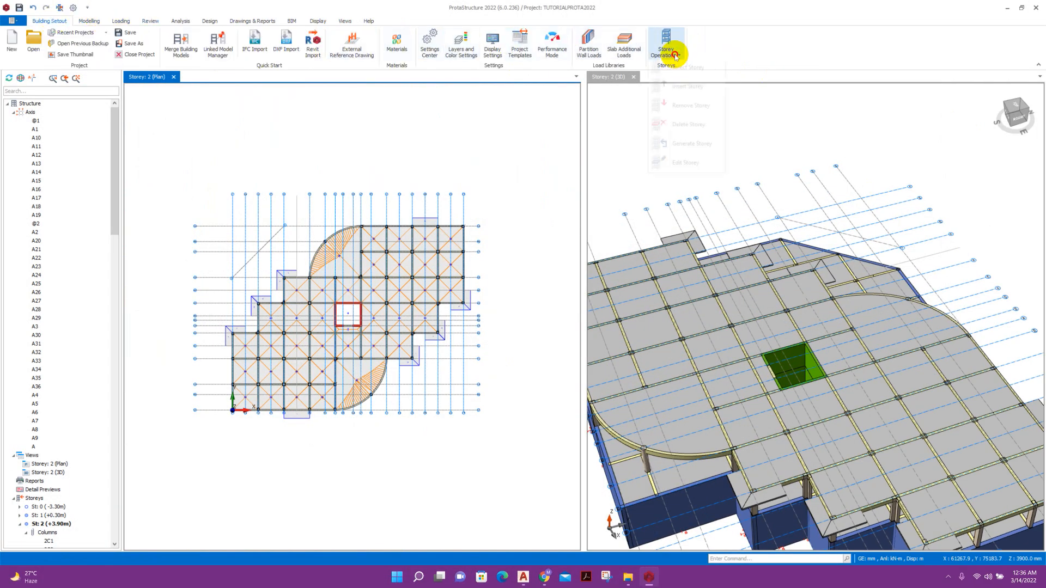
click(692, 164)
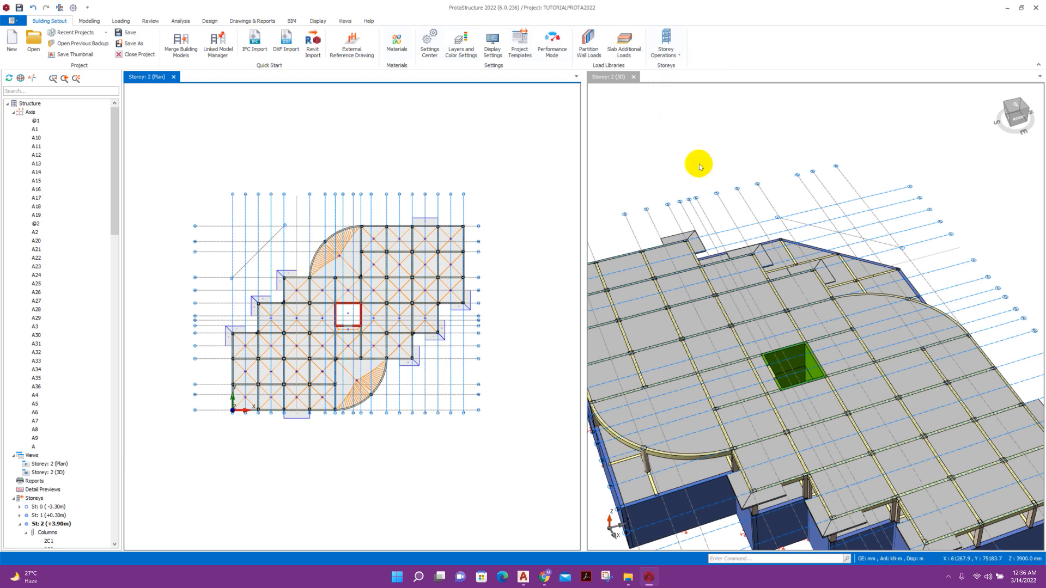
drag(354, 225, 726, 323)
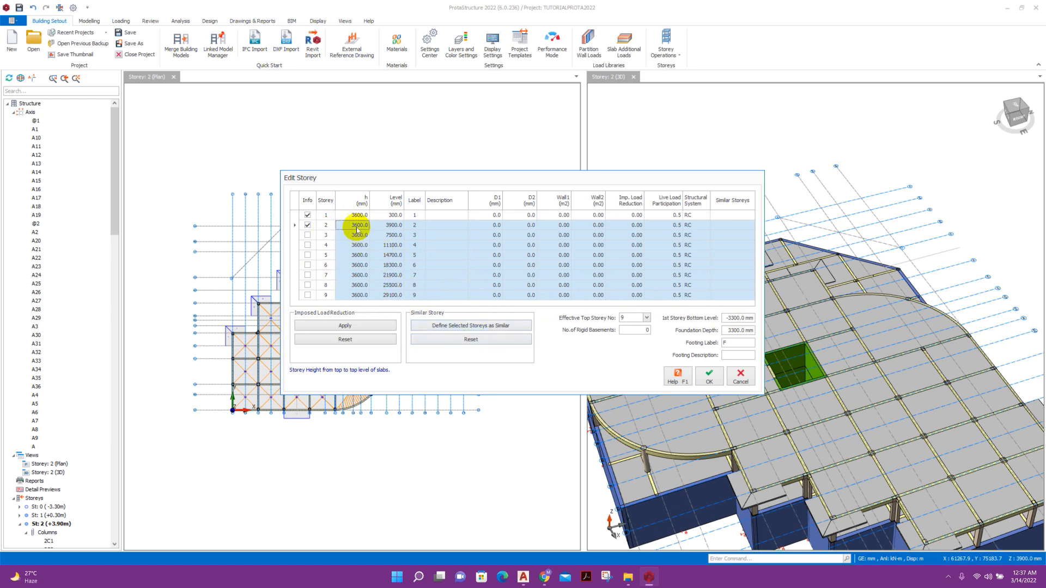
click(478, 329)
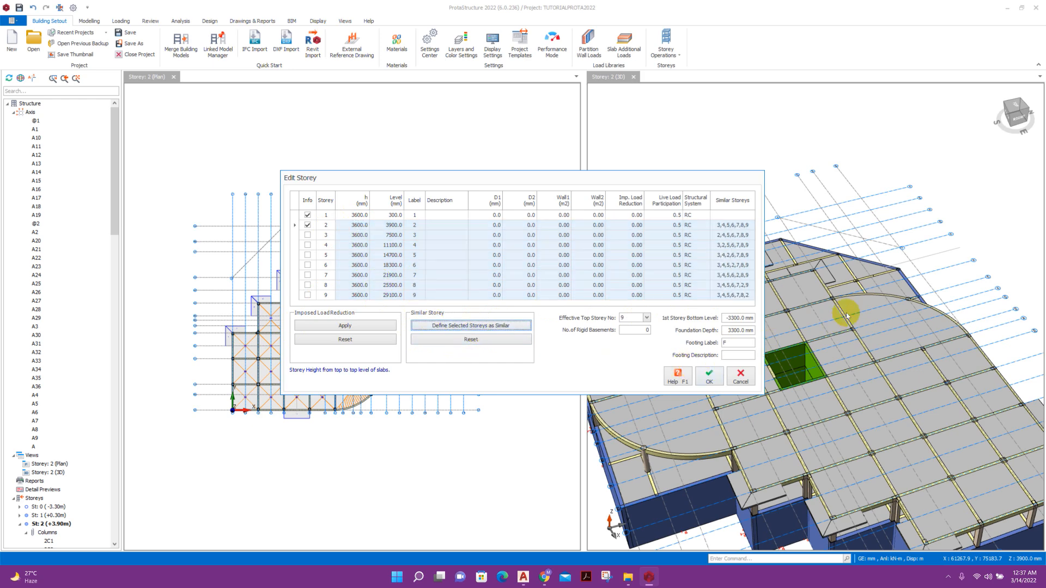
click(708, 377)
click(564, 319)
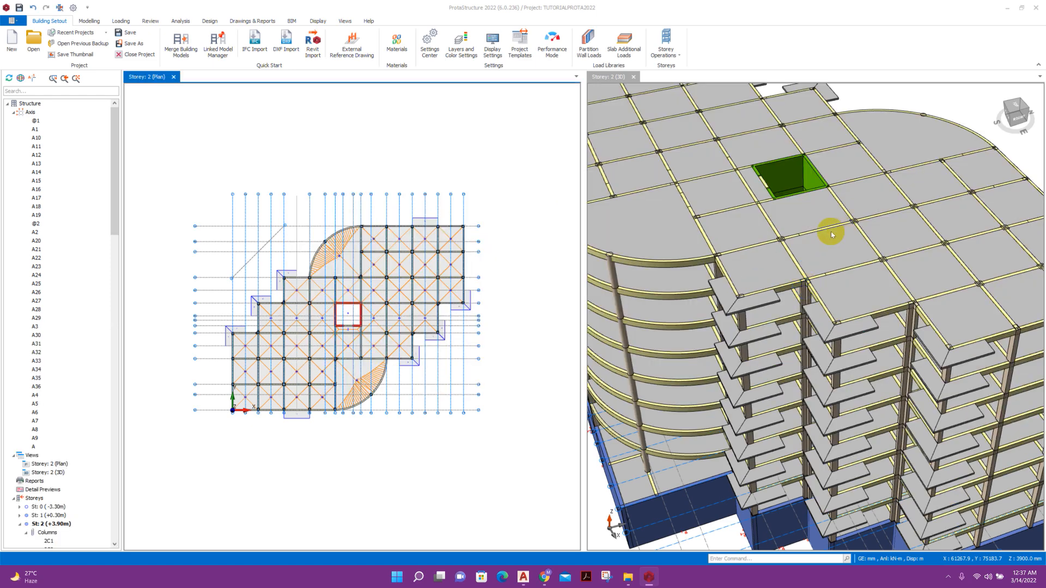
Orbit and zoom the 3D model to a lower front view.
scroll(822, 234, down, 5)
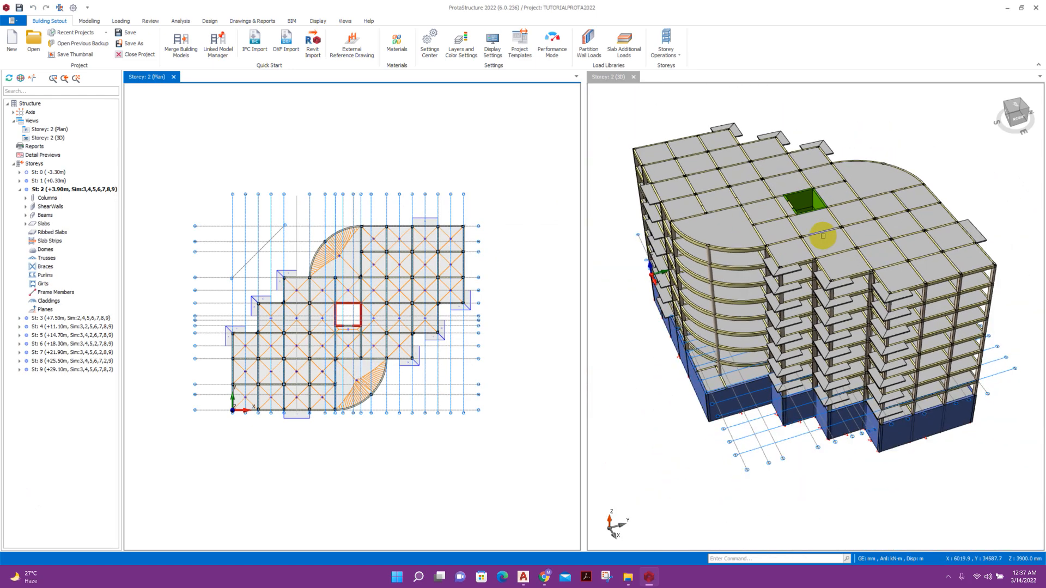
middle_drag(892, 414, 789, 343)
scroll(852, 347, up, 5)
scroll(853, 348, down, 5)
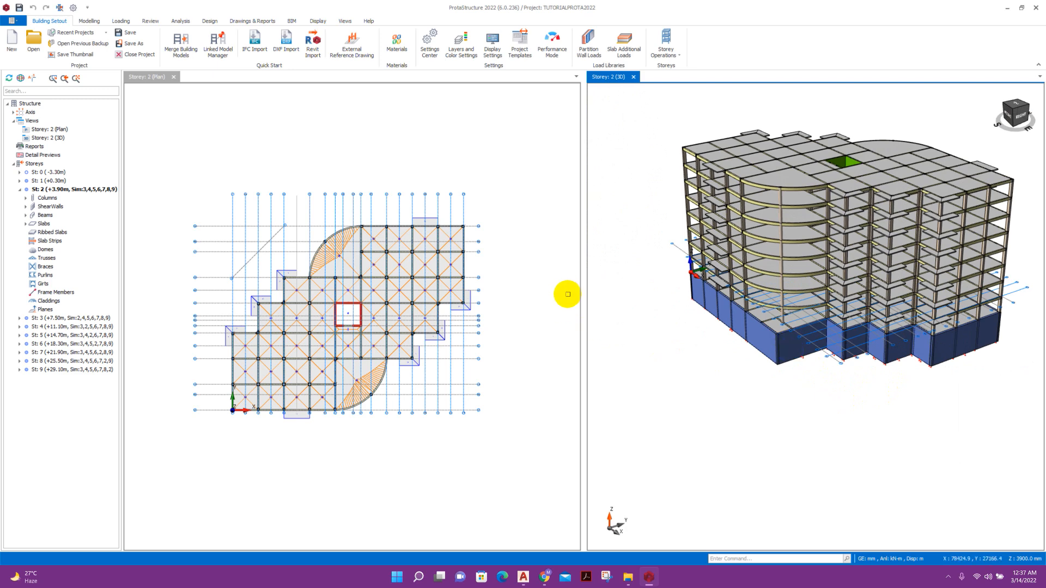
scroll(269, 243, up, 2)
scroll(303, 264, down, 2)
scroll(436, 245, up, 2)
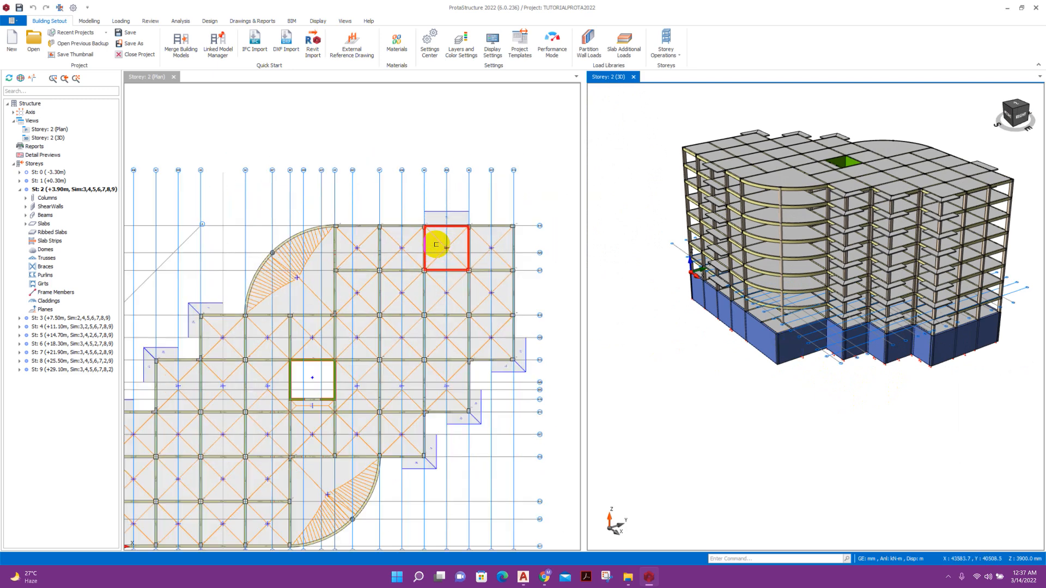
scroll(374, 233, down, 2)
Add a new wall load named 150MMUSER in the Beam Wall Loads Library.
scroll(479, 227, up, 2)
click(288, 50)
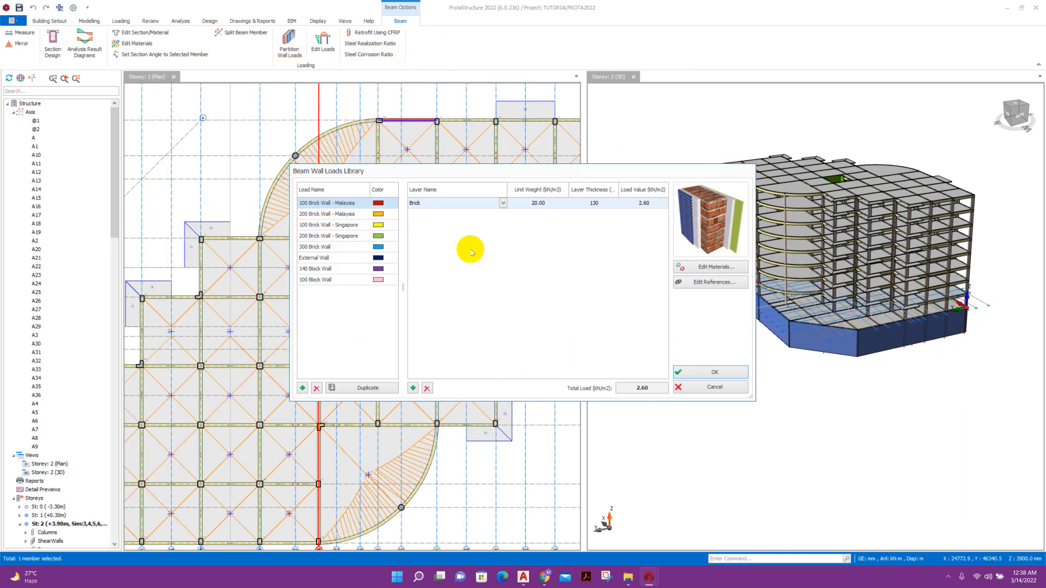
click(543, 207)
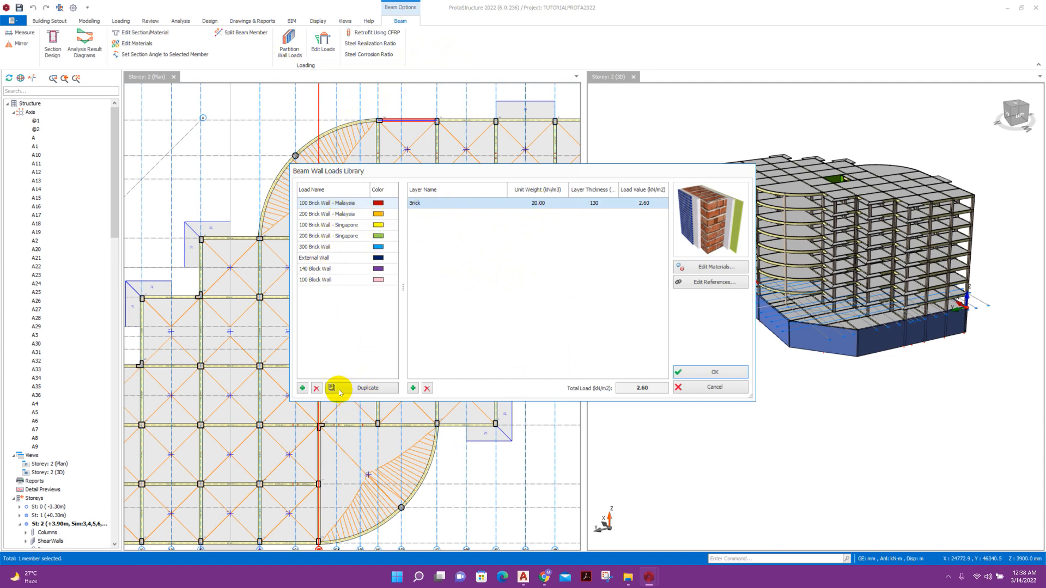
click(302, 388)
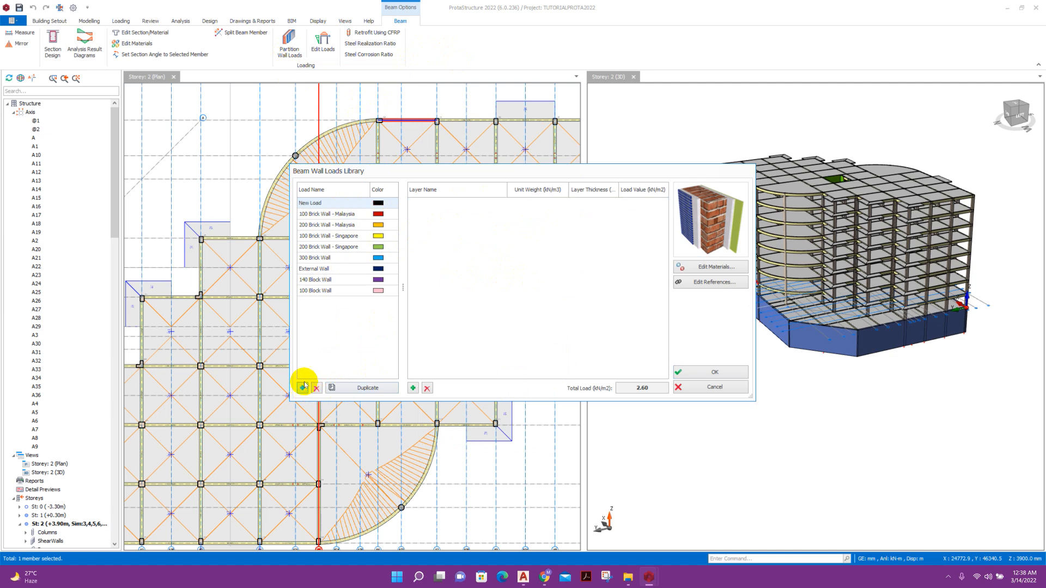
click(350, 203)
click(300, 203)
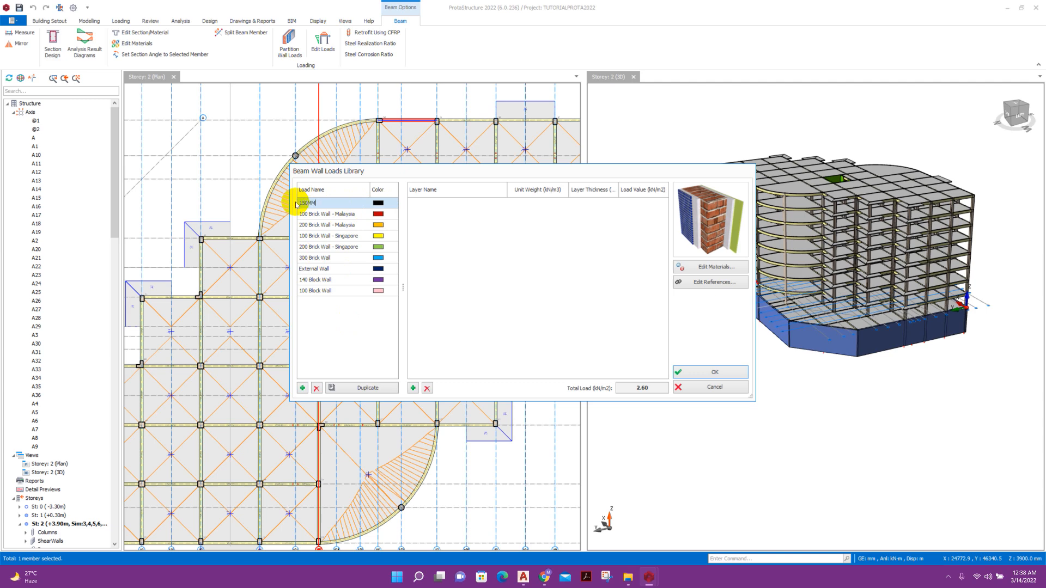
text(150MMUSER)
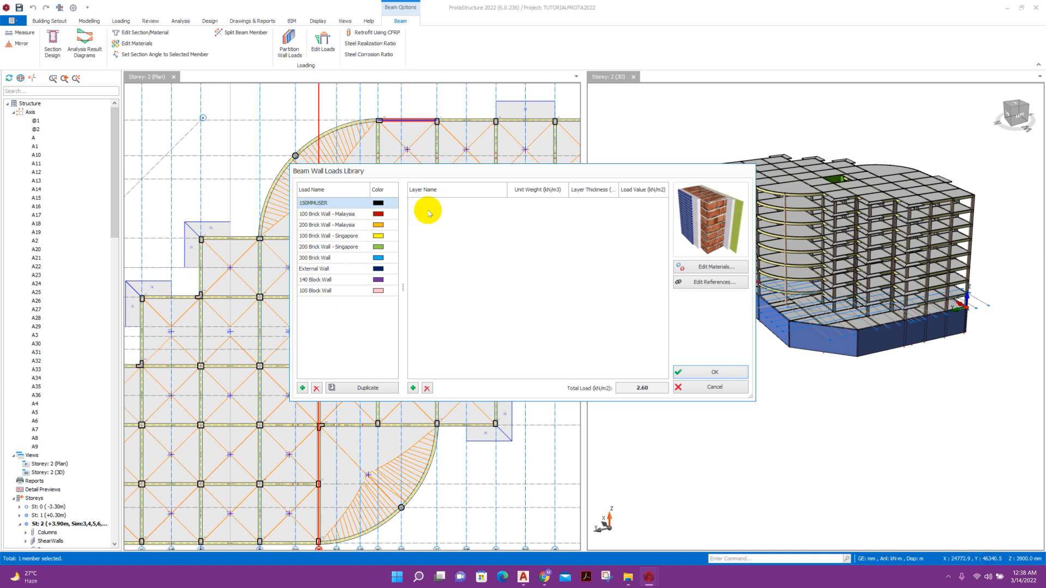
click(560, 262)
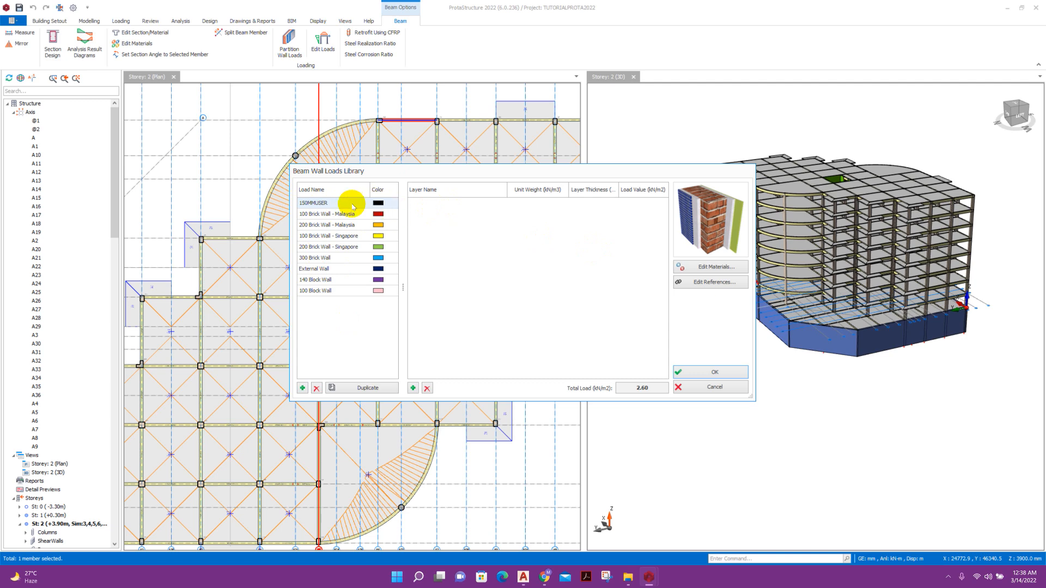
Add a new USER BRICKS material in the Material Library.
click(696, 267)
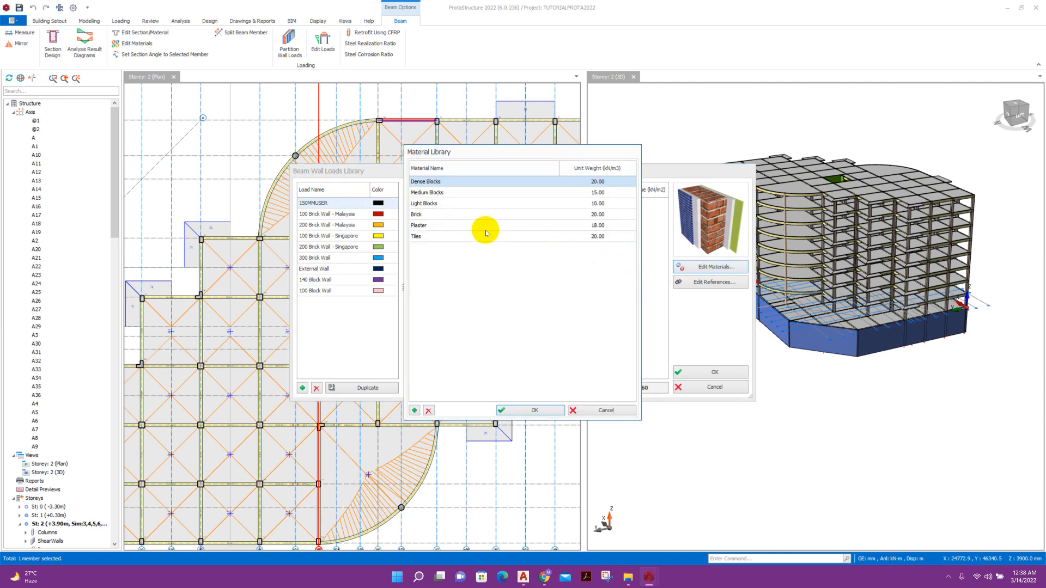
click(414, 410)
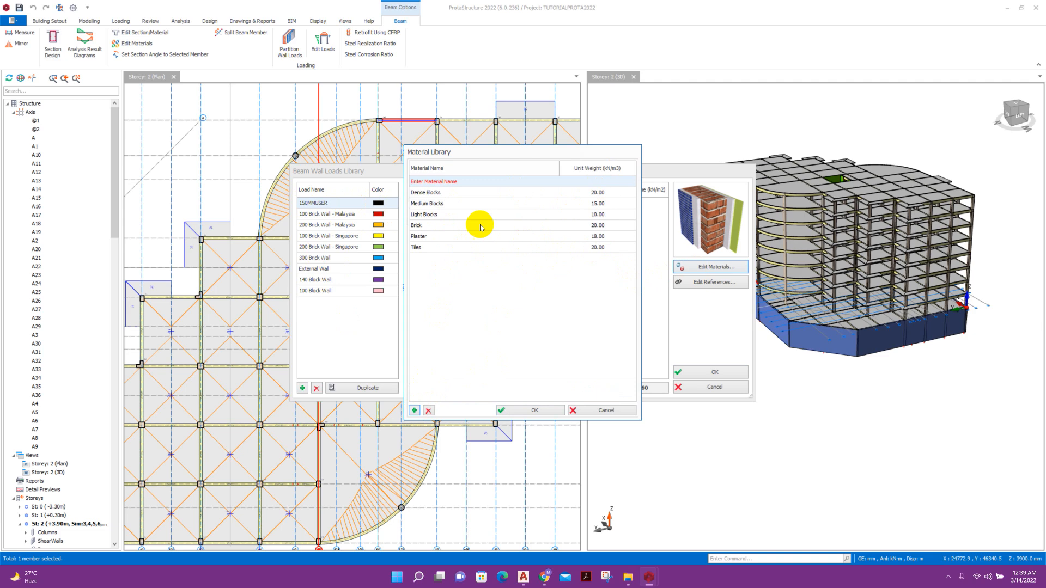
click(463, 181)
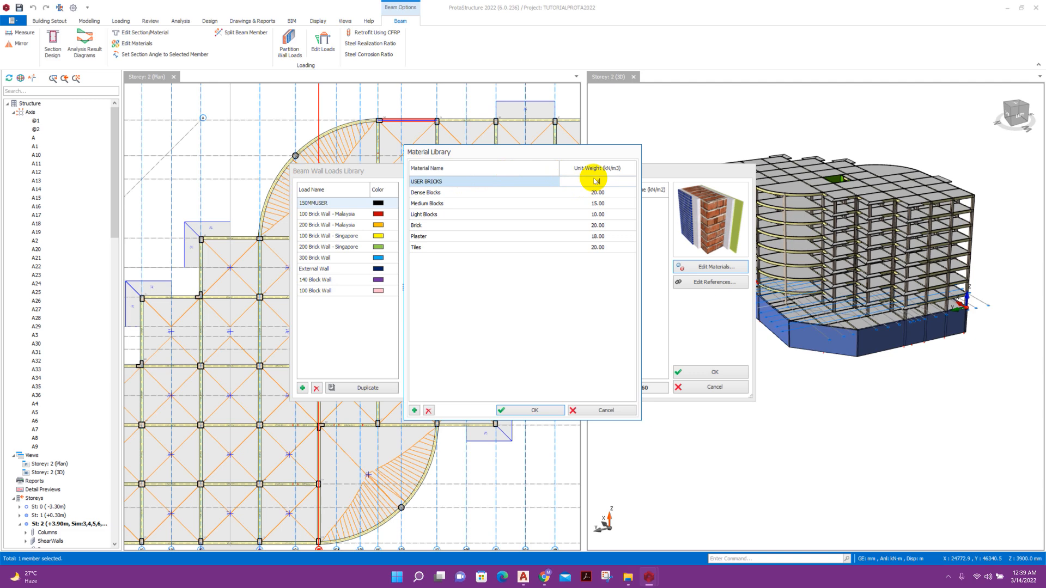
click(557, 410)
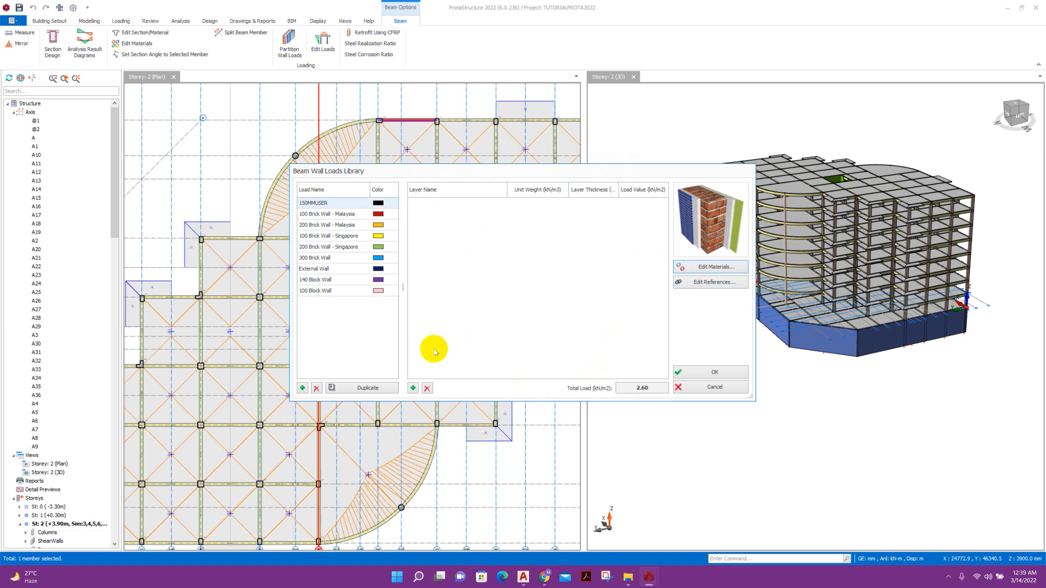
Give 150MMUSER a 150 mm USER BRICKS layer and save the wall load.
click(413, 388)
click(472, 203)
click(474, 204)
click(477, 214)
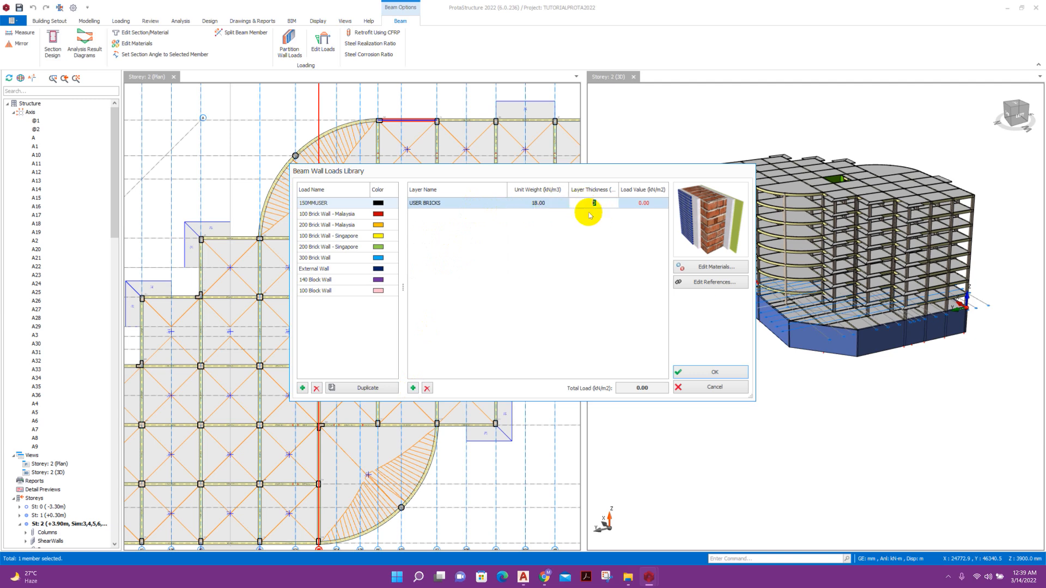
text(150)
click(656, 206)
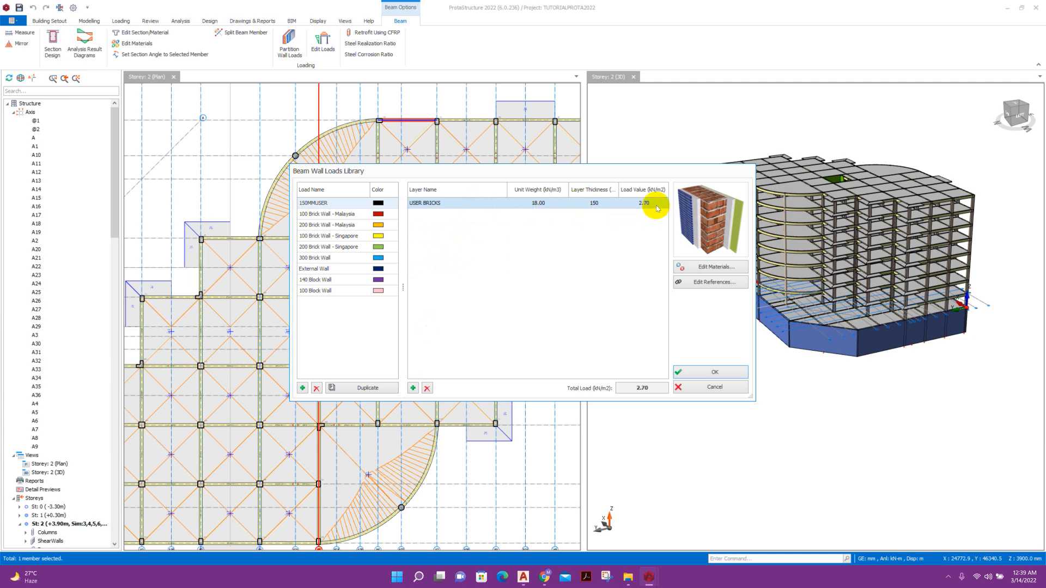
click(692, 373)
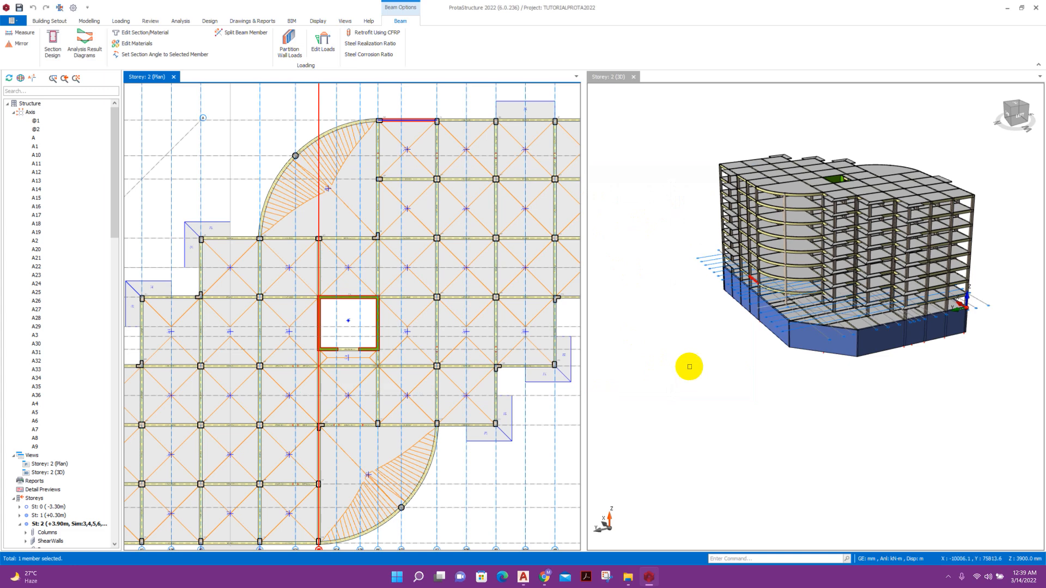
Assign top beam 2B44 a full-length wall load 3600 mm high and 150 mm thick.
right_click(417, 121)
click(465, 236)
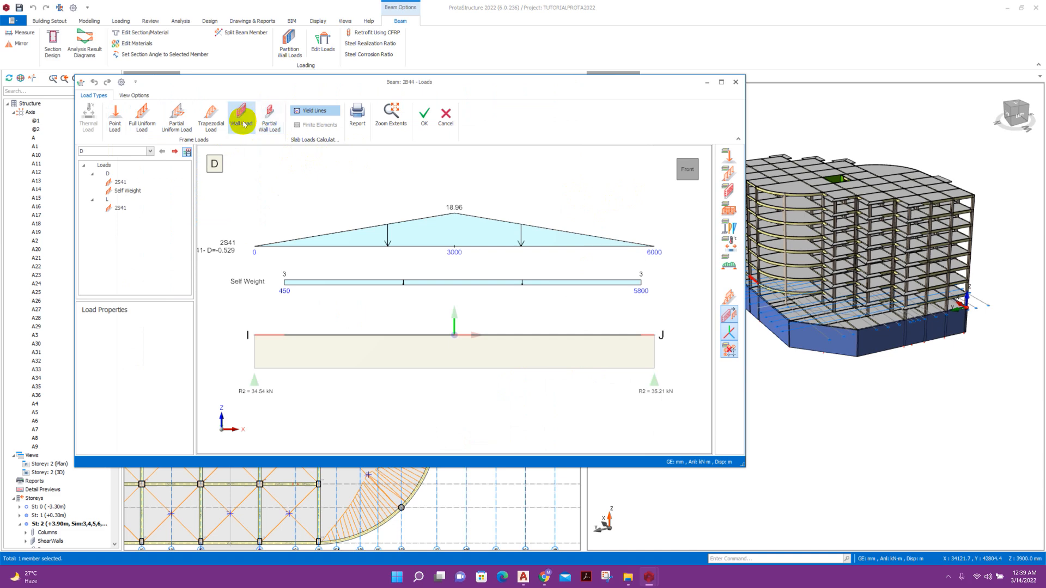
click(241, 116)
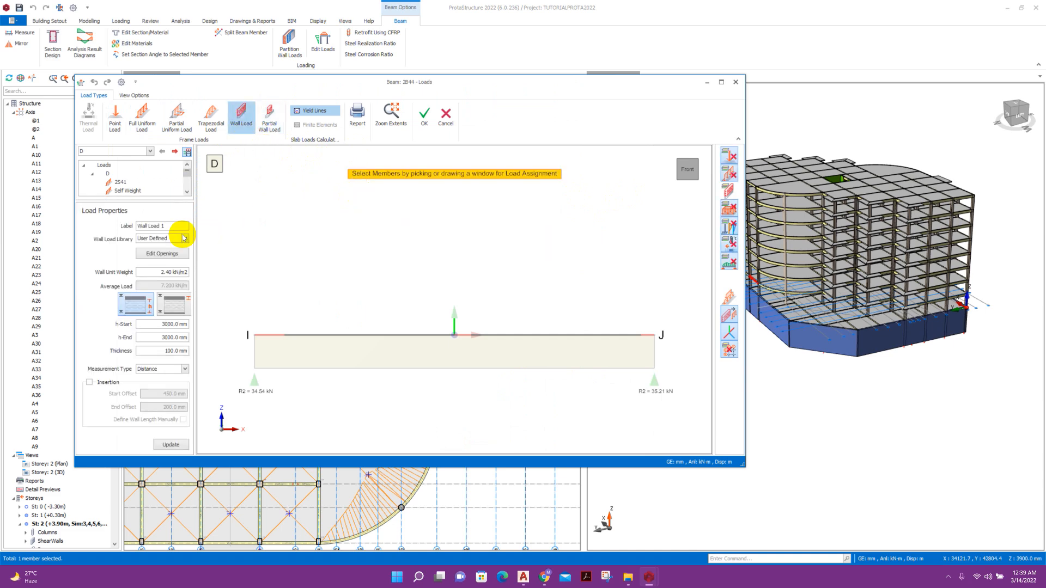
click(156, 324)
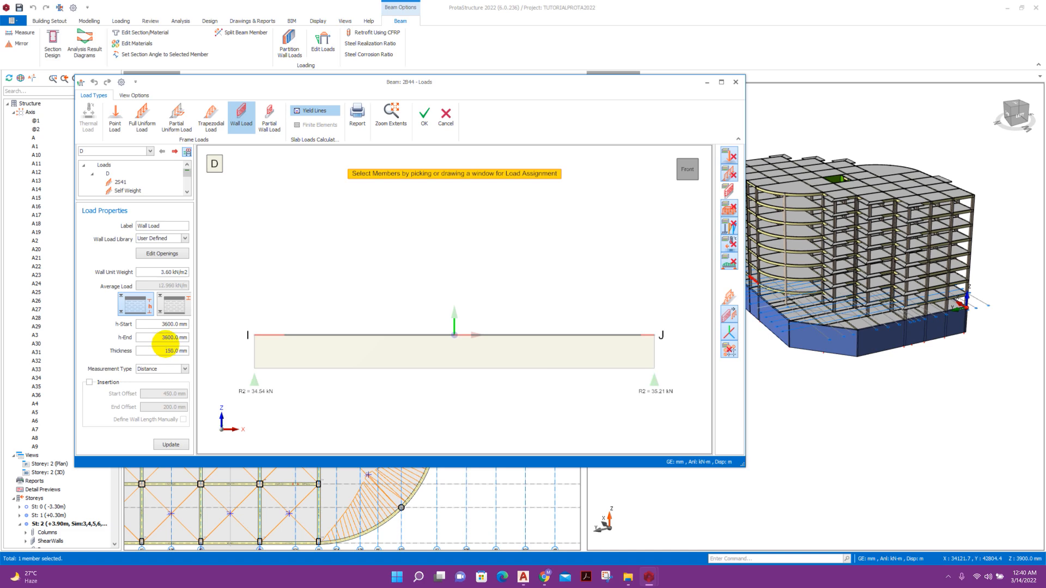
click(170, 446)
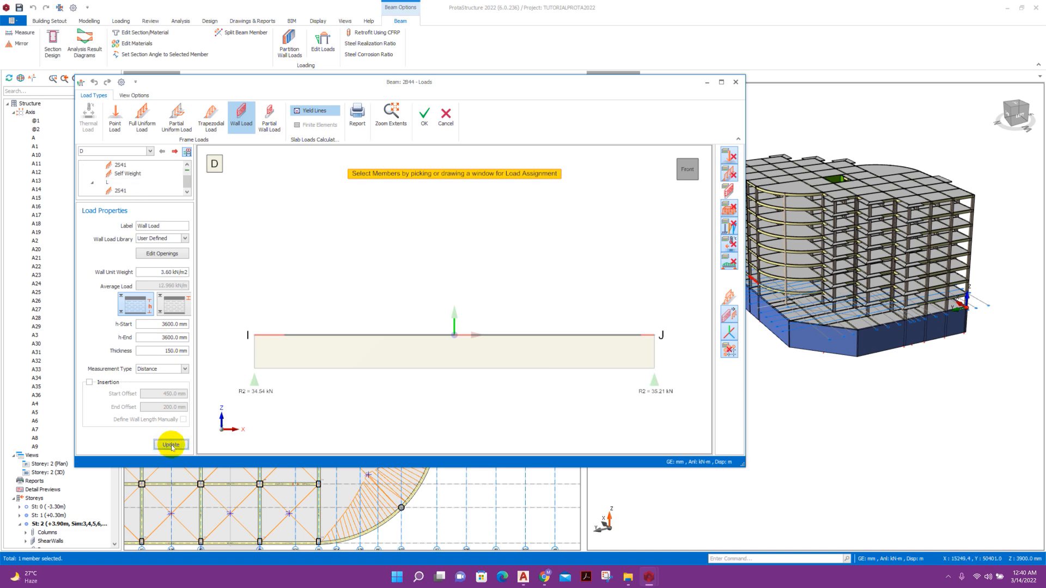
click(407, 333)
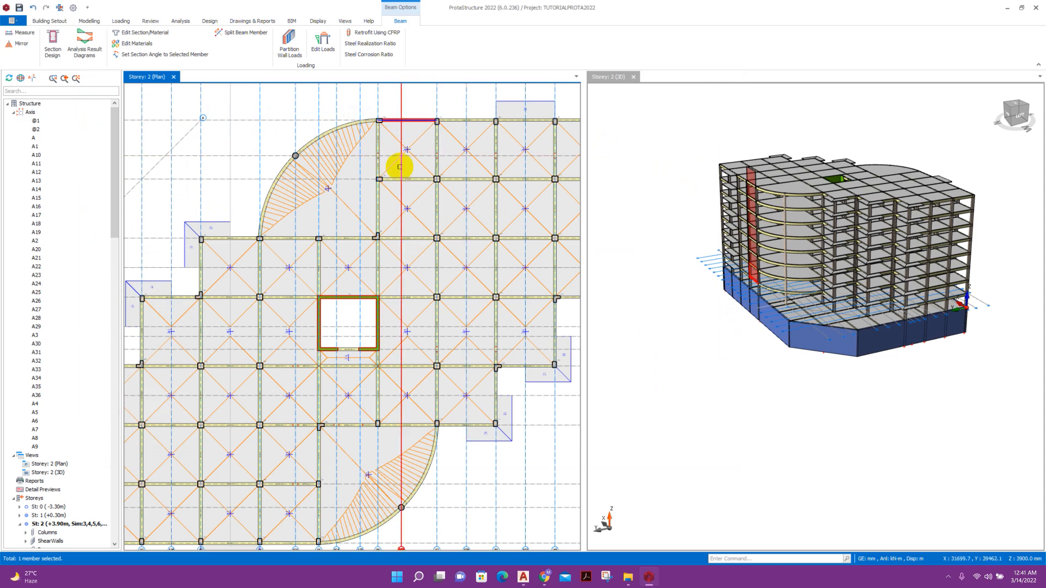
Copy beam 2B44's D-case wall load with Copy Loads.
scroll(825, 408, up, 2)
click(791, 402)
middle_drag(760, 384, 800, 381)
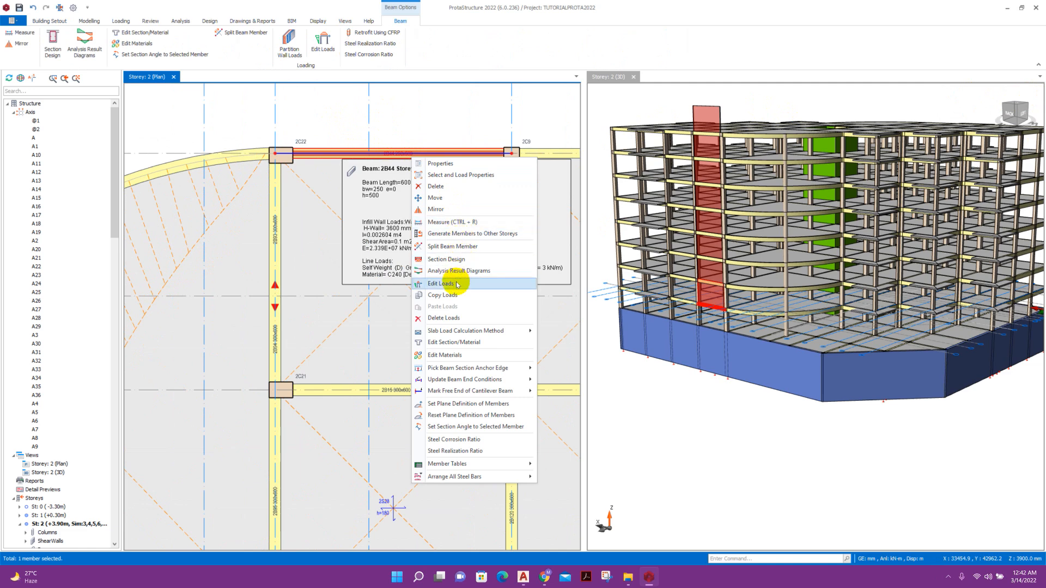
click(458, 296)
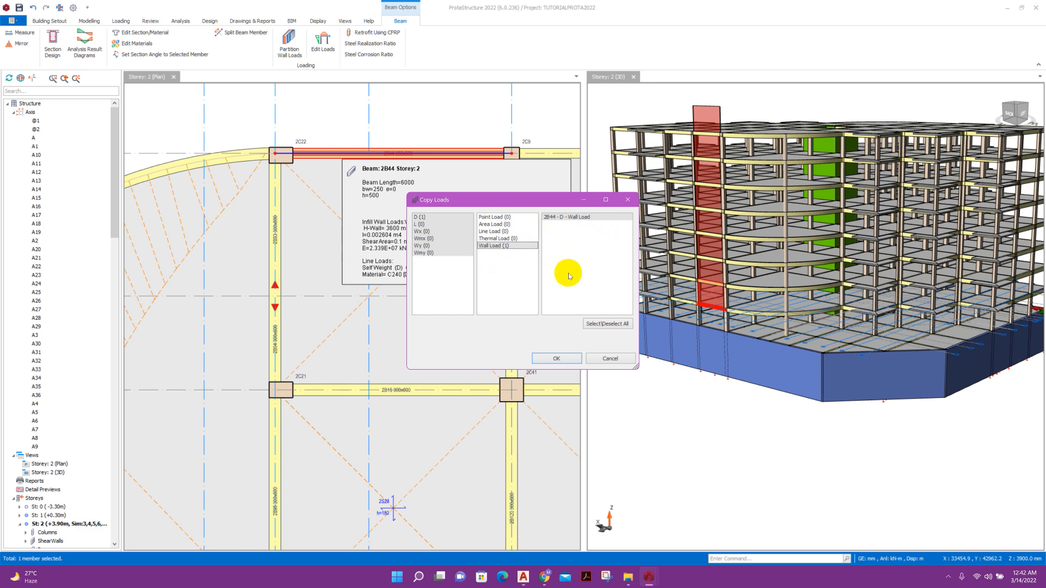
click(423, 218)
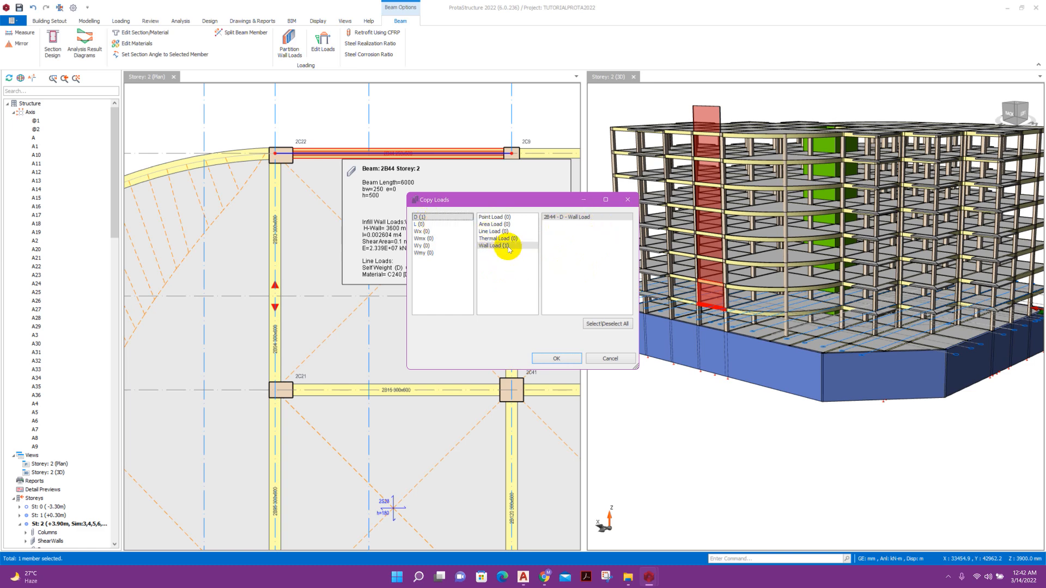
click(556, 359)
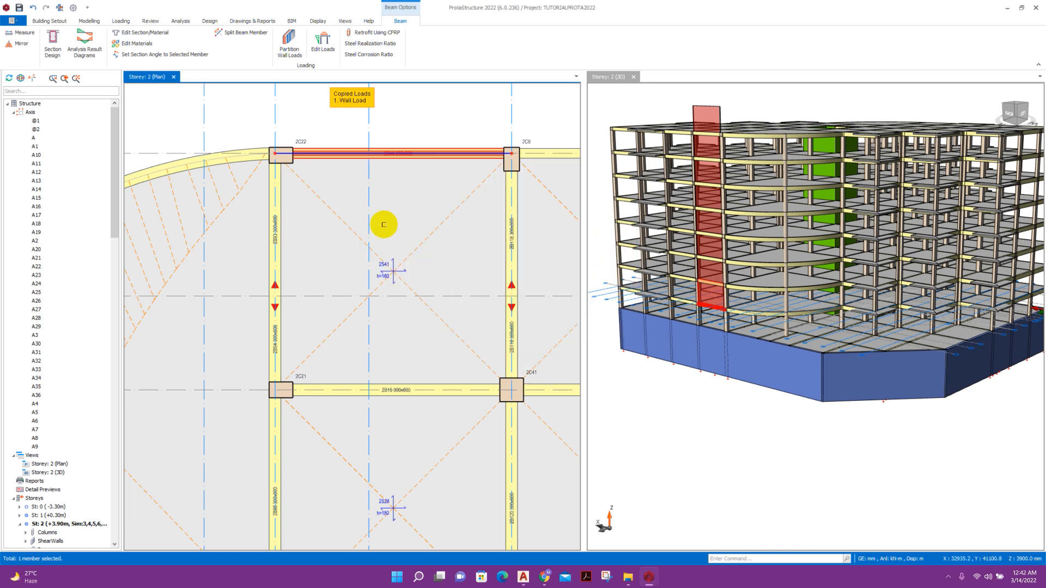
scroll(320, 131, down, 5)
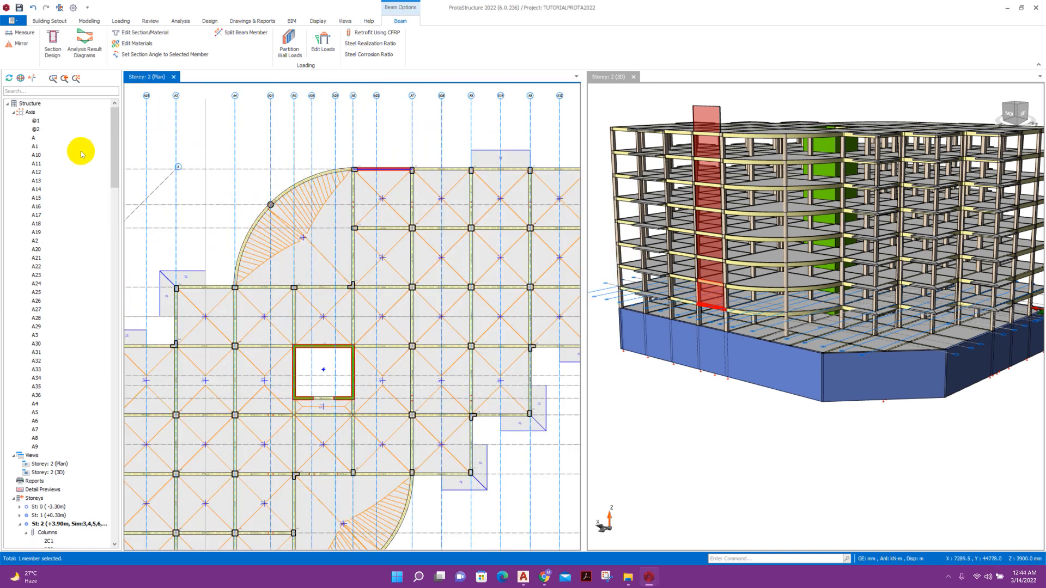
Select beams 2B1 to 2B161 in the Structure tree and paste the copied wall load onto them.
scroll(77, 179, down, 10)
double_click(60, 257)
scroll(60, 258, down, 15)
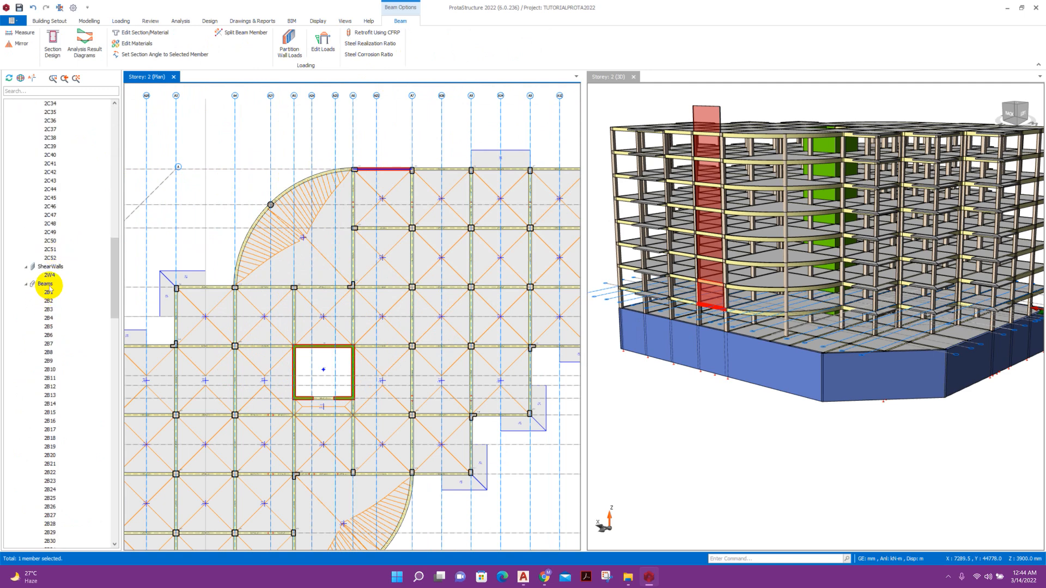
click(49, 292)
scroll(66, 296, down, 8)
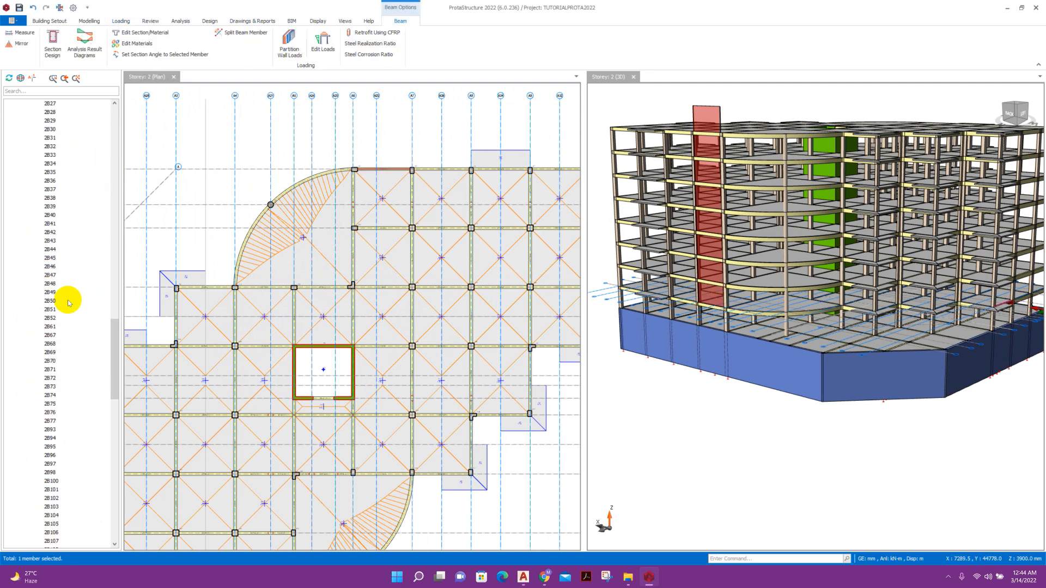
scroll(69, 303, down, 15)
shift+click(59, 365)
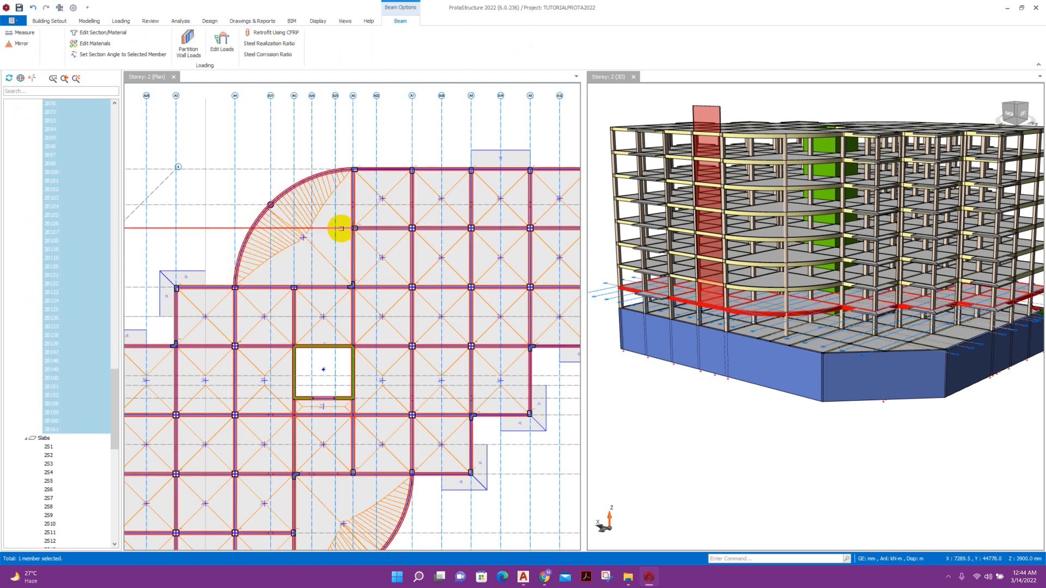
right_click(436, 171)
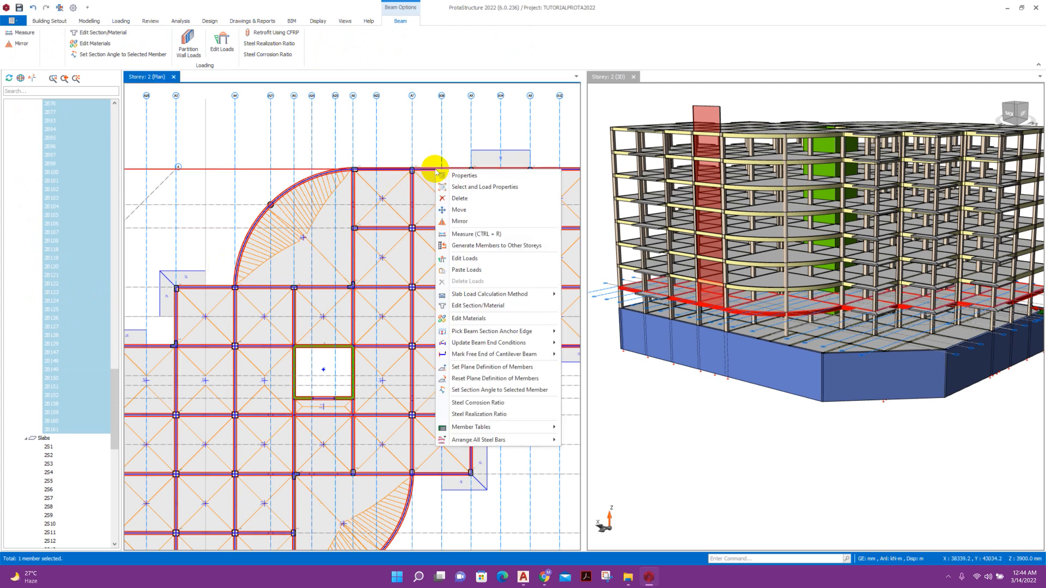
click(479, 269)
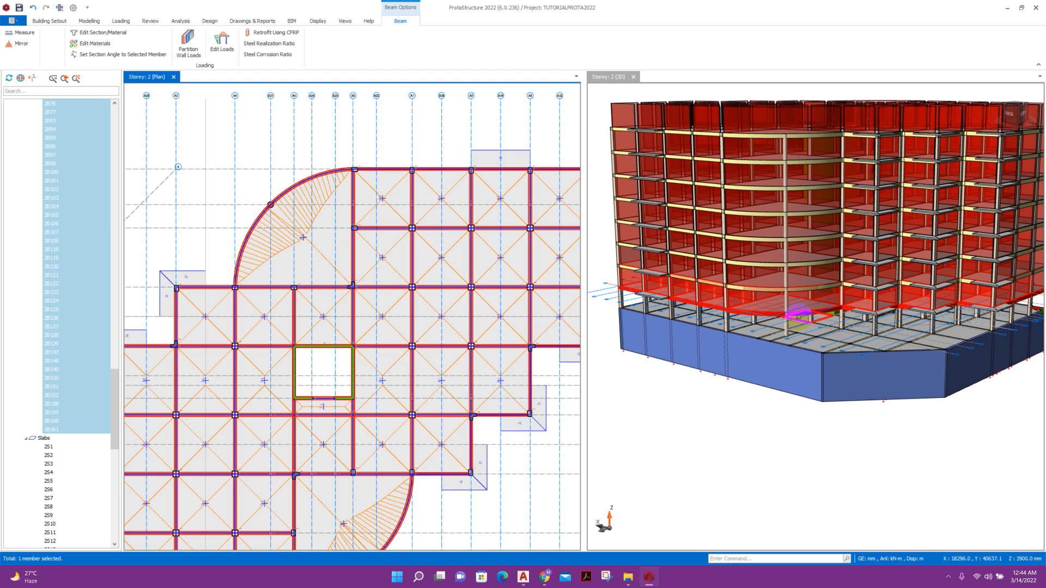
click(787, 438)
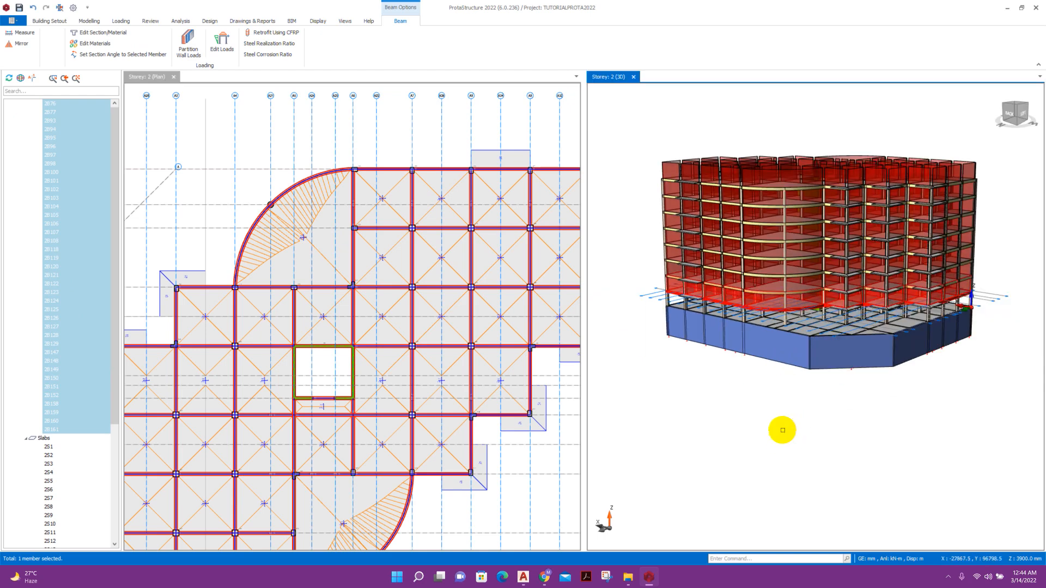
shift+middle_drag(851, 438, 858, 441)
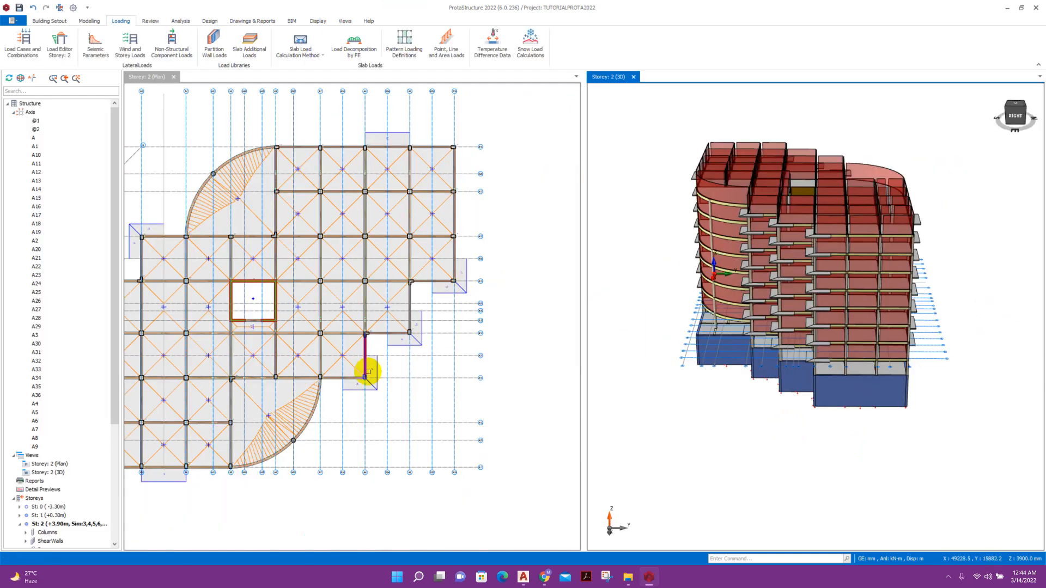
middle_drag(369, 372, 473, 328)
scroll(381, 399, up, 3)
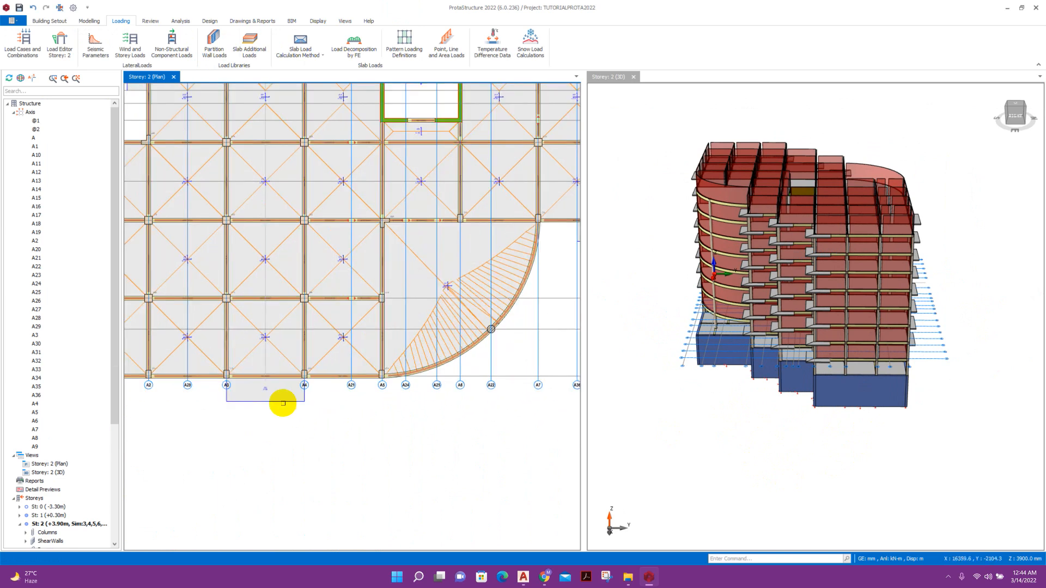
Open beam 2B6's wall load in Edit Loads and launch the Wall Opening Editor.
middle_drag(280, 401, 397, 386)
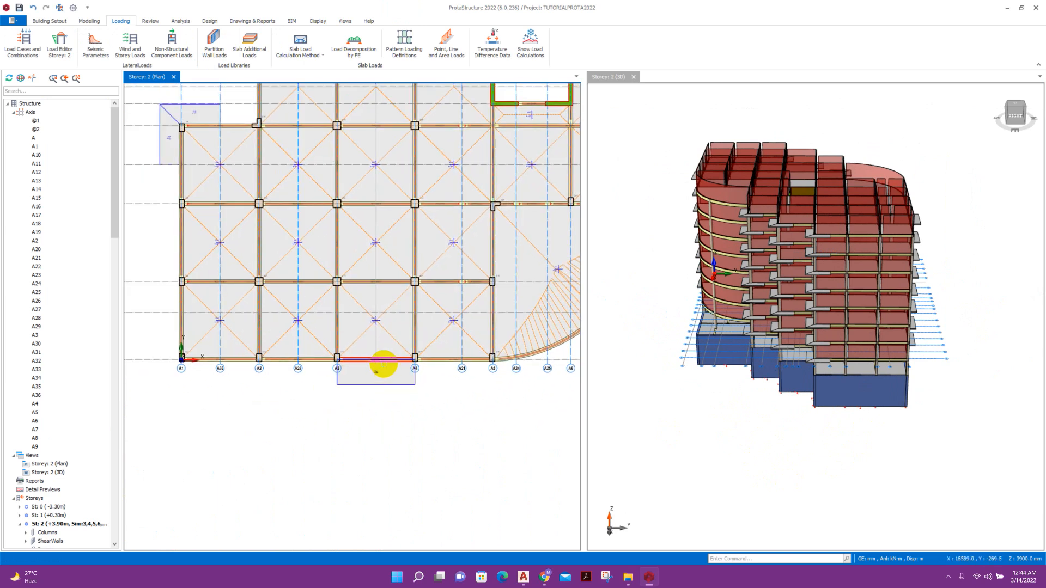
right_click(383, 363)
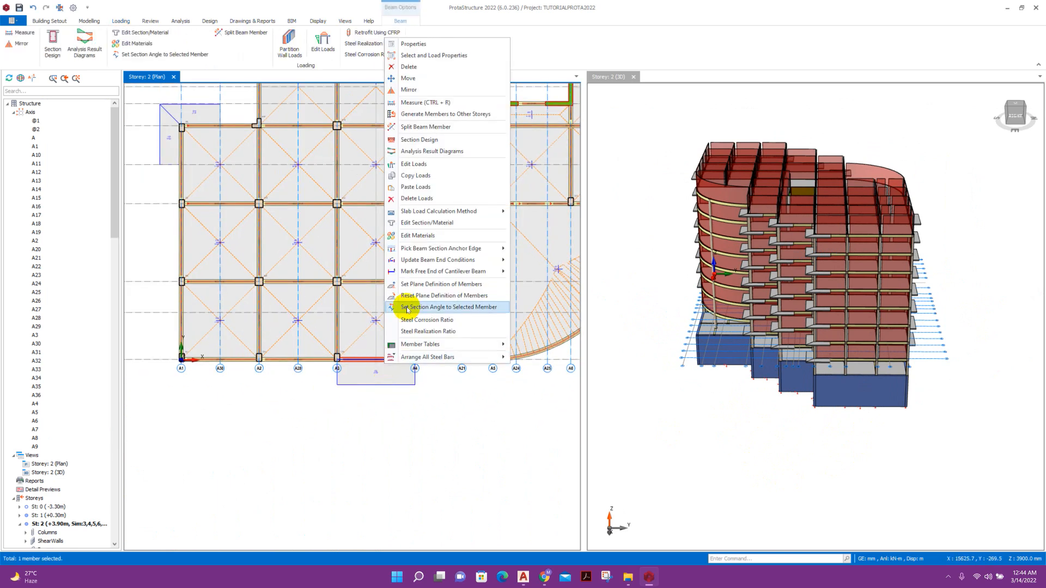
click(415, 164)
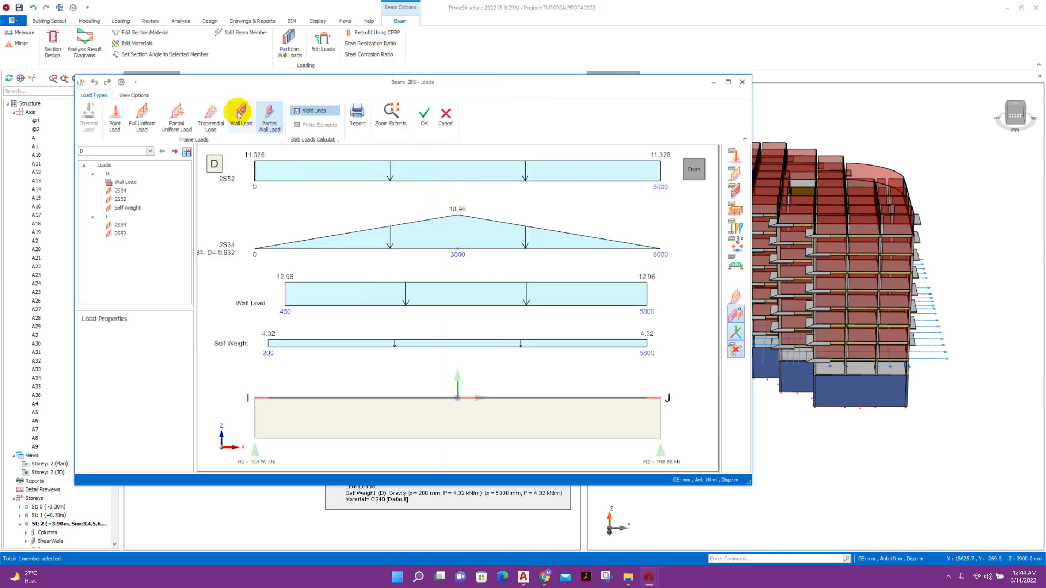
click(240, 116)
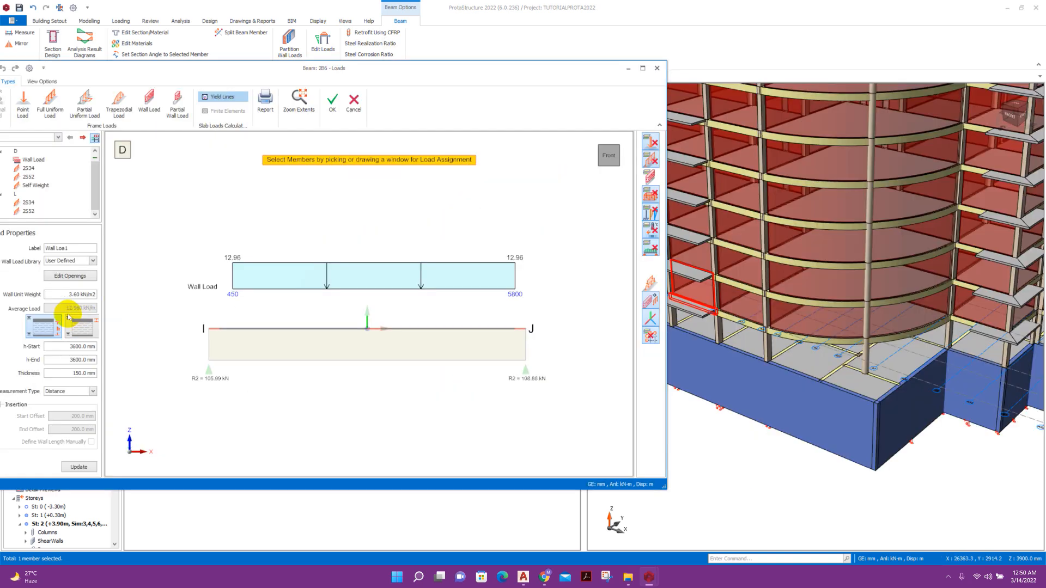
click(75, 280)
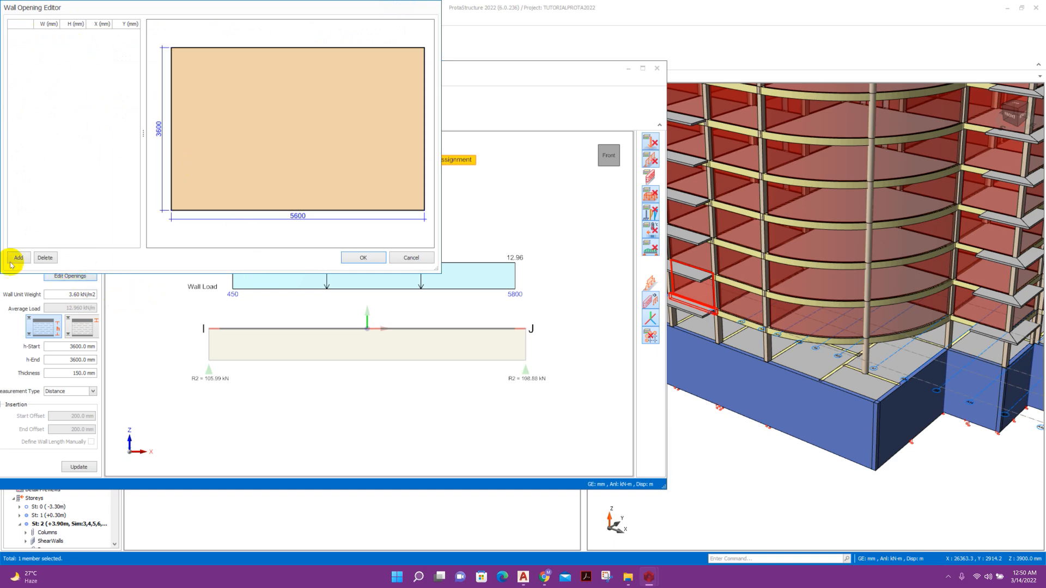
Add a 1500 × 2600 mm opening at X 3900, Y 100.
click(15, 259)
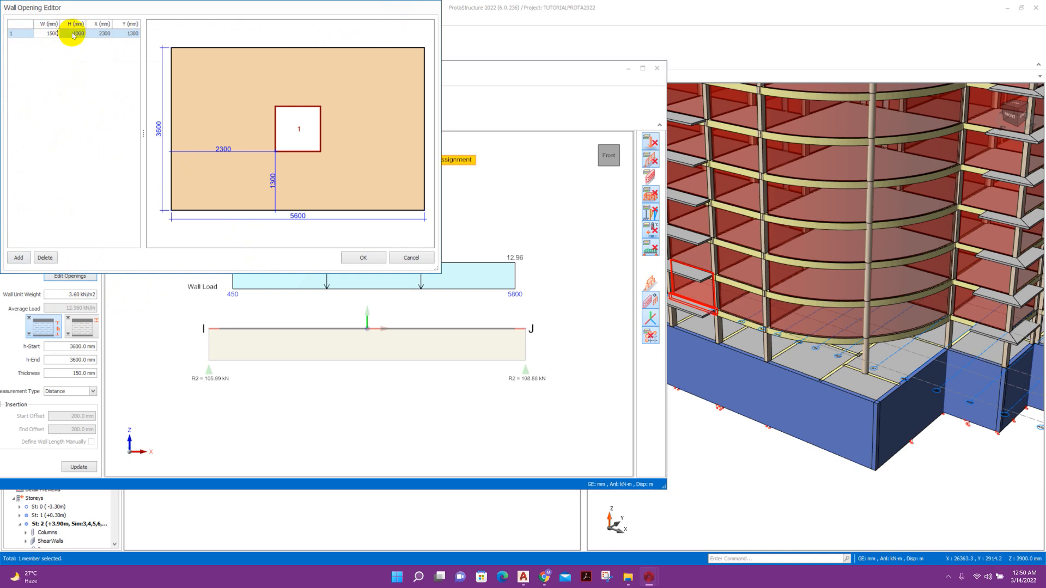
click(73, 34)
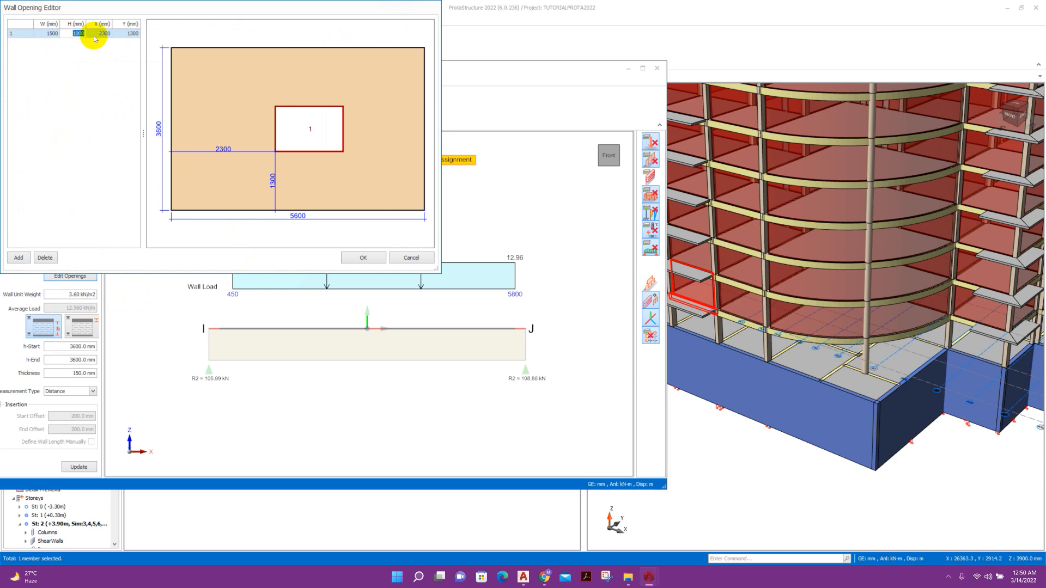
text(2600)
click(101, 33)
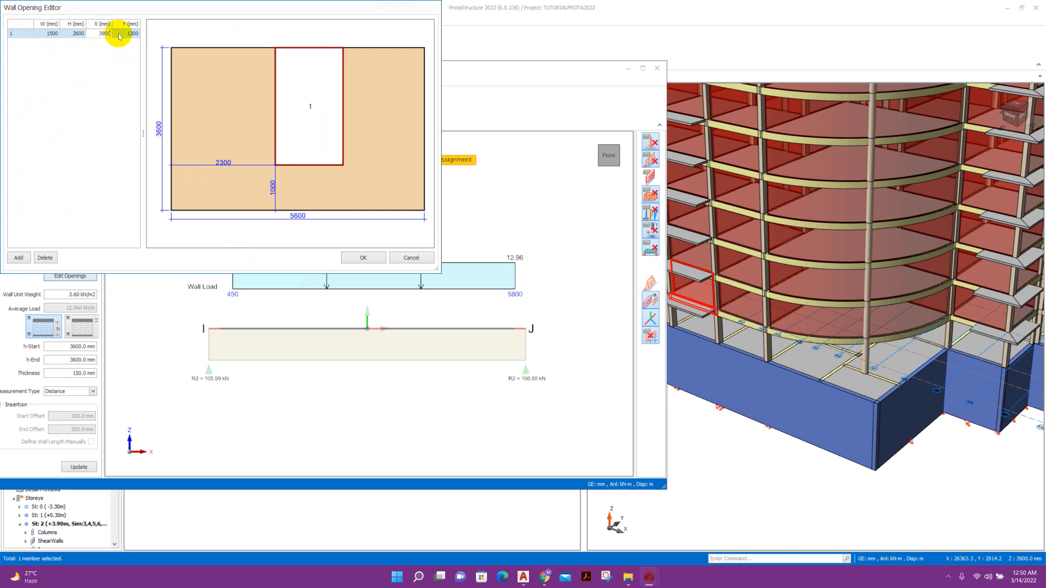
click(122, 33)
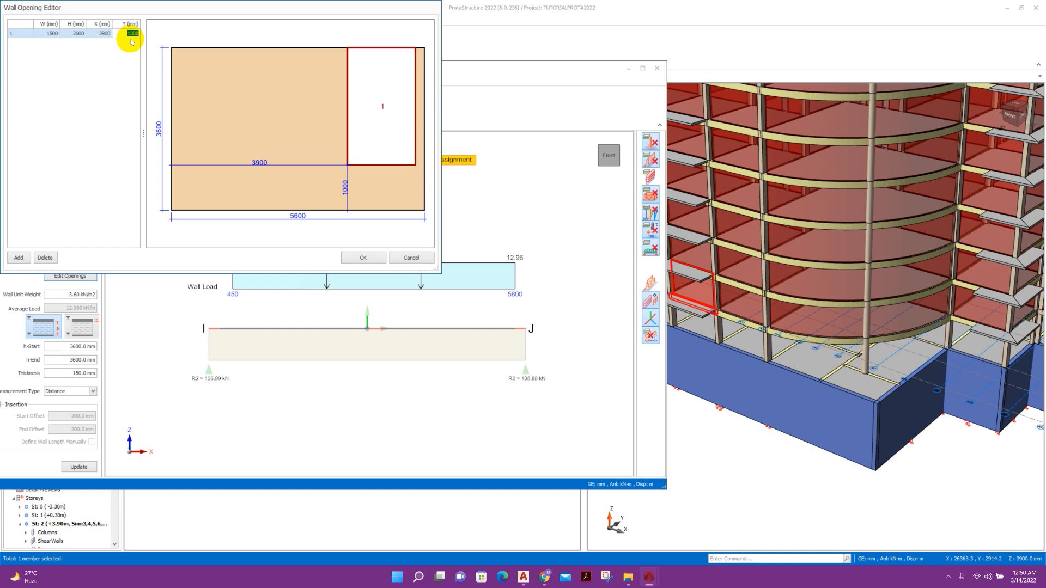
click(110, 34)
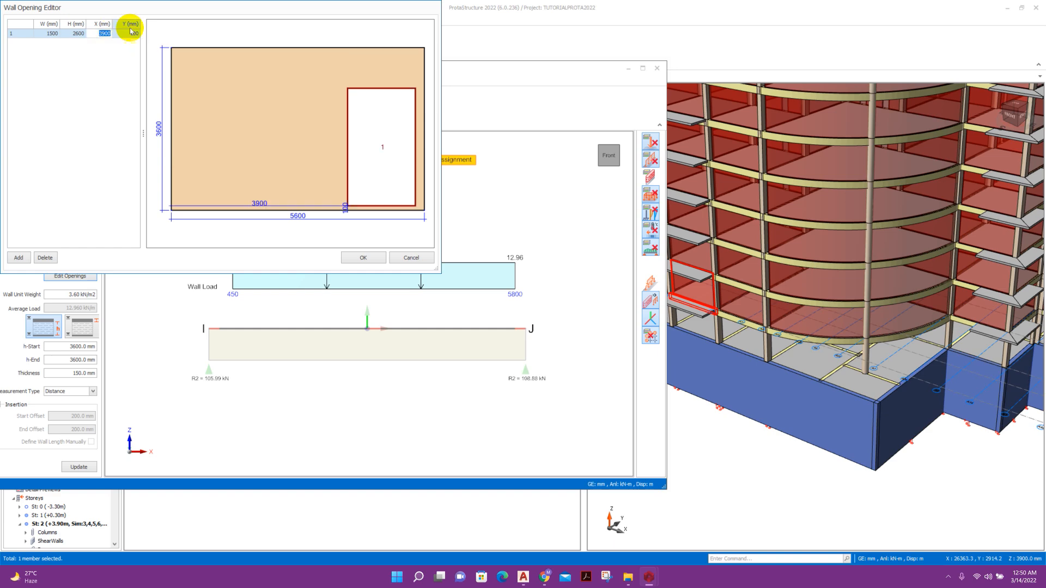
Add a second 2000 × 1400 mm opening at X 600, Y 1300 and accept the openings.
click(19, 257)
click(54, 46)
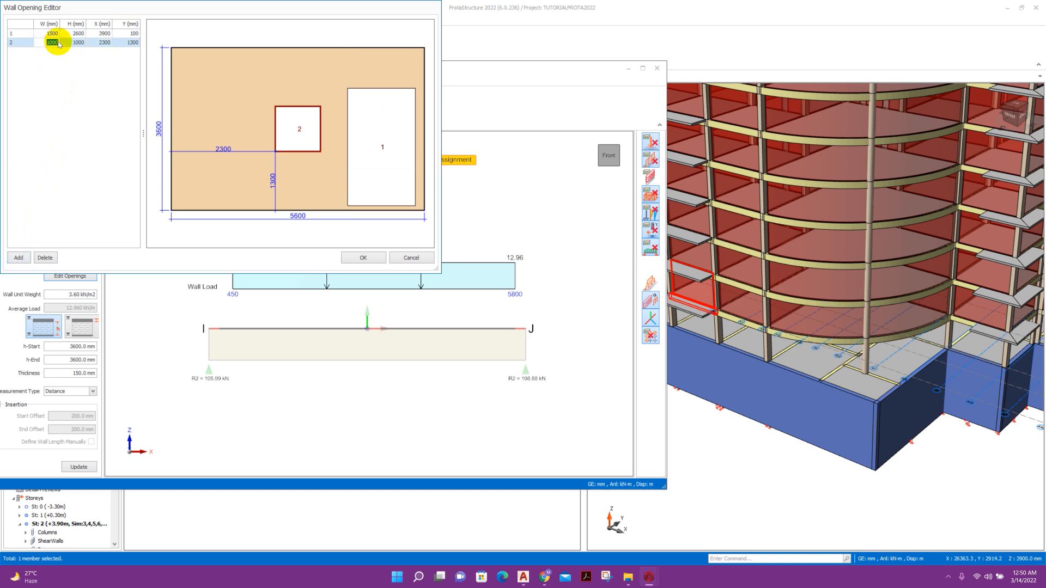
click(74, 43)
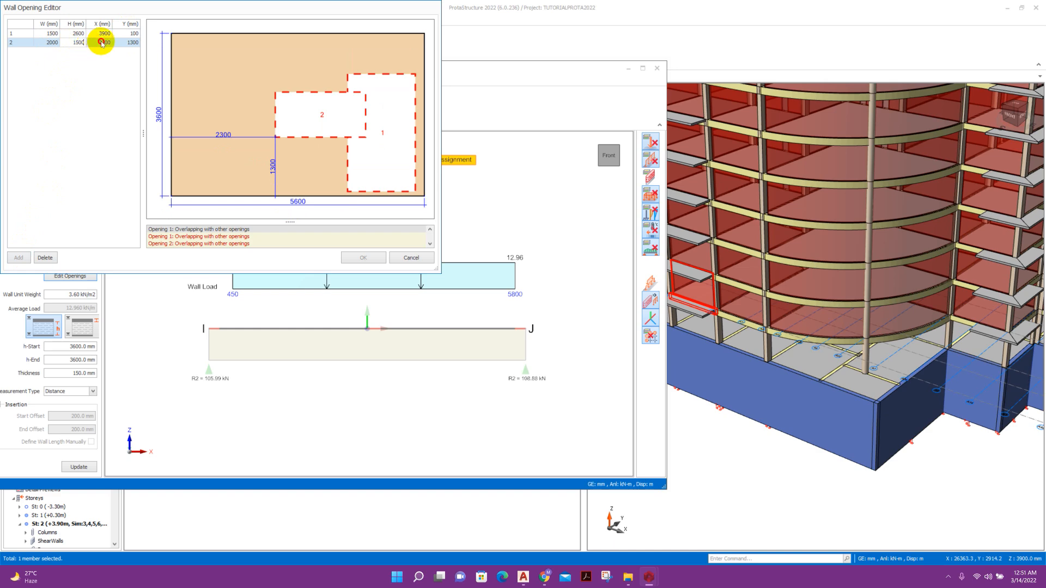
click(101, 43)
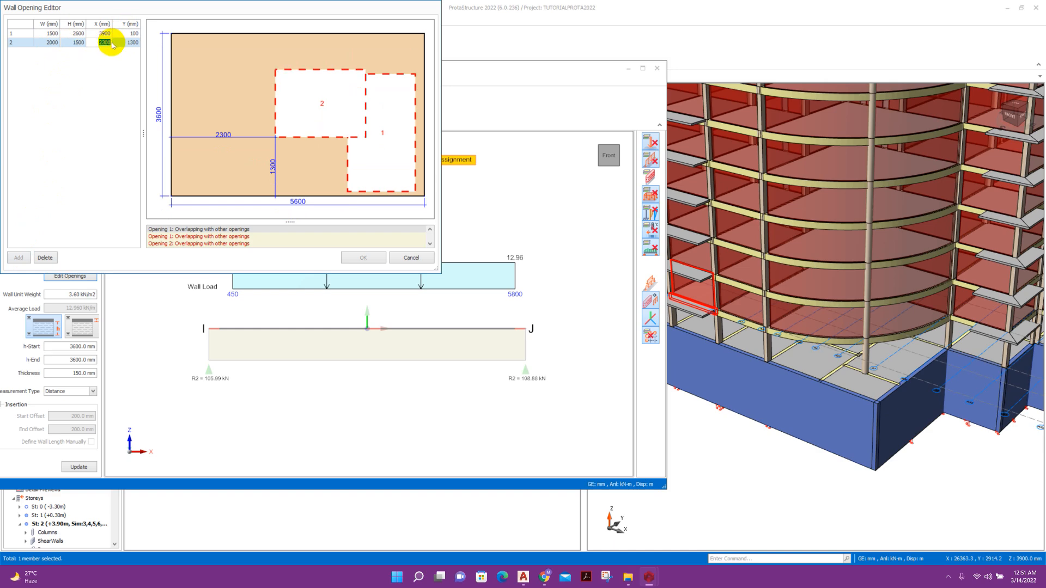
text(600)
click(126, 42)
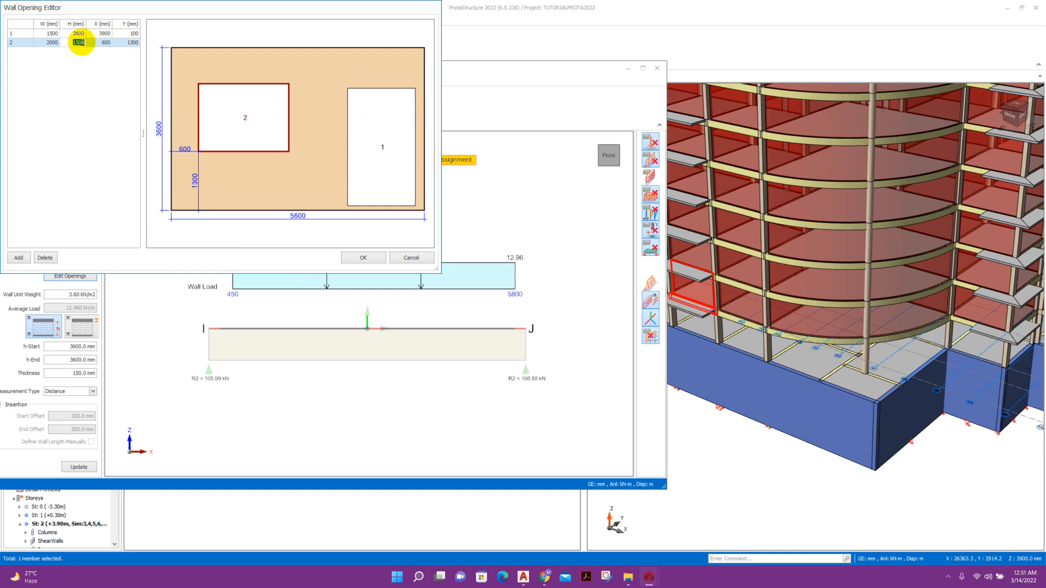
click(82, 42)
text(1200)
click(101, 43)
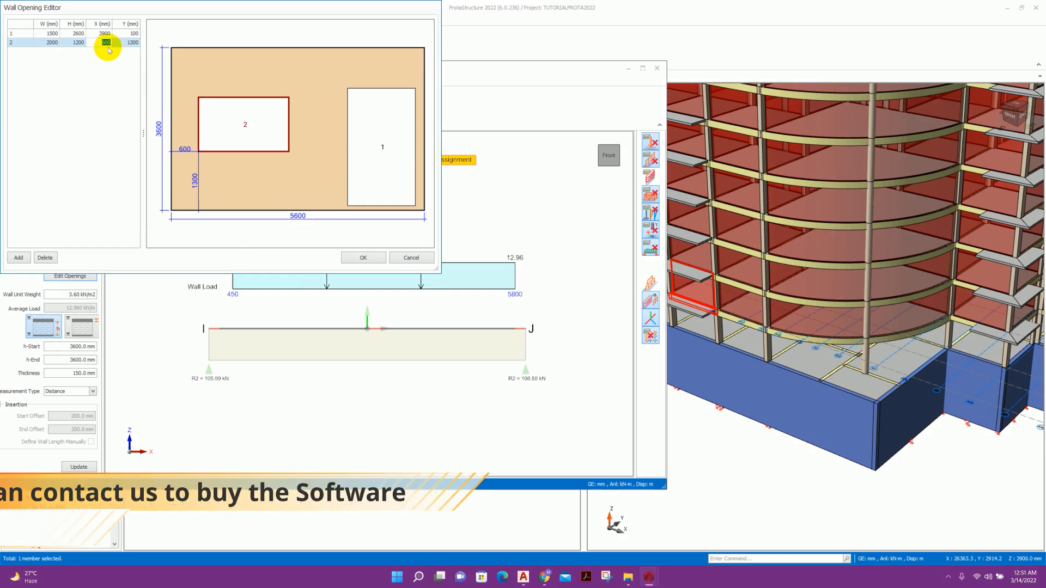
text(1300)
click(100, 42)
click(130, 43)
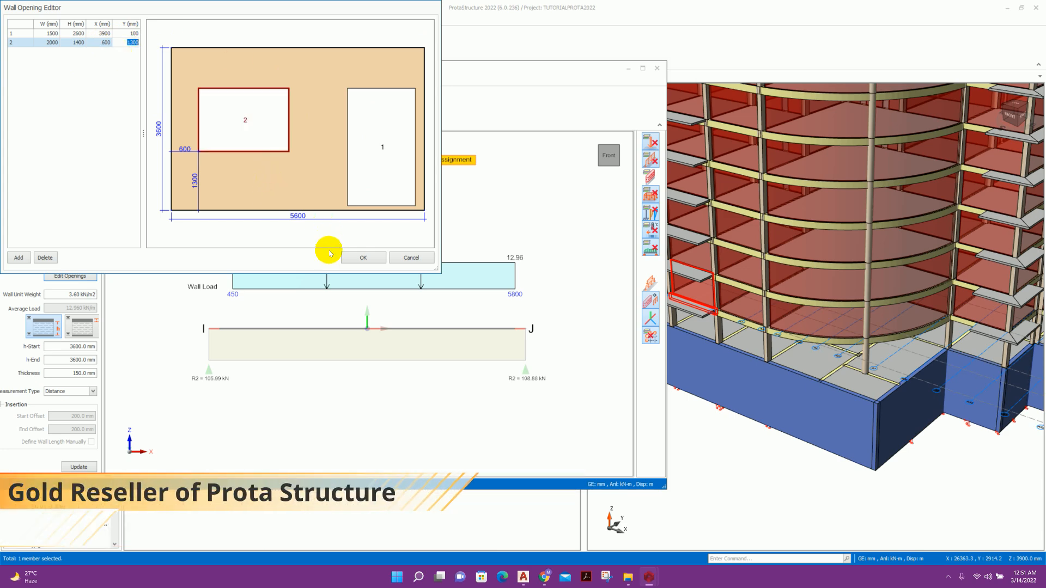
click(365, 260)
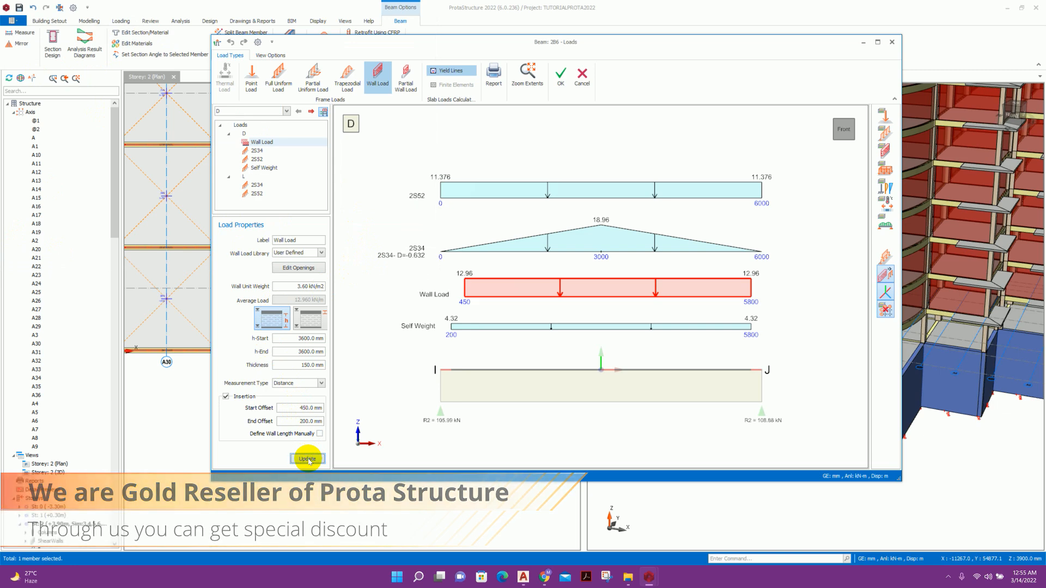
Update beam 2B6's wall load to 9.072 kN/m with openings and close Beam Loads.
click(308, 460)
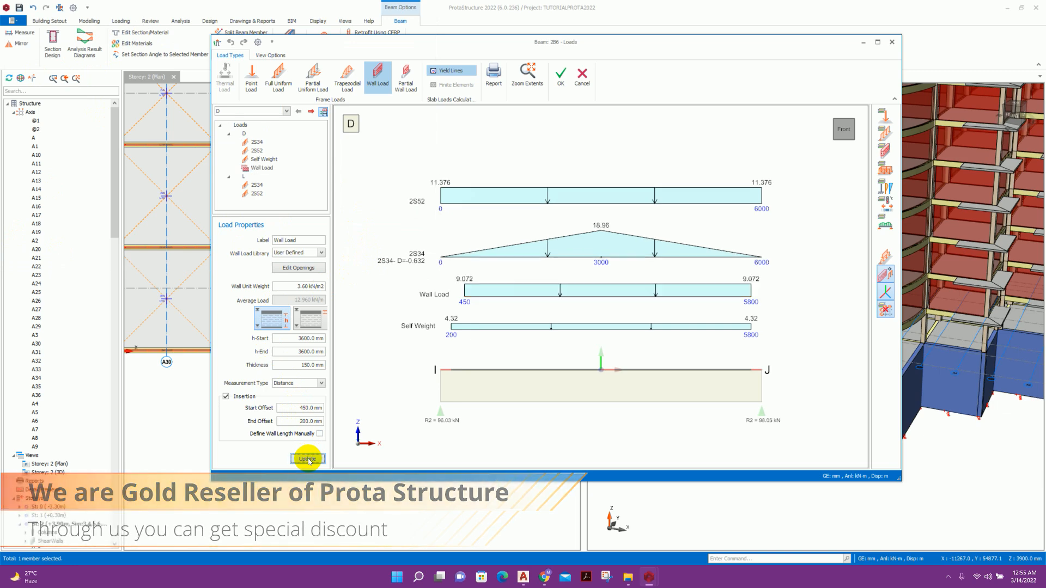
click(308, 460)
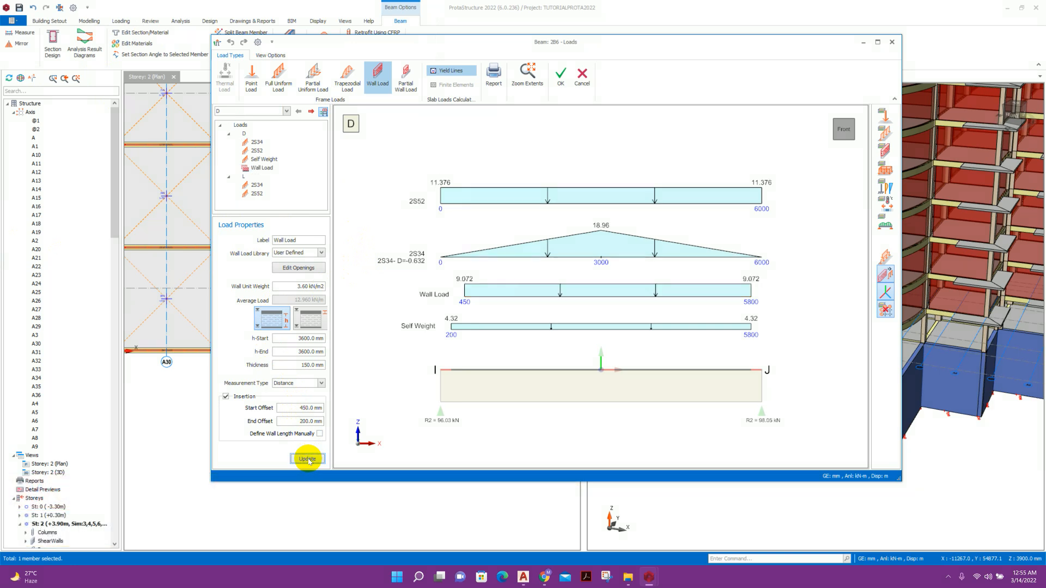
click(563, 82)
mouse_move(686, 337)
right_down()
mouse_move(691, 311)
mouse_move(694, 331)
mouse_move(715, 315)
mouse_move(691, 256)
mouse_move(701, 268)
right_up()
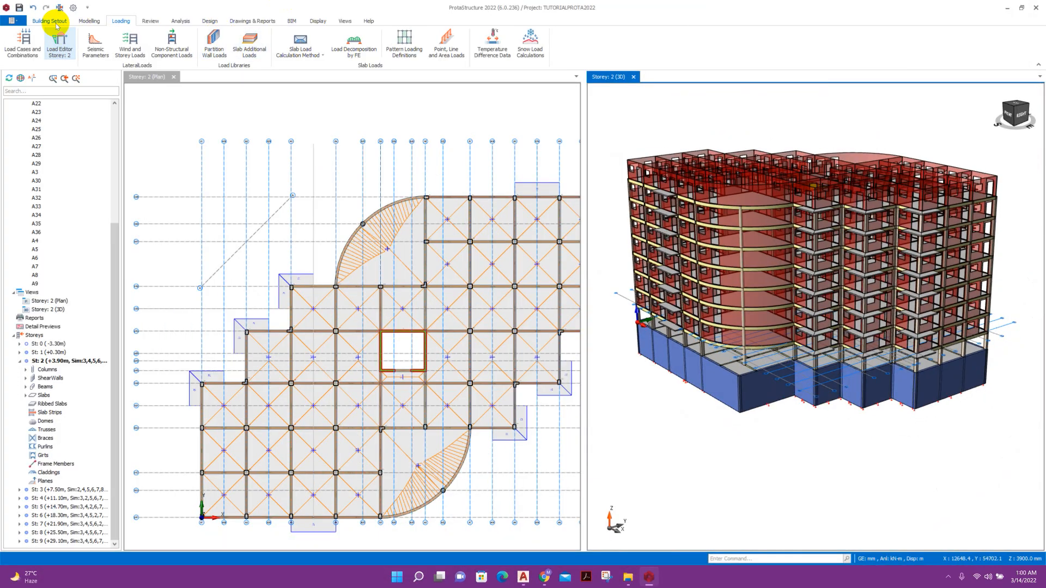
Insert a storey to bring the building to 10 storeys, accepting the irreversible-change warning.
click(54, 22)
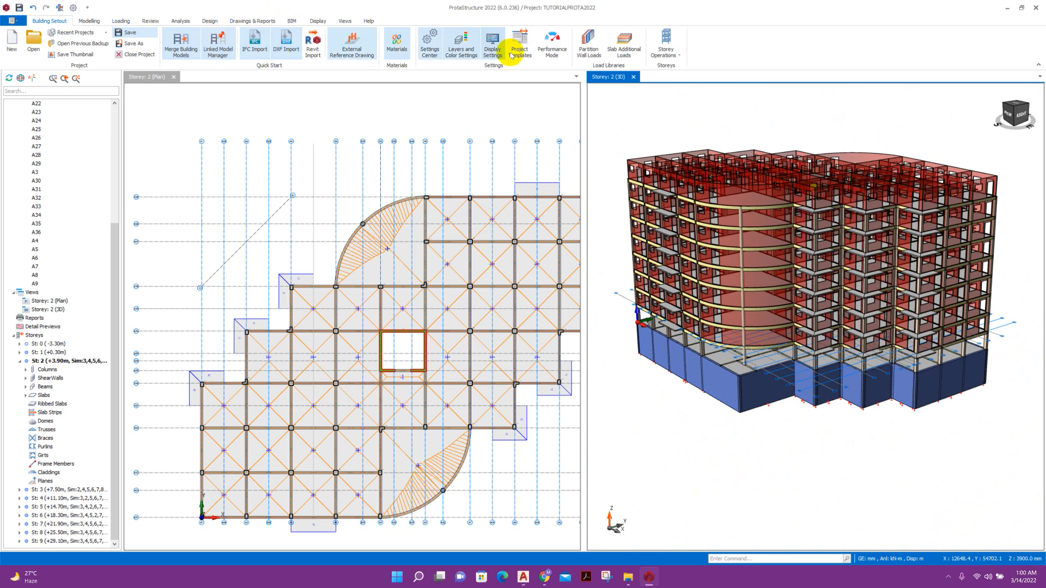
click(666, 44)
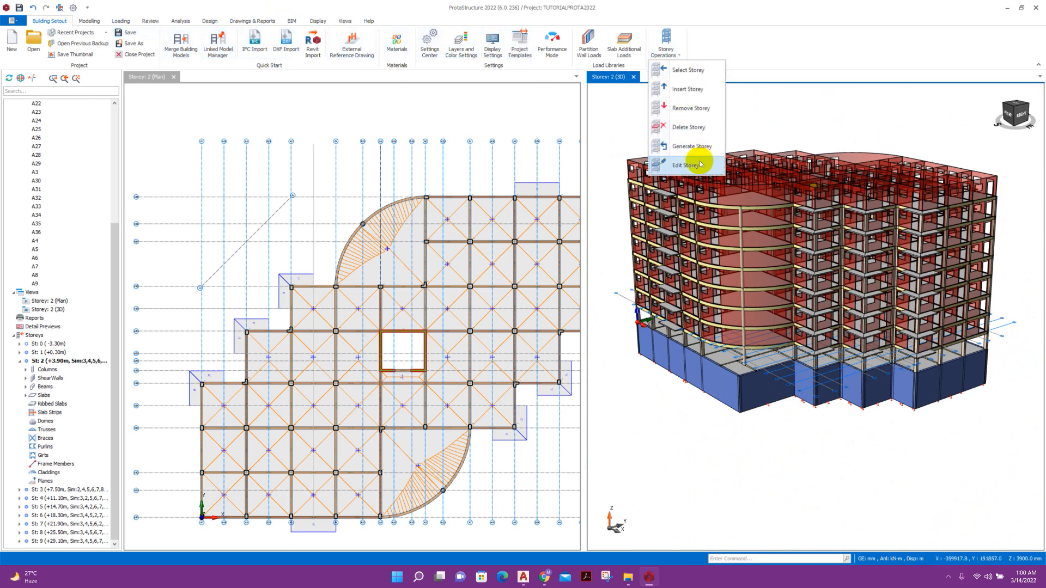
click(702, 90)
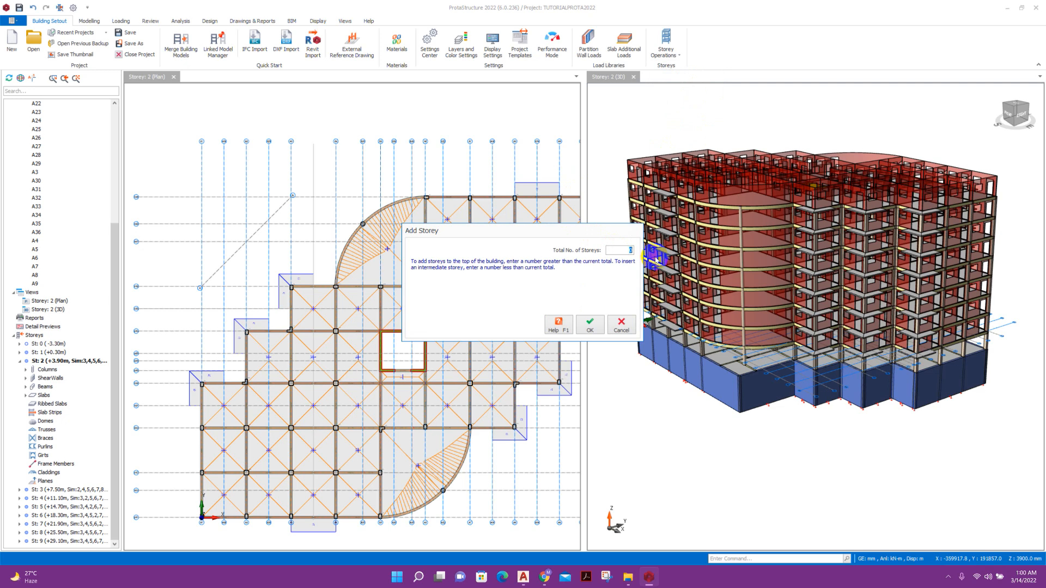
click(584, 326)
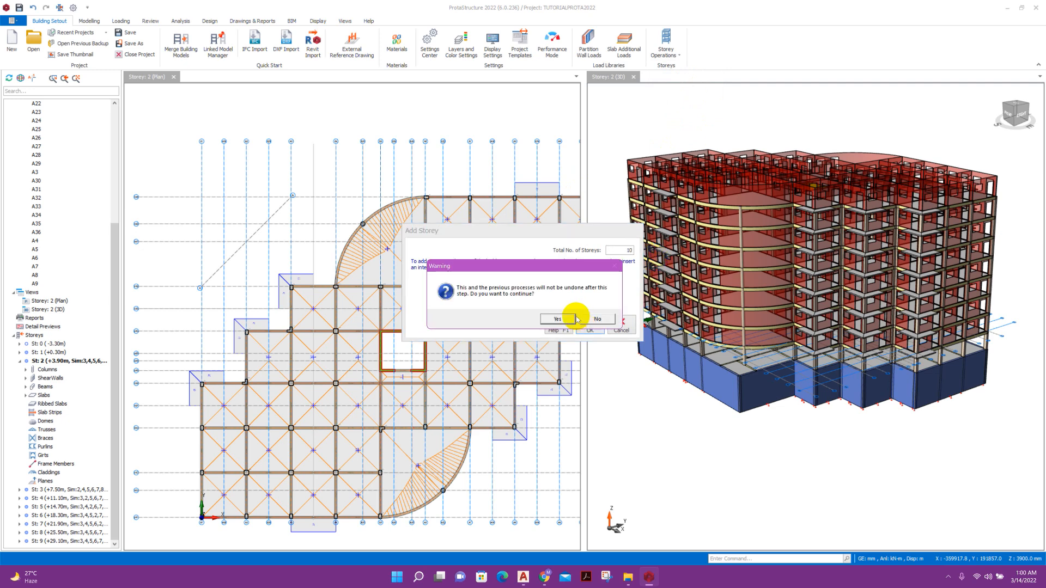
click(575, 319)
Review the new storey 10 at +32.70 m in the storey table without changes.
click(670, 54)
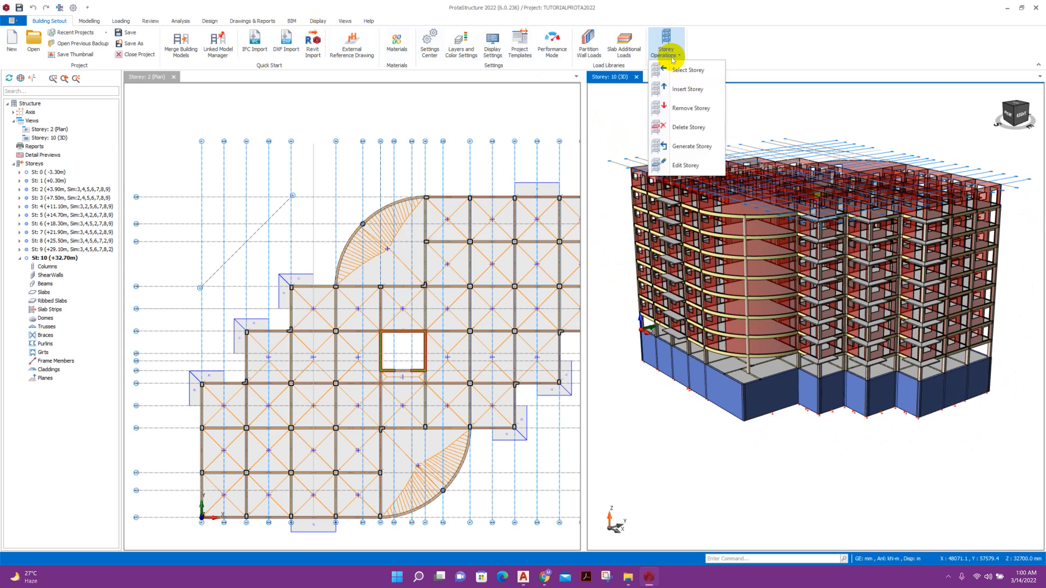
click(684, 165)
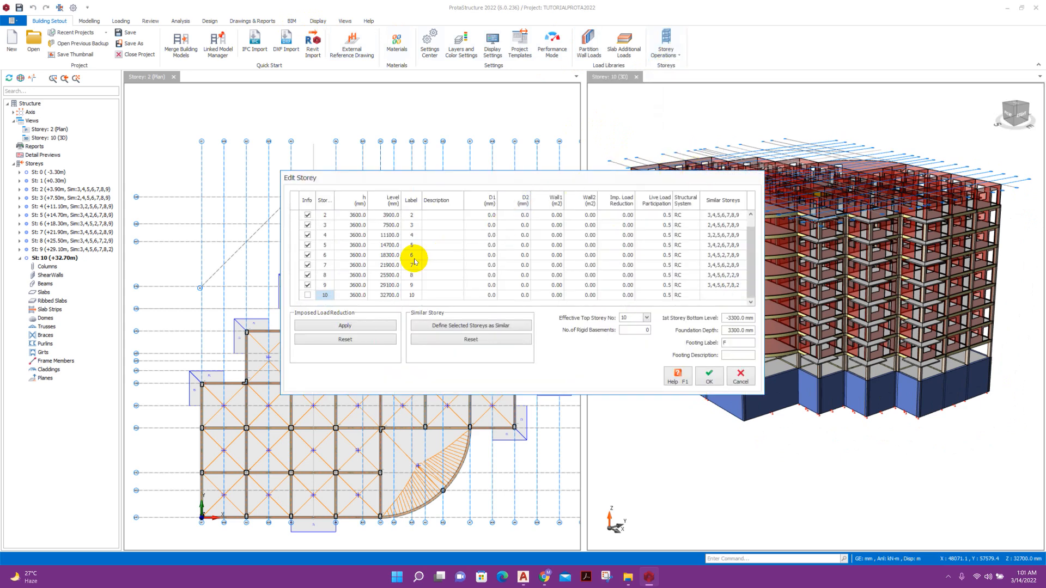
click(741, 382)
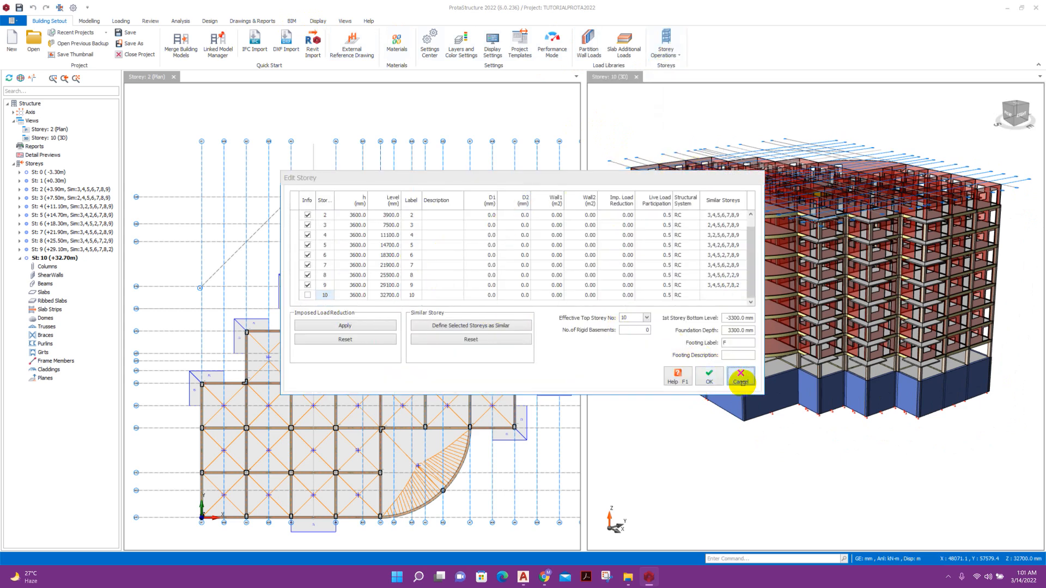
scroll(664, 191, up, 5)
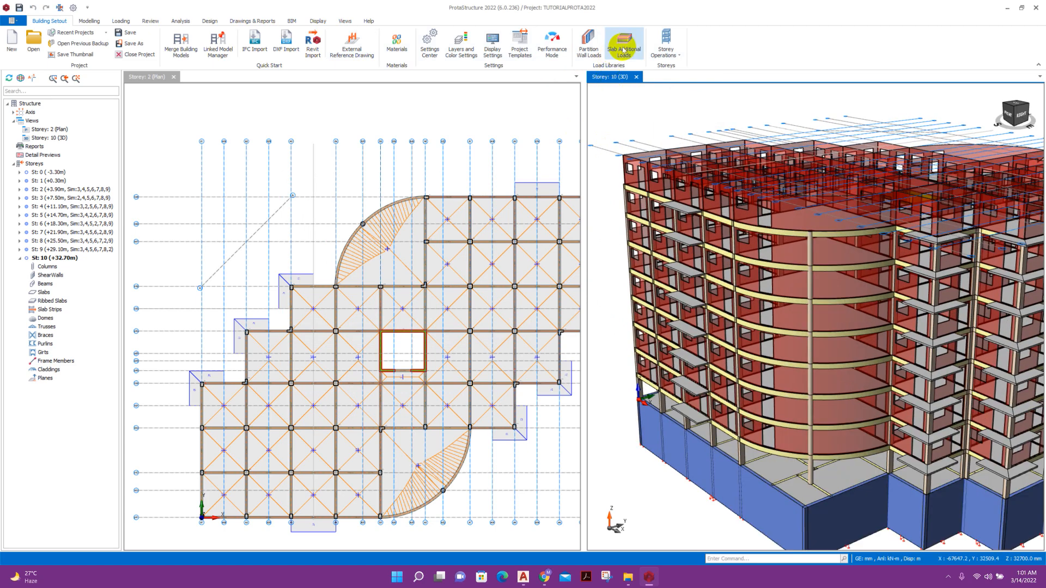
click(666, 46)
Generate Storey 10 from Storey 9's columns, walls, beams, slabs and loads.
click(695, 146)
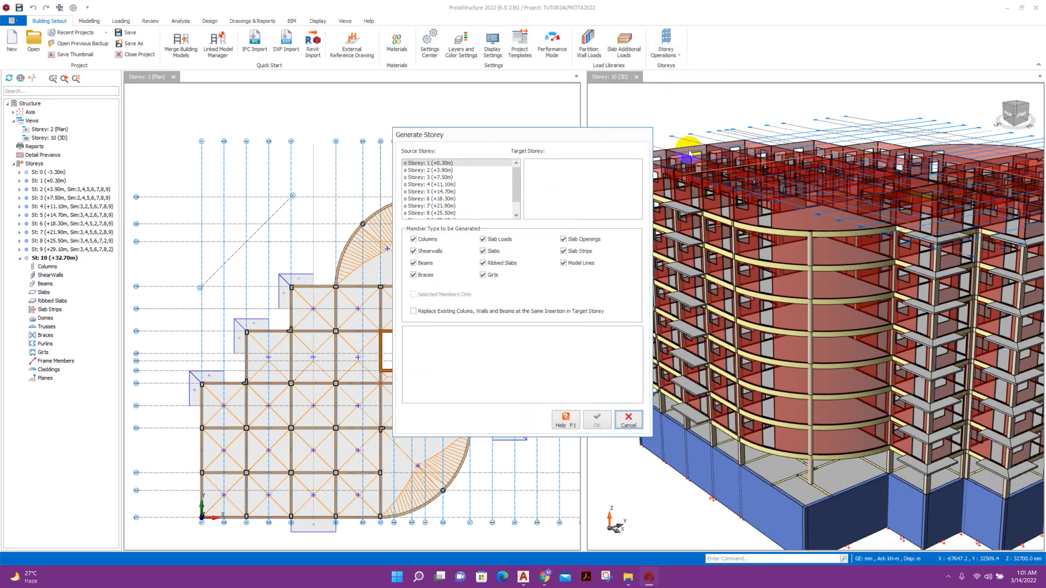
scroll(438, 190, down, 1)
click(431, 206)
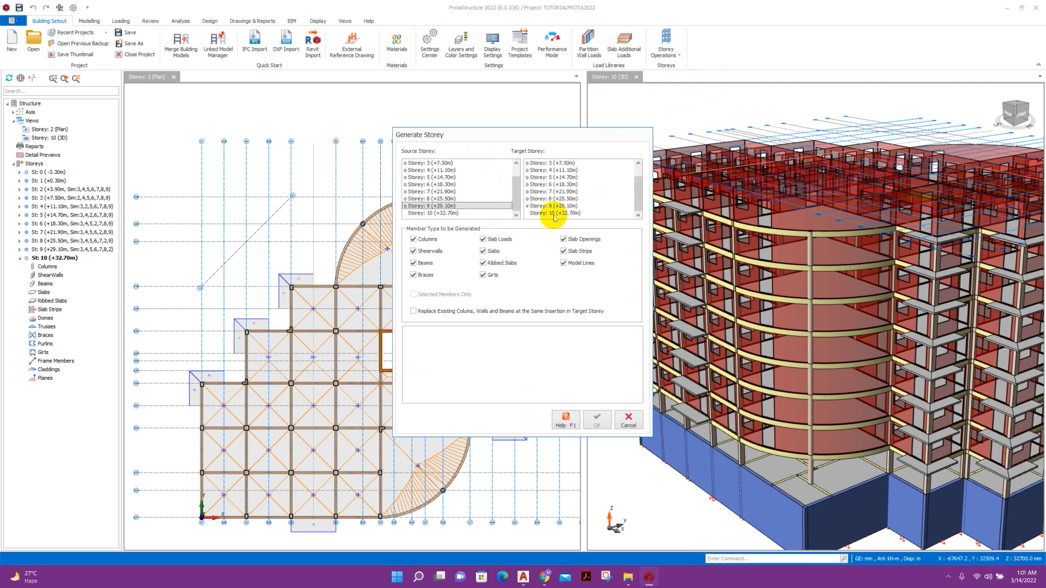
click(556, 214)
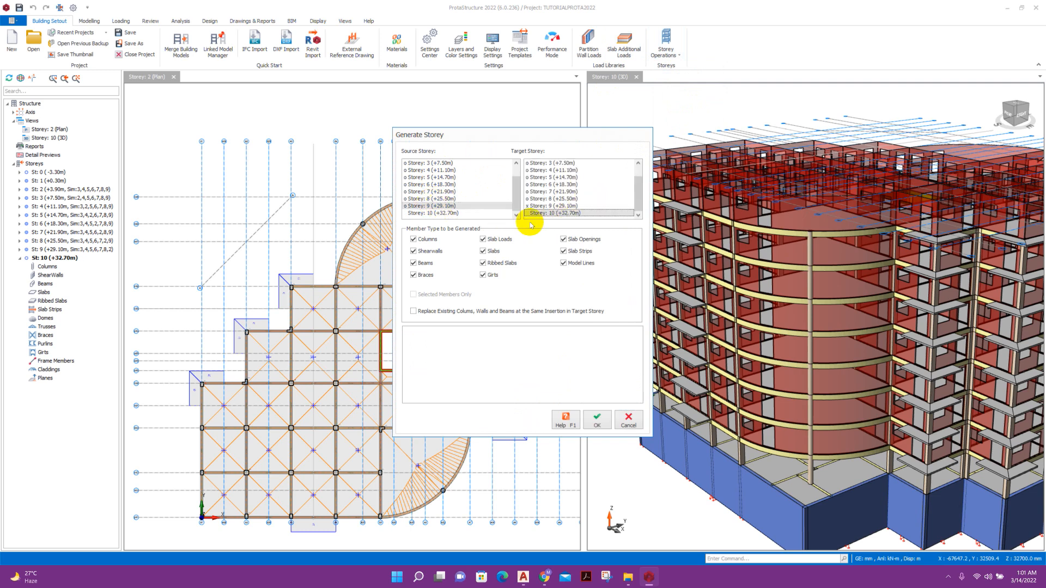
click(601, 421)
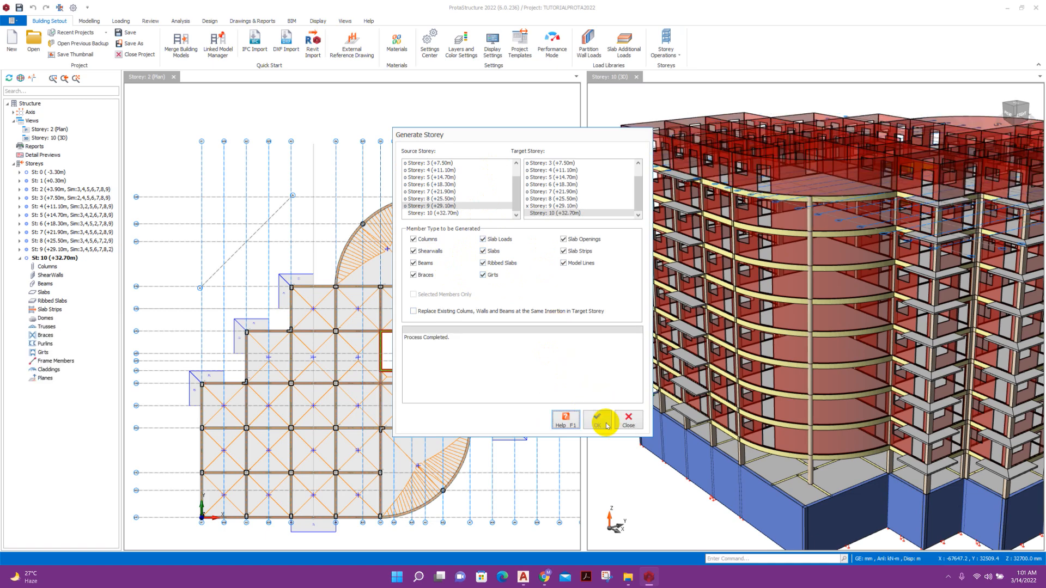
click(627, 422)
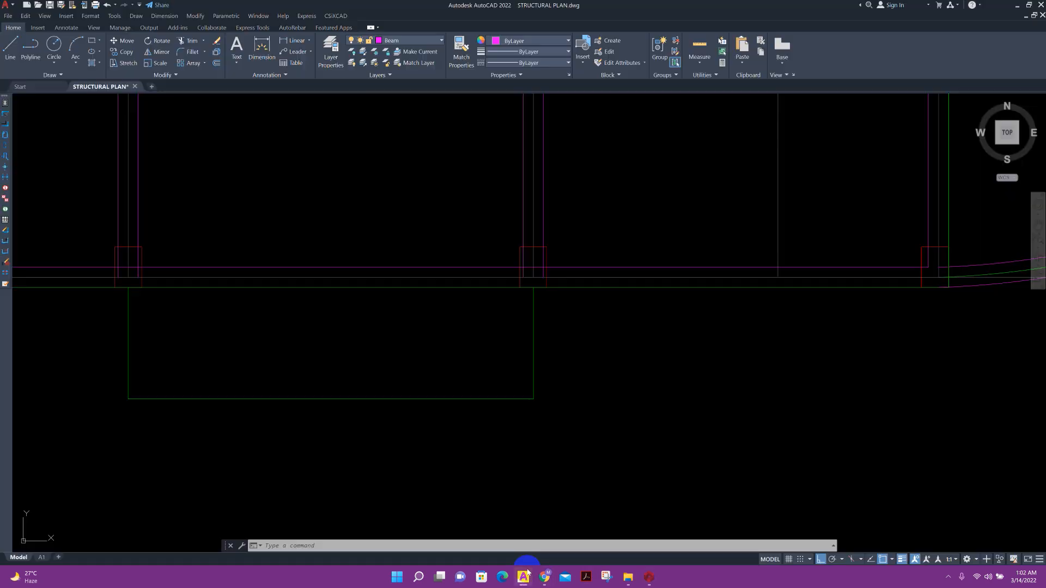
Crossing-select the lower members of the Storey 10 plan.
scroll(523, 257, down, 5)
scroll(588, 228, up, 2)
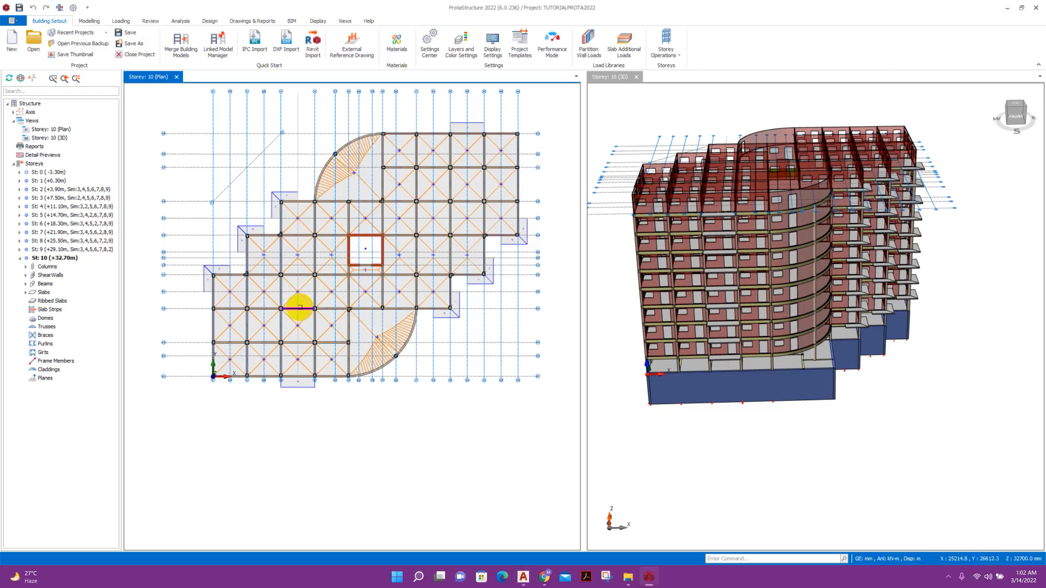
drag(488, 446, 211, 317)
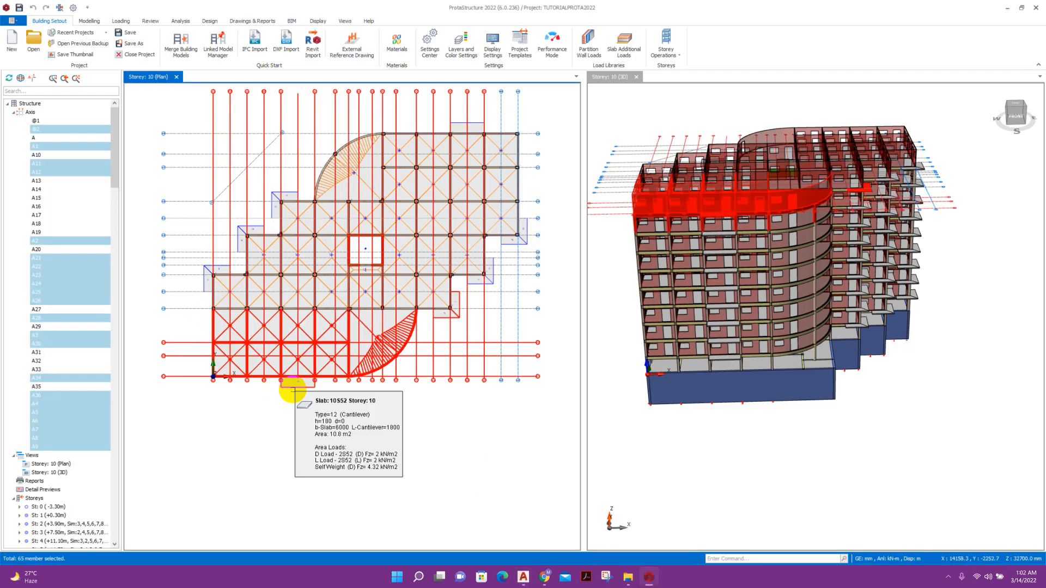
Delete the selected lower columns, beams and slabs of Storey 10, leaving axes out.
key(F4)
click(487, 179)
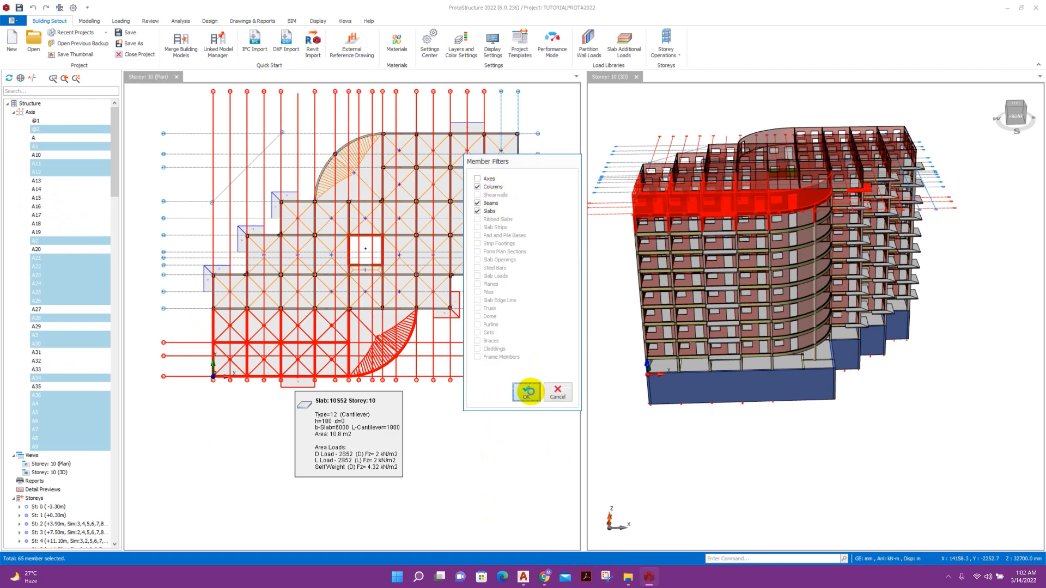
click(528, 392)
mouse_move(706, 364)
right_down()
mouse_move(685, 342)
mouse_move(725, 372)
right_up()
mouse_move(730, 361)
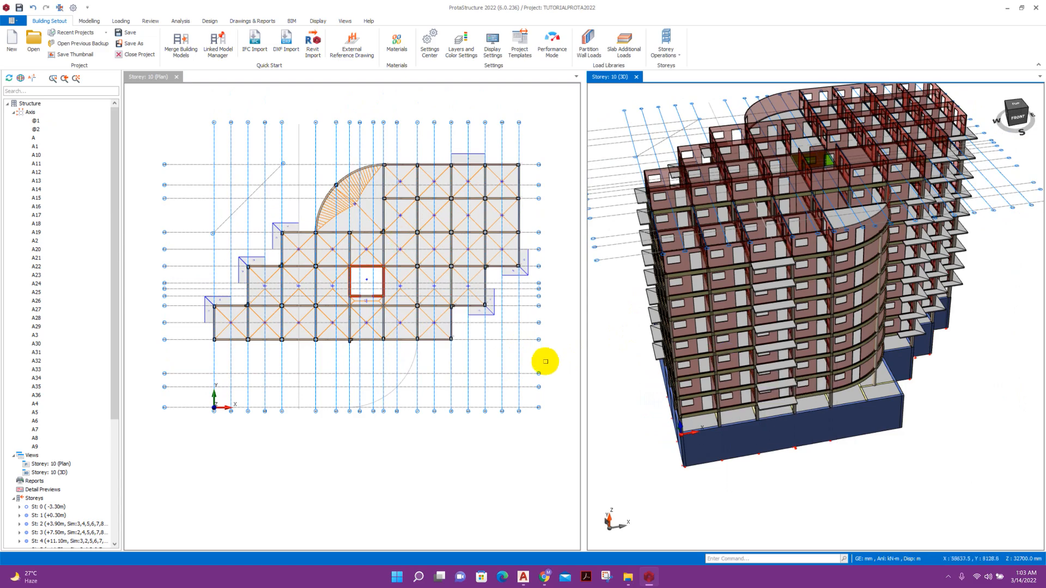
Compare with the AutoCAD floor plan, then select Storey 10's upper members for deletion, excluding axes.
click(522, 578)
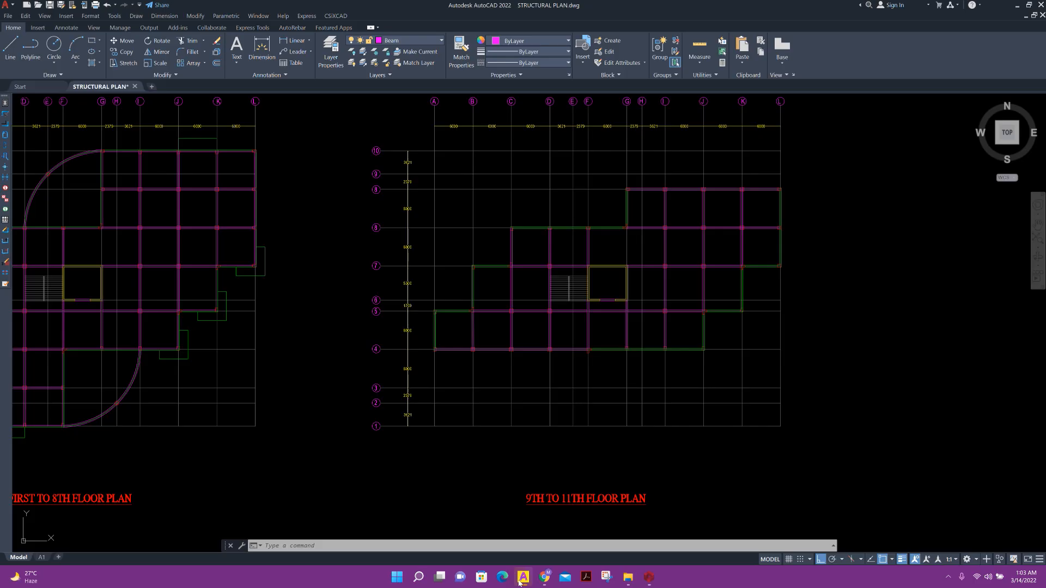
click(519, 582)
drag(527, 190, 304, 130)
key(Delete)
click(482, 178)
Delete the filtered upper-left members of storey 10 and bring up the Add Storey dialog.
click(527, 392)
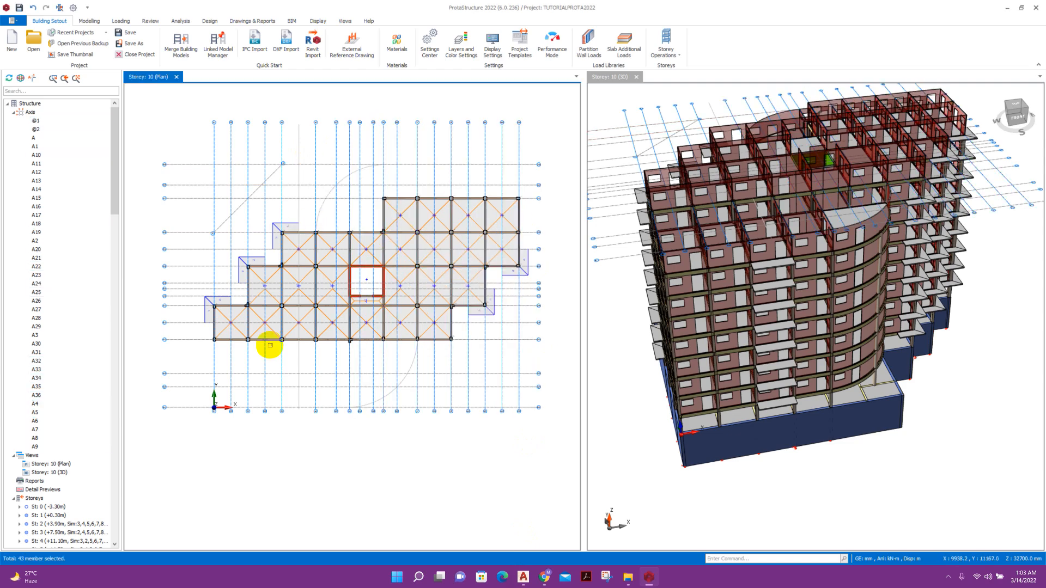
scroll(268, 326, up, 4)
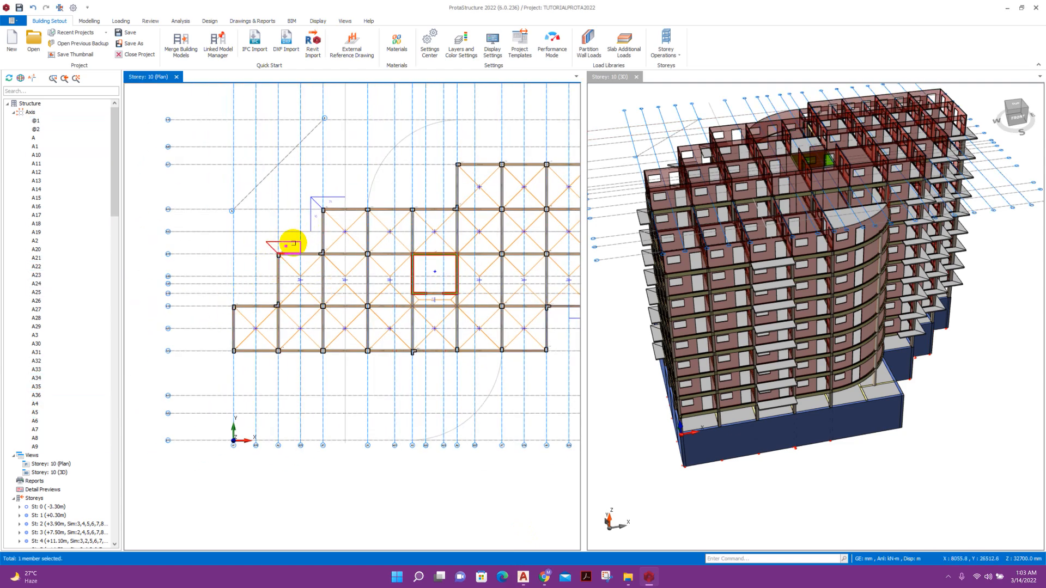
click(524, 277)
middle_drag(894, 400, 861, 436)
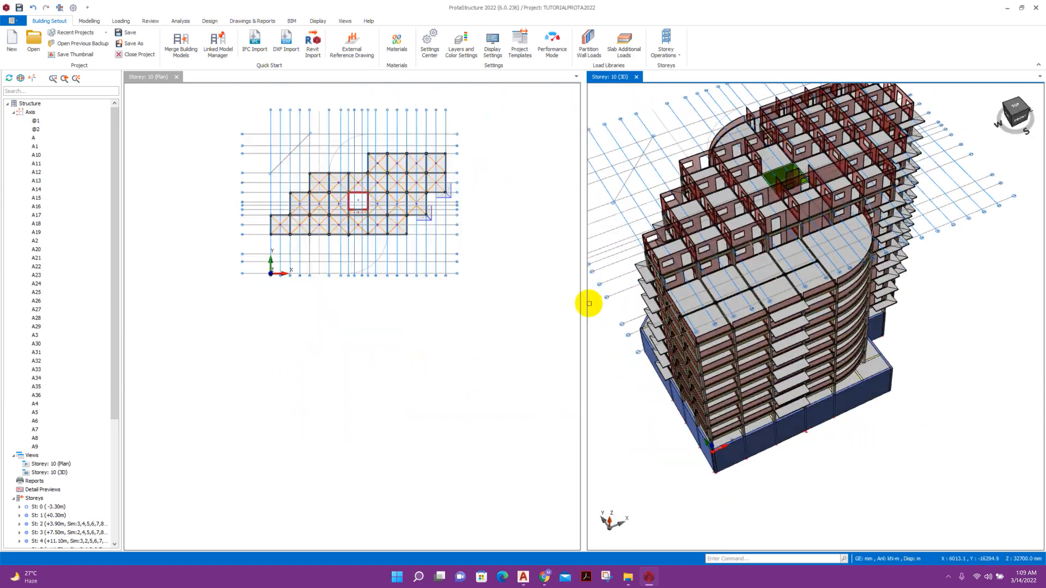
click(666, 44)
click(692, 89)
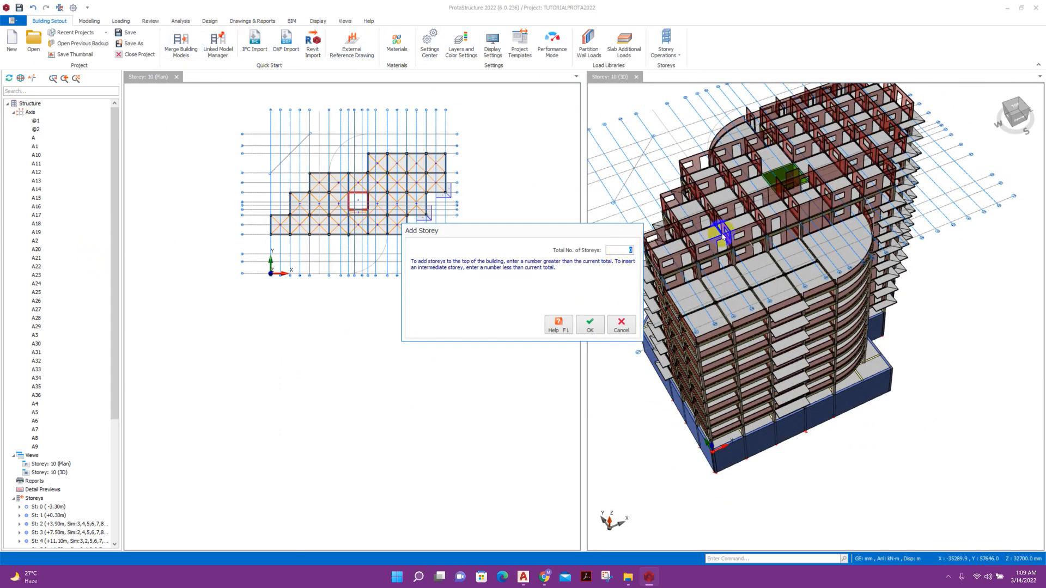
Set the building's total number of storeys to 12.
click(523, 577)
scroll(514, 292, up, 4)
click(648, 578)
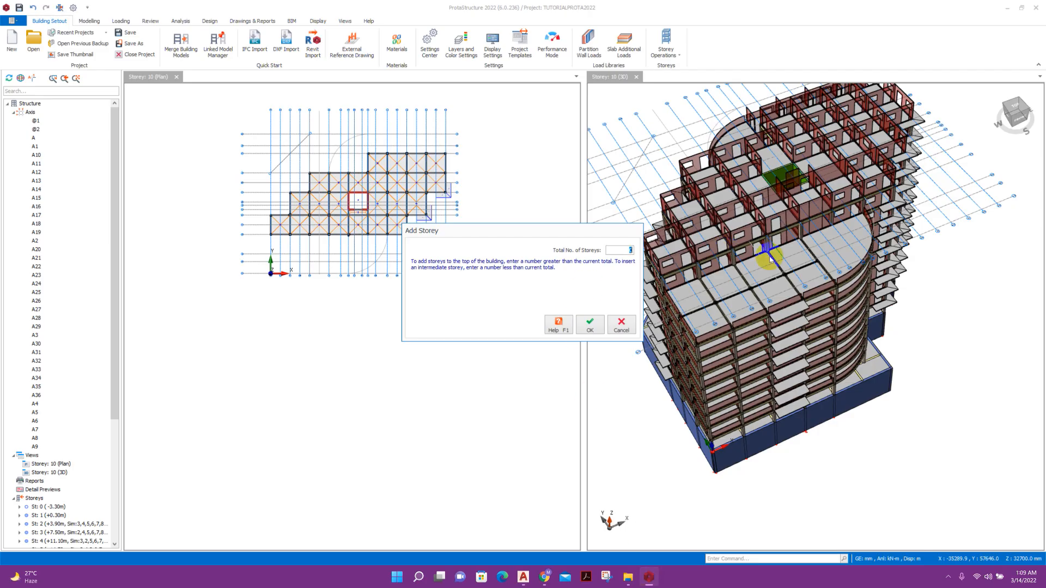
double_click(630, 251)
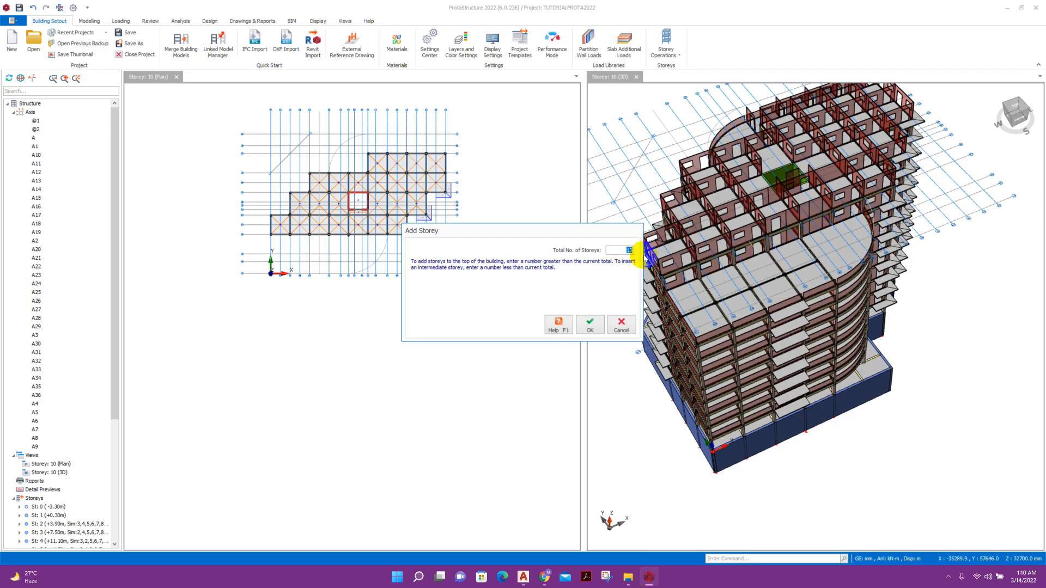
click(590, 324)
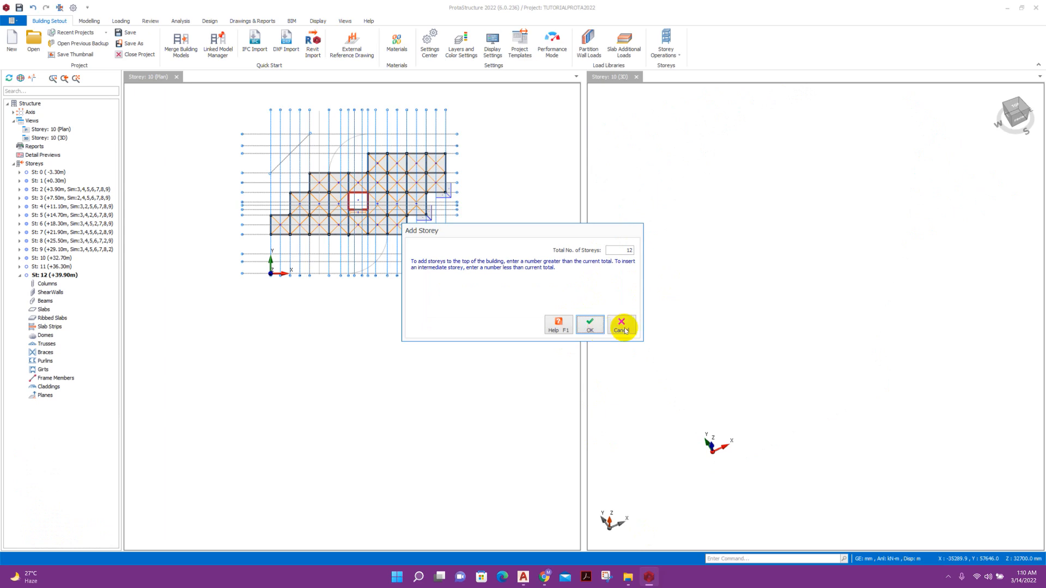
click(591, 324)
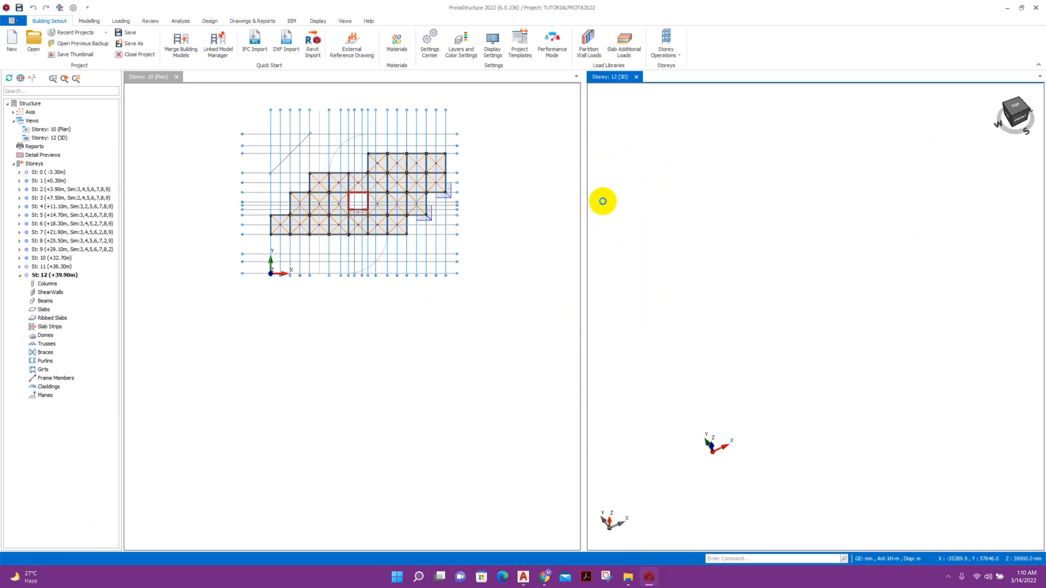
Generate storeys 11 and 12 from storey 10's members.
click(666, 44)
click(696, 145)
click(433, 199)
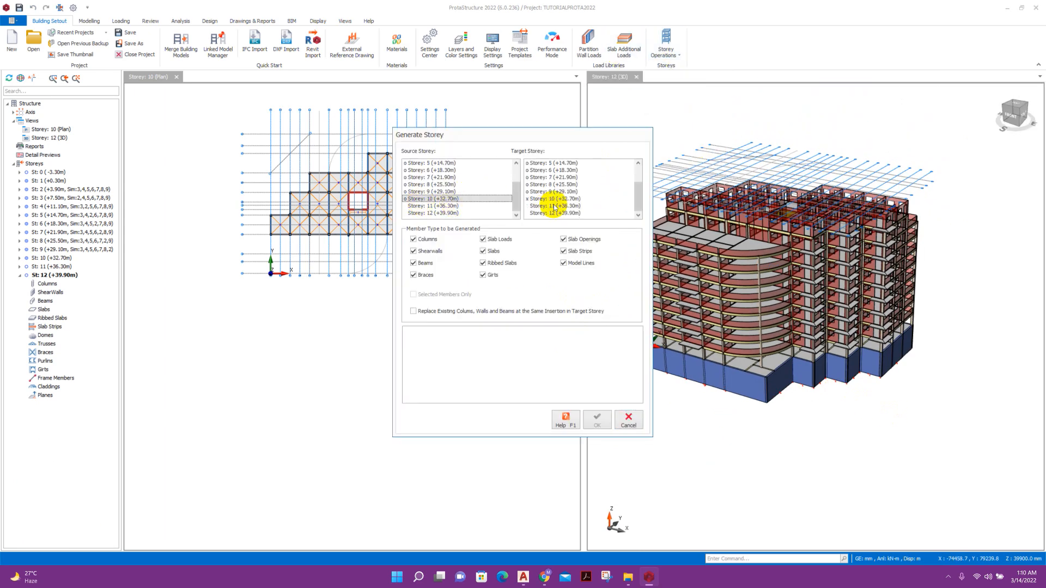
drag(555, 206, 557, 213)
click(599, 418)
click(625, 422)
middle_drag(911, 441, 945, 408)
scroll(852, 278, up, 4)
middle_drag(852, 278, 810, 283)
scroll(750, 201, down, 4)
scroll(750, 201, up, 3)
scroll(648, 261, down, 2)
Add a 13th storey, placed at +43.50 m.
click(666, 45)
click(700, 91)
text(13)
click(591, 325)
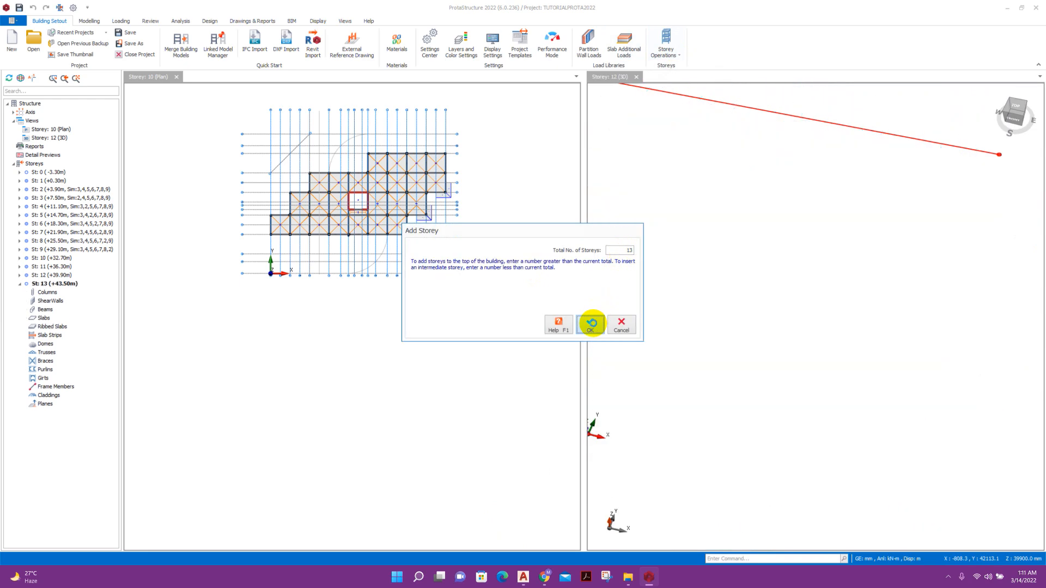
click(627, 329)
click(775, 273)
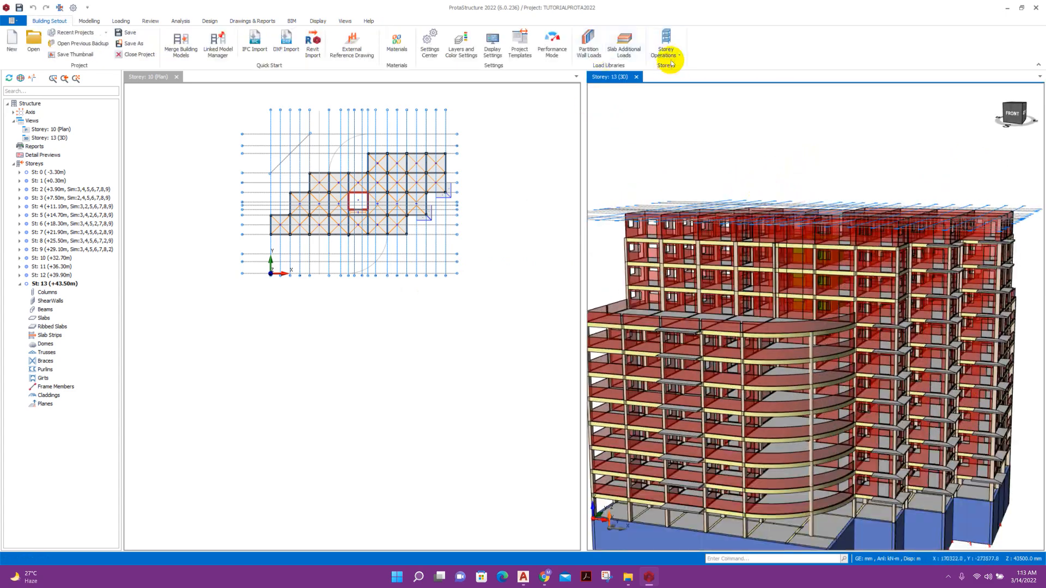
Generate storey 13 from storey 12's members.
click(671, 59)
click(691, 109)
click(441, 206)
click(572, 214)
click(597, 419)
click(629, 420)
Open the storey 13 plan and select the left-bay members, excluding axes.
click(456, 191)
scroll(455, 192, up, 4)
middle_drag(455, 191, 508, 280)
double_click(47, 403)
scroll(195, 355, up, 2)
scroll(319, 322, up, 2)
drag(343, 385, 136, 143)
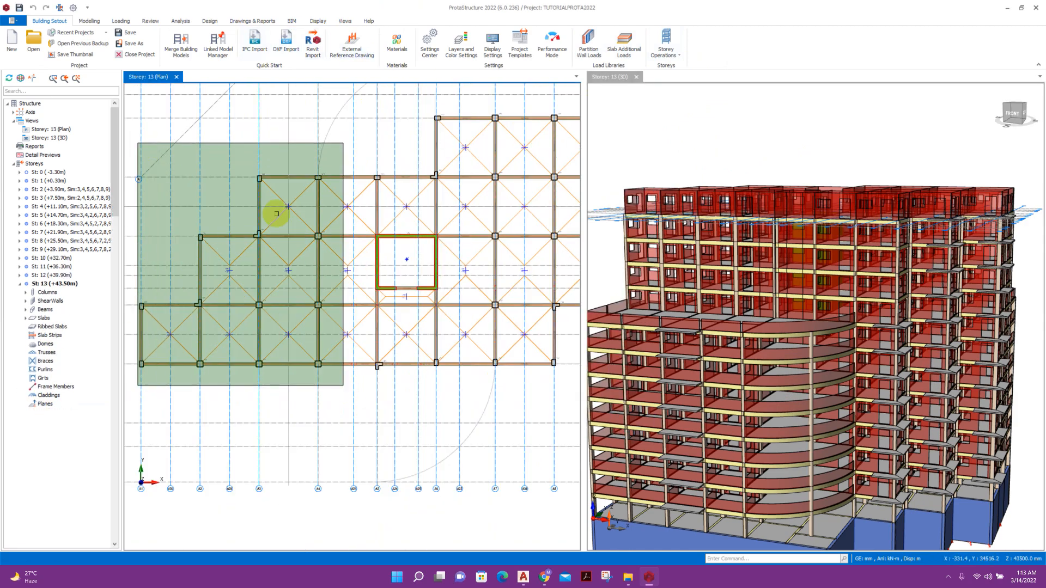
click(485, 177)
click(525, 396)
Delete storey 13's right-hand bay members, filtering out axes.
scroll(403, 283, down, 2)
drag(544, 361, 369, 130)
key(Delete)
click(478, 178)
click(526, 393)
drag(364, 183, 341, 143)
click(478, 179)
click(528, 396)
Delete storey 13's top row of members, leaving only the stair and lift bays.
middle_drag(368, 227, 402, 175)
scroll(401, 175, up, 1)
drag(402, 176, 247, 125)
key(Delete)
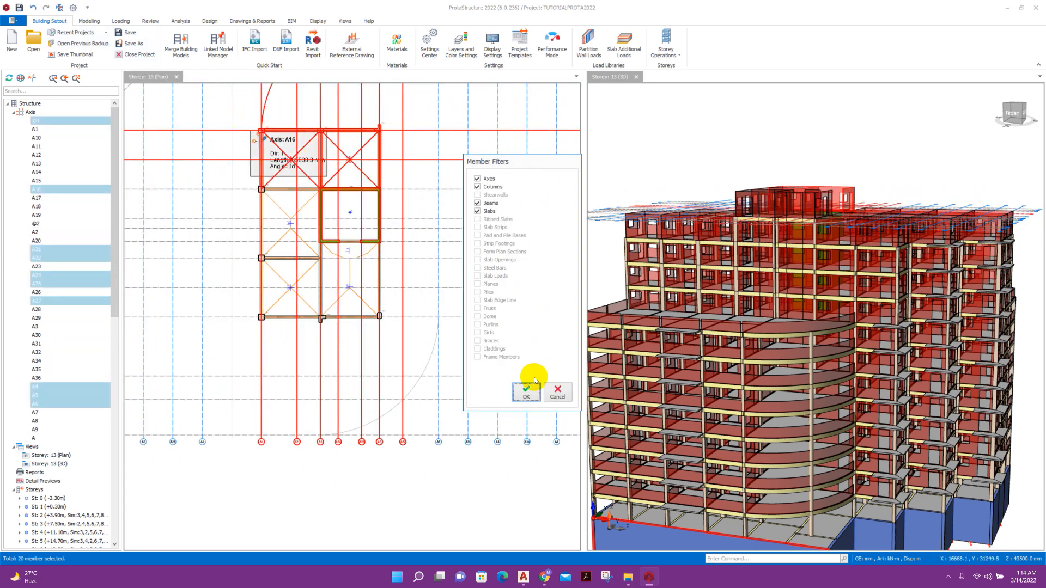
click(479, 179)
click(525, 394)
scroll(354, 222, up, 2)
middle_drag(360, 272, 417, 254)
scroll(455, 261, down, 1)
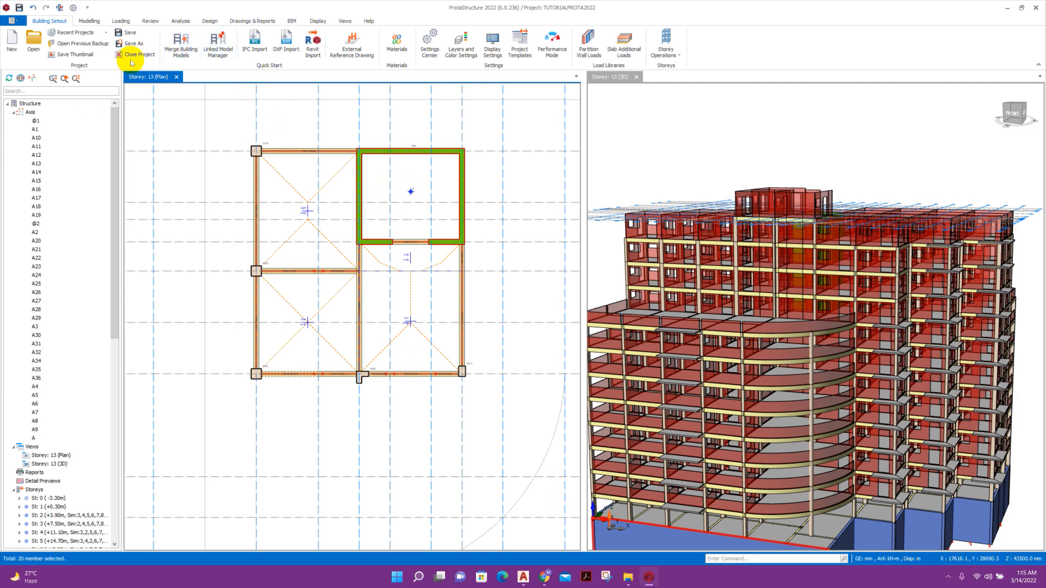
Check the thickness of the remaining storey 13 slabs in their properties.
double_click(396, 168)
double_click(1007, 166)
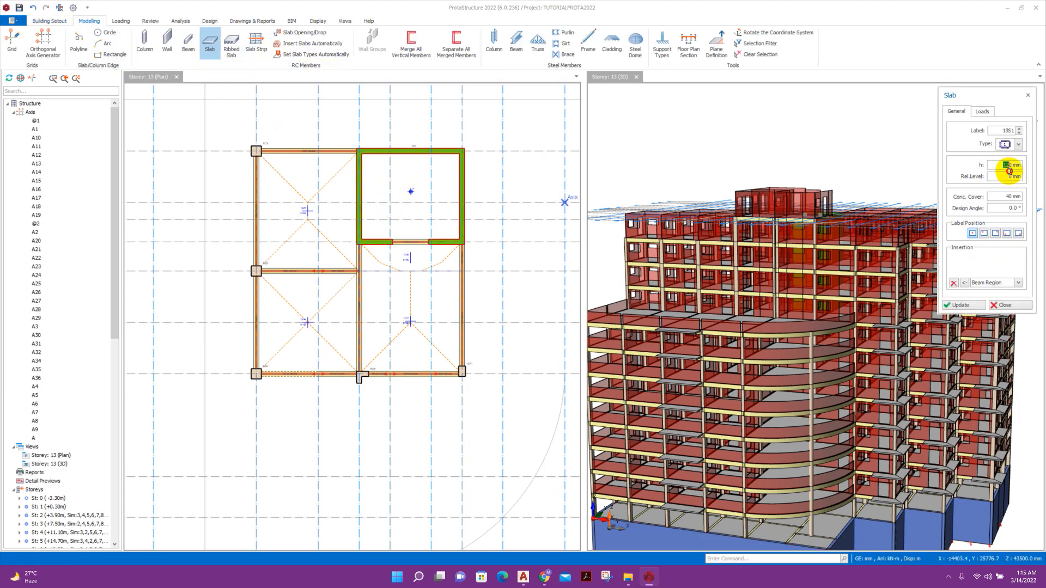
click(996, 308)
double_click(305, 206)
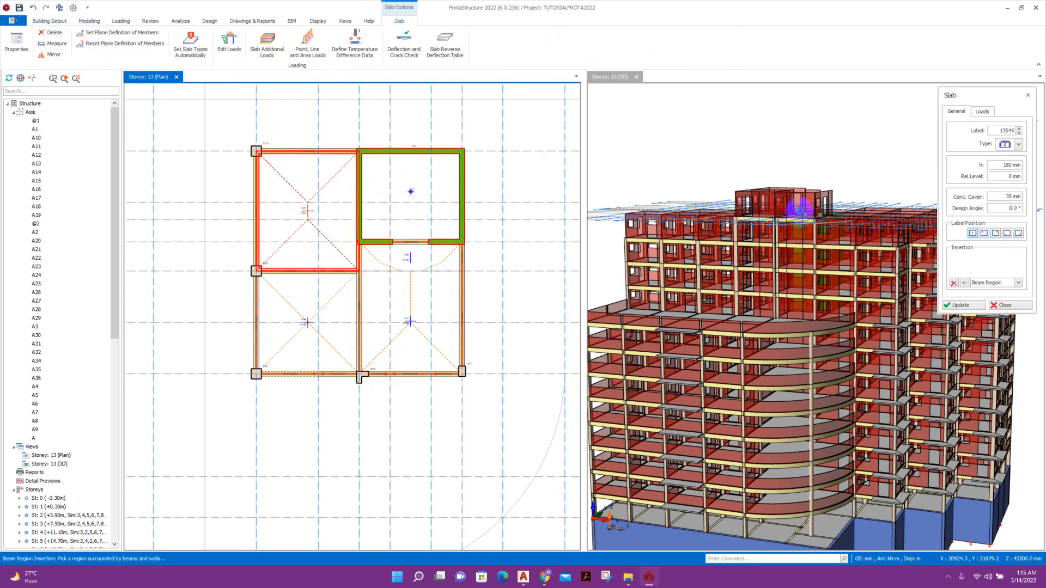
click(416, 178)
click(996, 308)
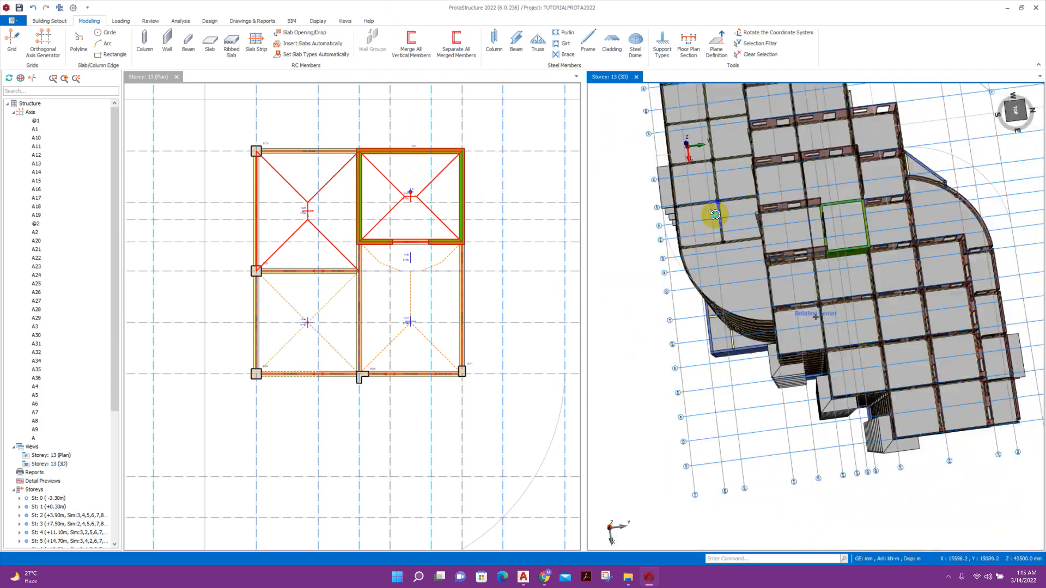
scroll(604, 213, down, 5)
middle_drag(603, 213, 861, 316)
scroll(773, 256, up, 3)
Delete the wall load from one storey 12 beam.
right_click(878, 179)
click(921, 340)
click(557, 358)
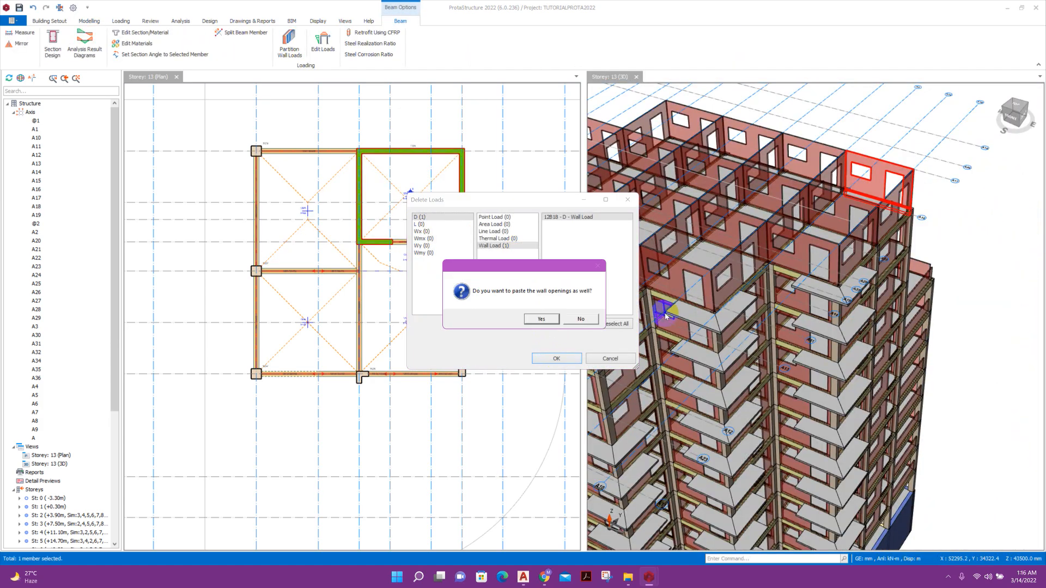
click(540, 318)
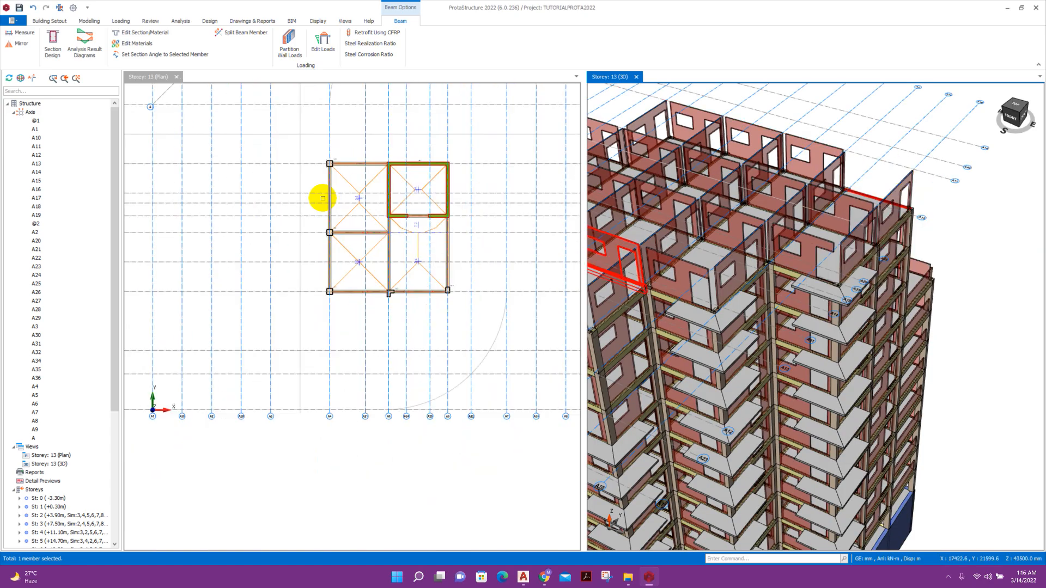
Orbit the 3D model to view storey 12's wall-loaded beams from the side.
right_click(867, 196)
right_drag(878, 145, 894, 215)
scroll(927, 263, down, 4)
right_drag(927, 264, 903, 190)
scroll(901, 224, up, 3)
scroll(902, 224, down, 4)
scroll(904, 231, down, 4)
scroll(903, 190, up, 4)
Select a row of beams and review them in the beam table, then clear the selection.
click(694, 183)
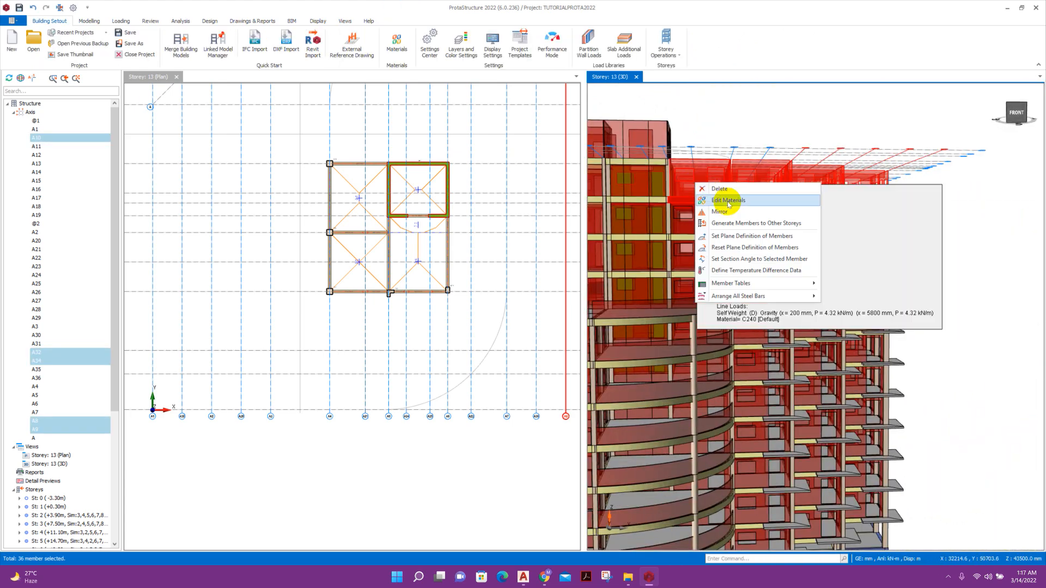
mouse_move(769, 281)
click(864, 319)
scroll(687, 243, down, 5)
click(514, 184)
key(Escape)
scroll(878, 273, down, 3)
right_drag(899, 272, 899, 237)
Clear the selection and turn the 3D view to face the top storeys.
right_click(765, 201)
click(89, 21)
click(760, 54)
scroll(818, 245, down, 3)
scroll(967, 193, up, 4)
scroll(962, 193, up, 2)
right_drag(906, 172, 964, 191)
Select the top-storey front beams and delete their 13 dead-case wall loads.
drag(956, 199, 721, 174)
right_click(724, 179)
click(838, 265)
click(558, 359)
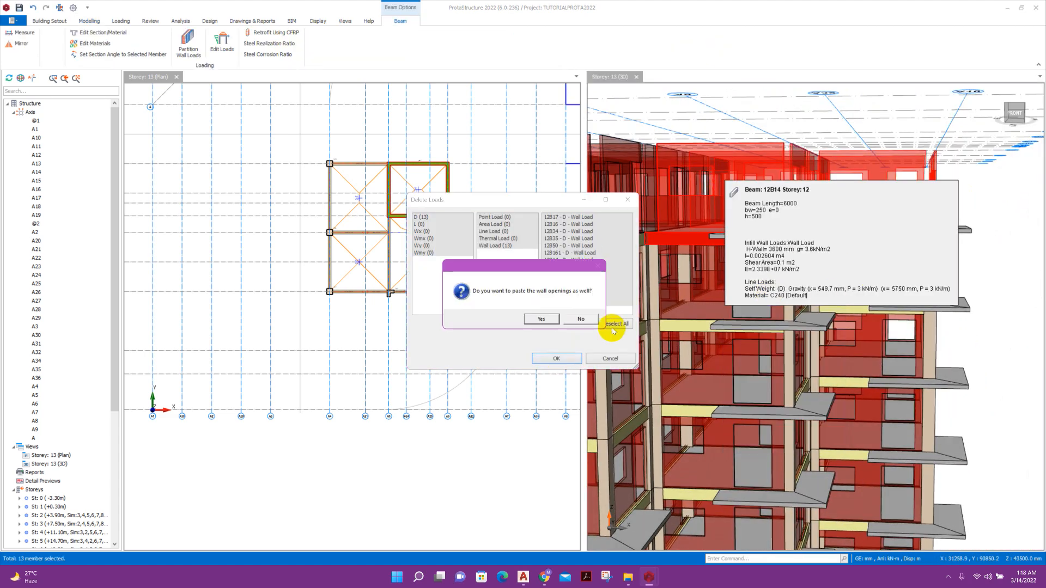
click(541, 319)
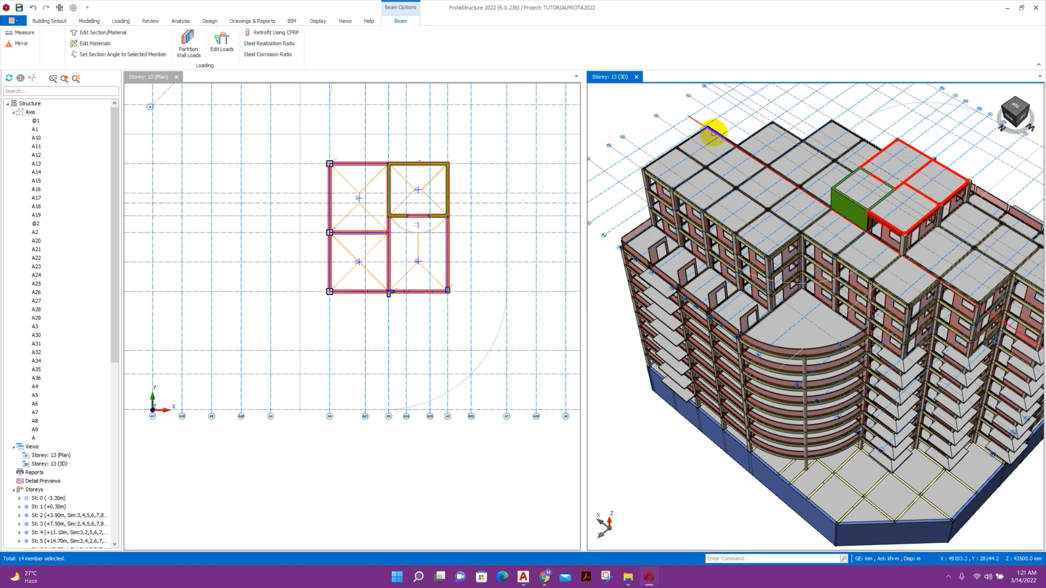
Apply a 3.60 kN/m2 wall load, 1500 mm high and 150 mm thick (5.40 kN/m), to beam 12B20.
click(714, 131)
click(714, 131)
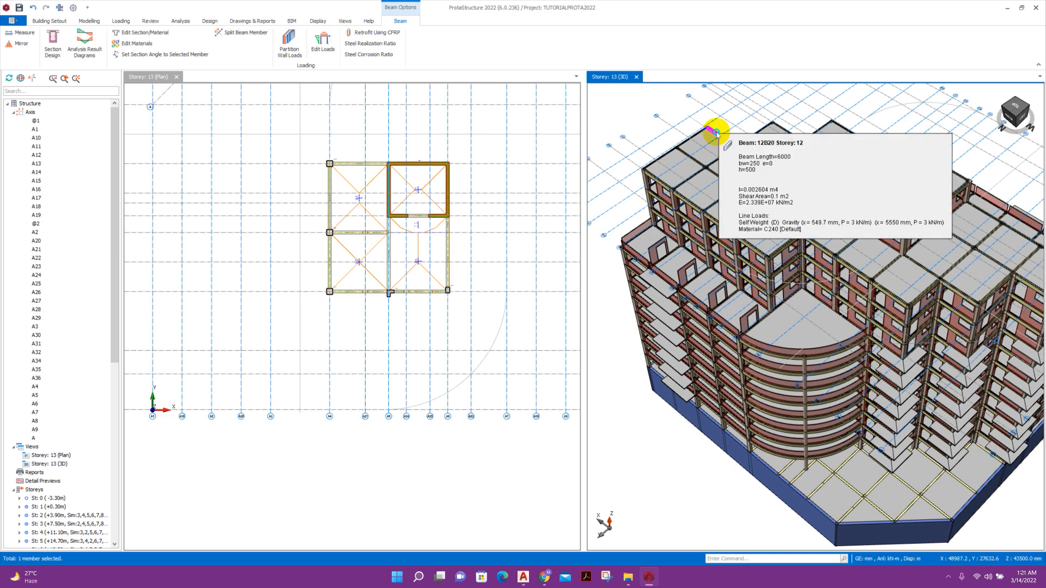
right_click(717, 134)
click(743, 258)
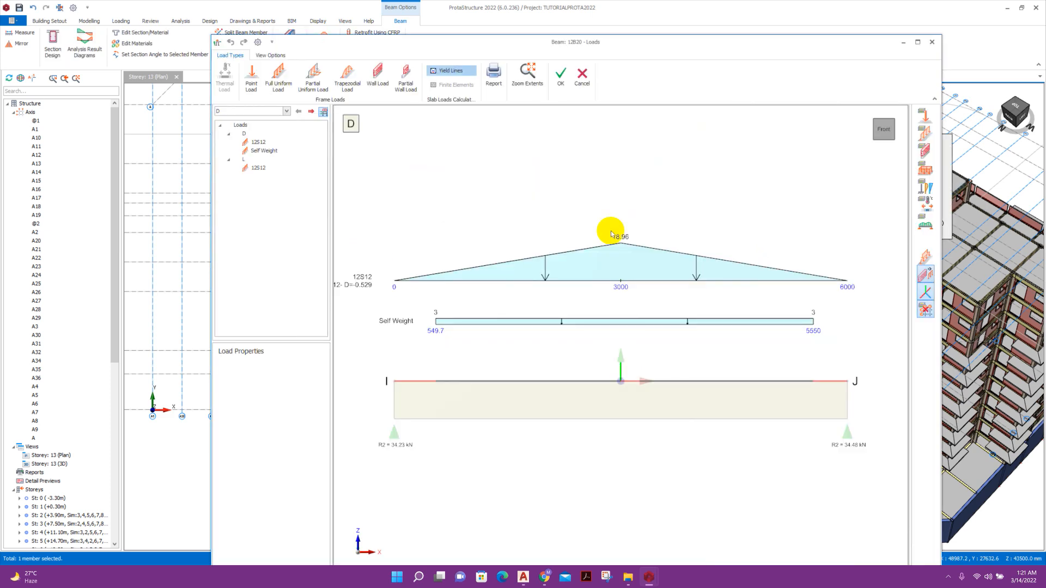
click(376, 77)
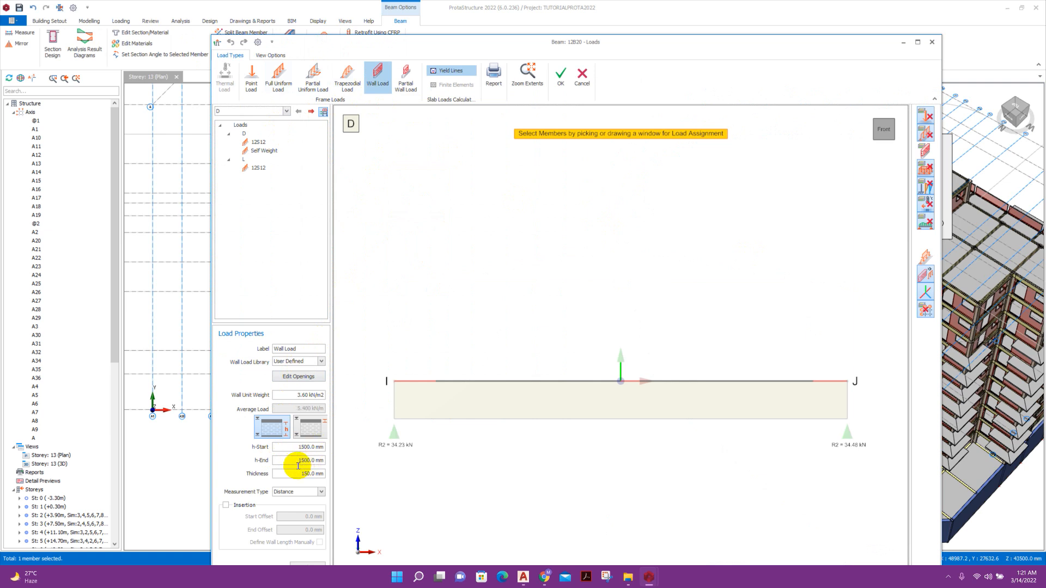
click(611, 341)
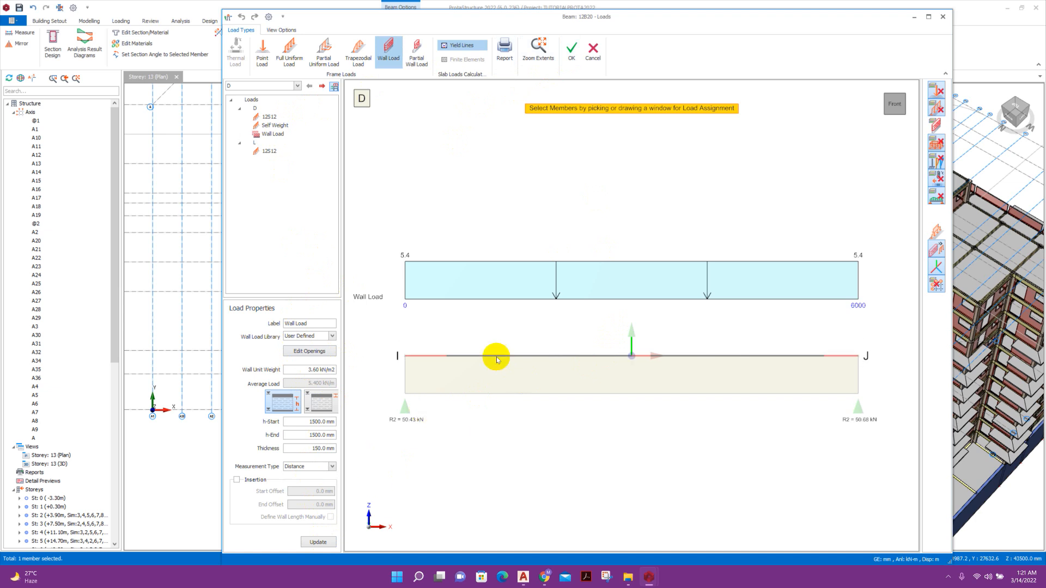
click(574, 55)
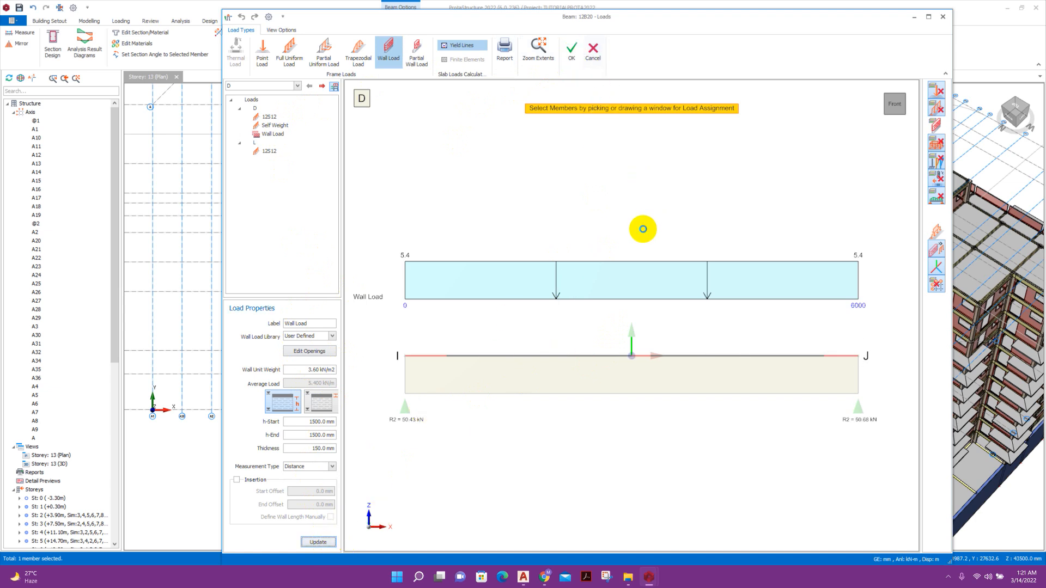
scroll(719, 143, up, 4)
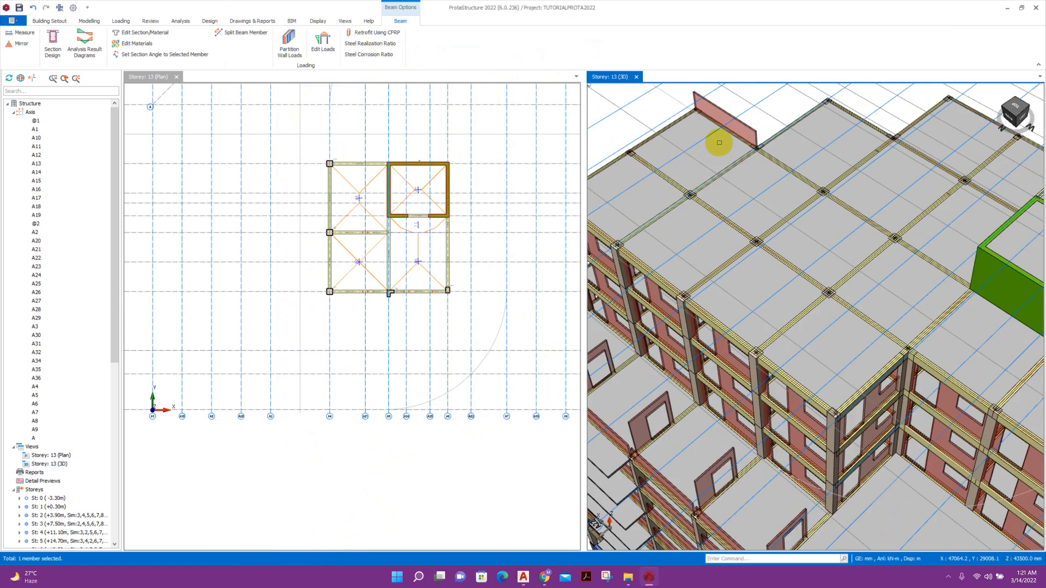
Copy the parapet beam's wall load using Copy Loads.
right_click(722, 131)
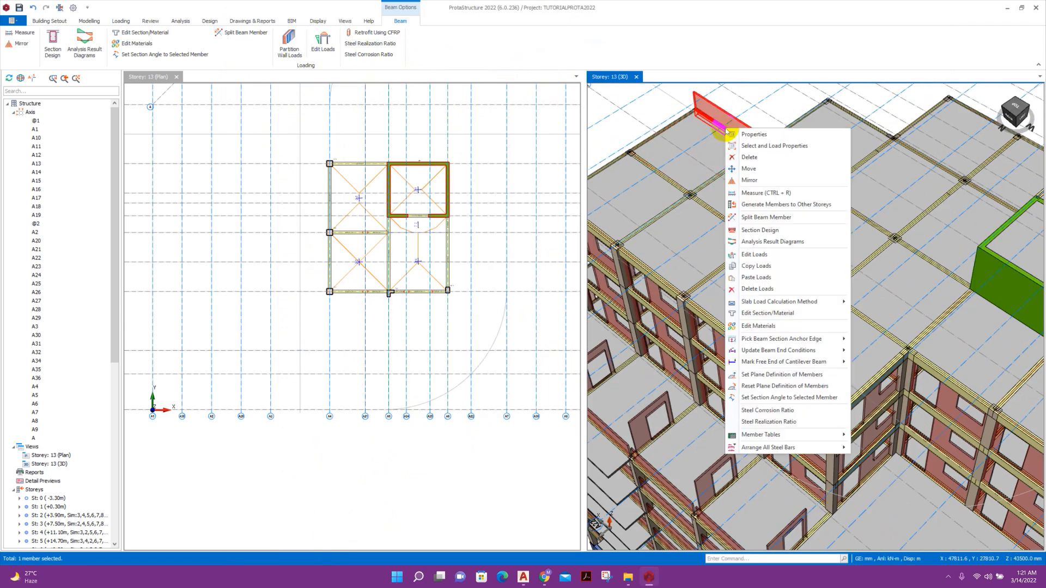
click(762, 266)
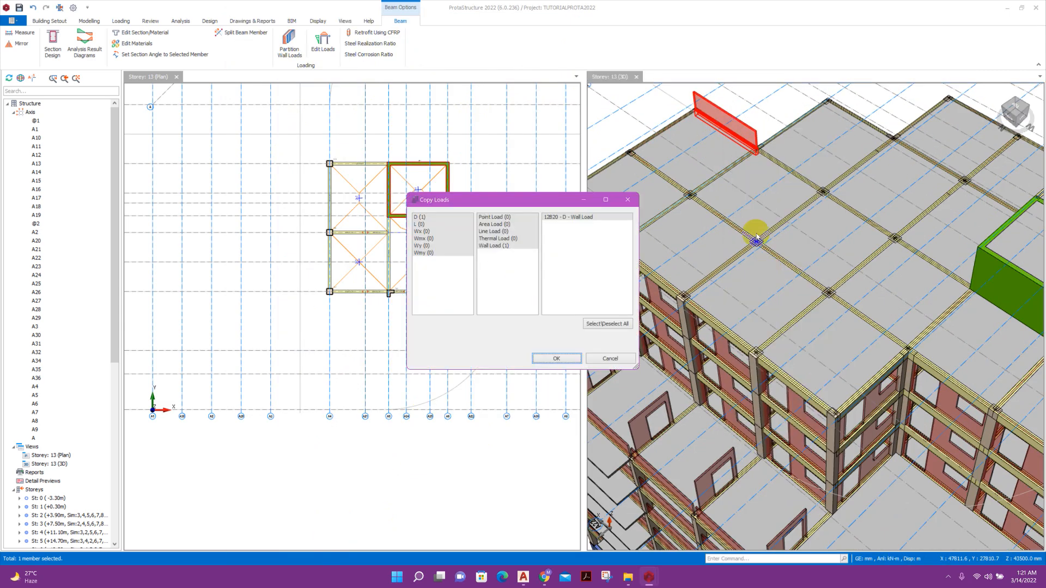
click(555, 358)
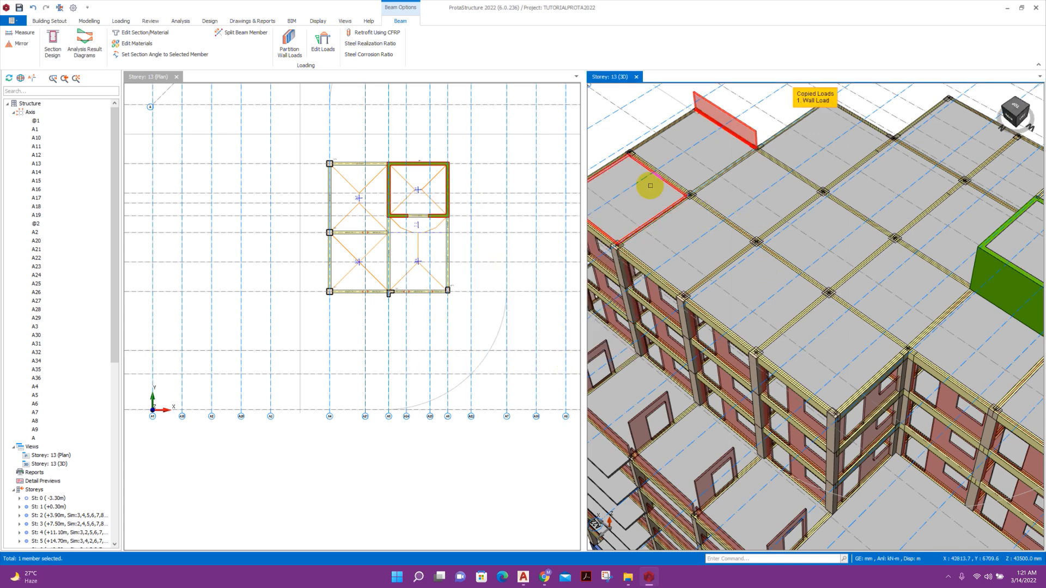
Begin selecting the roof's left-edge, front-edge and facade beams in the 3D view.
middle_drag(661, 140, 739, 165)
click(741, 161)
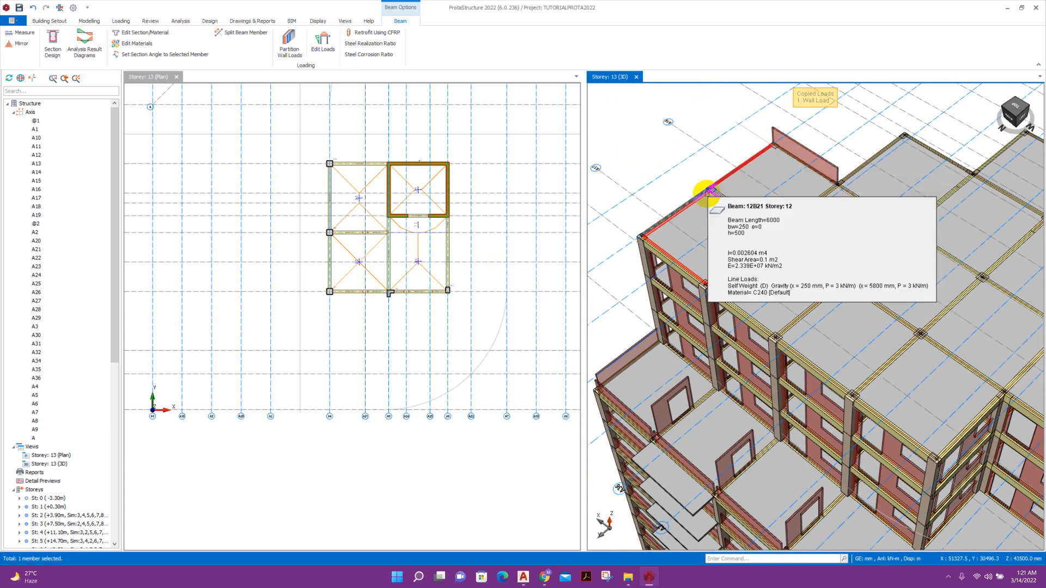
ctrl+click(677, 207)
ctrl+click(665, 259)
scroll(666, 259, down, 1)
ctrl+click(724, 296)
ctrl+click(794, 345)
middle_drag(871, 380, 719, 244)
ctrl+click(719, 243)
ctrl+click(778, 231)
ctrl+click(778, 231)
ctrl+click(833, 234)
scroll(836, 238, up, 1)
middle_drag(915, 291, 851, 232)
ctrl+click(851, 231)
Extend the selection to further roof-edge beams around the building.
middle_drag(988, 306, 742, 259)
ctrl+click(711, 244)
ctrl+click(784, 231)
ctrl+click(888, 227)
middle_drag(1004, 232, 759, 241)
ctrl+click(766, 216)
ctrl+click(850, 226)
ctrl+click(941, 212)
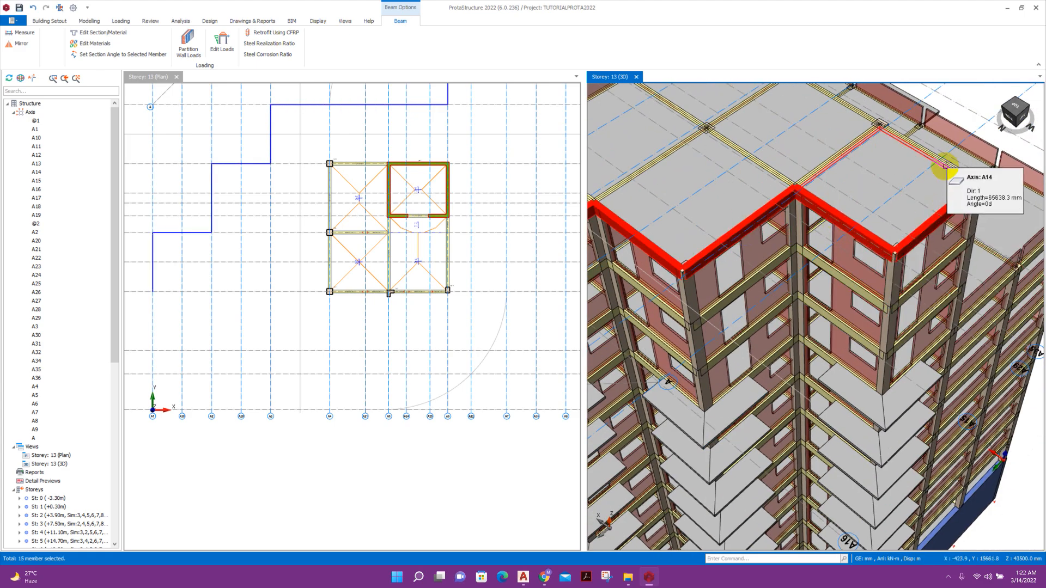
ctrl+click(944, 165)
middle_drag(878, 114, 953, 315)
ctrl+click(912, 303)
ctrl+click(834, 225)
scroll(833, 225, down, 3)
shift+middle_drag(959, 231, 757, 204)
scroll(850, 294, up, 3)
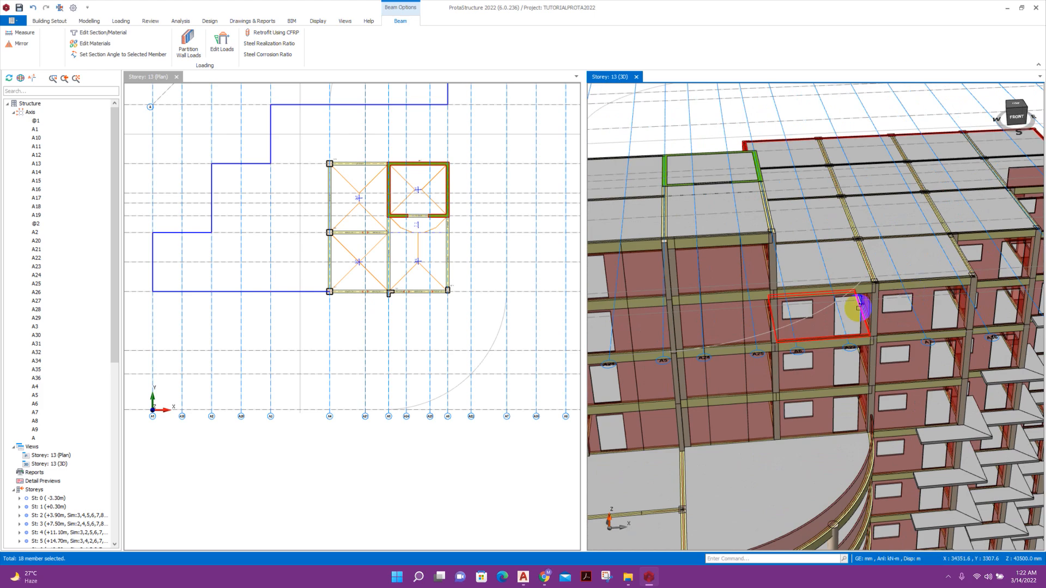
Add the front roof-edge beams to the selection and open Edit Loads for them.
ctrl+click(856, 290)
ctrl+click(903, 283)
ctrl+click(962, 259)
ctrl+click(1001, 234)
scroll(1029, 214, down, 1)
middle_drag(1029, 214, 956, 192)
ctrl+click(936, 209)
right_click(934, 209)
click(953, 302)
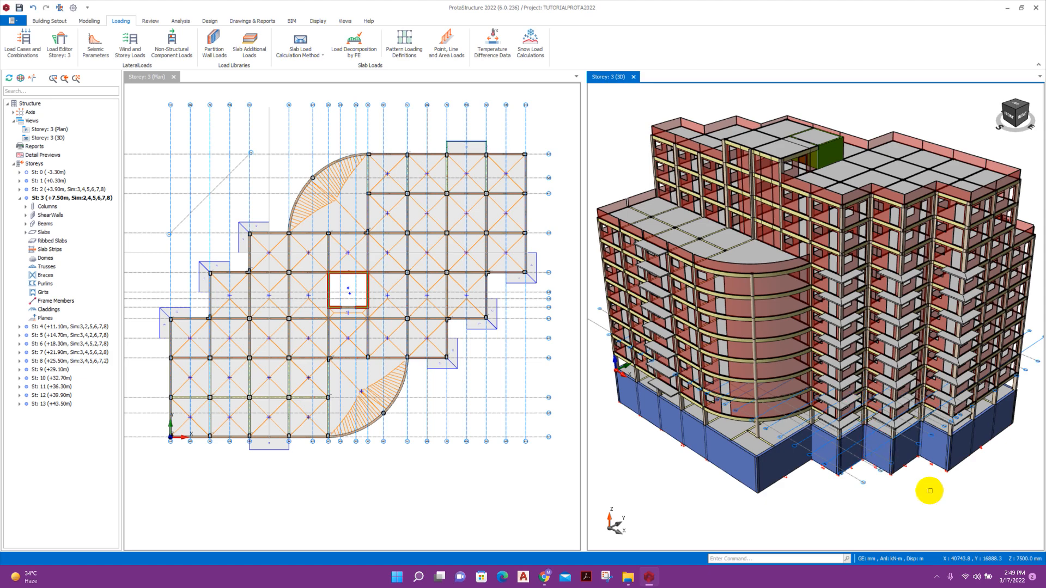
mouse_move(906, 483)
middle_down()
mouse_move(933, 494)
mouse_move(899, 471)
middle_up()
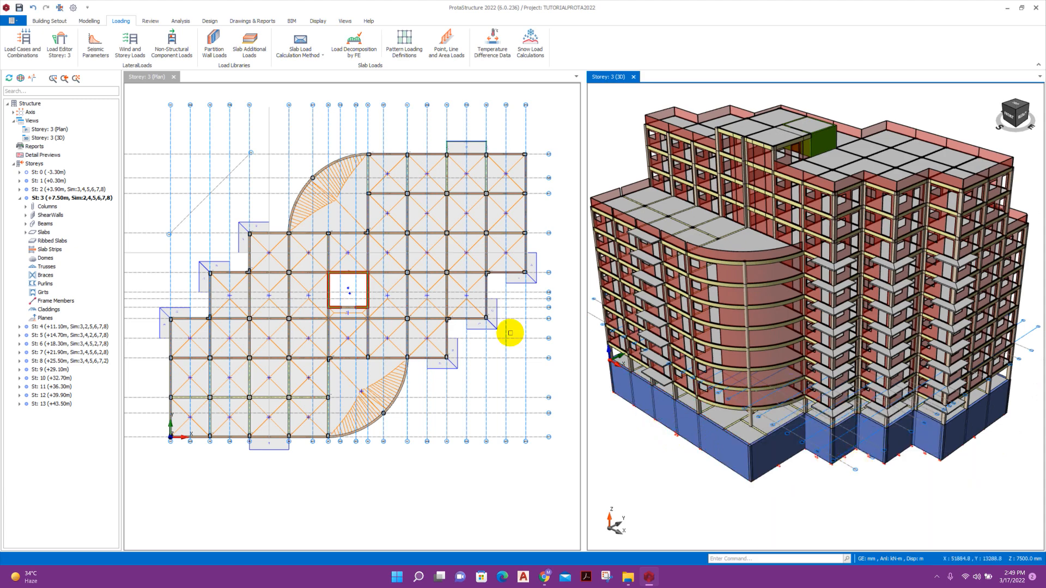
scroll(510, 333, up, 2)
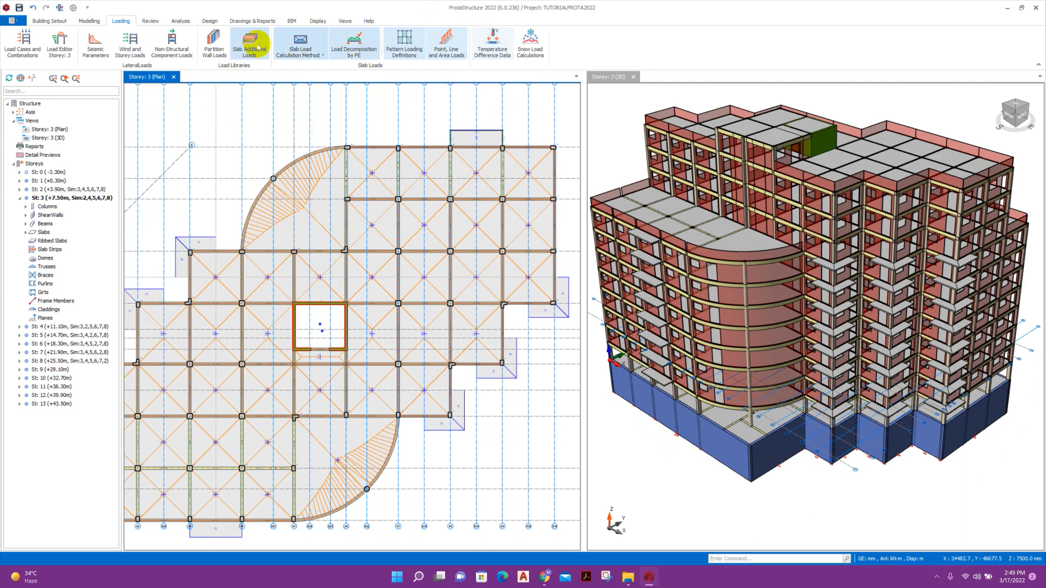
Start a slab line load using the 150MMUSER wall load type (3.24 kN/m, 1.2 m high).
click(452, 52)
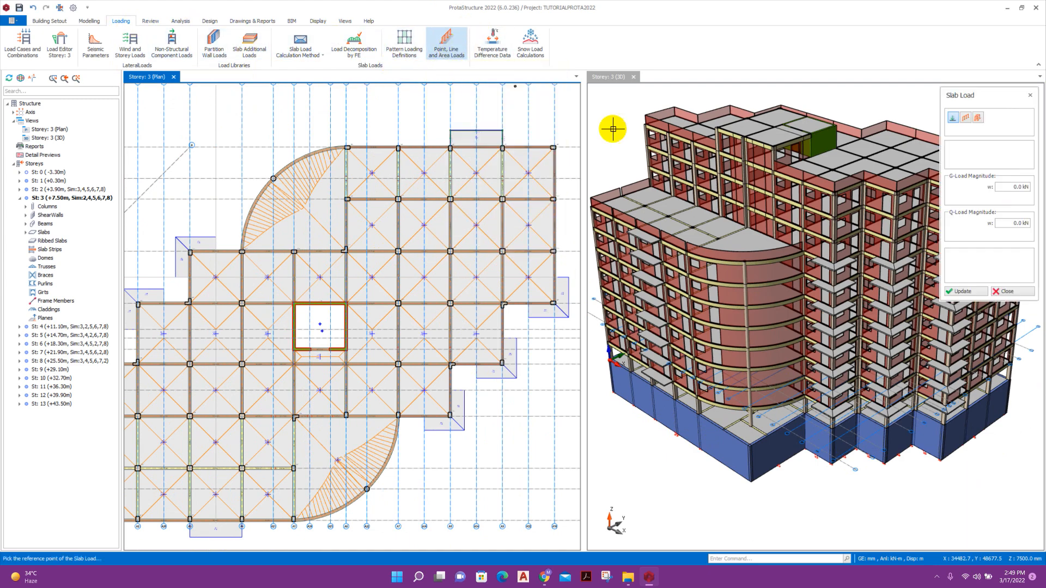
drag(987, 94, 936, 87)
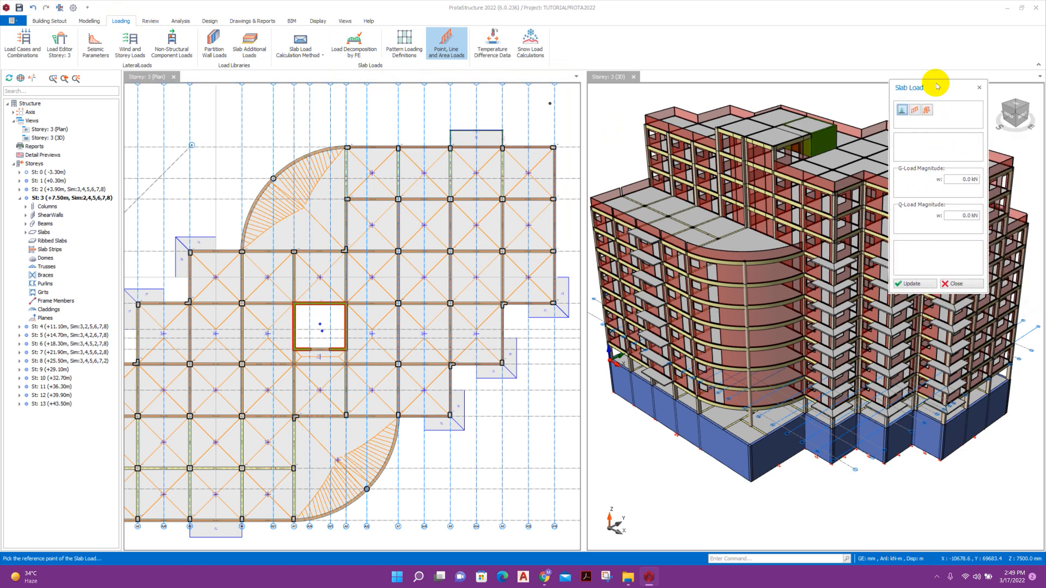
click(915, 110)
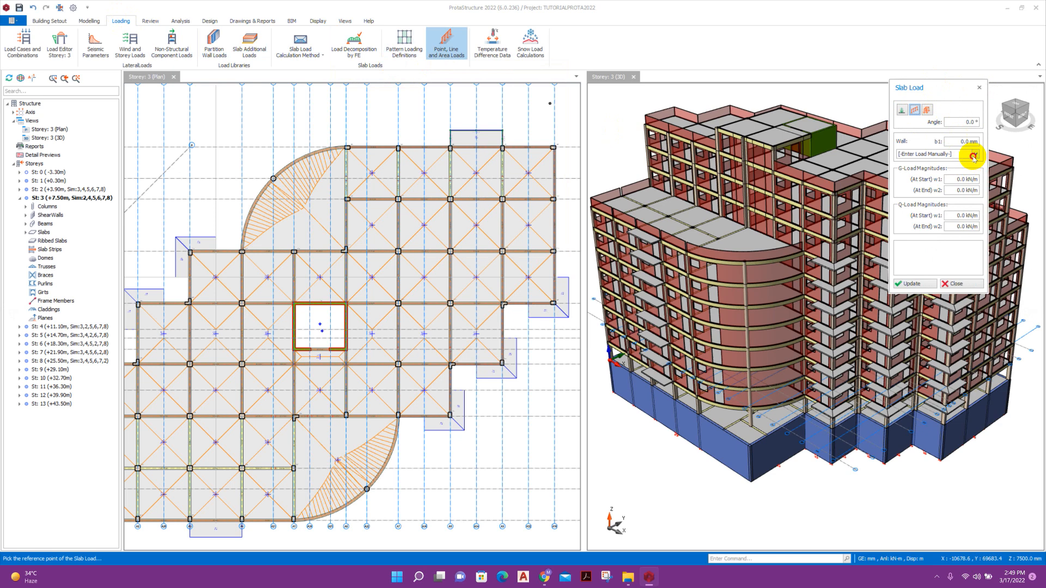
click(974, 156)
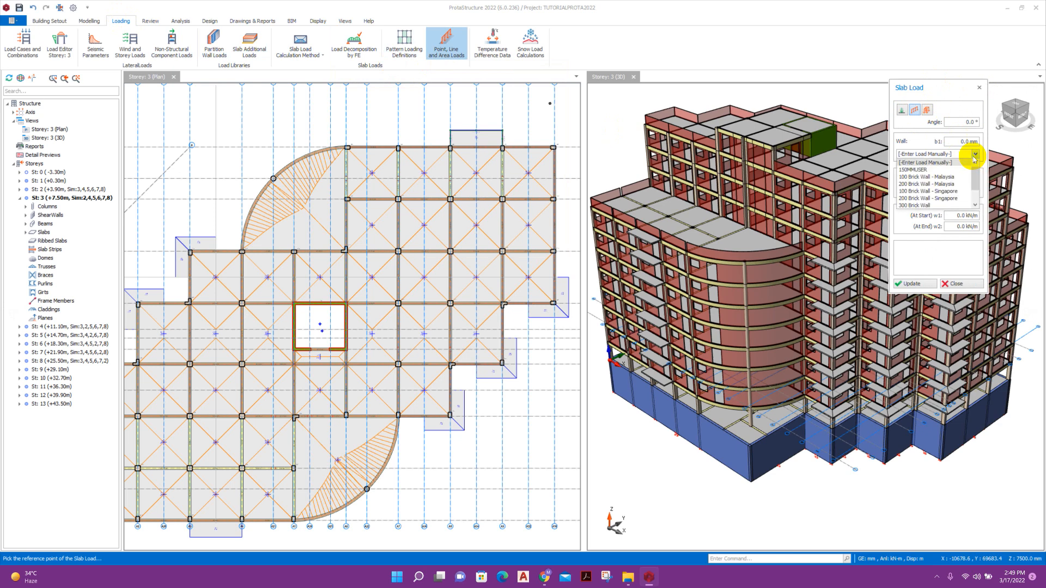
click(921, 170)
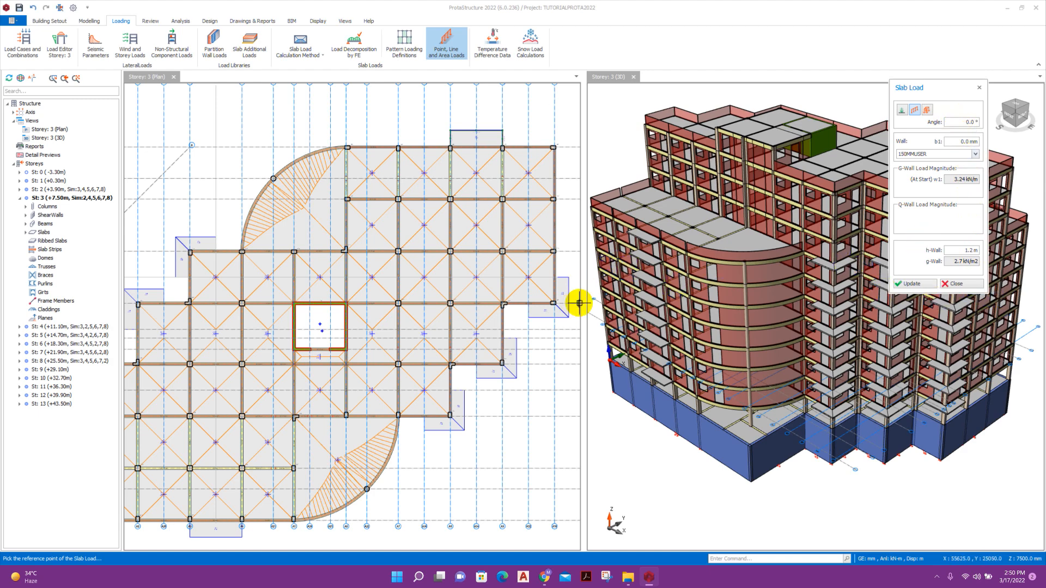
scroll(538, 380, up, 6)
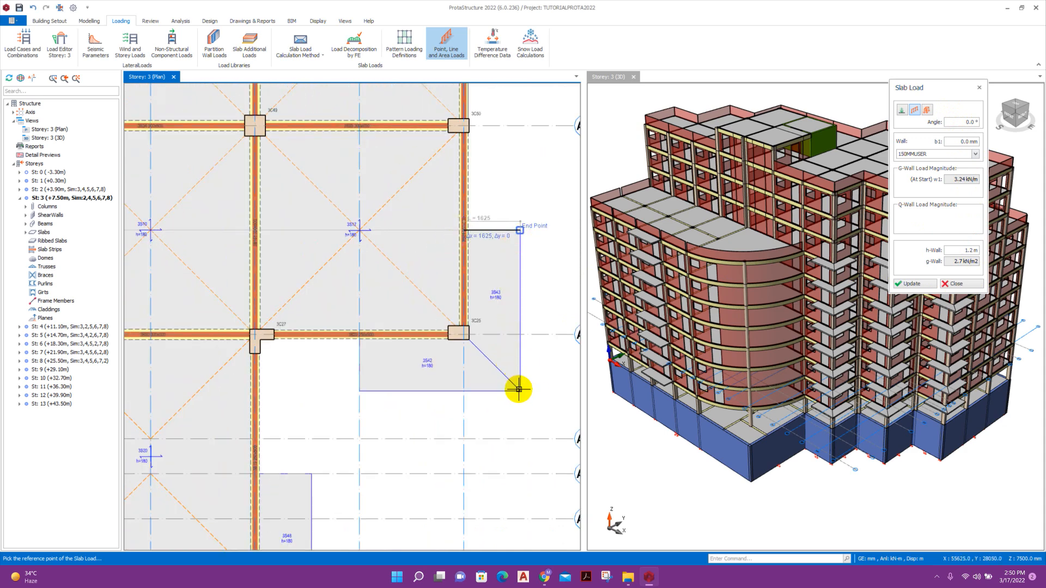
Draw the wall load down the first balcony slab's right, bottom and left edges.
click(520, 231)
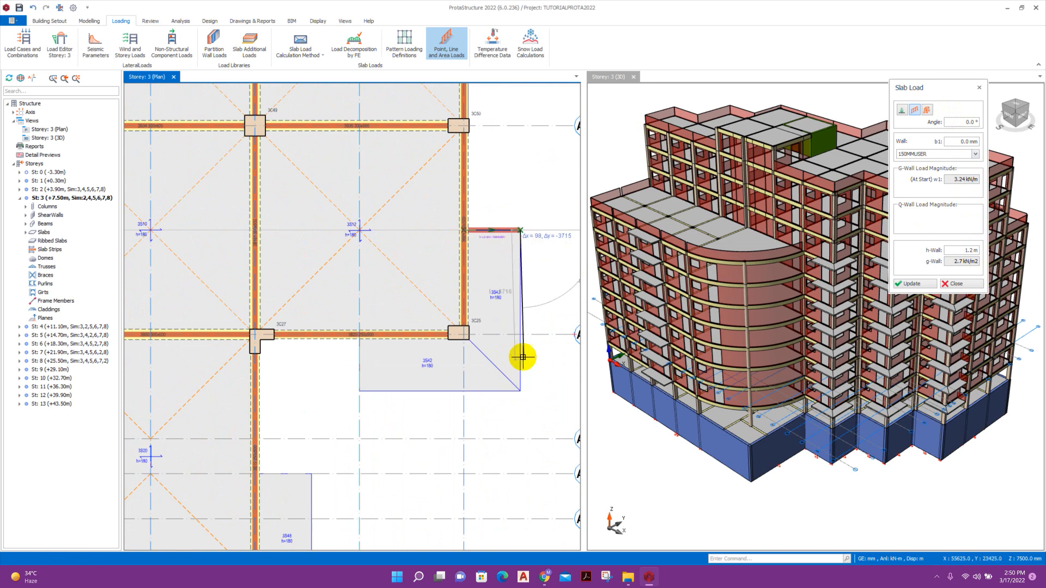
click(539, 400)
scroll(517, 395, up, 2)
click(512, 388)
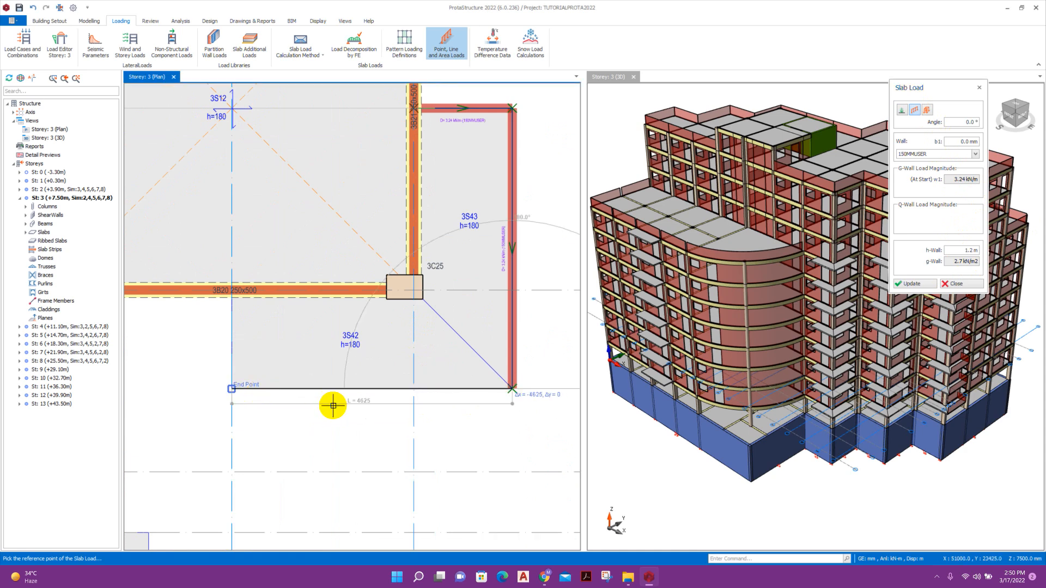
click(232, 386)
click(233, 388)
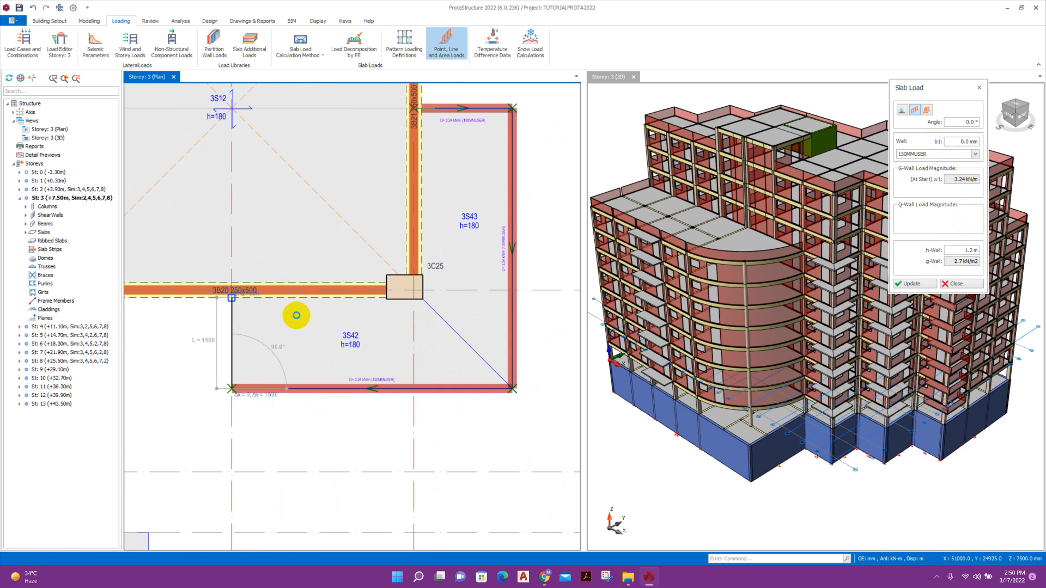
scroll(316, 304, down, 2)
middle_drag(207, 406, 399, 204)
Add wall loads along the edges of slabs 3S48, 3S44 and 3S50.
click(358, 239)
click(412, 232)
click(413, 392)
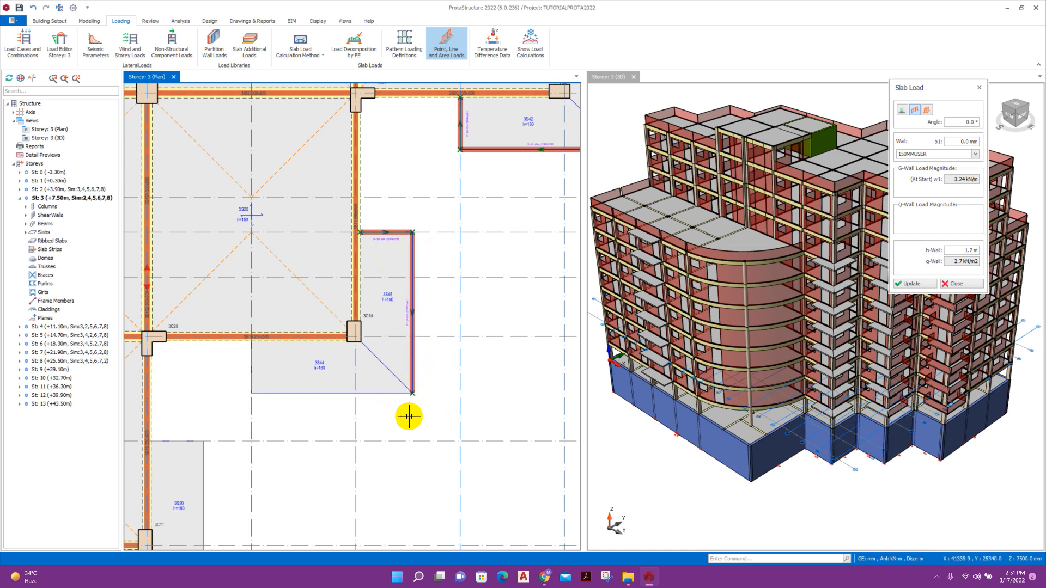
click(251, 392)
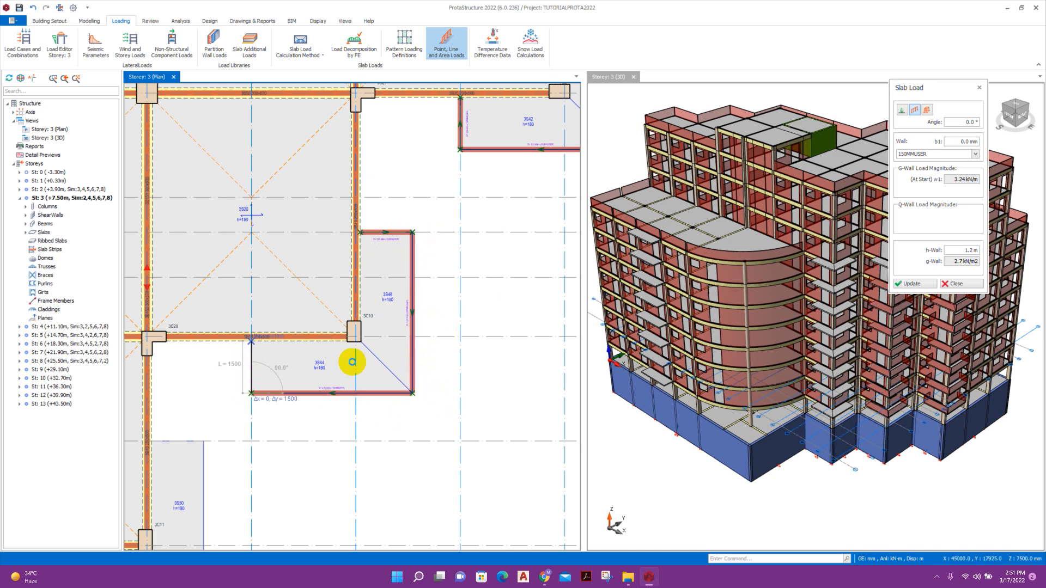
scroll(351, 362, down, 2)
middle_drag(294, 464, 525, 348)
click(432, 307)
click(469, 307)
scroll(469, 312, up, 4)
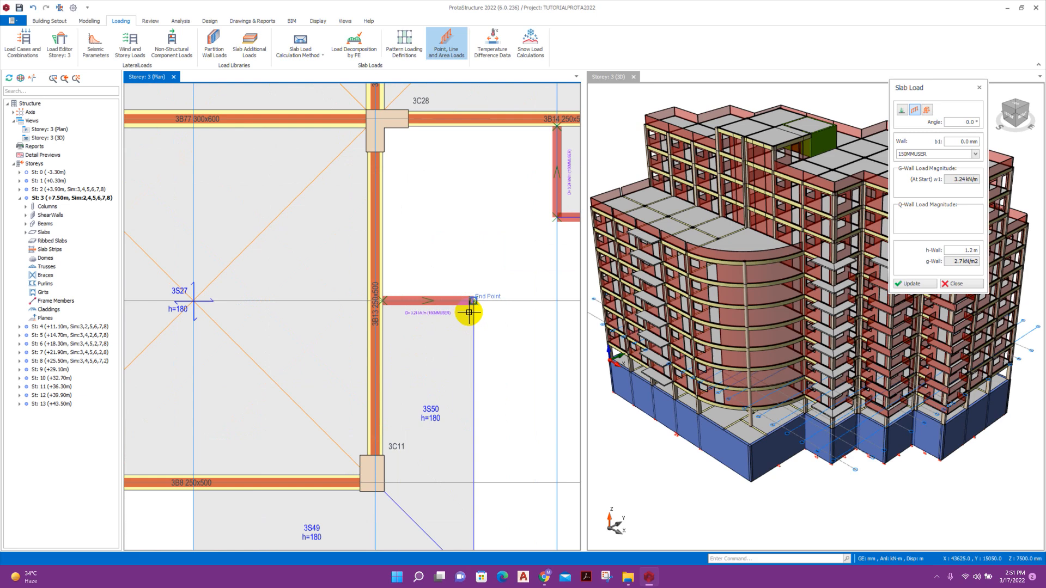
middle_drag(448, 426, 420, 252)
click(446, 406)
key(Escape)
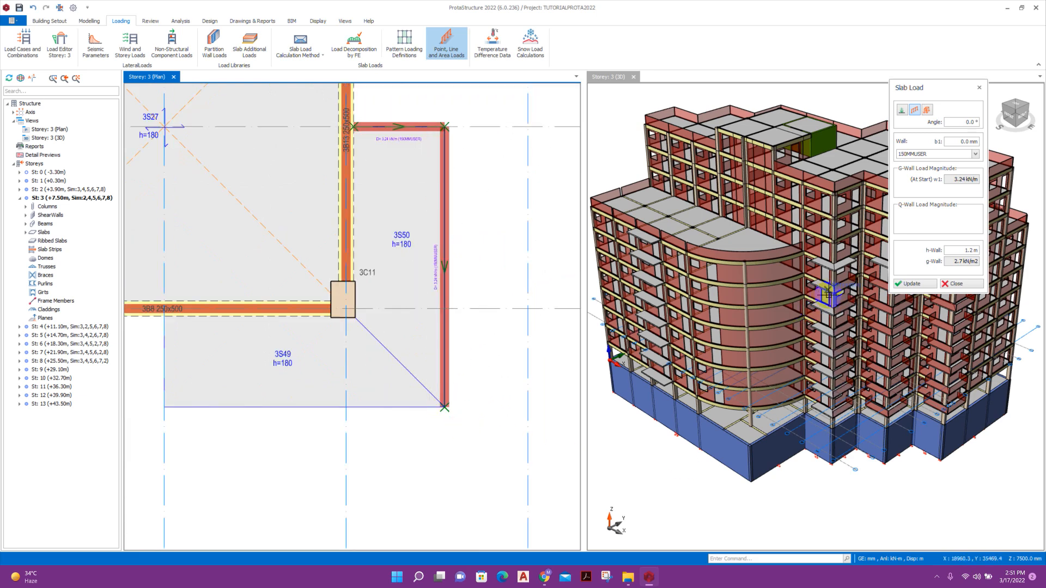
Add wall loads along the bottom and side edges of slabs 3S49 and 3S52.
click(444, 406)
click(164, 406)
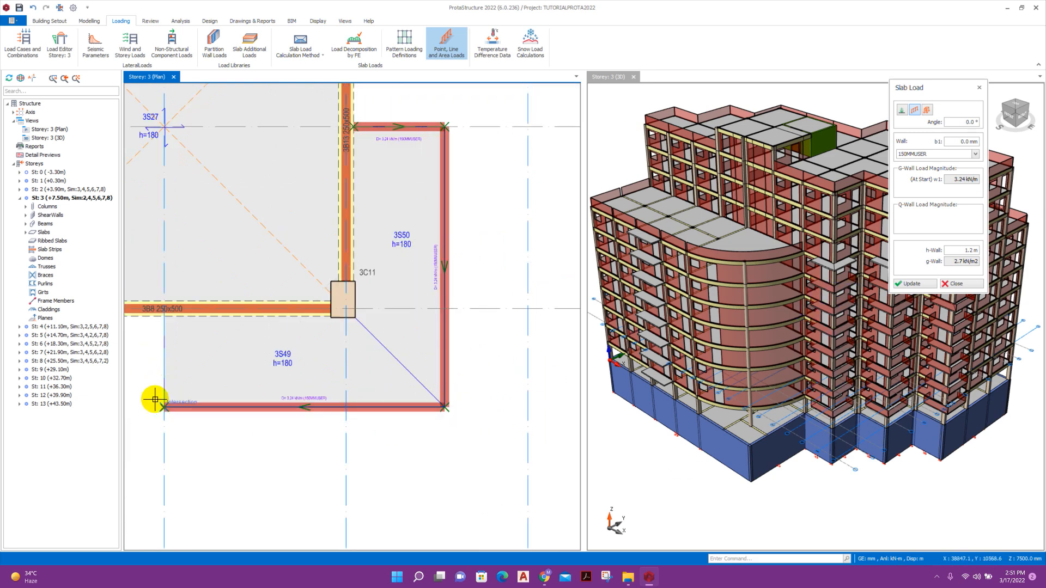
click(164, 321)
scroll(463, 370, down, 6)
scroll(289, 444, up, 6)
click(511, 361)
click(512, 442)
click(230, 453)
click(235, 361)
scroll(373, 368, down, 6)
scroll(266, 217, up, 5)
Add wall loads along the edges of slabs 3S39, 3S40 and 3S25.
click(332, 298)
click(279, 297)
click(280, 135)
scroll(280, 136, up, 2)
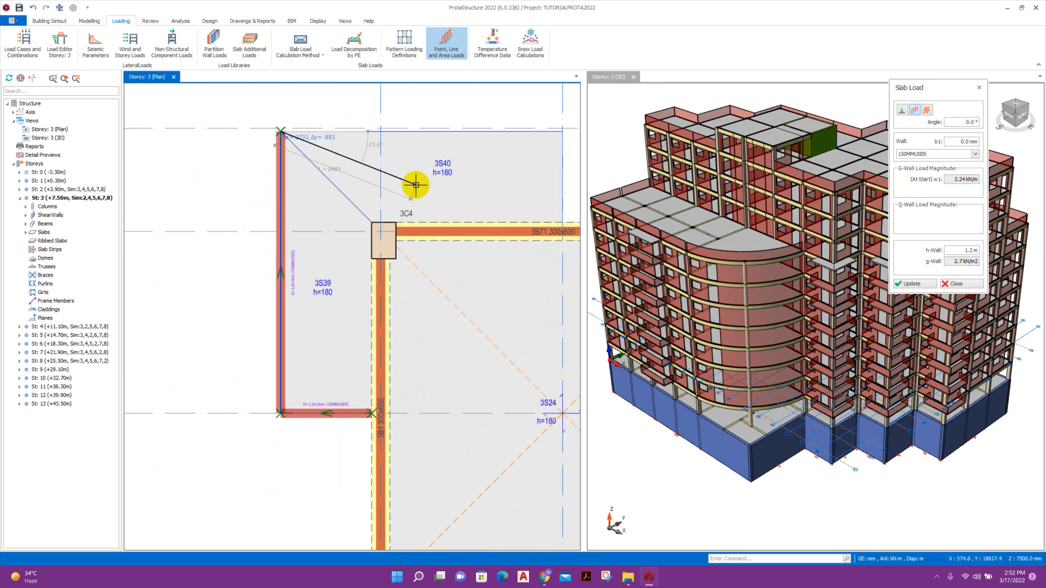
middle_drag(287, 137, 213, 199)
click(486, 193)
click(486, 276)
scroll(281, 258, down, 6)
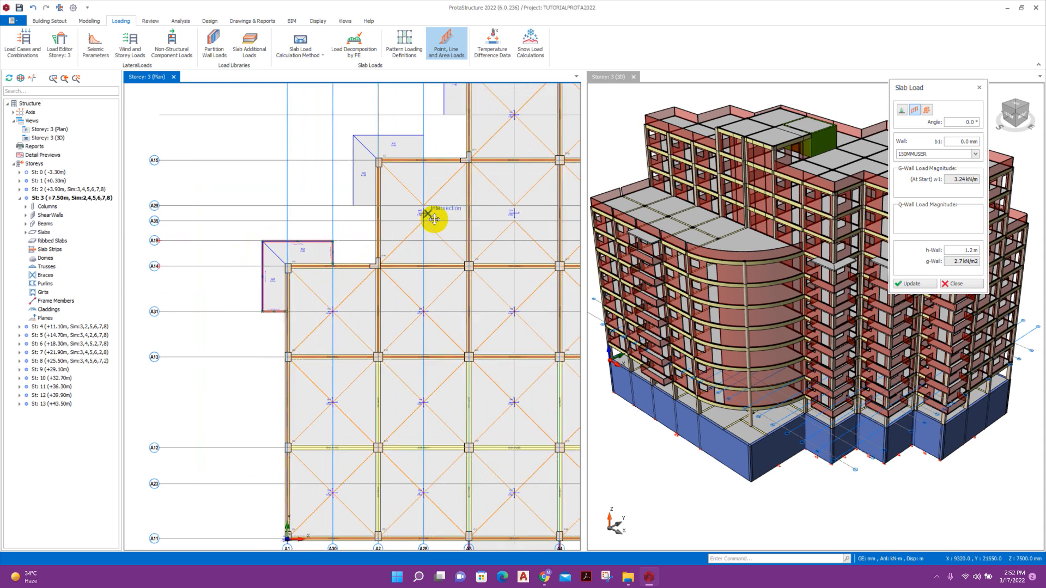
scroll(435, 220, up, 3)
click(349, 323)
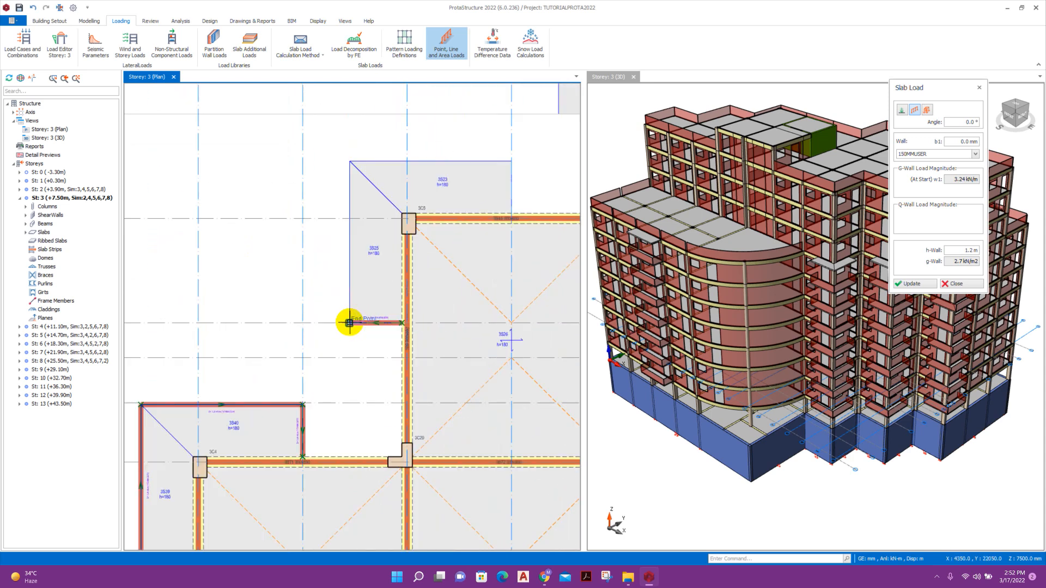
click(349, 160)
scroll(346, 160, up, 2)
scroll(266, 188, down, 2)
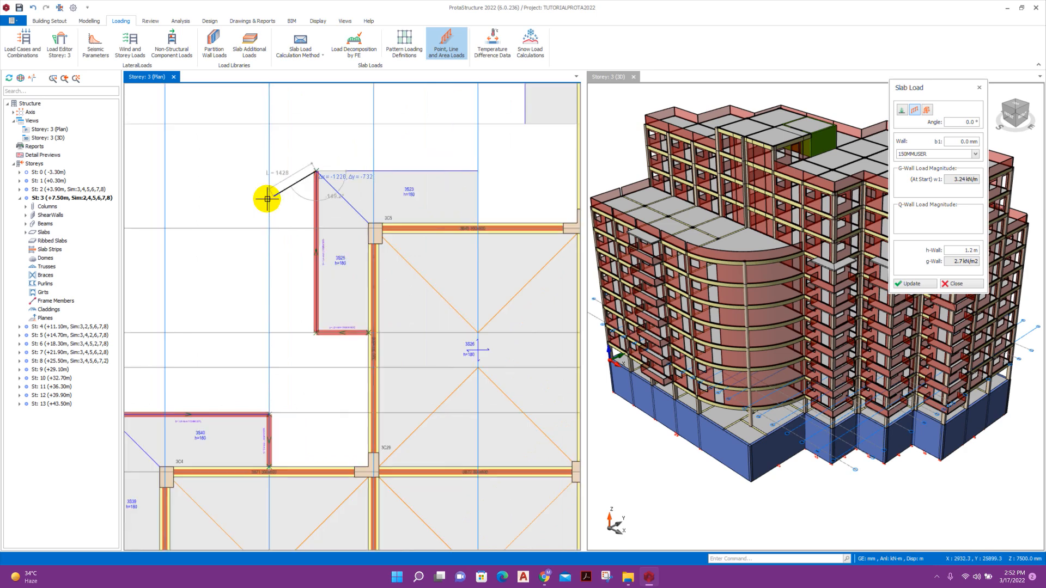
Finish the wall loads along slabs 3S23, 3S21 and 3S14, then end the command.
click(477, 175)
click(483, 218)
scroll(252, 298, down, 1)
middle_drag(252, 298, 273, 355)
click(359, 278)
click(320, 278)
click(320, 154)
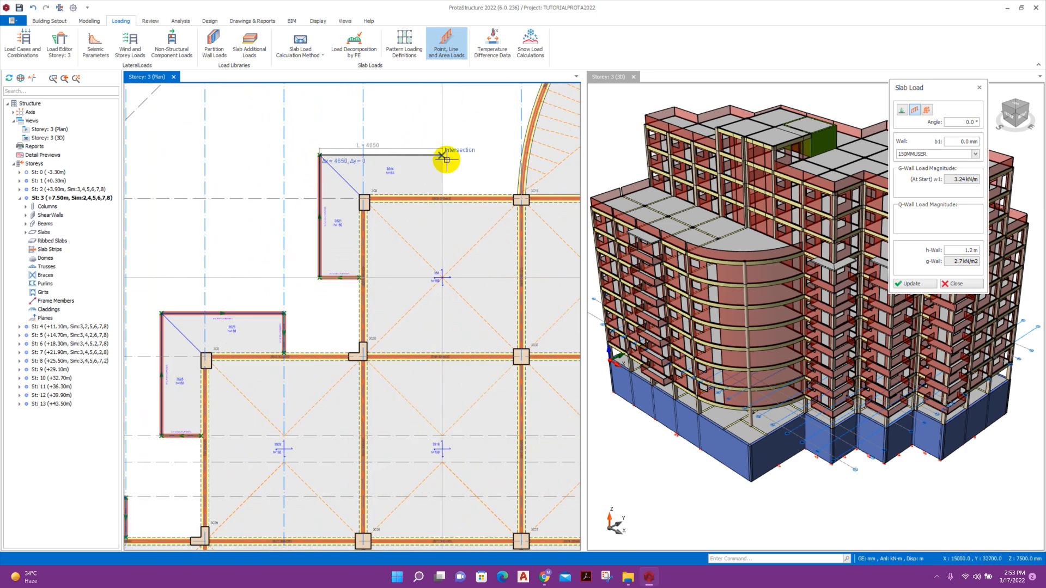
click(442, 155)
click(442, 195)
scroll(475, 189, down, 5)
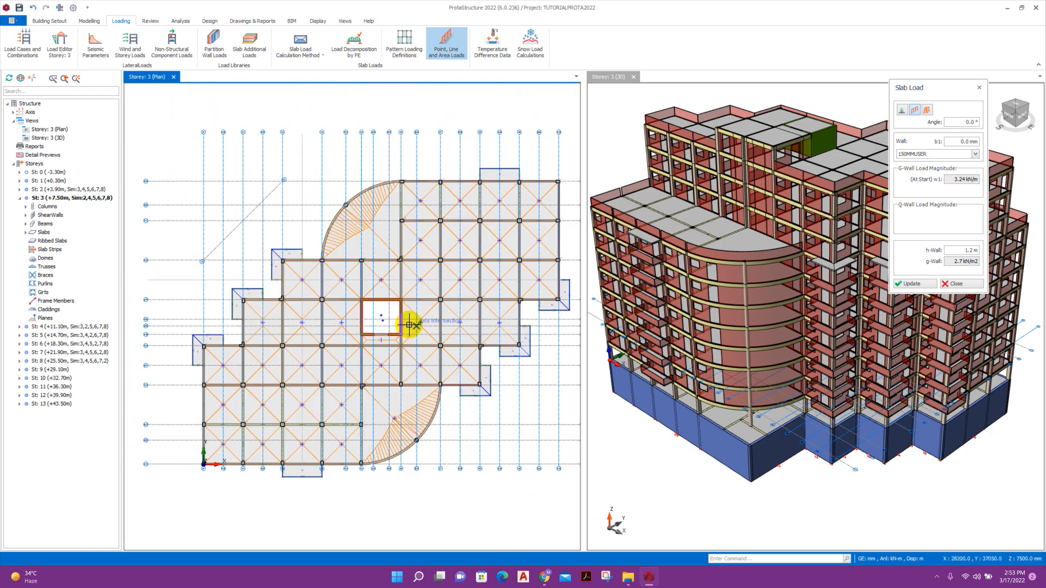
scroll(503, 426, up, 1)
key(Escape)
scroll(822, 376, down, 2)
middle_drag(864, 440, 726, 404)
Orbit and zoom the 3D model to a frontal view of the balconies.
scroll(694, 400, up, 3)
scroll(658, 287, up, 4)
middle_drag(672, 312, 716, 283)
scroll(695, 240, up, 4)
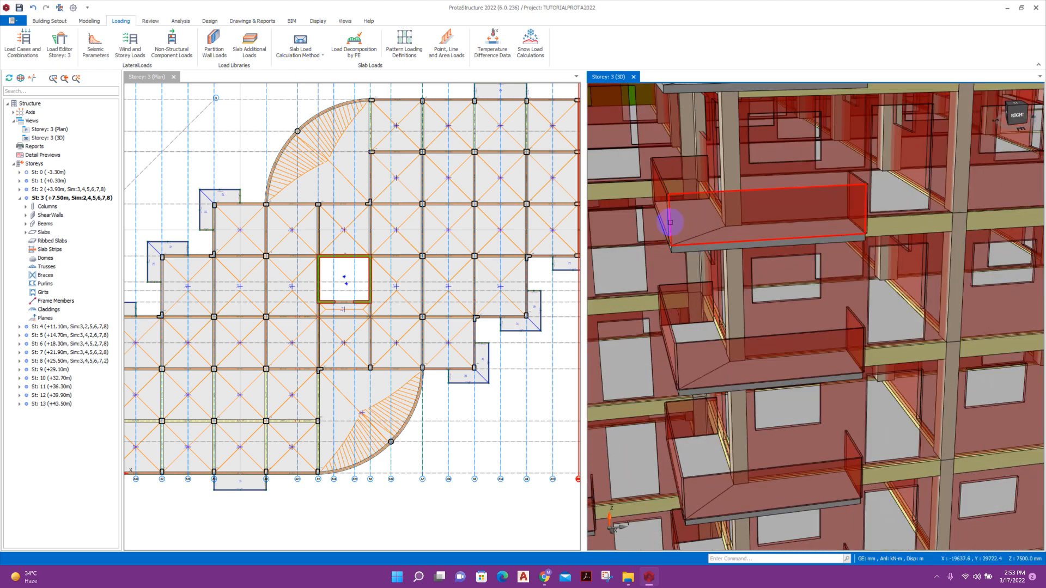
scroll(742, 326, down, 3)
scroll(737, 370, down, 2)
middle_drag(736, 361, 831, 413)
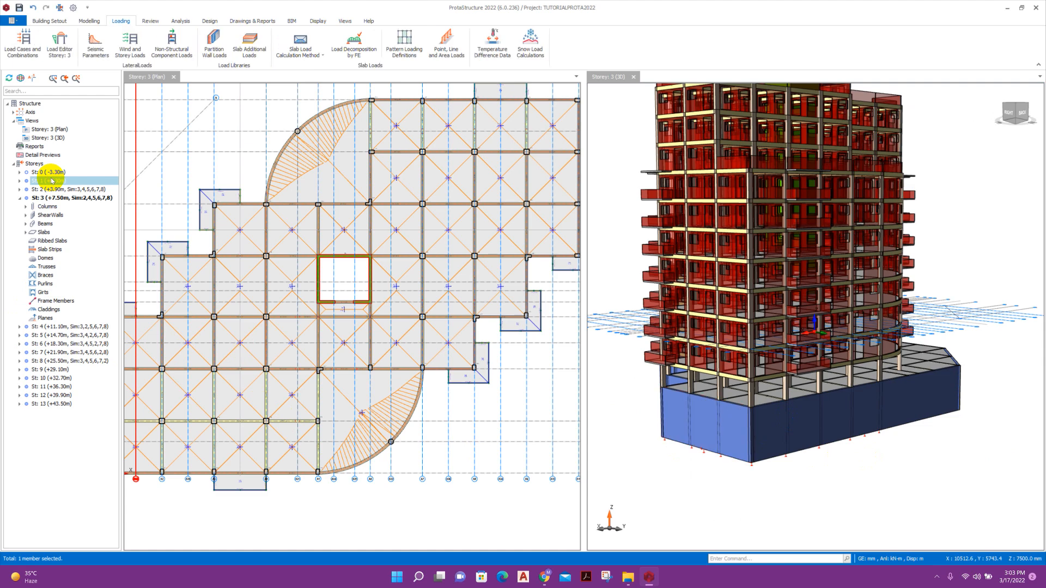
Open the storey 1 (+0.30m) plan and orbit the 3D model to its lower walls.
click(21, 182)
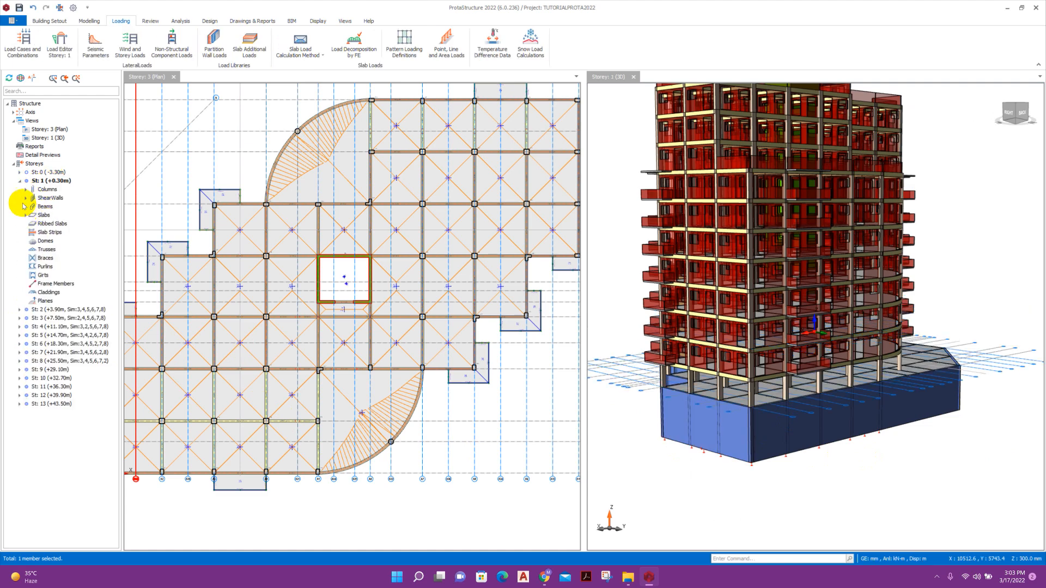
click(20, 181)
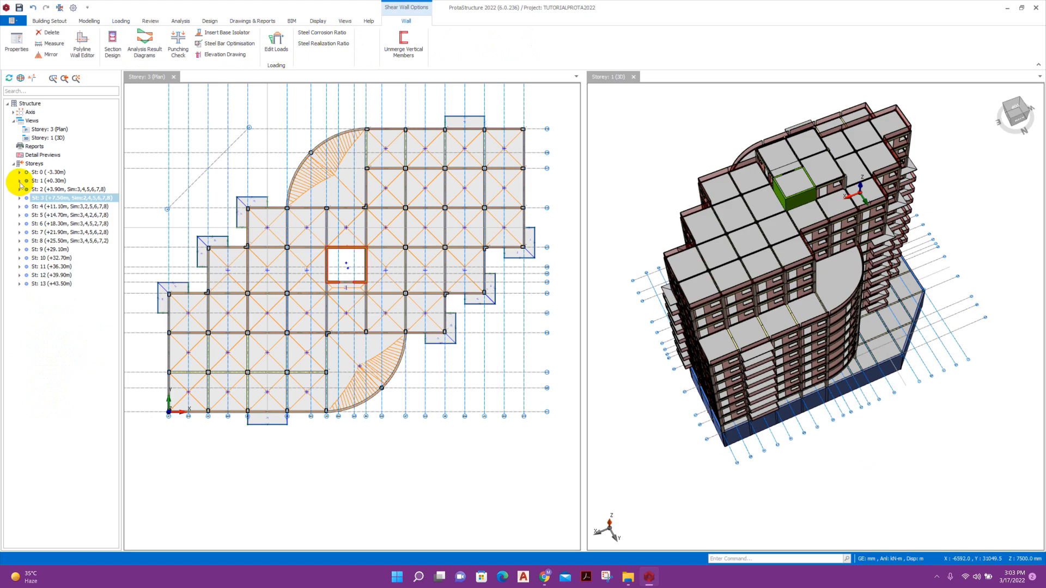
click(36, 181)
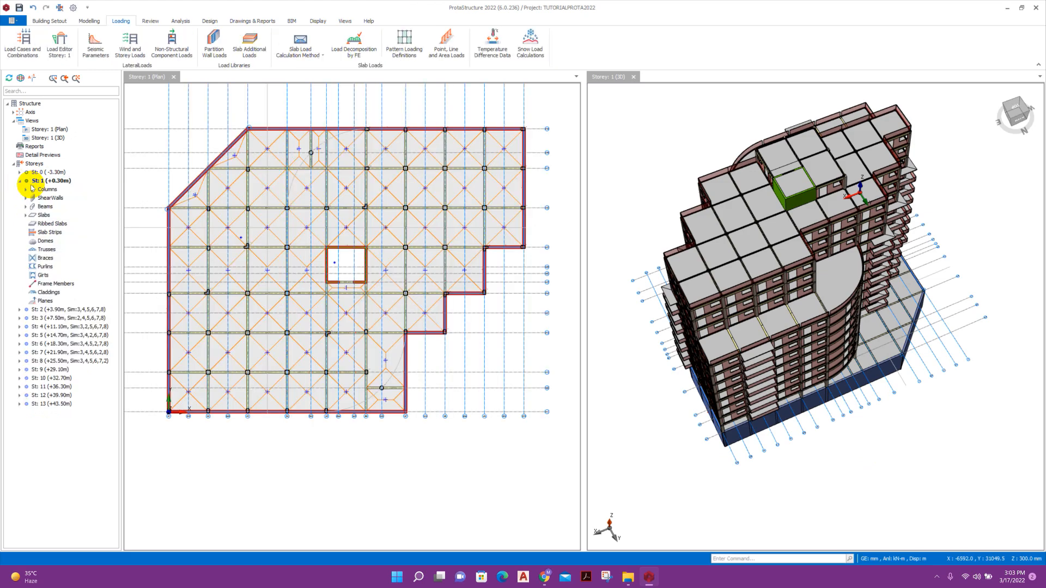
drag(676, 305, 639, 373)
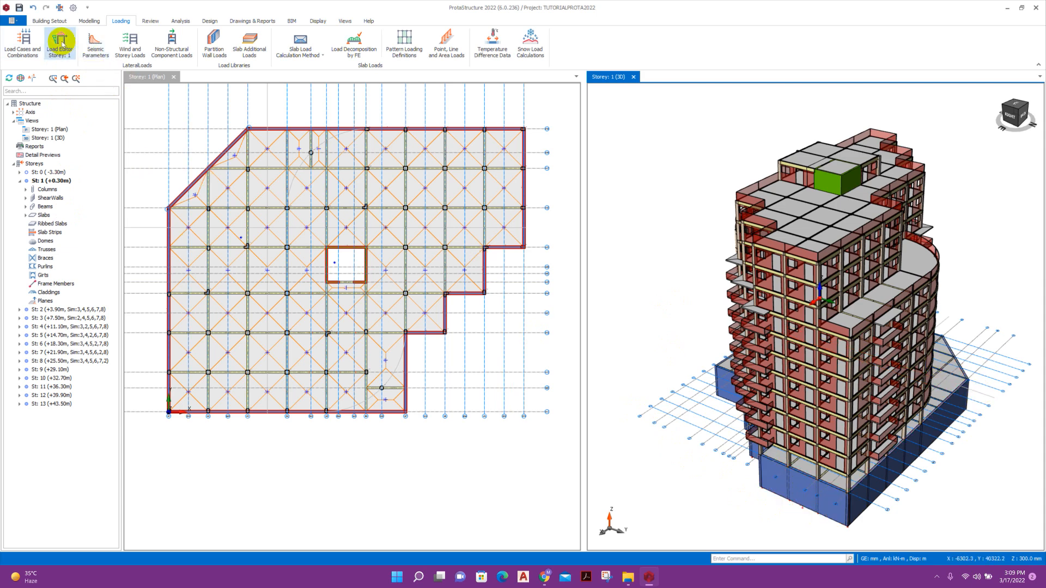
In storey 1's Load Editor, start a Basement Wall soil load on wall 1W10.
click(61, 43)
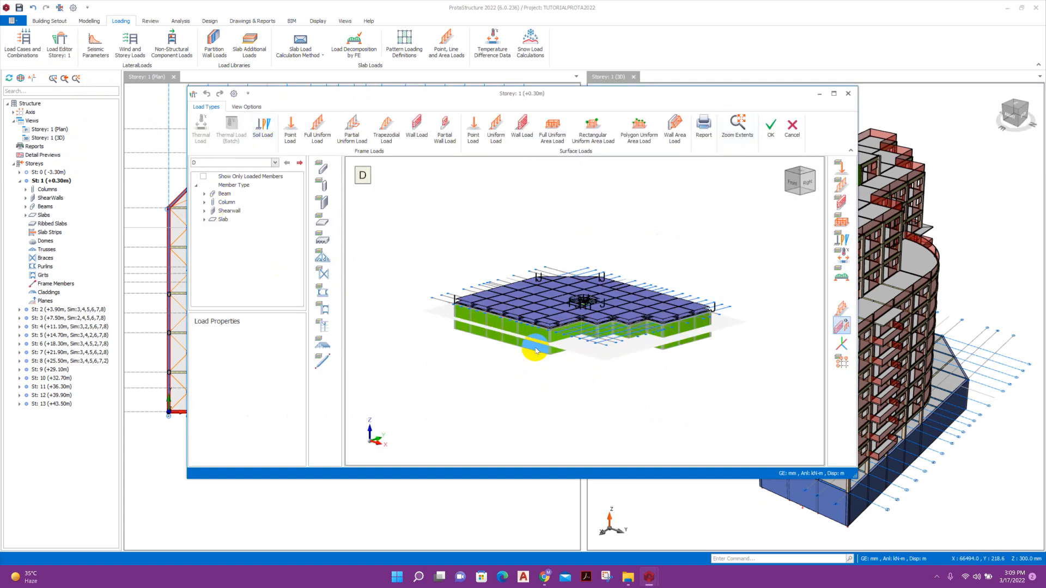
scroll(571, 378, up, 3)
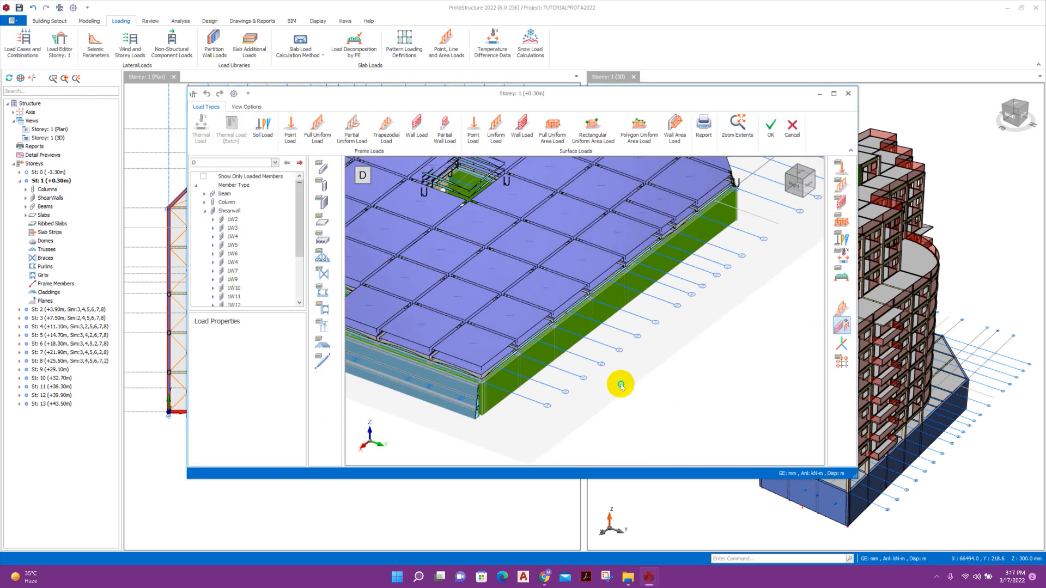
click(542, 347)
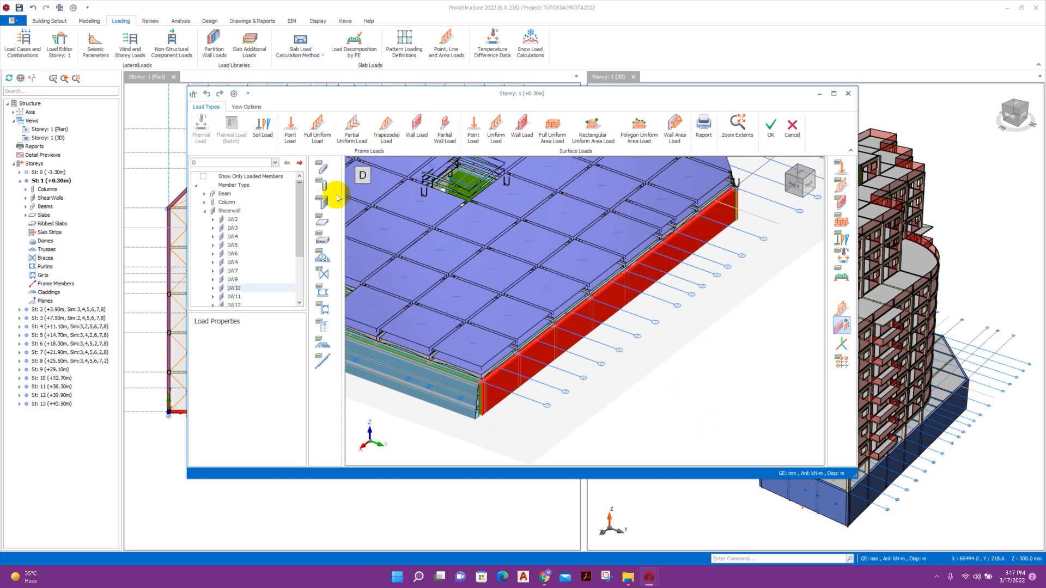
click(263, 128)
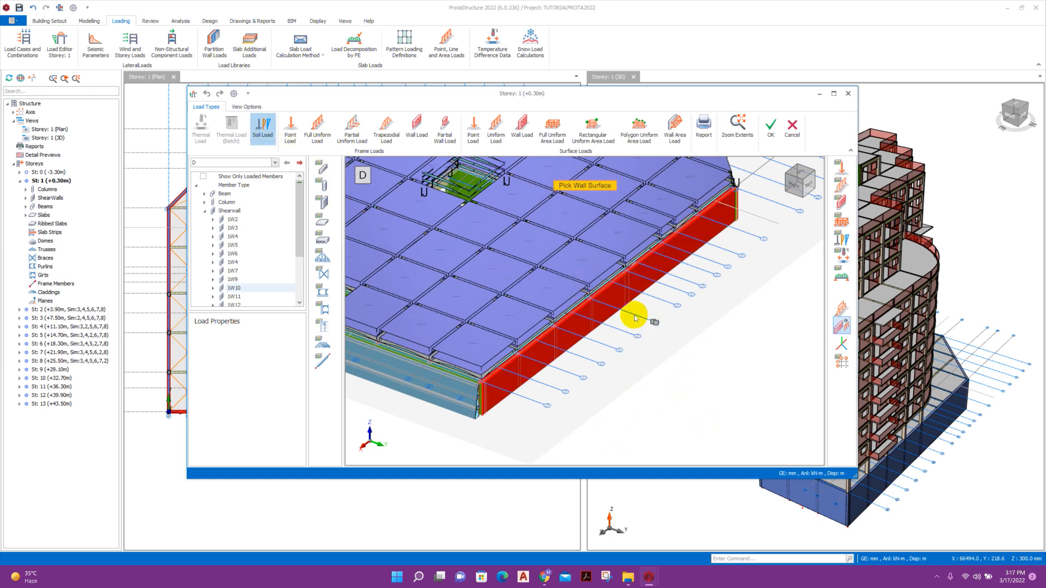
click(616, 292)
click(480, 165)
click(473, 181)
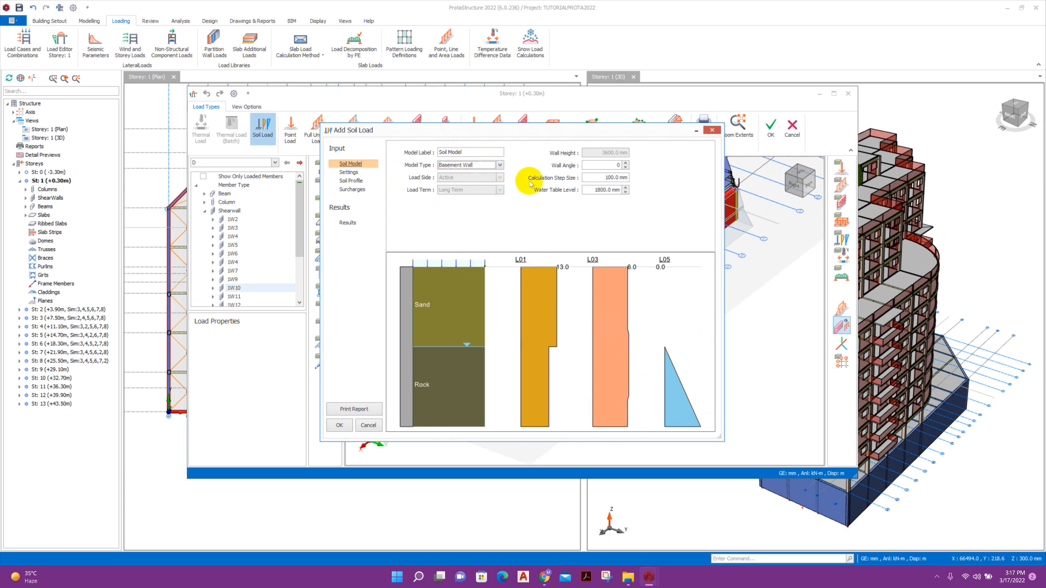
Add a soil profile layer and set the second layer's depth to 1200 mm.
click(349, 172)
click(351, 181)
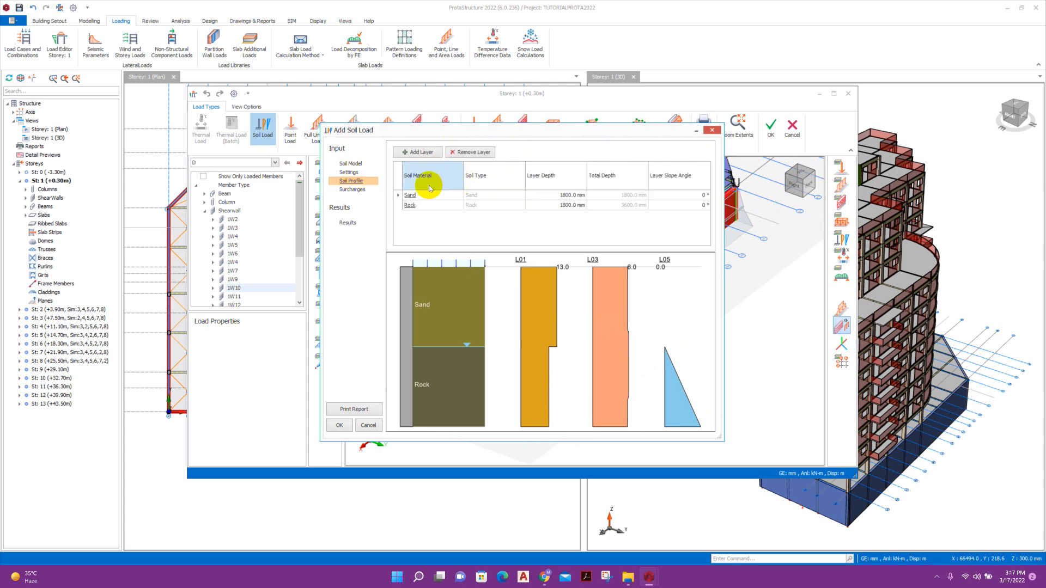
click(418, 155)
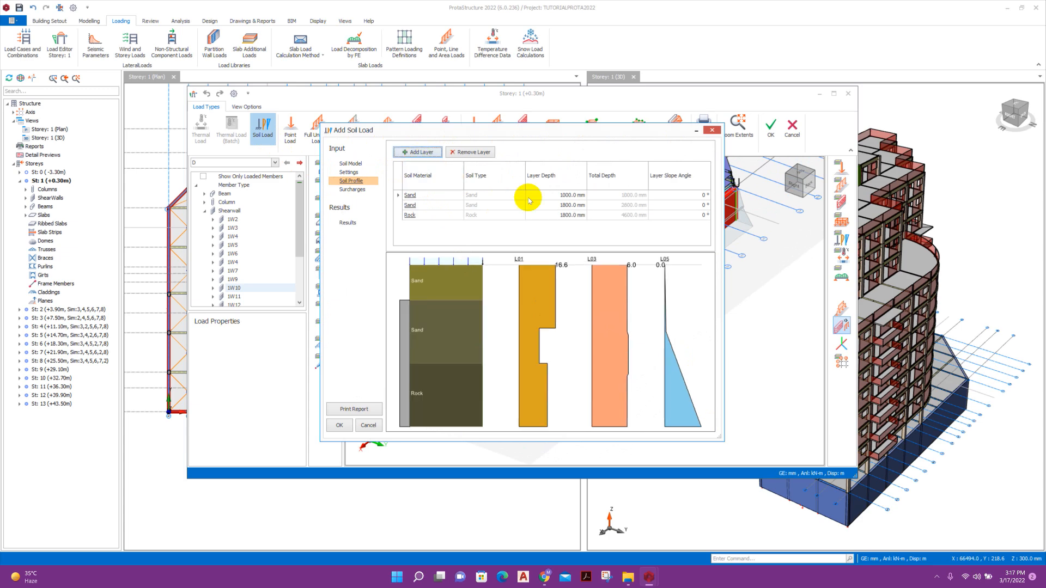
click(561, 194)
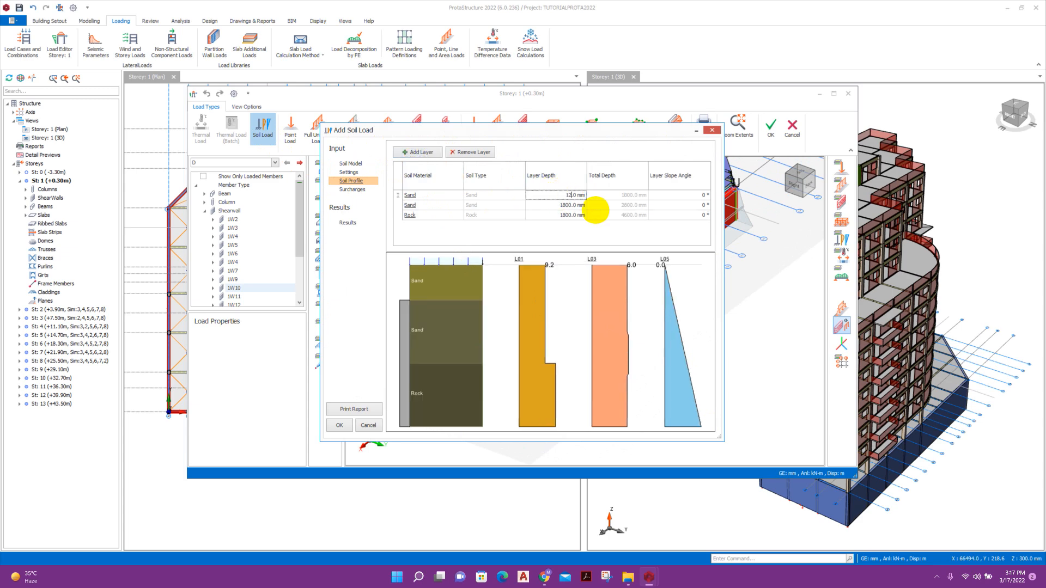
click(575, 206)
drag(558, 205, 595, 213)
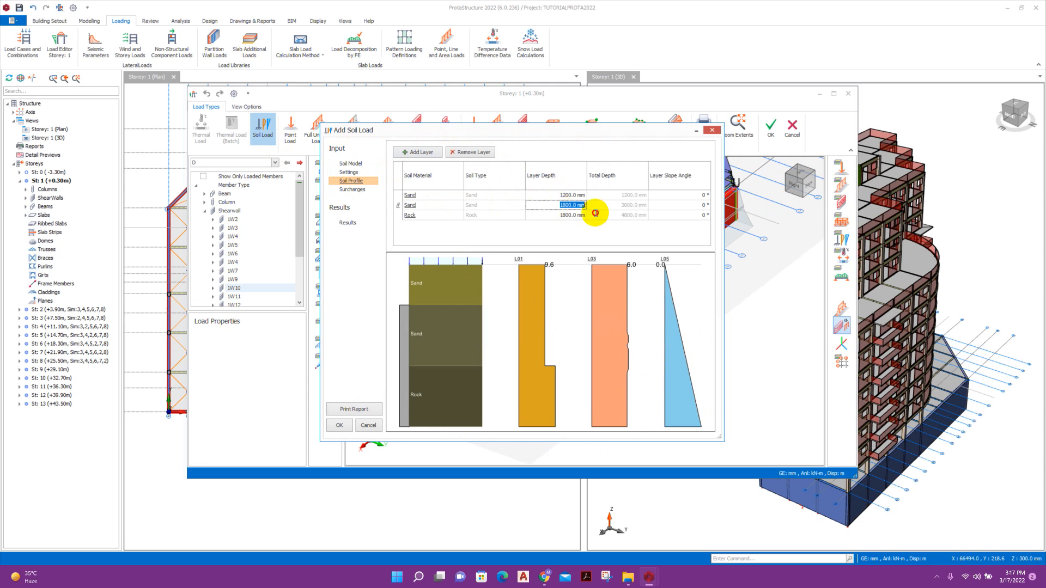
text(1200)
click(570, 214)
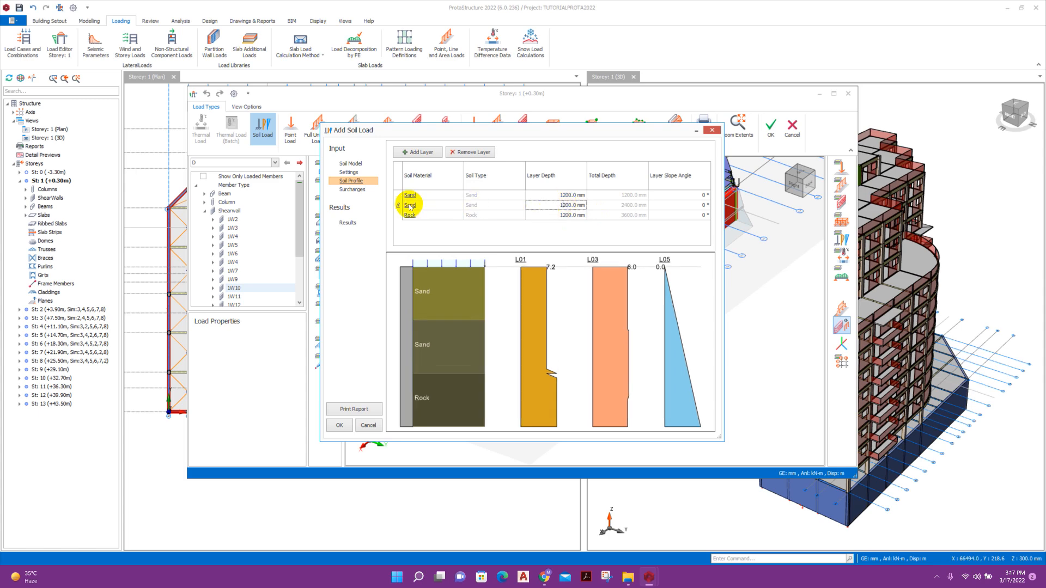
Make the second soil layer Clay and the bottom layer Silt.
click(410, 206)
click(373, 183)
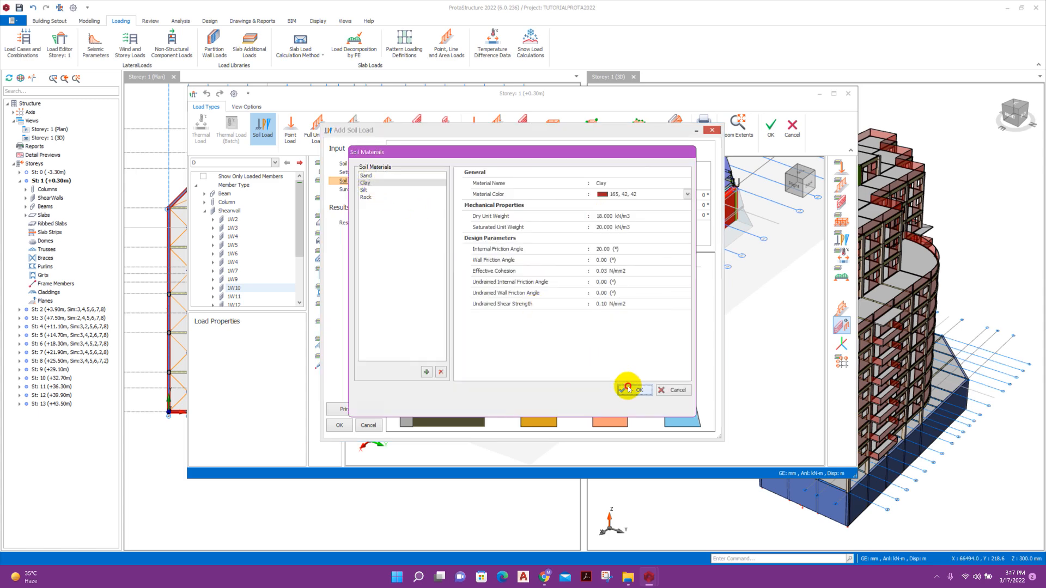
click(635, 390)
click(410, 216)
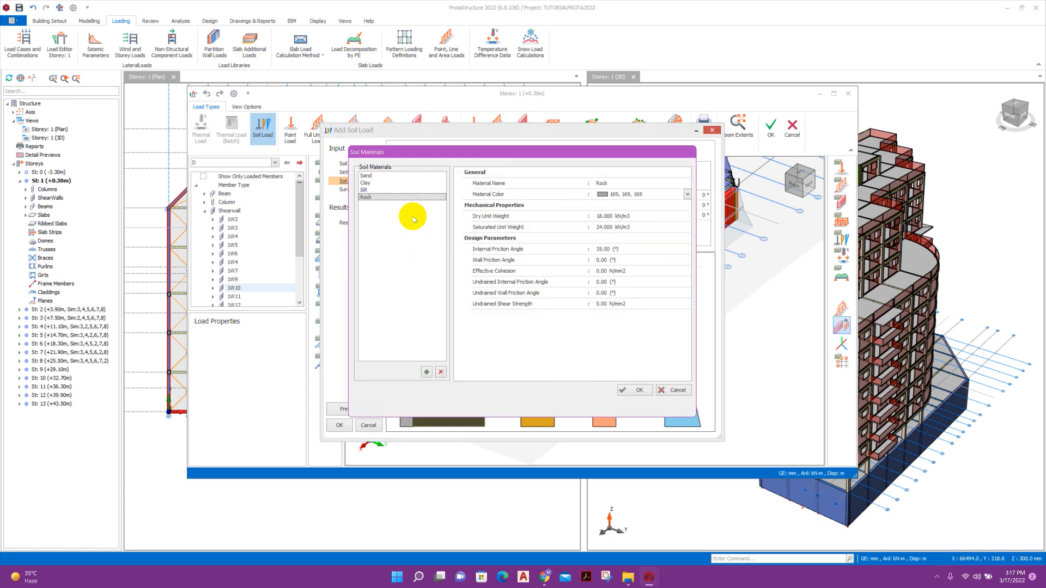
click(382, 190)
click(635, 388)
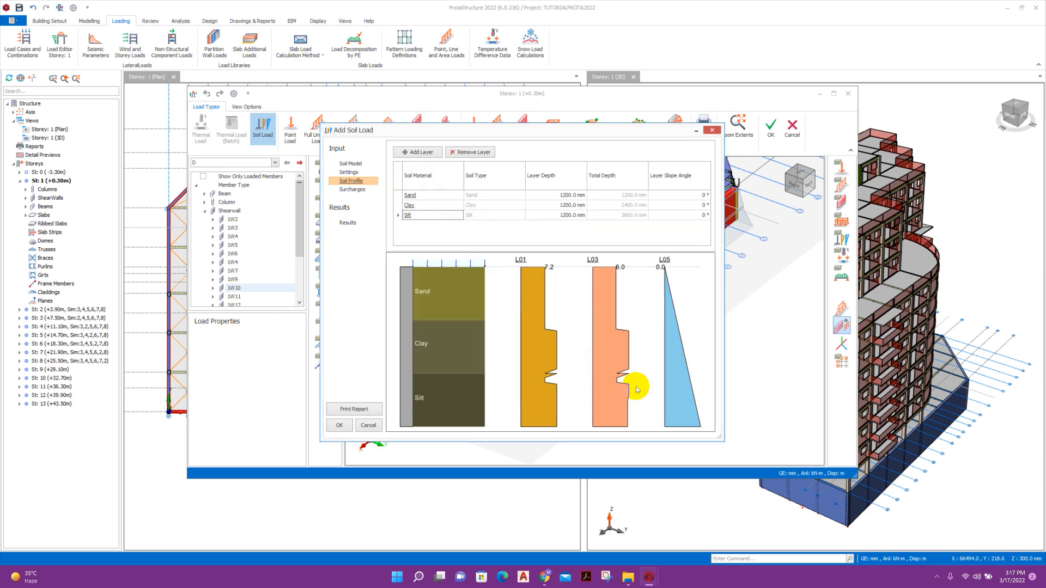
Set a single 10 kN/m2 surface surcharge and apply the soil load.
click(354, 191)
click(467, 152)
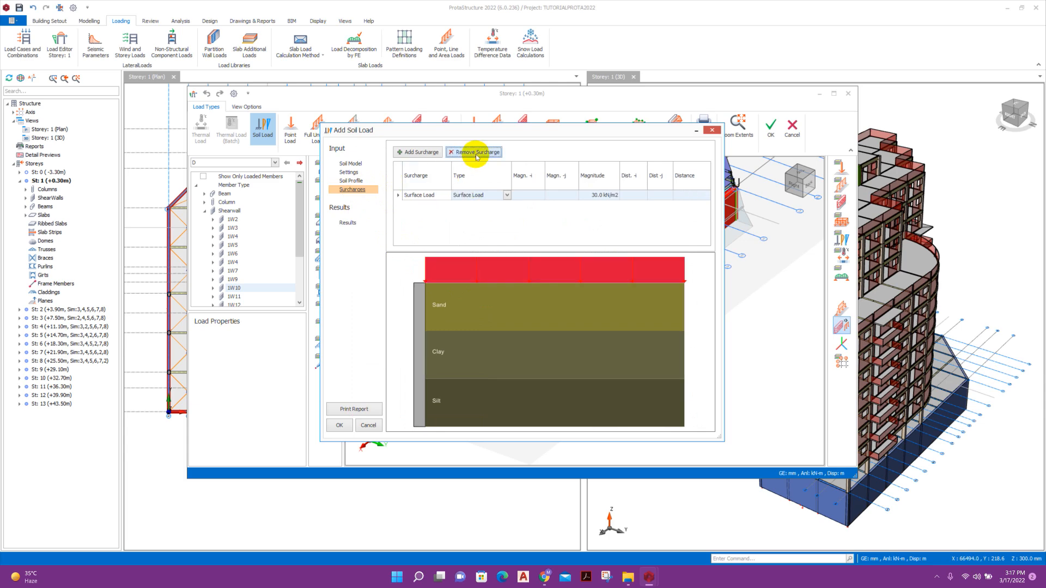
click(589, 196)
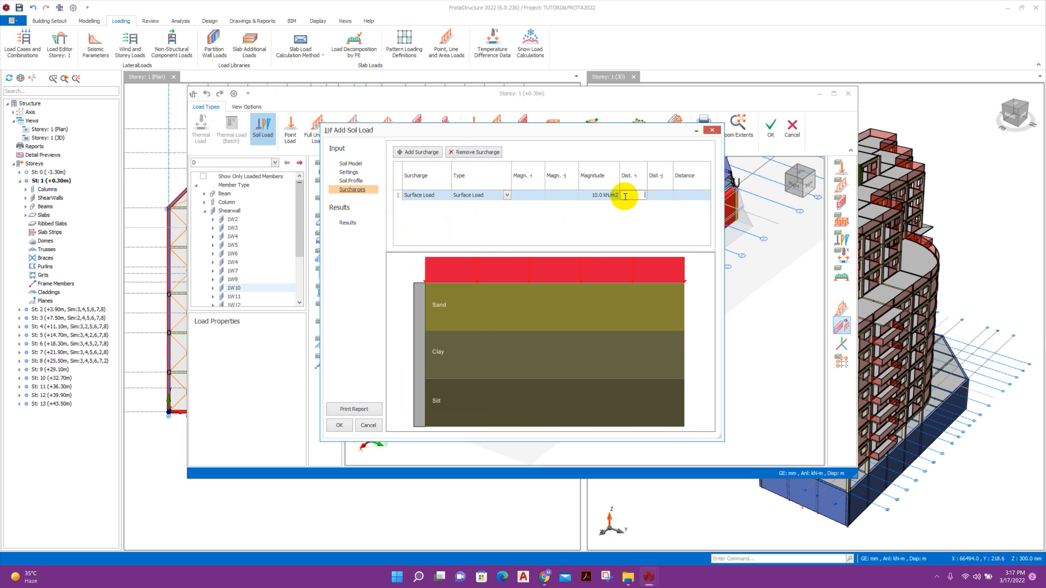
click(339, 425)
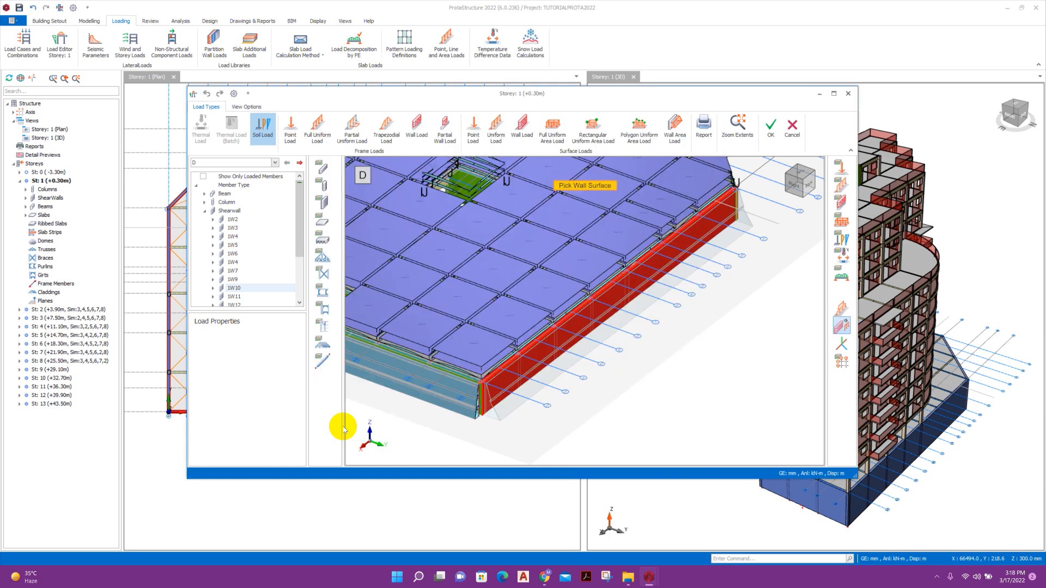
Orbit to check the loaded wall 1W10, close the Load Editor, and return to Building Setout.
click(651, 288)
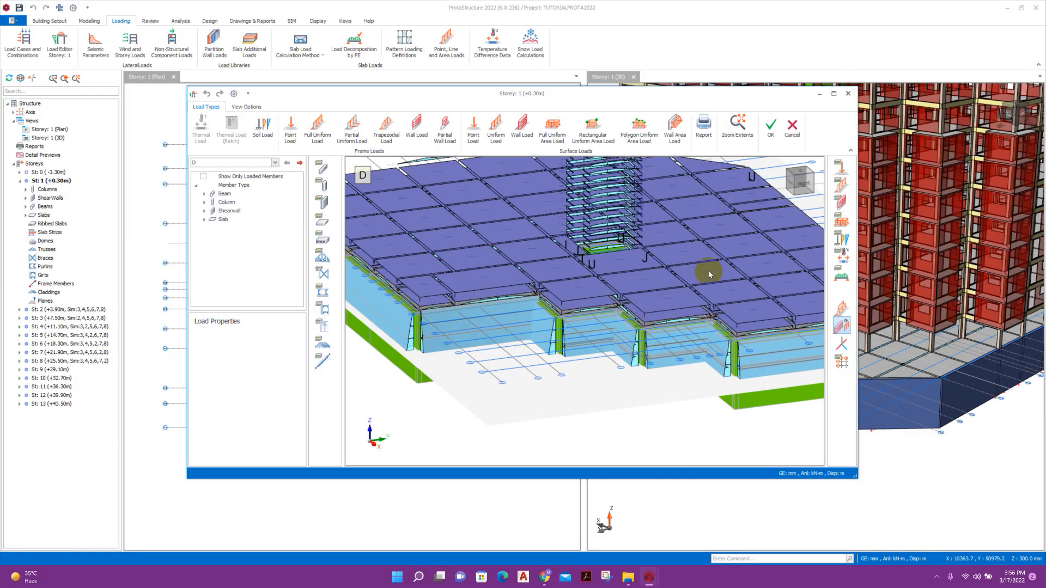
middle_drag(535, 250, 424, 336)
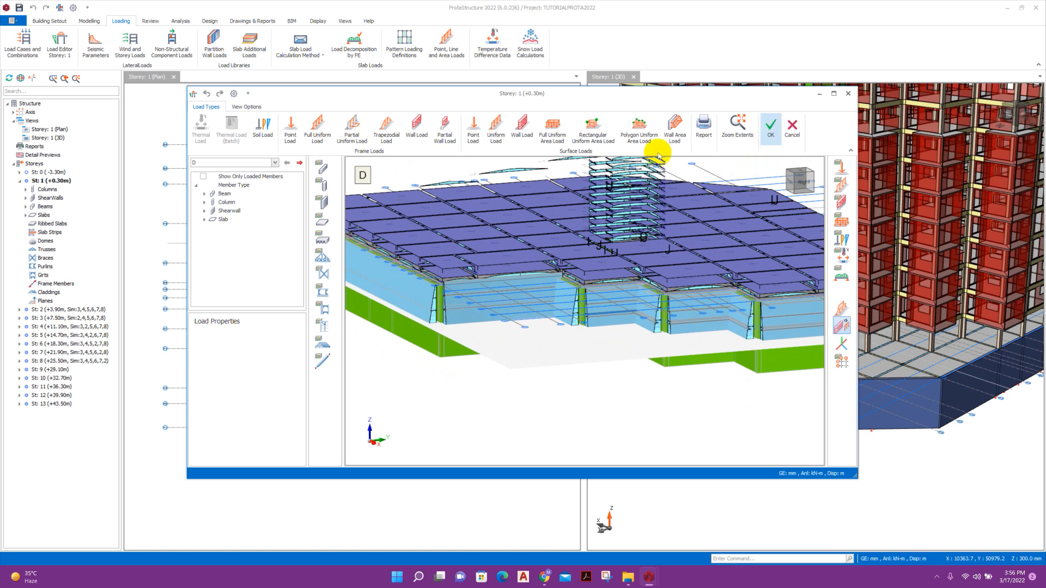
click(772, 133)
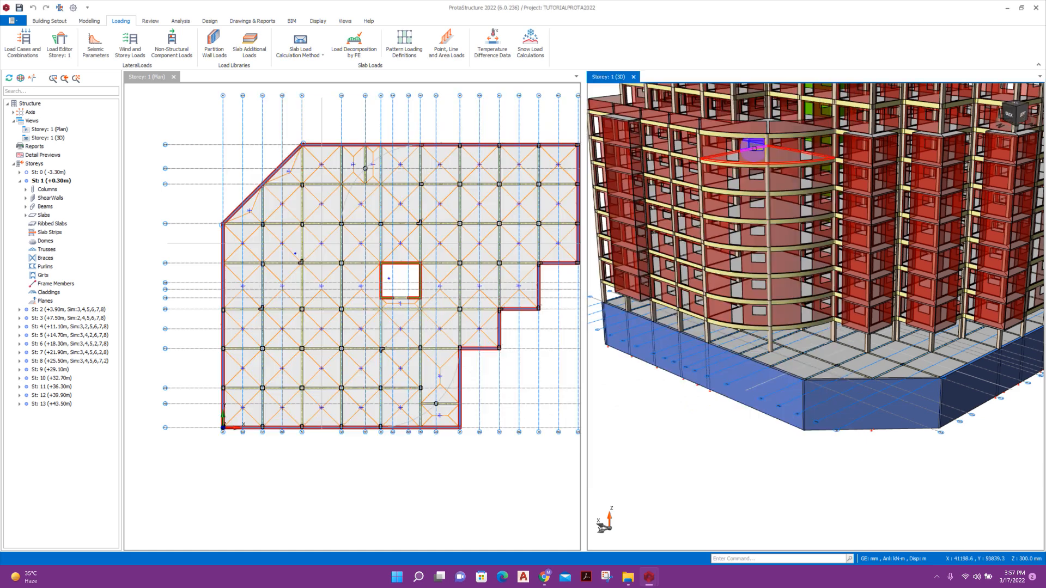
click(92, 21)
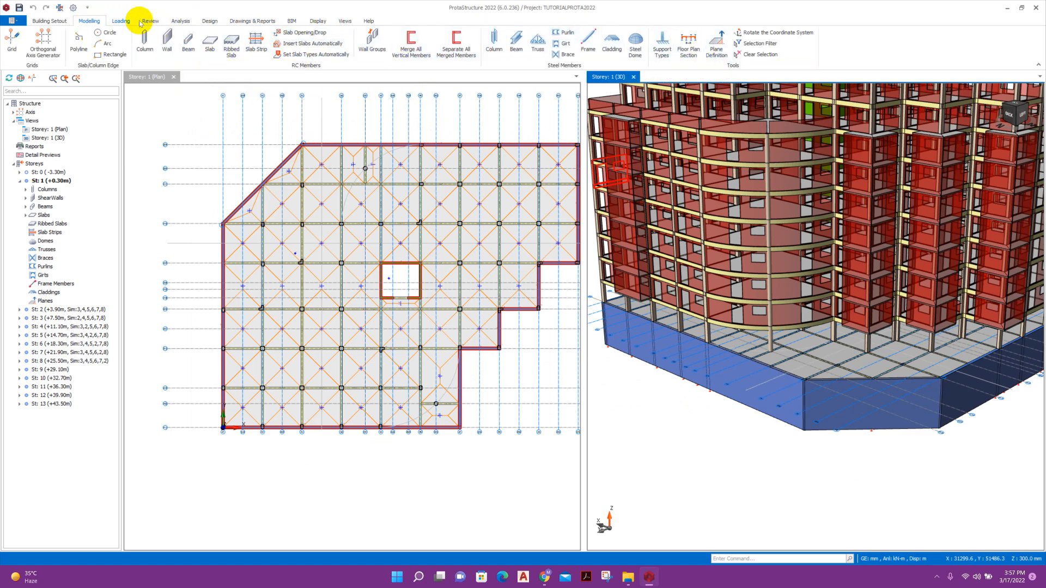
click(49, 20)
In the Edit Storey table, select the 1st storey's -3300 mm bottom level to replace with 0.
click(674, 56)
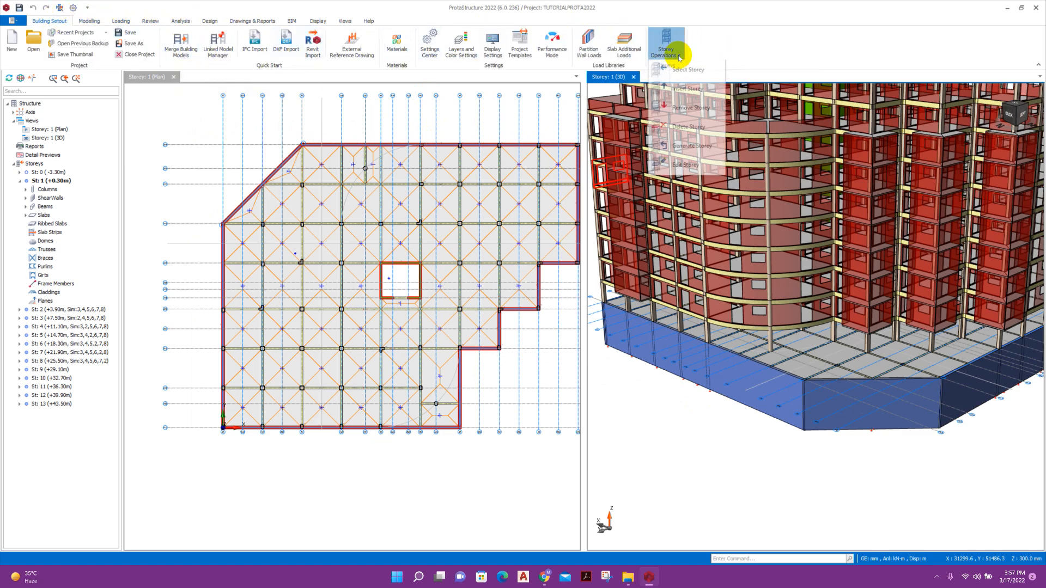
click(689, 168)
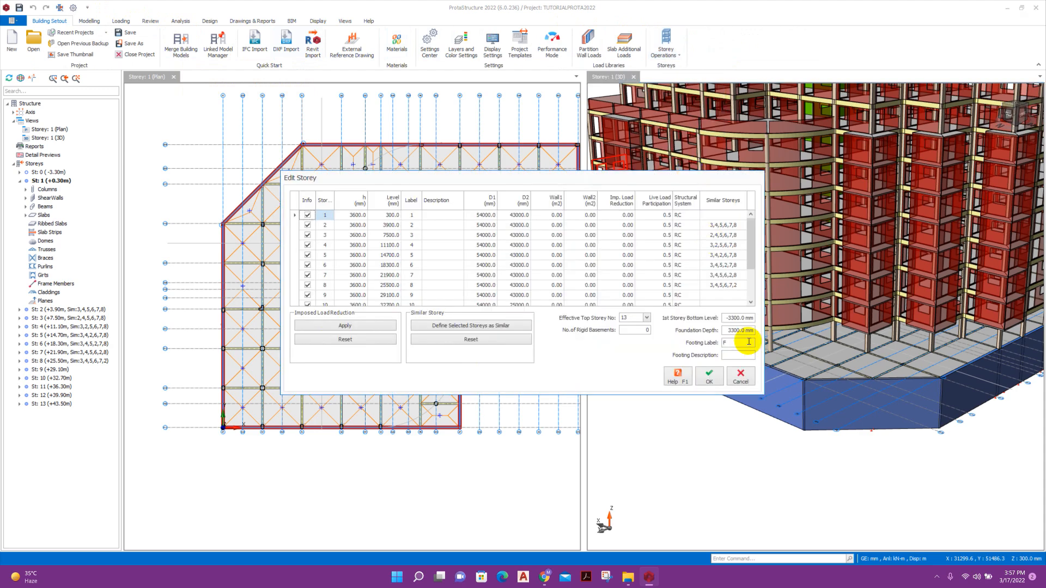
drag(725, 318, 741, 323)
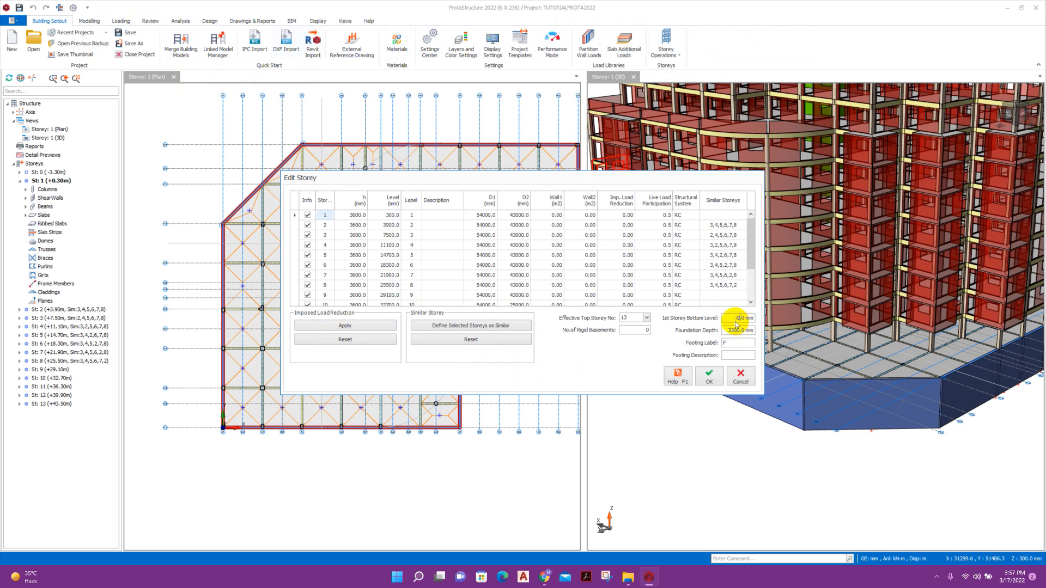
drag(730, 318, 759, 330)
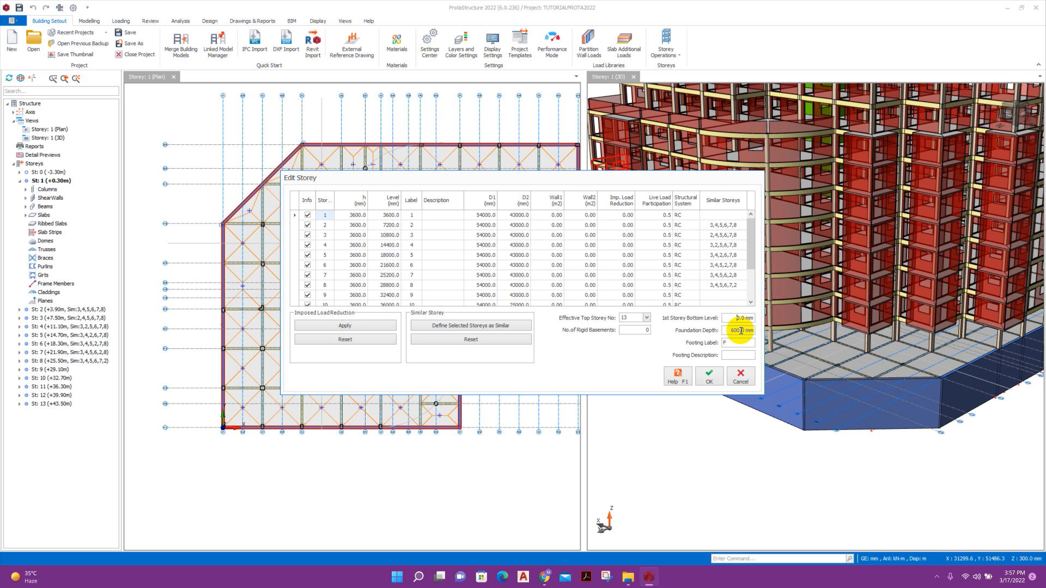
Apply the 3600 mm storey heights so levels start at 0.00 m, then check the model base.
click(713, 382)
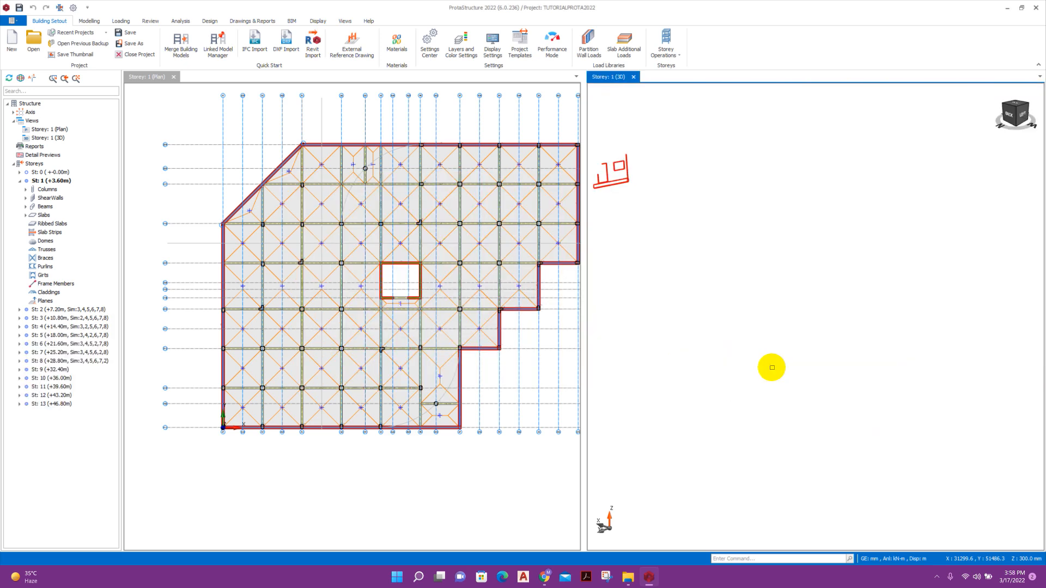
middle_drag(763, 393, 780, 432)
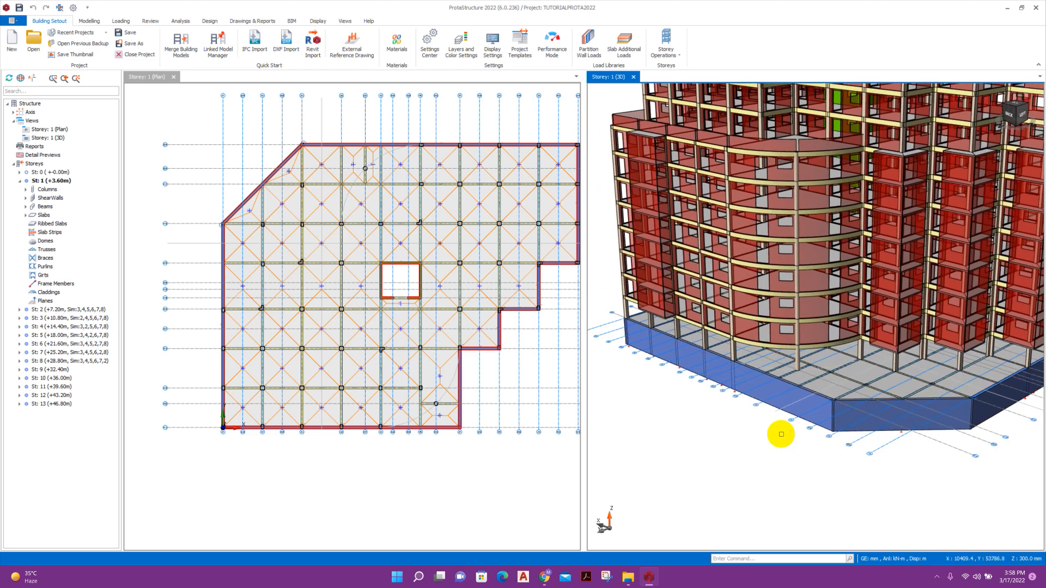
click(118, 21)
click(59, 42)
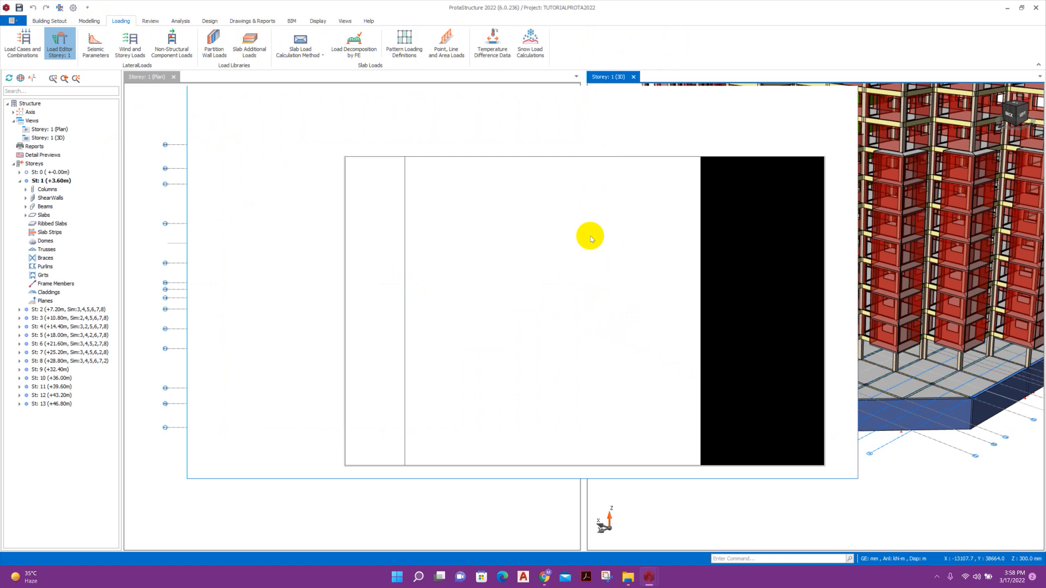
scroll(606, 333, up, 3)
middle_drag(579, 407, 516, 335)
scroll(510, 336, up, 5)
scroll(508, 420, up, 2)
middle_drag(517, 428, 518, 423)
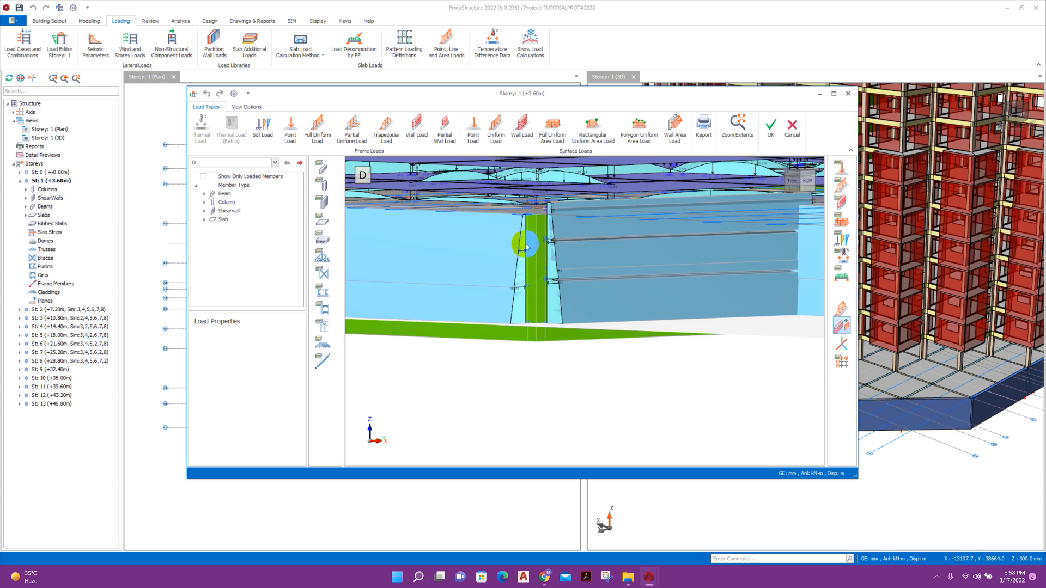
click(772, 135)
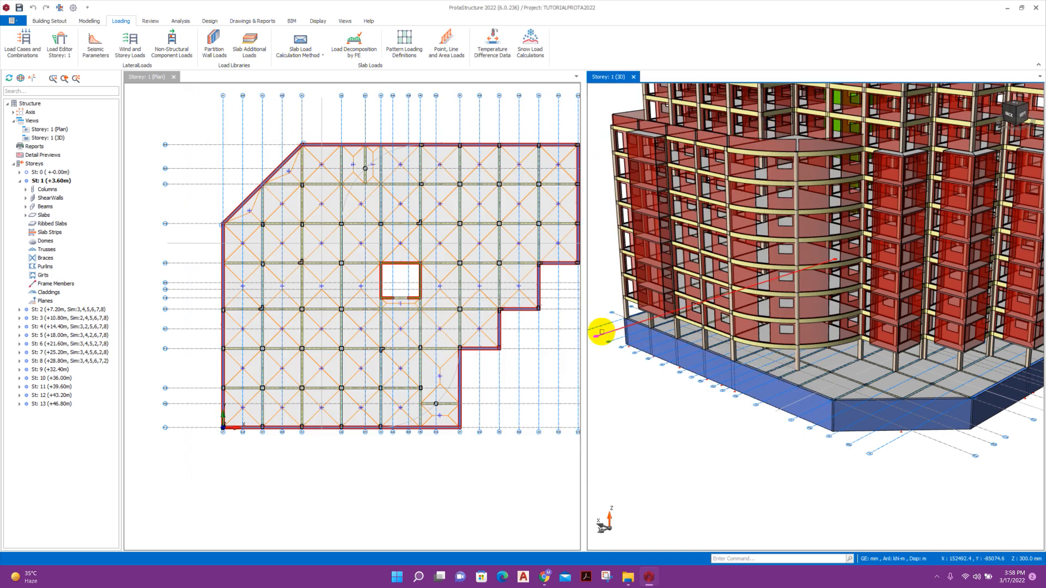
Run the Building Model Check and confirm it reports 0 errors.
click(150, 21)
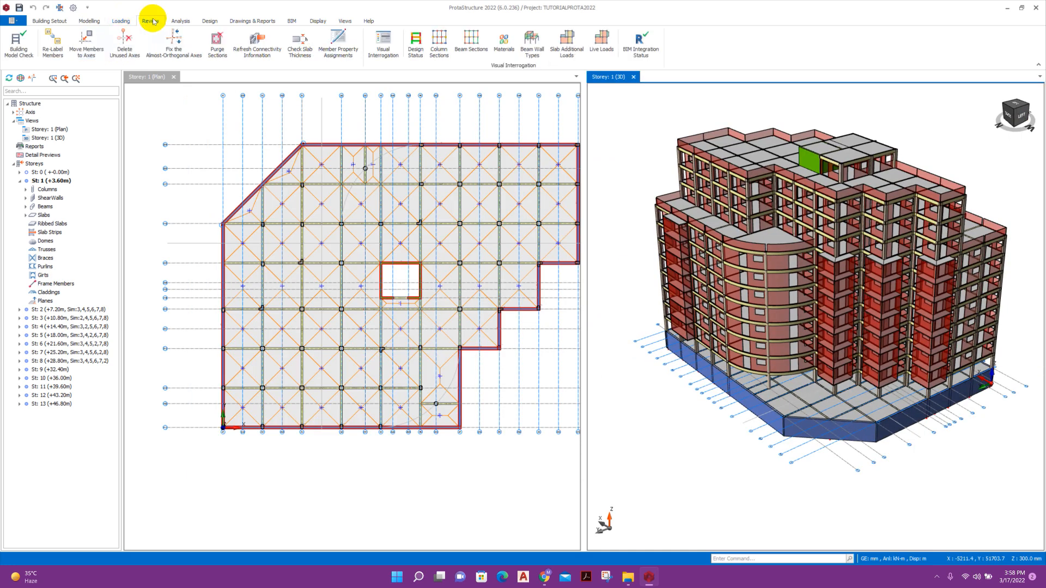
click(16, 41)
click(567, 414)
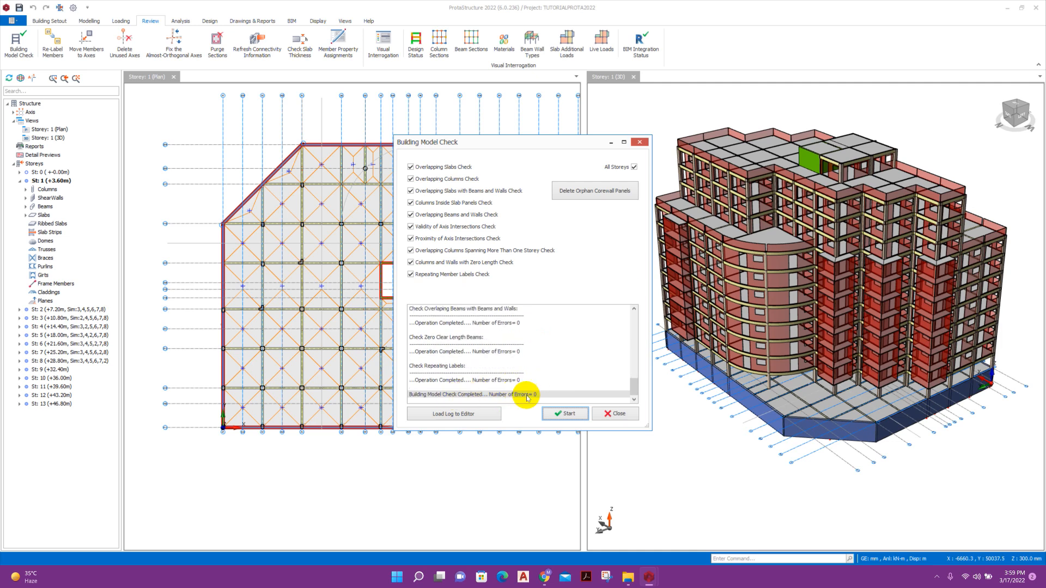
click(615, 413)
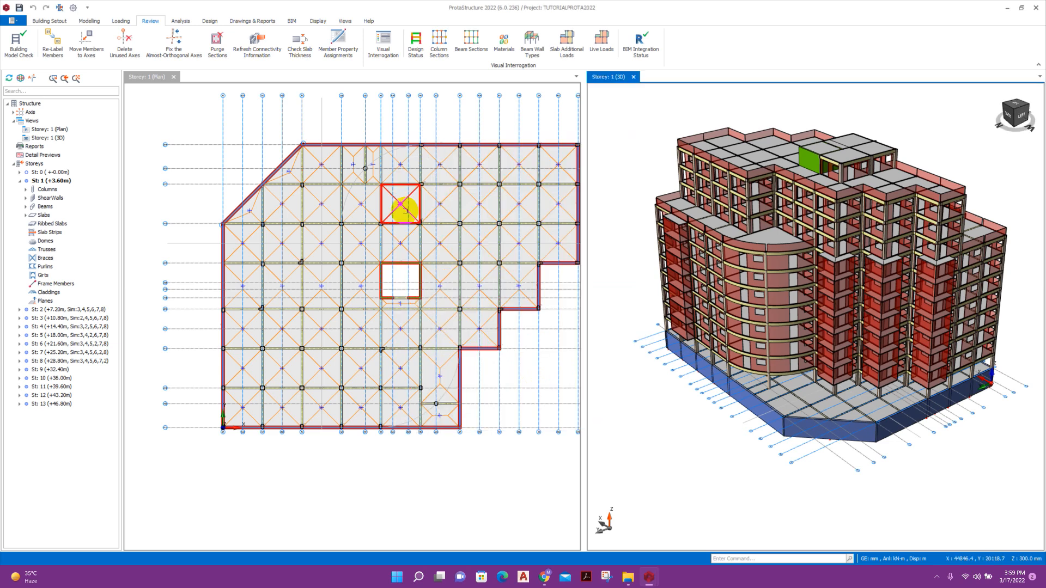
click(181, 22)
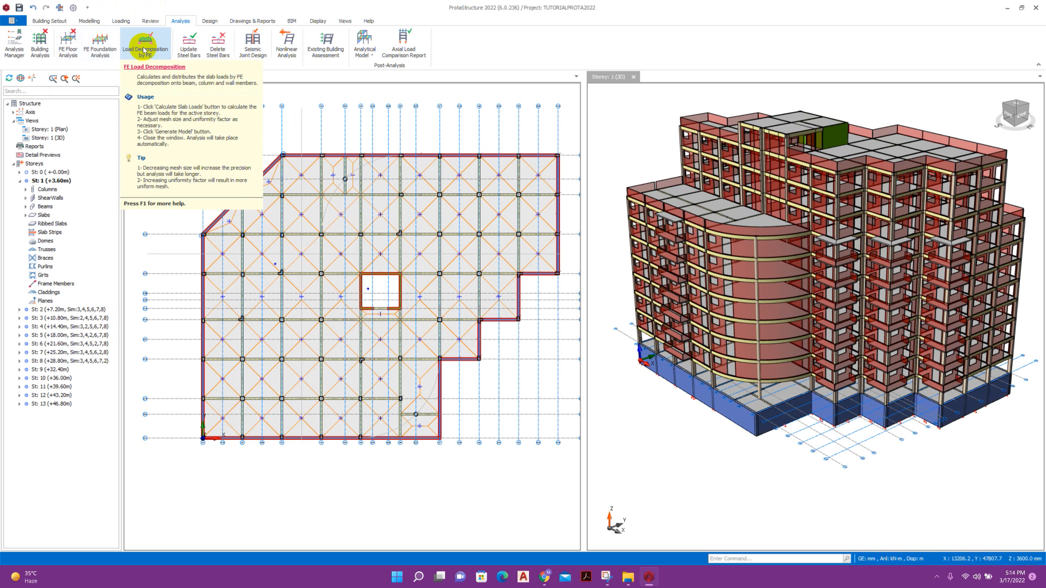
Decompose slab loads onto beams by FE for storeys 13 to 1, accepting each storey's model.
click(143, 49)
click(334, 161)
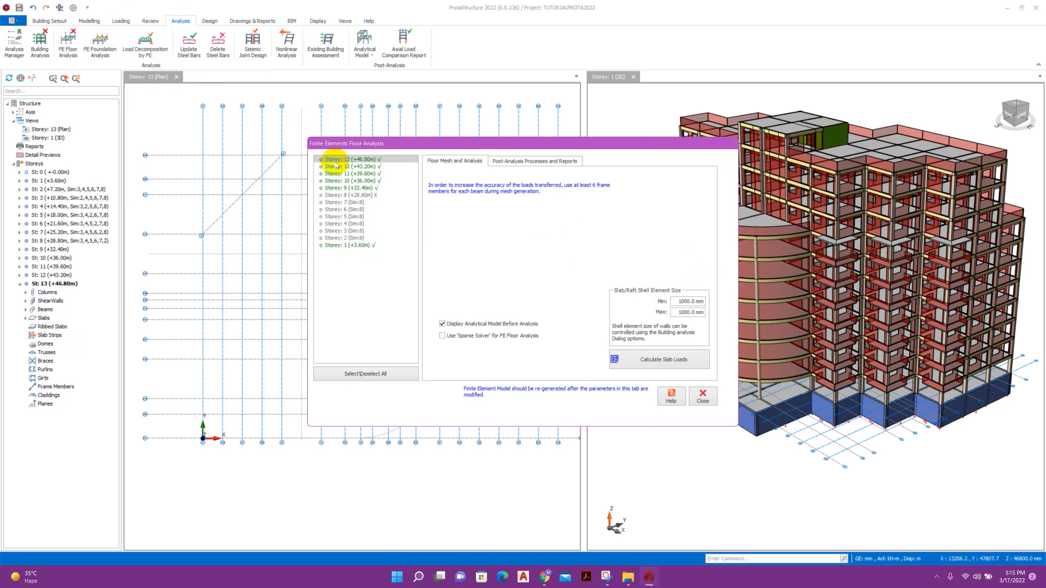
shift+click(356, 246)
click(651, 360)
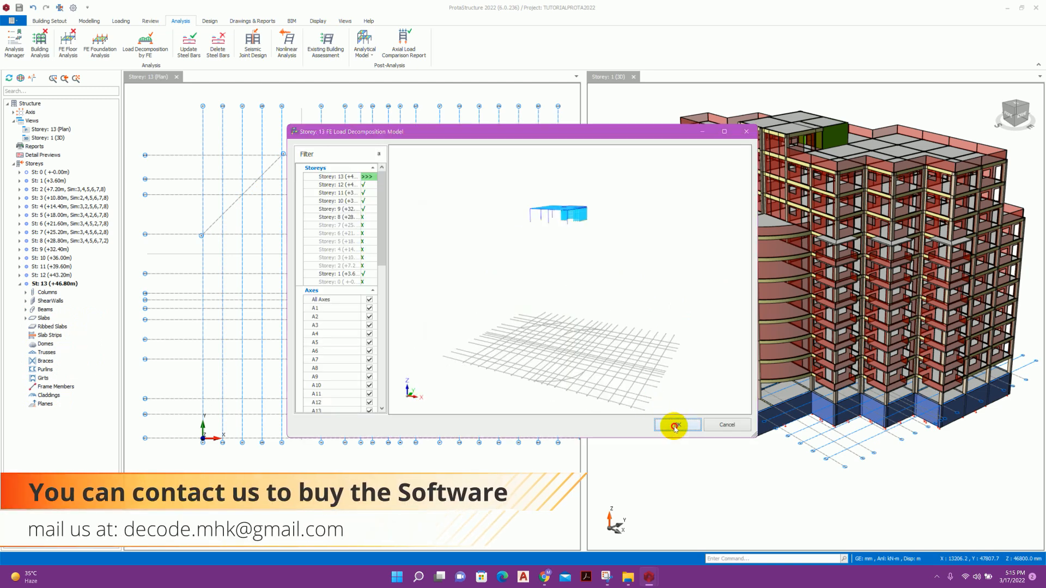
click(672, 423)
click(673, 425)
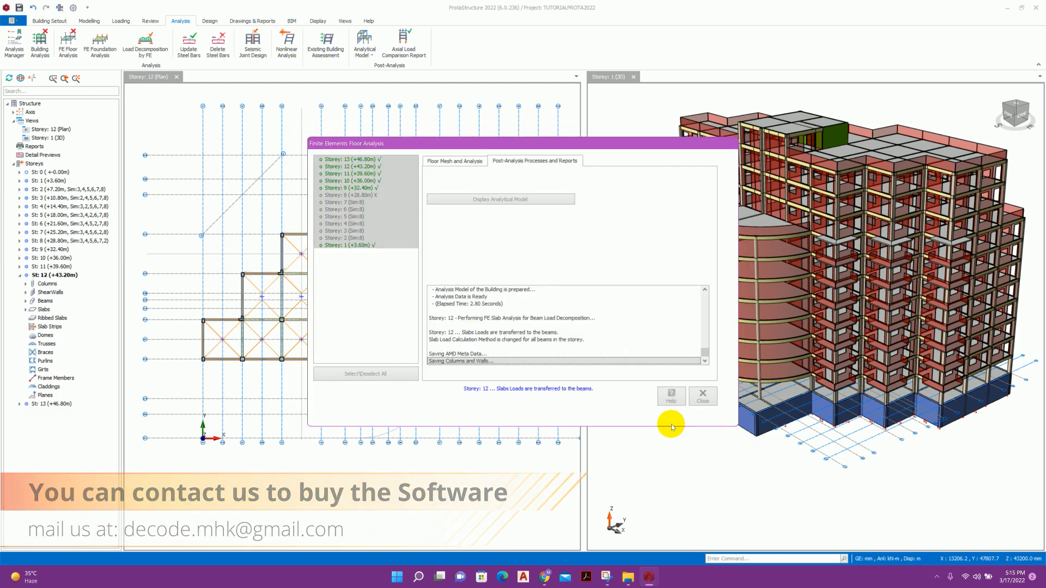
click(674, 425)
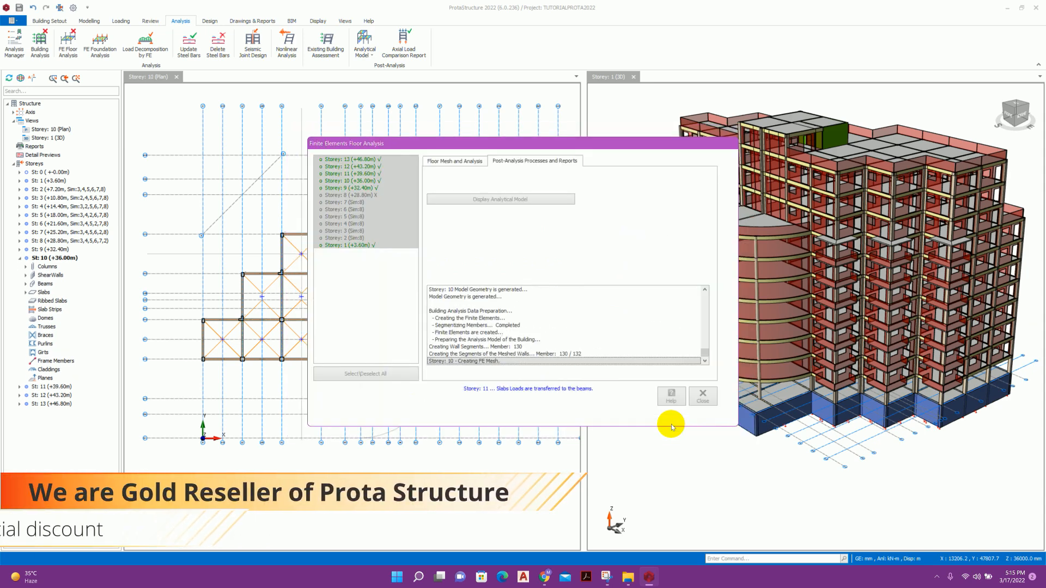
click(673, 425)
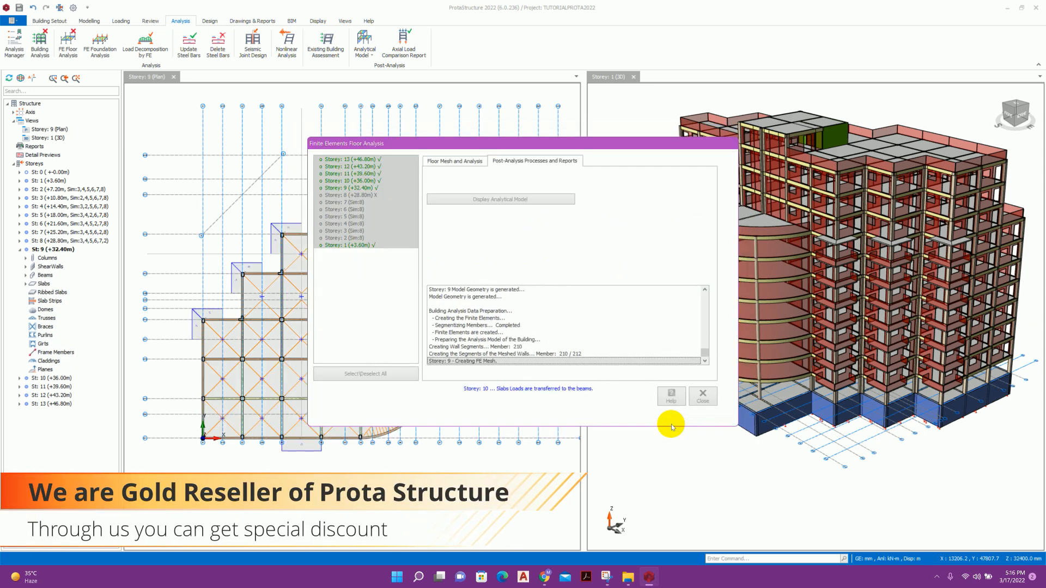
click(673, 425)
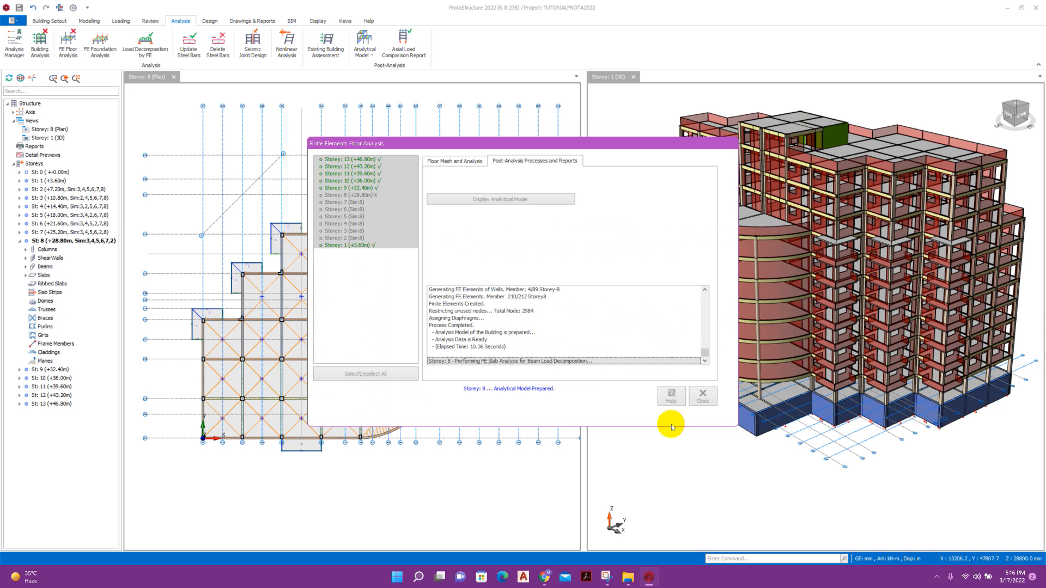
click(596, 318)
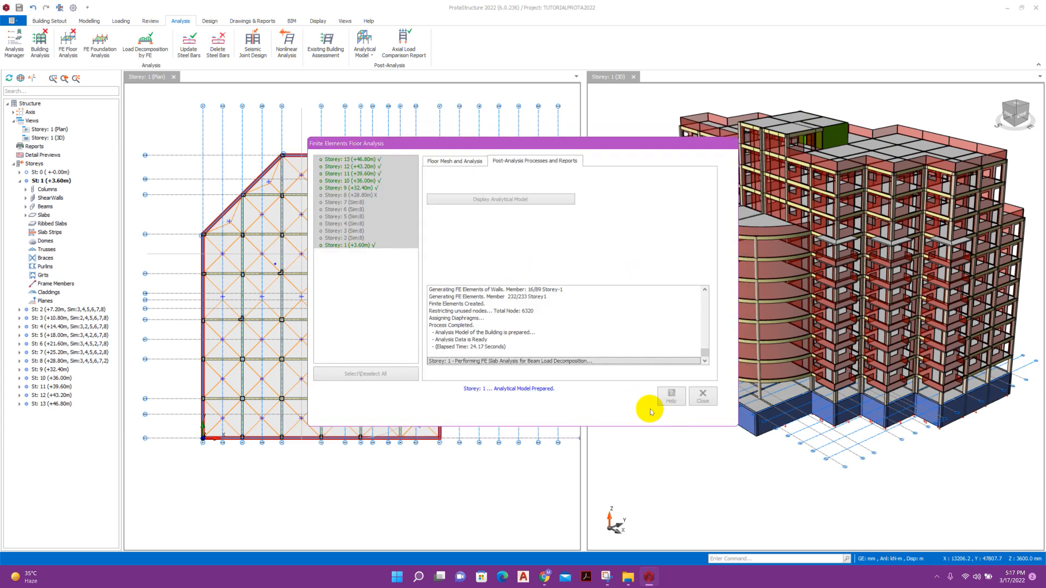
click(701, 397)
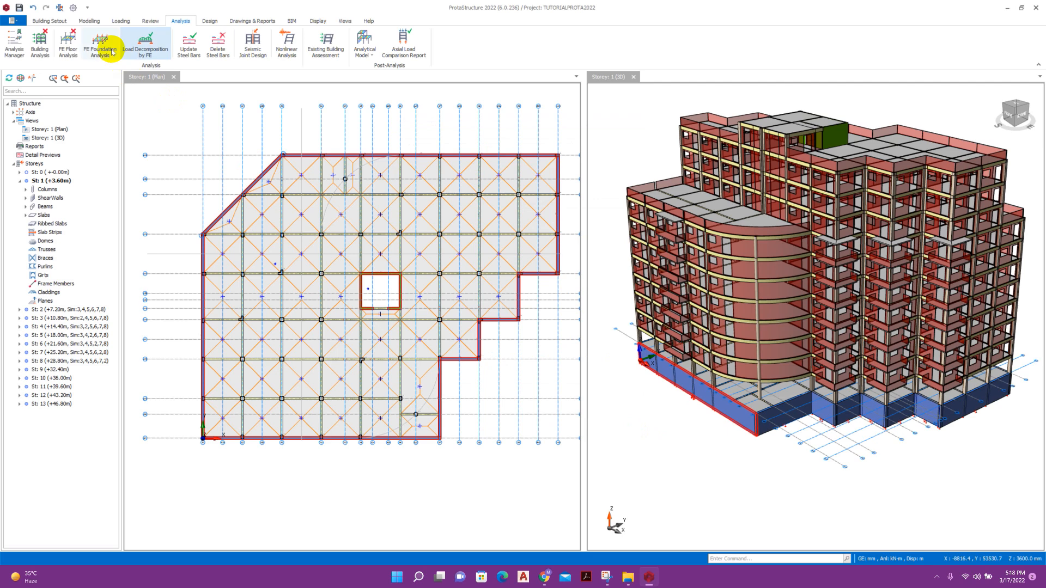
Mesh and analyse all 13 floors with beam stiffness factor 0.15 and slab 0.25.
click(73, 44)
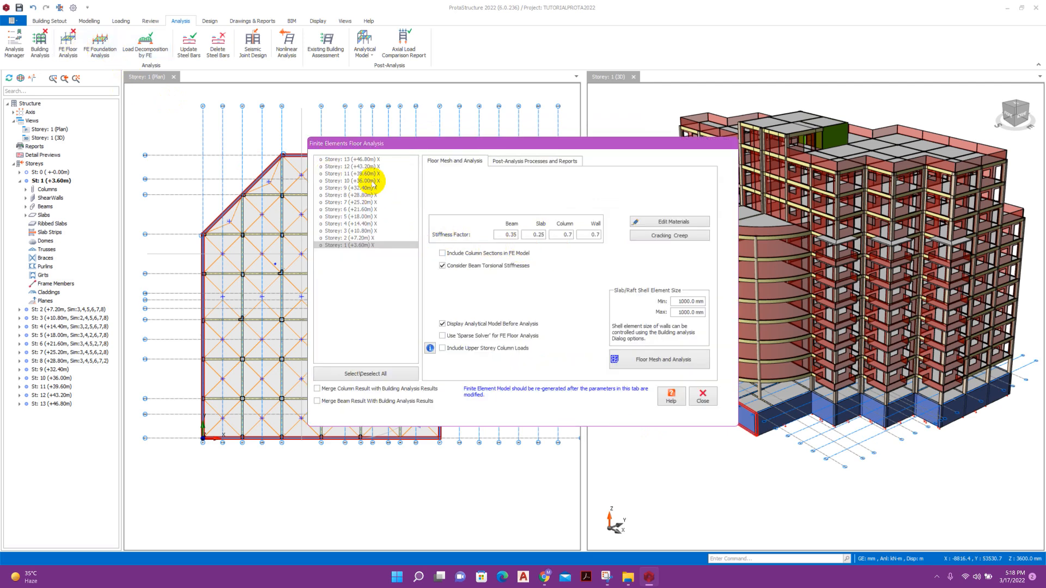
drag(363, 159, 350, 272)
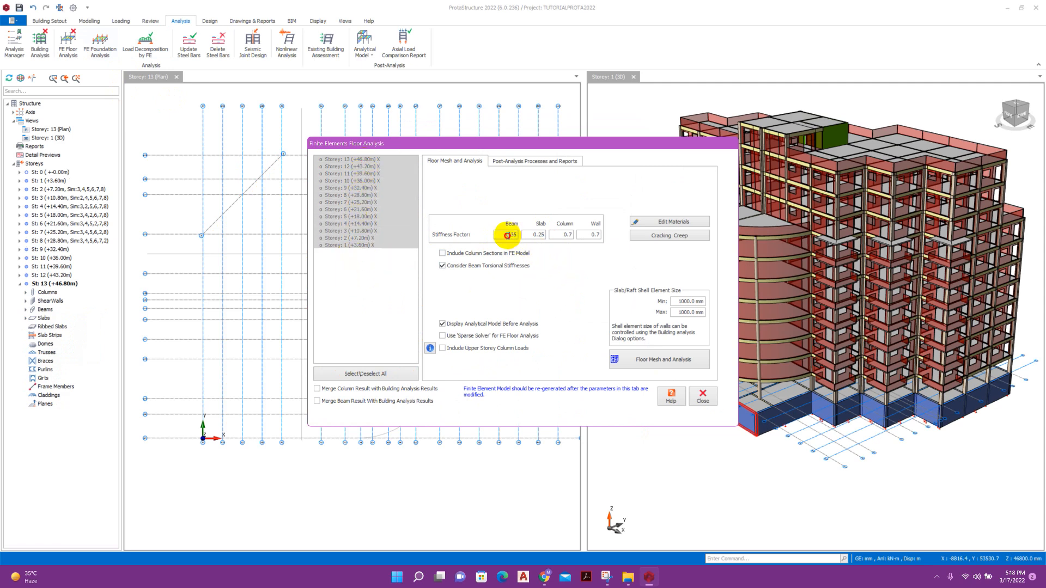
drag(508, 235, 600, 235)
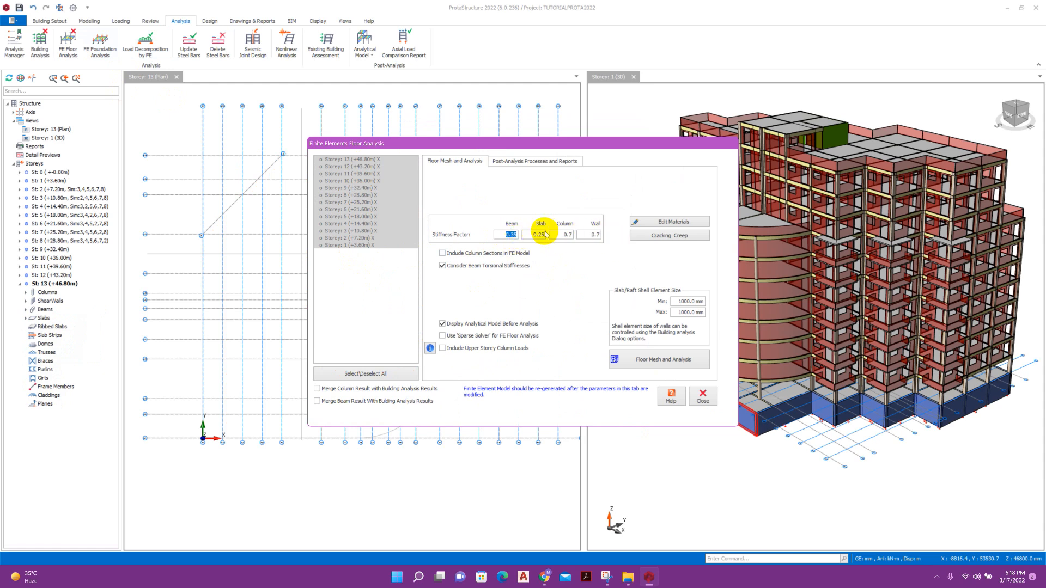
click(669, 360)
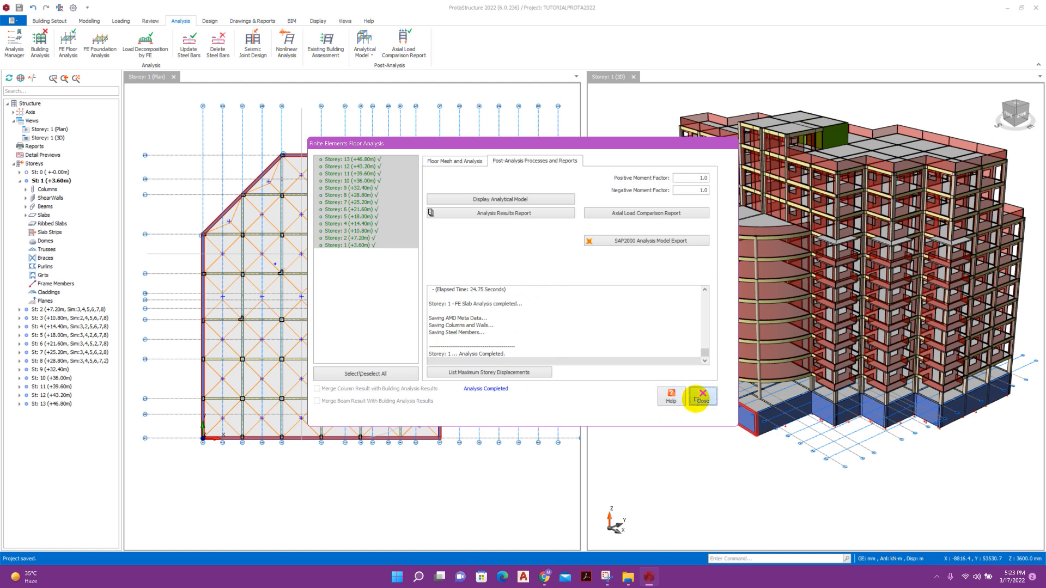
click(699, 397)
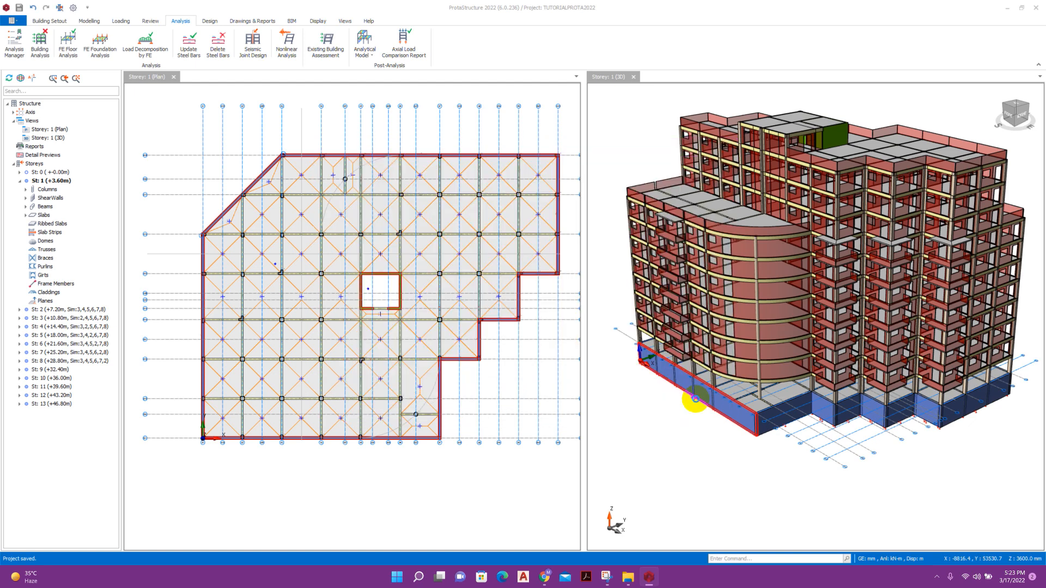
Review the design code settings and set the earthquake risk category to II.
click(40, 48)
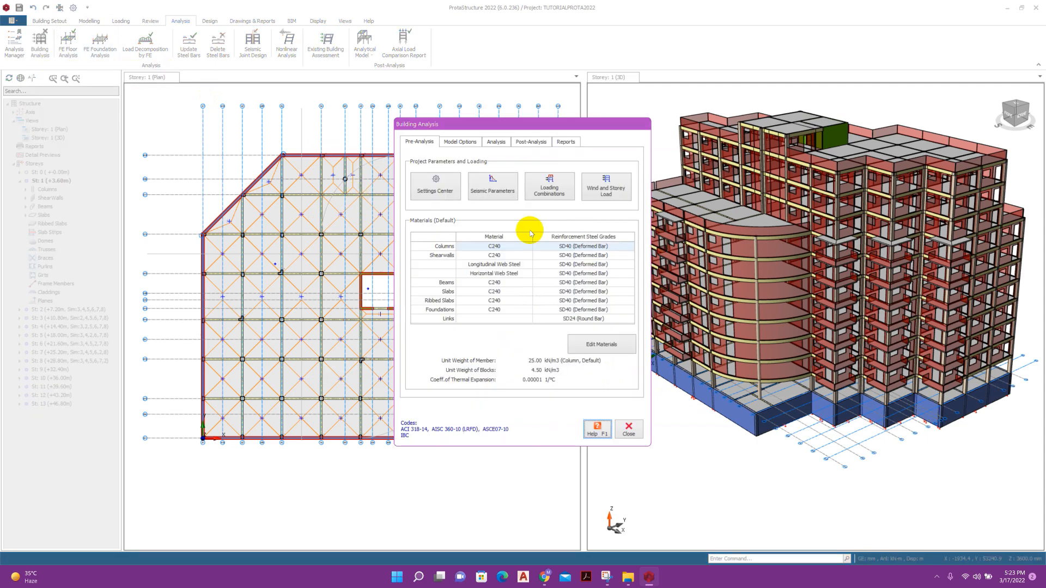
click(436, 185)
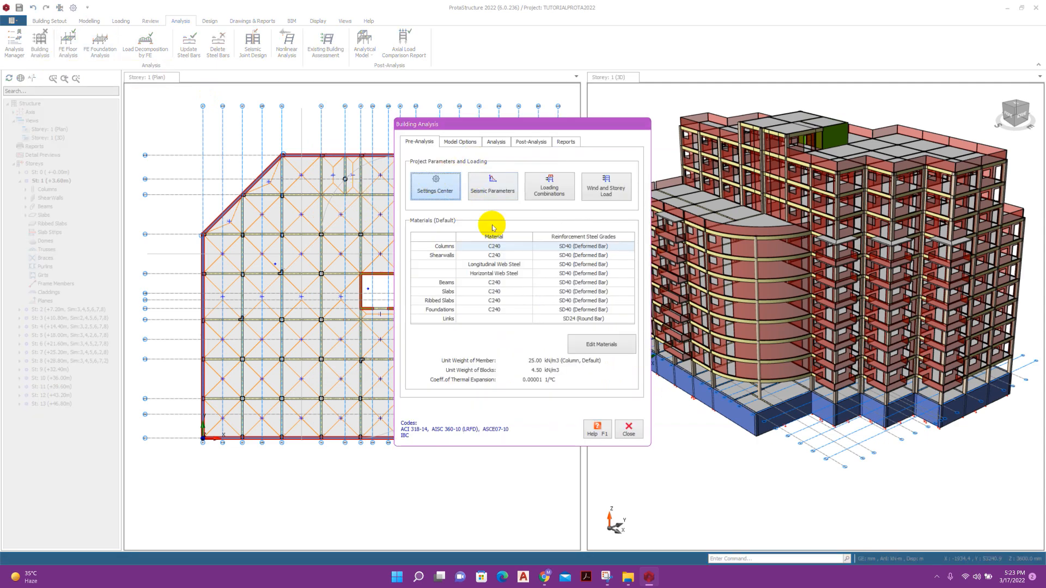
click(732, 428)
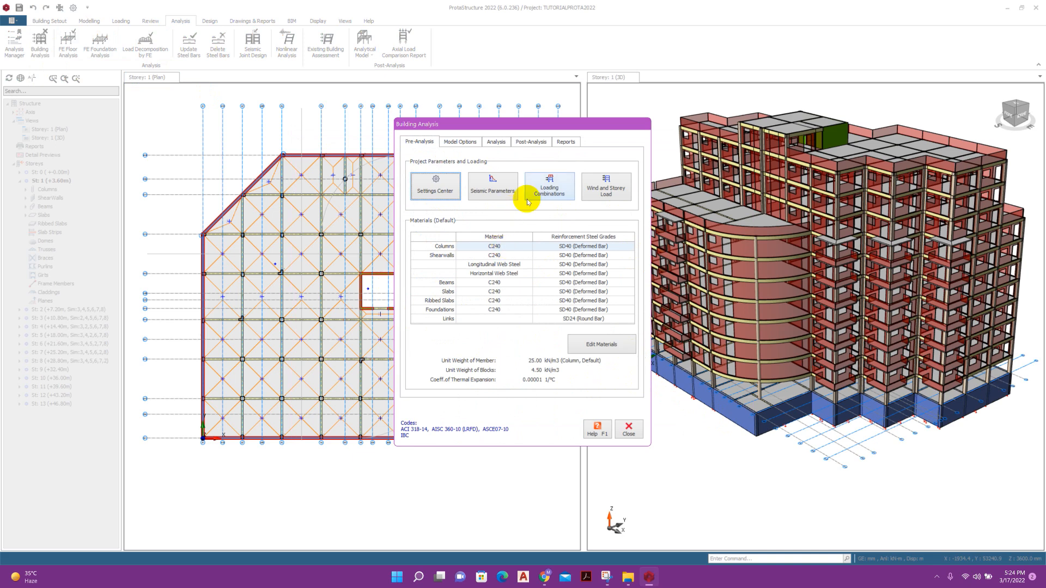
click(505, 191)
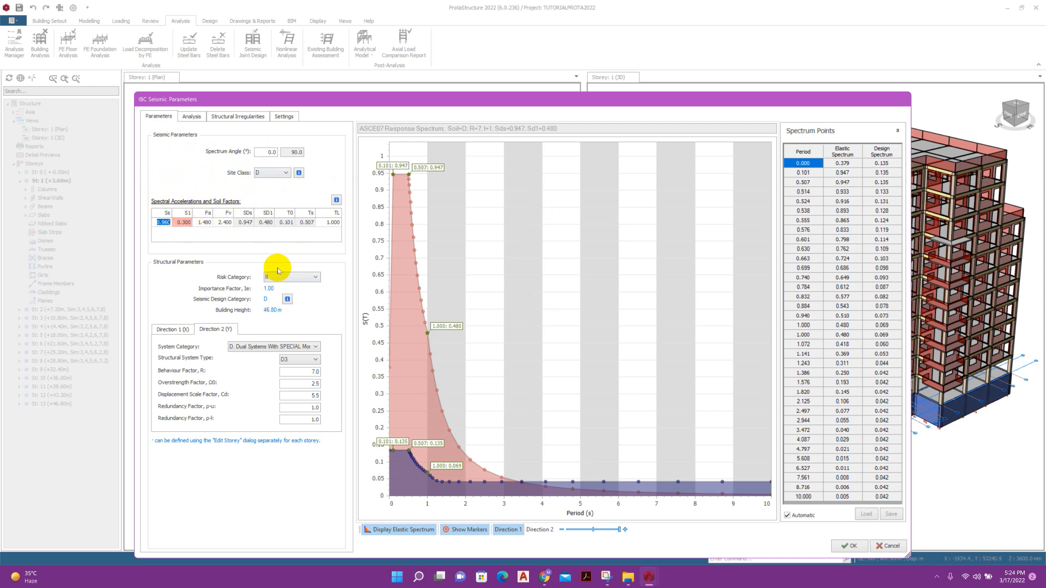
click(297, 279)
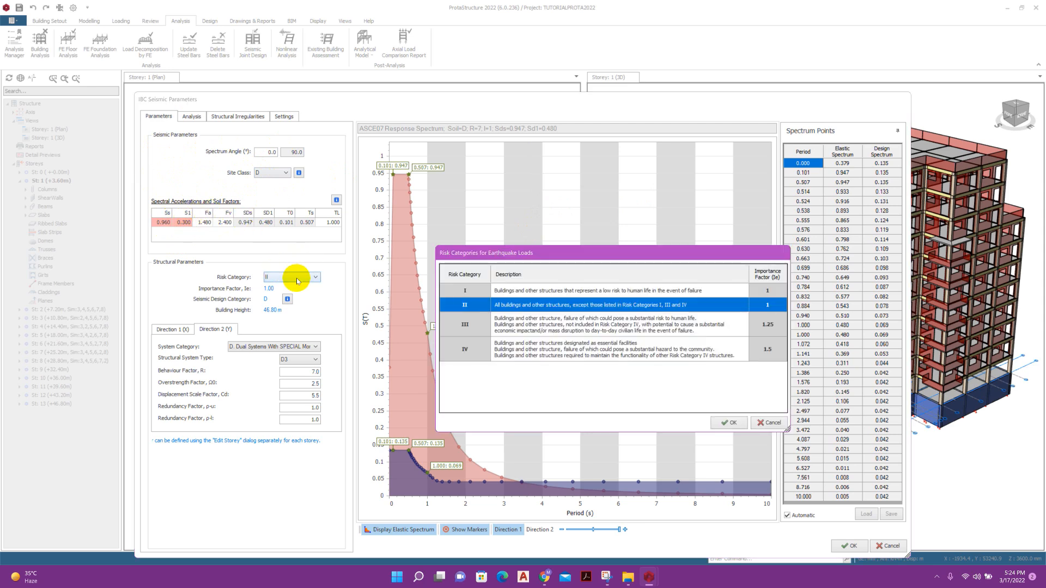
click(729, 423)
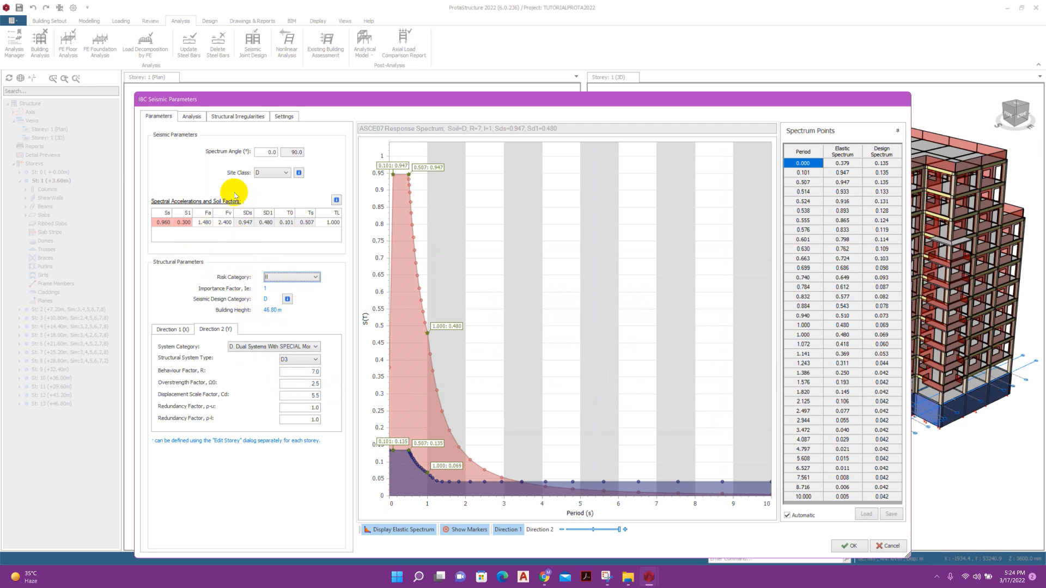
Review mode count, irregularity and post-analysis check settings, then accept the IBC seismic parameters.
click(200, 122)
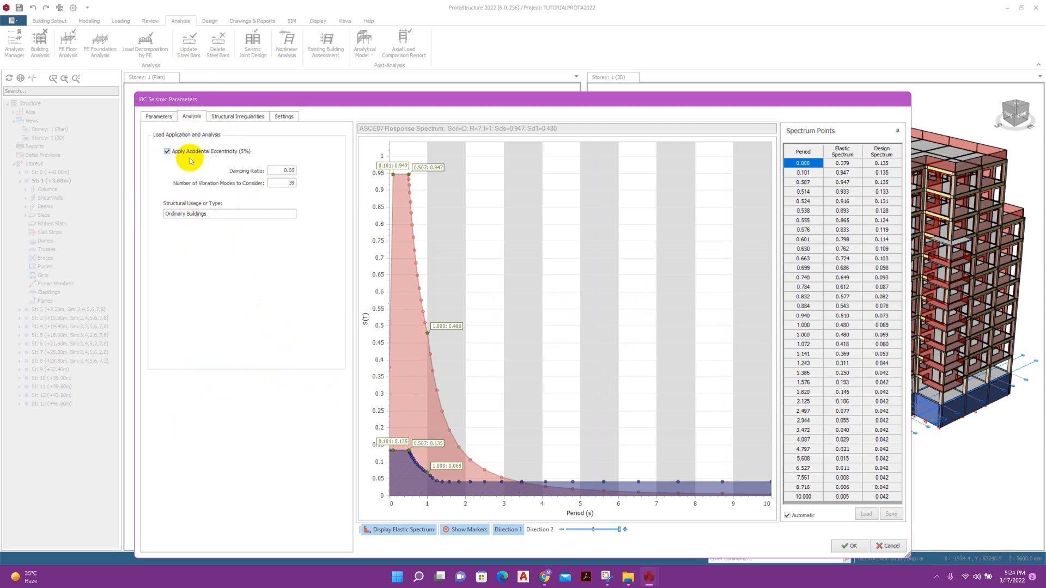
double_click(287, 184)
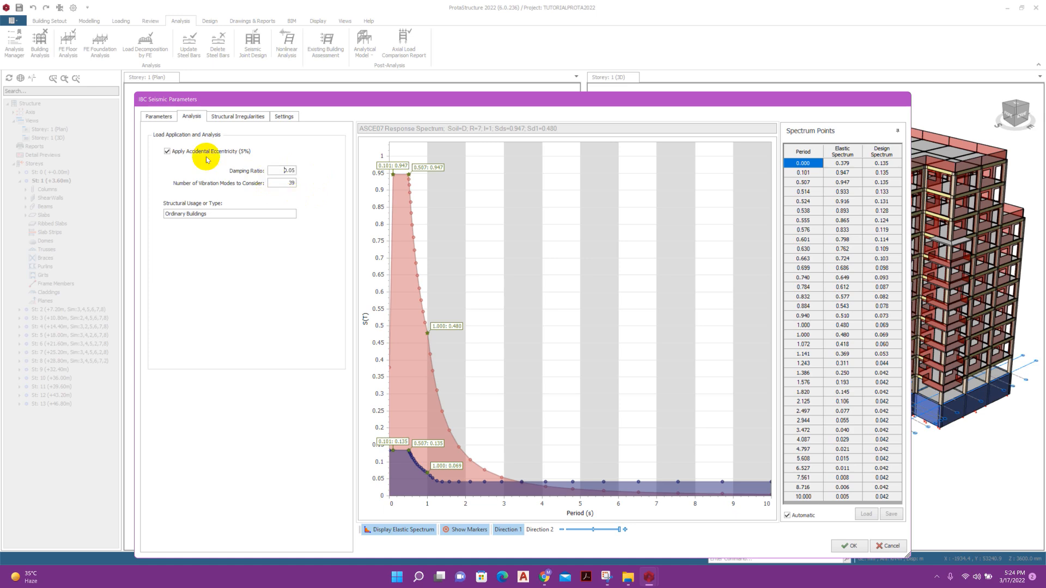
click(217, 116)
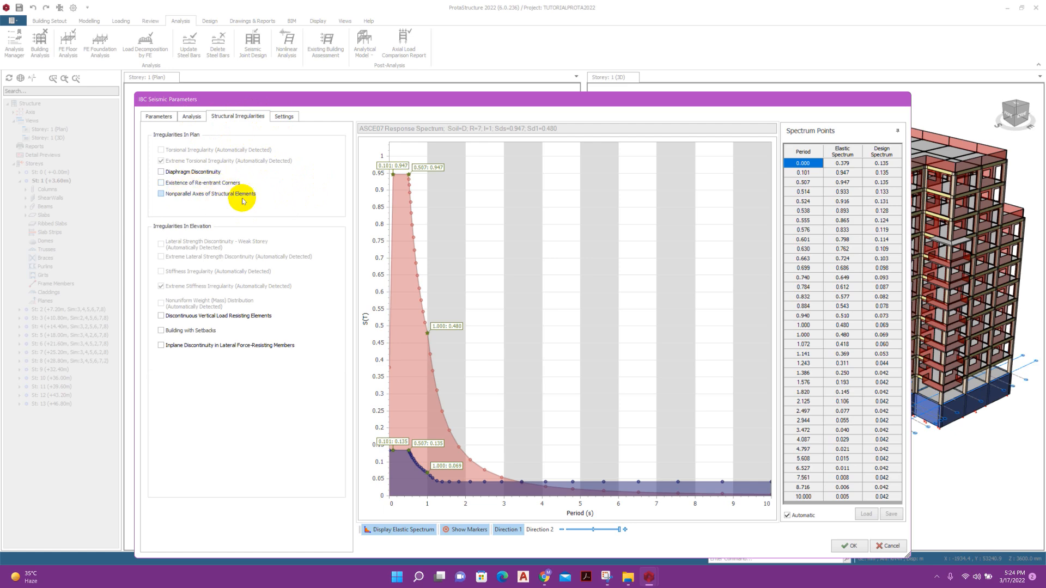
click(283, 116)
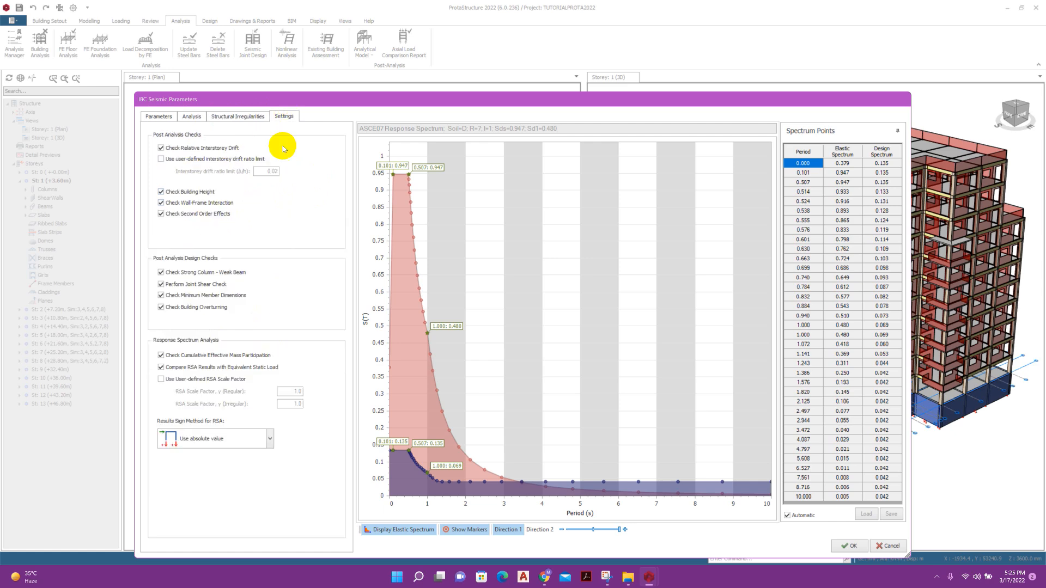
click(849, 546)
click(544, 184)
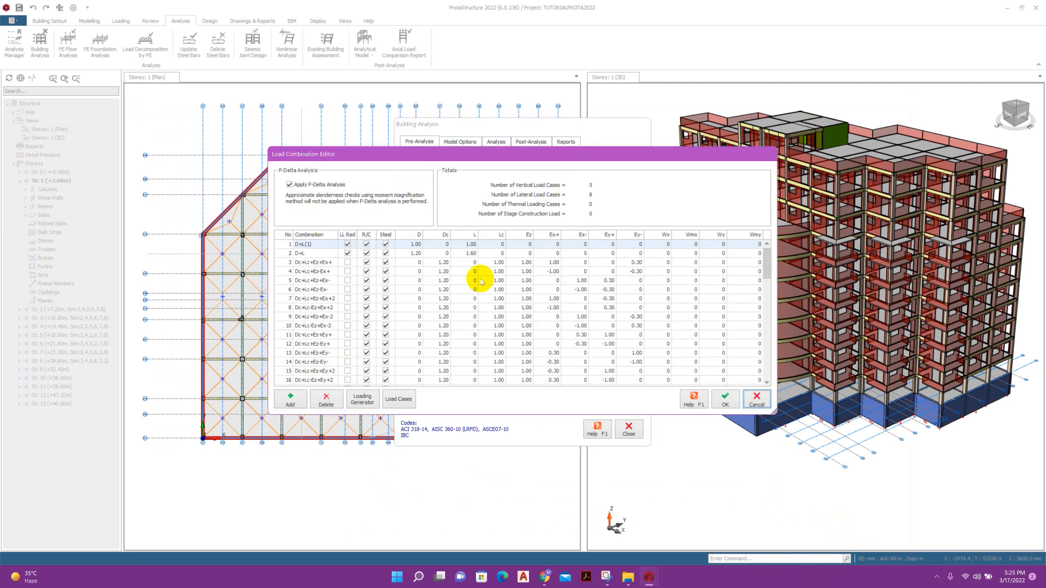
Review and accept the load combinations and the storey loads table.
scroll(411, 278, down, 7)
scroll(414, 278, up, 4)
drag(435, 155, 426, 141)
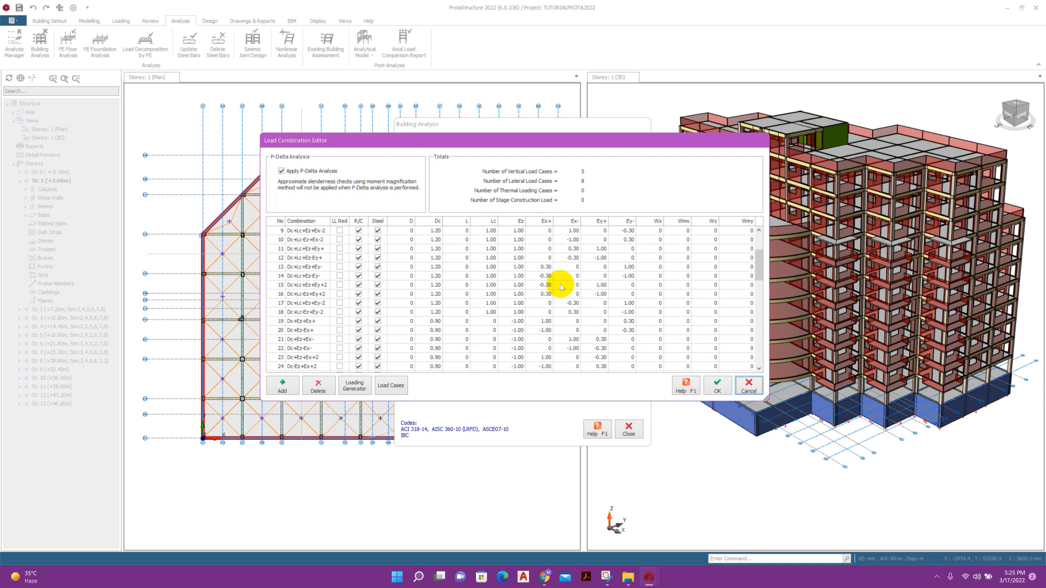
click(717, 390)
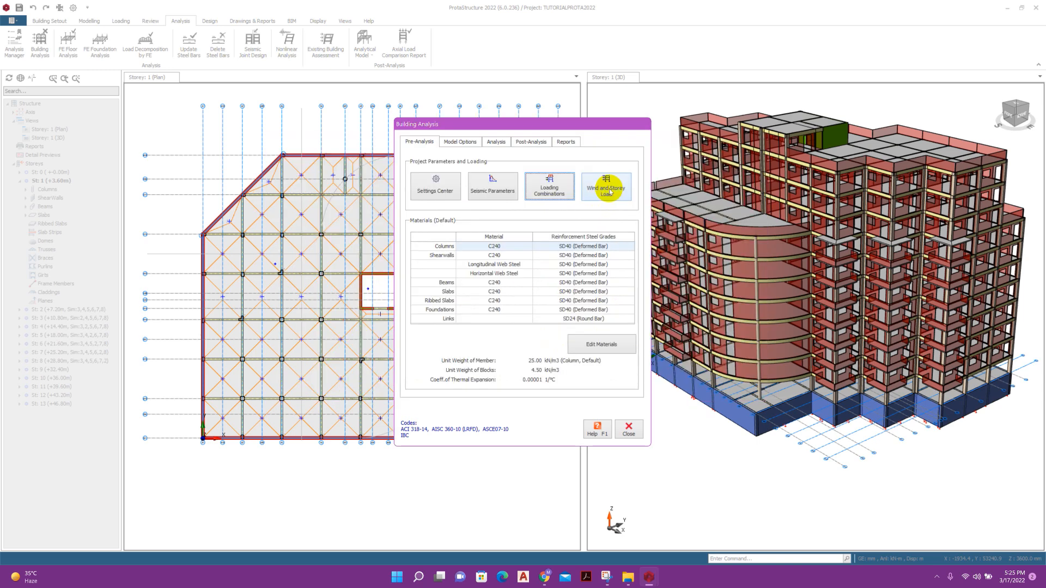
click(607, 187)
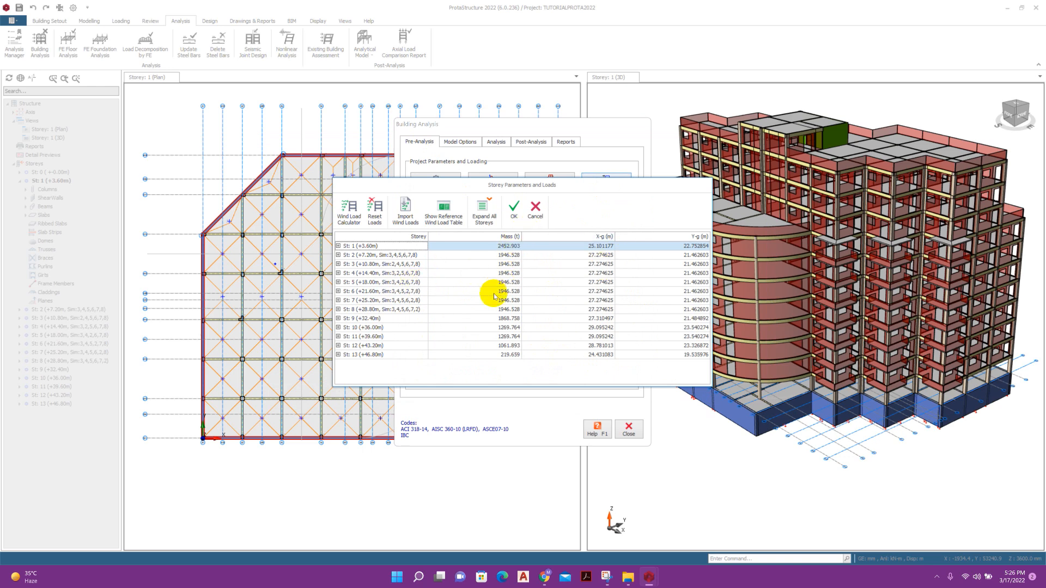
click(513, 214)
Keep shear walls as mid-pier models and review the slab and general model settings.
click(462, 142)
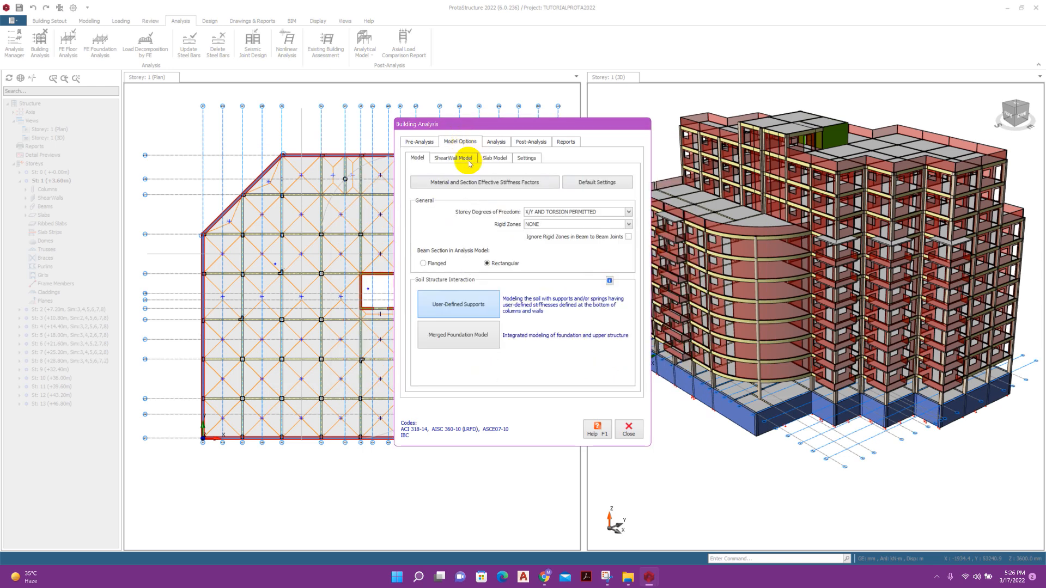
click(456, 159)
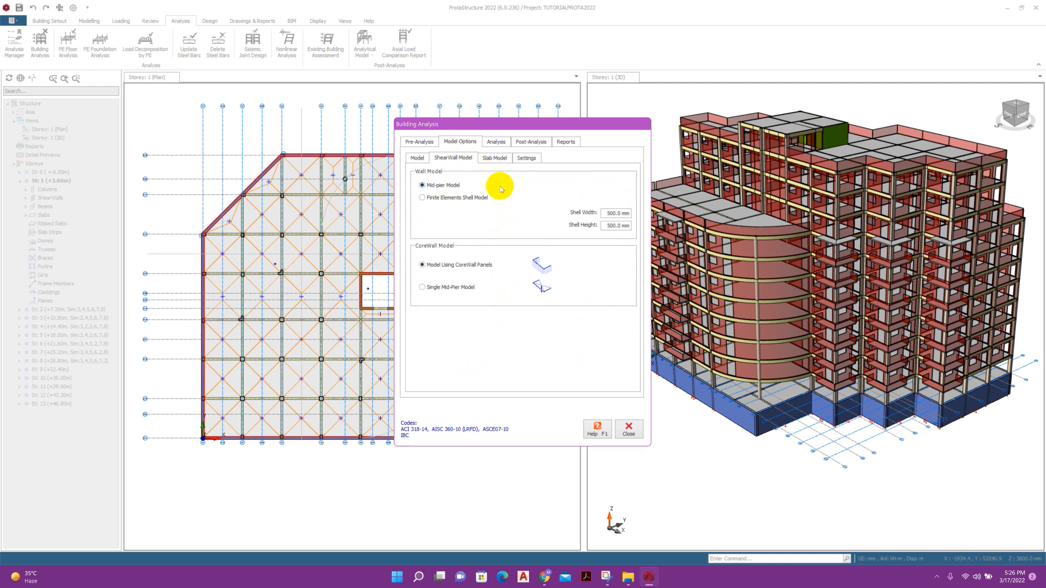
click(453, 198)
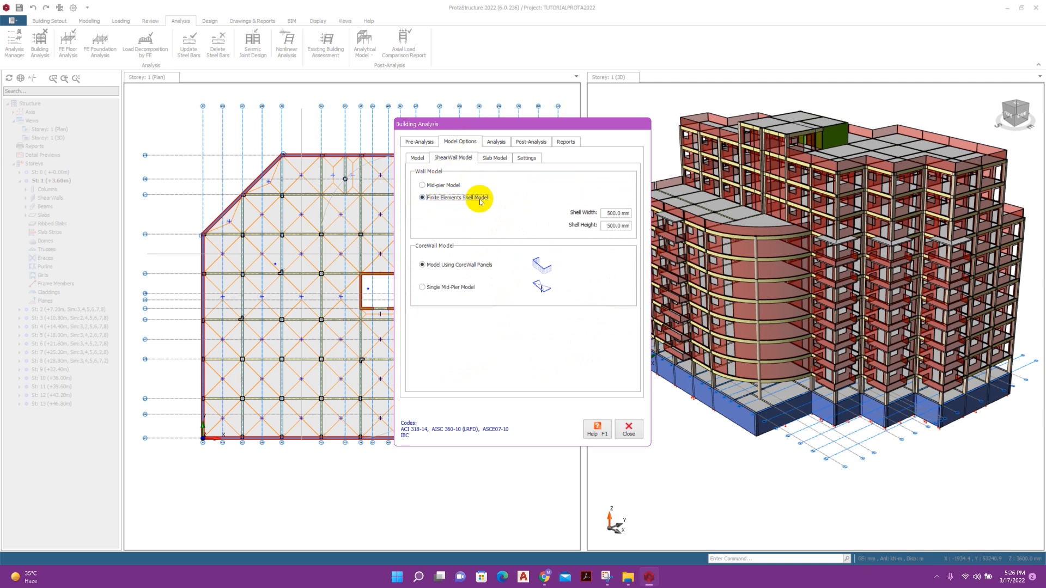
click(454, 189)
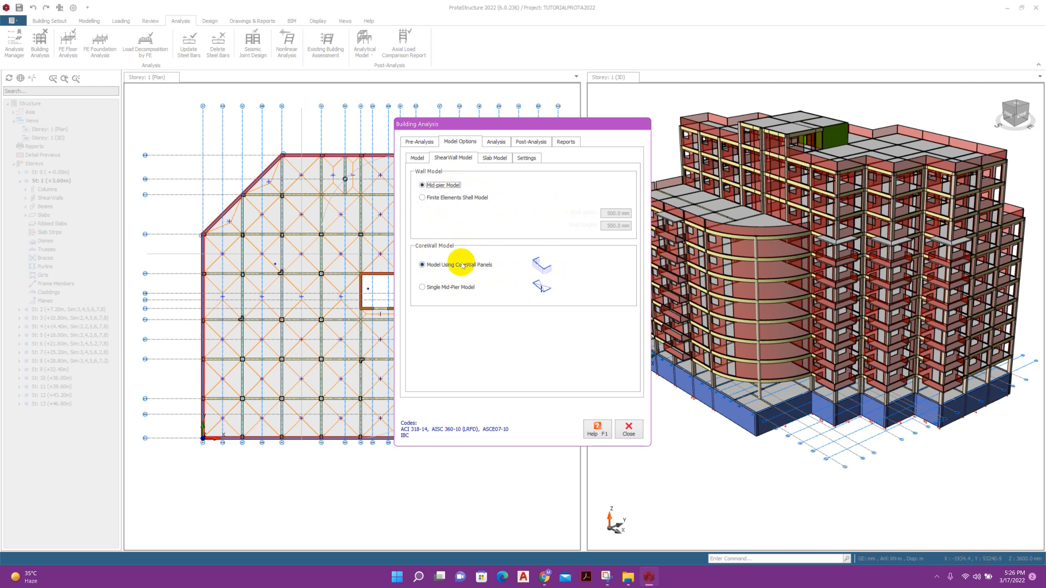
click(495, 158)
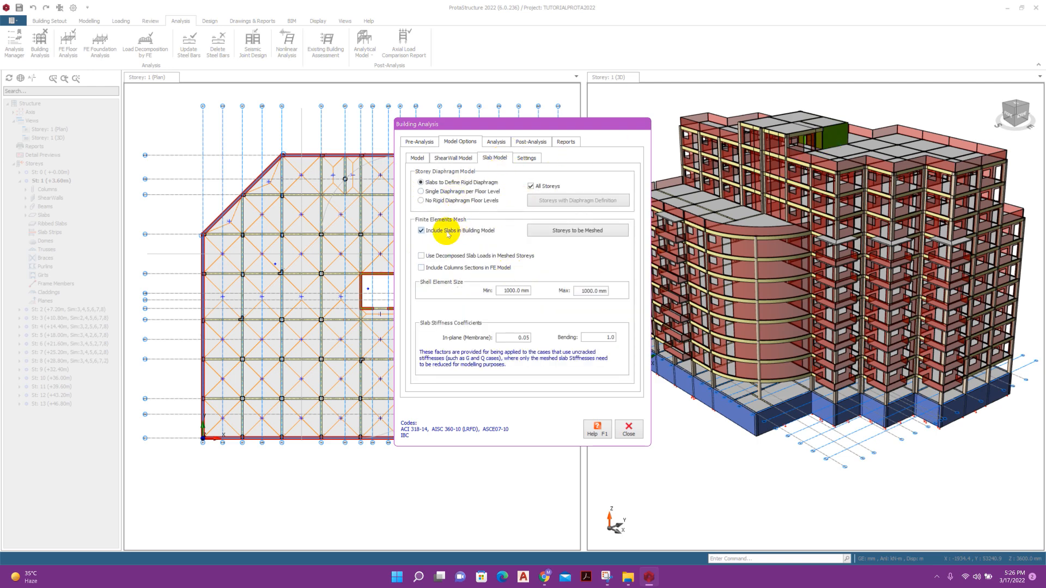
click(550, 230)
click(525, 158)
click(502, 158)
click(521, 159)
click(494, 159)
click(523, 157)
click(496, 141)
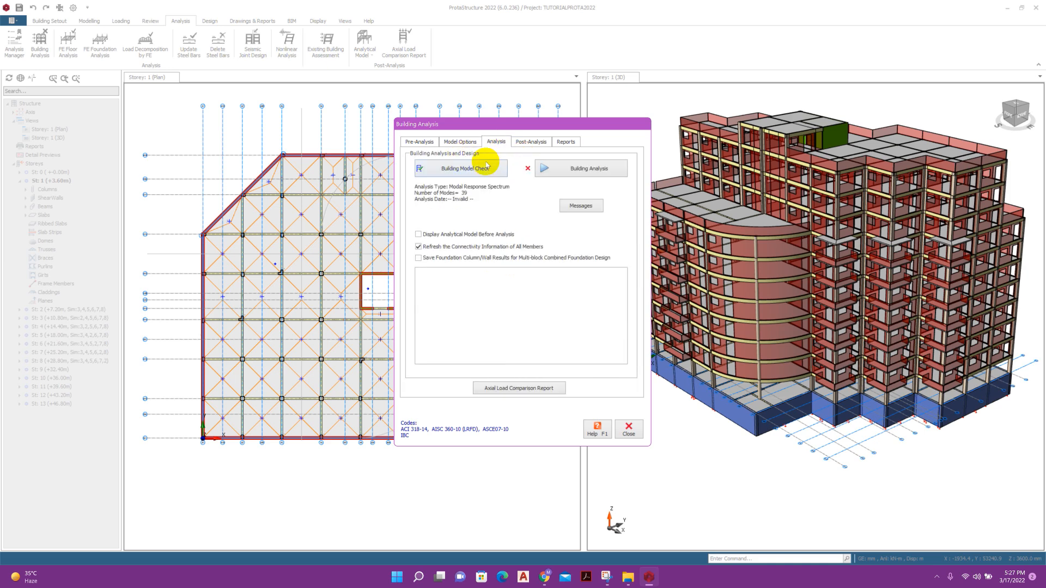
Run the full building analysis in batch mode and dismiss the 15:46 summary report.
click(576, 172)
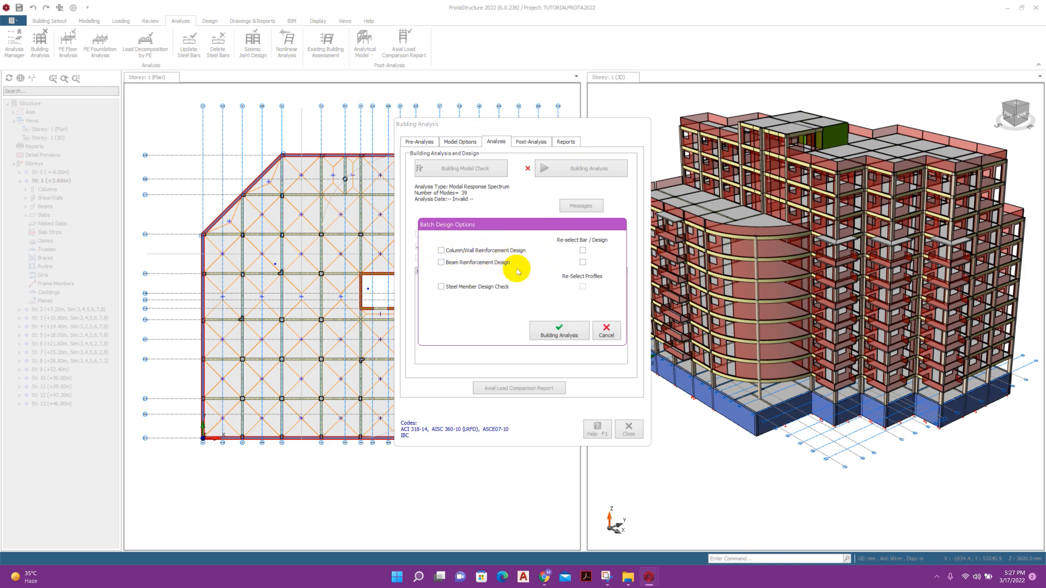
click(559, 333)
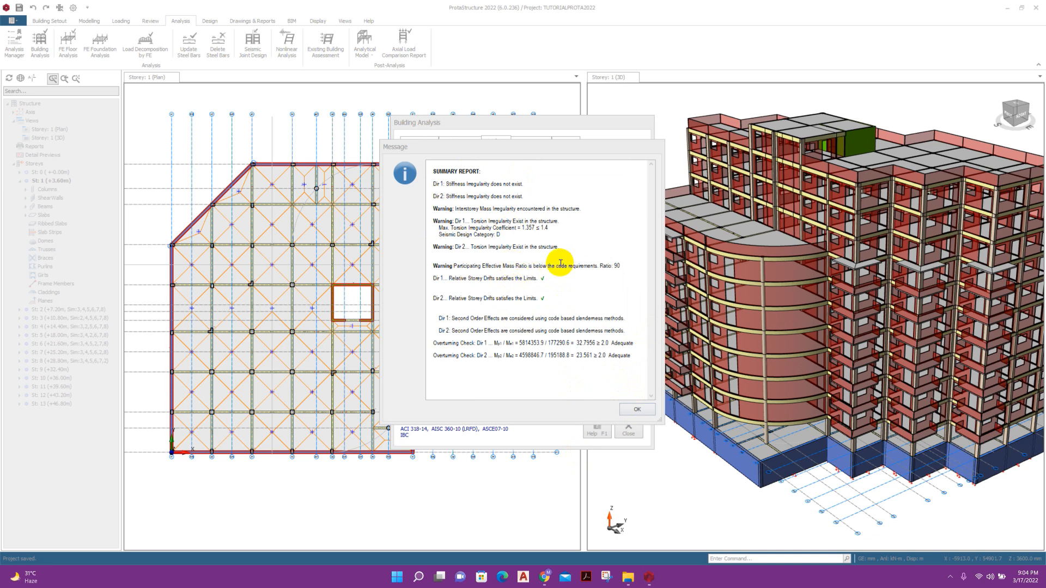
click(637, 412)
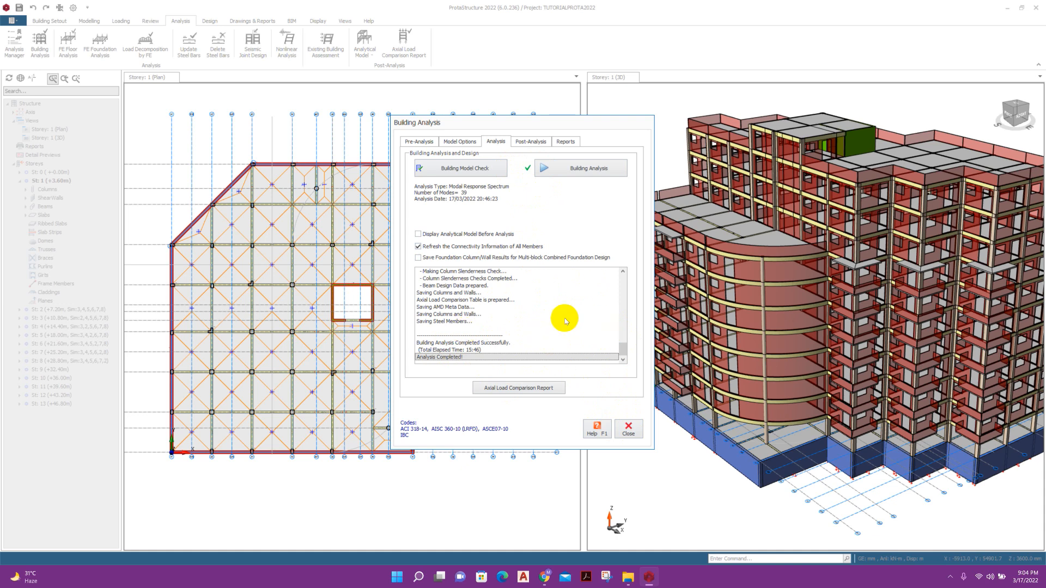
click(528, 141)
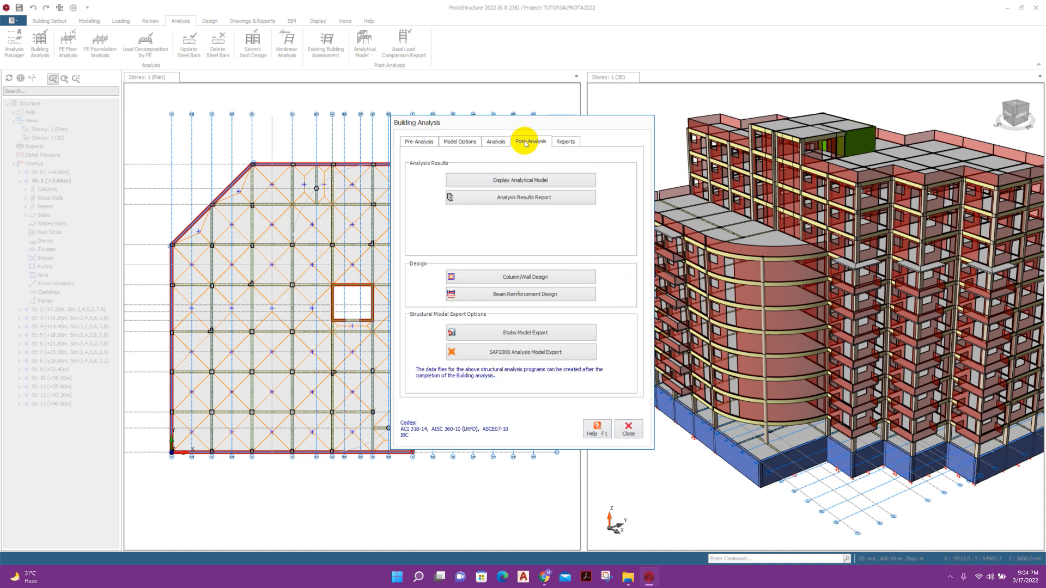
Display the analytical model and check the Ex+ and Ey+ seismic displacements.
click(548, 181)
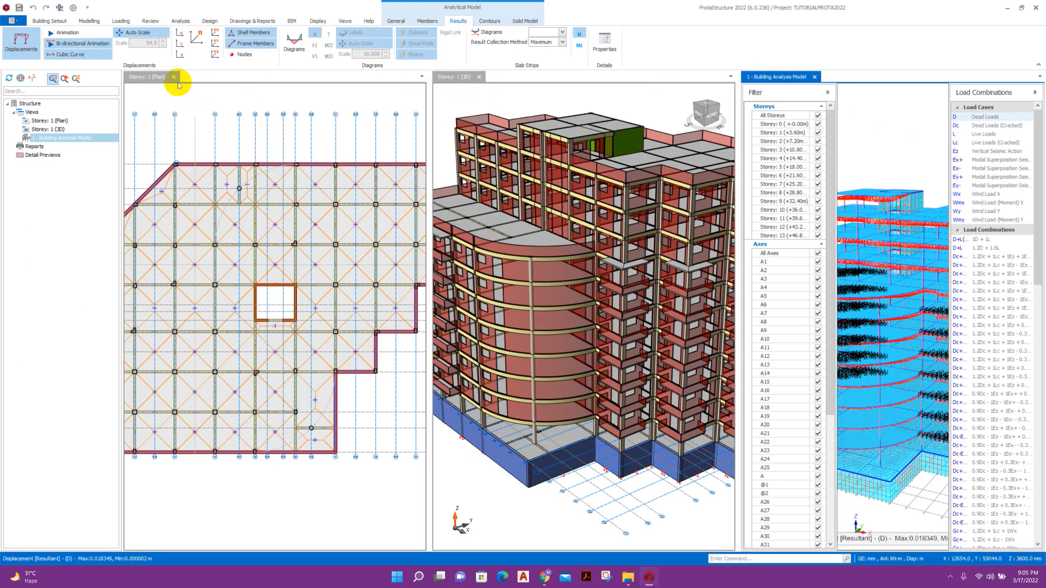
click(175, 79)
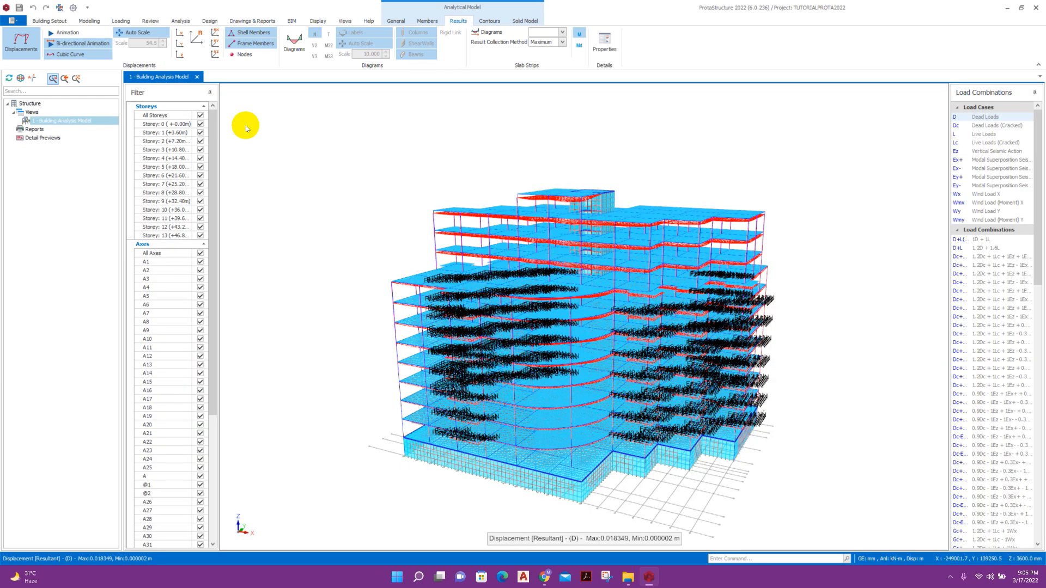
drag(245, 126, 35, 53)
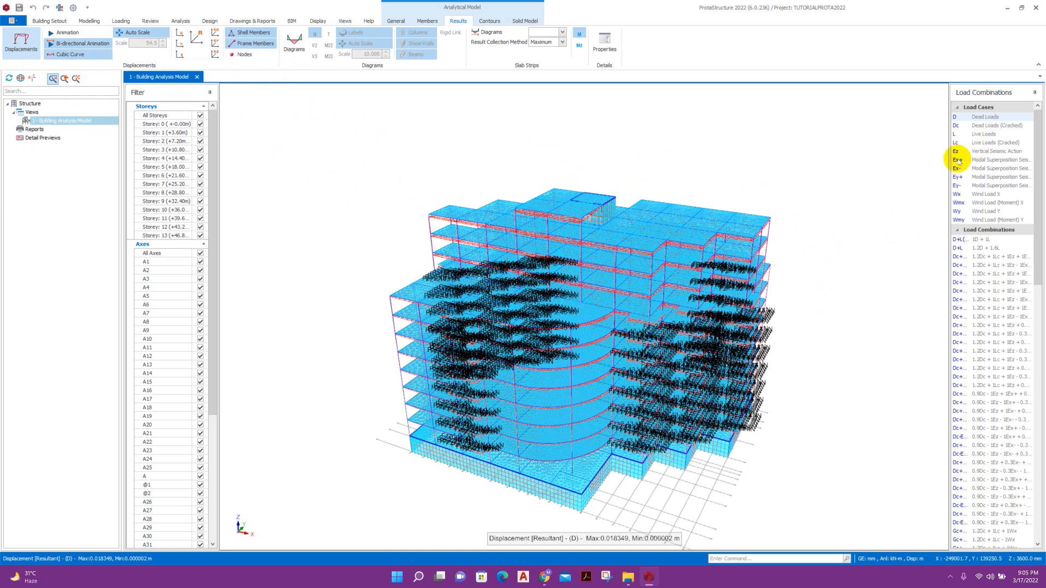
click(958, 160)
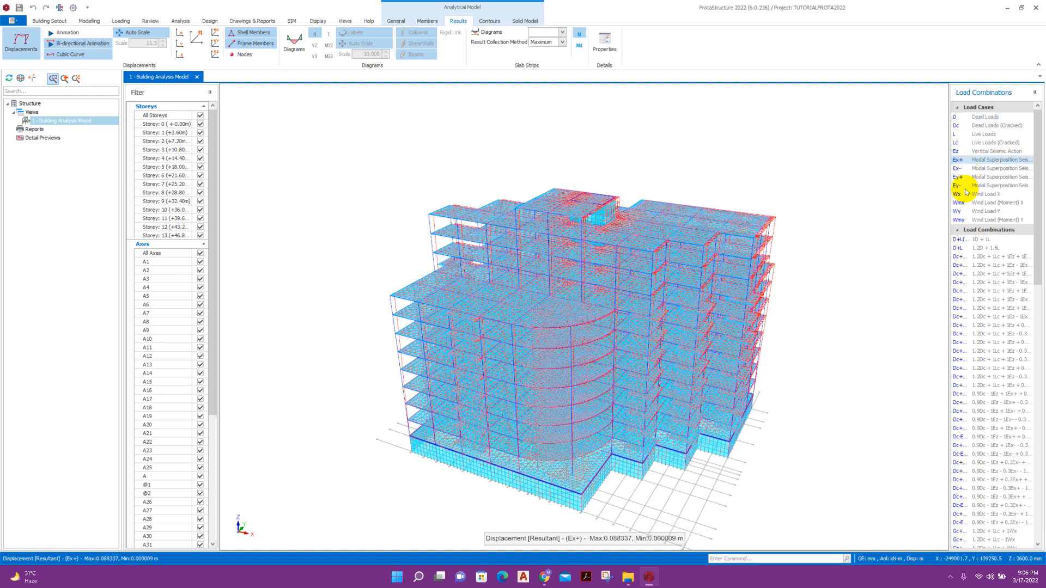
click(959, 177)
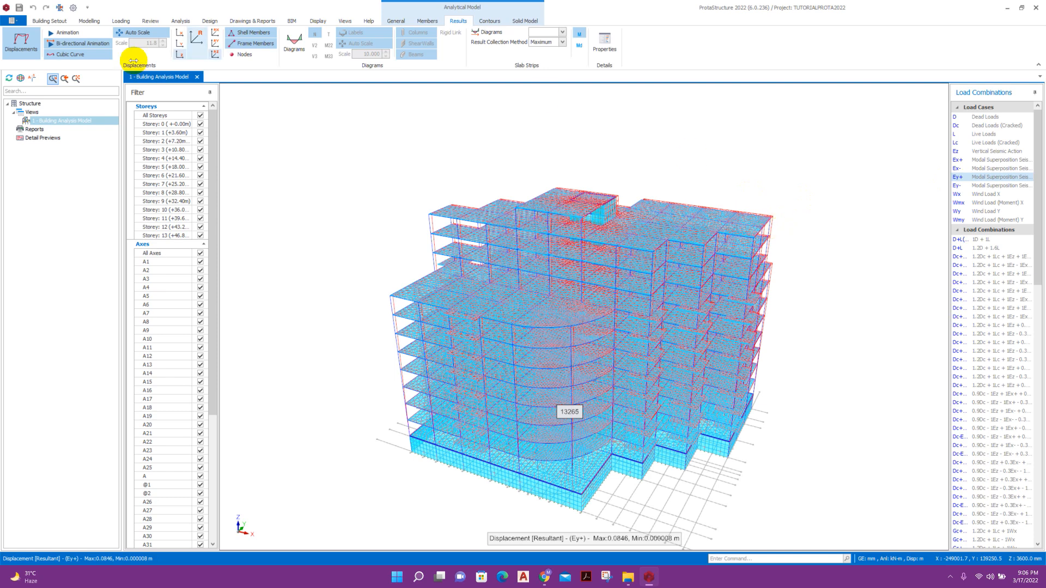
click(295, 39)
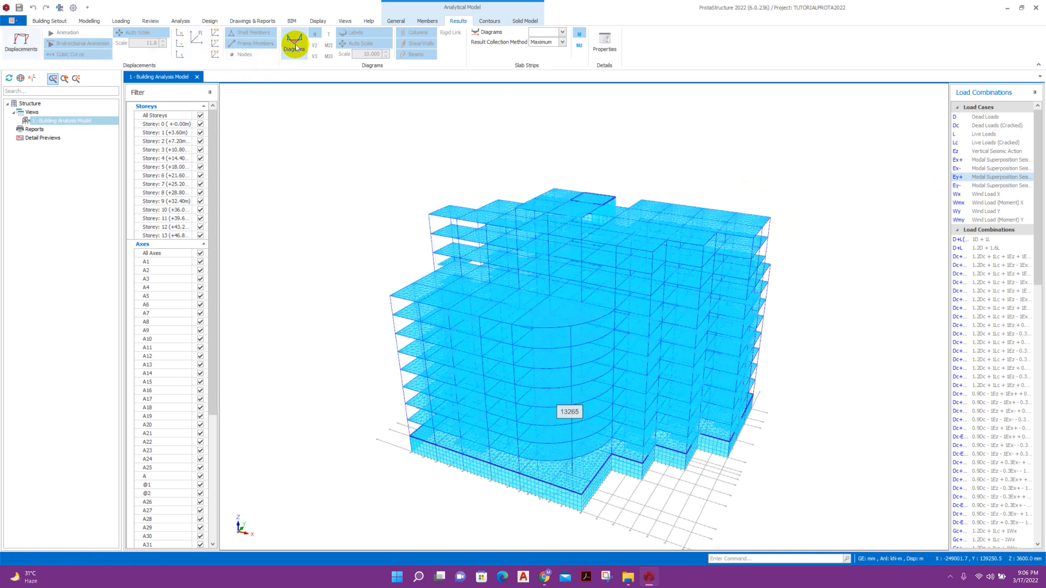
Limit the view to Storeys 1 and 2 and show D+L M33 moment diagrams.
click(200, 115)
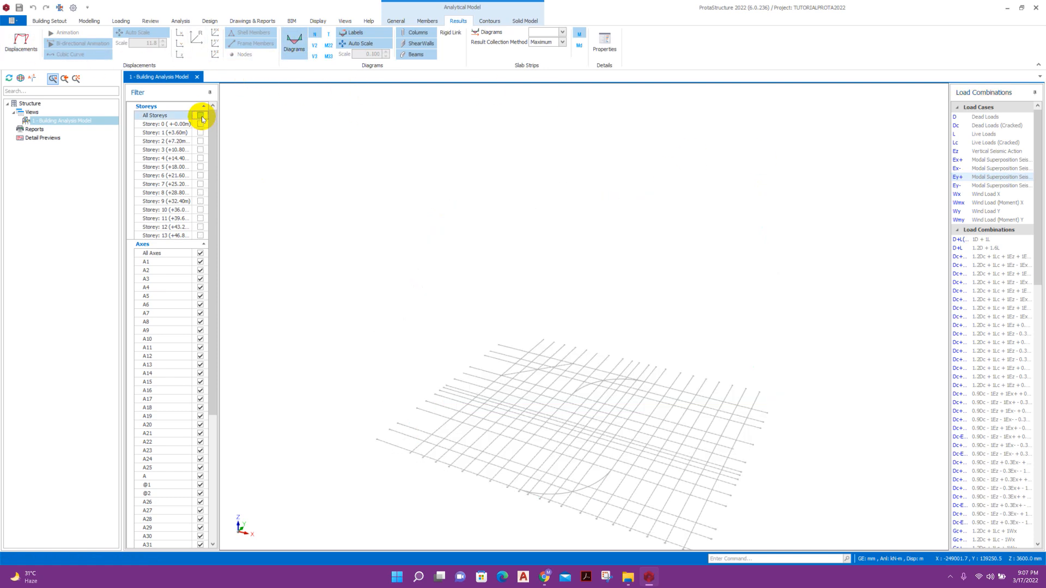
click(201, 132)
scroll(468, 484, up, 4)
middle_drag(790, 485, 624, 481)
click(957, 241)
scroll(557, 358, down, 2)
scroll(523, 312, down, 2)
click(329, 55)
scroll(523, 310, up, 1)
click(201, 140)
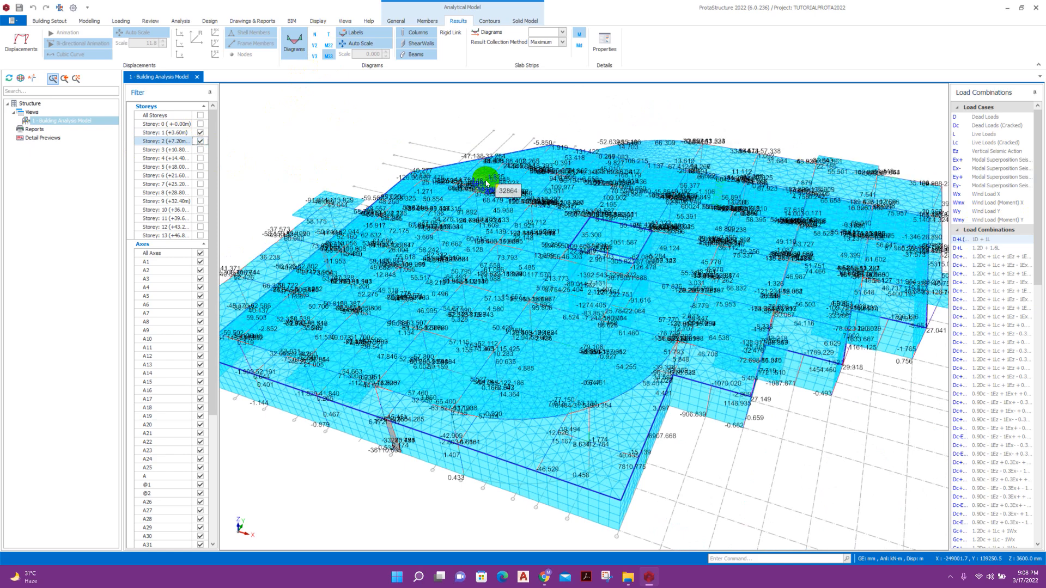
Hide shell members, compare V3 and V2 shear diagrams, and raise the diagram scale to 0.020.
click(427, 22)
click(363, 42)
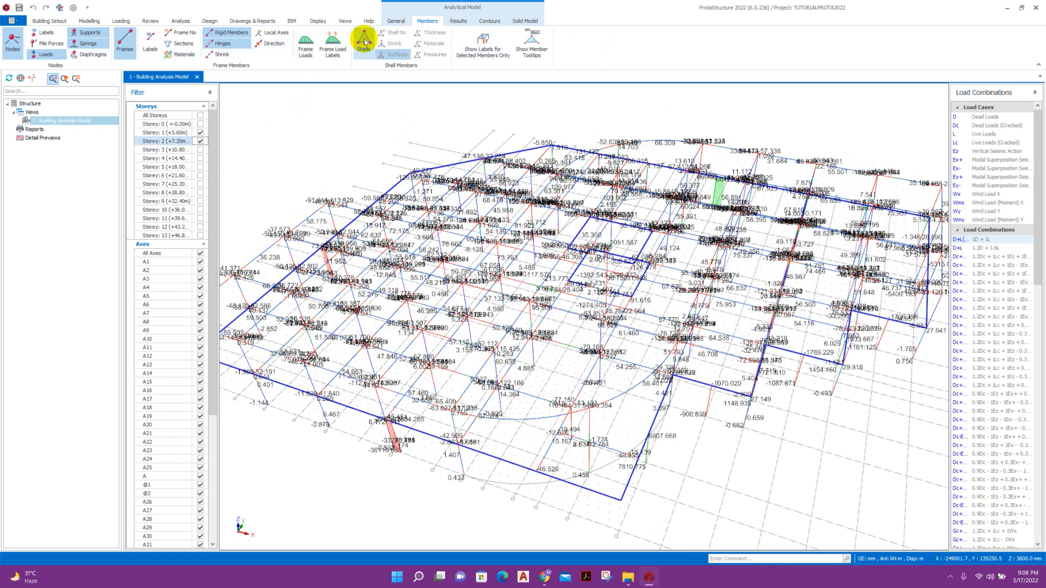
click(459, 21)
click(316, 57)
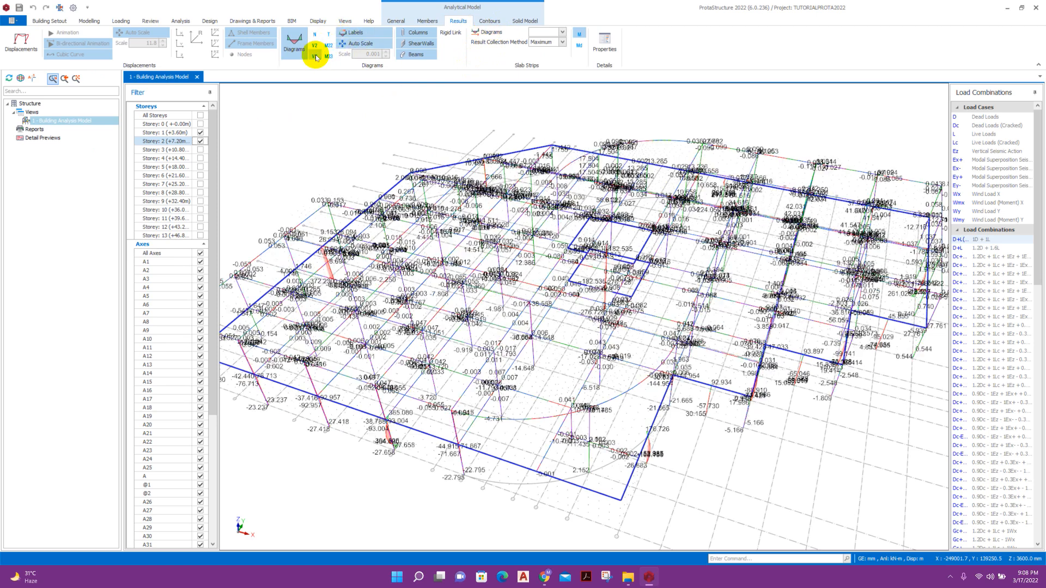
click(315, 46)
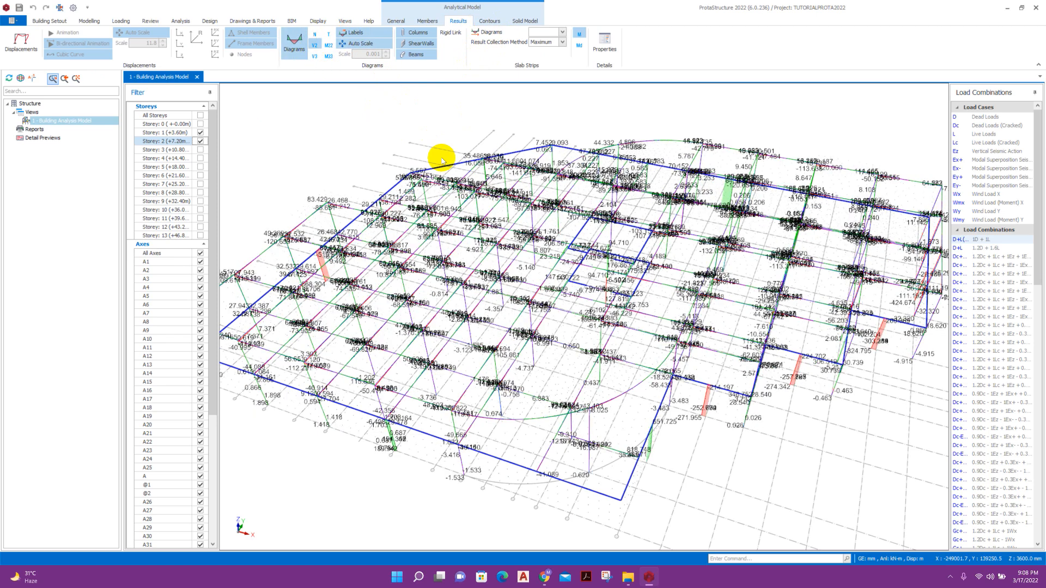
scroll(409, 212, up, 2)
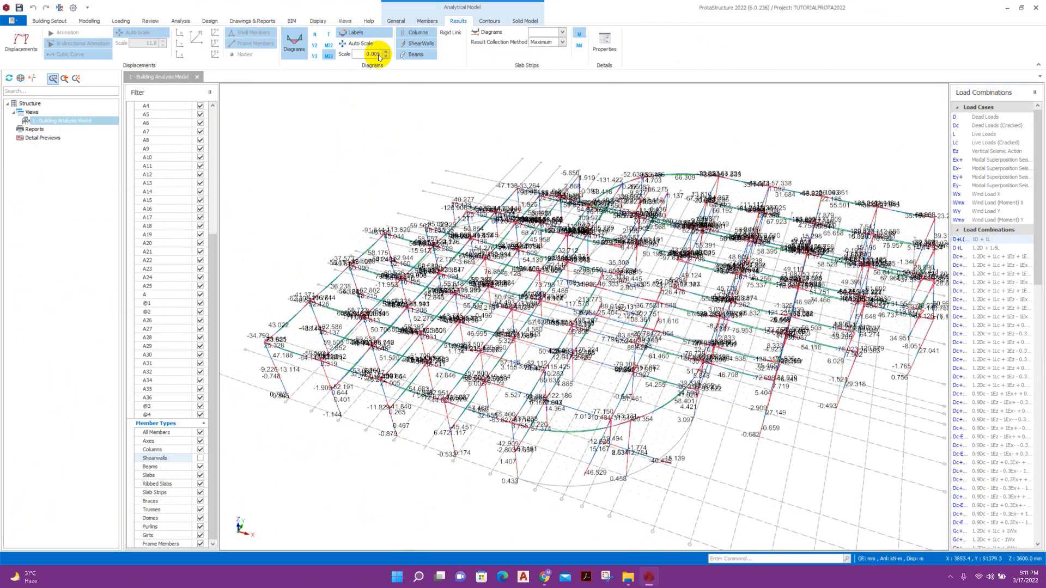
text(2)
key(Return)
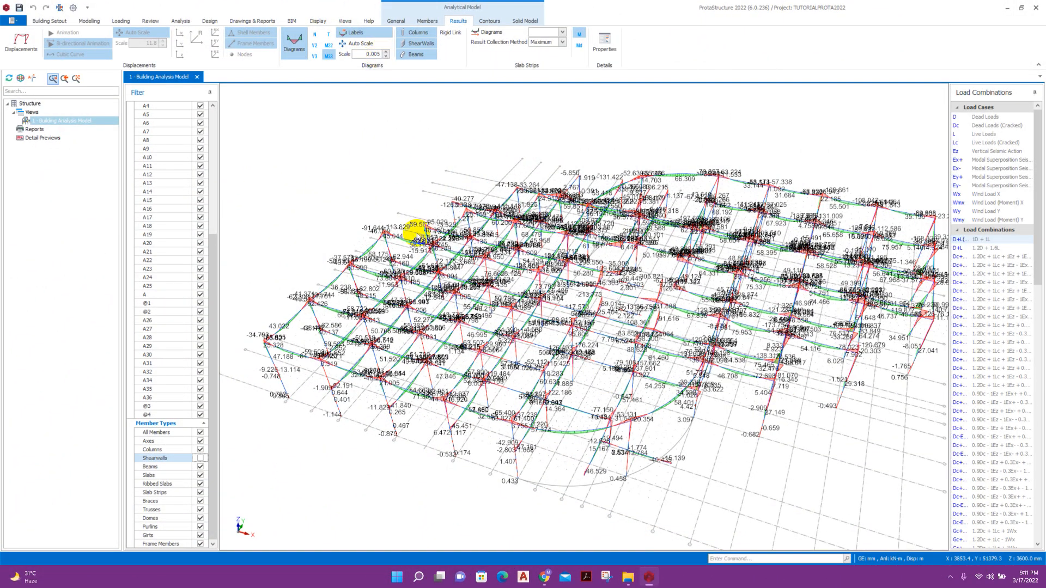
scroll(419, 218, up, 2)
click(377, 53)
click(390, 117)
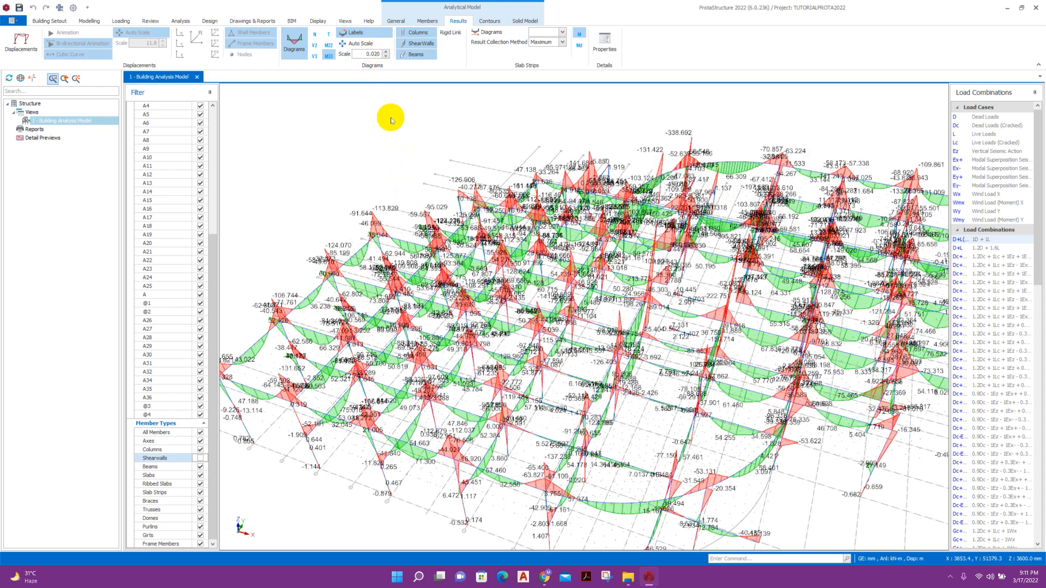
scroll(471, 156, down, 2)
middle_drag(471, 156, 497, 162)
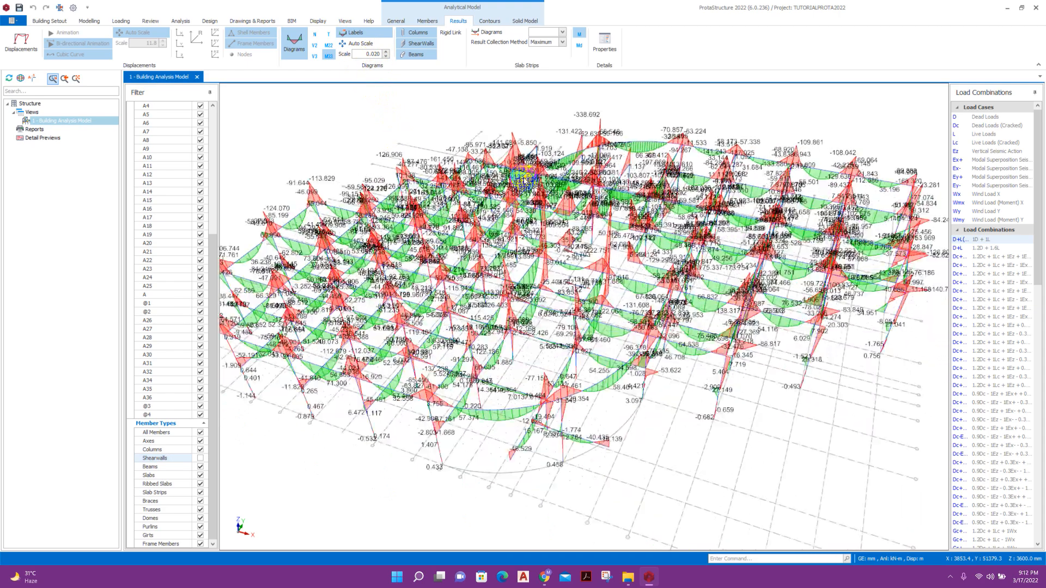
scroll(419, 122, up, 1)
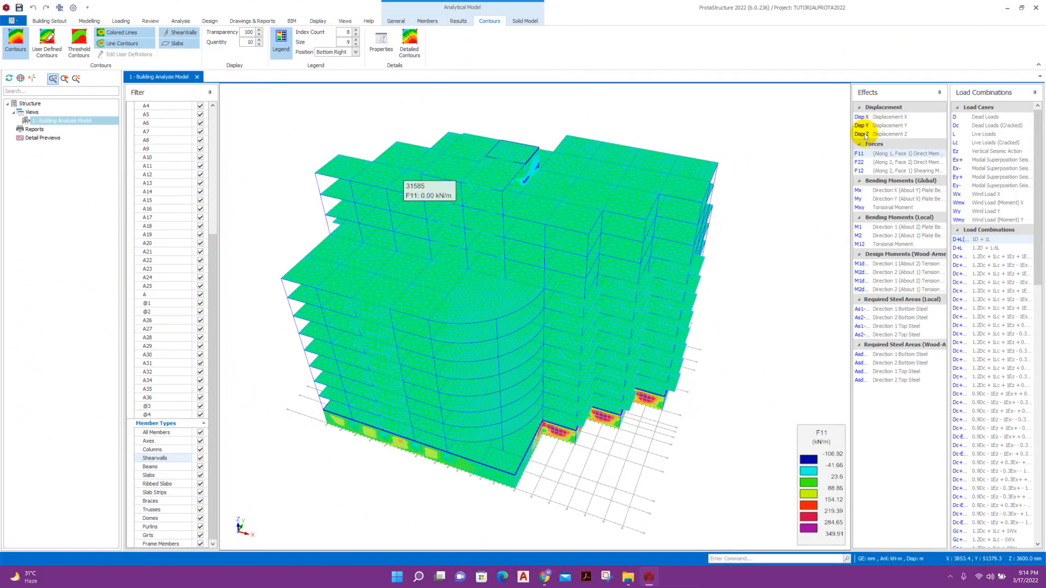
Show Z displacements, then M3 on the solid model for Ex+, ending on a plain wireframe.
click(863, 134)
middle_drag(411, 493, 711, 434)
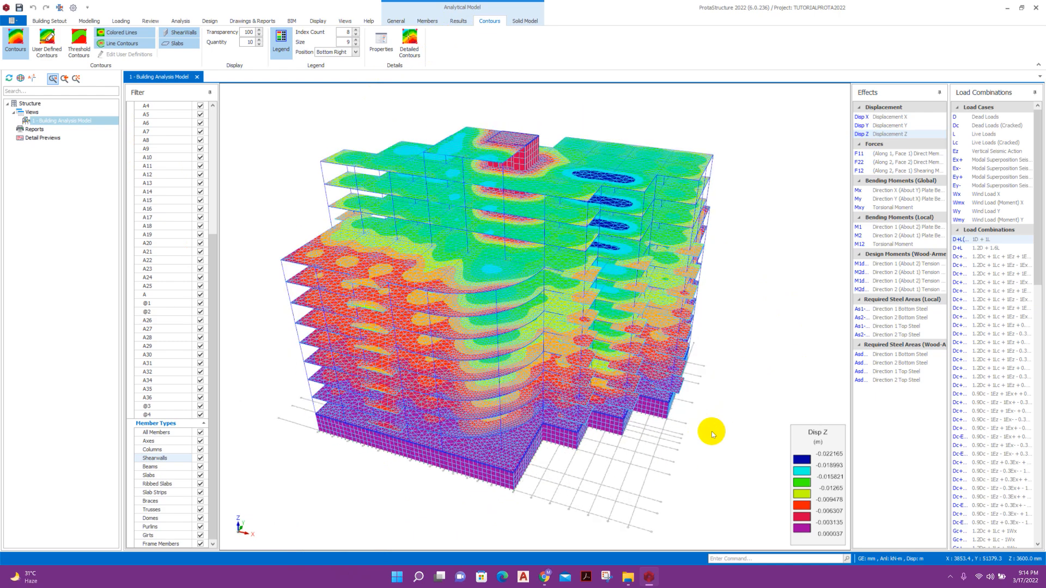
click(427, 21)
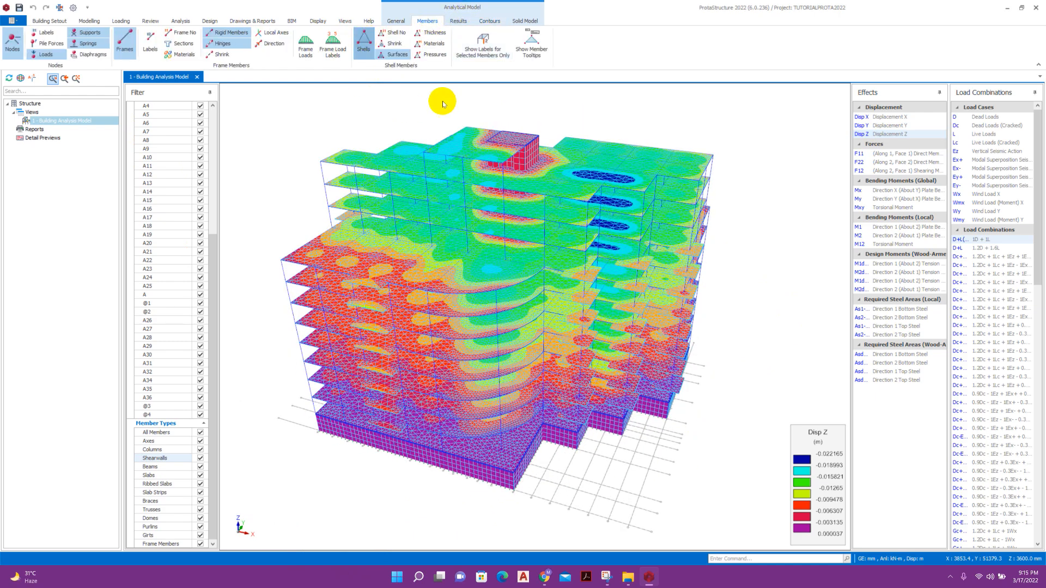
click(521, 22)
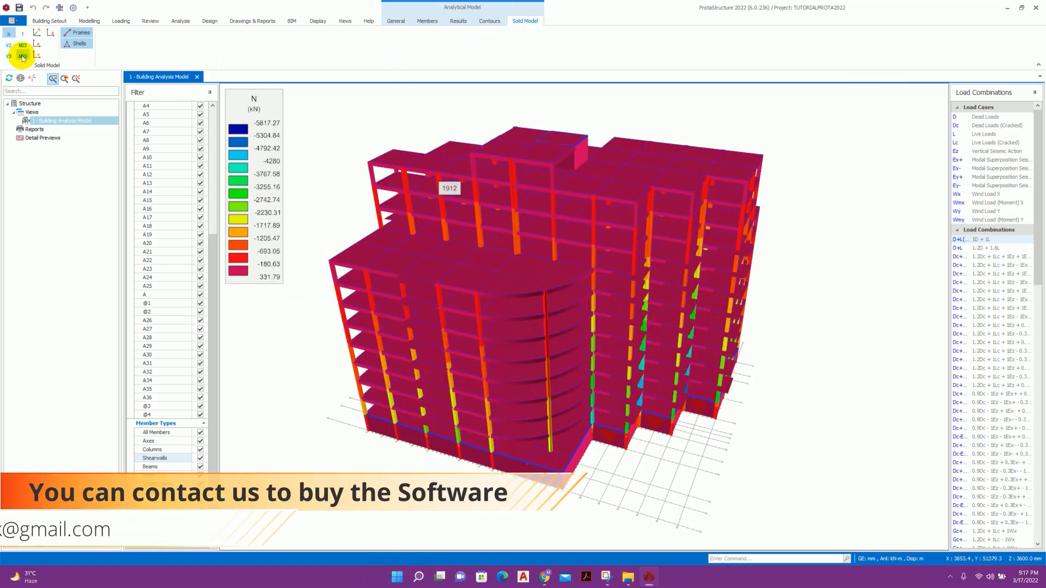
click(23, 56)
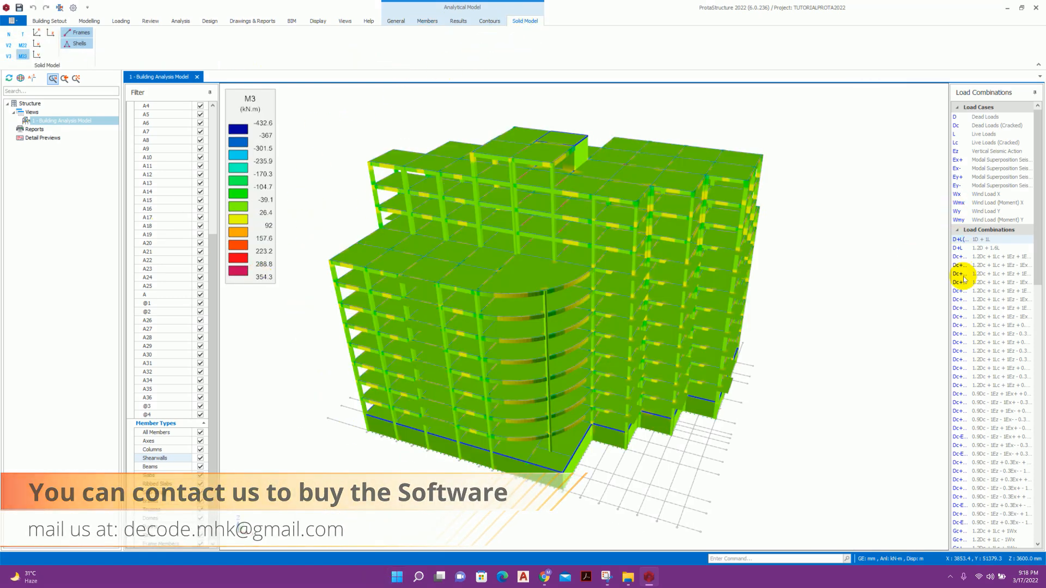
click(959, 161)
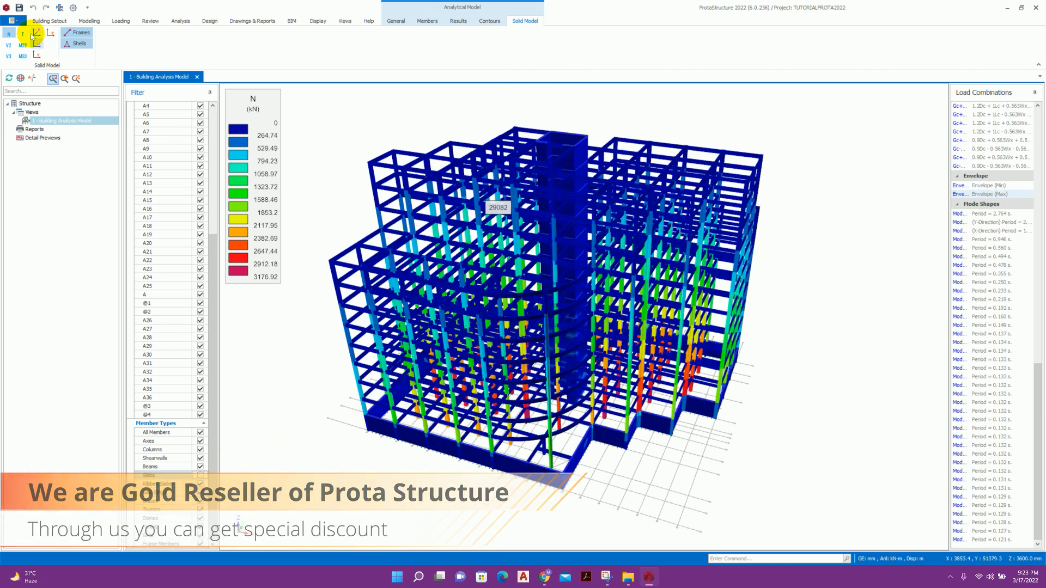
click(487, 21)
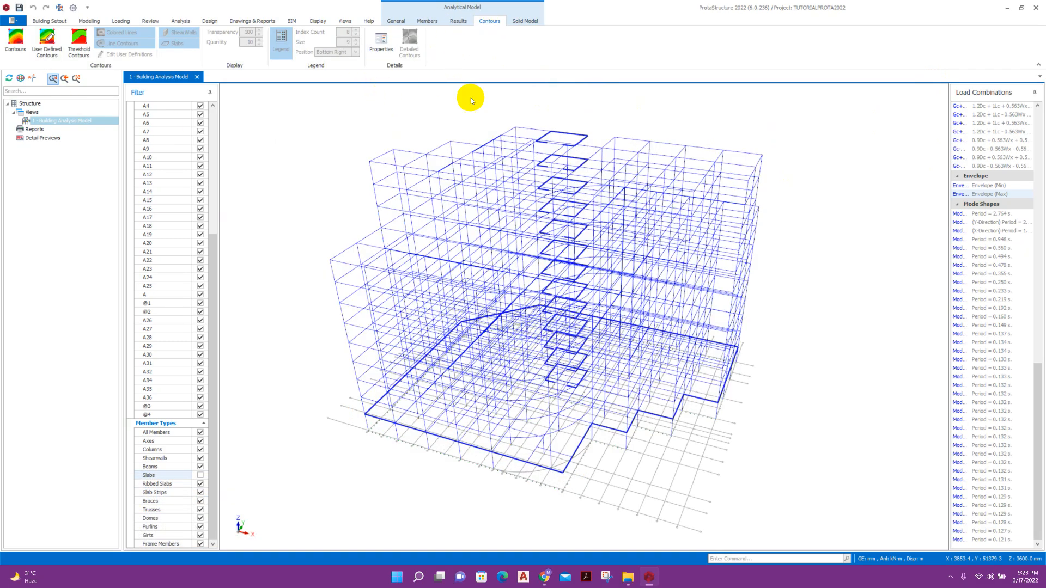
Open the Storey 1 plan view and a 3D view of Storey 1.
click(31, 111)
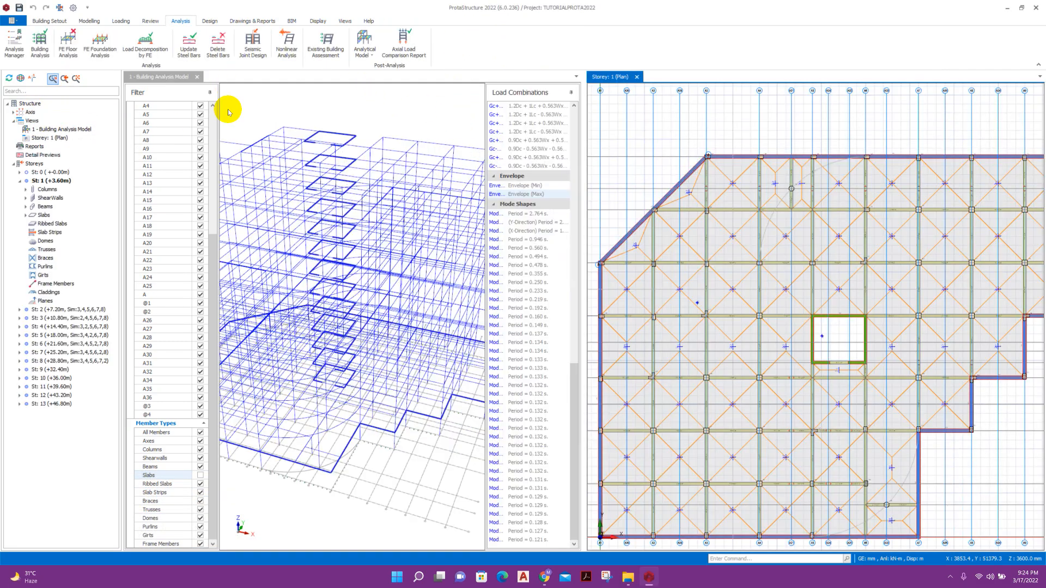
click(197, 77)
right_click(30, 120)
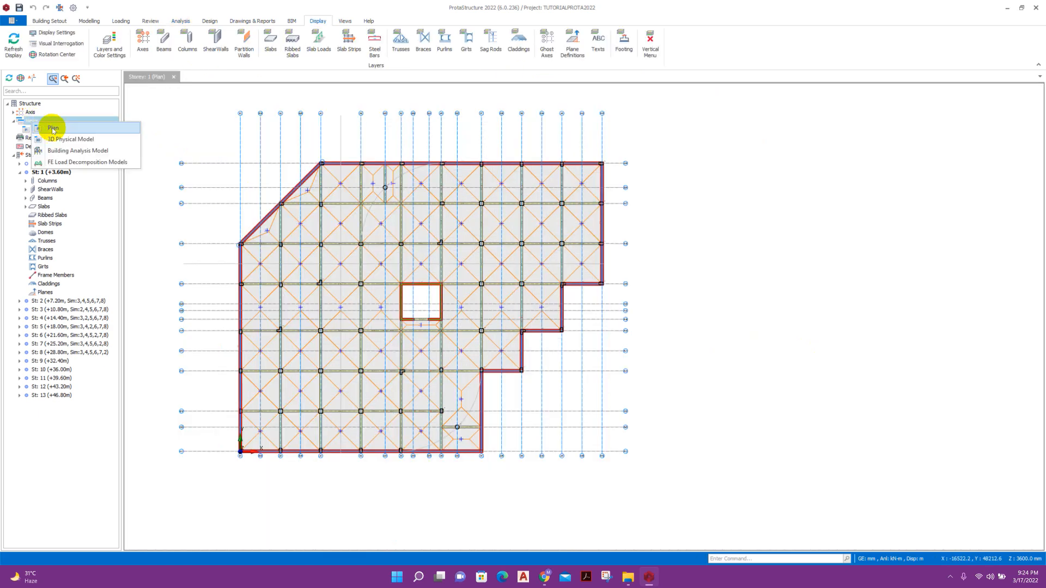
click(51, 126)
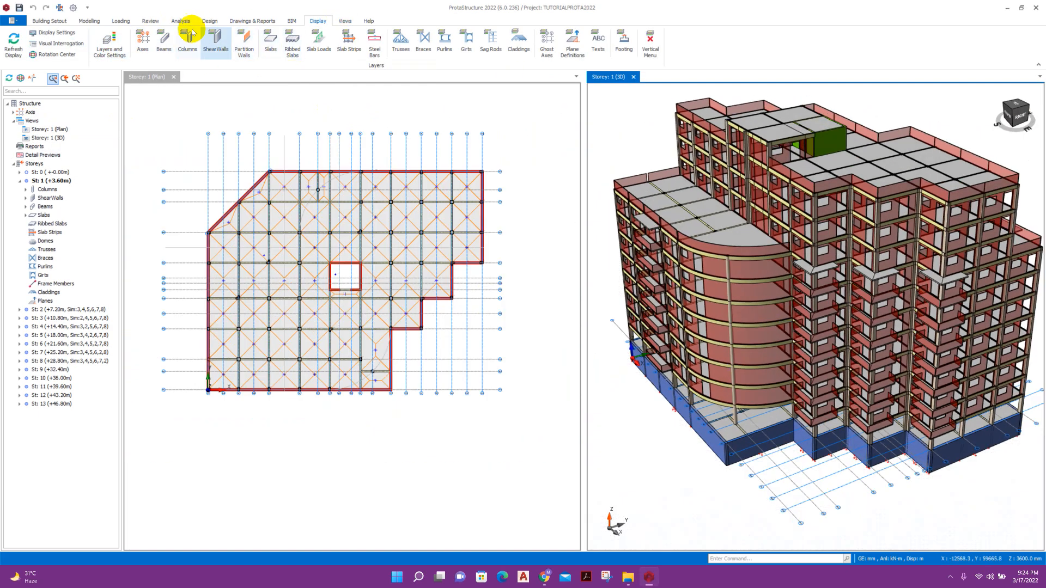
Review the Joint Shear Checks report from Building Analysis, then return to Post-Analysis options.
click(181, 21)
click(53, 47)
click(530, 141)
click(566, 141)
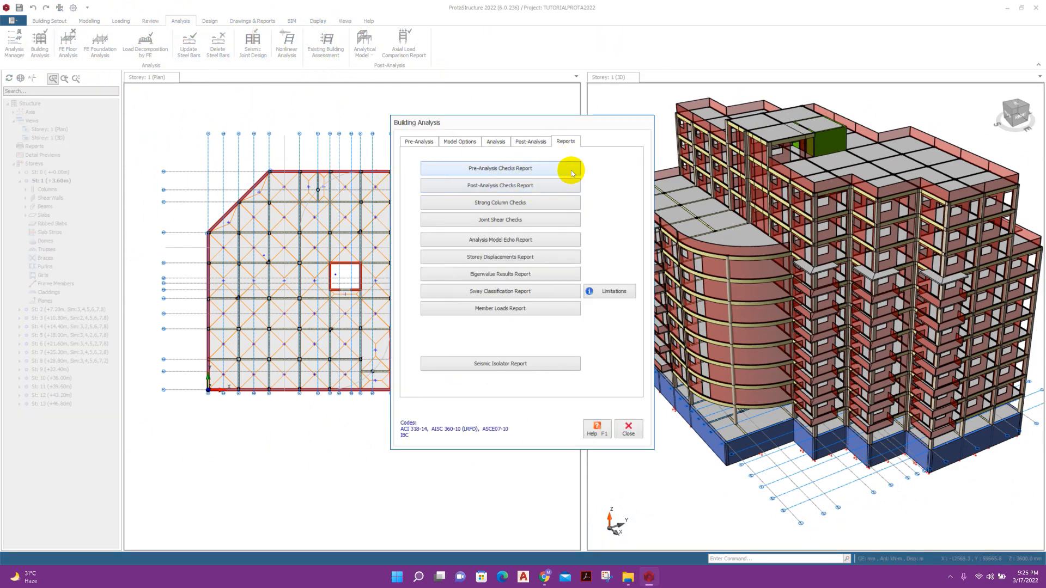
click(537, 238)
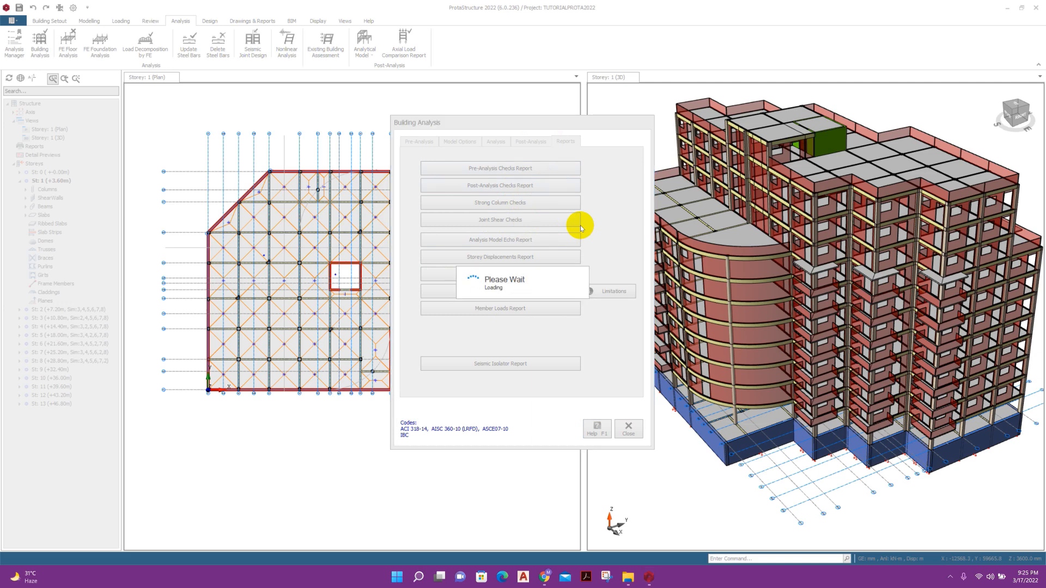
scroll(580, 225, down, 20)
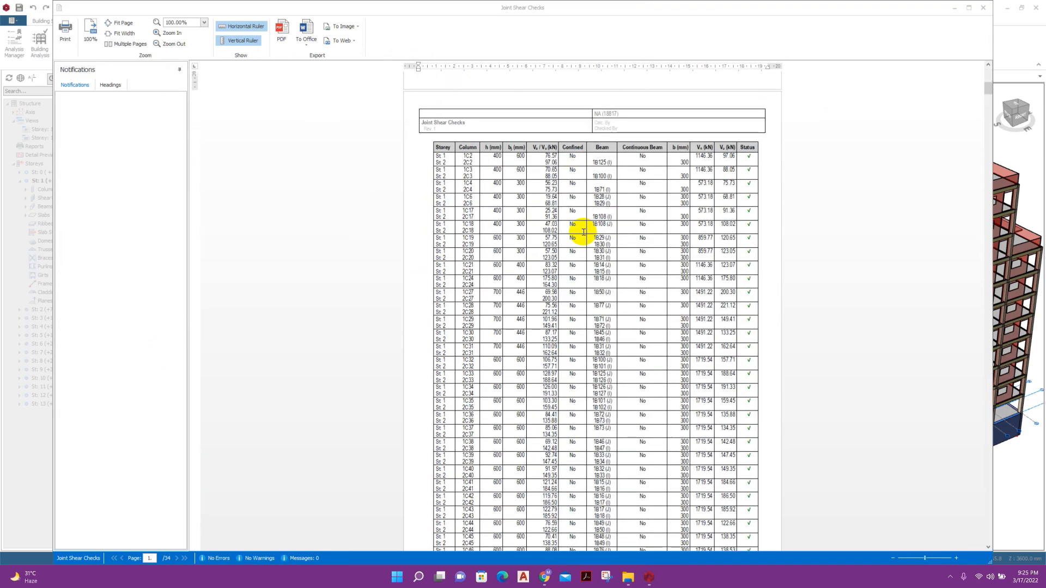
scroll(706, 132, down, 1)
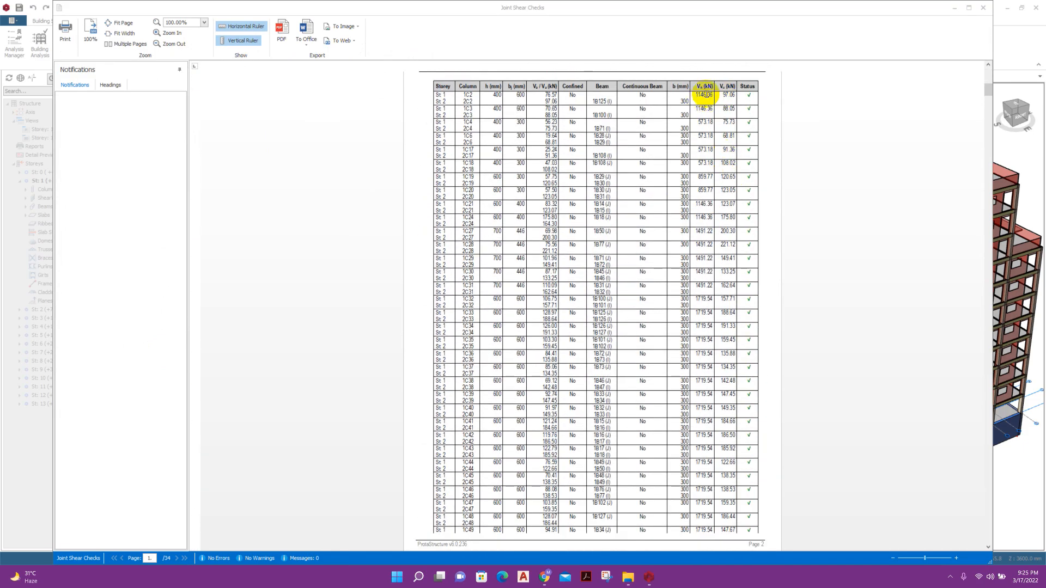
scroll(705, 294, down, 20)
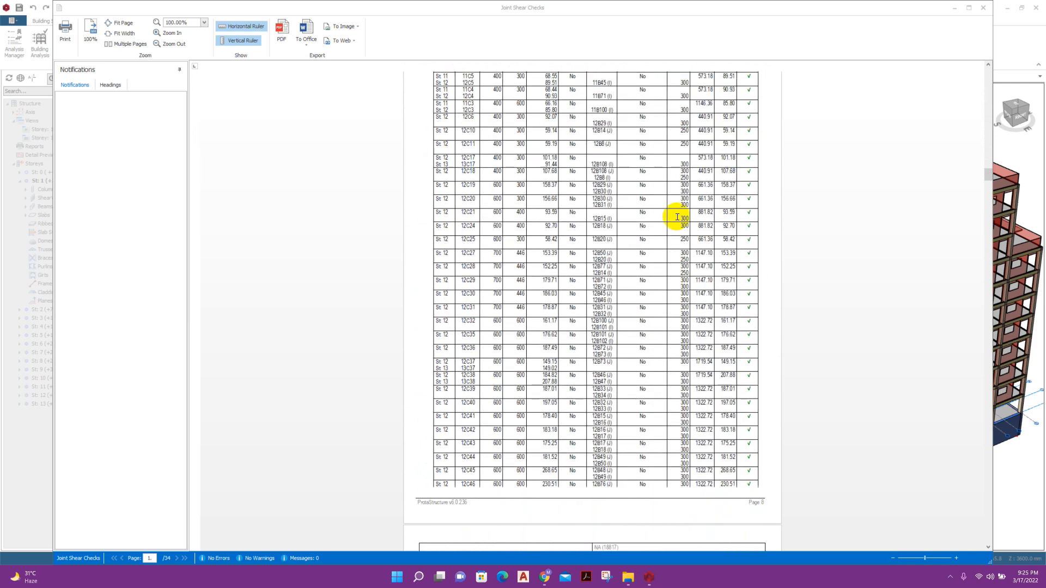
key(Escape)
click(530, 141)
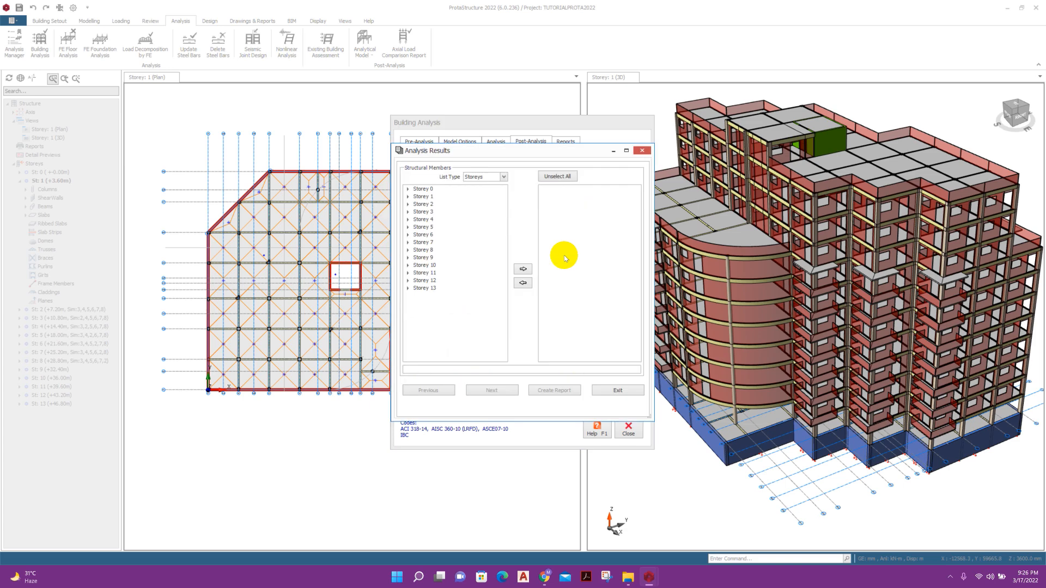
Export the Storey 1 column results to StructuralMemberResults.csv, then close Excel and Analysis Results.
click(408, 196)
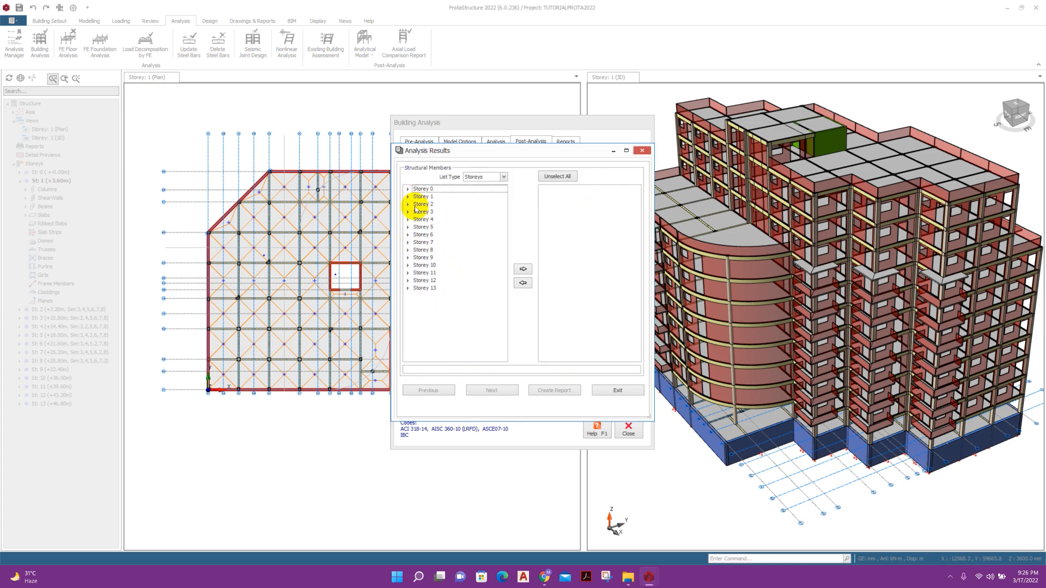
click(428, 204)
click(523, 269)
click(504, 390)
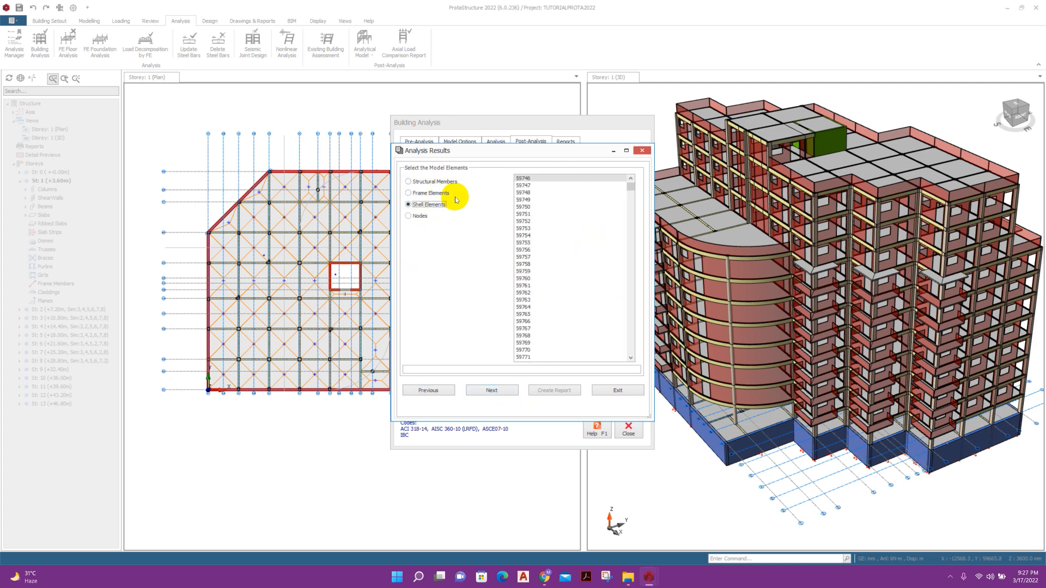
click(501, 390)
click(554, 390)
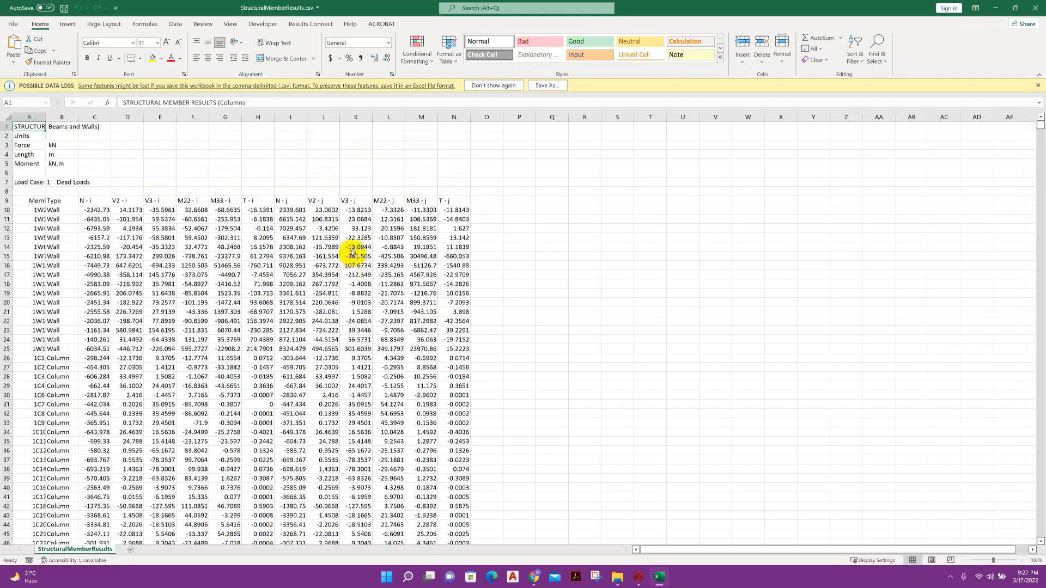
click(1035, 7)
click(643, 153)
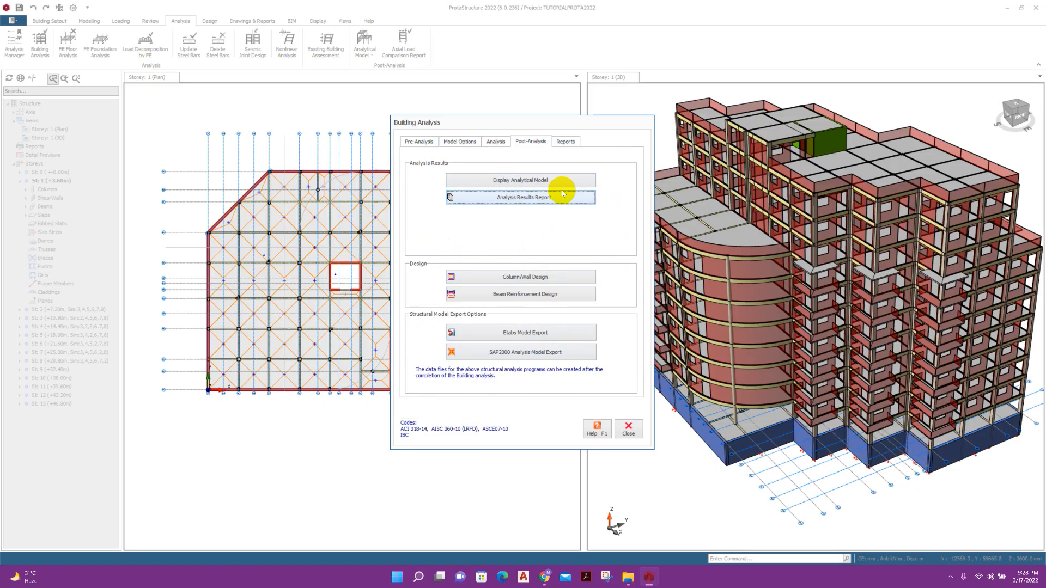
Run Column Design (Batch Mode) for all storeys with Re-select All Bars.
click(543, 280)
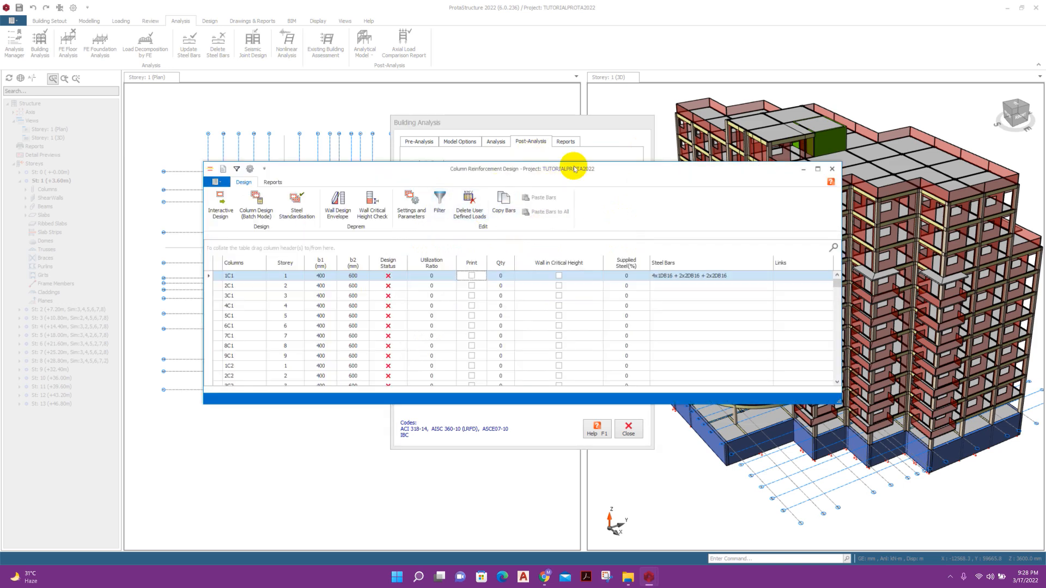
drag(575, 160, 595, 10)
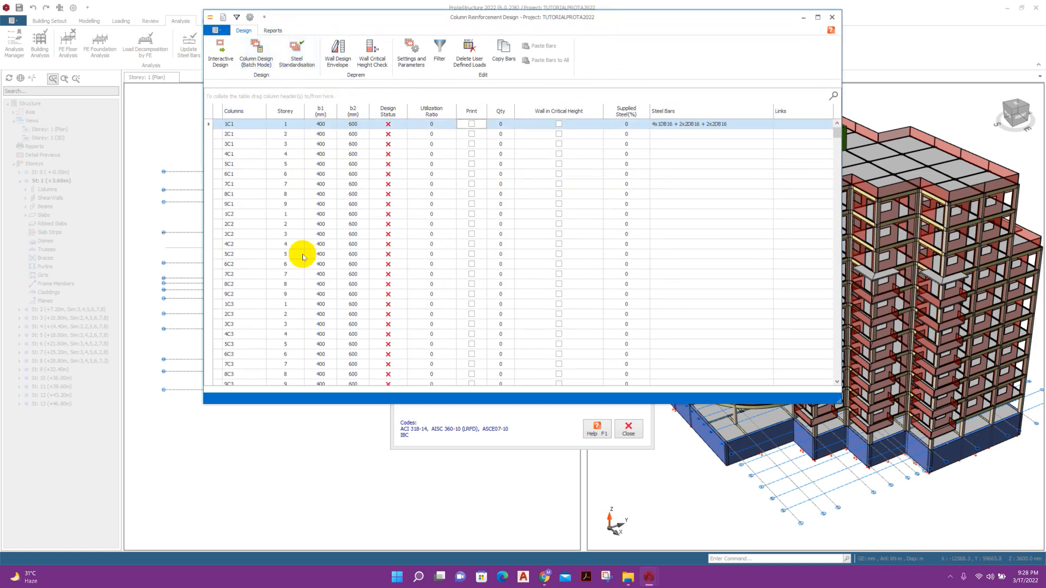
click(257, 50)
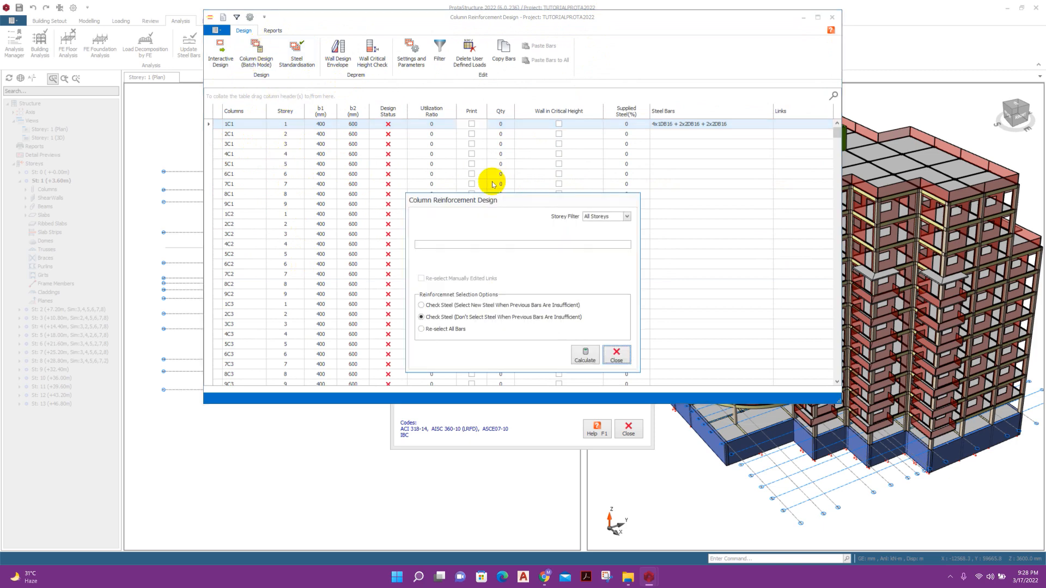
click(455, 329)
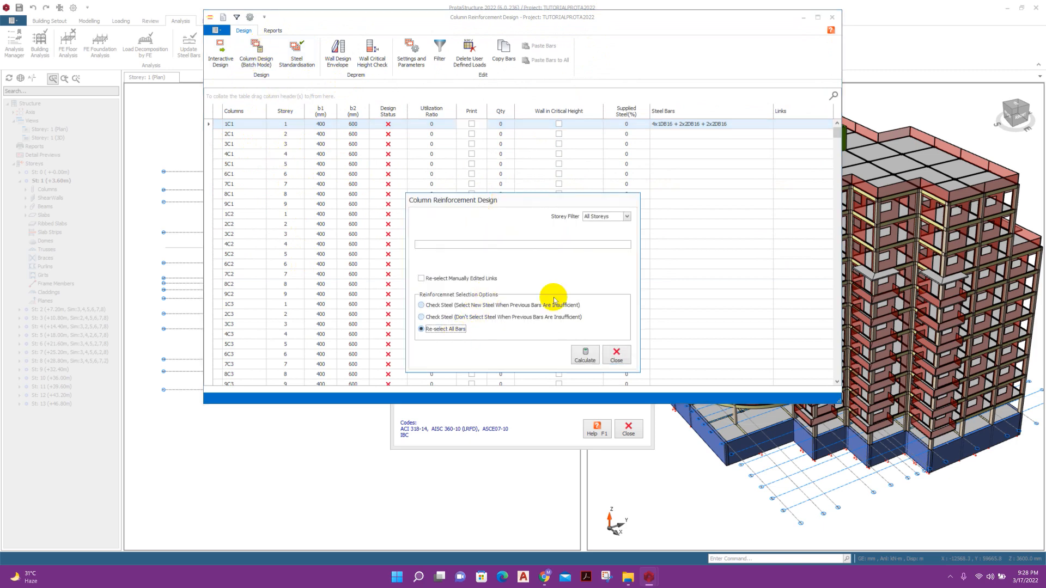
click(584, 356)
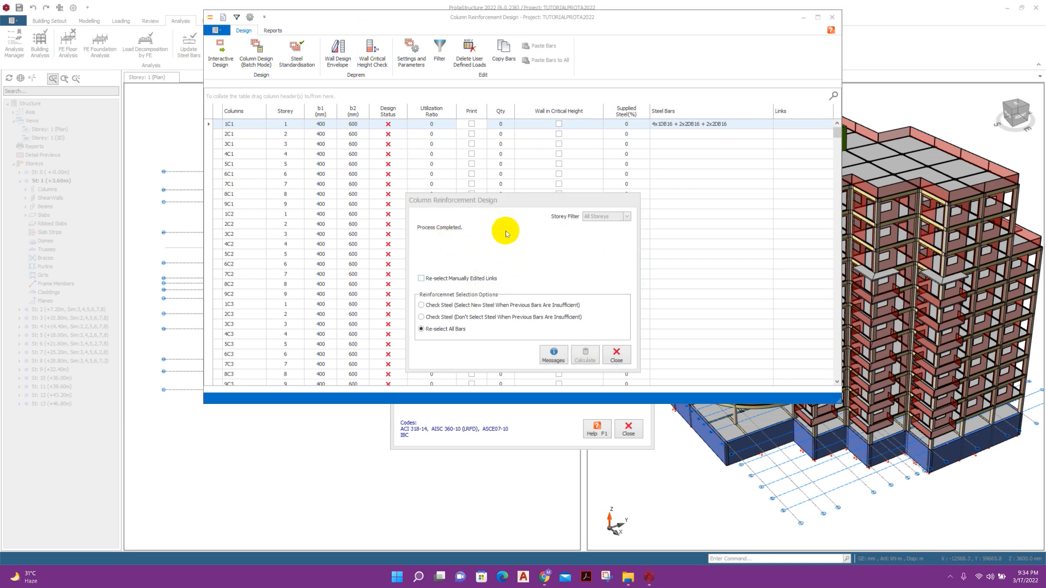
Dismiss the Process Completed message and scroll through the column design results.
click(616, 356)
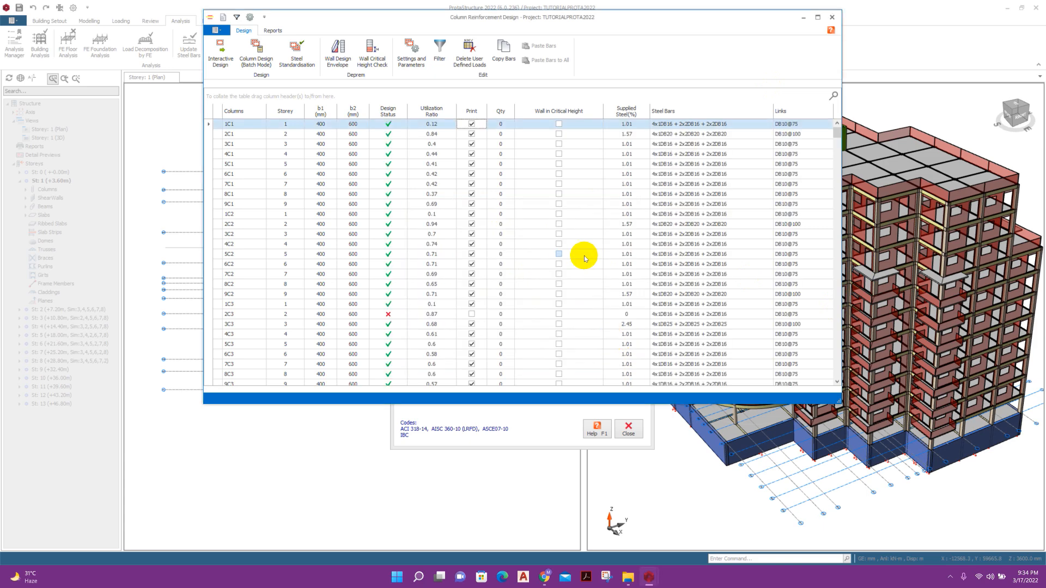
scroll(390, 228, down, 20)
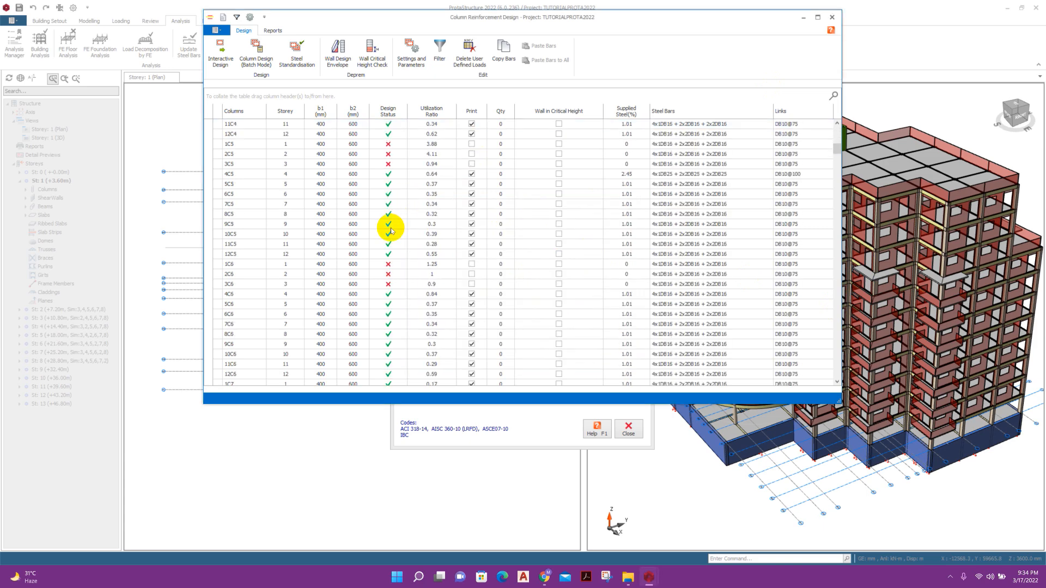
scroll(474, 210, up, 20)
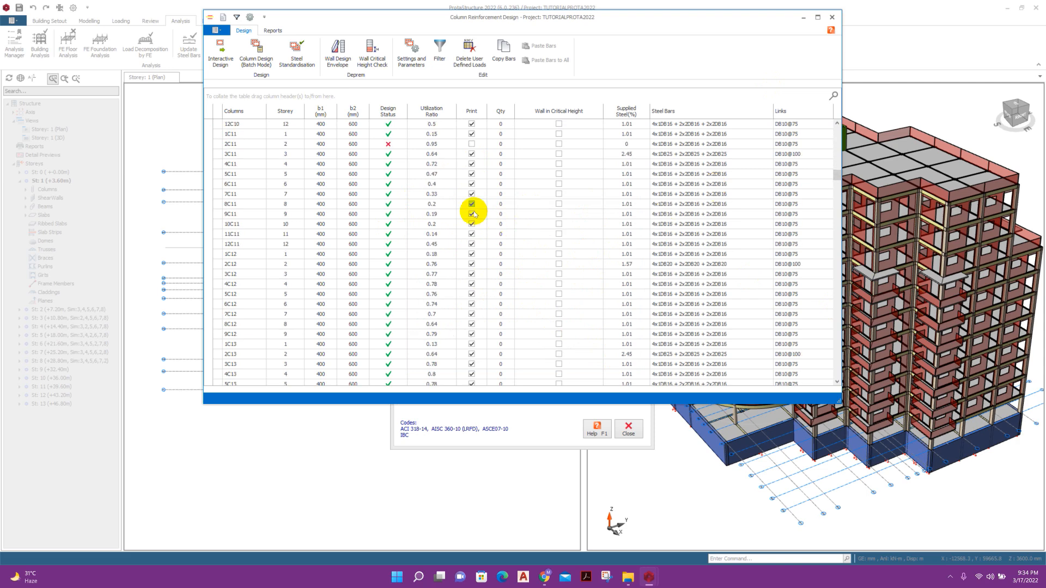
scroll(400, 154, up, 5)
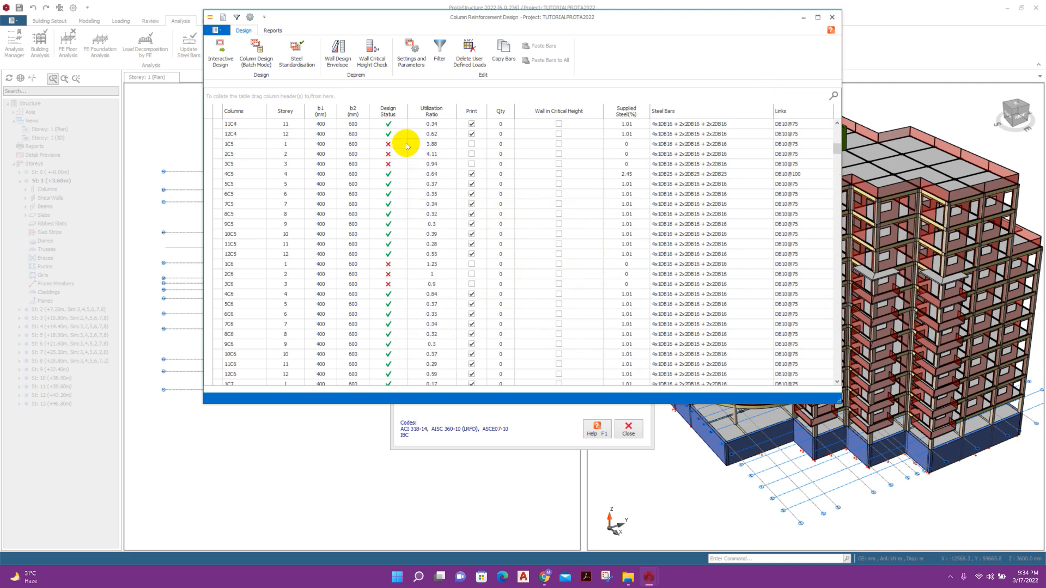
Compare columns 1C5, 2C5 and 3C5, and open Interactive Design for failing column 1C5.
click(264, 146)
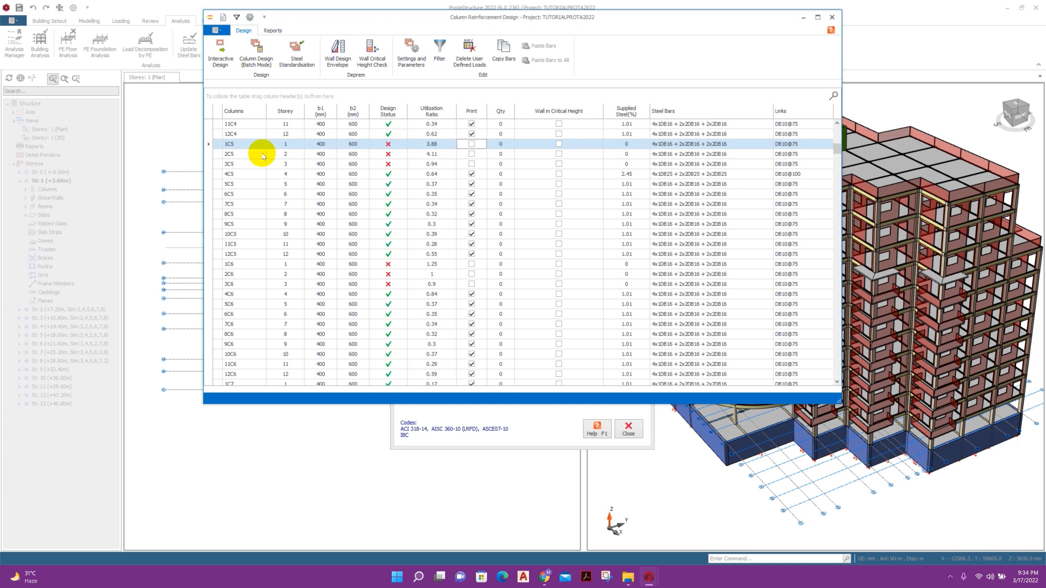
click(229, 155)
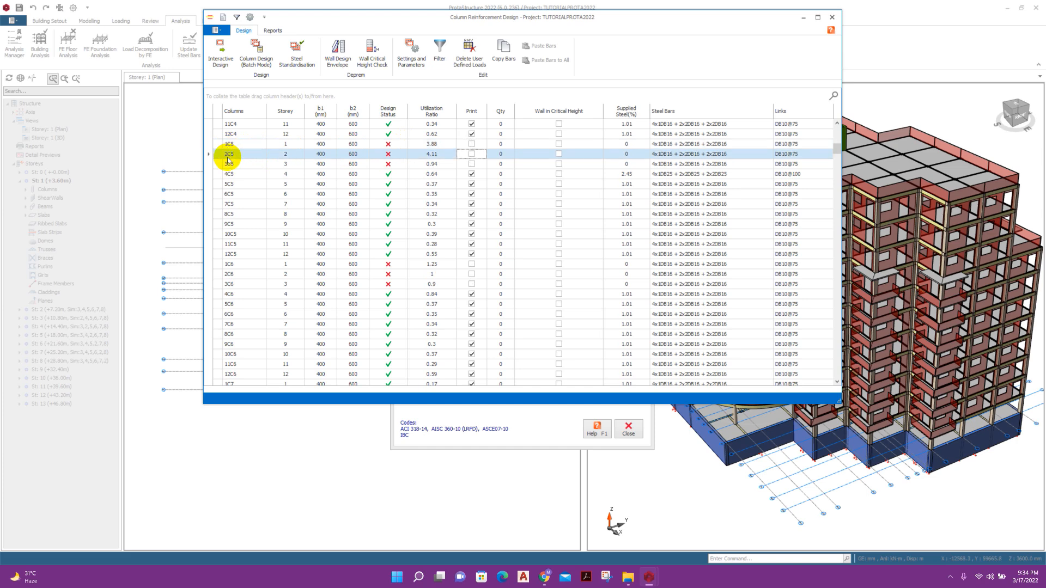
click(231, 145)
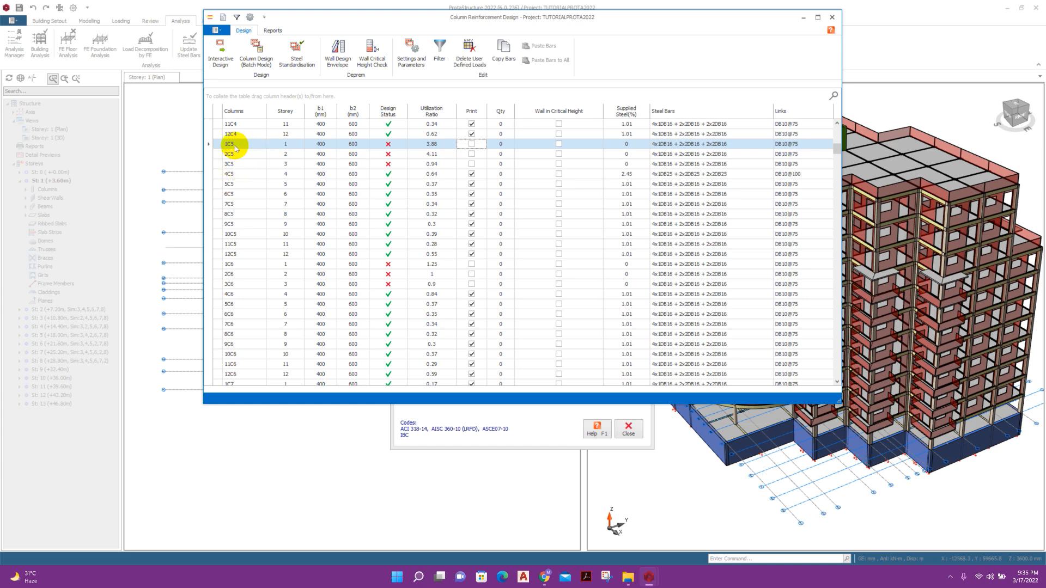
click(259, 166)
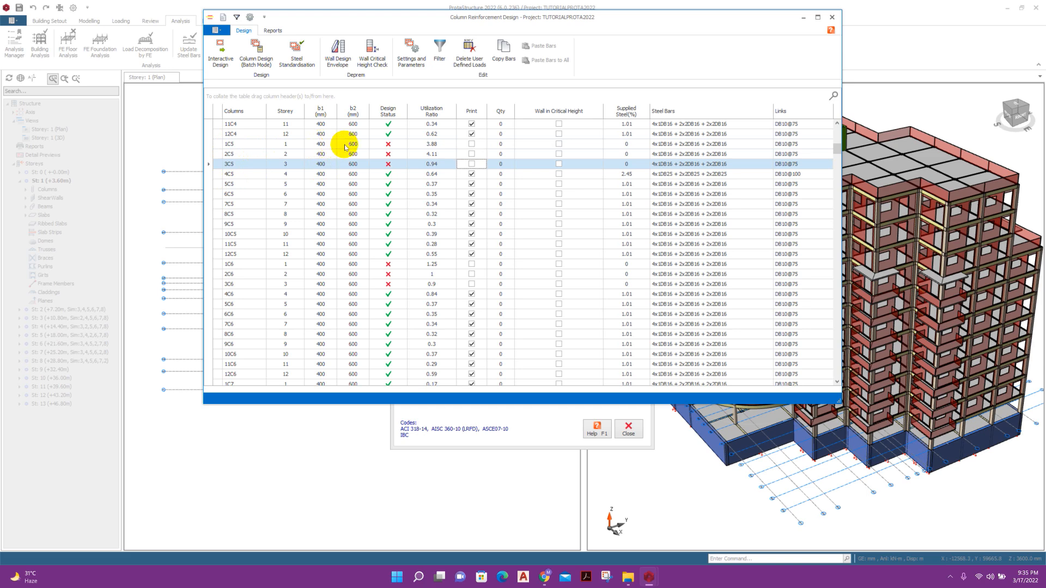
click(320, 144)
click(325, 155)
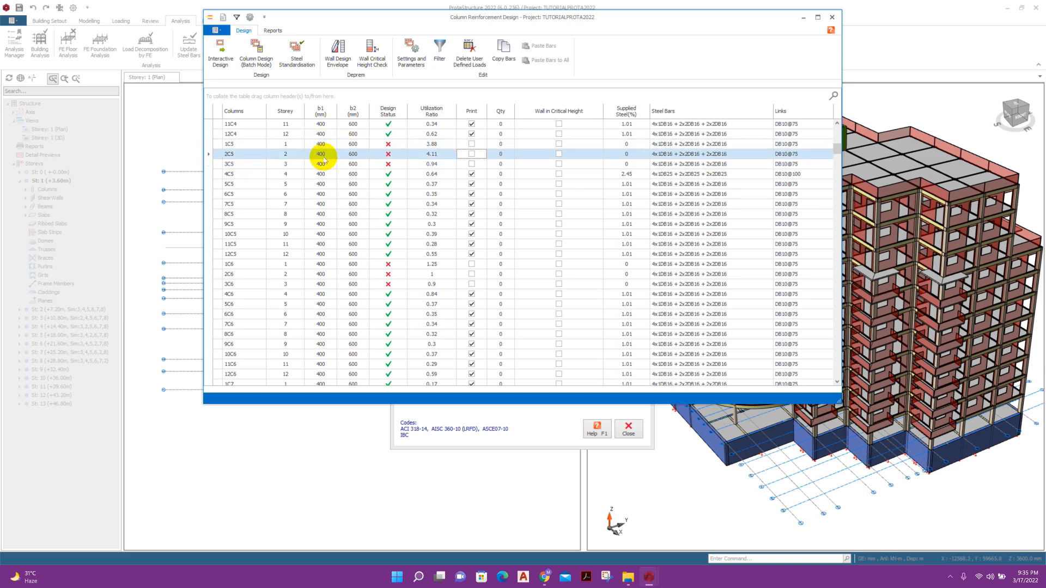
click(321, 145)
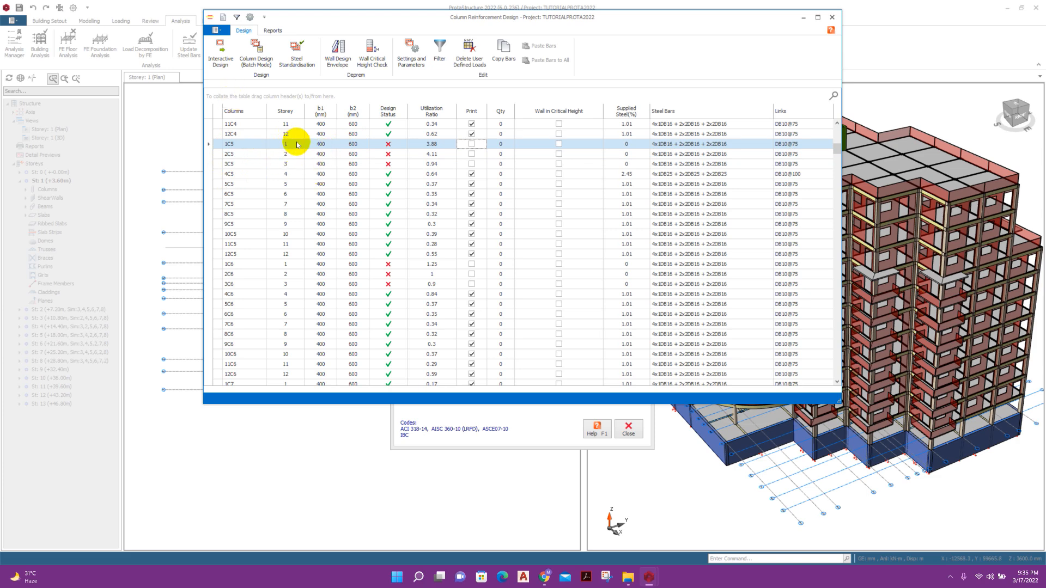
click(224, 56)
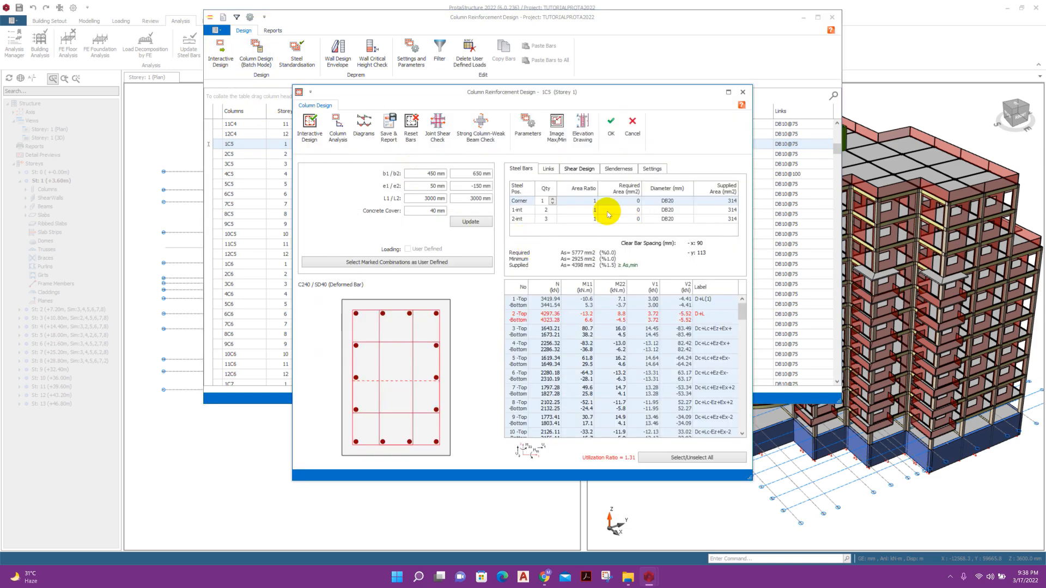
Add intermediate bars to 1C5 and set its link spacing to 100 mm.
click(552, 216)
click(553, 208)
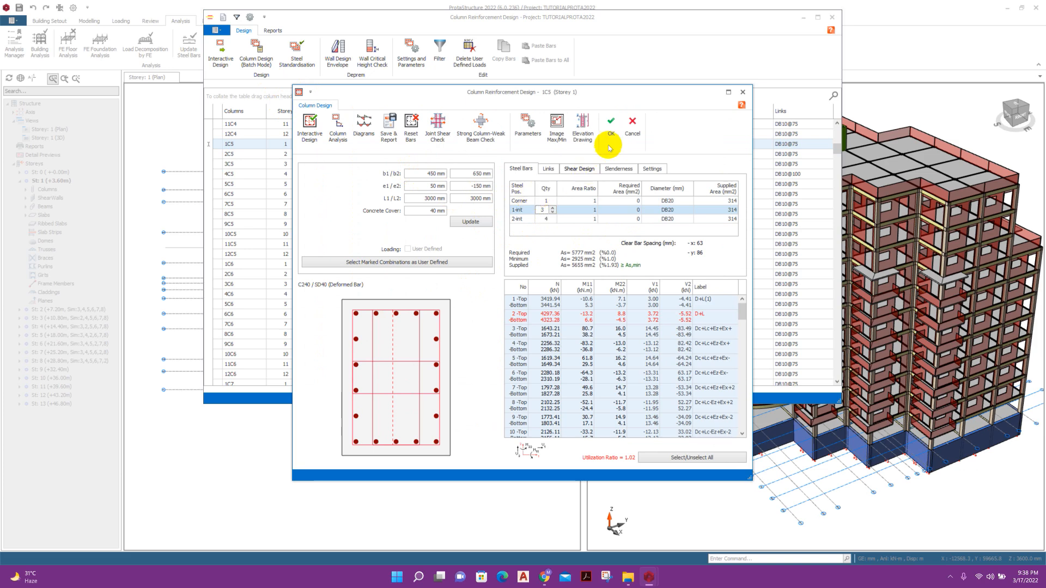
click(552, 169)
click(581, 170)
click(628, 168)
click(588, 166)
click(724, 192)
click(715, 203)
text(100)
click(713, 218)
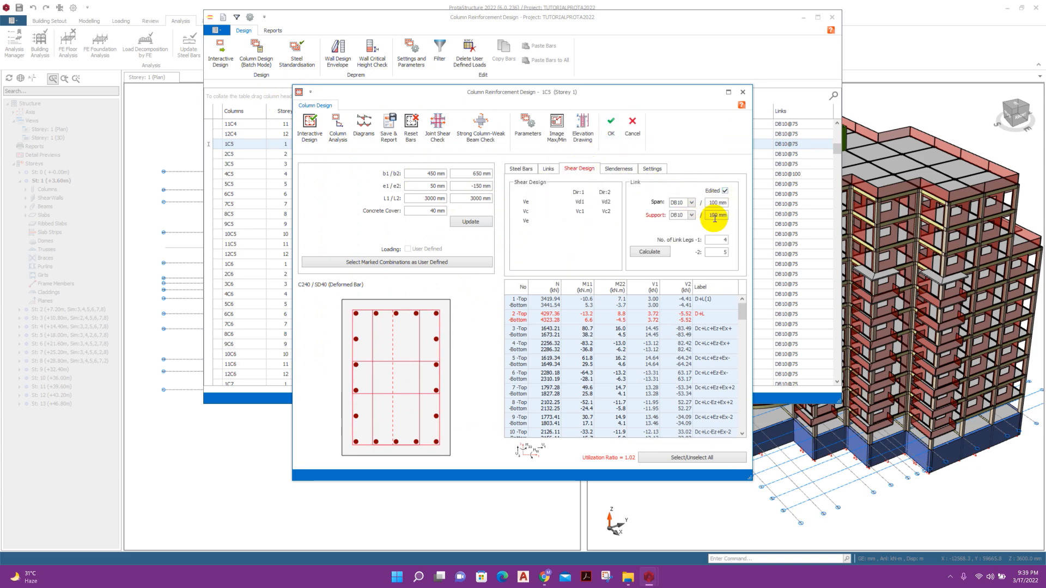
click(649, 252)
click(618, 168)
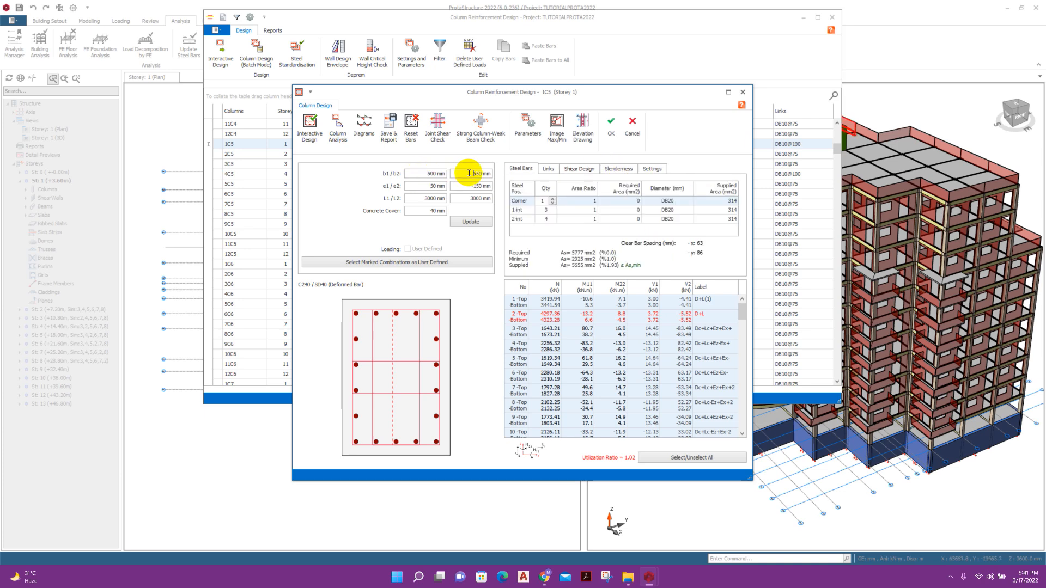
Resize 1C5 to 500×700 mm with 5 intermediate bars and accept the design.
click(480, 176)
text(700)
click(479, 223)
click(552, 208)
click(553, 218)
text(5)
click(610, 126)
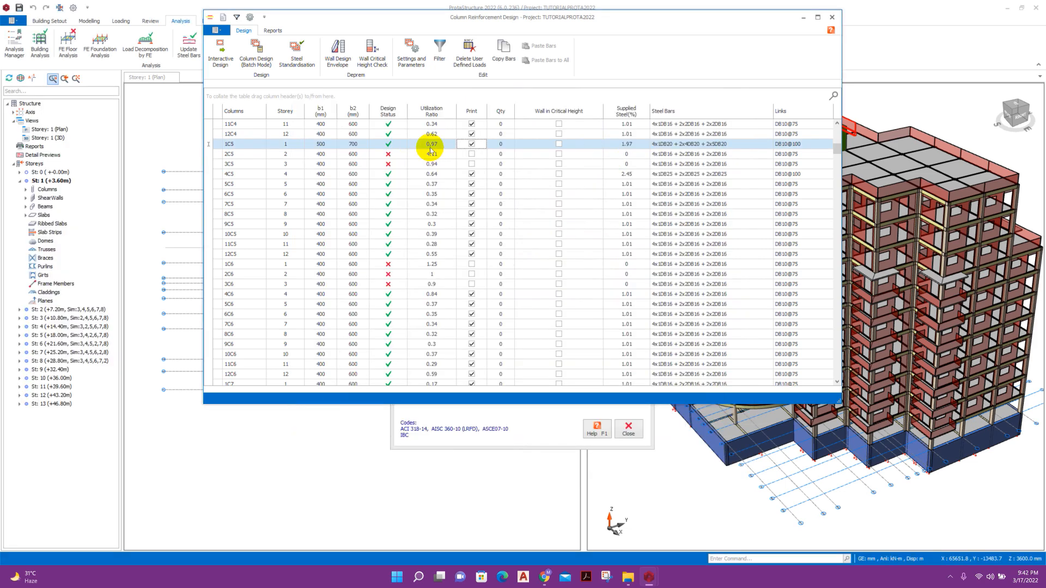
Resize columns 2C5 and 3C5 to 500×700 mm.
click(325, 154)
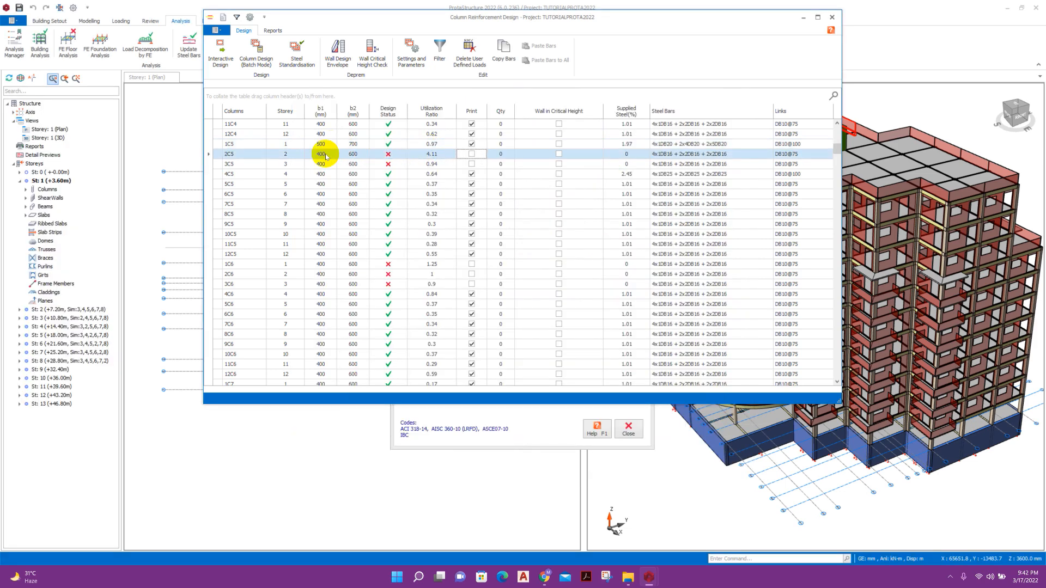
double_click(392, 158)
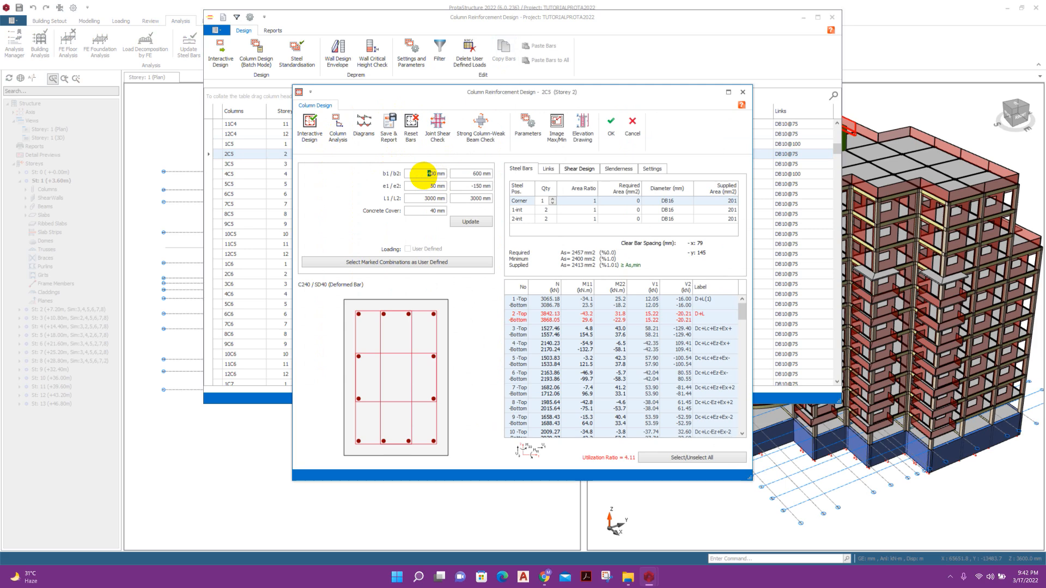
text(5)
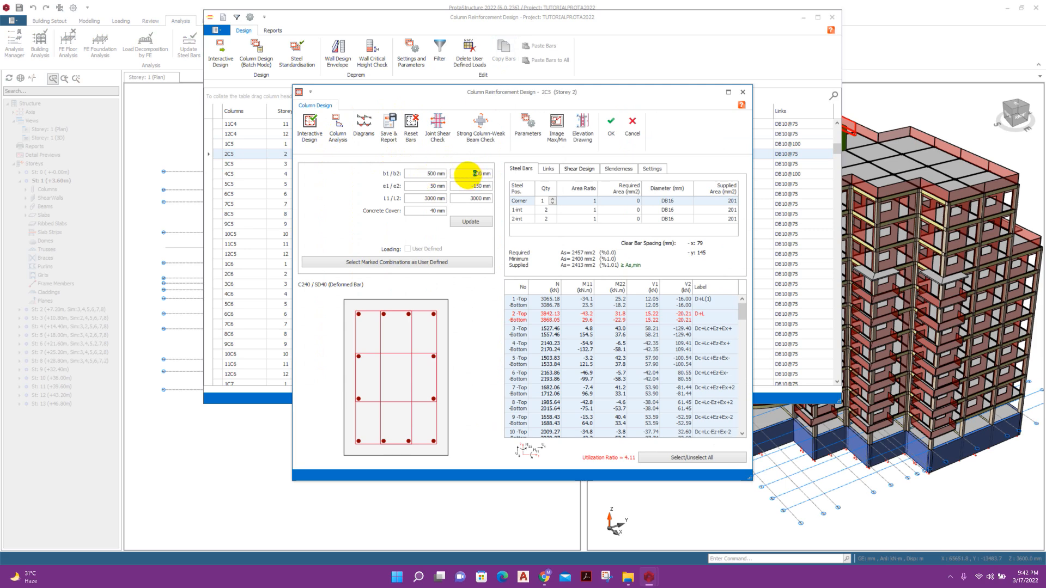
text(7)
click(471, 221)
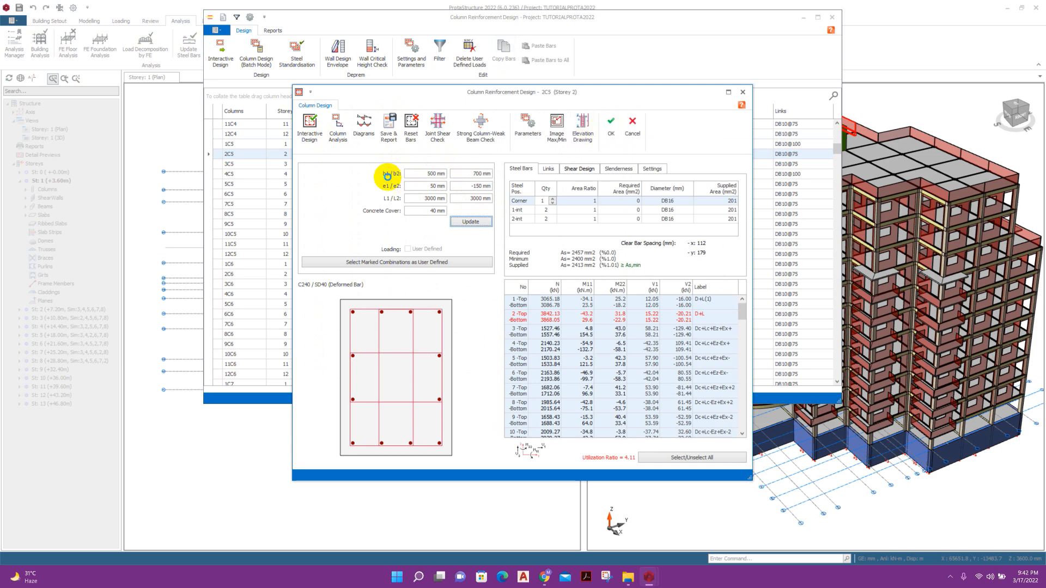
key(Return)
click(323, 164)
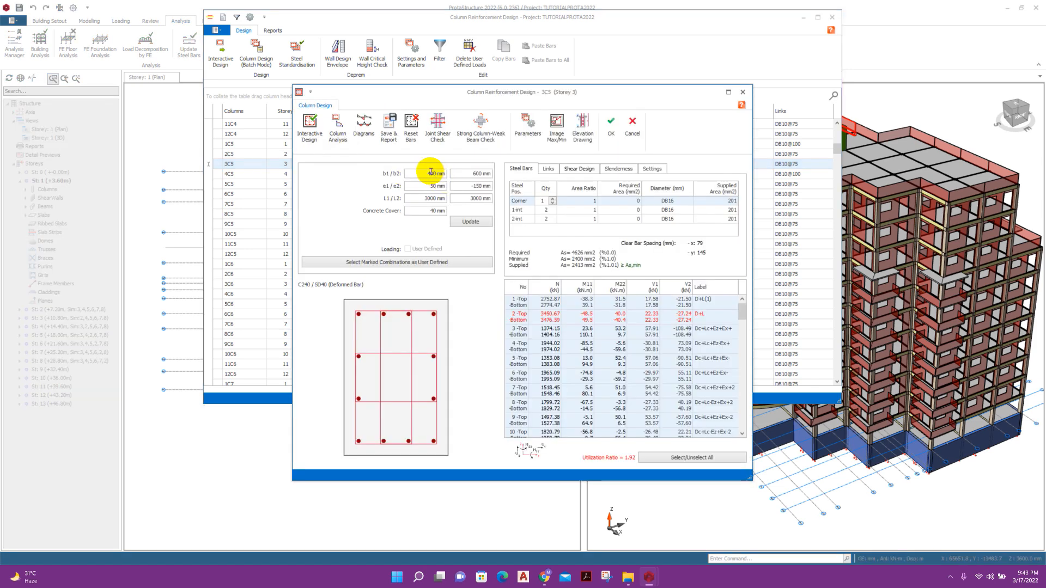
text(5)
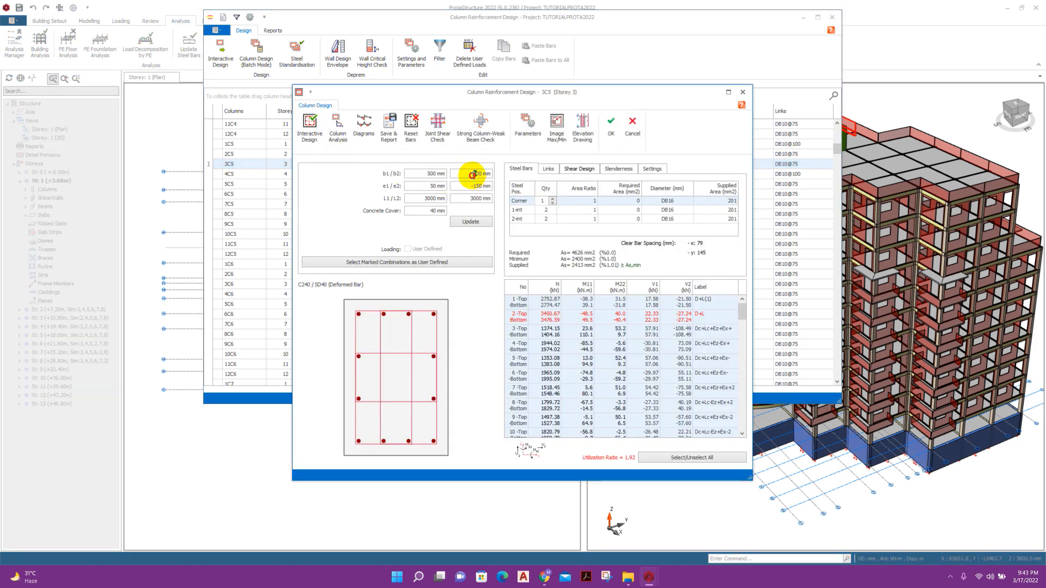
click(470, 220)
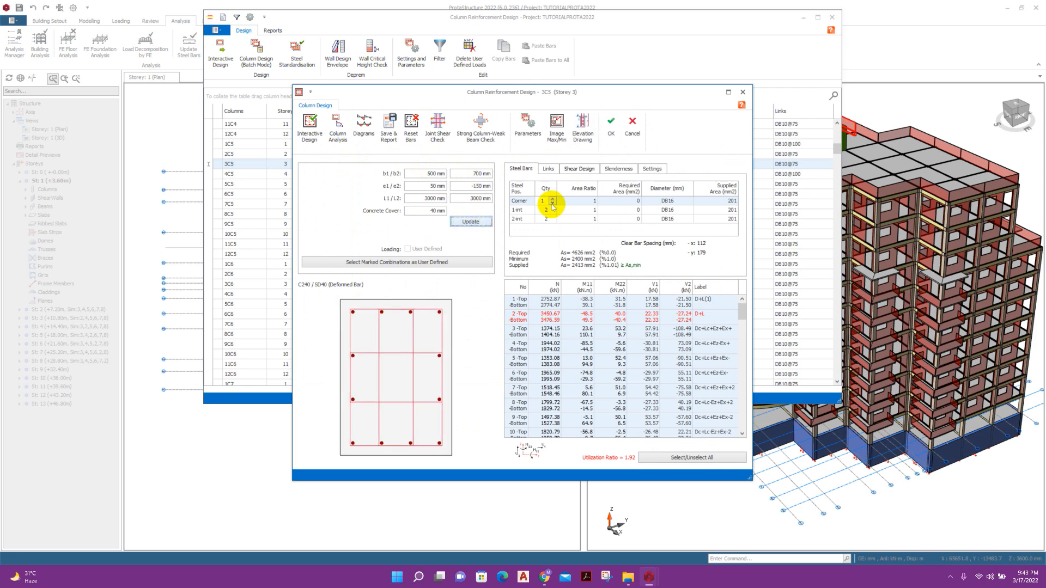
key(Escape)
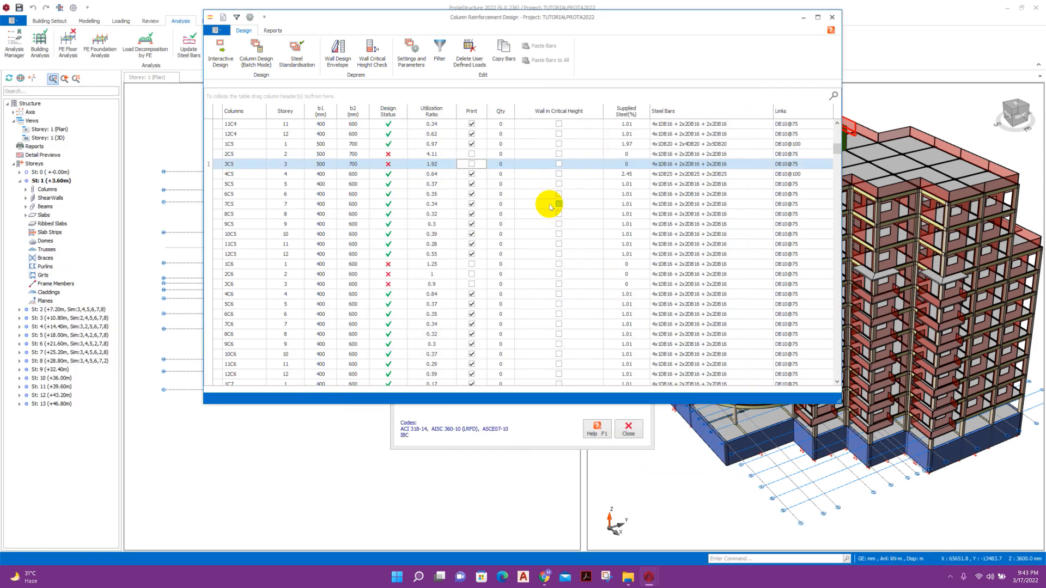
Copy column 1C5's bars onto 2C5 and 3C5, then open the storey beam design table.
click(352, 144)
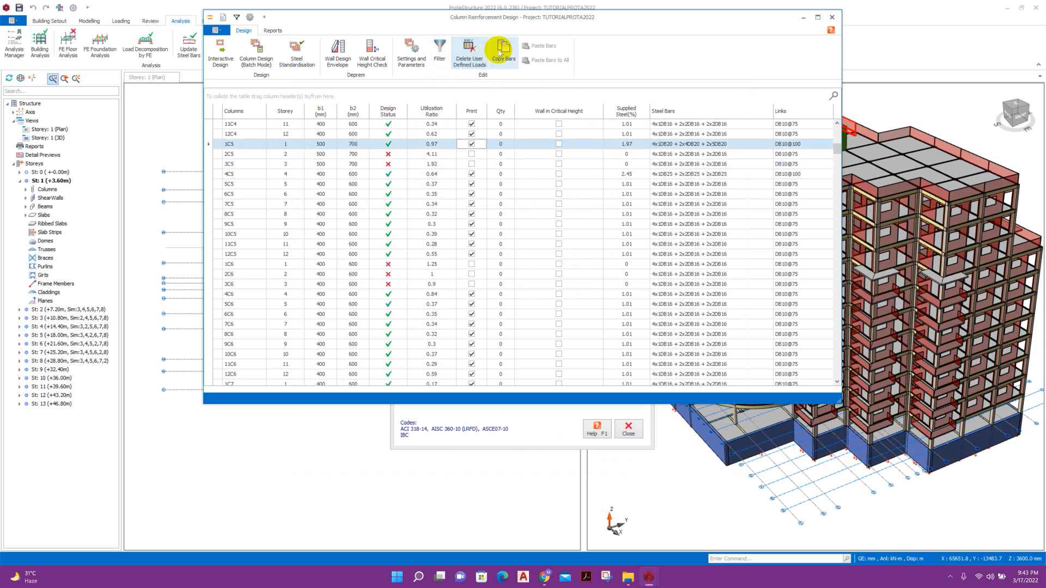
click(499, 52)
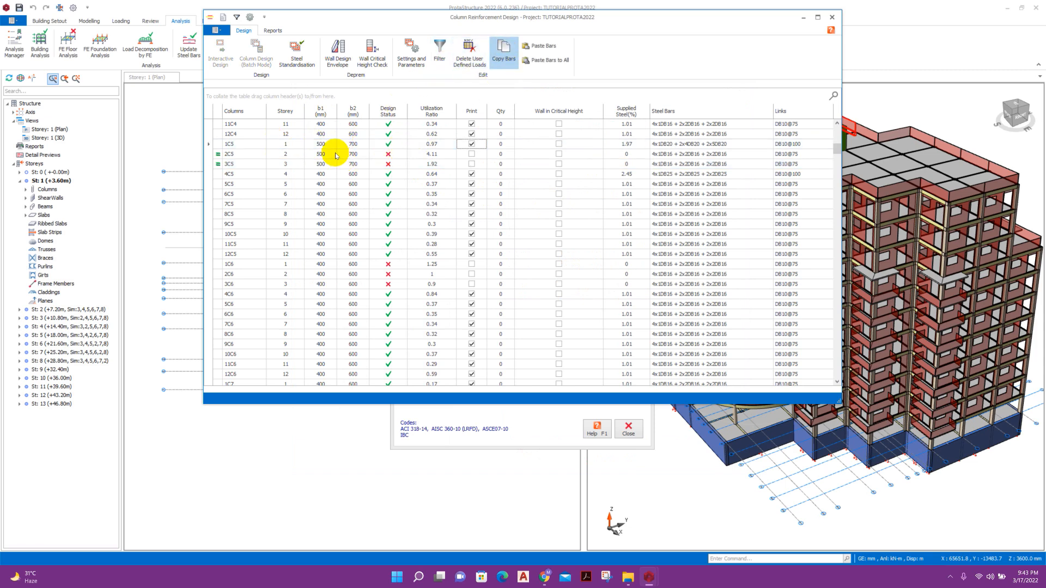
click(253, 154)
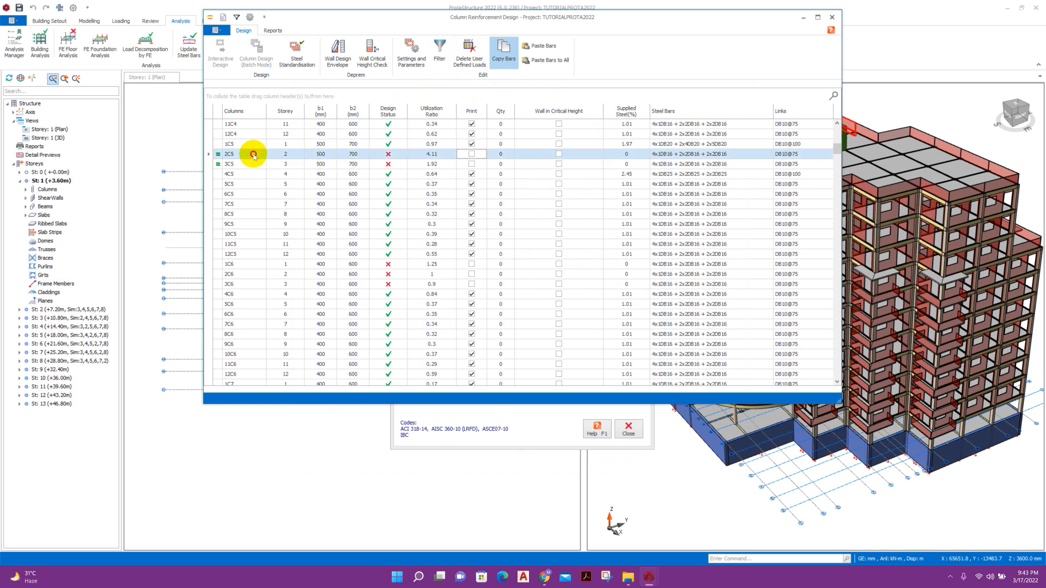
shift+click(254, 164)
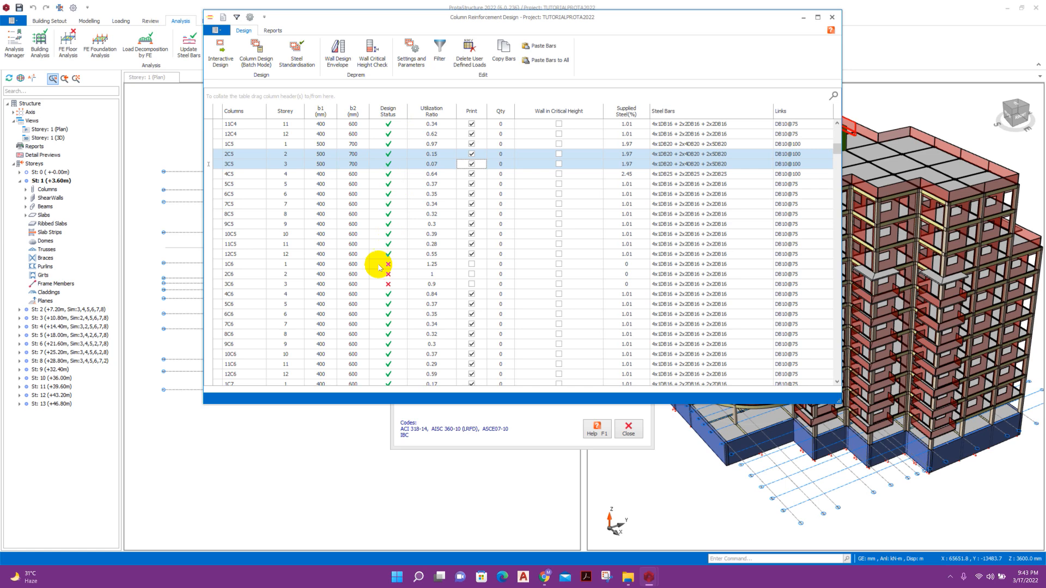
scroll(376, 264, down, 2)
scroll(380, 268, up, 6)
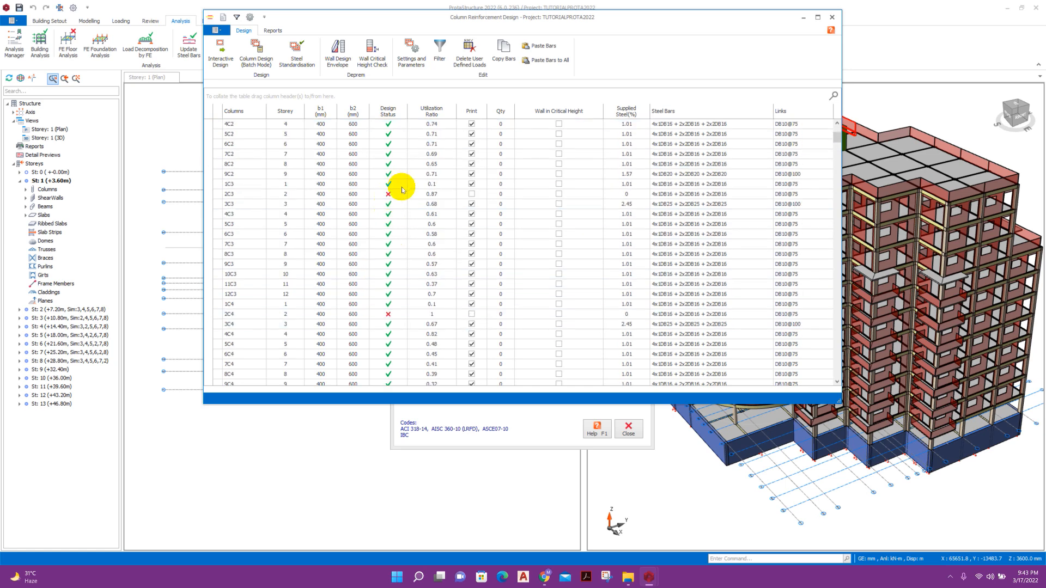
scroll(376, 185, up, 14)
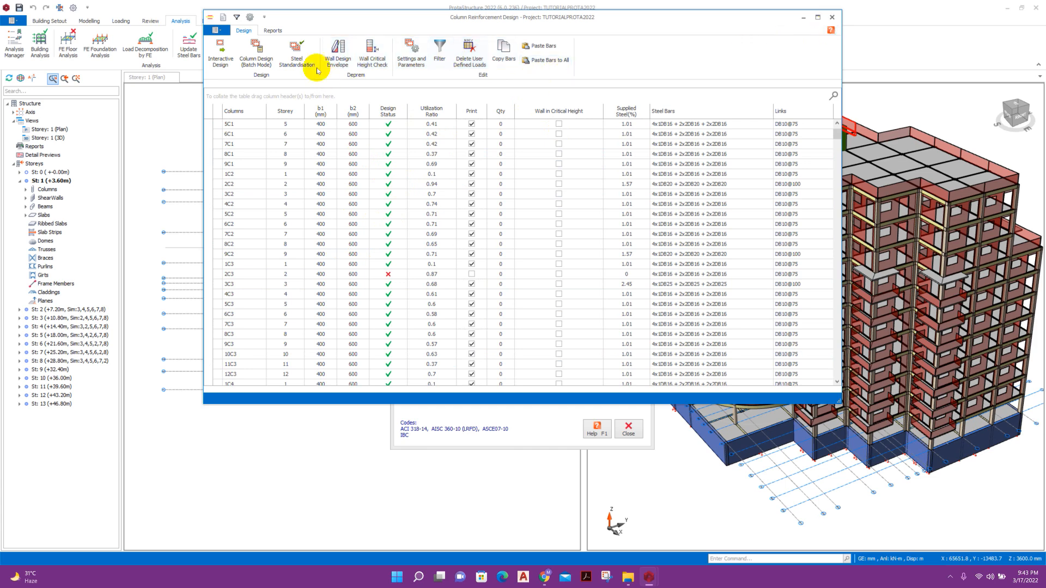
click(830, 17)
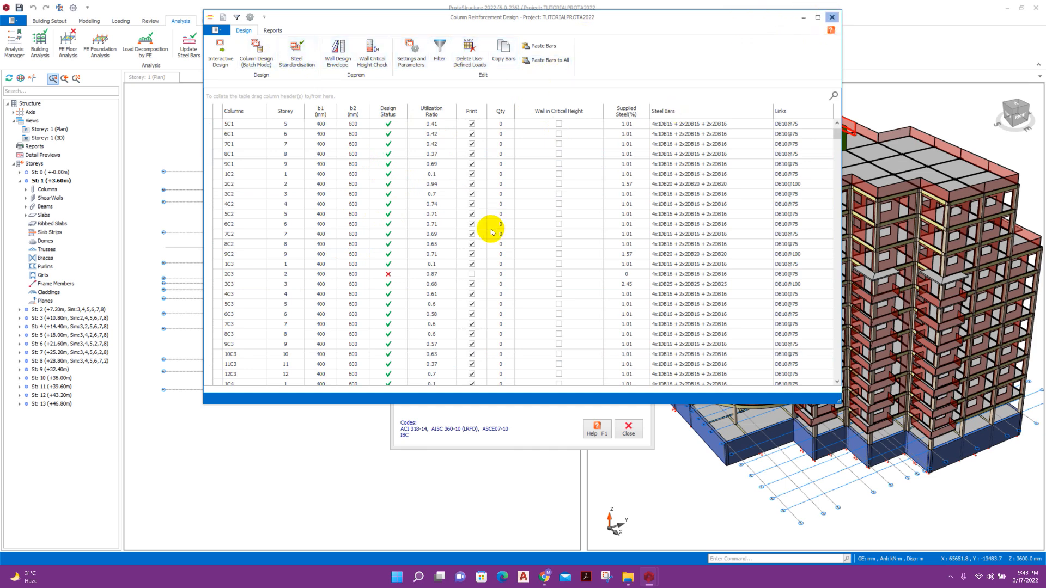
click(506, 296)
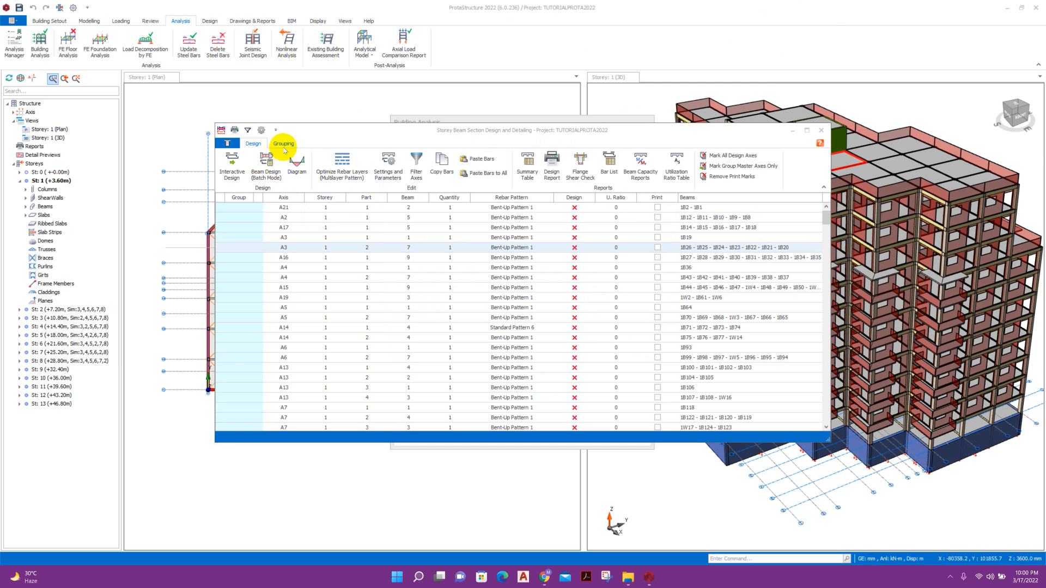
Regroup all beam axes automatically within each floor.
click(284, 144)
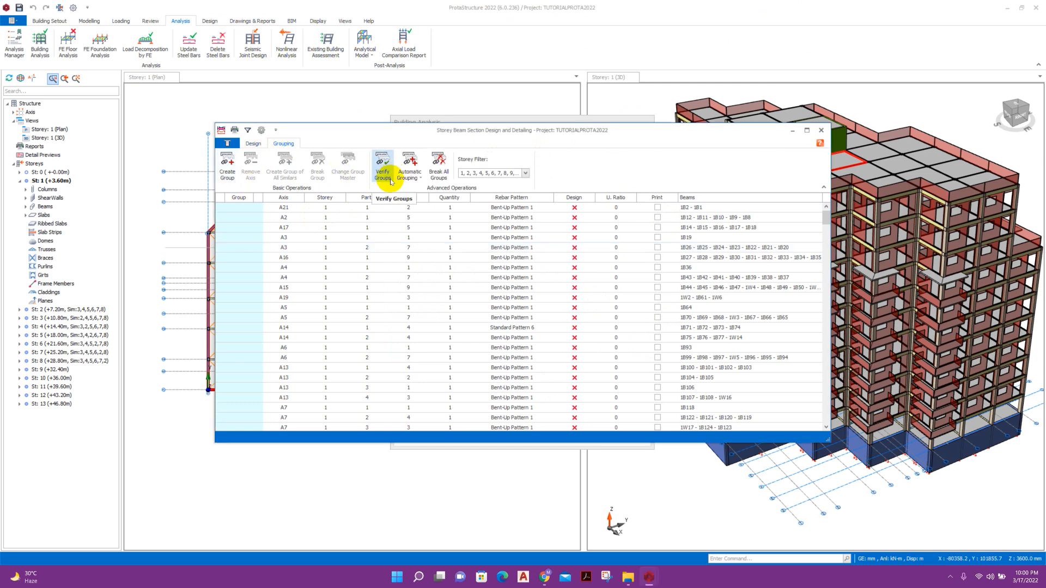
click(411, 176)
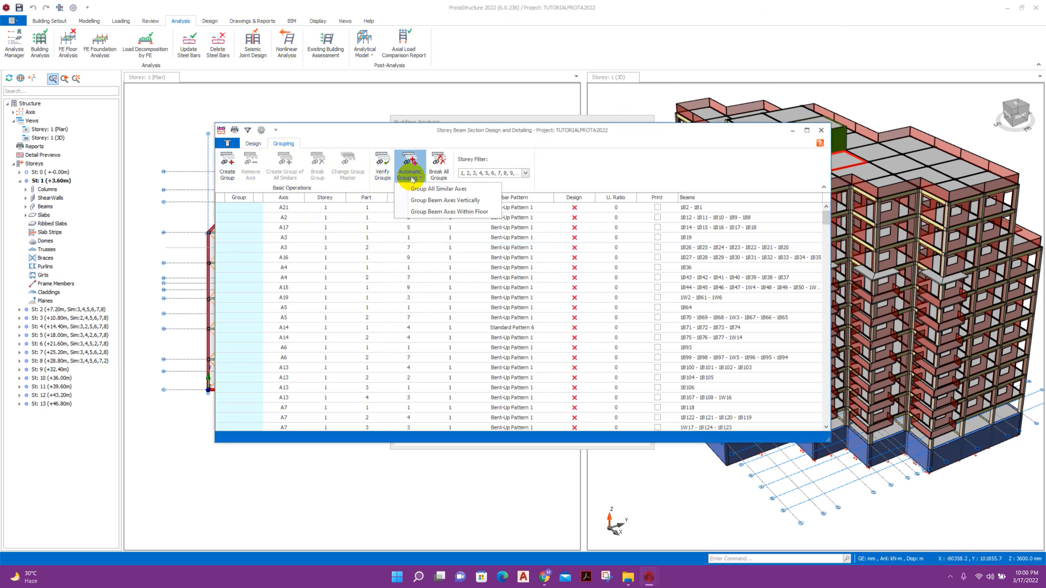
click(473, 213)
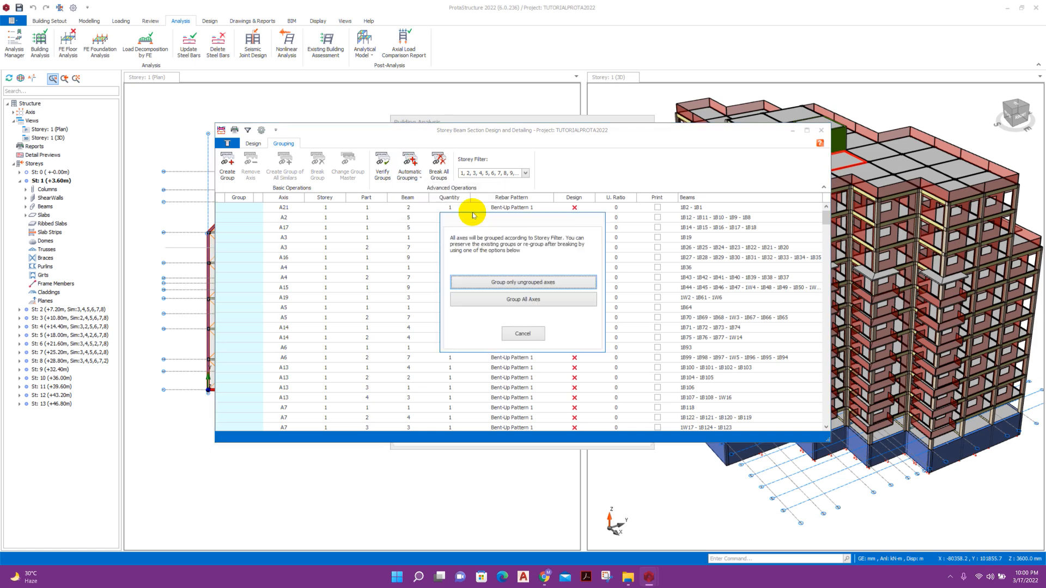
click(512, 297)
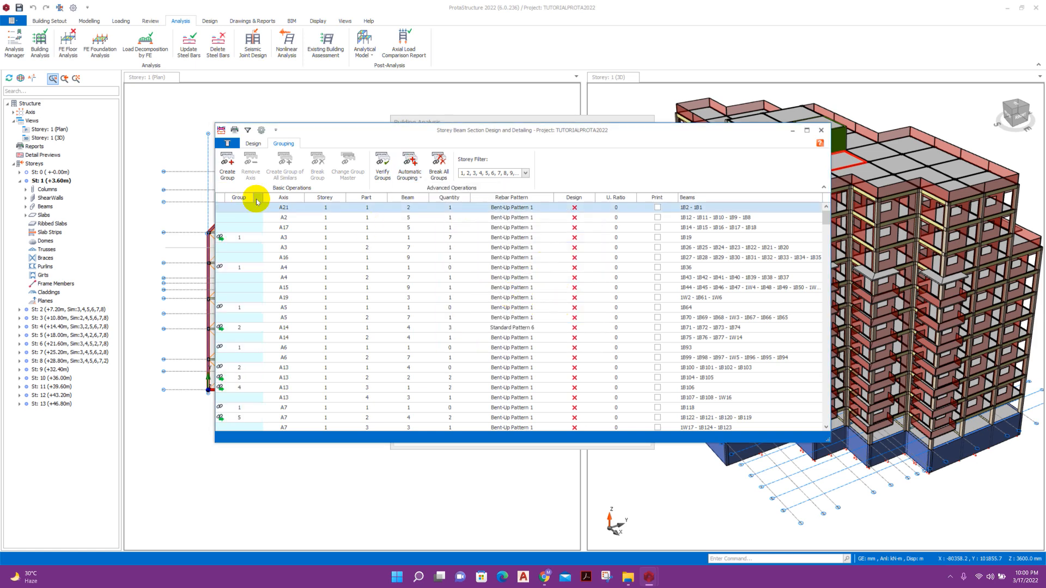
click(260, 145)
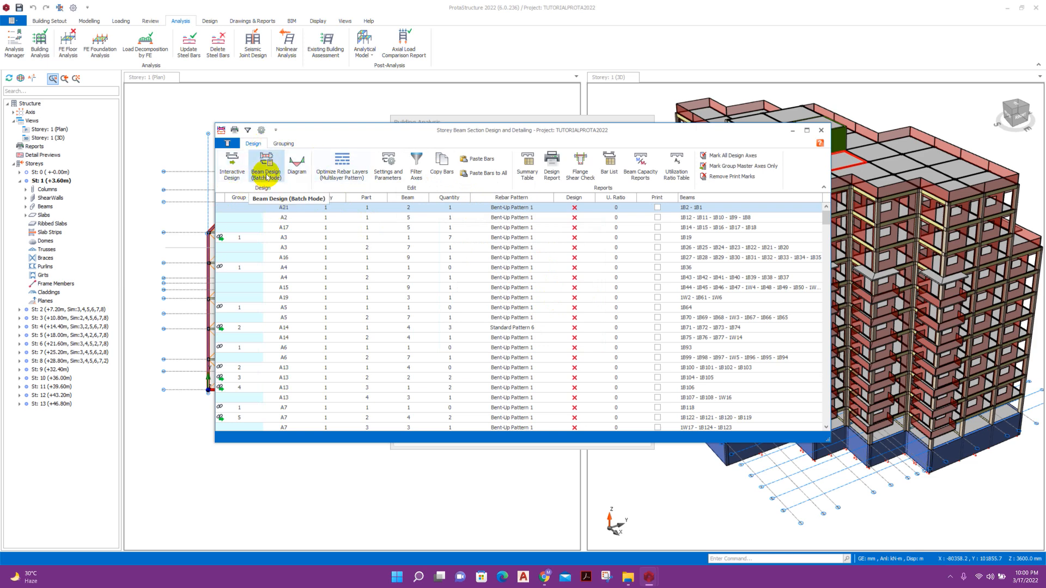
Batch-design storey 2 beams with Re-select All Bars and default rebar patterns, then select row A5.
click(267, 174)
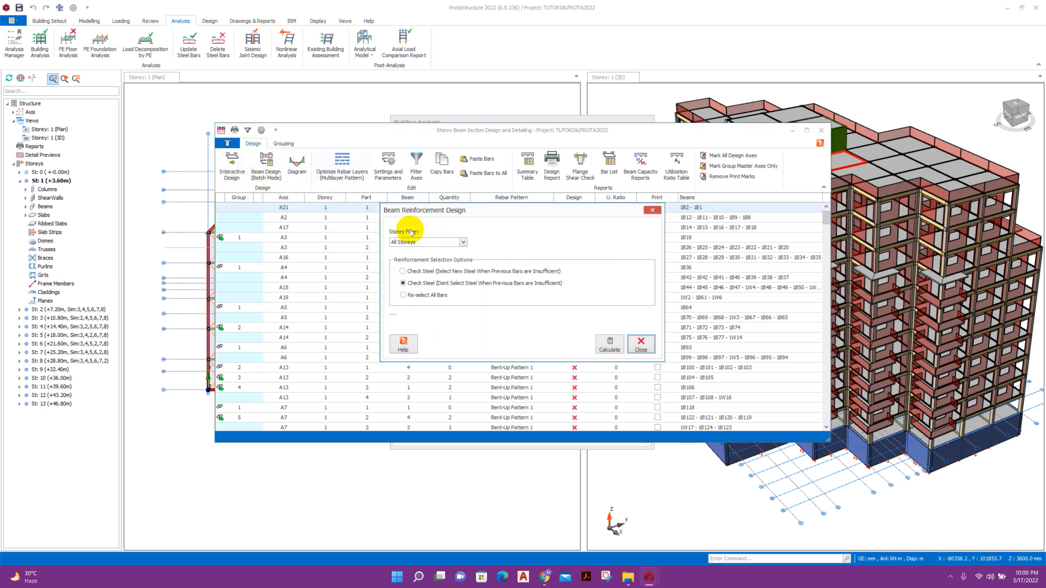
click(417, 294)
click(463, 242)
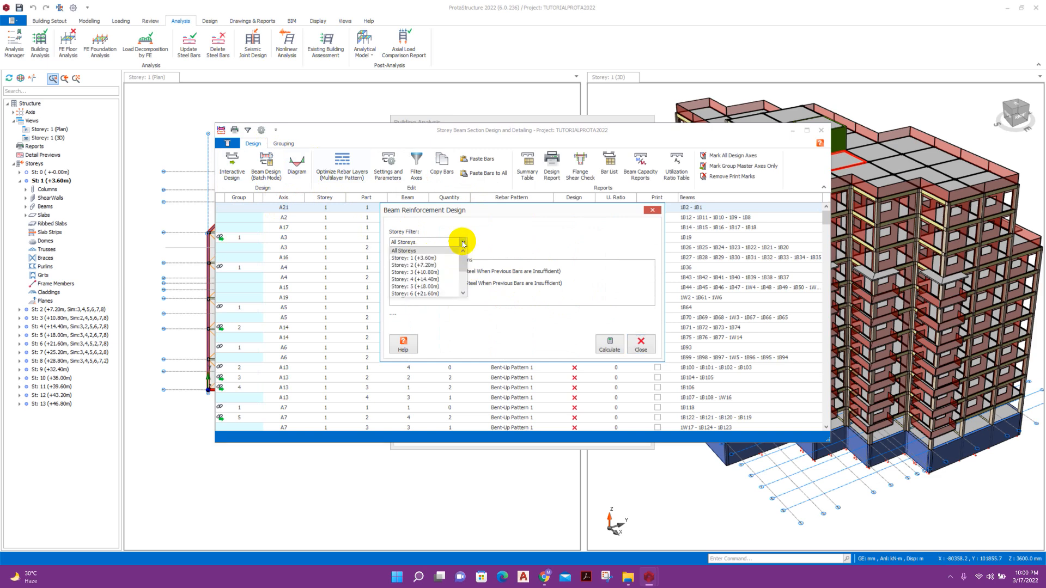
click(431, 266)
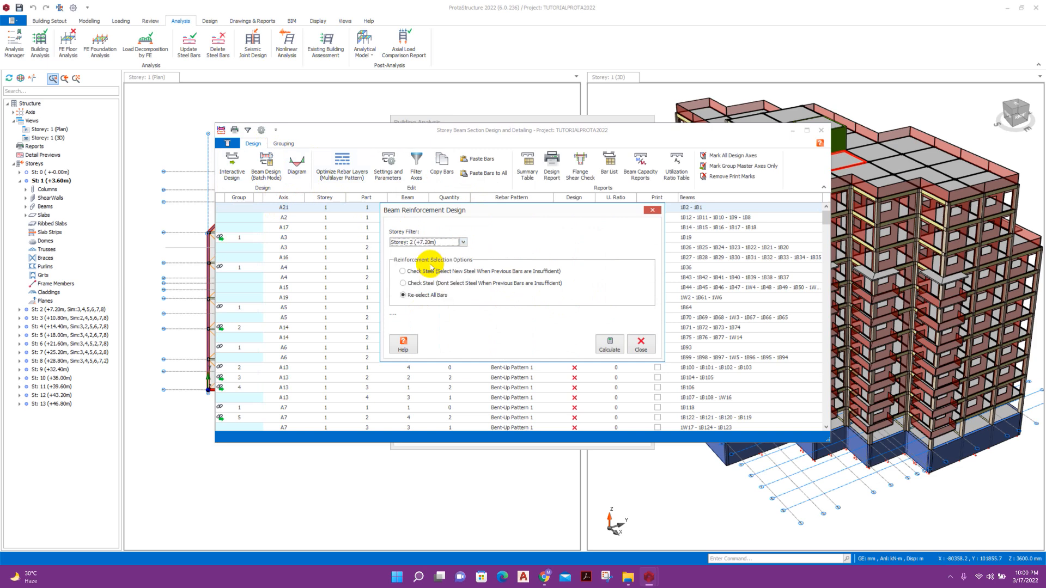
click(610, 344)
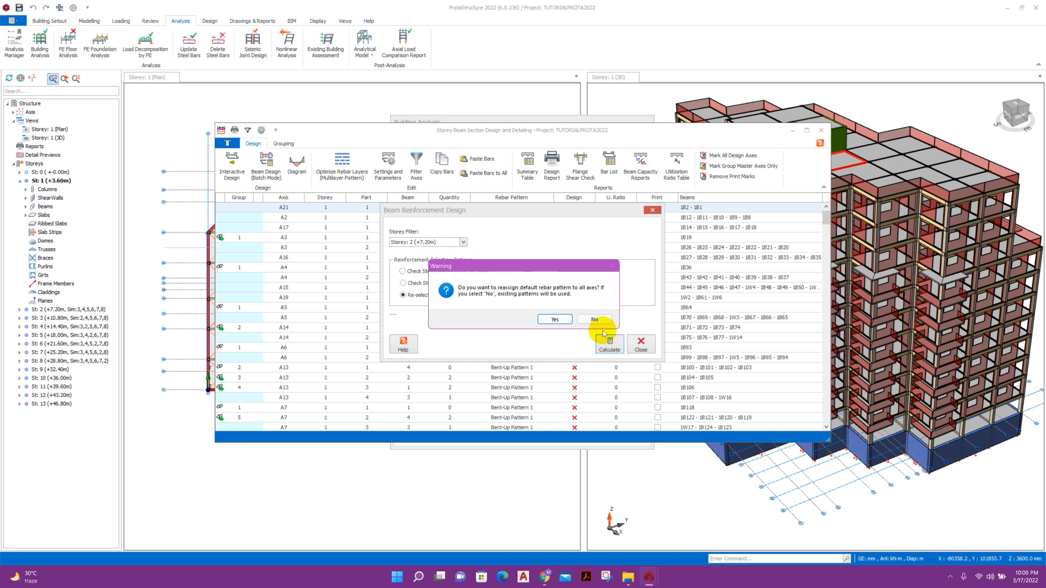
click(555, 320)
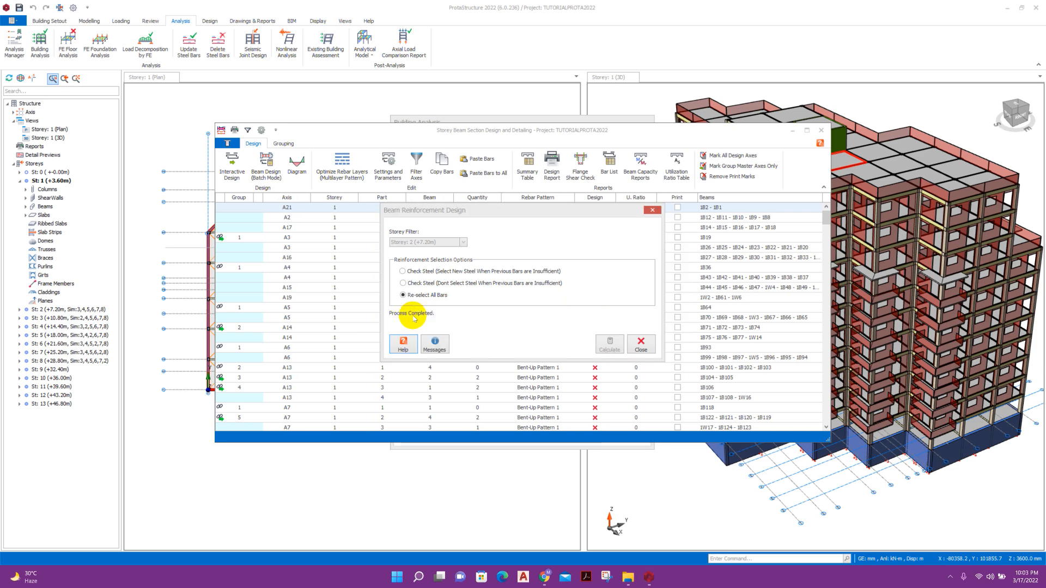
click(641, 348)
scroll(455, 274, down, 1)
scroll(455, 274, down, 5)
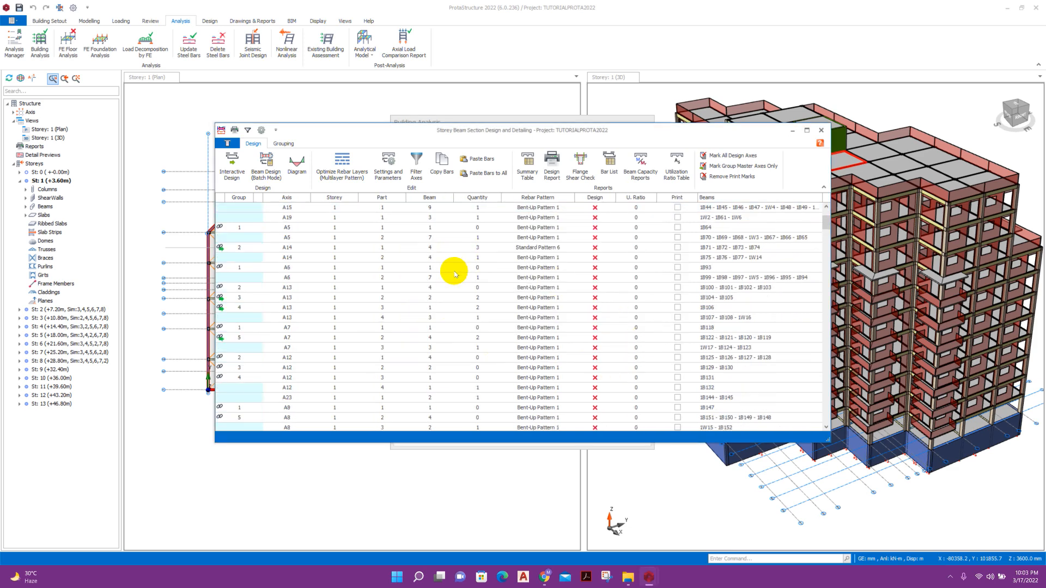
scroll(348, 344, up, 1)
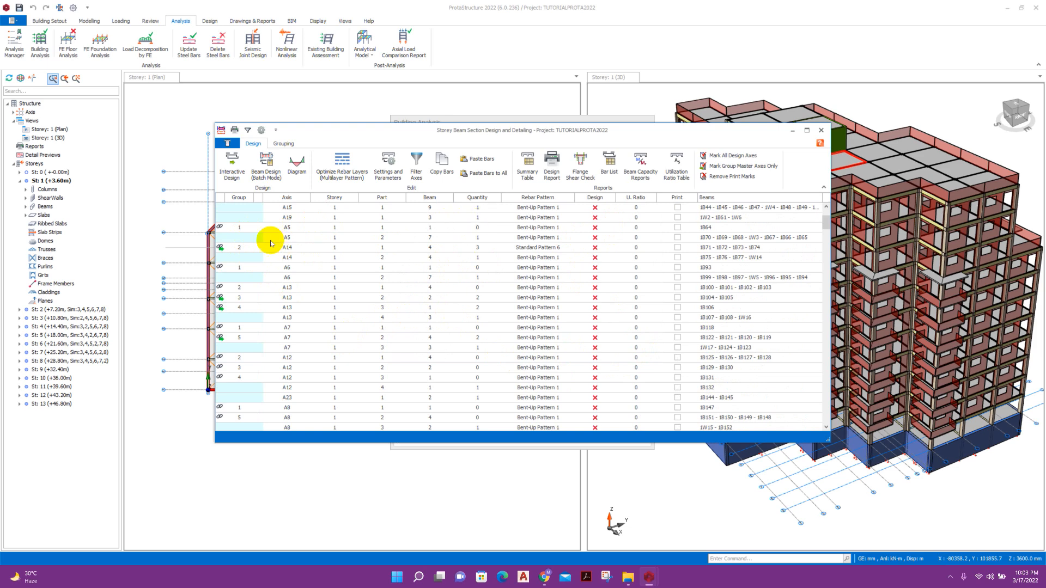
click(523, 228)
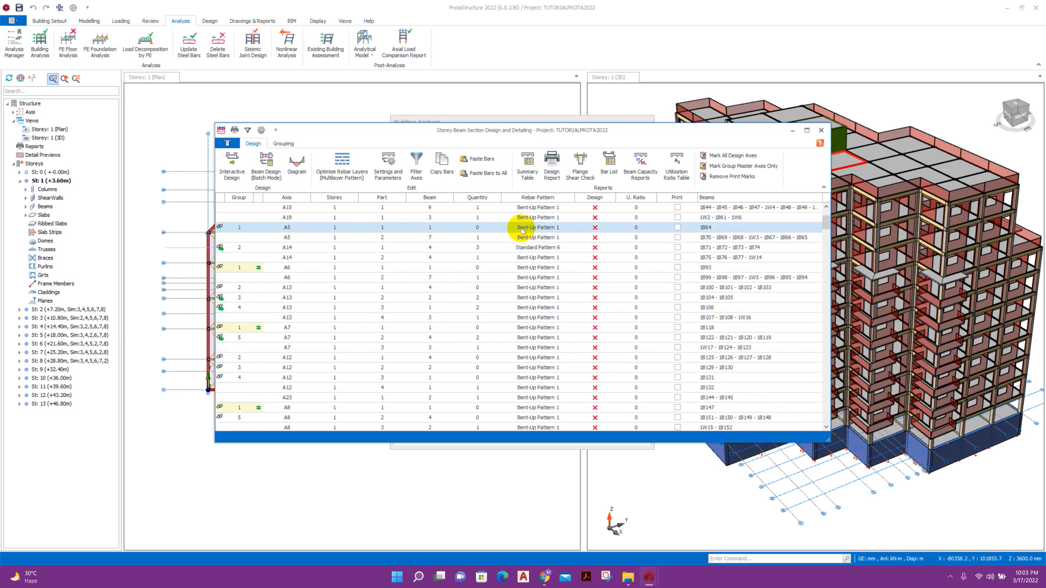
Open A5 reinforcement data, update invalid rebars, and check beam 1B19's V2/M33 envelope diagrams.
double_click(459, 229)
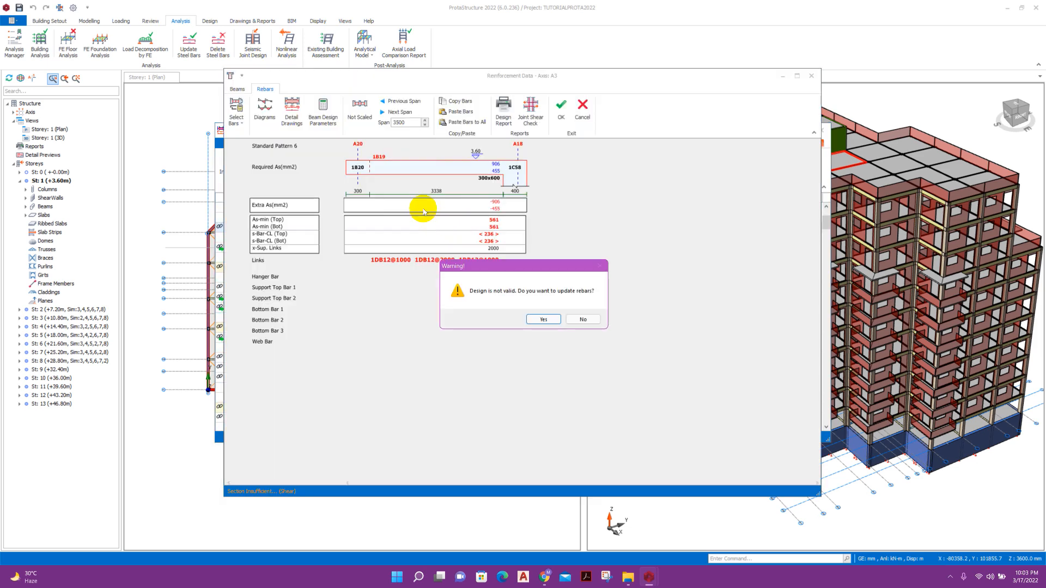
click(545, 322)
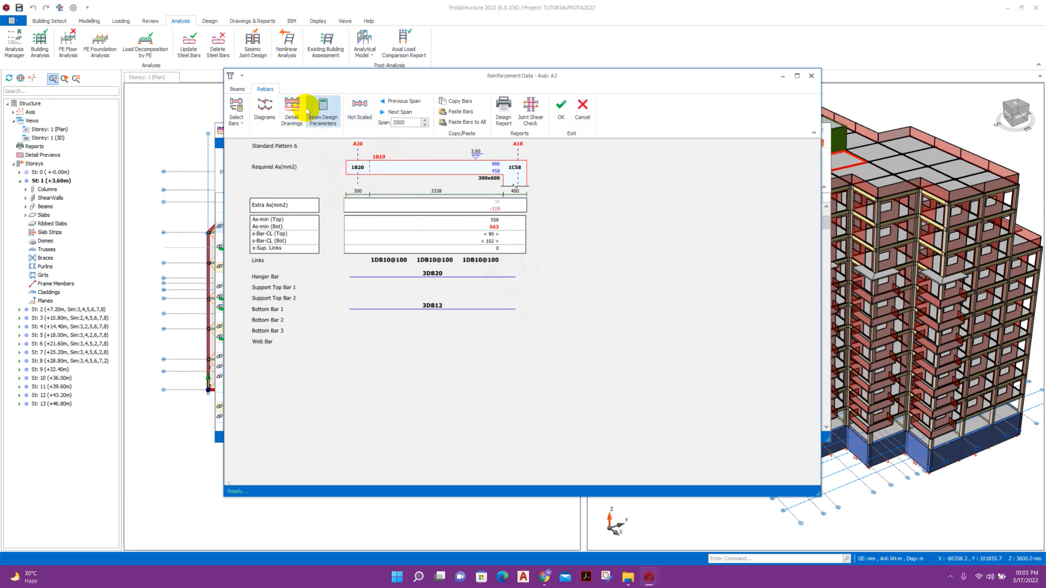
click(264, 109)
click(469, 212)
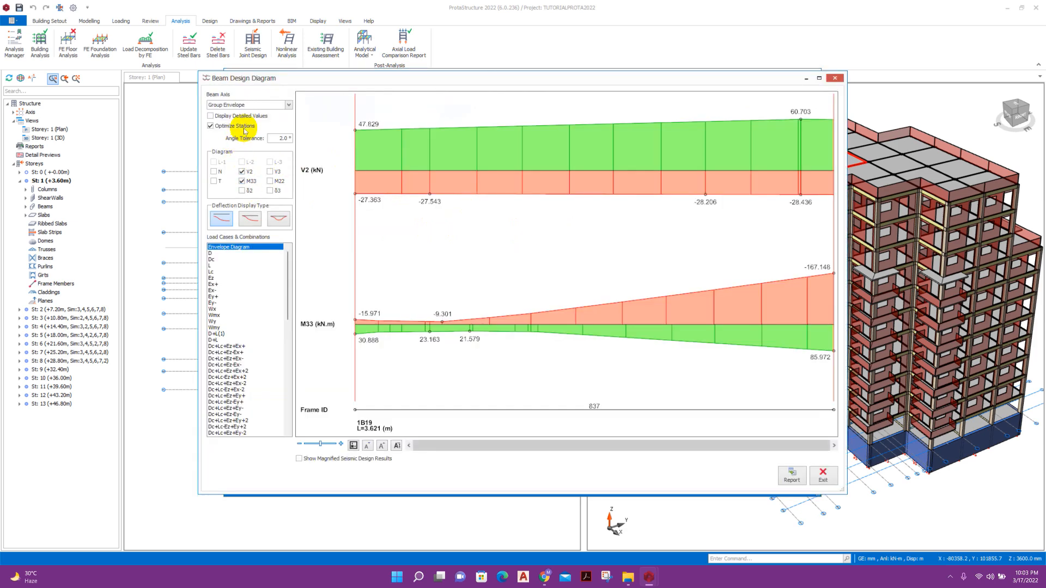
click(269, 106)
click(269, 111)
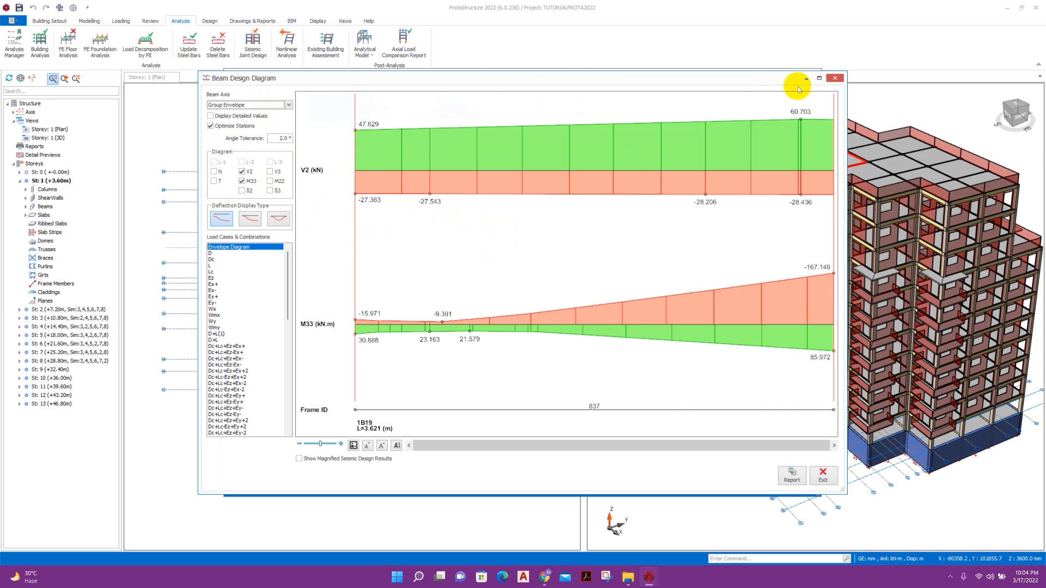
click(834, 78)
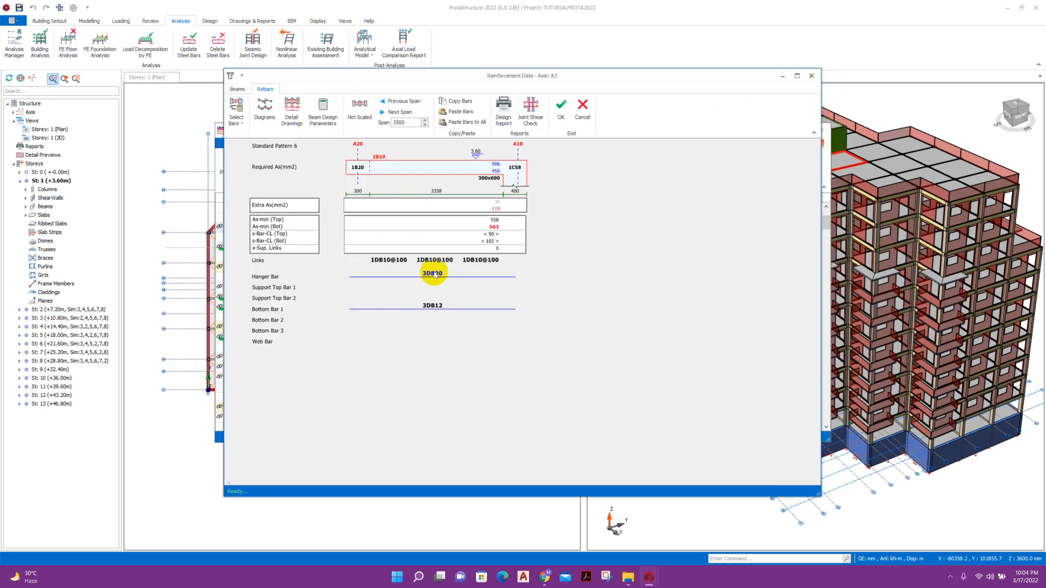
Set Bottom Bar 1 to 3DB20 and add a 2DB16 second bottom layer.
click(429, 309)
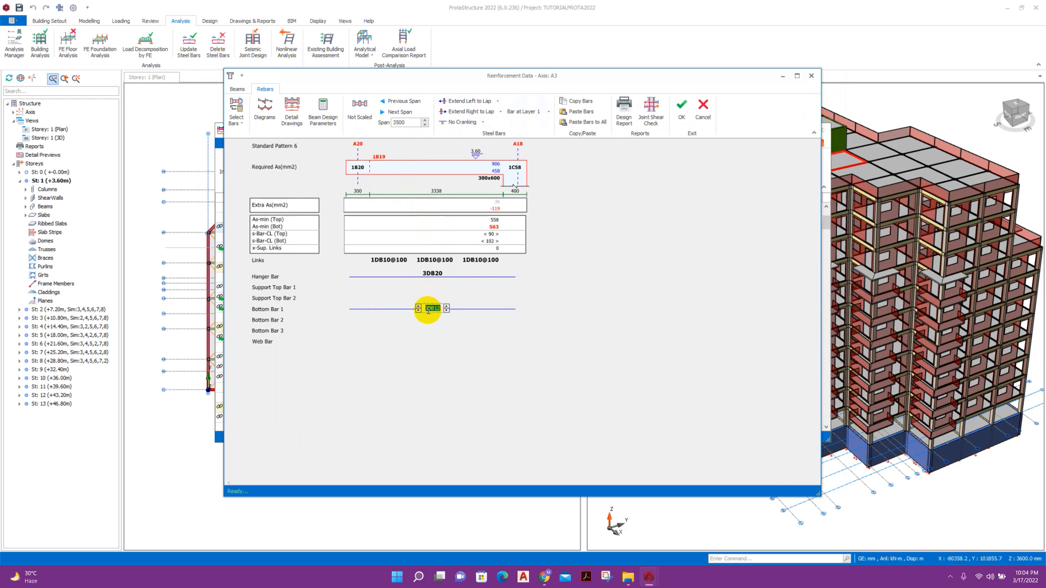
click(437, 296)
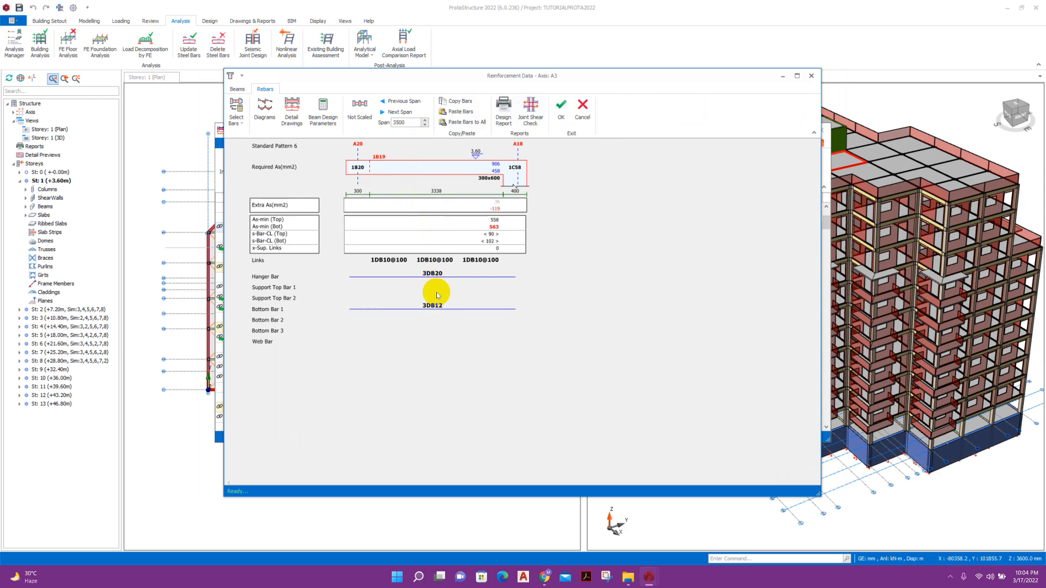
click(438, 310)
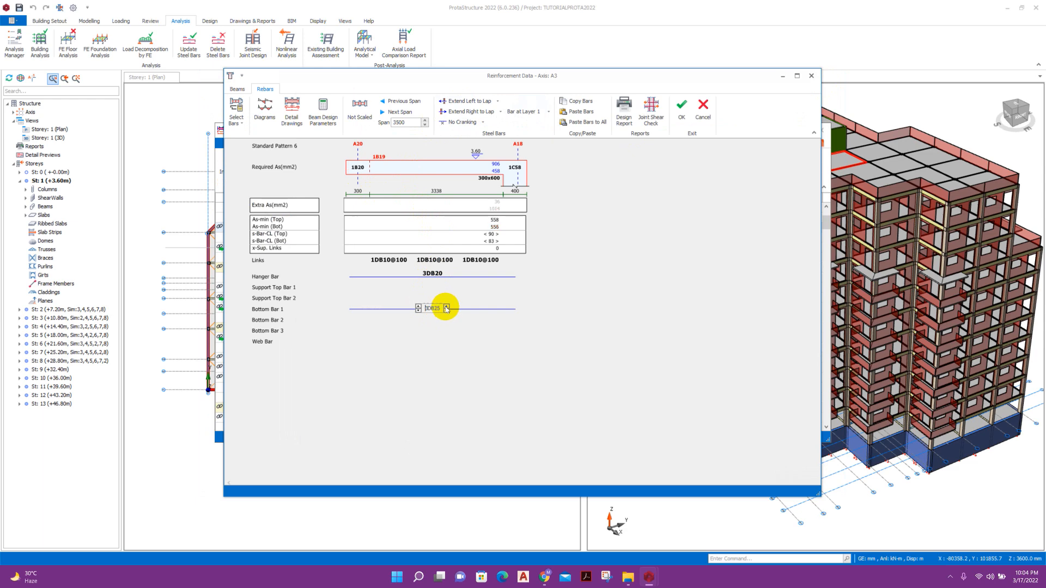
click(438, 323)
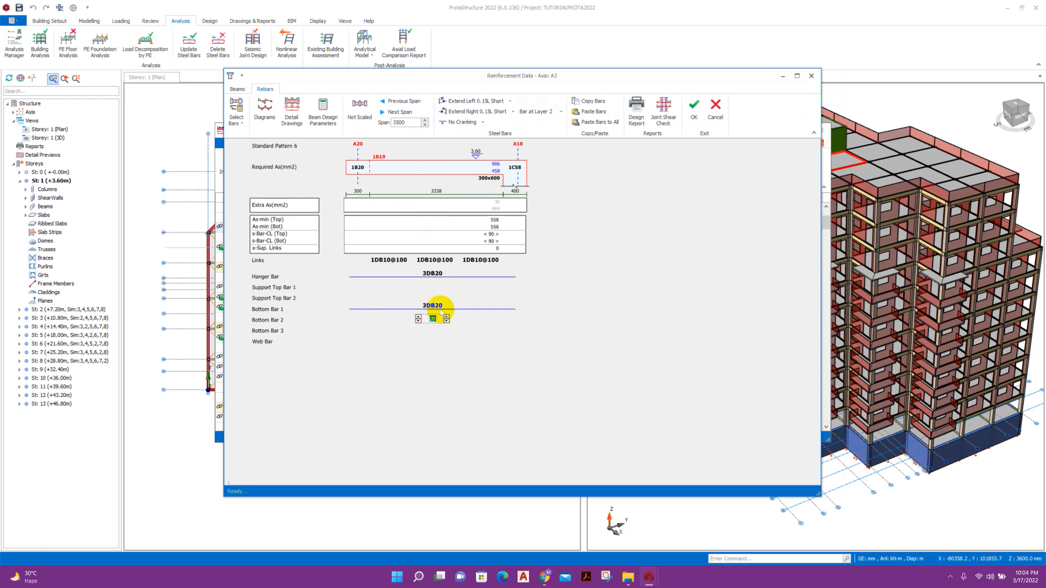
click(427, 299)
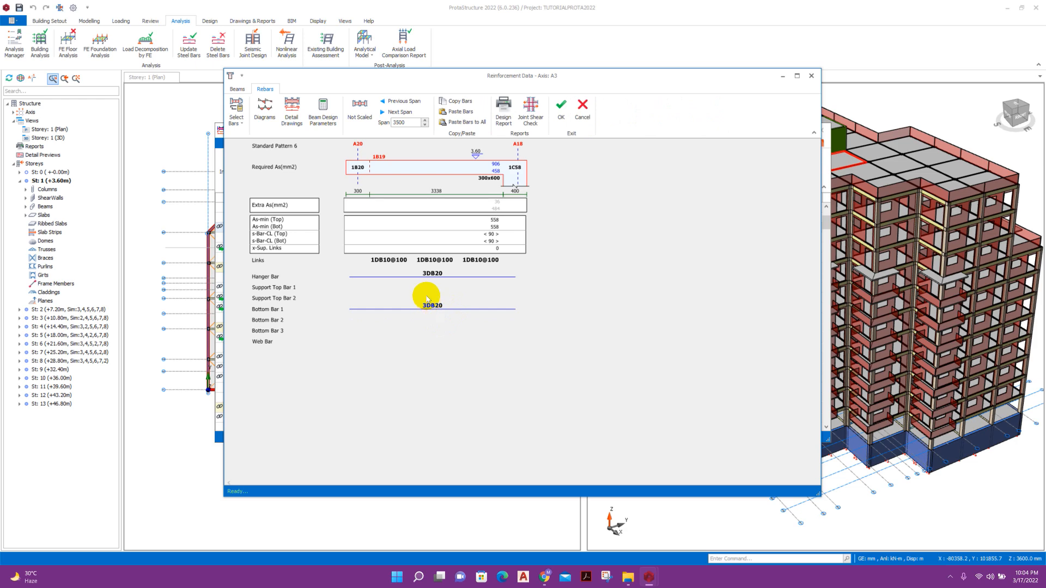
click(431, 315)
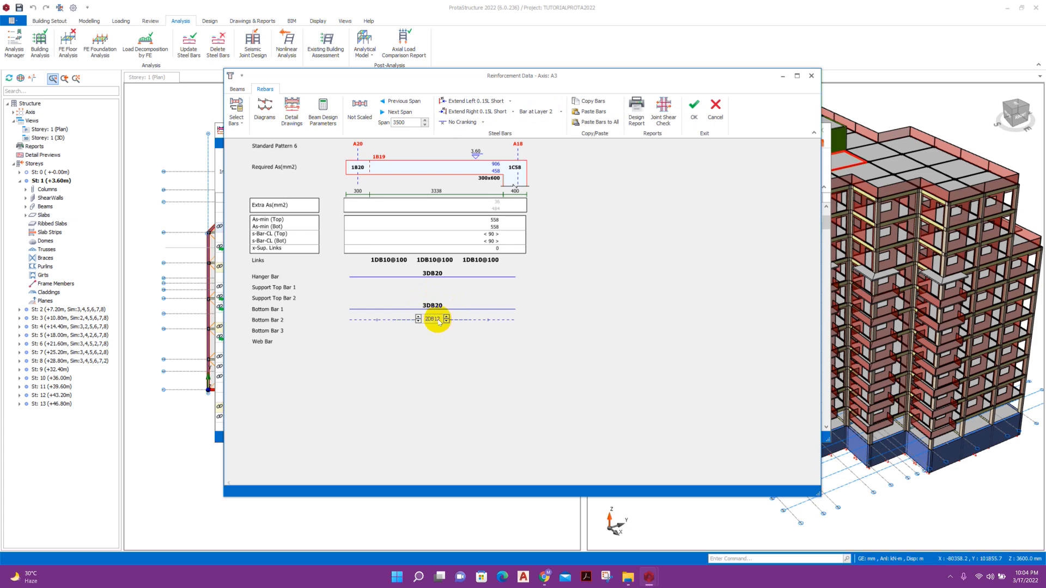
click(448, 352)
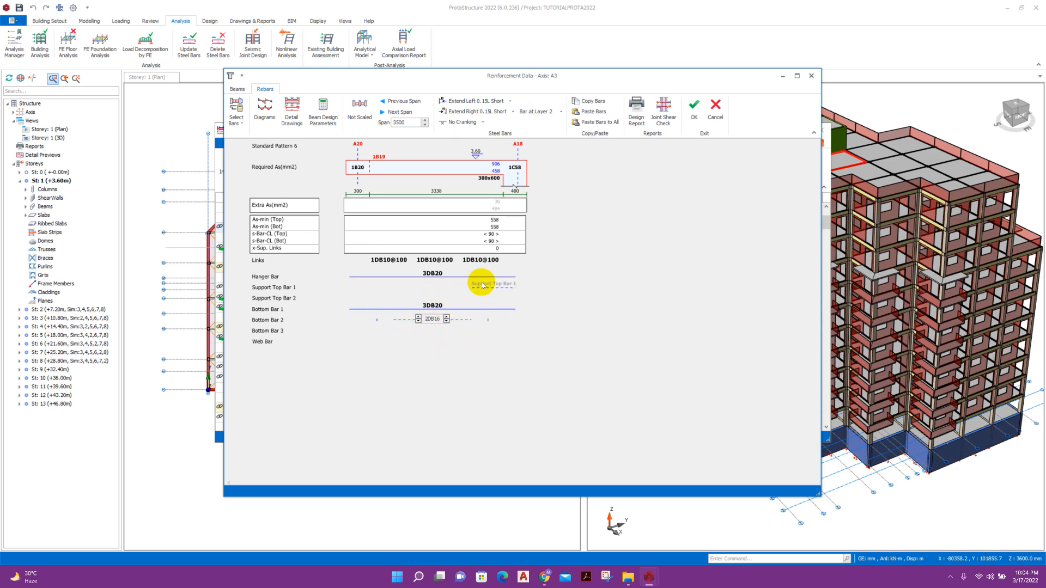
click(568, 319)
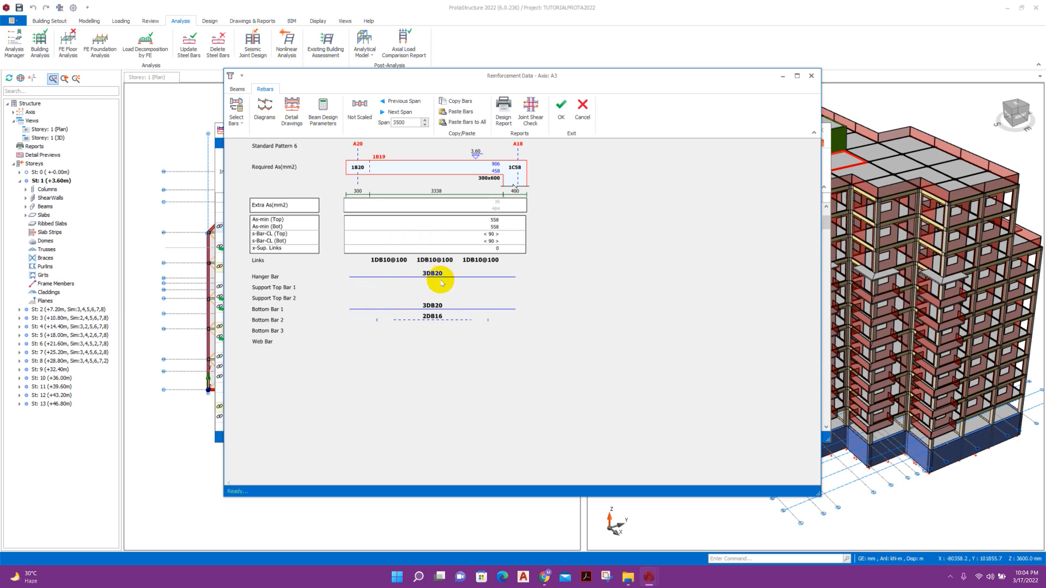
Add 2DB16 top bars over both the left and right supports.
click(364, 288)
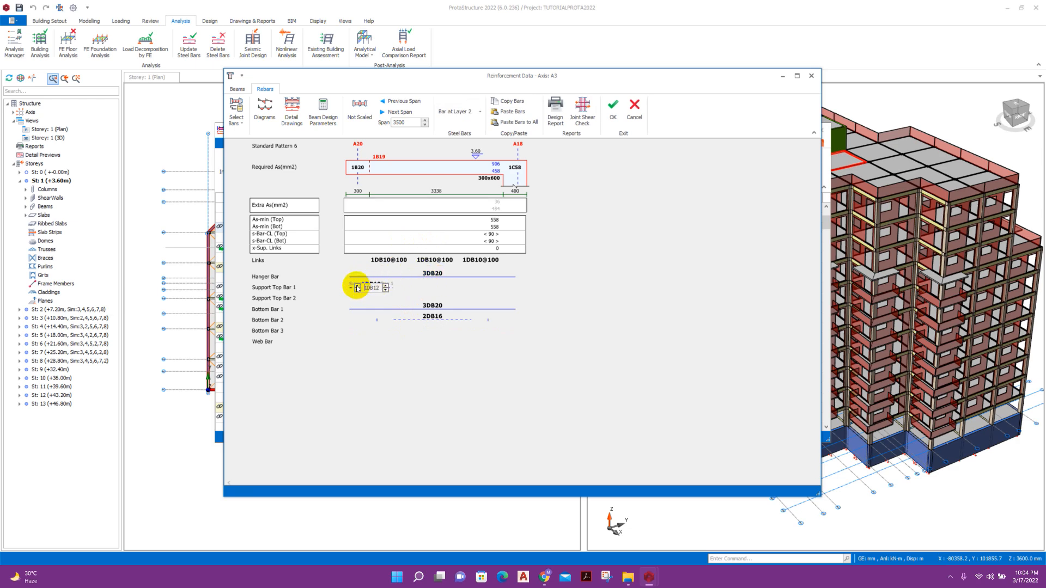
click(358, 285)
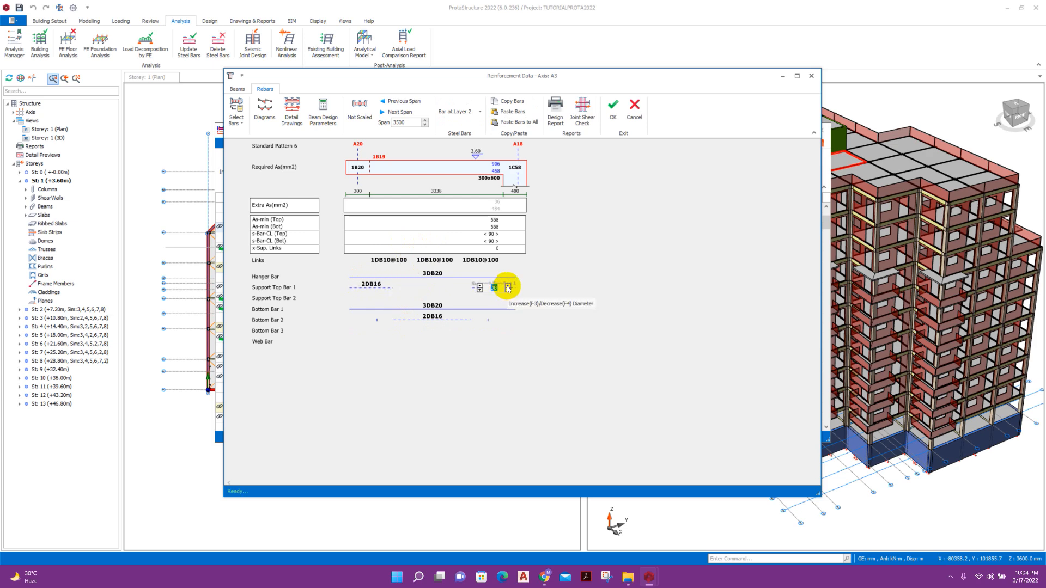
click(480, 286)
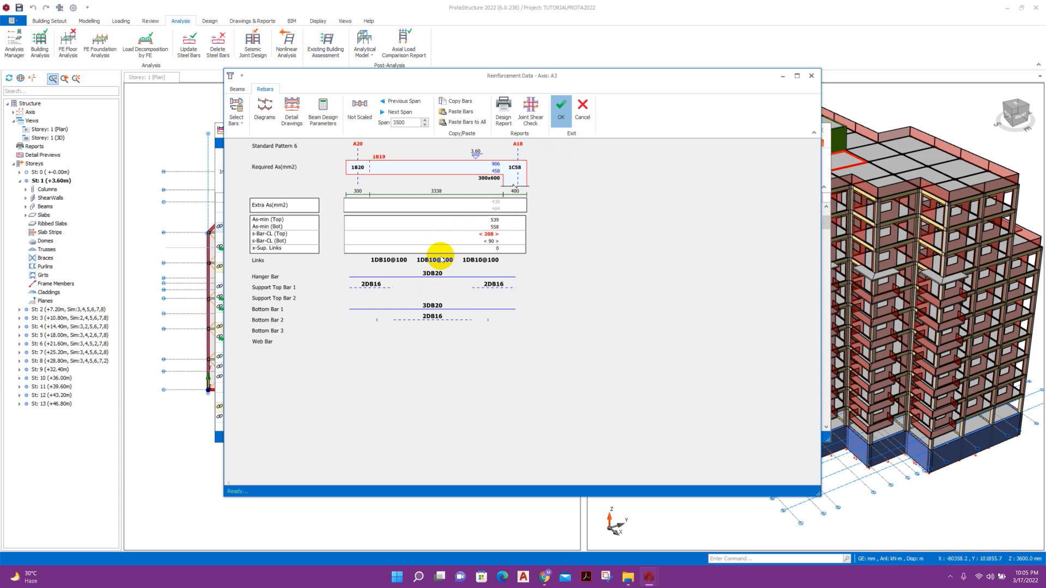
Confirm 1B19's rebar changes and accept the second A5 row's reinforcement.
key(Return)
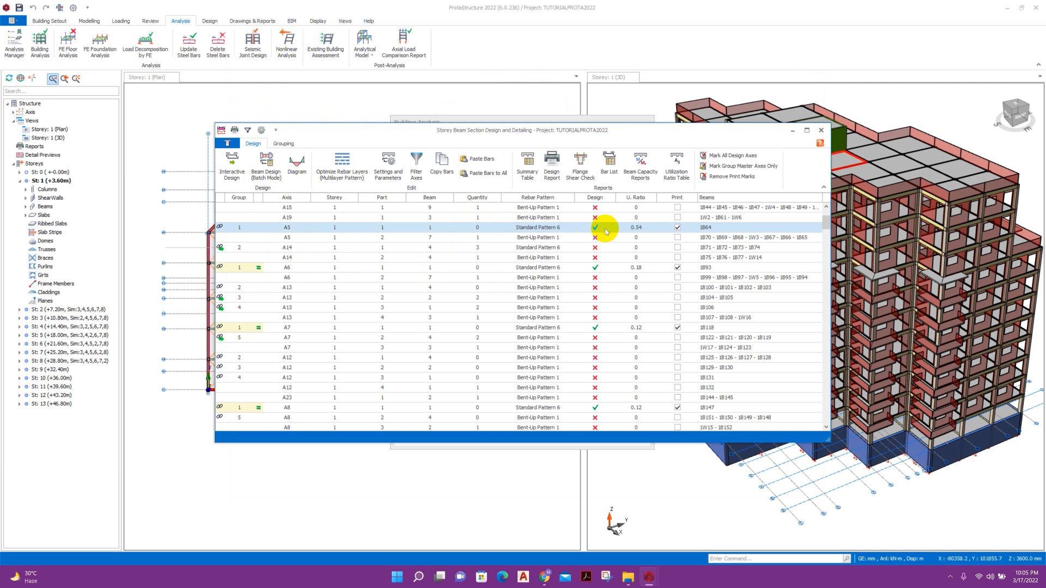
click(539, 241)
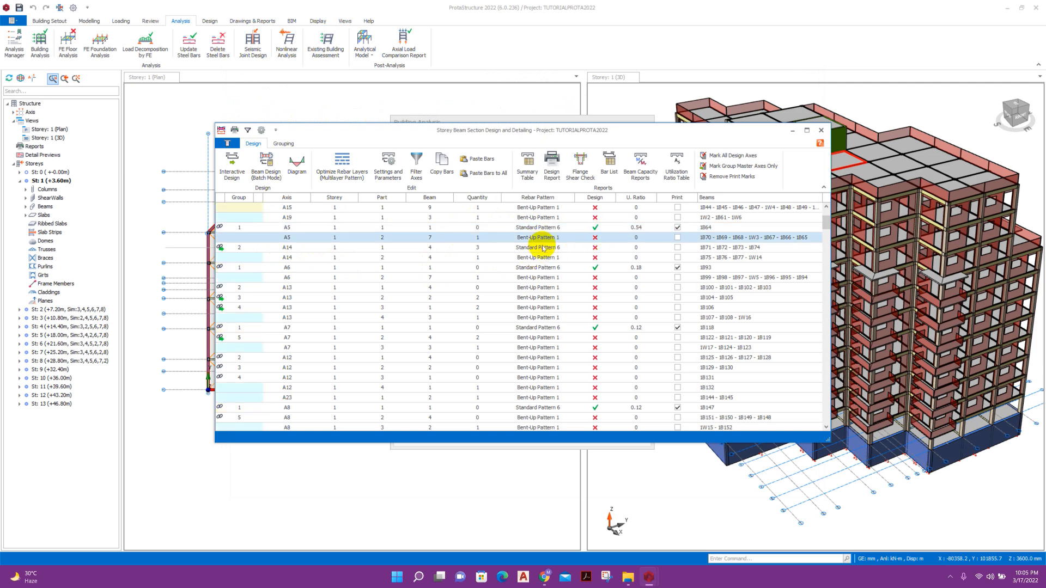
double_click(544, 242)
click(526, 318)
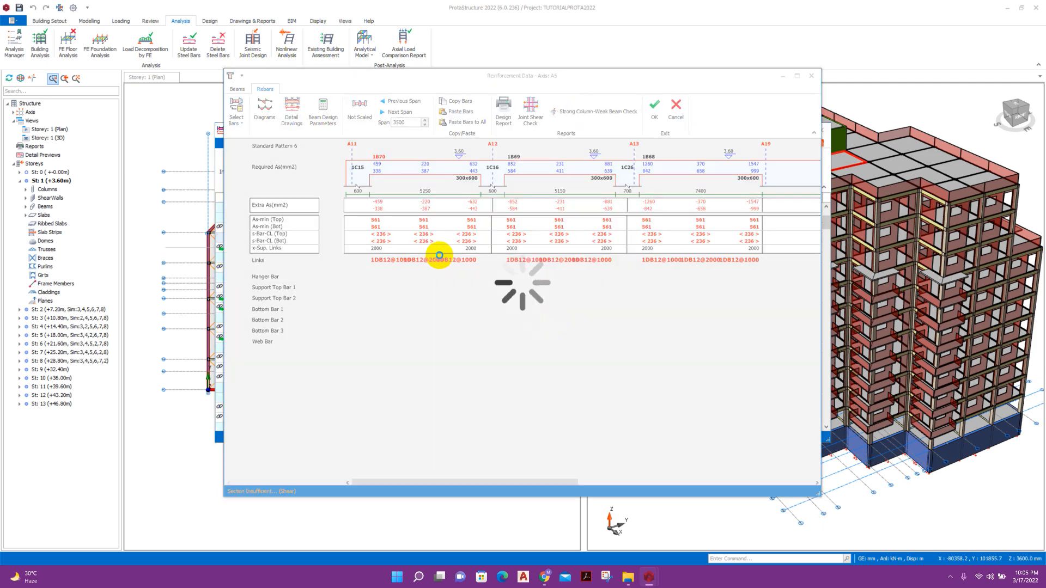
click(654, 109)
Accept reinforcement for both A14 rows and close the Storey Beam Section Design table.
click(582, 249)
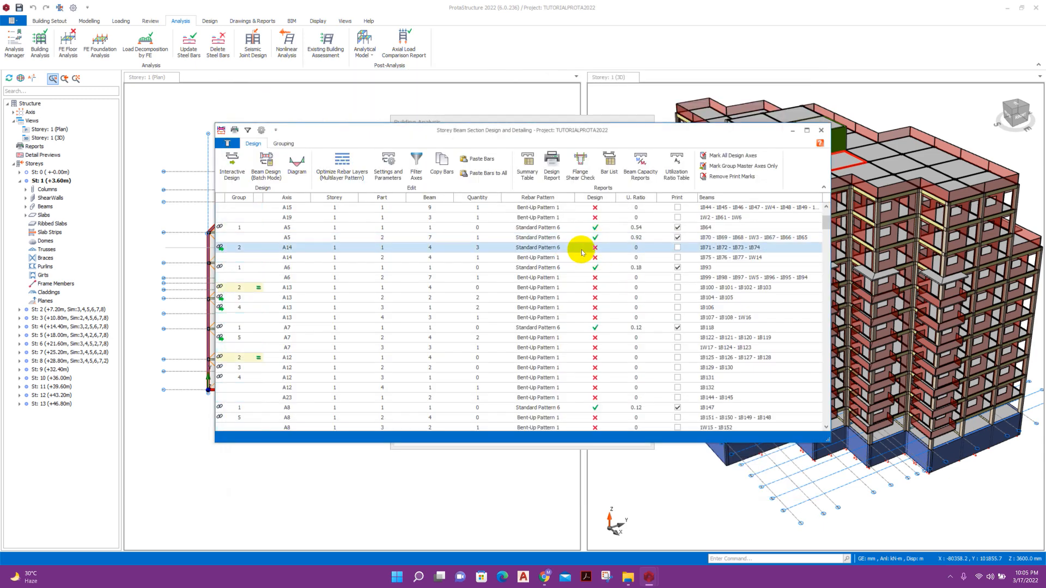
double_click(582, 252)
click(547, 317)
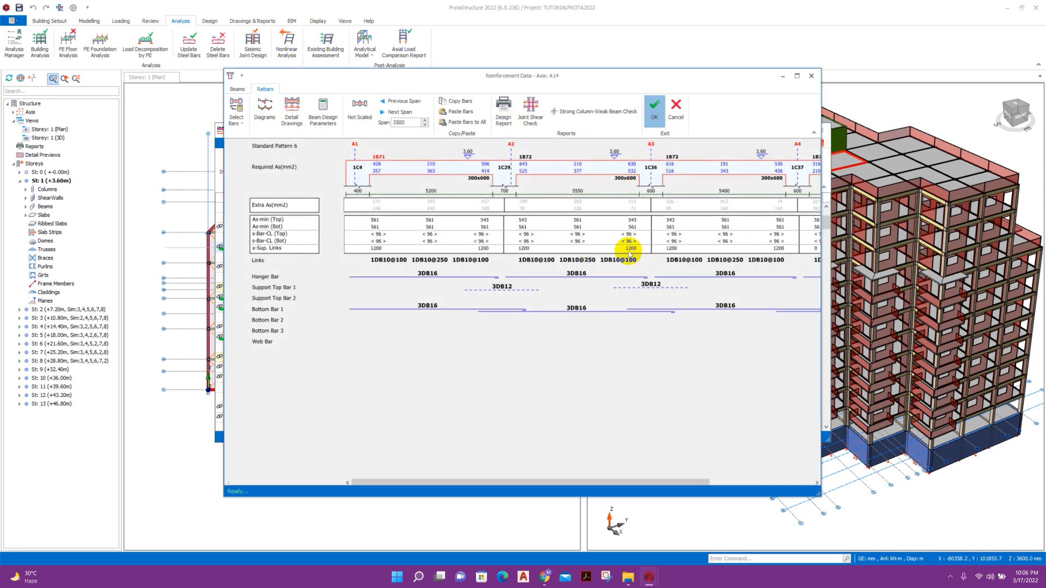
click(655, 111)
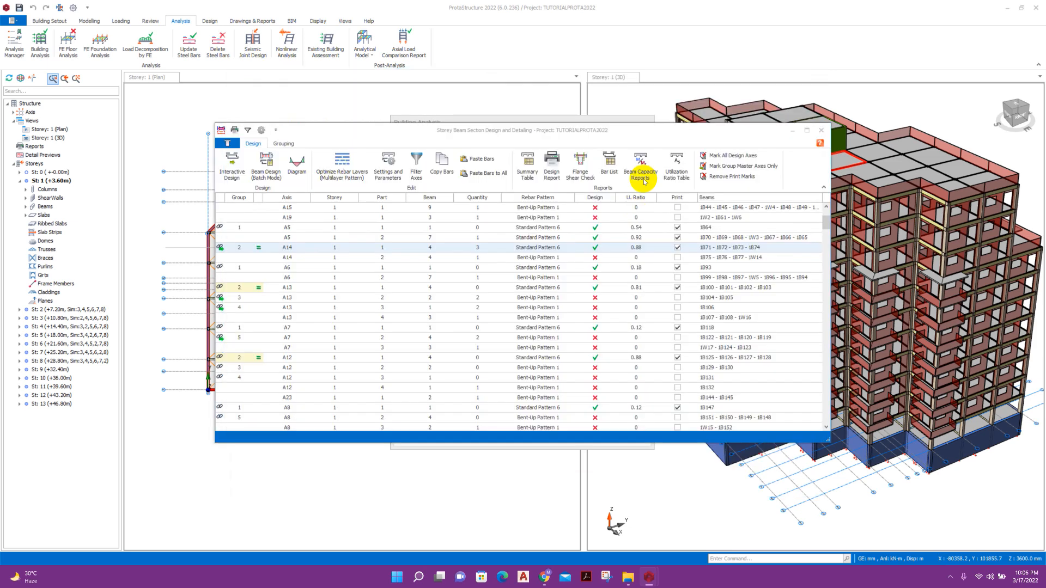
double_click(594, 259)
click(545, 319)
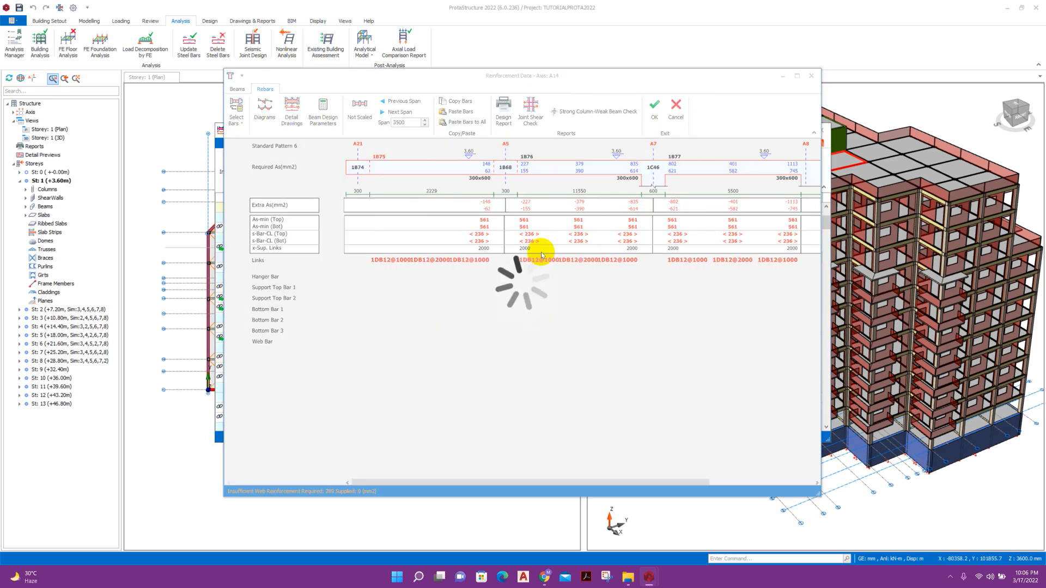
click(653, 111)
click(821, 131)
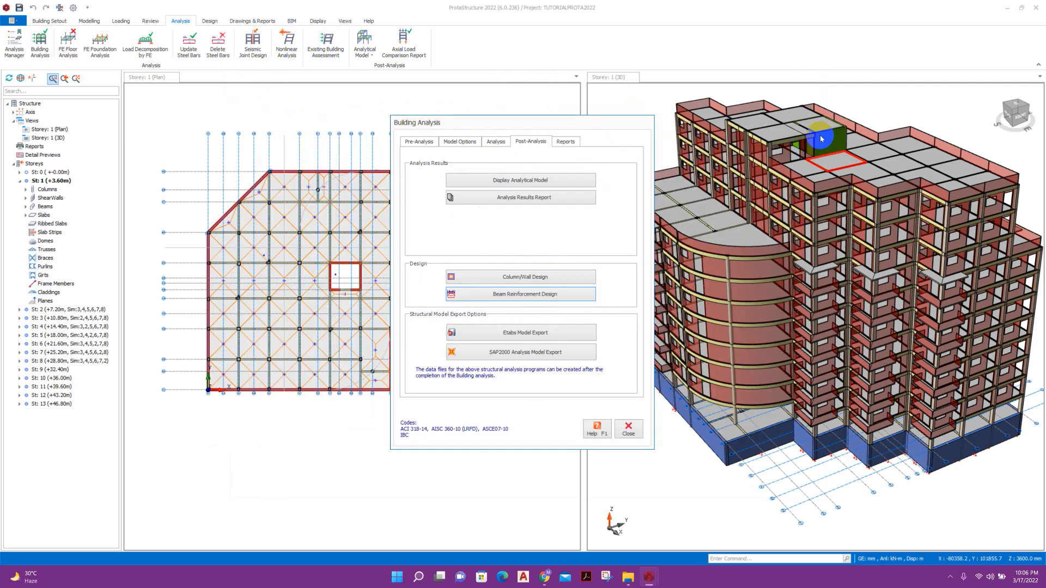
Send the model to ProtaDetails from Drawings & Reports, saving the project when asked.
click(629, 430)
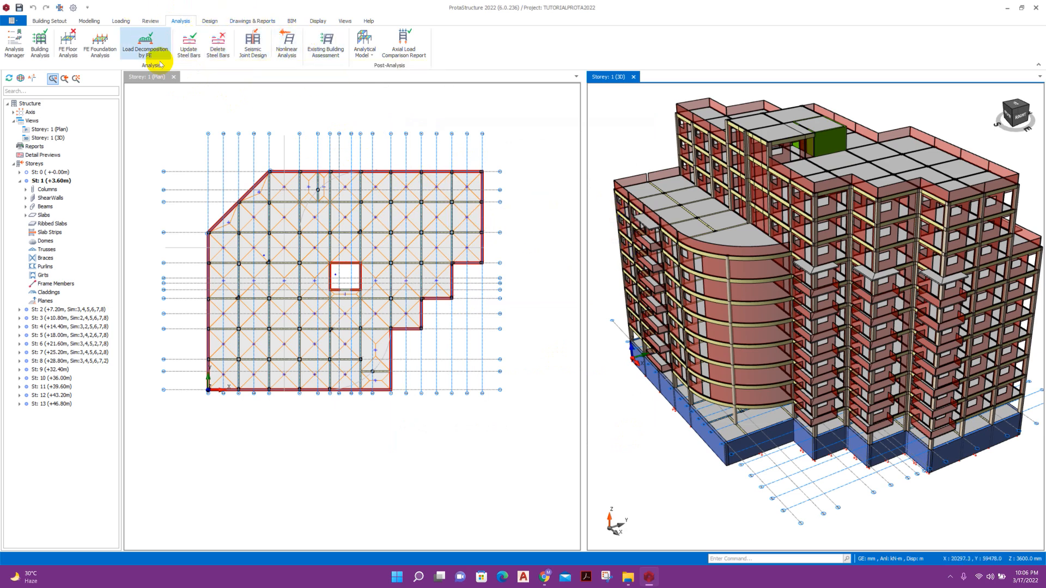
click(217, 47)
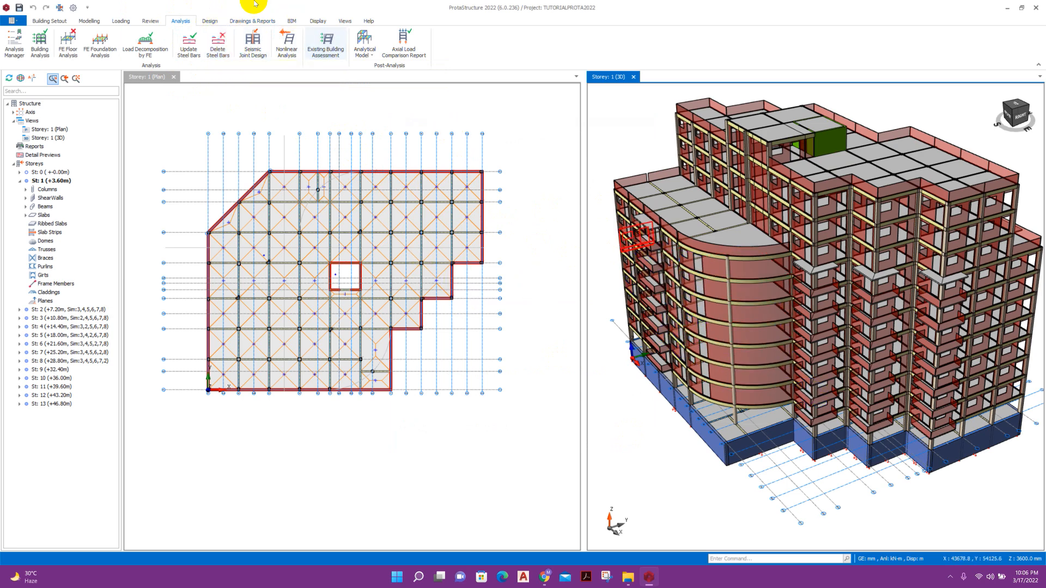
click(210, 21)
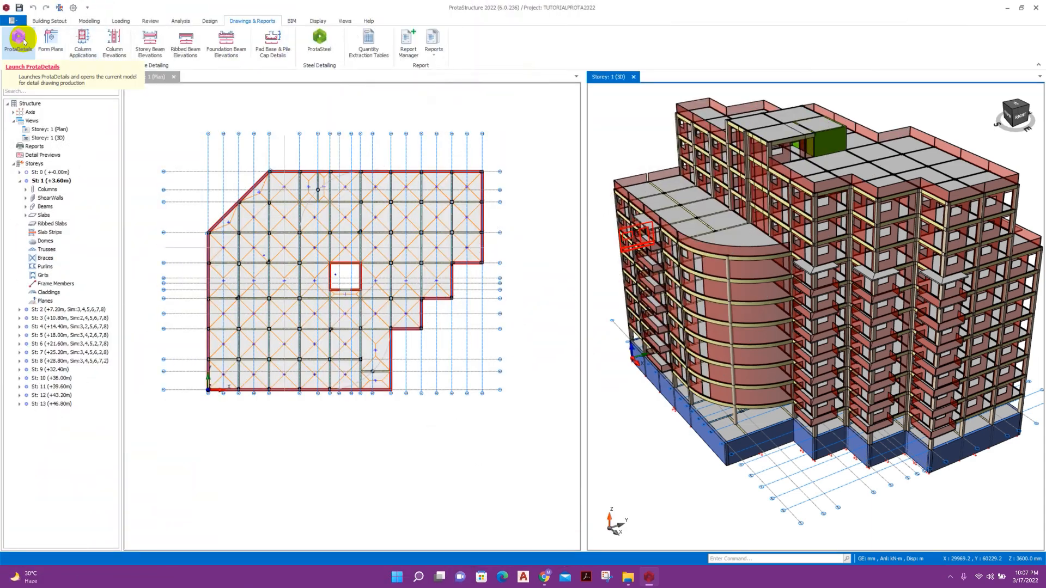
click(487, 319)
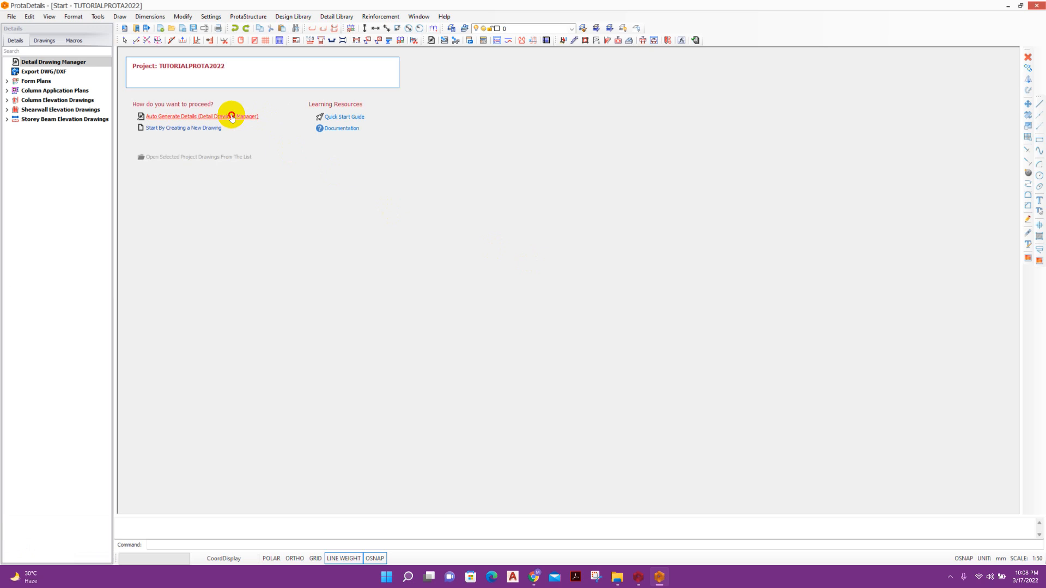
Auto-generate form plans, column plans, column elevations, column schedule and beam elevations for storeys 0–13.
click(232, 117)
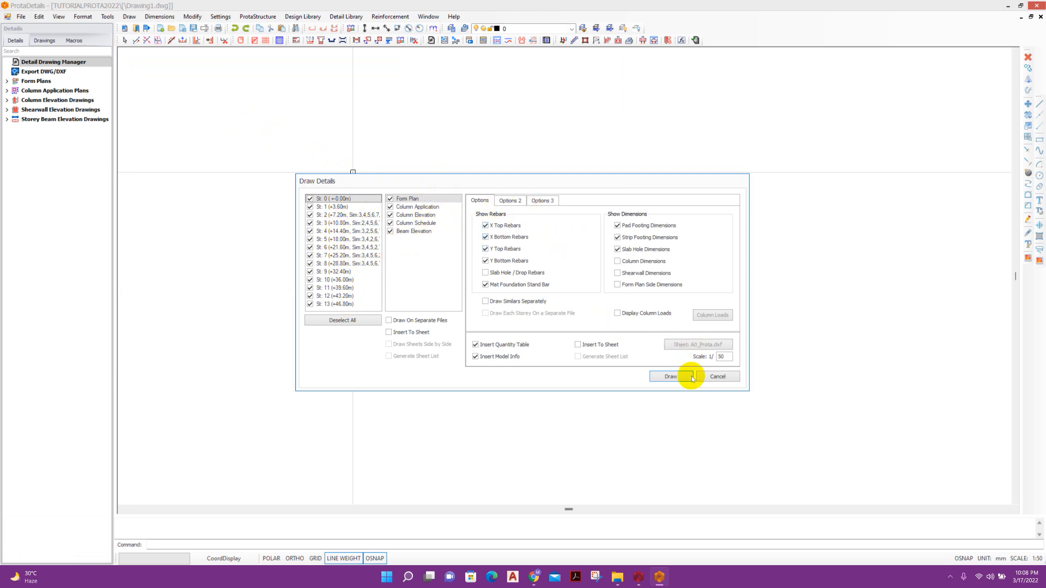
click(512, 201)
click(482, 202)
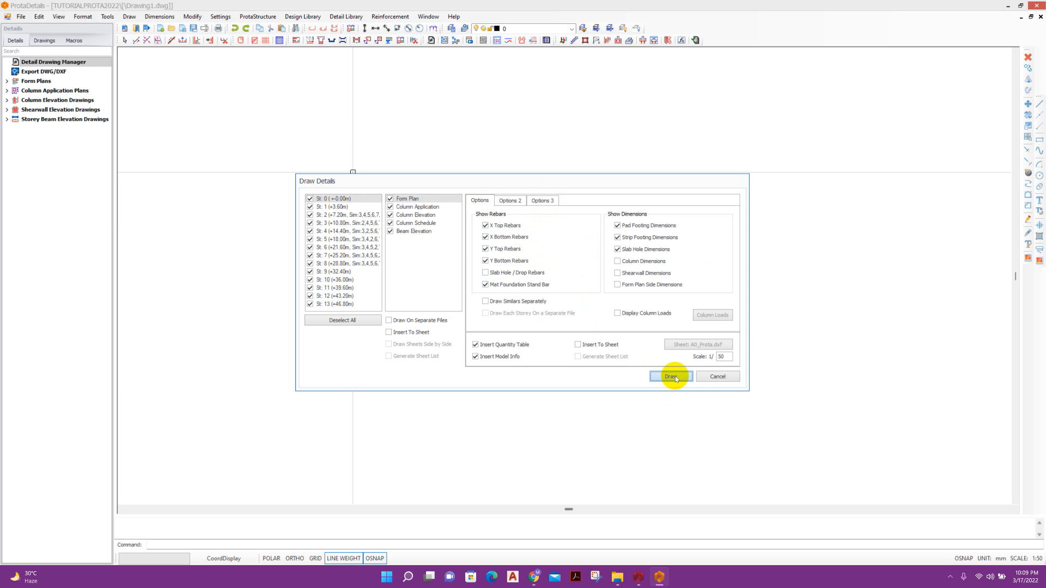
click(675, 376)
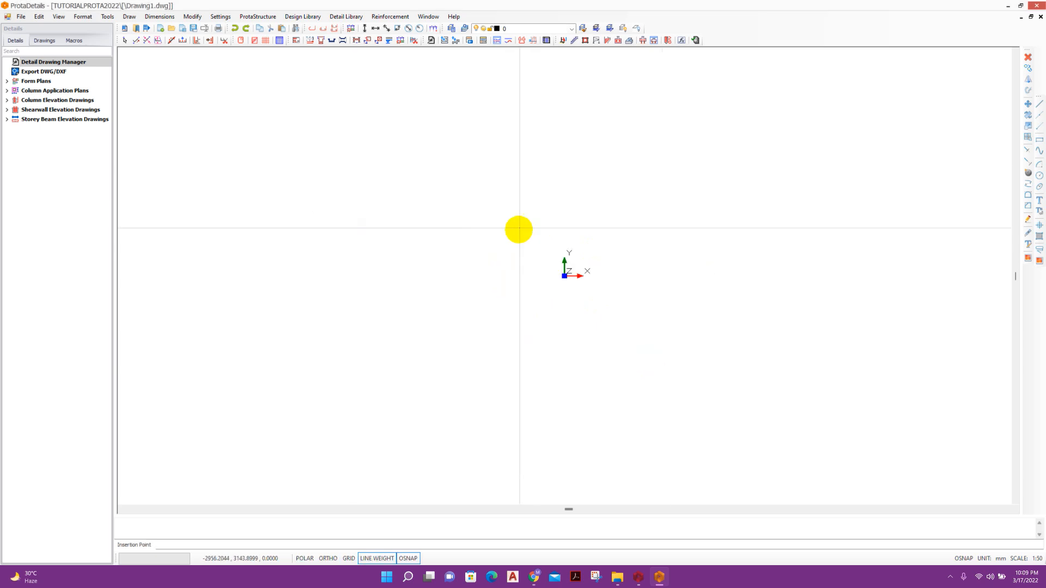
Place the generated drawing set on the sheet and zoom over the form plans.
click(534, 196)
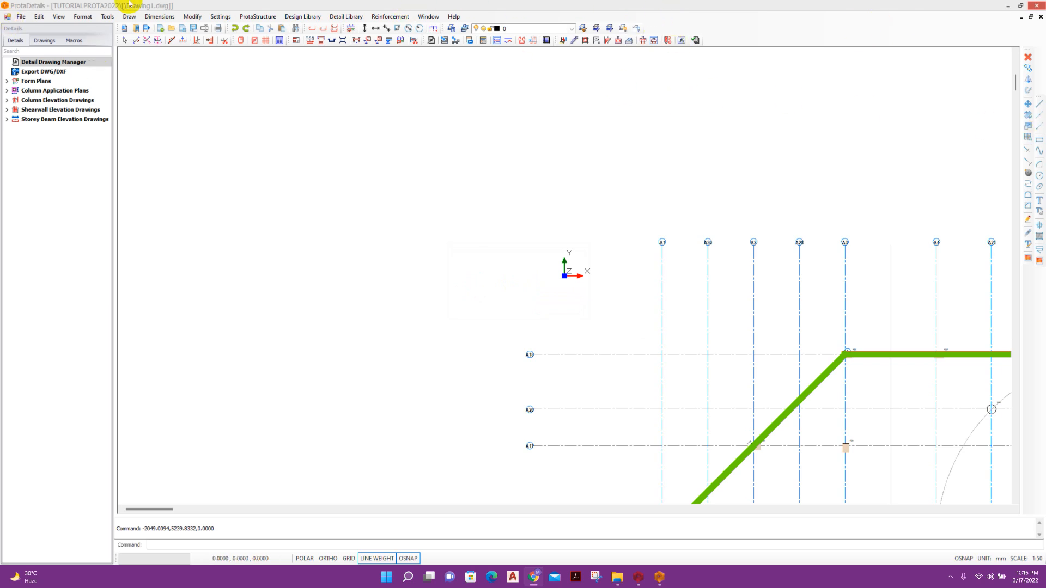
scroll(403, 236, down, 3)
scroll(652, 234, up, 2)
scroll(527, 156, down, 3)
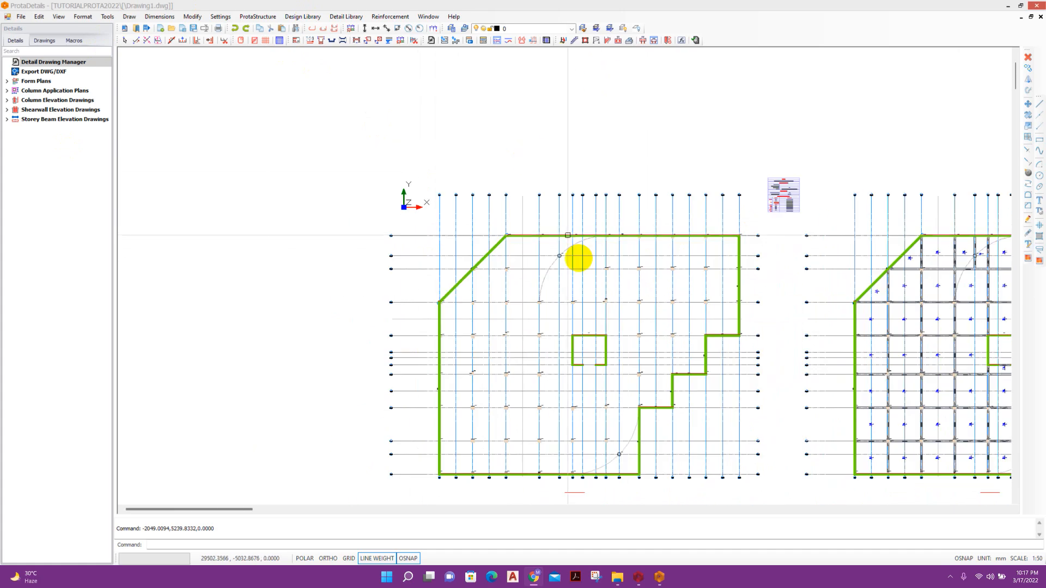
scroll(465, 243, up, 4)
scroll(430, 224, down, 2)
scroll(508, 278, up, 2)
scroll(508, 278, down, 3)
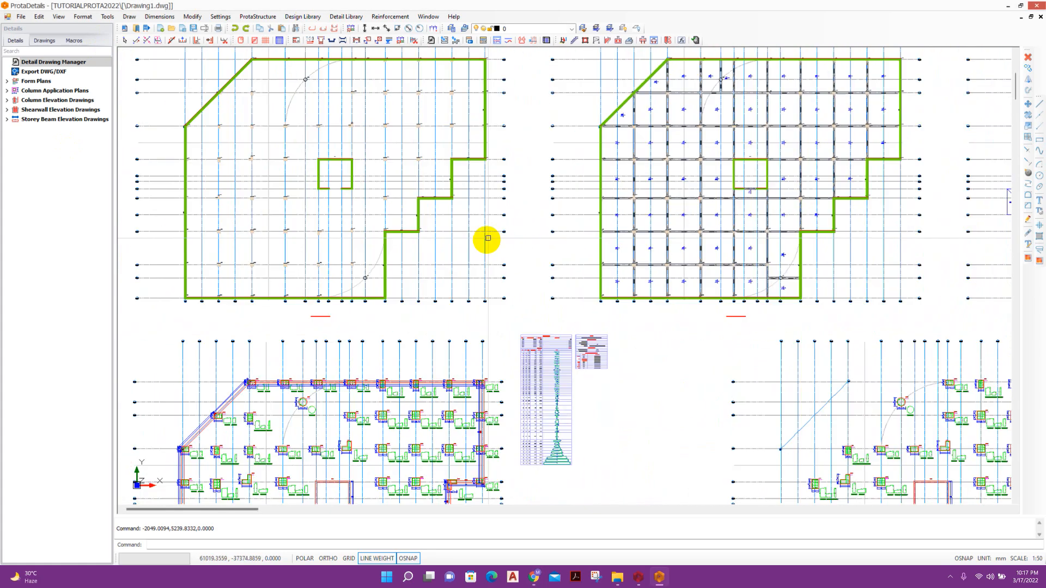
scroll(401, 282, down, 2)
scroll(787, 297, down, 1)
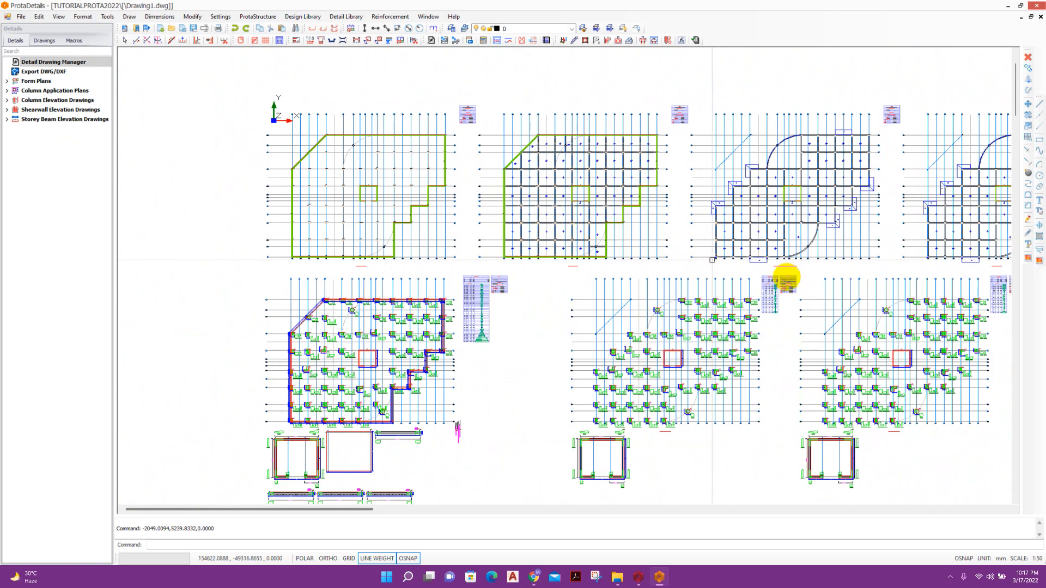
scroll(875, 257, up, 1)
scroll(513, 291, down, 2)
scroll(513, 290, up, 2)
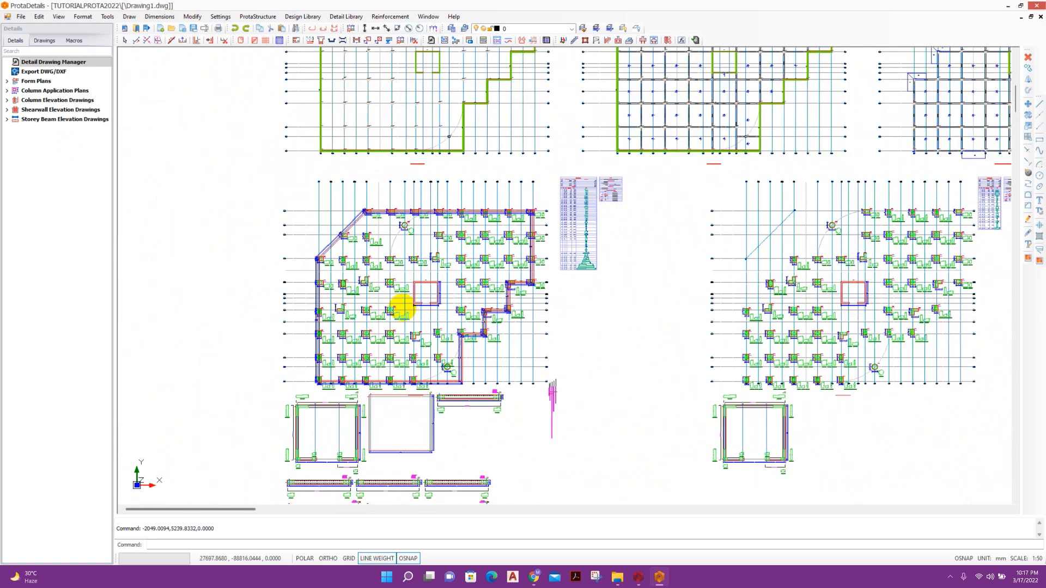
scroll(409, 311, up, 5)
scroll(600, 174, up, 3)
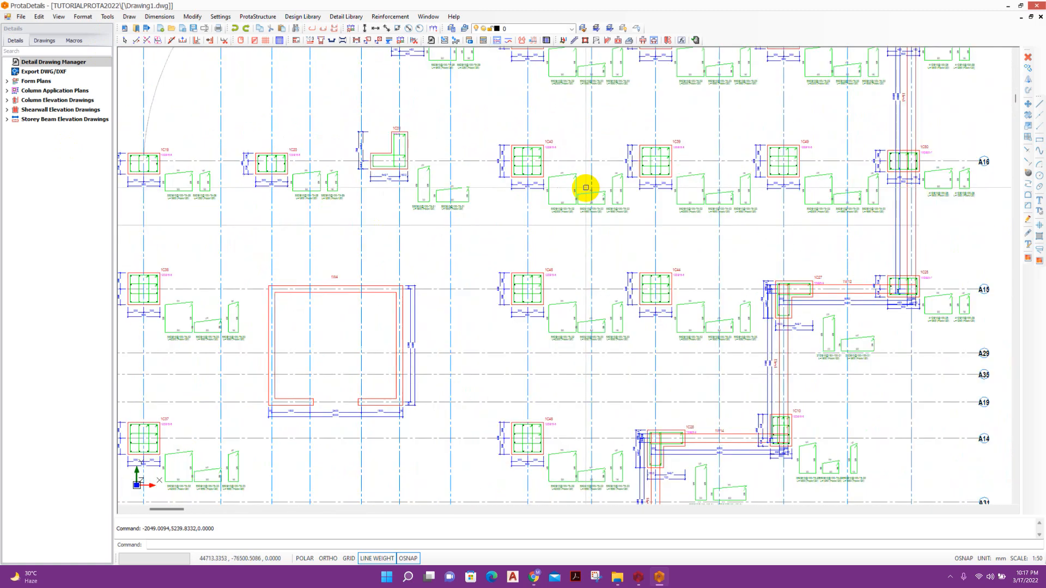
scroll(459, 196, down, 3)
scroll(513, 198, up, 1)
scroll(531, 199, down, 2)
scroll(682, 98, up, 2)
scroll(590, 245, up, 2)
scroll(541, 279, up, 1)
scroll(545, 228, down, 3)
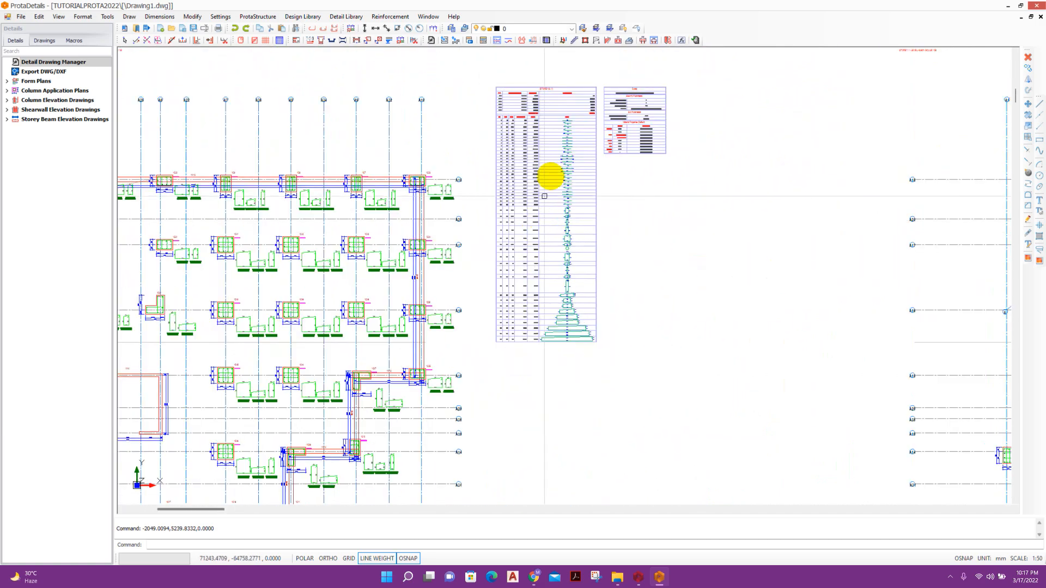
scroll(561, 103, up, 3)
scroll(756, 265, down, 3)
scroll(460, 200, down, 2)
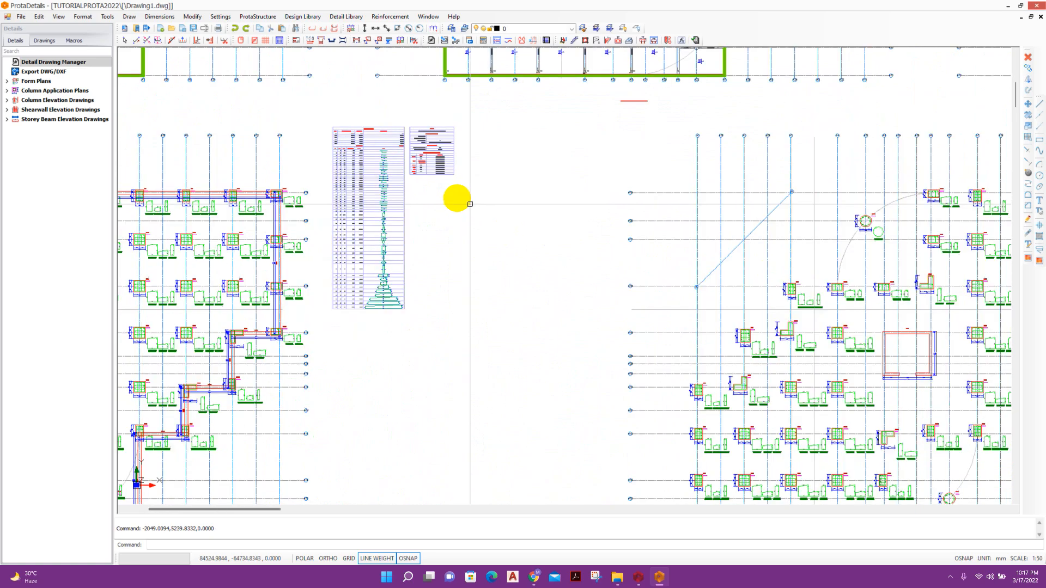
scroll(490, 203, down, 2)
Pan down through the lower detail drawings and the rows of column details.
middle_drag(598, 420, 669, 264)
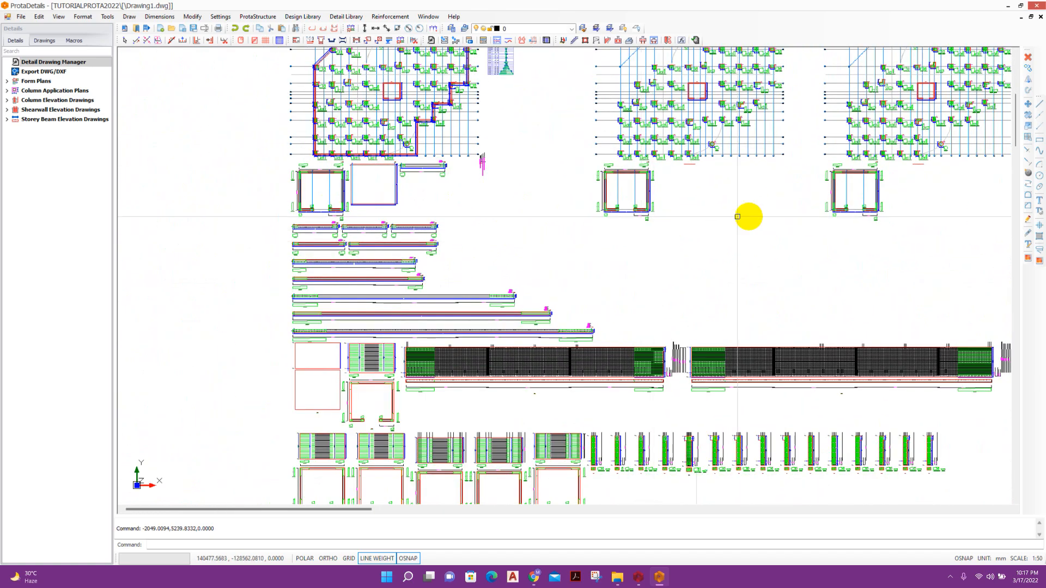
scroll(561, 332, up, 4)
scroll(496, 312, up, 1)
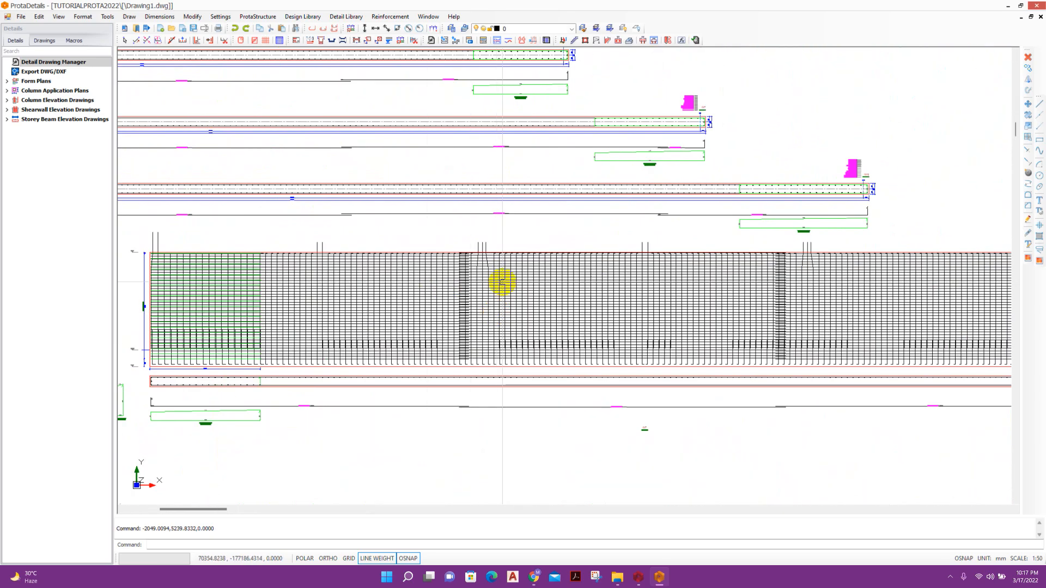
scroll(490, 289, down, 6)
middle_drag(520, 433, 577, 268)
scroll(366, 330, up, 2)
scroll(354, 305, up, 5)
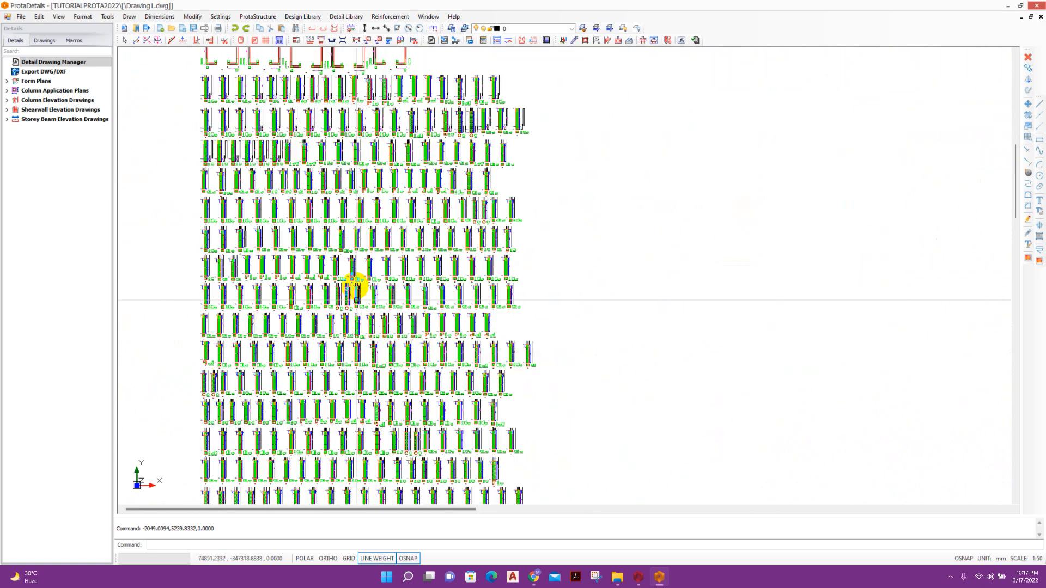
scroll(387, 290, down, 2)
middle_drag(419, 375, 427, 173)
middle_drag(432, 455, 461, 208)
middle_drag(468, 420, 479, 233)
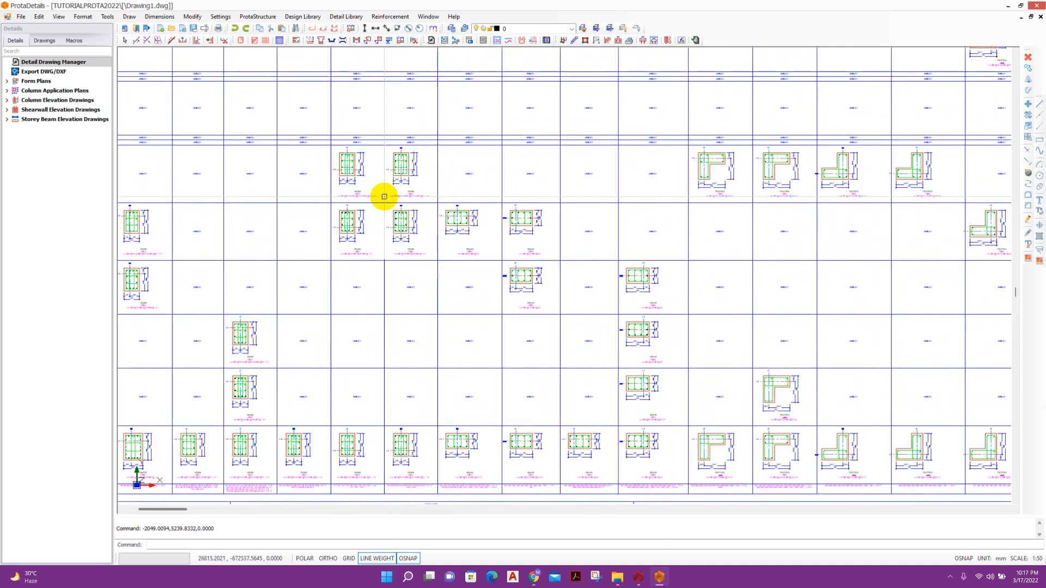
scroll(407, 227, up, 1)
scroll(485, 226, down, 2)
scroll(309, 209, up, 1)
scroll(310, 205, up, 2)
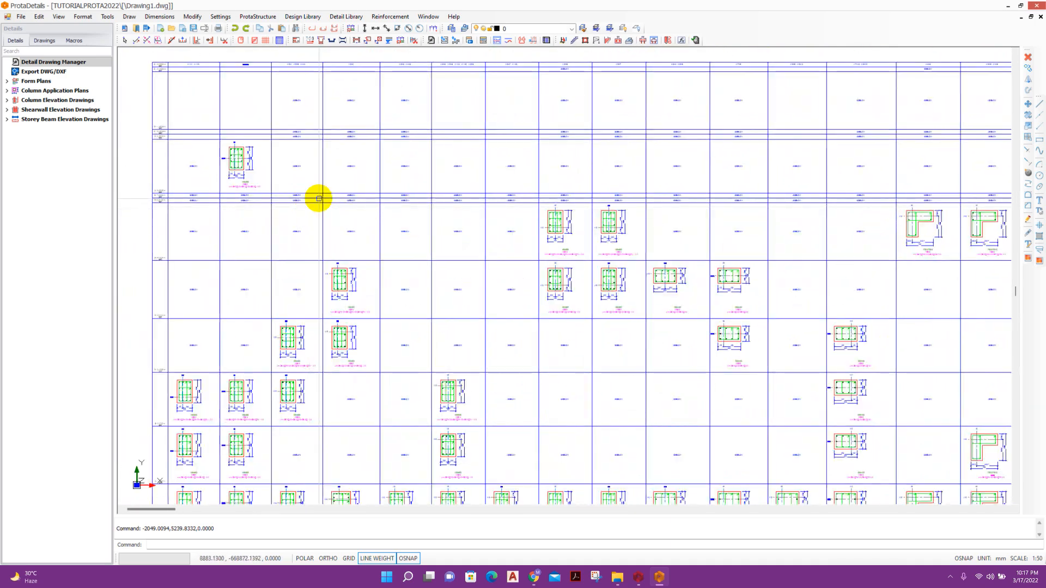
scroll(318, 199, down, 4)
Inspect the beam elevations, schedule tables and rows of plans across the sheet.
middle_drag(484, 277, 462, 229)
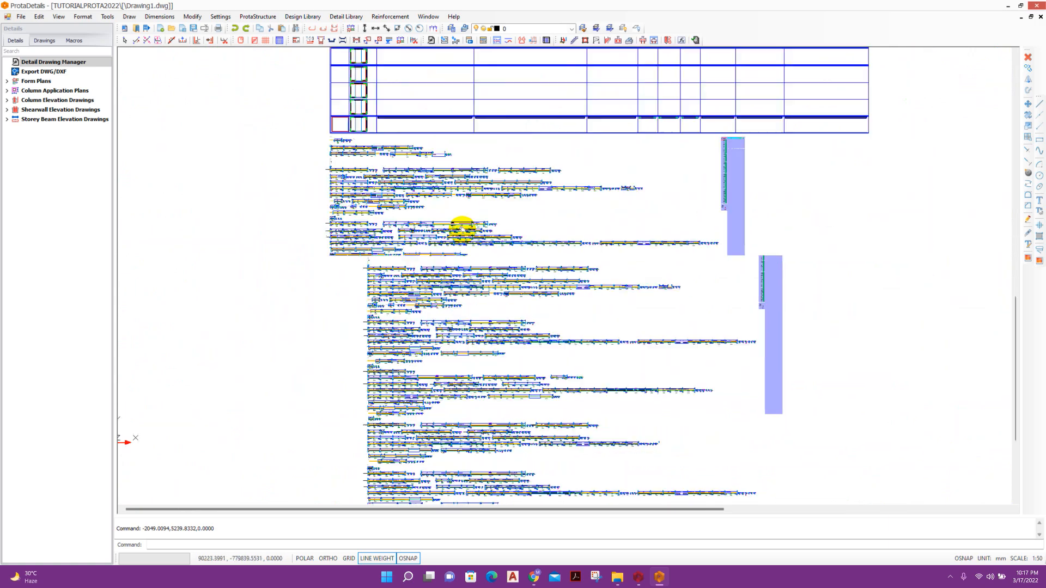
middle_drag(474, 403, 553, 273)
scroll(439, 219, up, 2)
scroll(428, 180, down, 4)
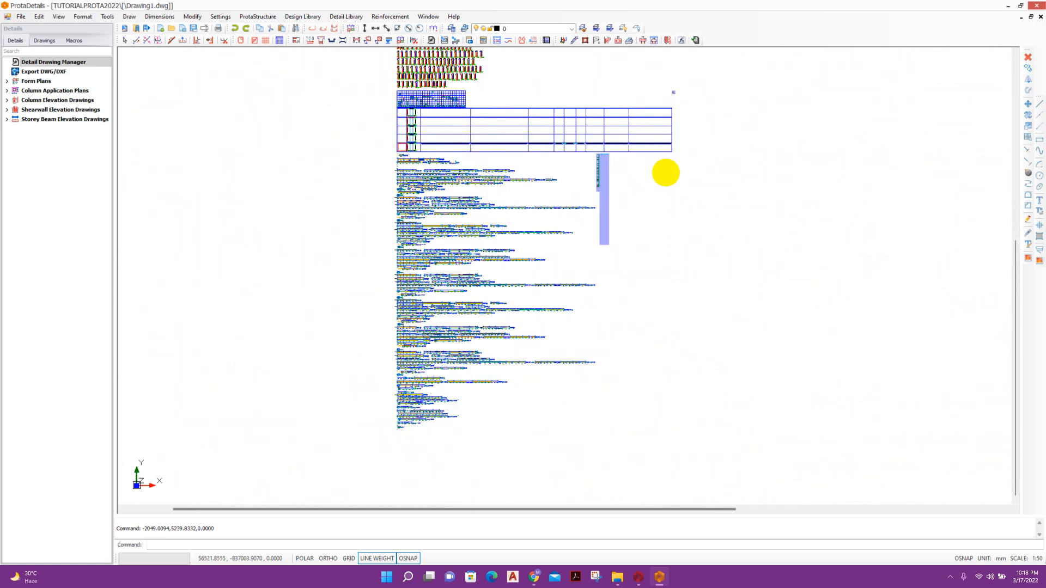
scroll(608, 171, up, 3)
scroll(546, 220, down, 4)
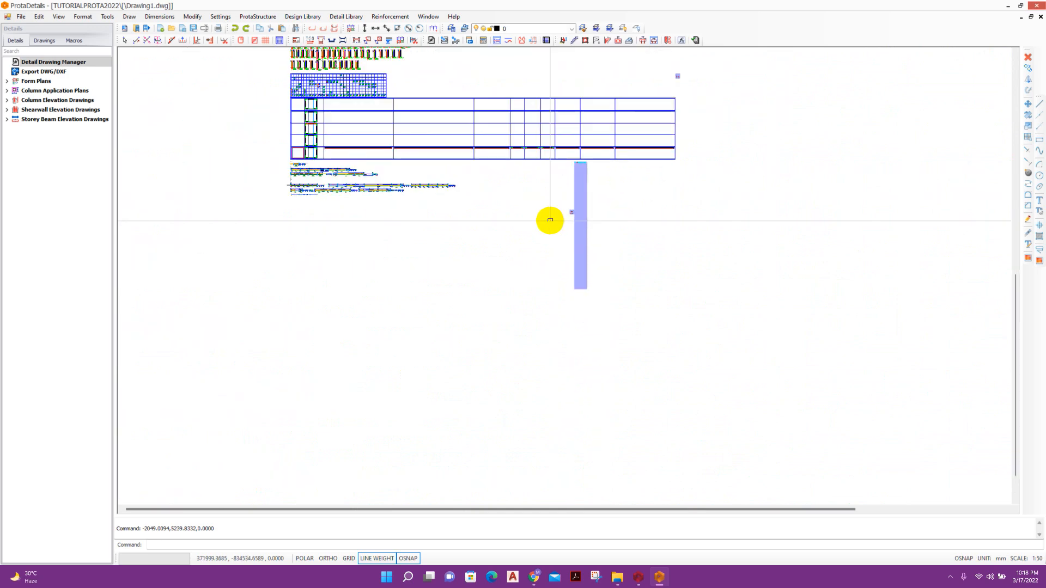
middle_drag(301, 163, 247, 307)
scroll(441, 209, down, 1)
middle_drag(493, 175, 465, 375)
scroll(452, 299, up, 1)
scroll(441, 297, up, 1)
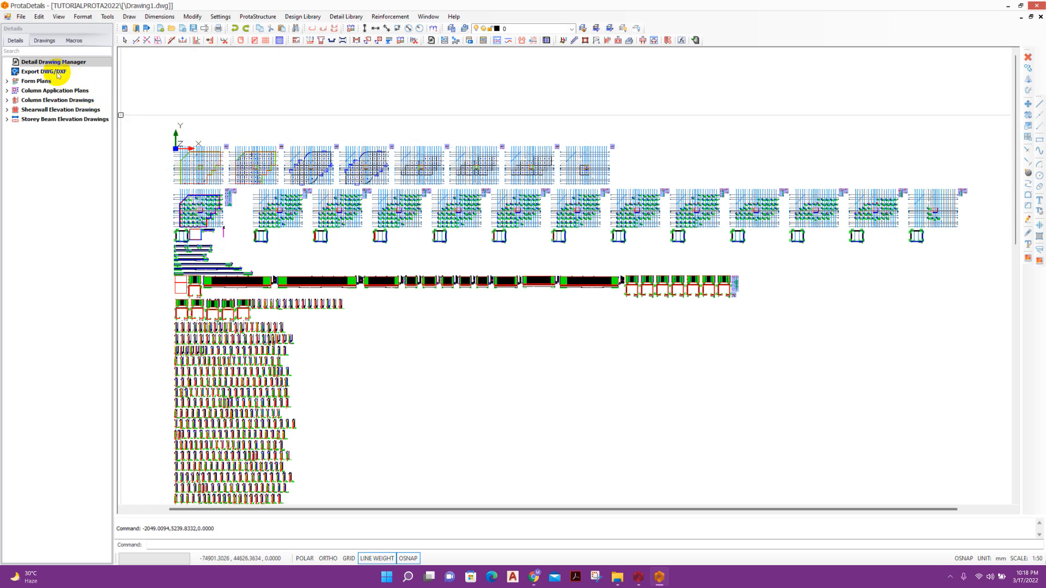
click(314, 19)
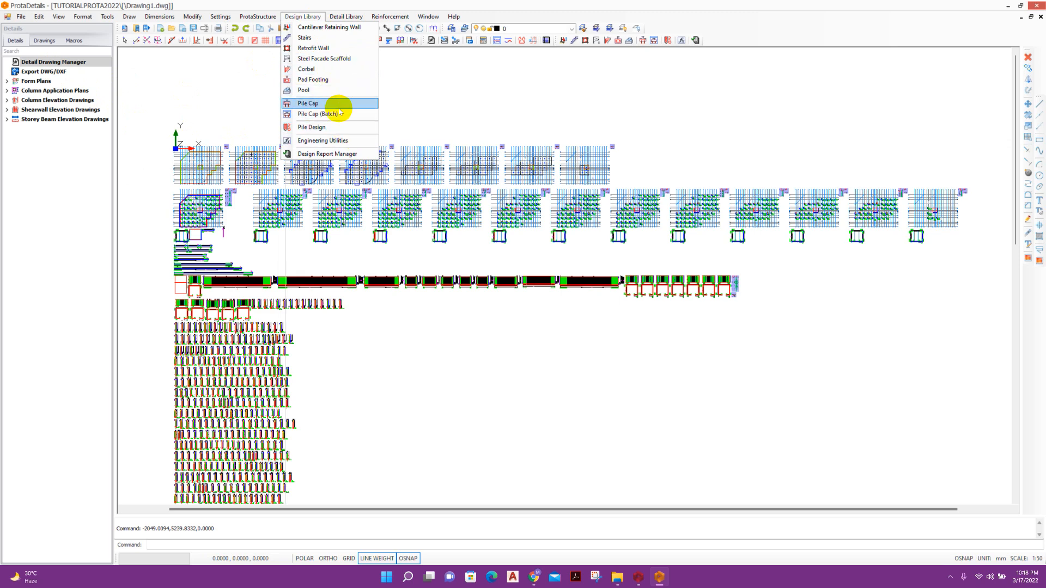
click(345, 16)
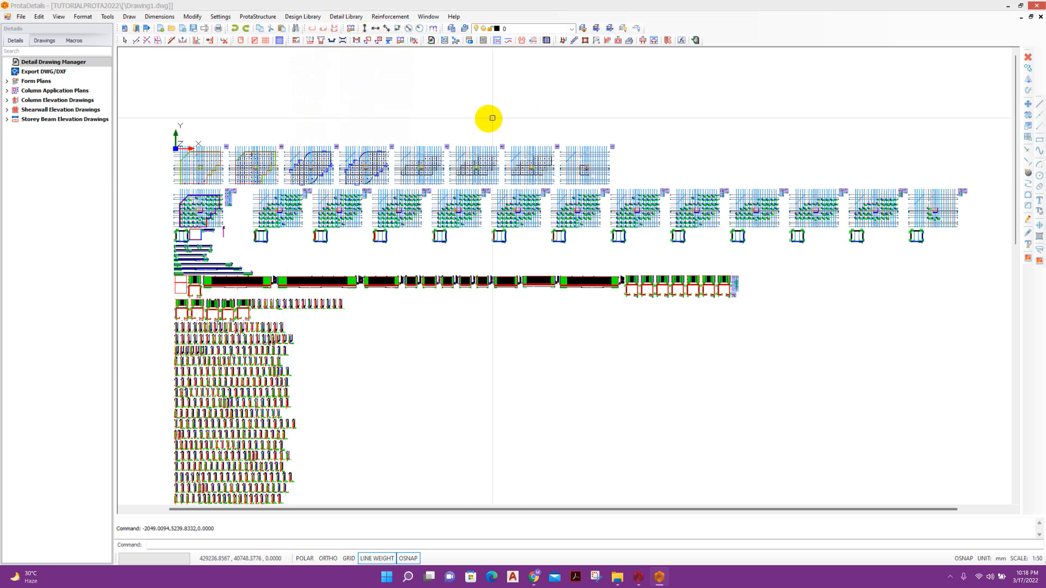
scroll(477, 279, up, 2)
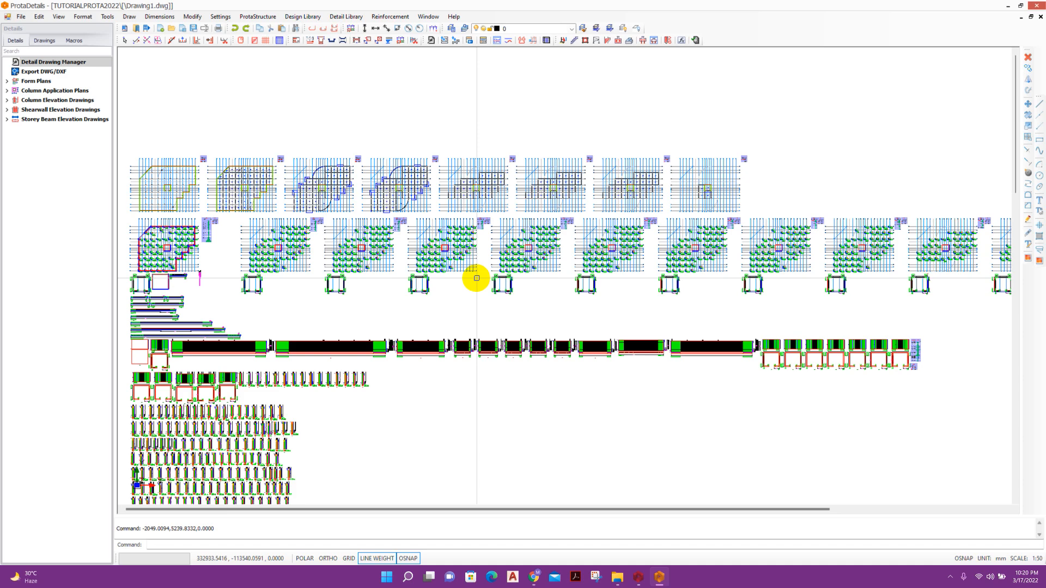
middle_drag(547, 398, 602, 388)
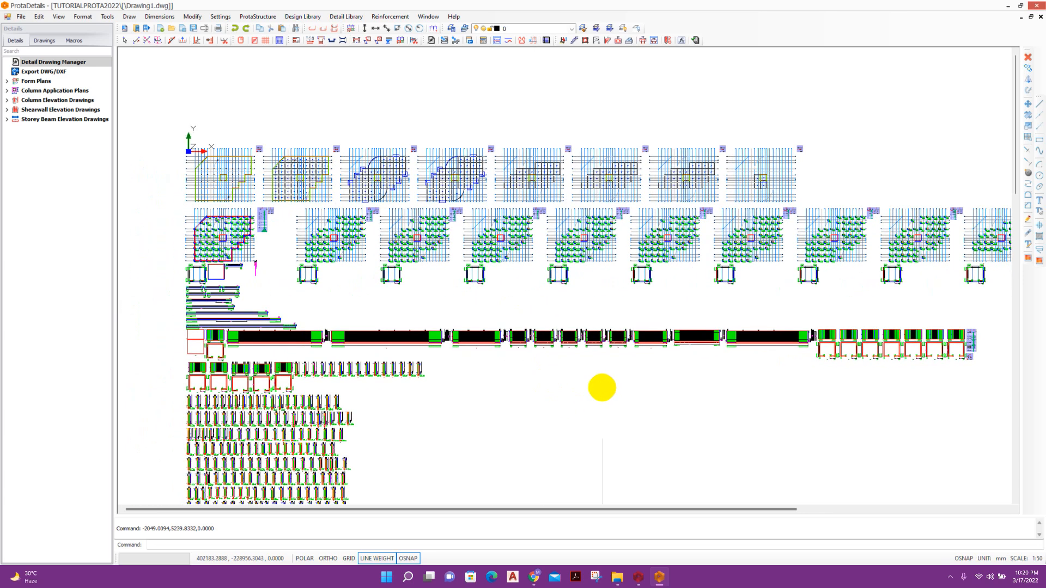
middle_drag(454, 369, 452, 291)
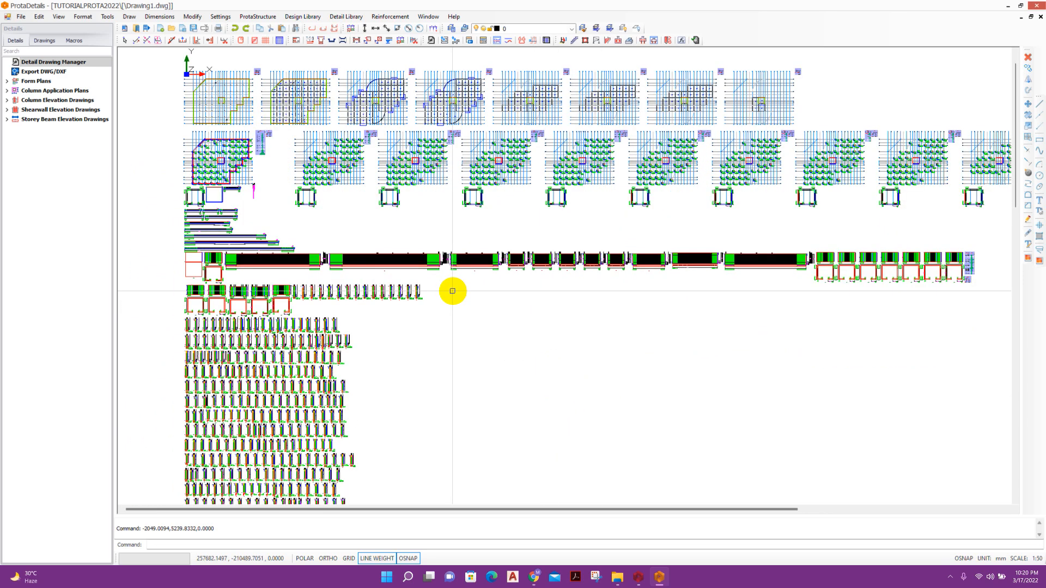
middle_drag(509, 369, 490, 287)
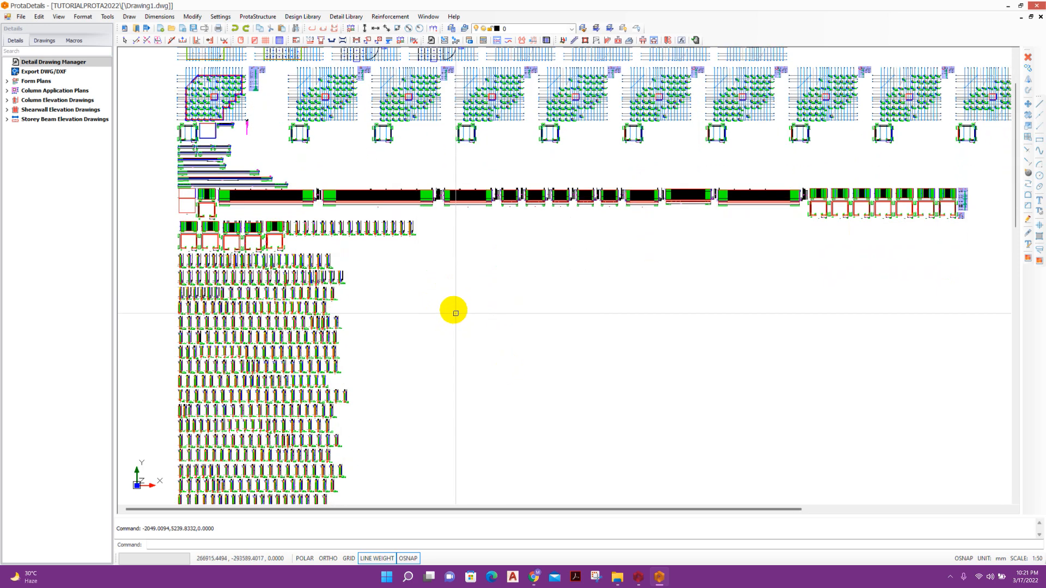